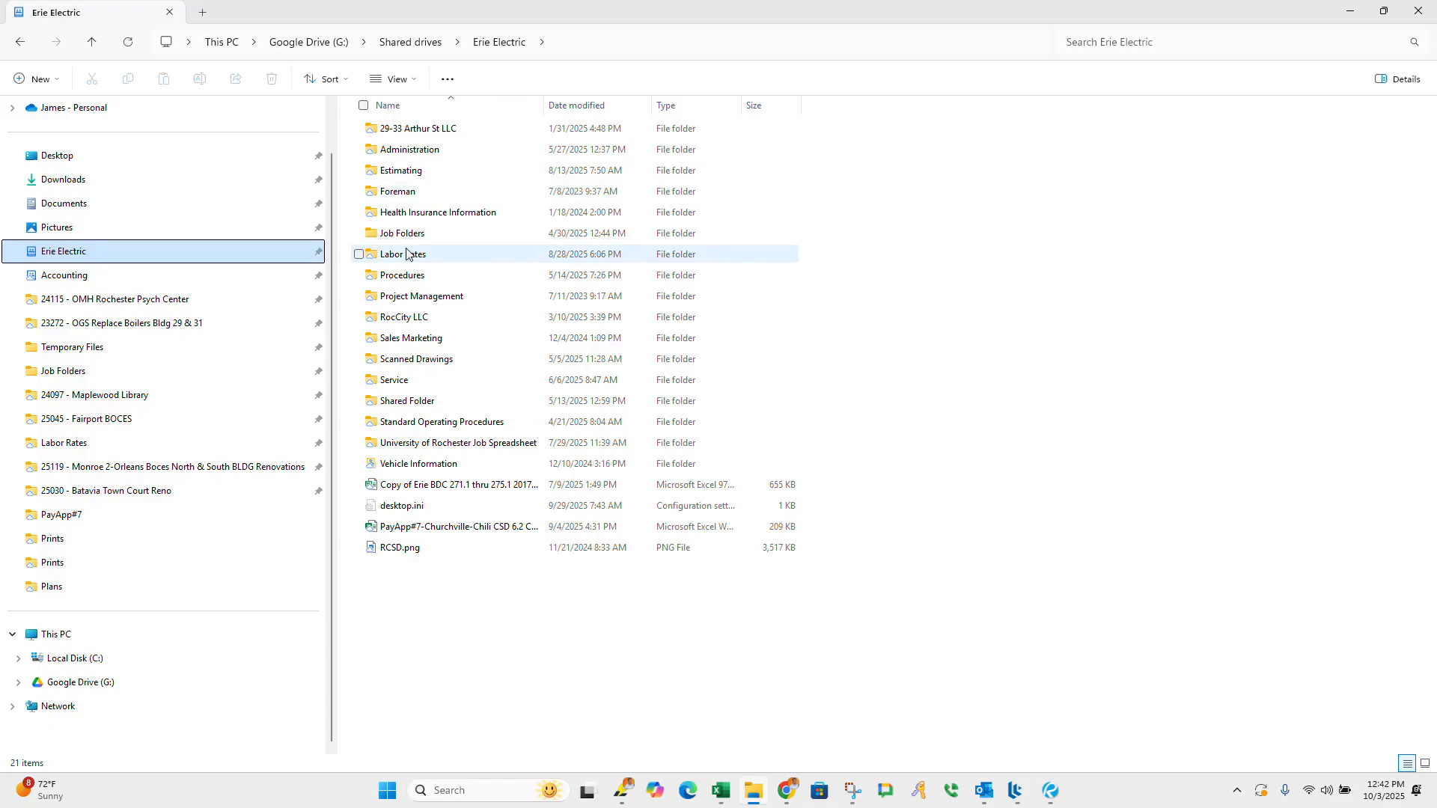
# Step: Open the UPCOMING BIDS folder inside the Estimating folder of the Erie Electric shared drive
pyautogui.click(424, 236)
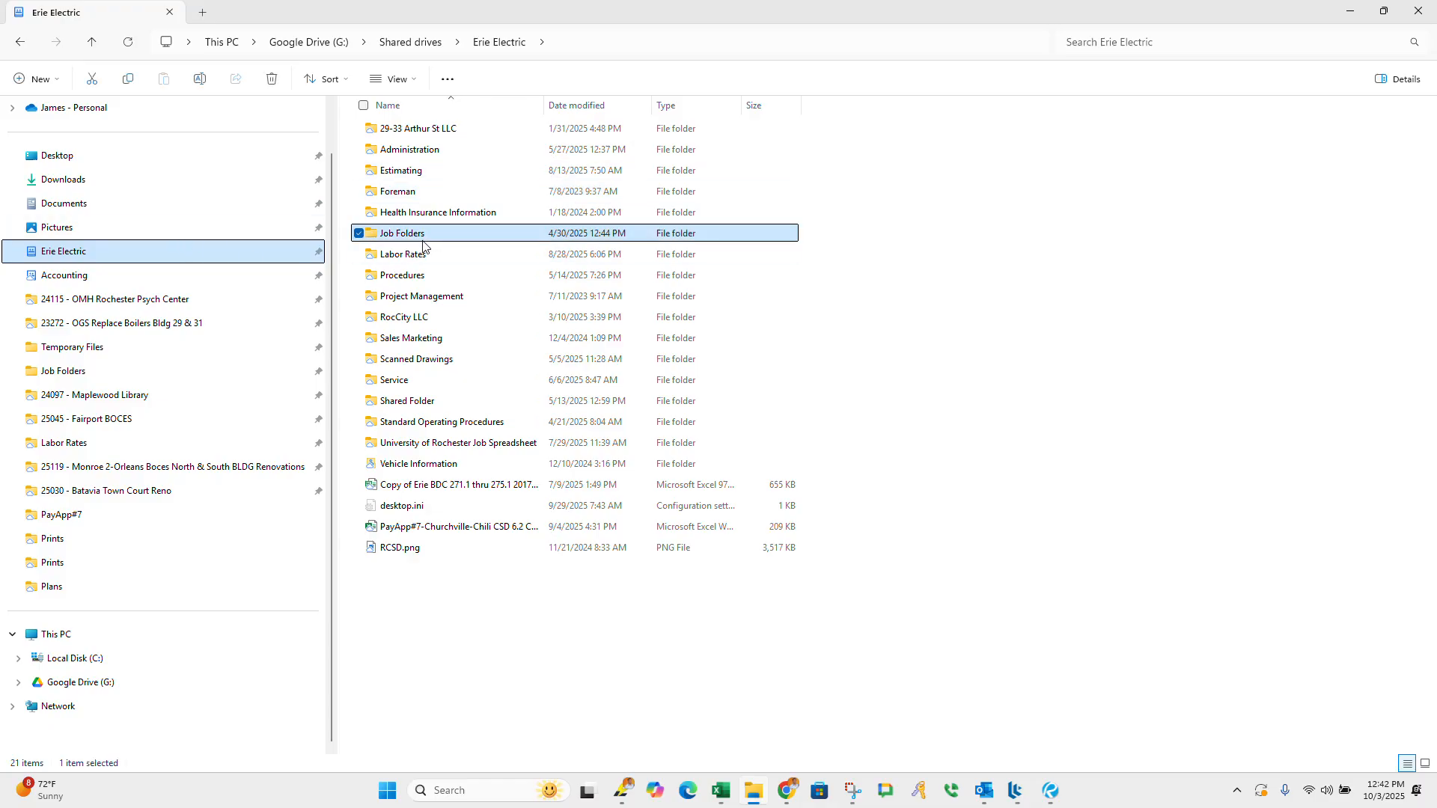
pyautogui.doubleClick(433, 173)
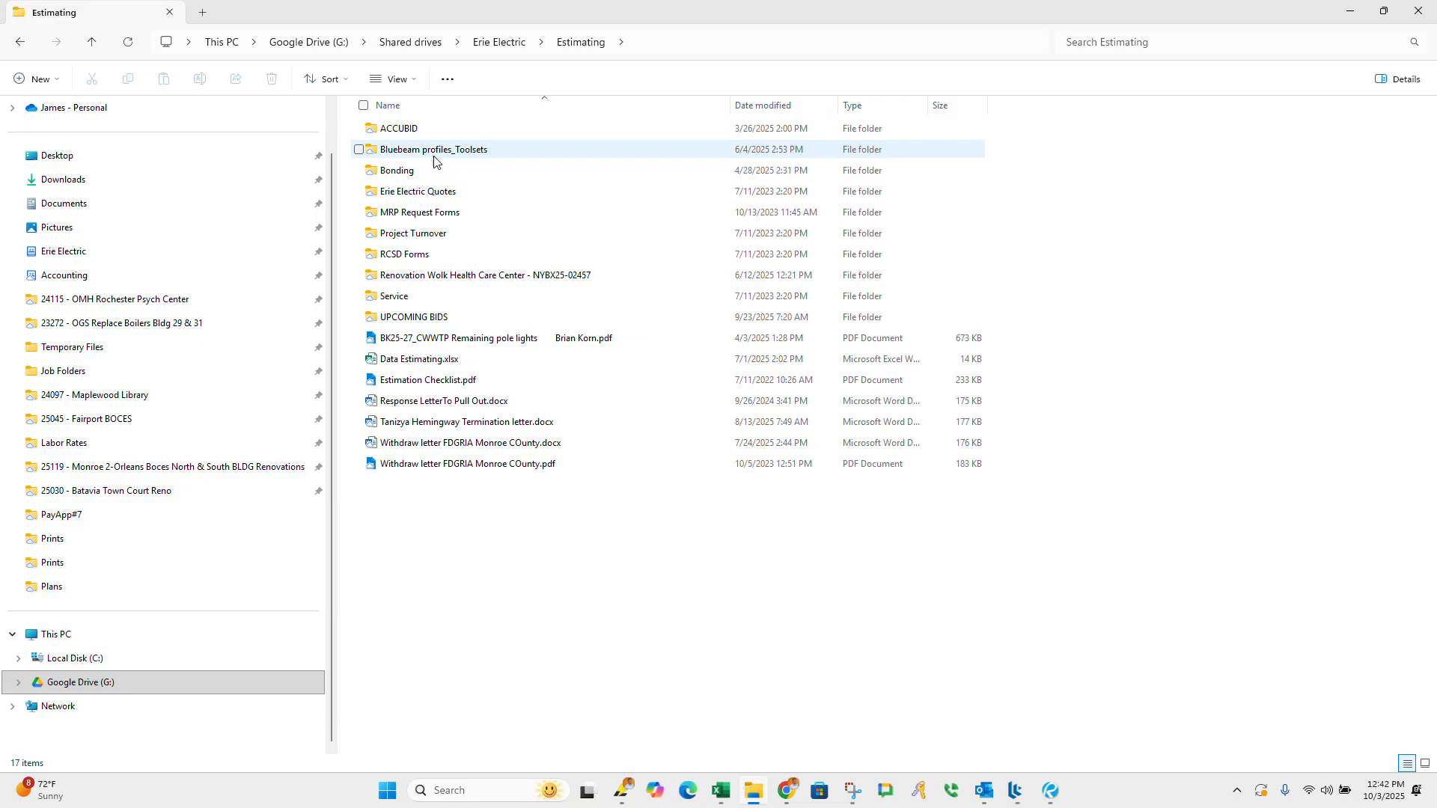
pyautogui.doubleClick(431, 320)
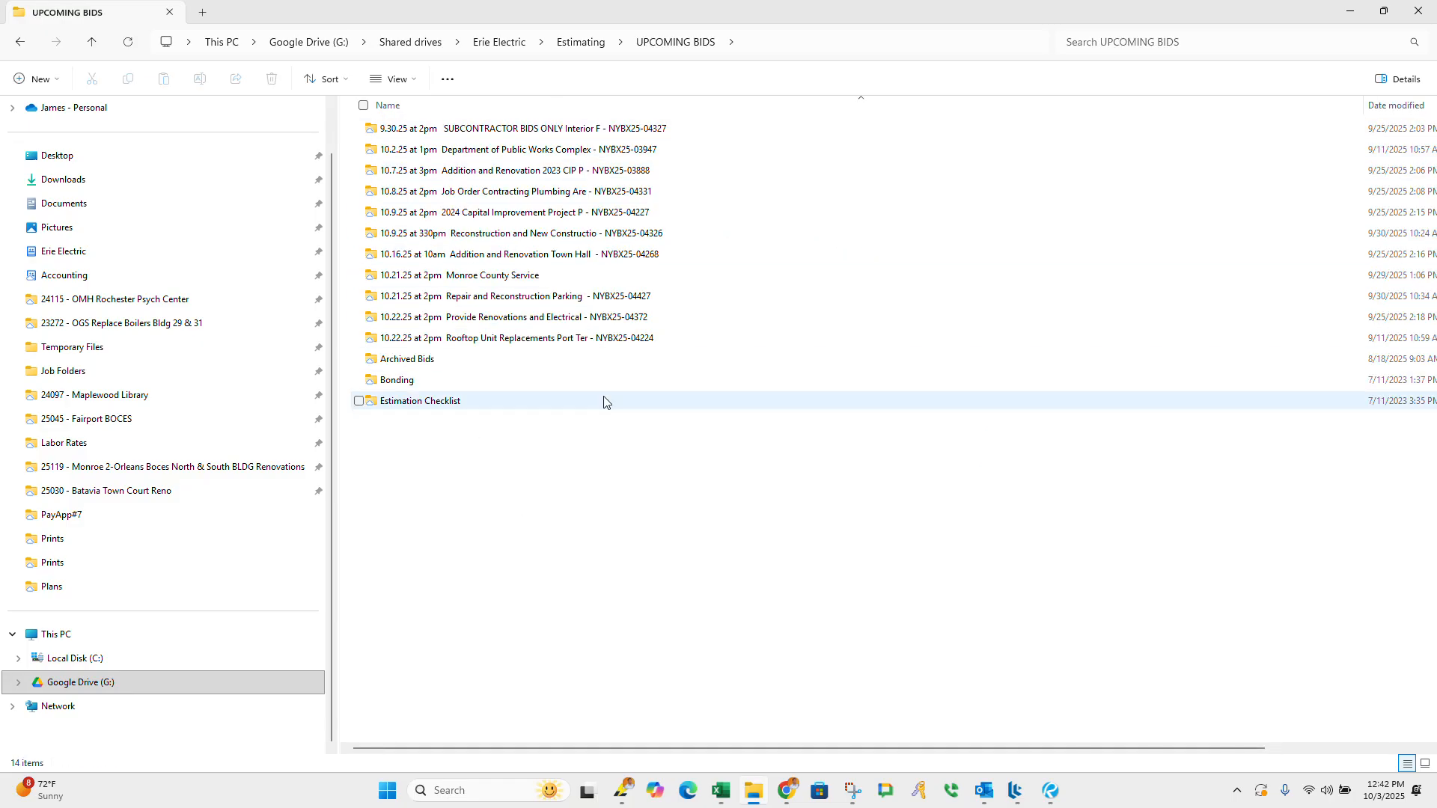
# Step: Switch to the Erie Job App and open the Estimating Calendar from the Estimating section
pyautogui.moveTo(621, 792)
pyautogui.click(604, 751)
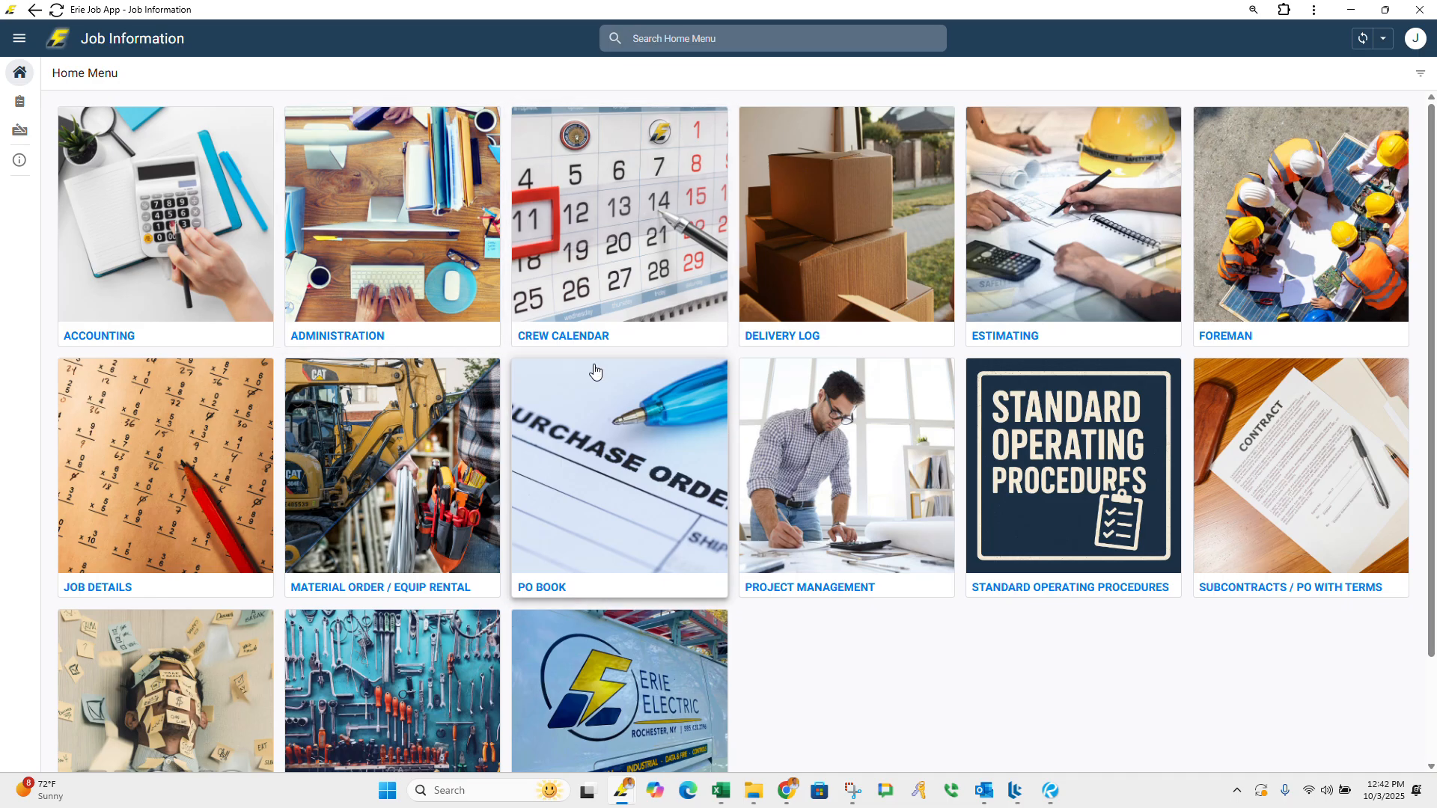
pyautogui.click(1019, 247)
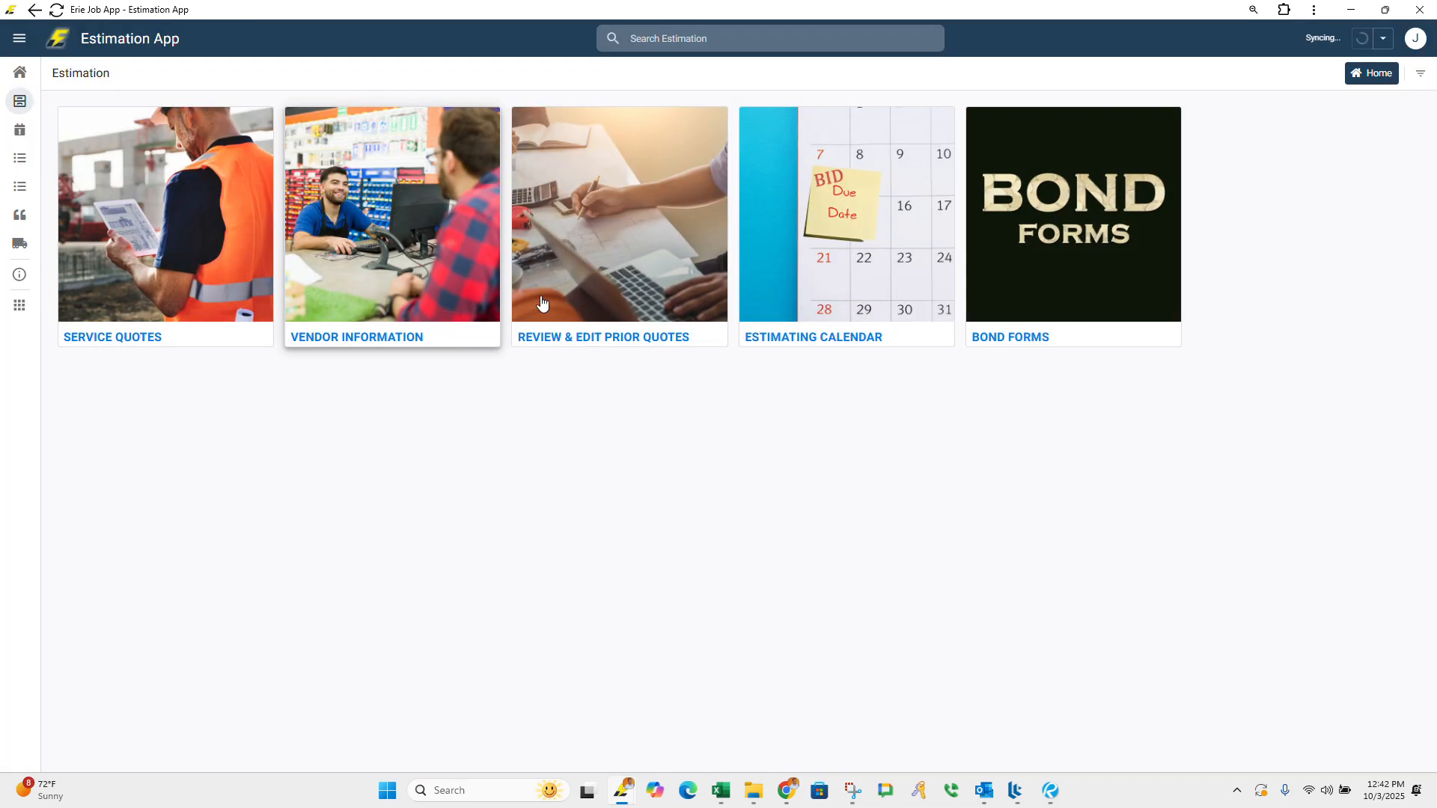
pyautogui.click(828, 267)
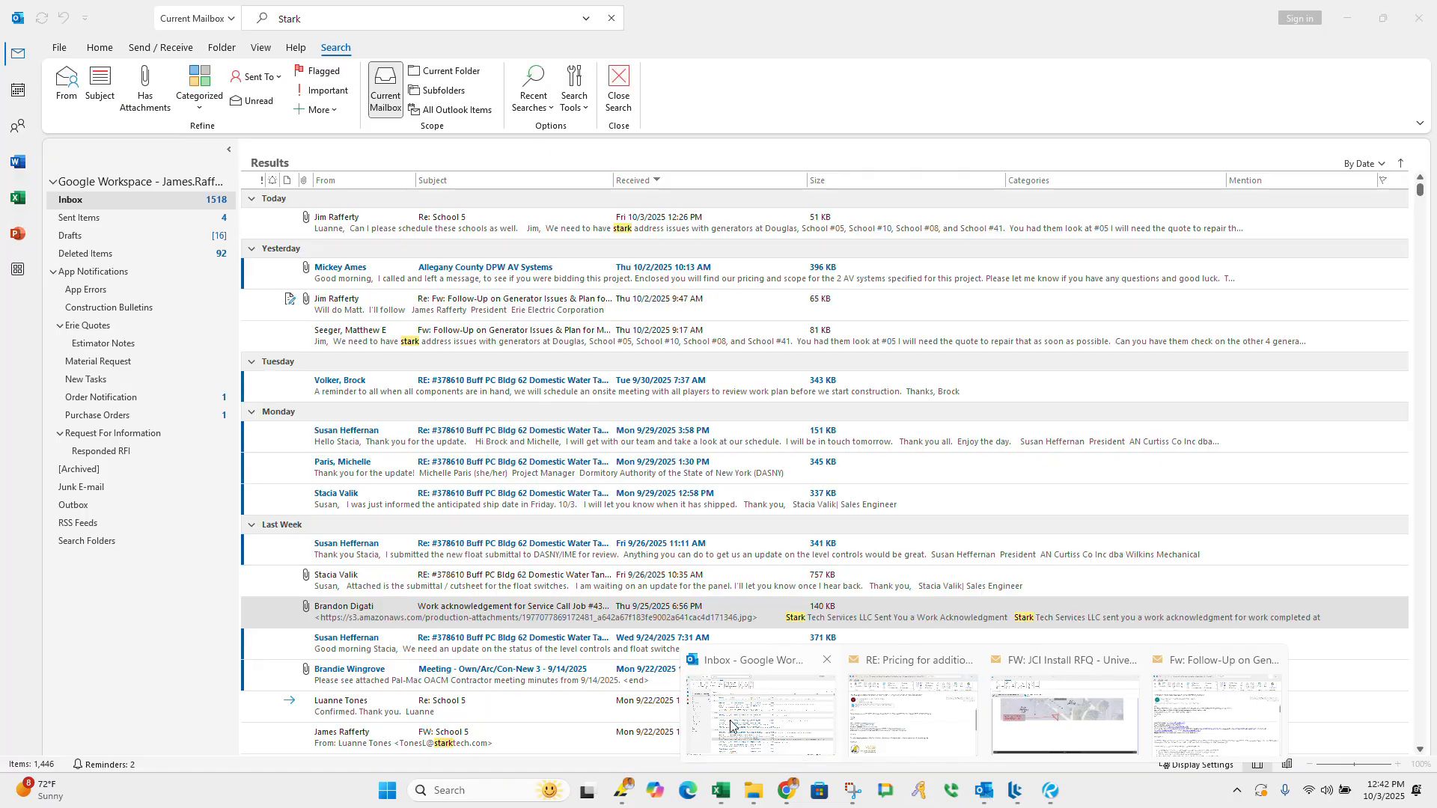
# Step: Switch to Outlook and review the October 2025 calendar by month, then minimize Outlook and the Erie Job App
pyautogui.click(733, 730)
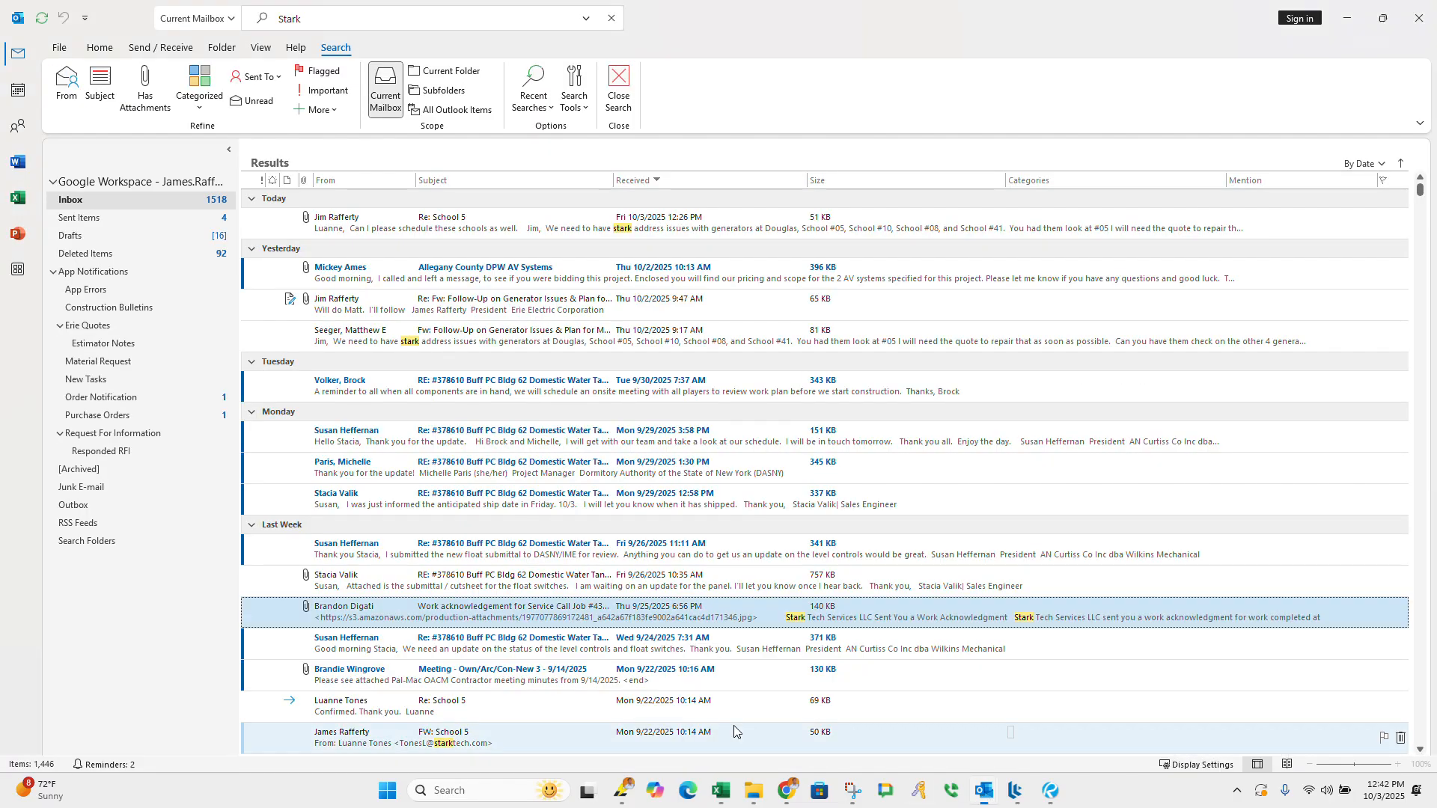
pyautogui.click(18, 90)
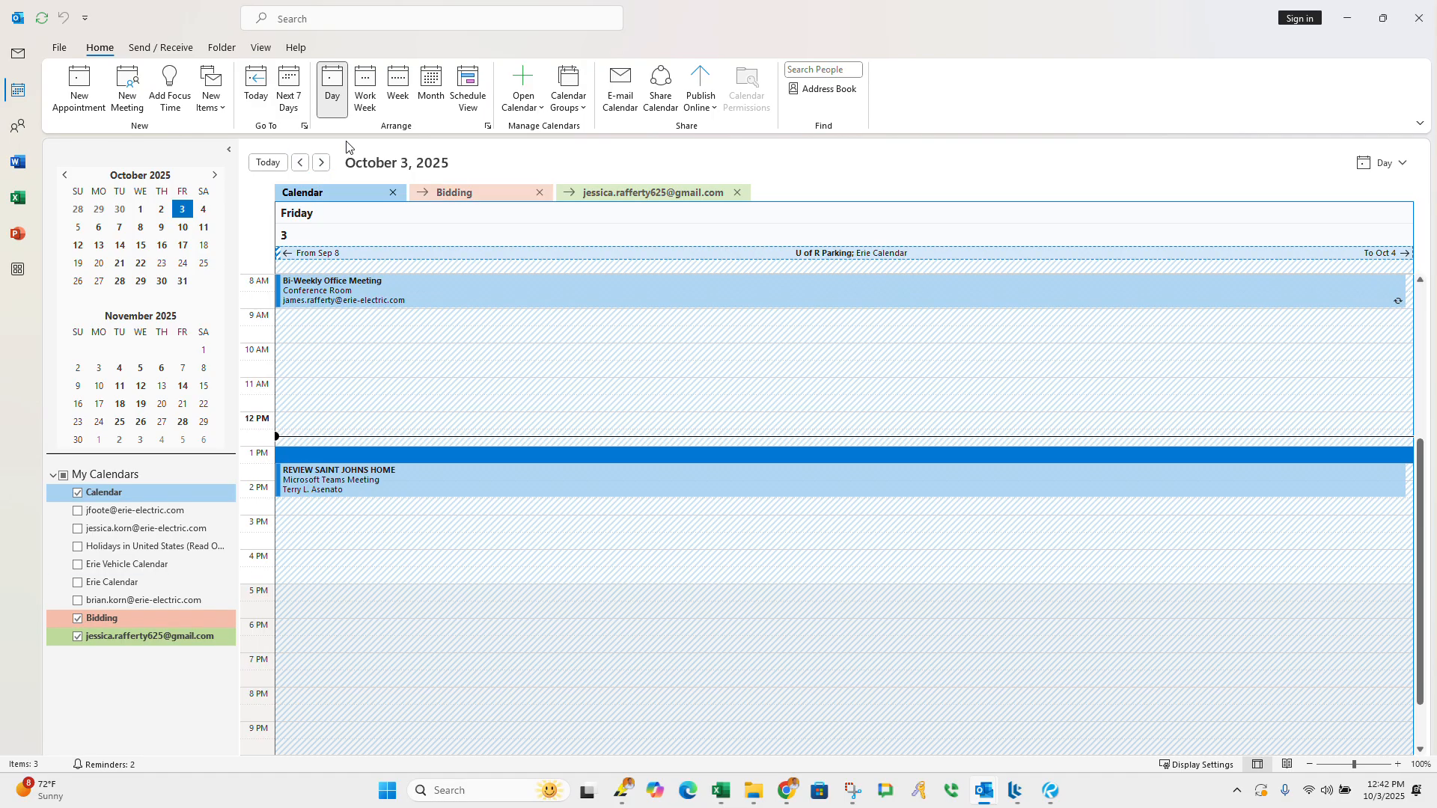
pyautogui.click(431, 86)
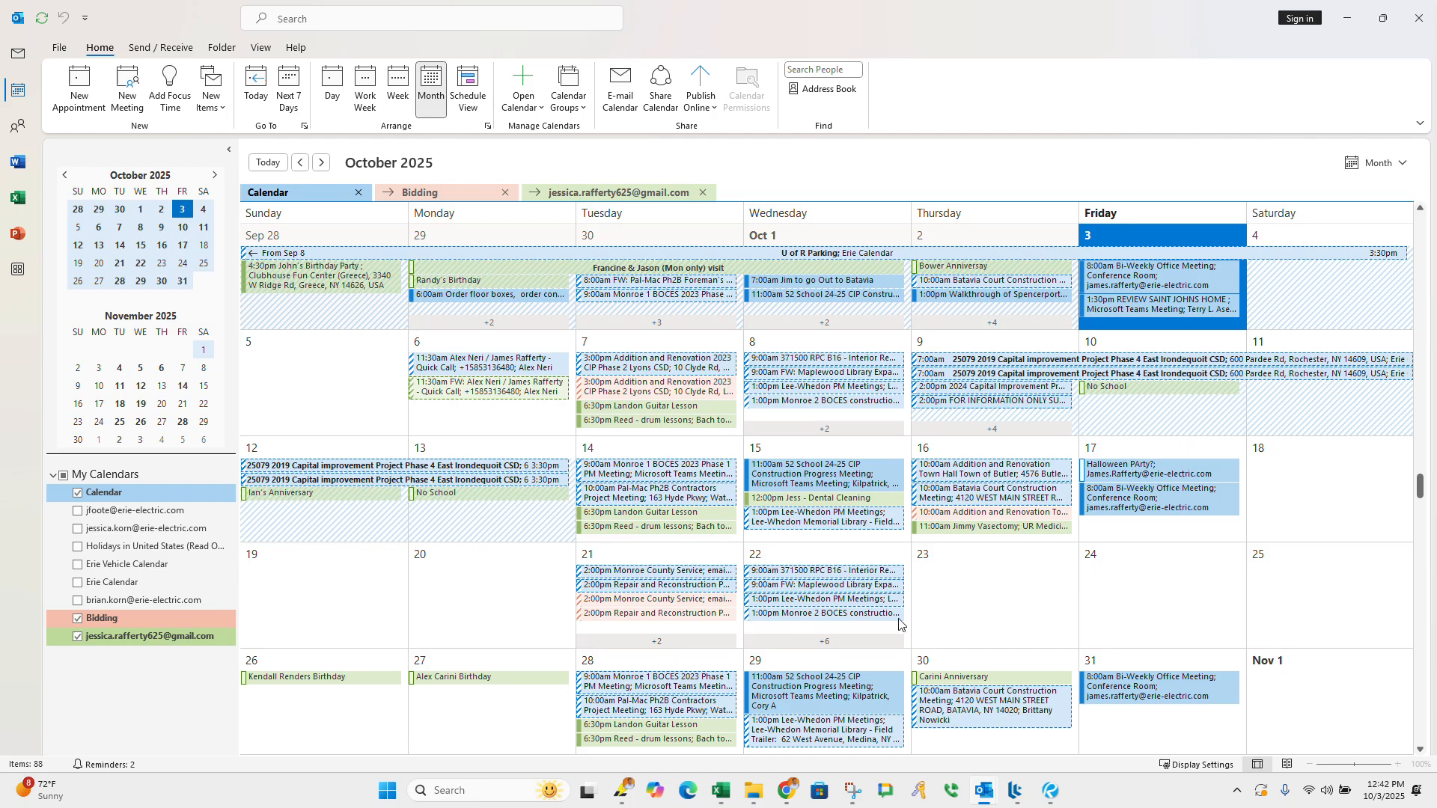
pyautogui.moveTo(683, 396)
pyautogui.click(1347, 21)
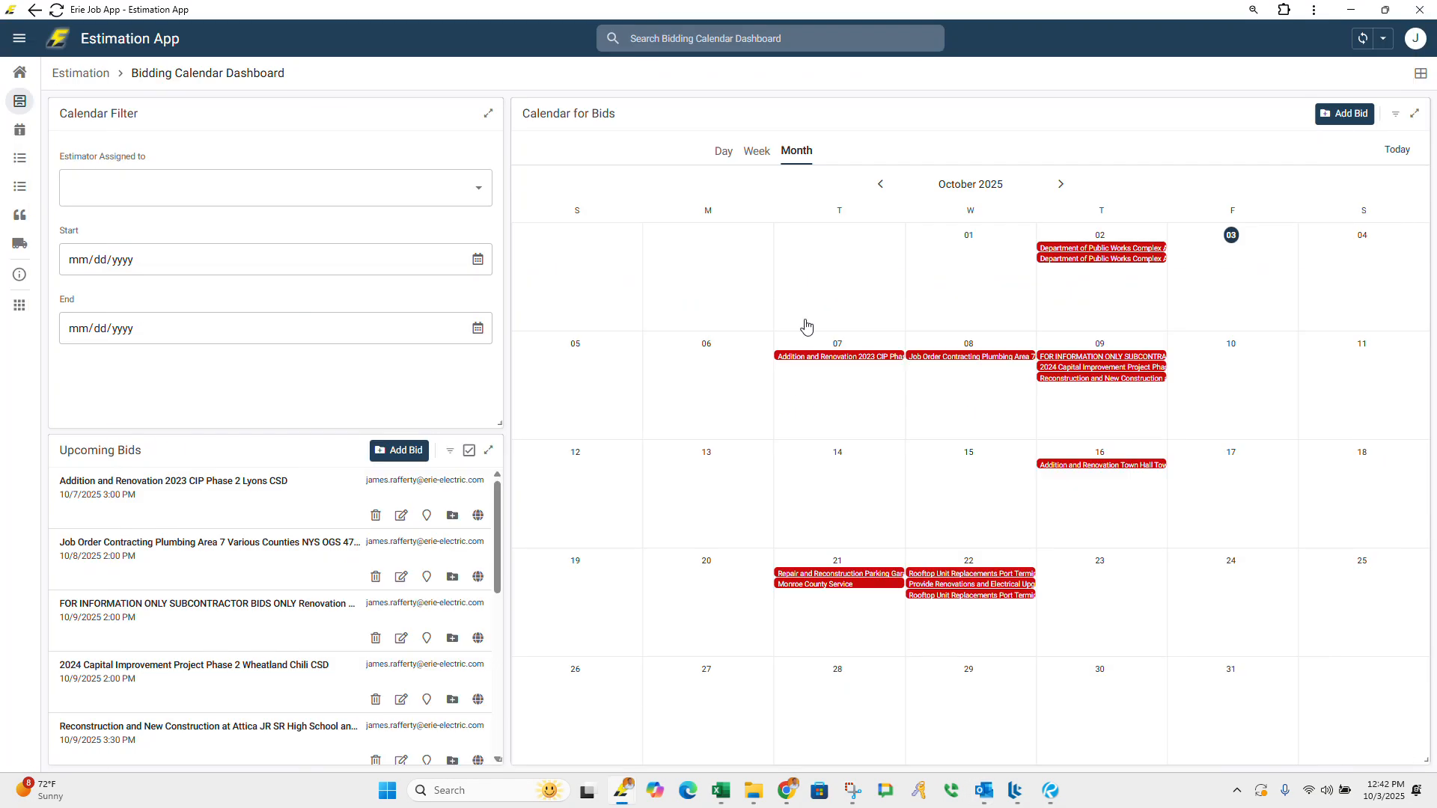
pyautogui.click(1351, 10)
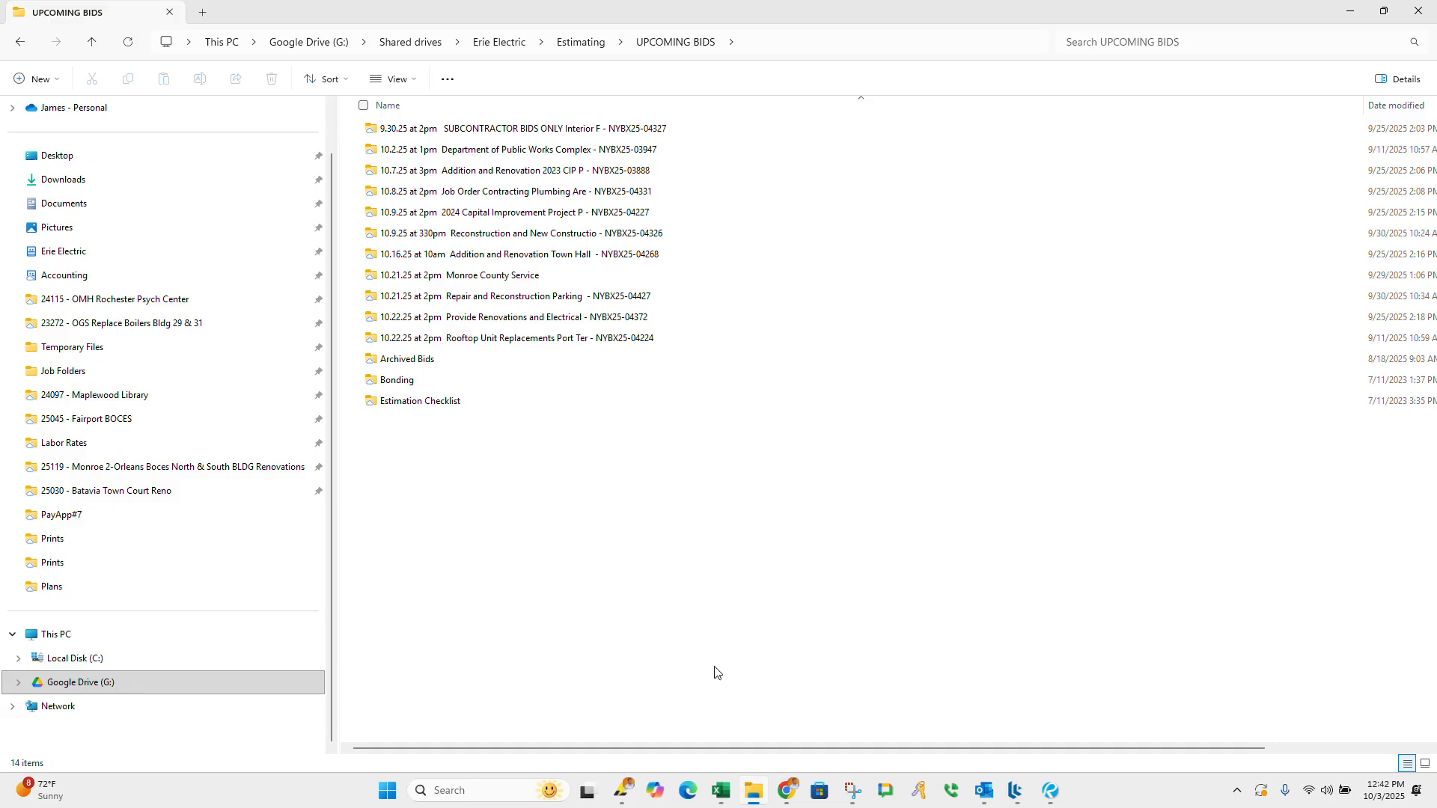
# Step: Launch Accubid Pro 16 and start a new job on the empty schedule row, named Wheatland Chili
pyautogui.click(464, 791)
pyautogui.write('ac')
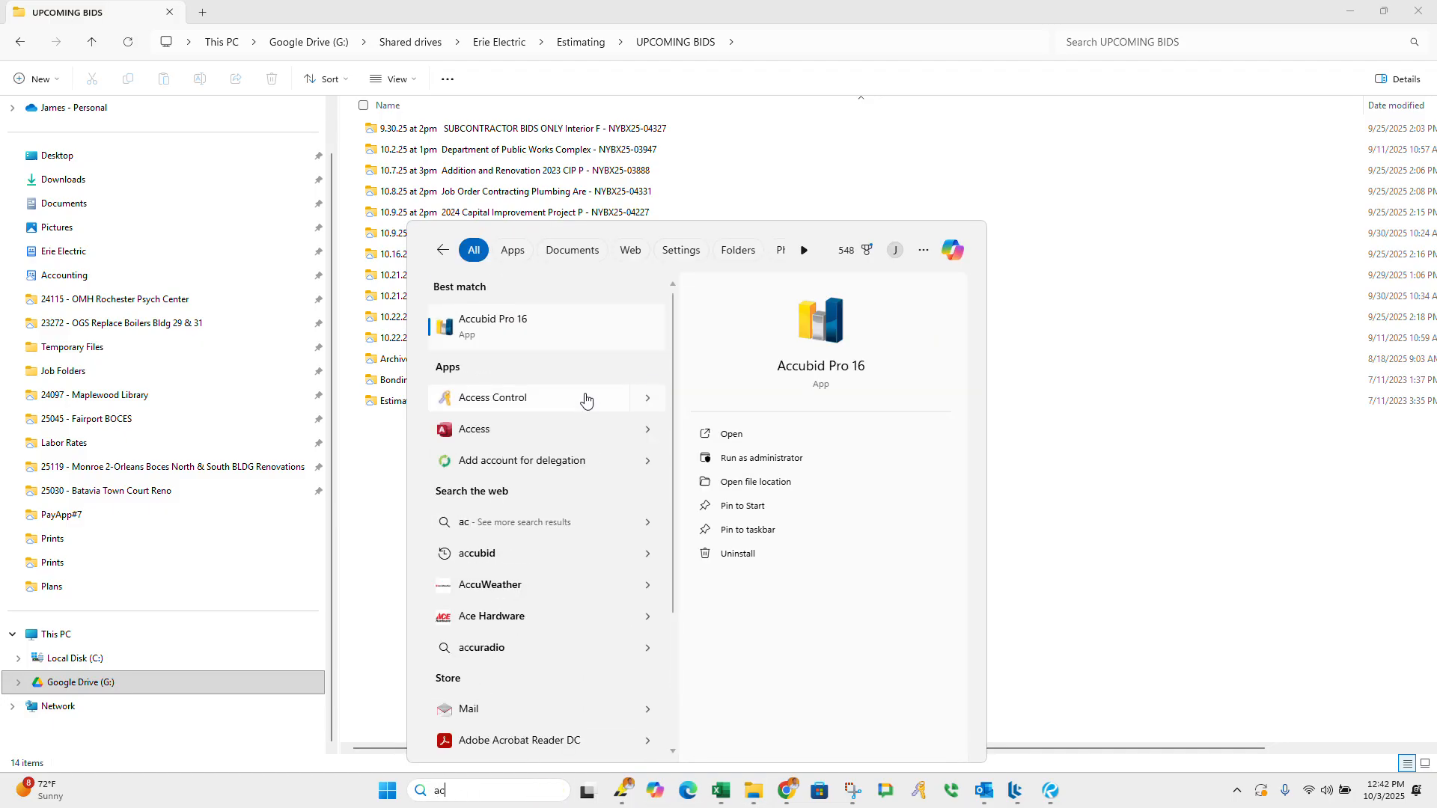
pyautogui.click(513, 332)
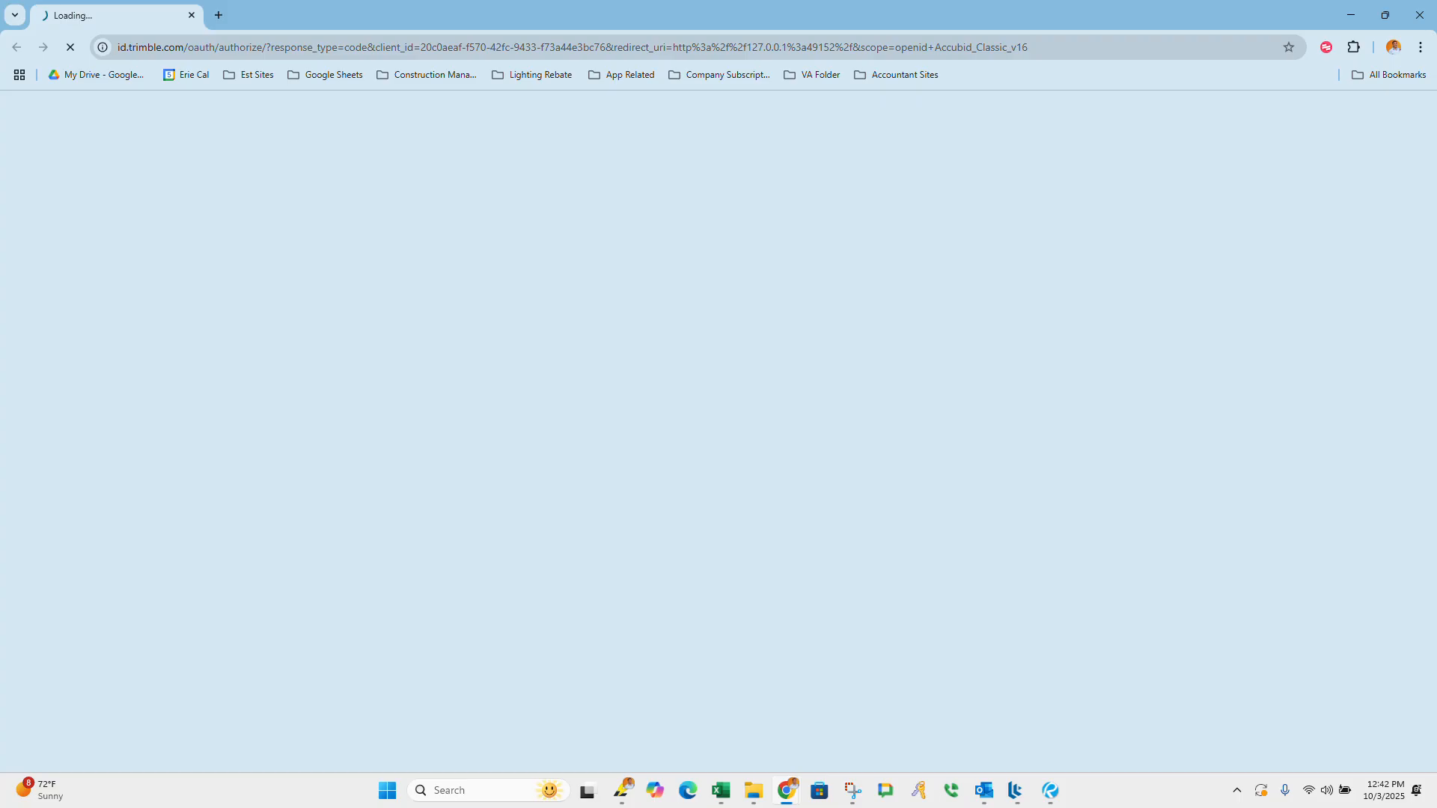
pyautogui.click(1351, 15)
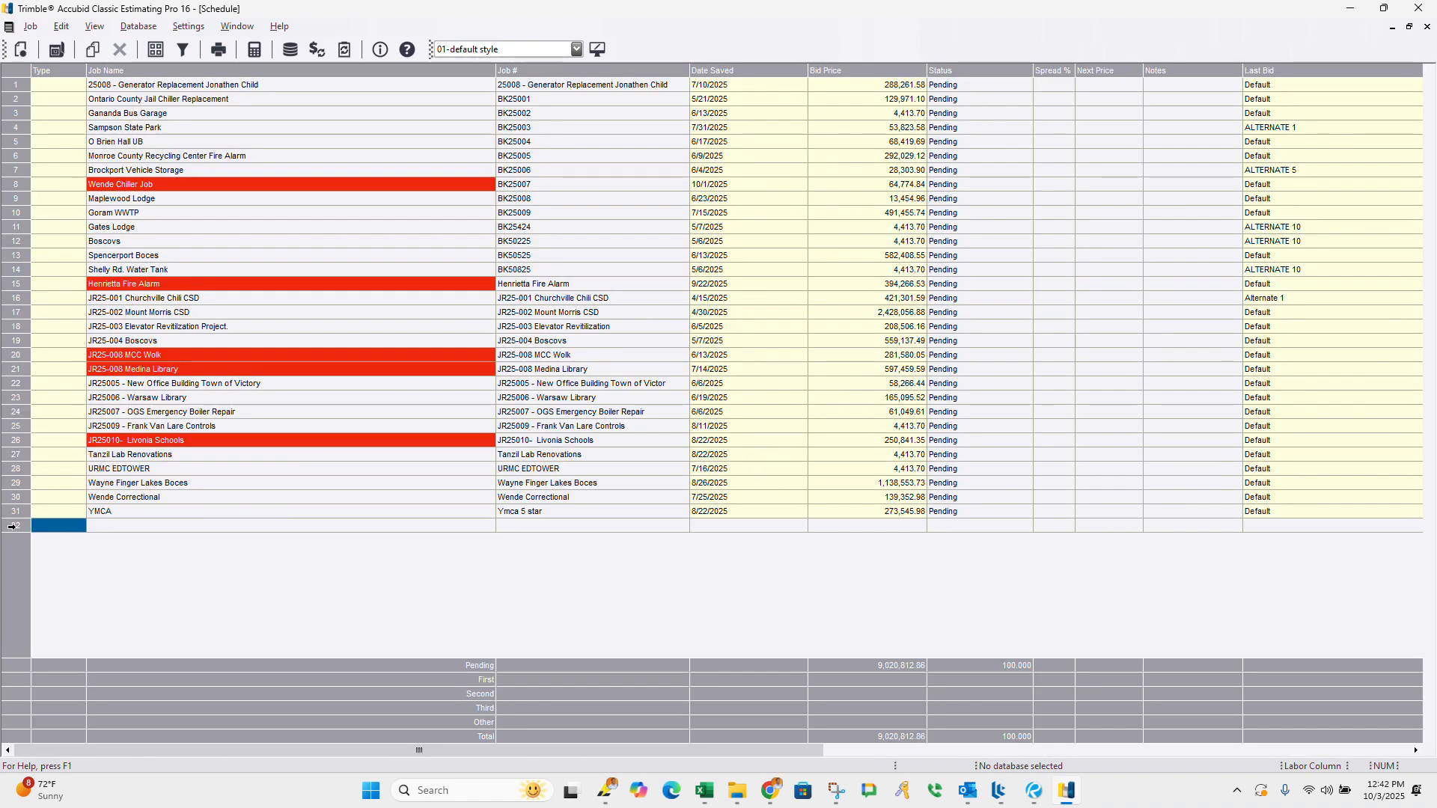
pyautogui.click(11, 526)
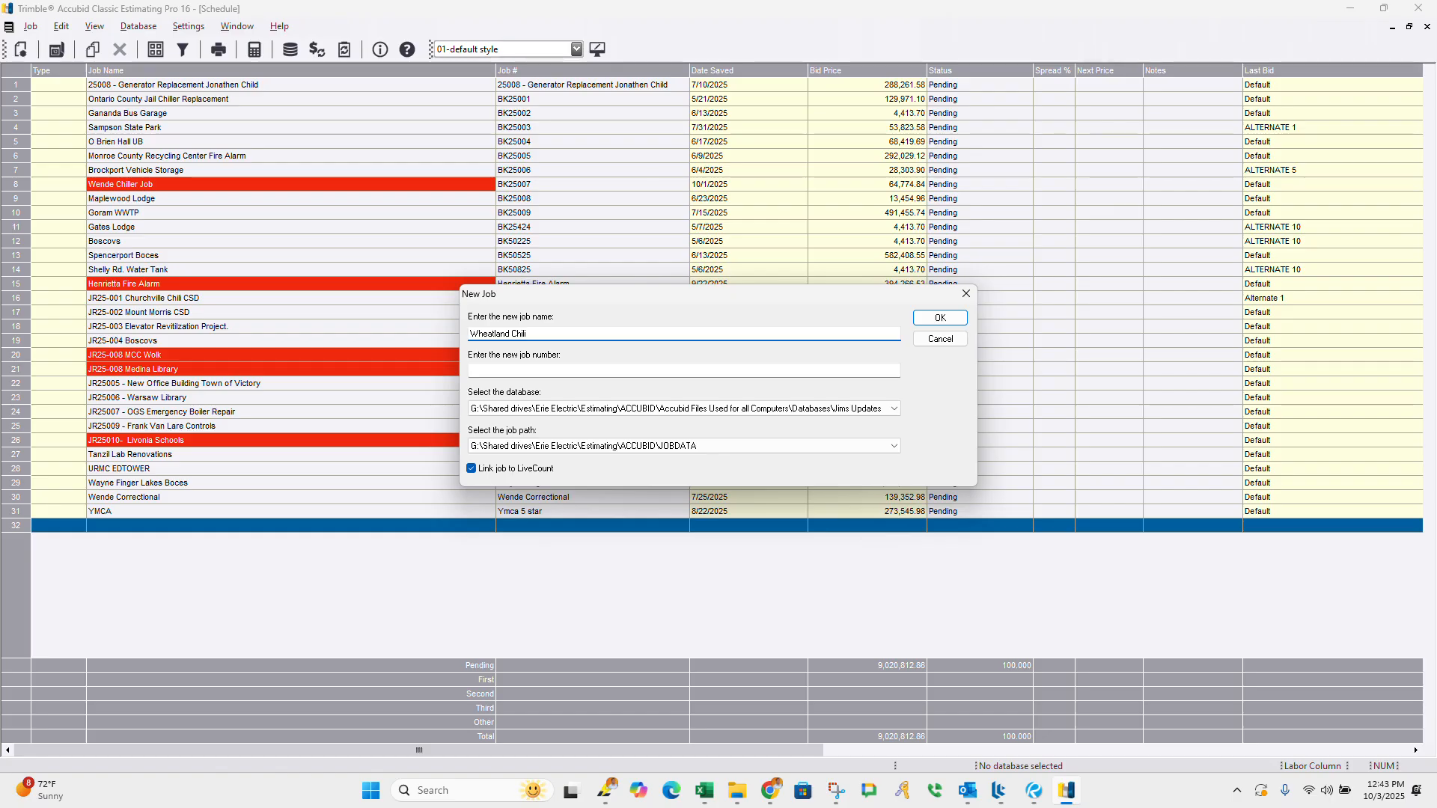
# Step: Switch to File Explorer and open 001^G G001 COVER.pdf from the Plans folder of the 10.9.25 2024 Capital Improvement Project bid
pyautogui.click(735, 790)
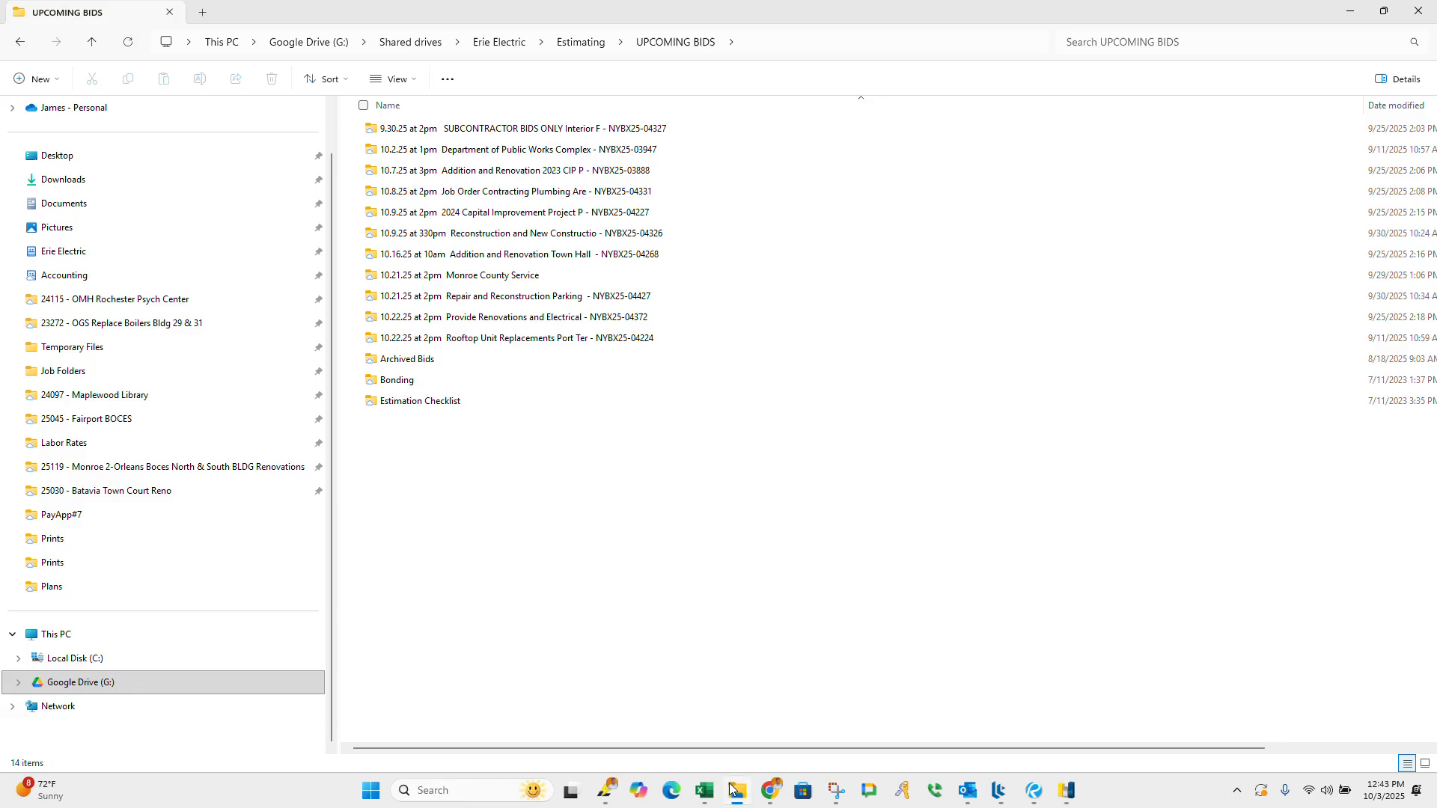
pyautogui.doubleClick(459, 216)
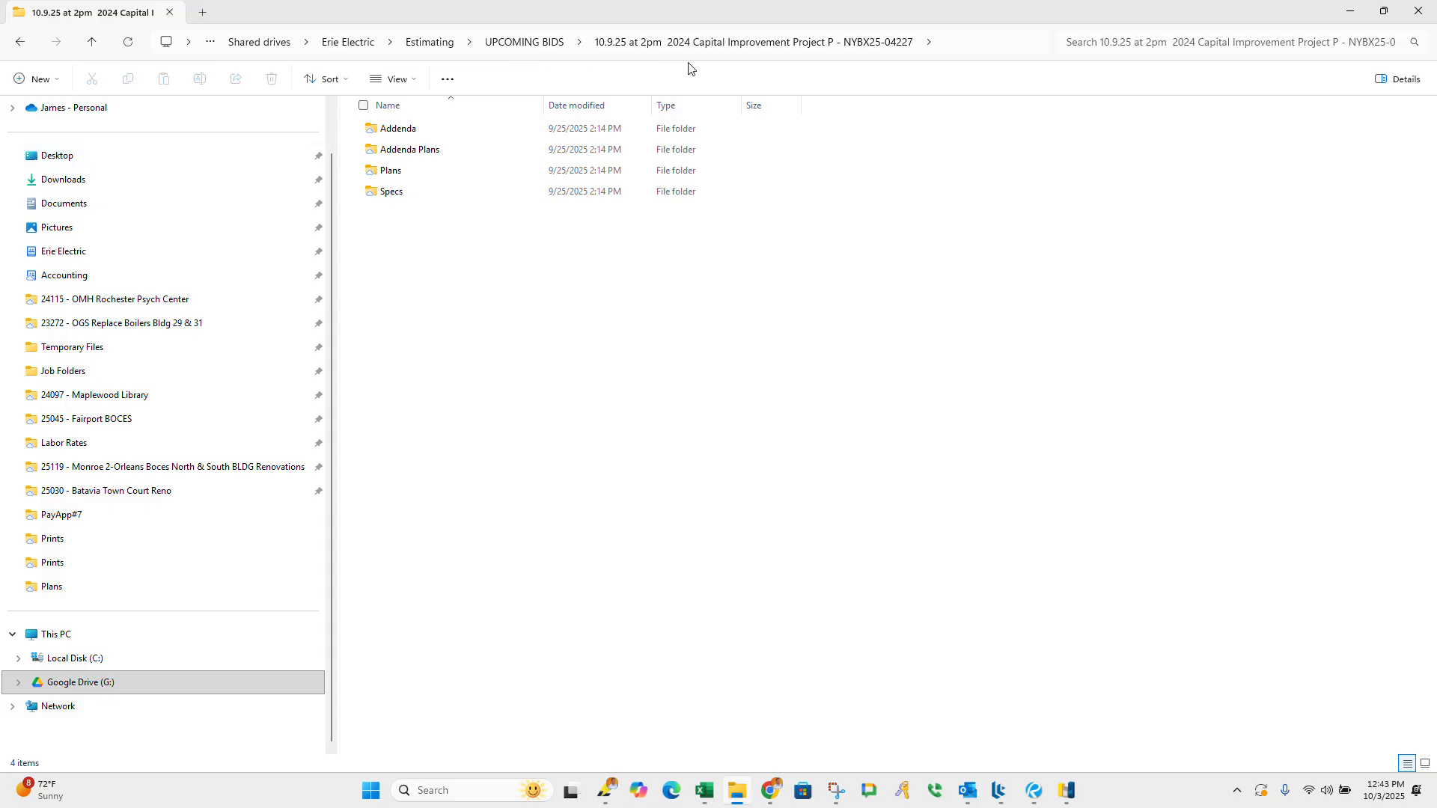
pyautogui.doubleClick(460, 173)
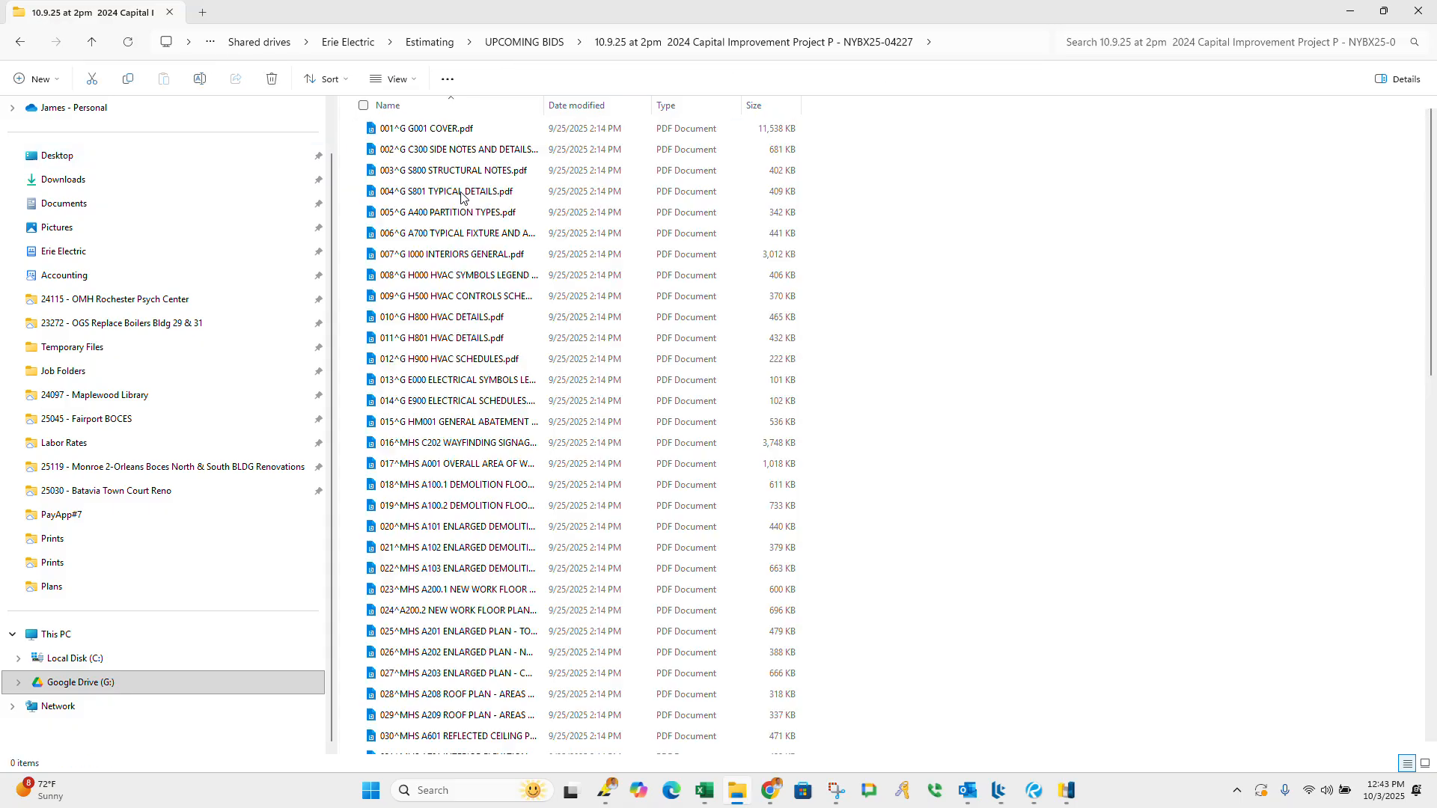
pyautogui.click(459, 128)
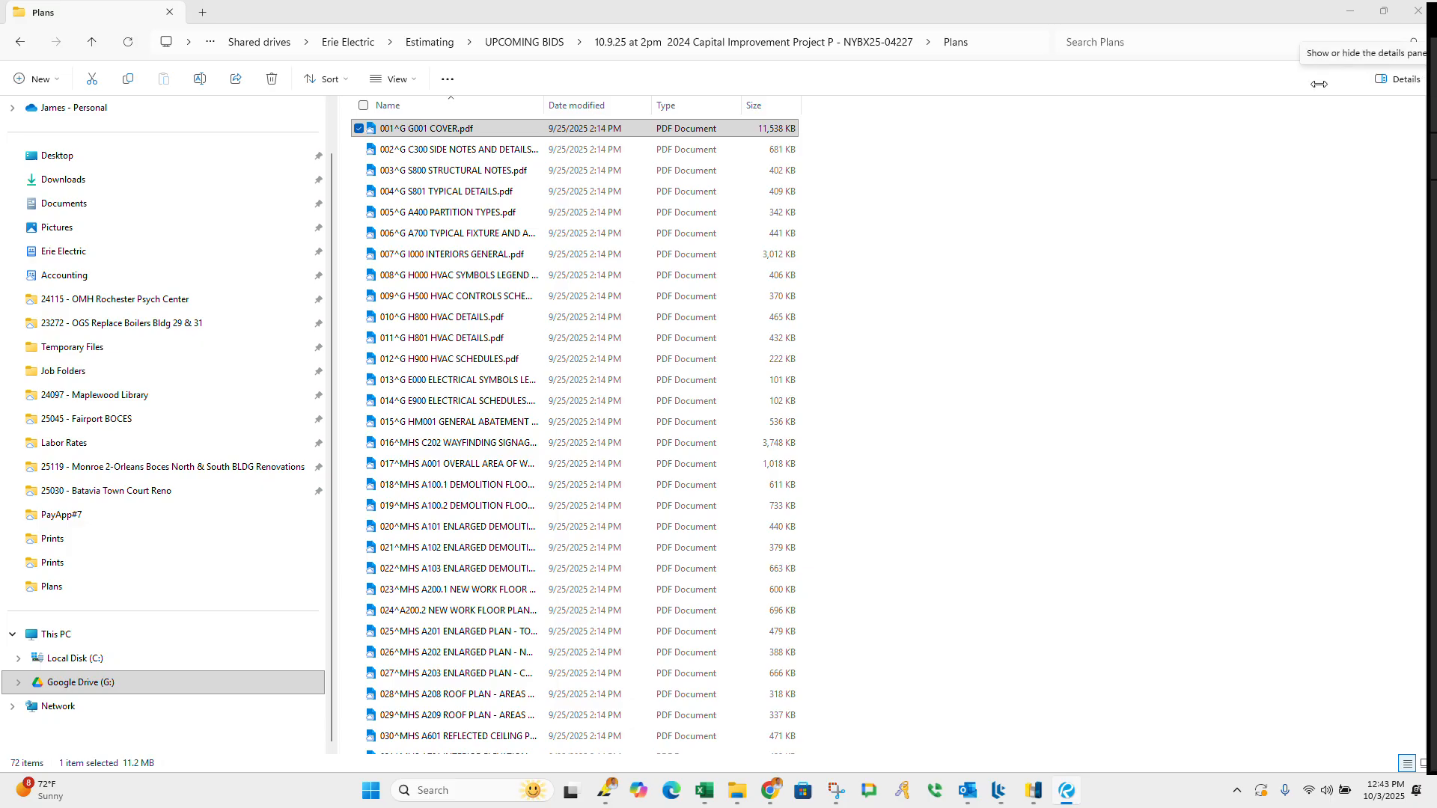
pyautogui.moveTo(1319, 84)
pyautogui.mouseDown()
pyautogui.moveTo(496, 183)
pyautogui.moveTo(36, 183)
pyautogui.moveTo(217, 181)
pyautogui.moveTo(129, 181)
pyautogui.mouseUp()
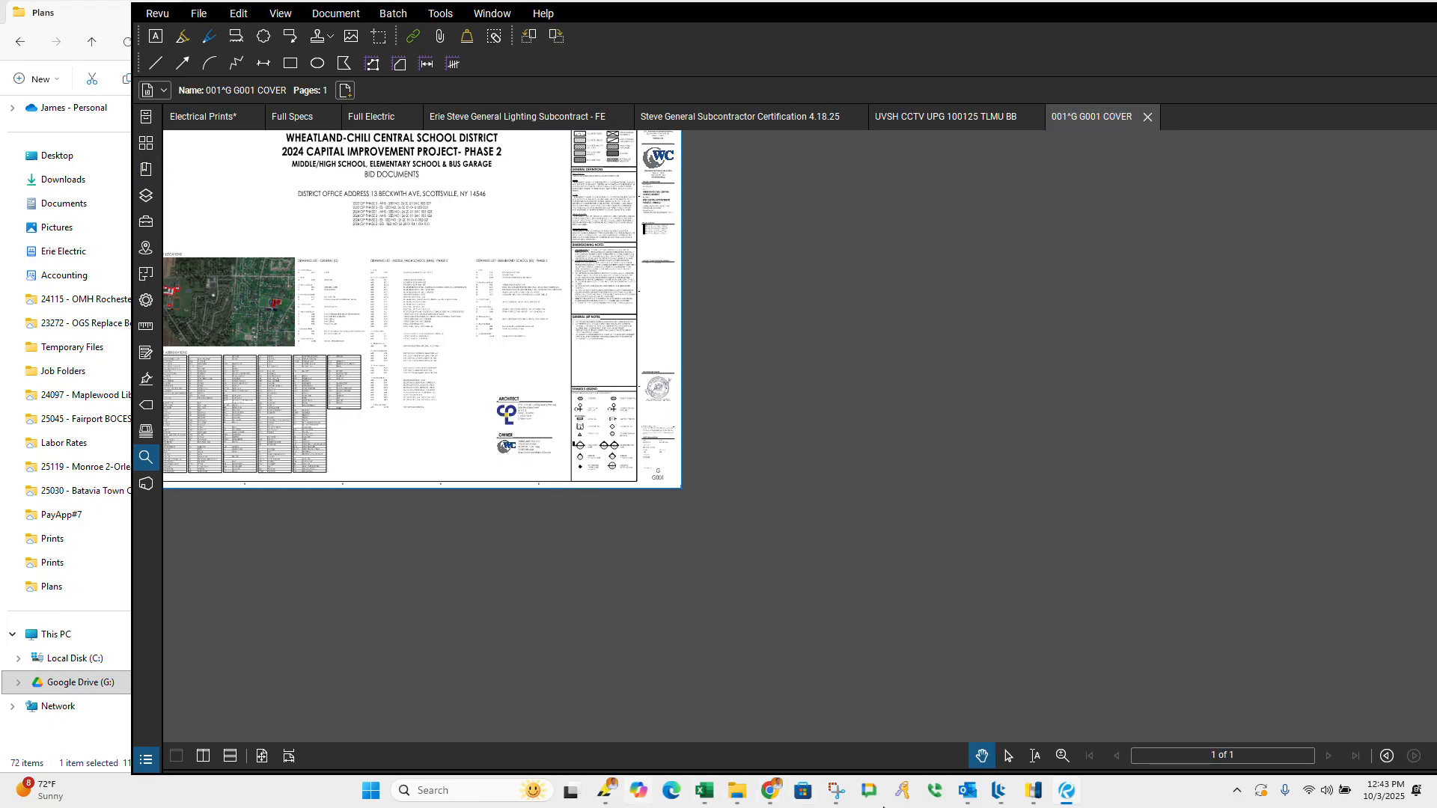
# Step: Back in Accubid, create the job with Wheatland Chili Central School Distric Phase 2 as both job name and job number
pyautogui.click(1032, 791)
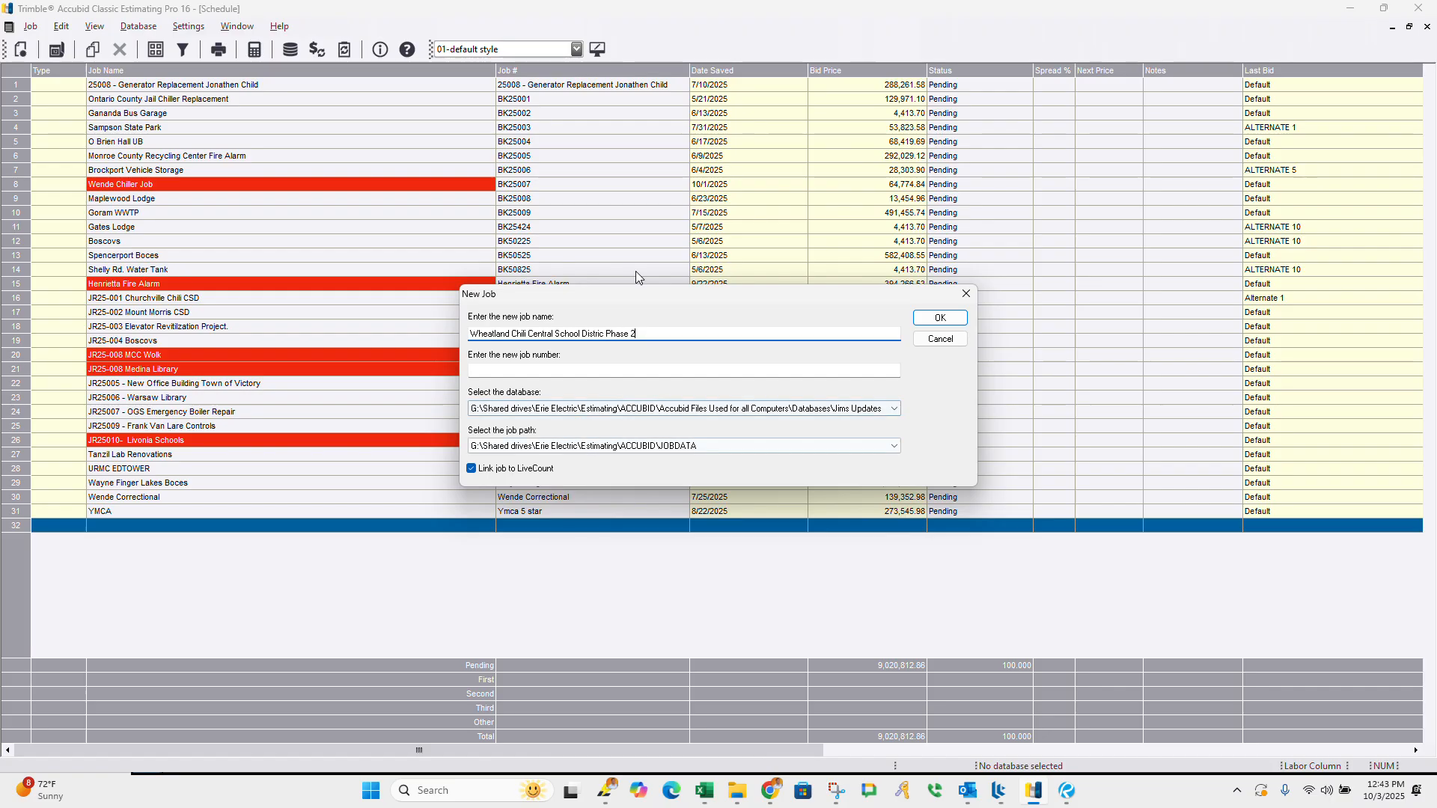
pyautogui.moveTo(668, 338); pyautogui.dragTo(416, 339)
pyautogui.hotkey('ctrl', 'c')
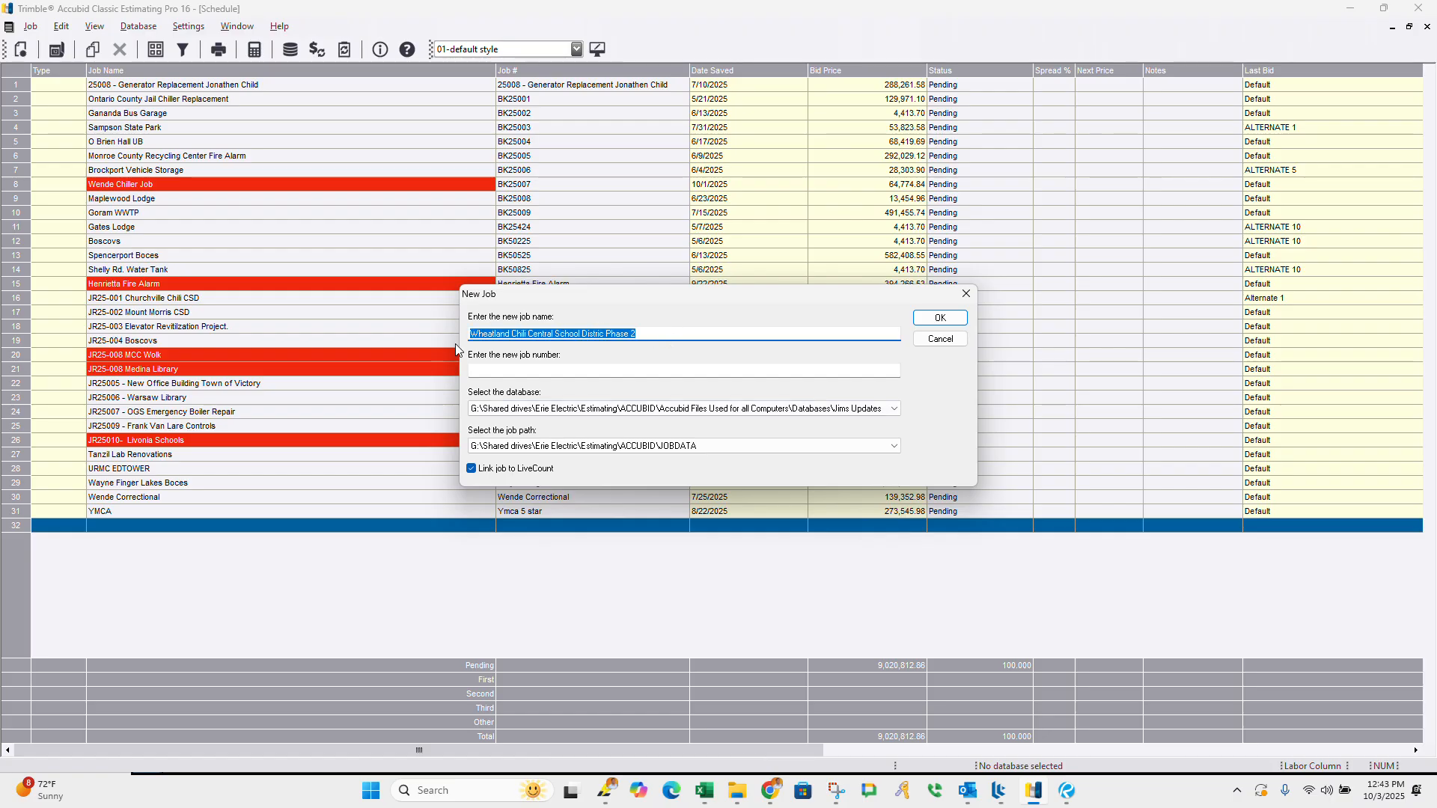
pyautogui.click(503, 370)
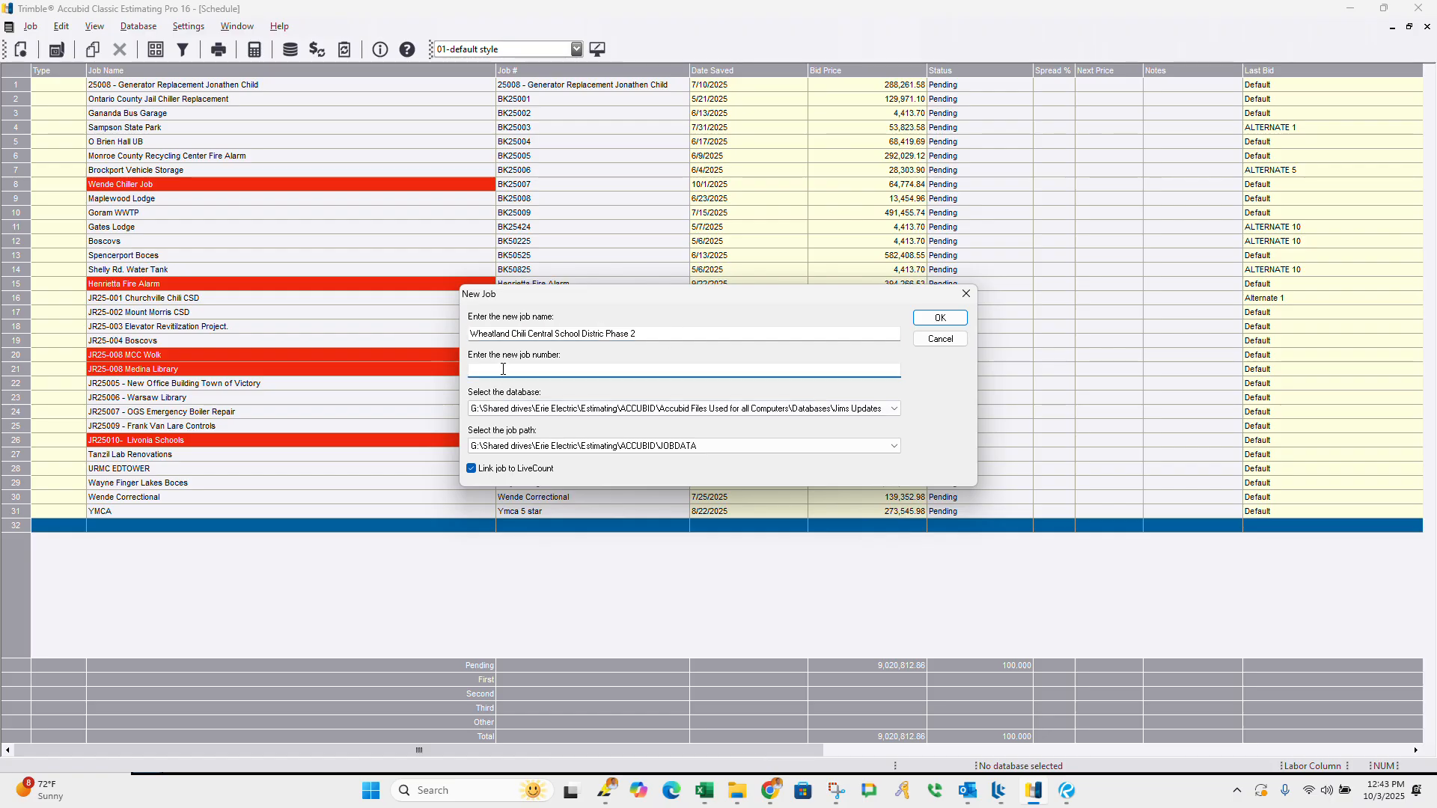
pyautogui.hotkey('ctrl', 'v')
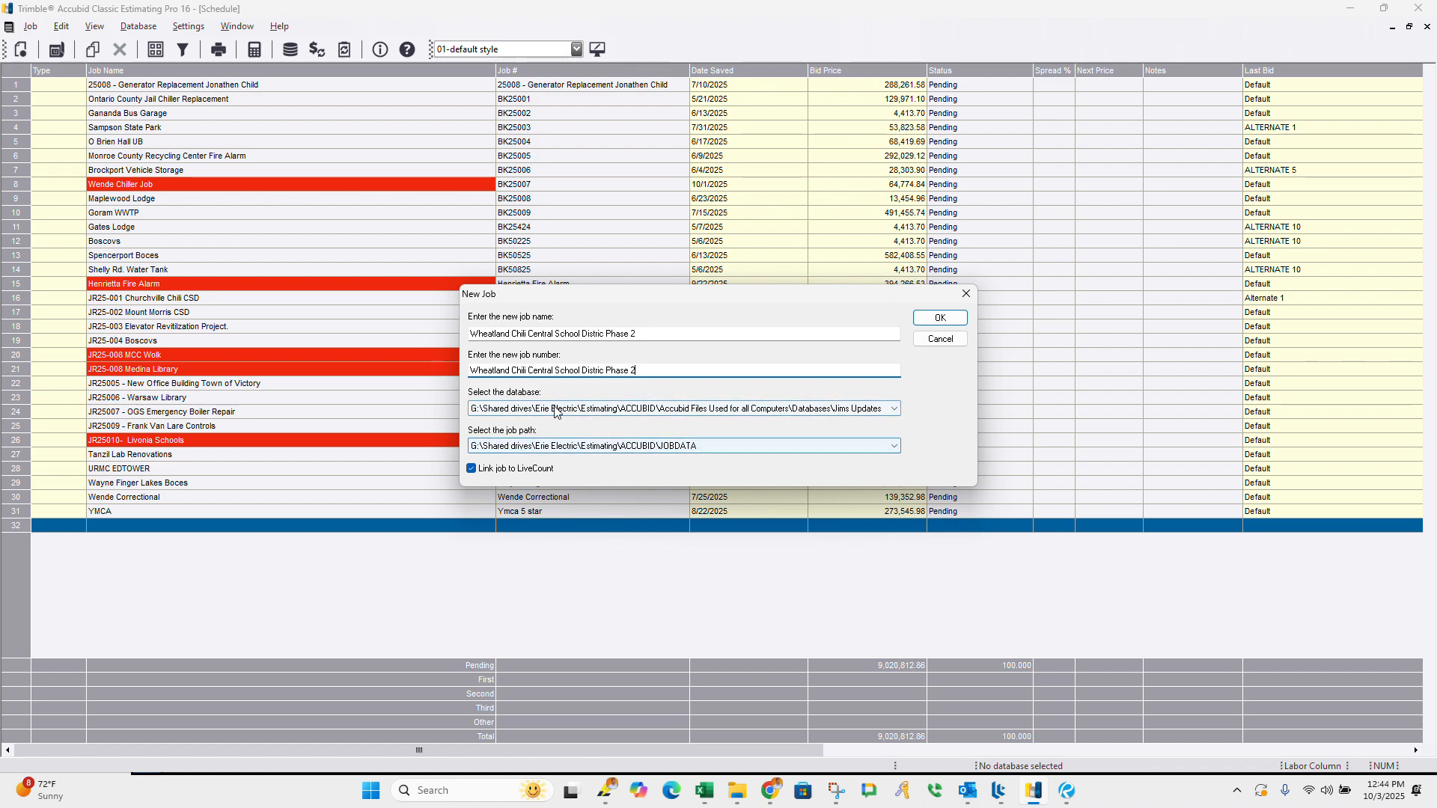
pyautogui.click(932, 318)
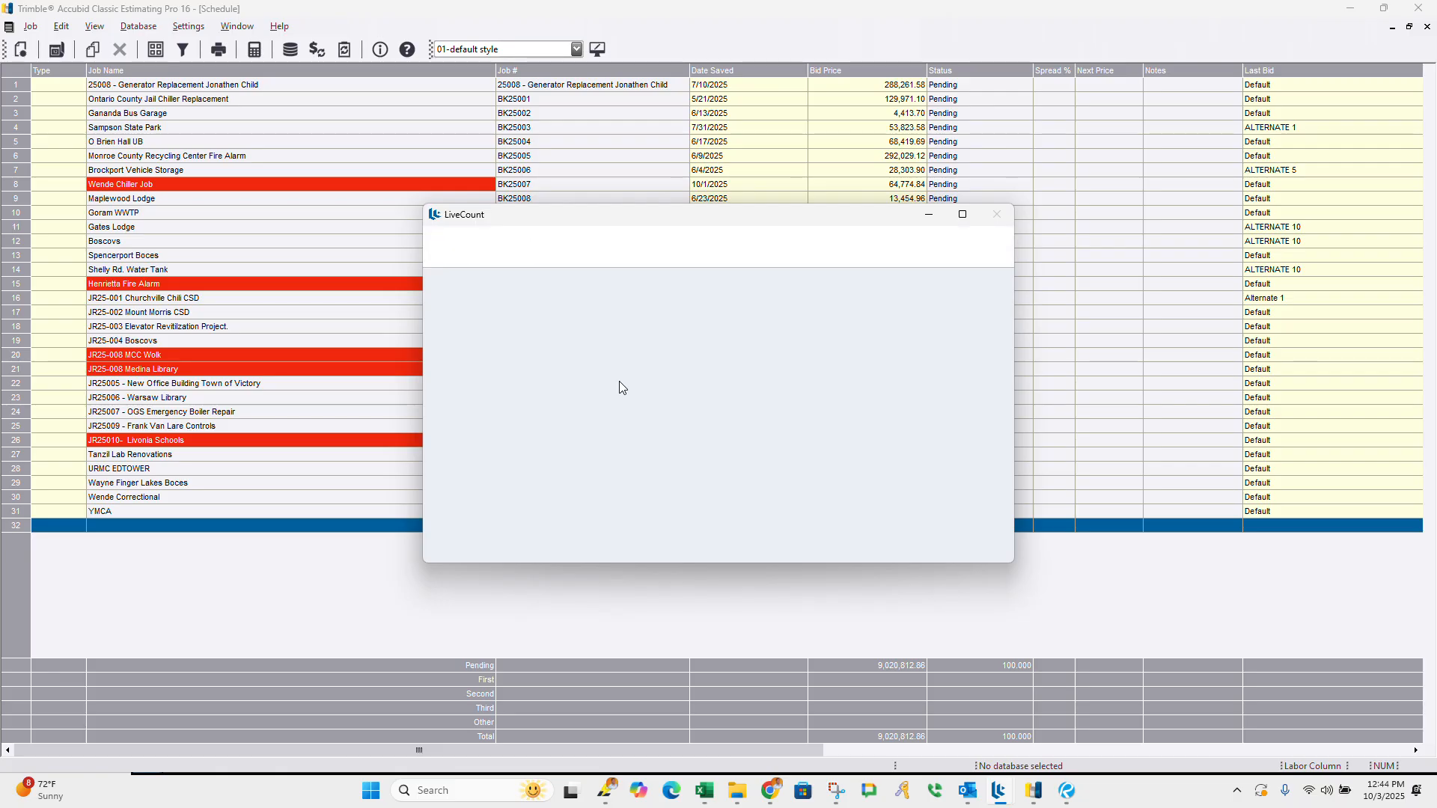
# Step: Maximize LiveCount and start a manual drawing upload, browsing to the Erie Electric shared drive
pyautogui.click(964, 218)
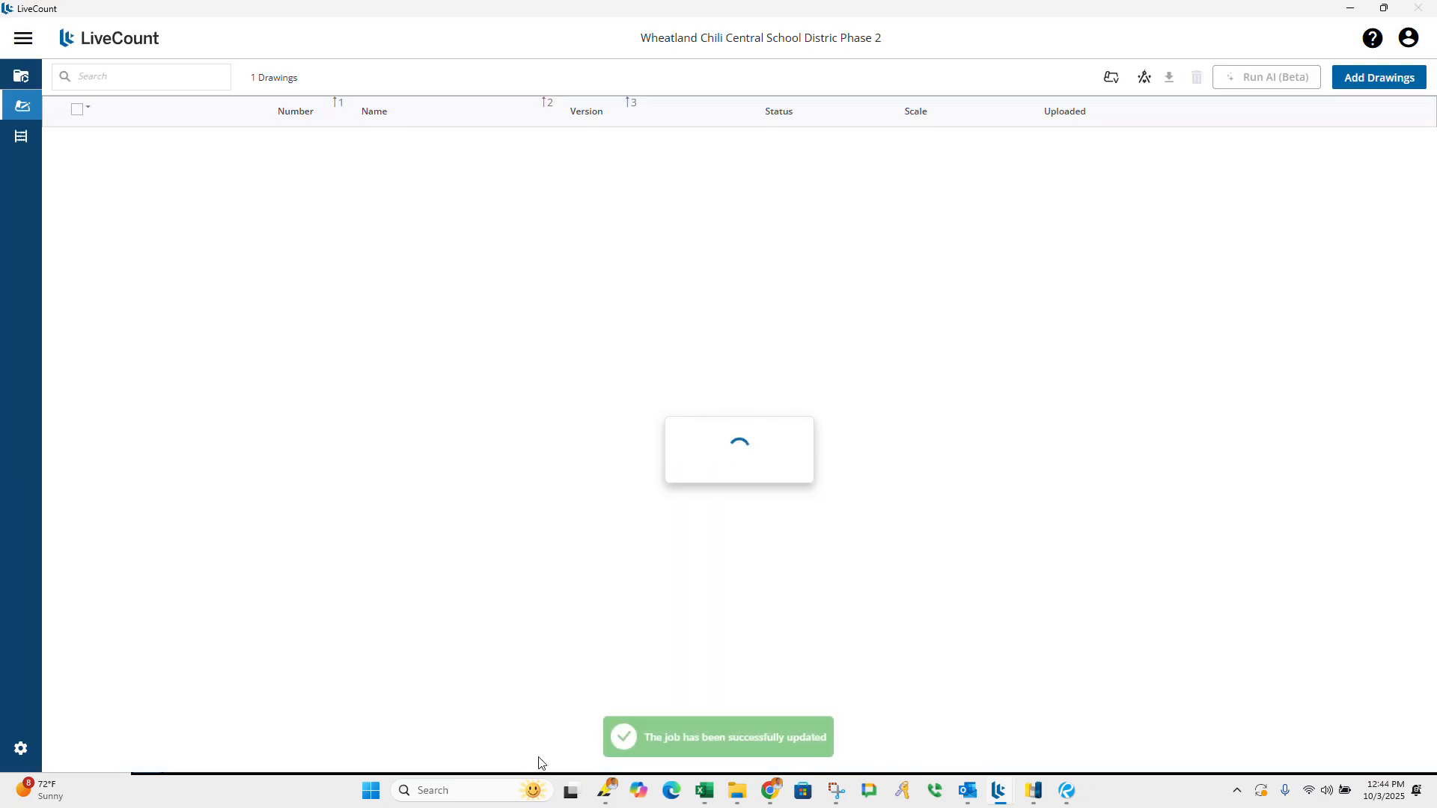
pyautogui.click(1372, 84)
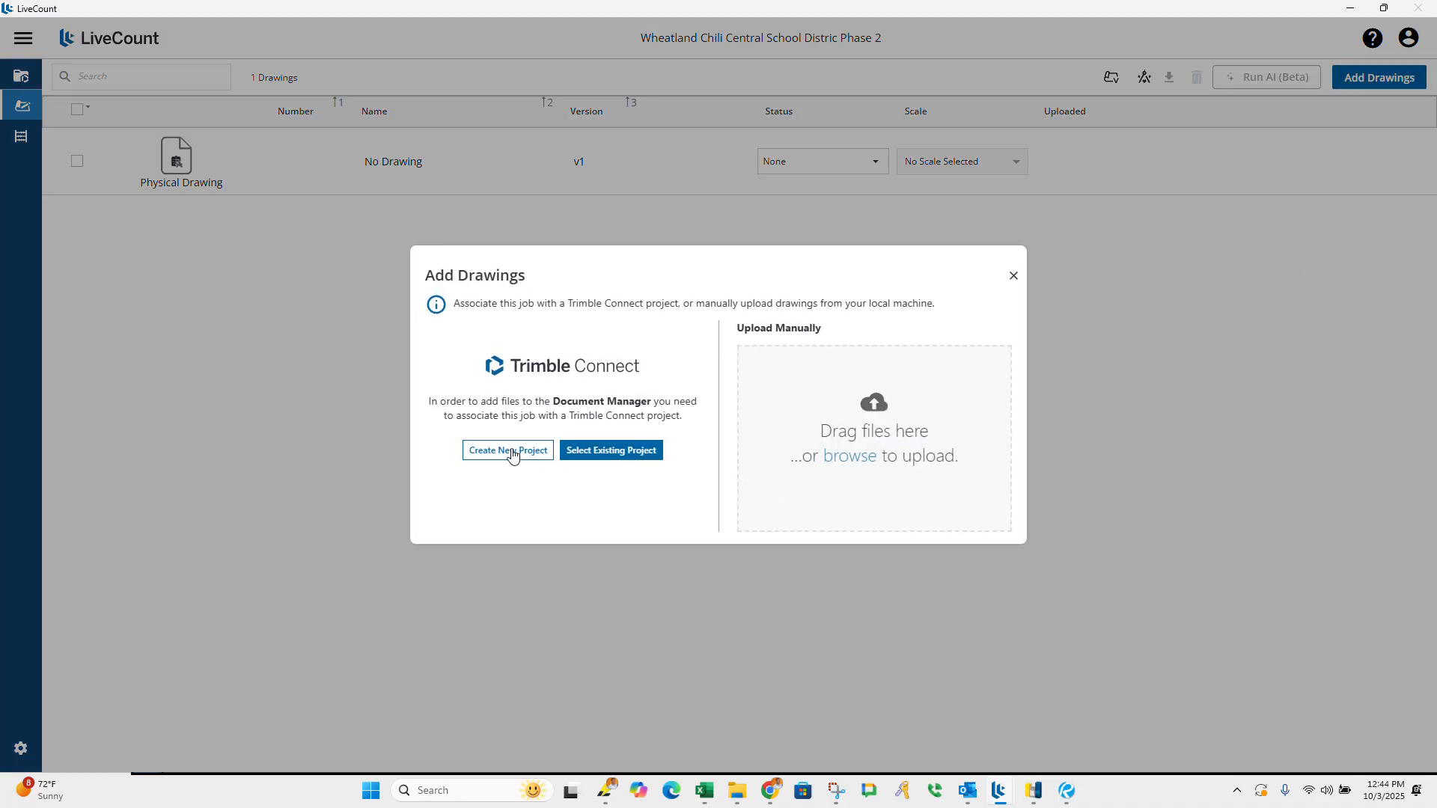
pyautogui.click(845, 457)
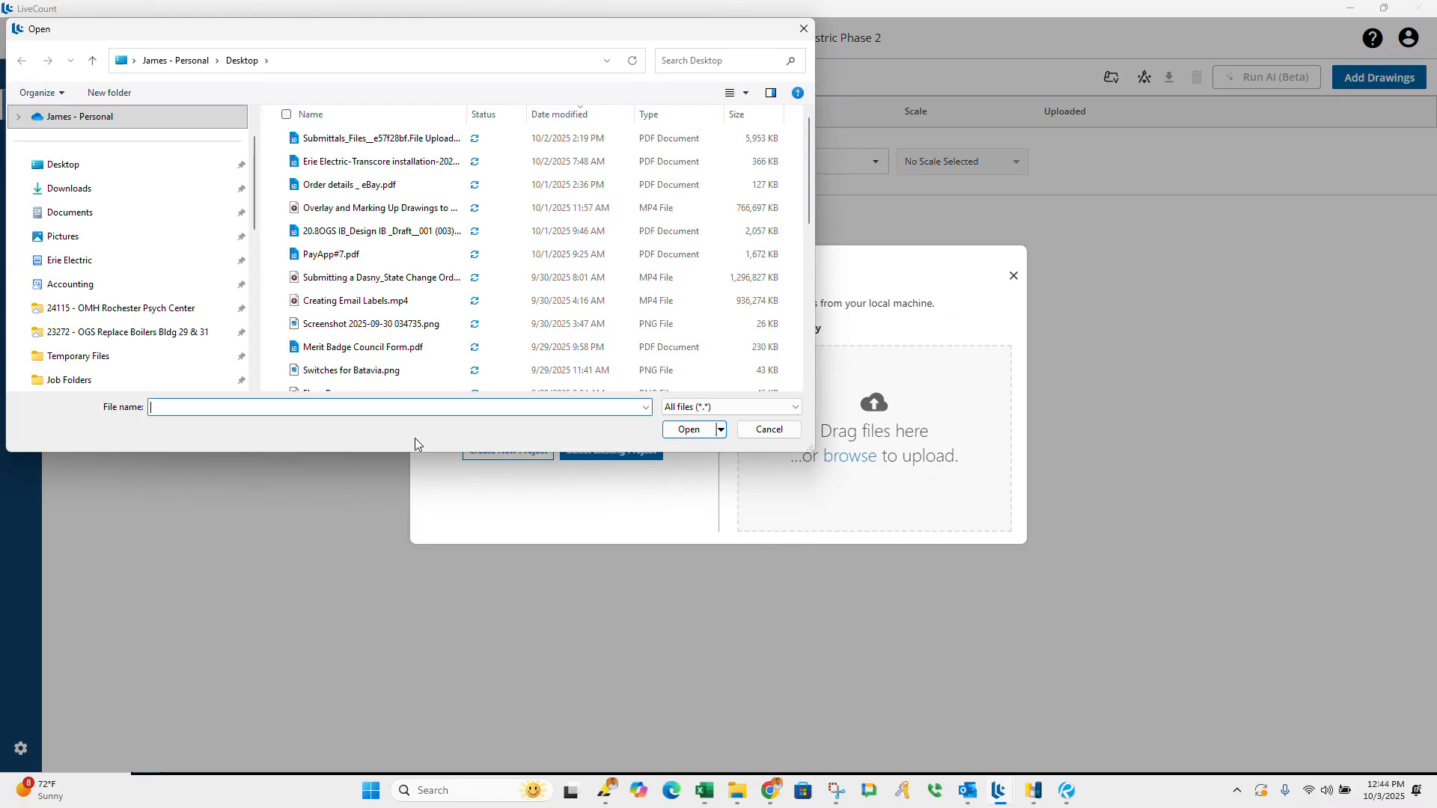
pyautogui.click(104, 266)
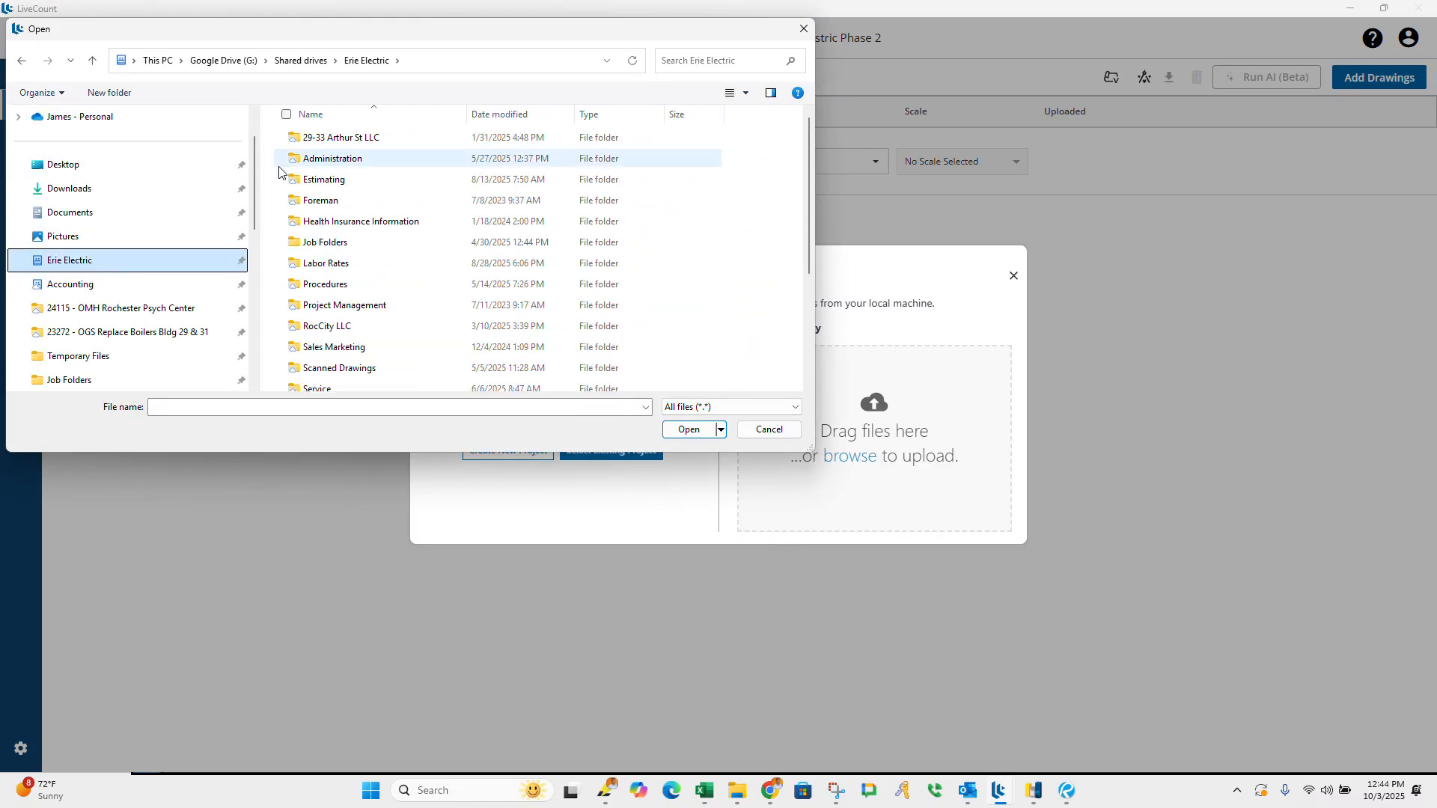
pyautogui.doubleClick(334, 242)
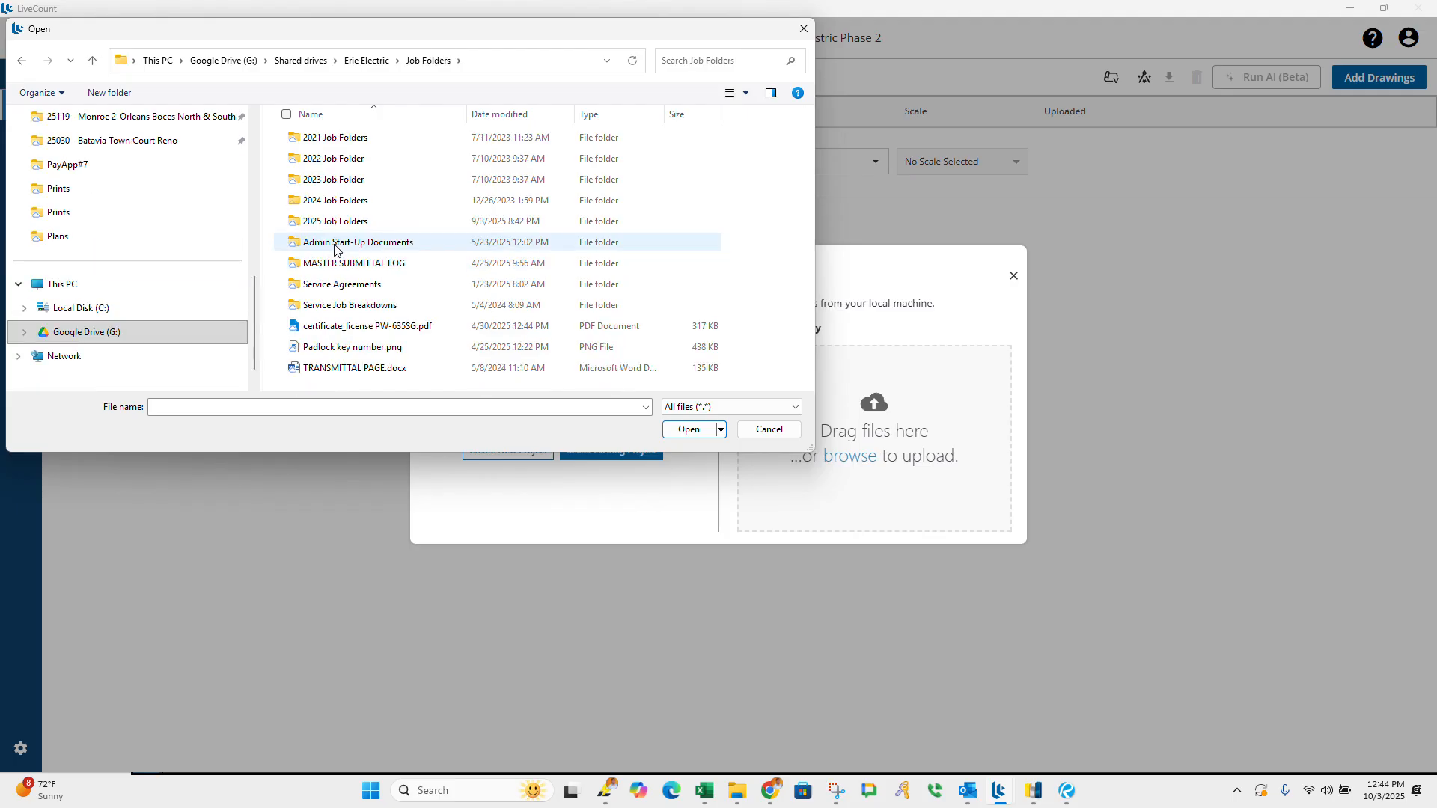
pyautogui.doubleClick(329, 222)
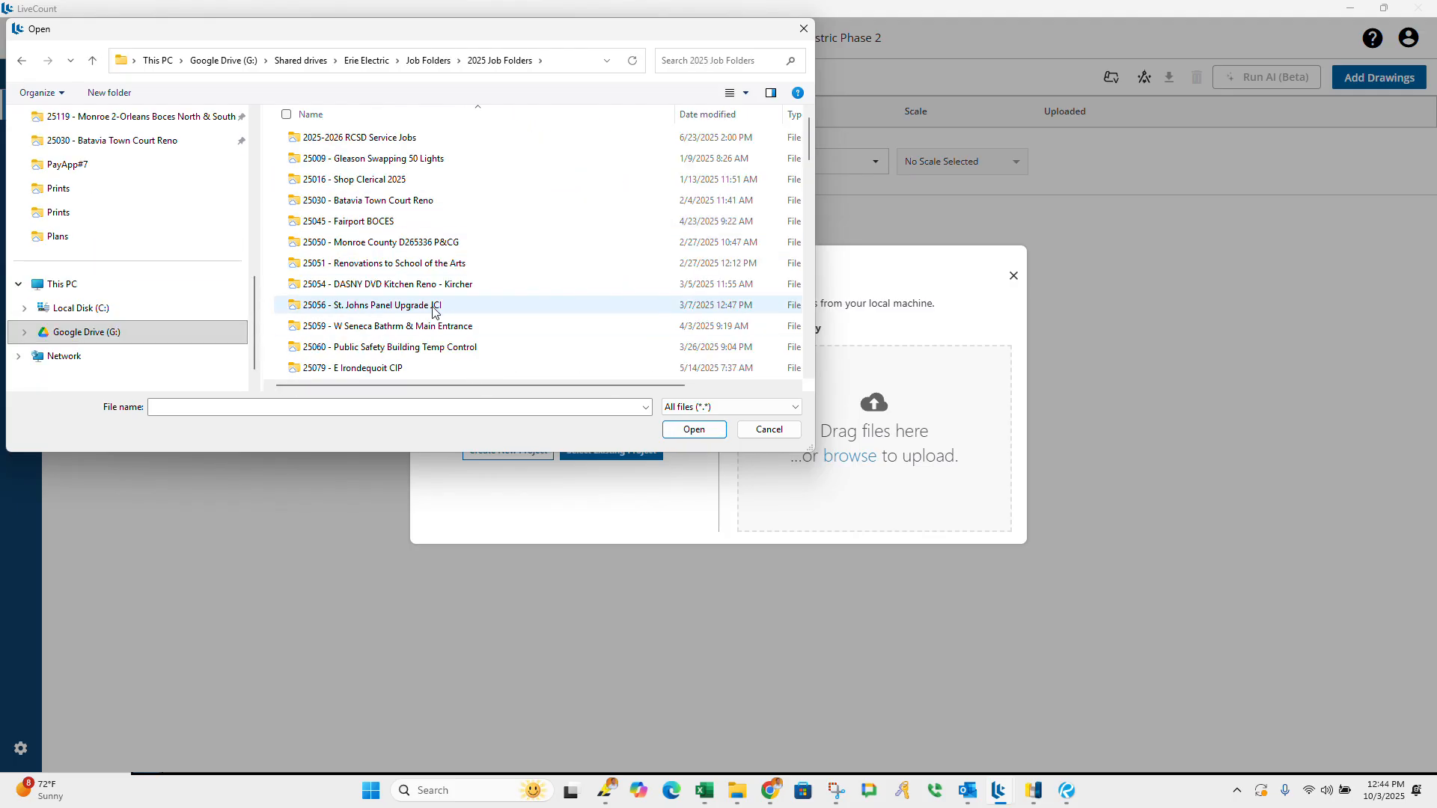
pyautogui.click(367, 60)
# Step: Browse through Estimating and UPCOMING BIDS to the 10.7.25 at 3pm Addition and Renovation 2023 CIP bid folder
pyautogui.click(326, 184)
pyautogui.doubleClick(326, 184)
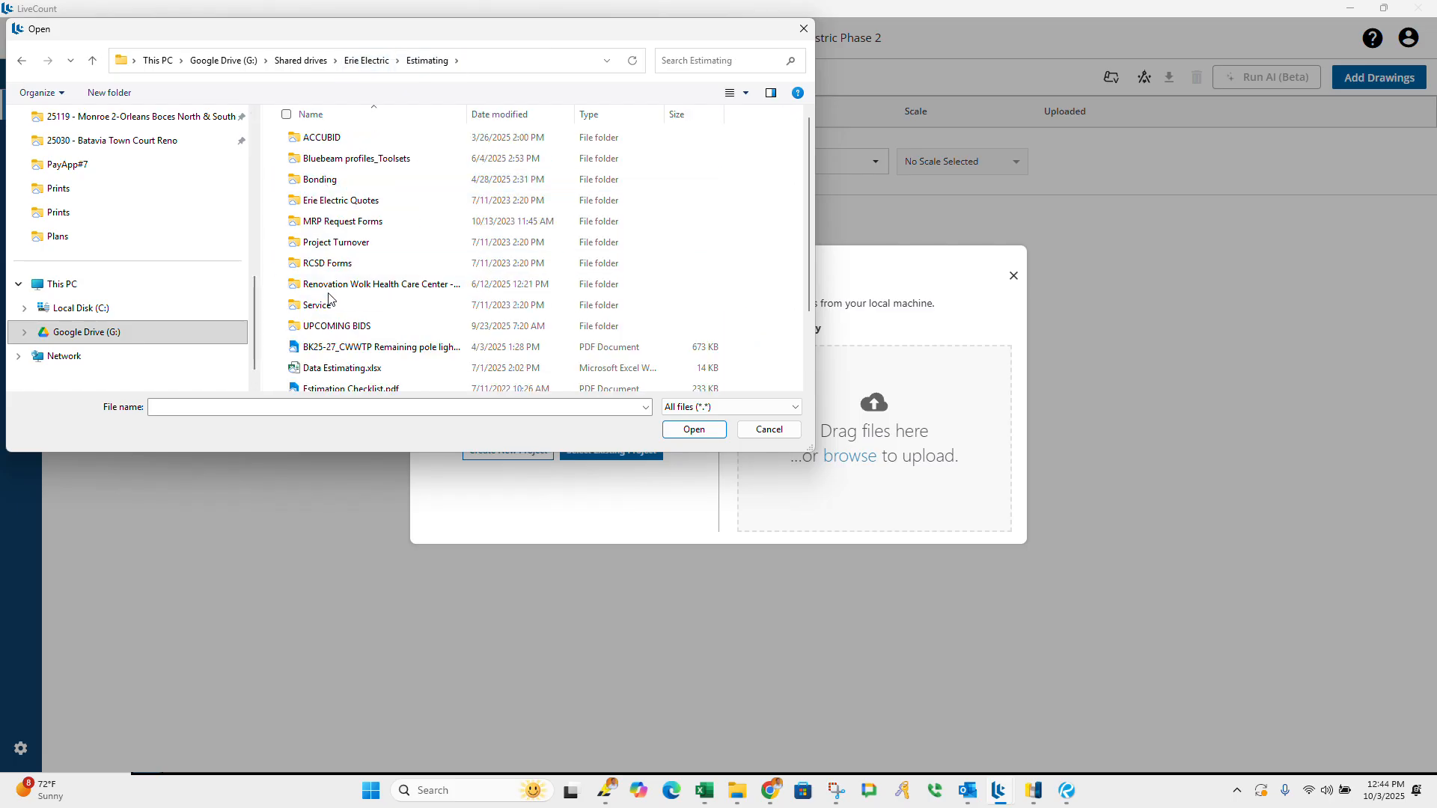
pyautogui.doubleClick(332, 320)
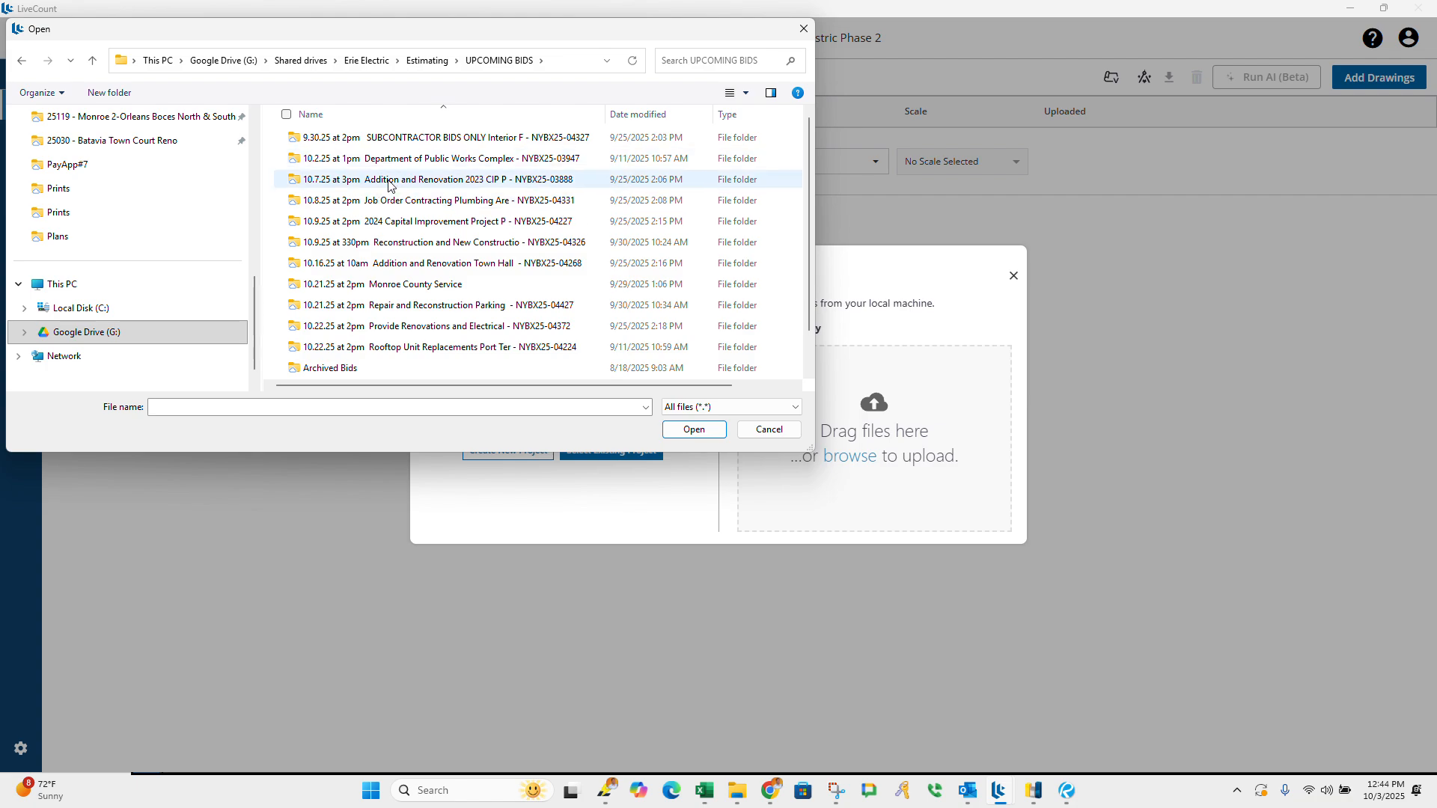
pyautogui.click(388, 183)
pyautogui.doubleClick(388, 183)
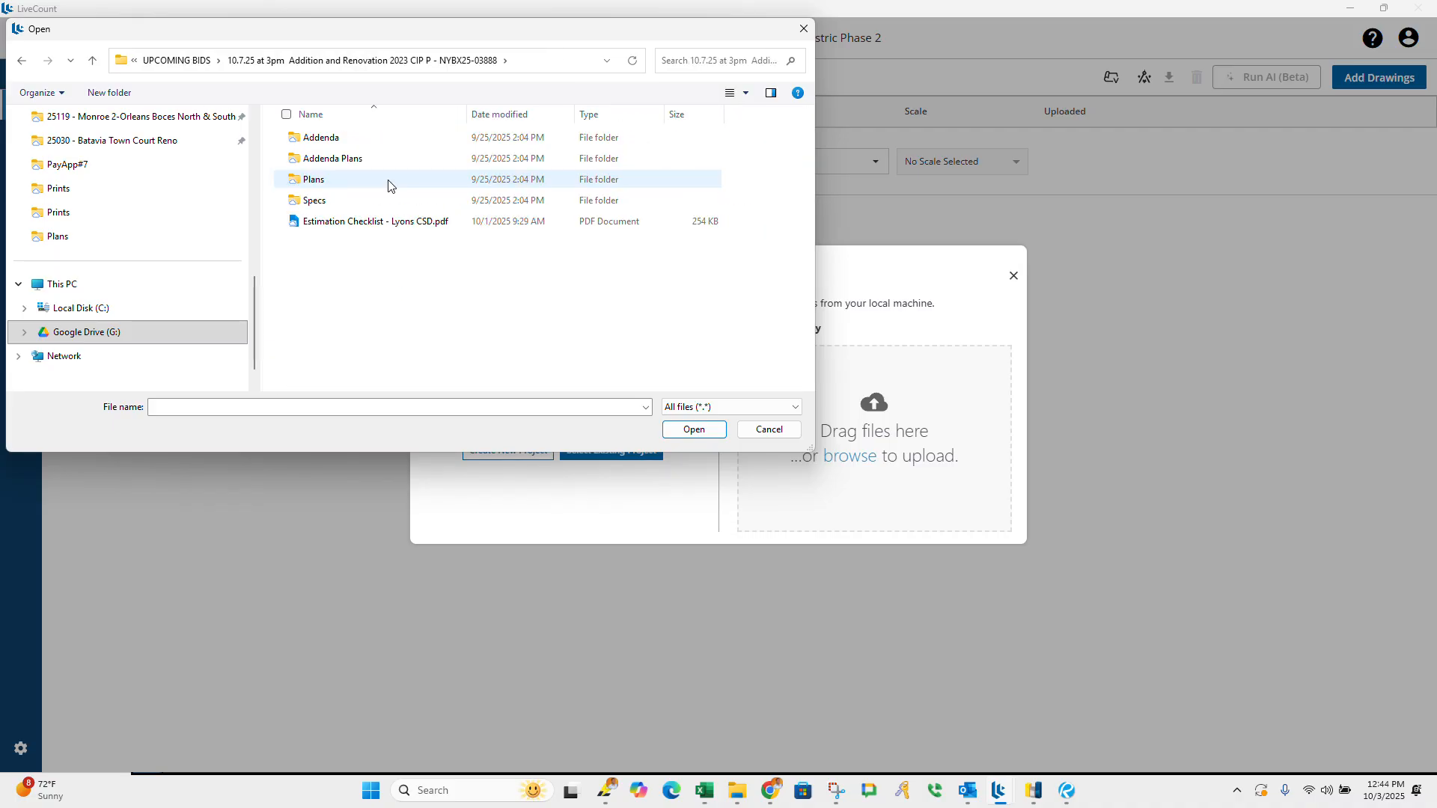
# Step: Look through the bid's Addenda and Addenda Plans folders for the electrical drawings
pyautogui.click(329, 138)
pyautogui.doubleClick(329, 139)
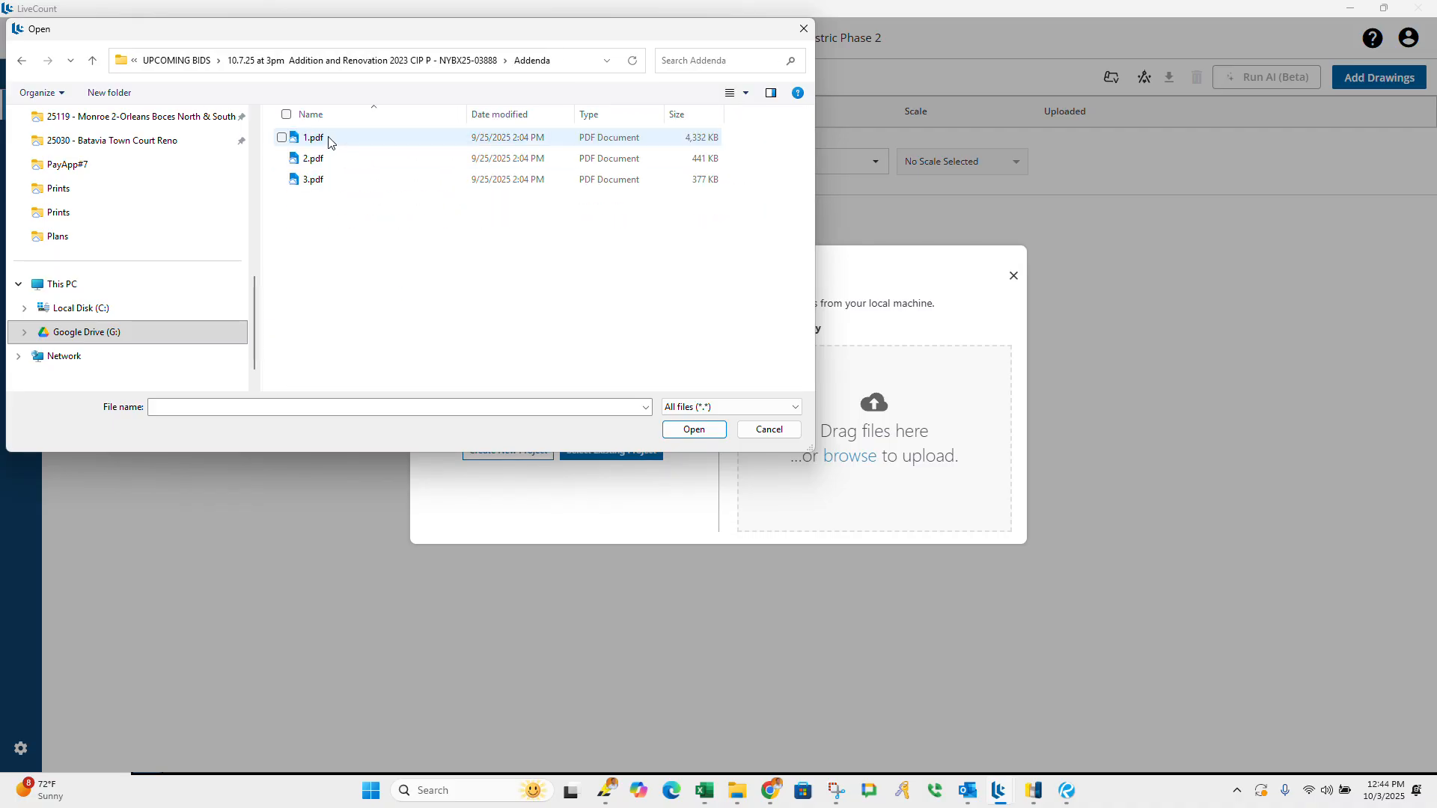
pyautogui.click(92, 60)
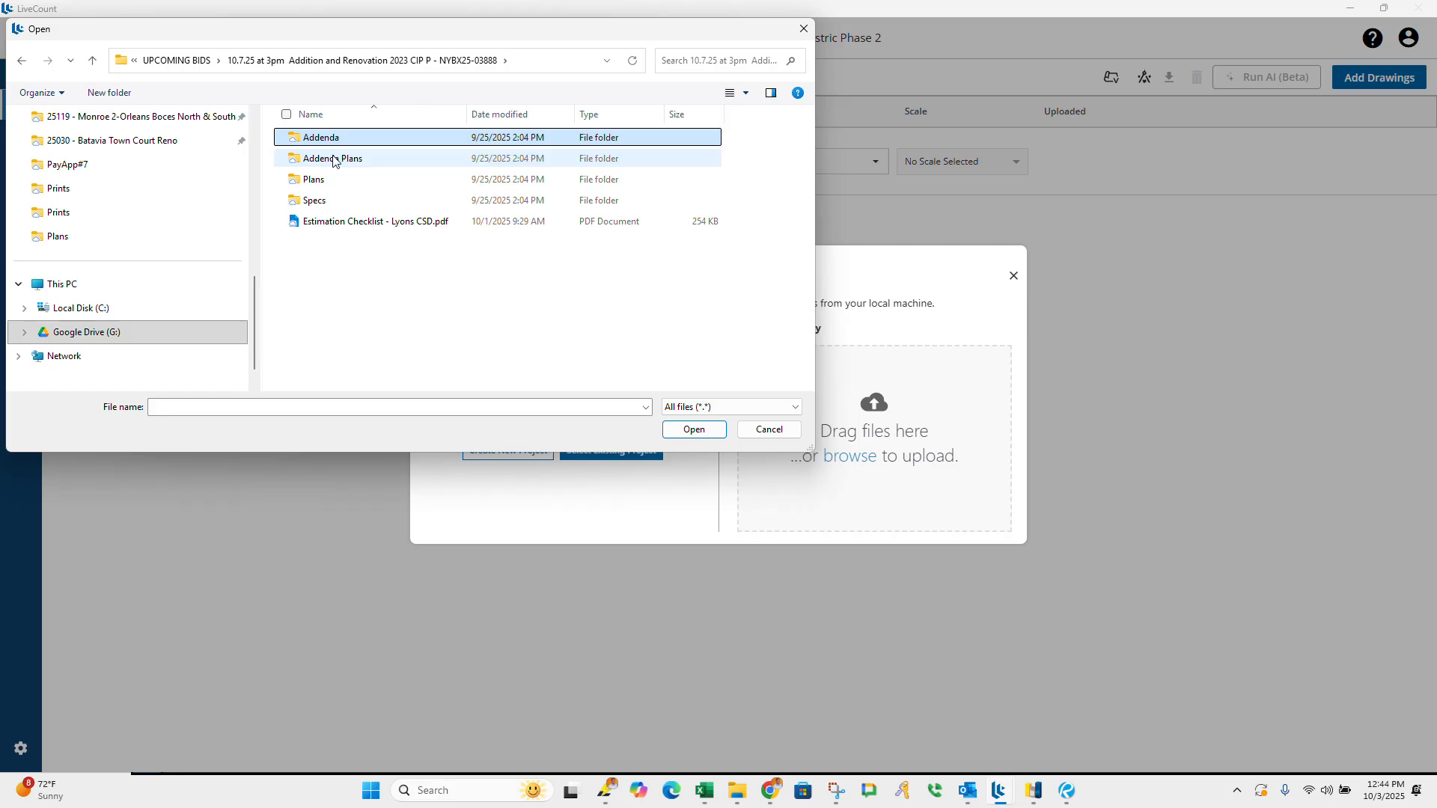
pyautogui.doubleClick(329, 159)
pyautogui.scroll(-2, 384, 225)
pyautogui.scroll(-20, 384, 225)
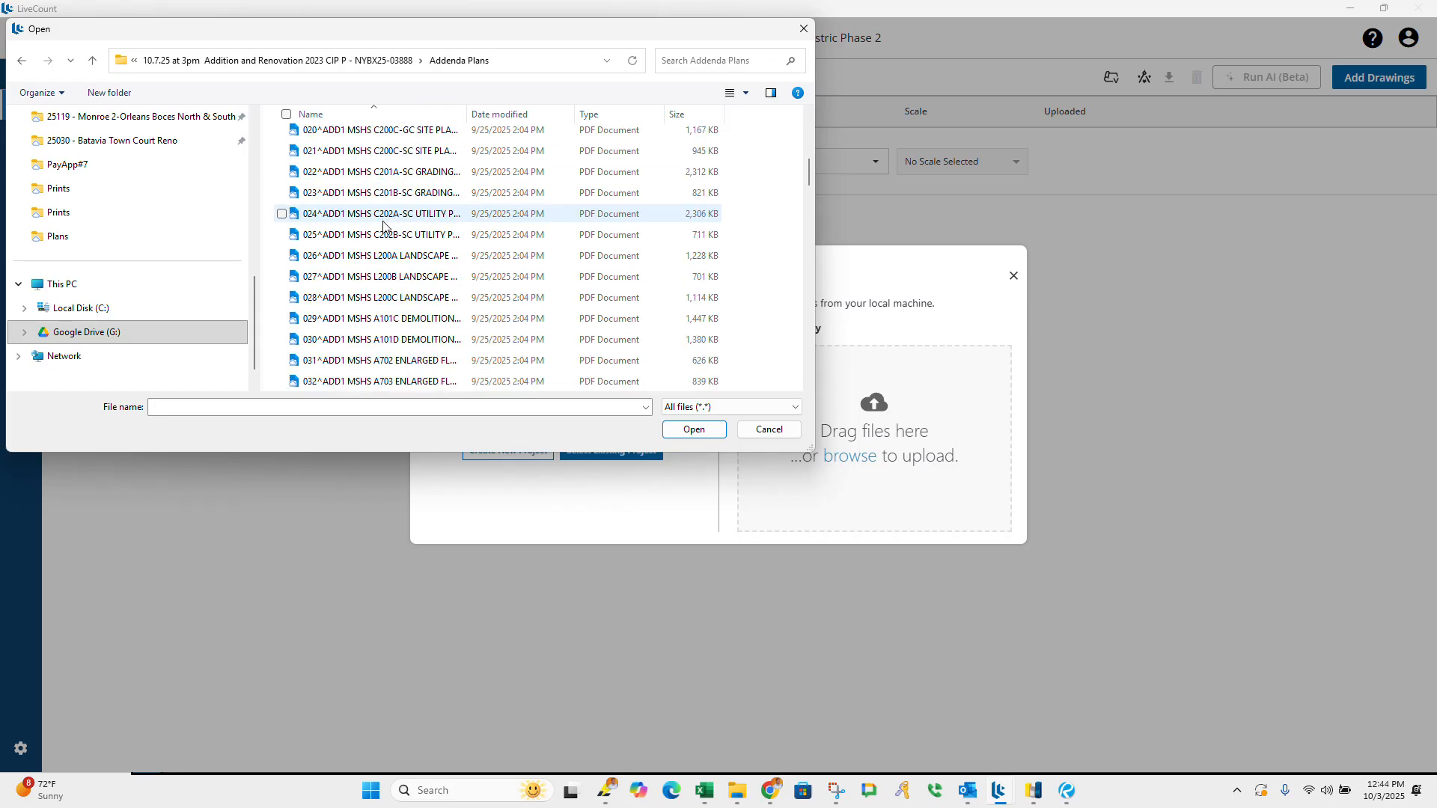
pyautogui.scroll(-2, 407, 367)
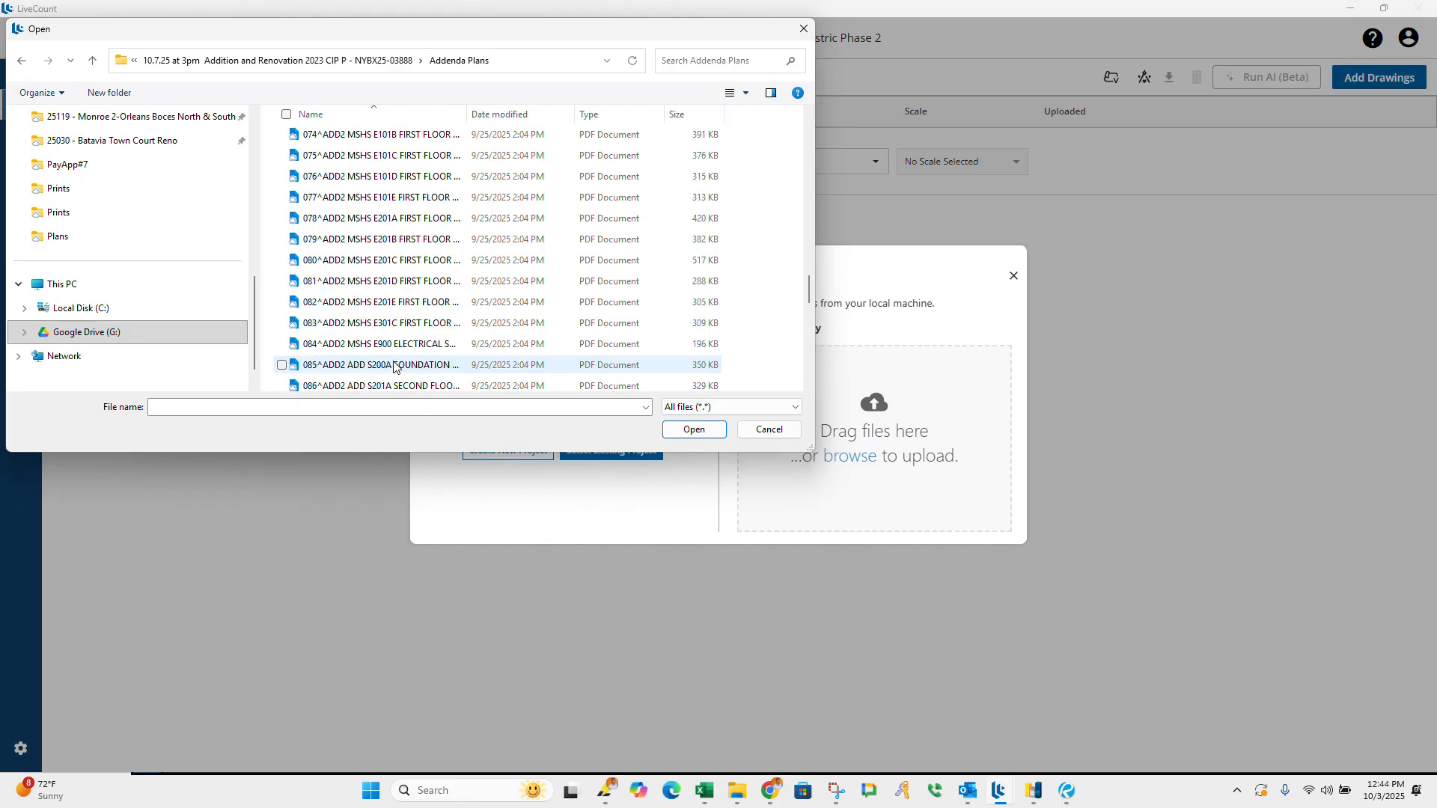
pyautogui.scroll(-2, 395, 367)
pyautogui.scroll(-5, 368, 202)
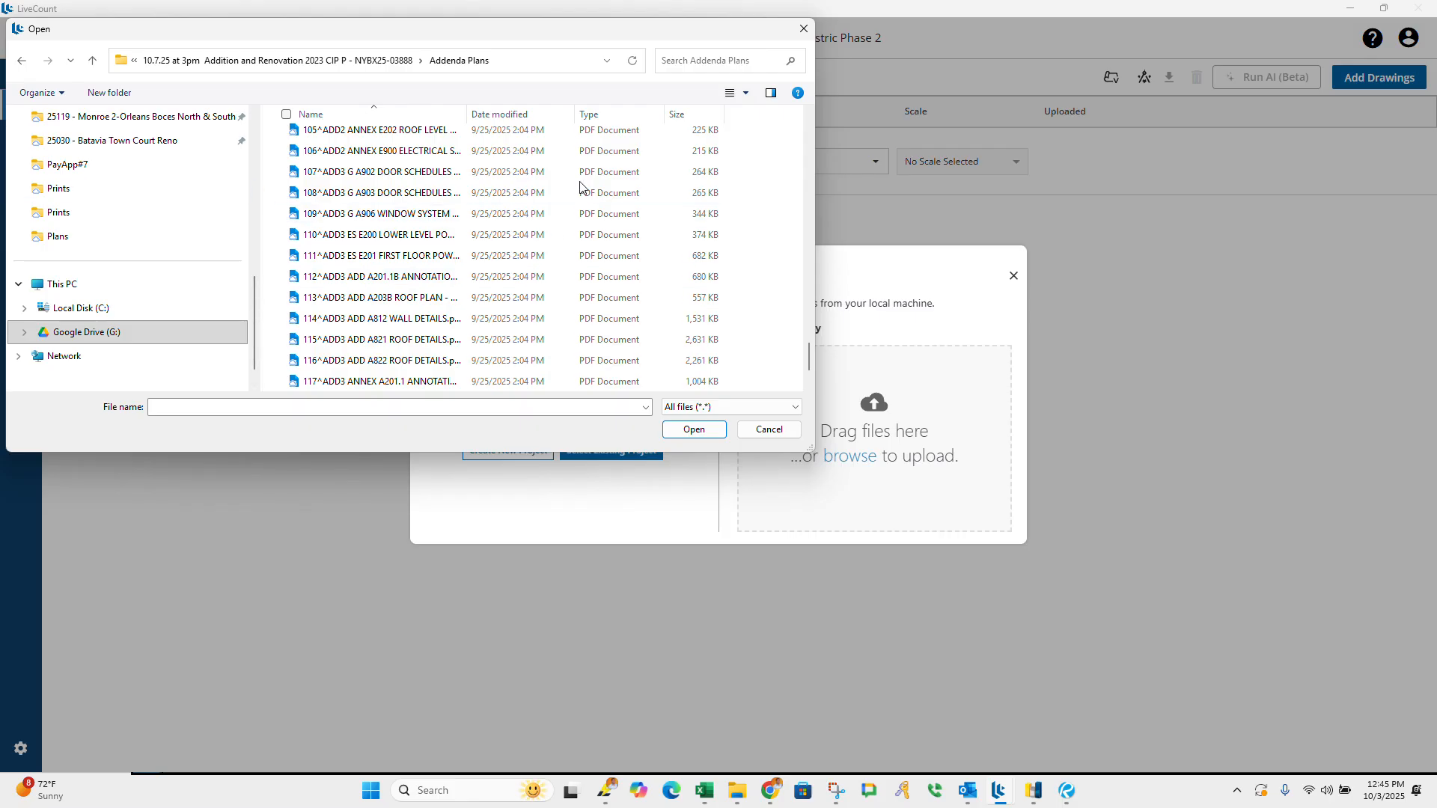
pyautogui.scroll(-1, 524, 239)
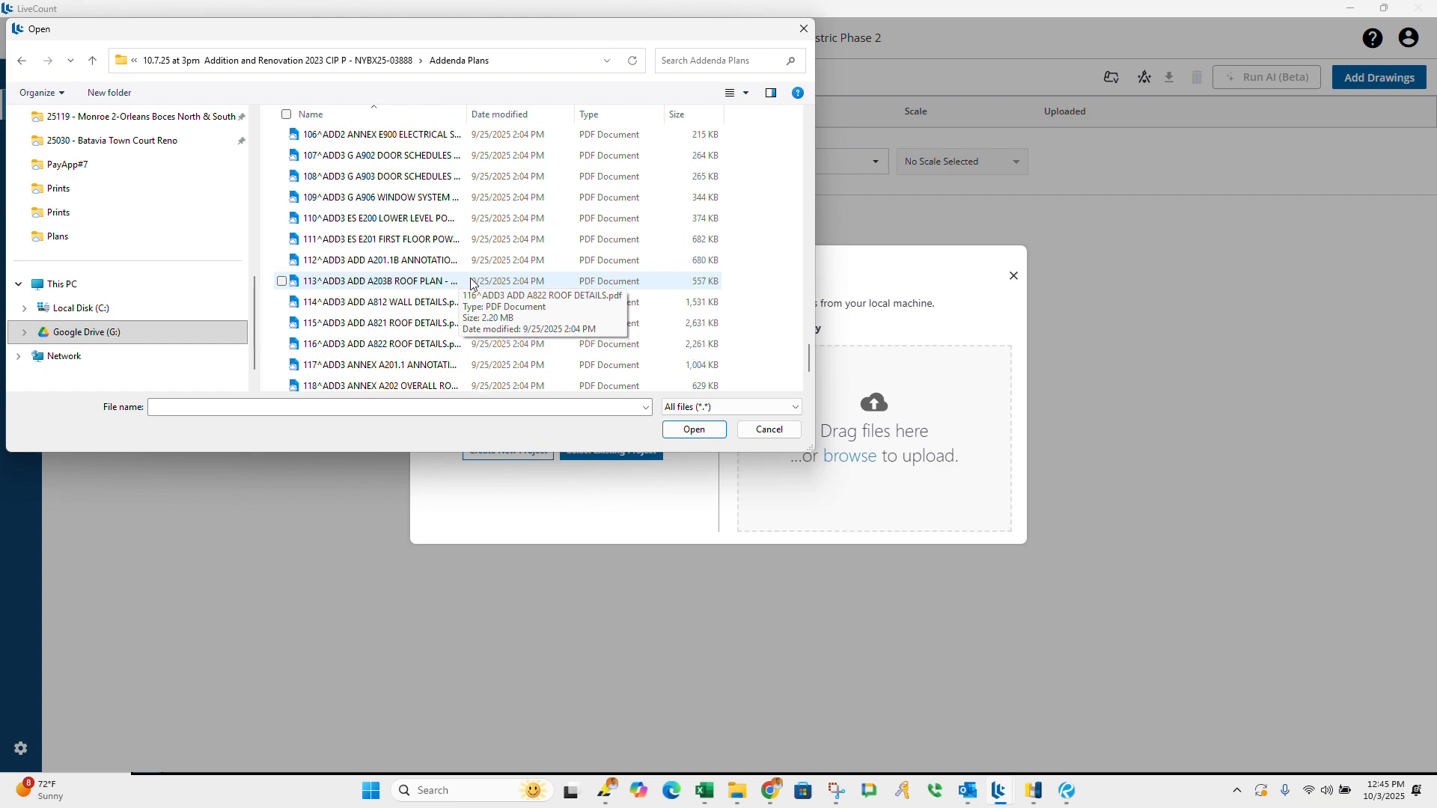
pyautogui.scroll(12, 468, 299)
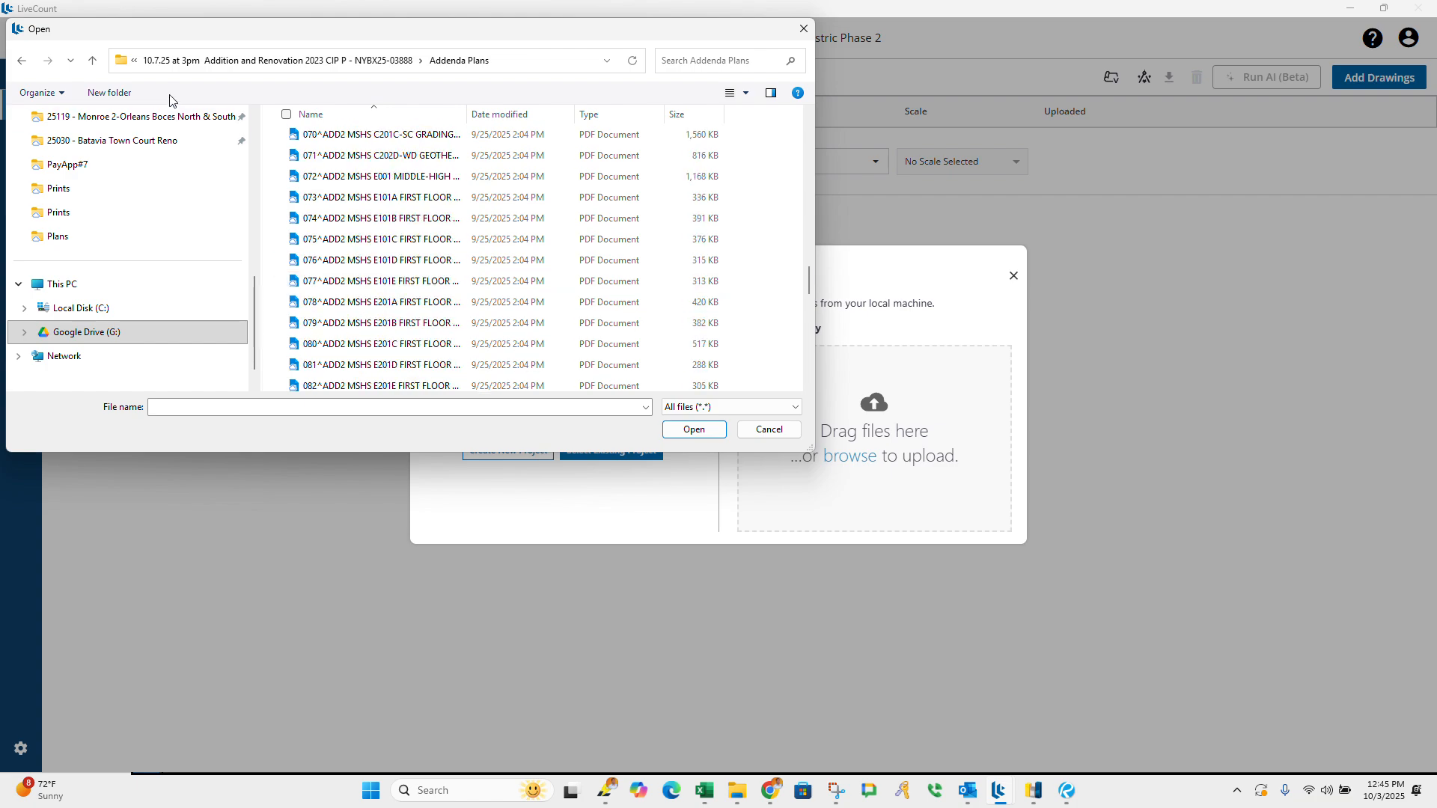
# Step: Check the VOLUME 1 and VOLUME 2 folders under the bid's Plans folder for electrical sheets
pyautogui.click(93, 60)
pyautogui.doubleClick(372, 174)
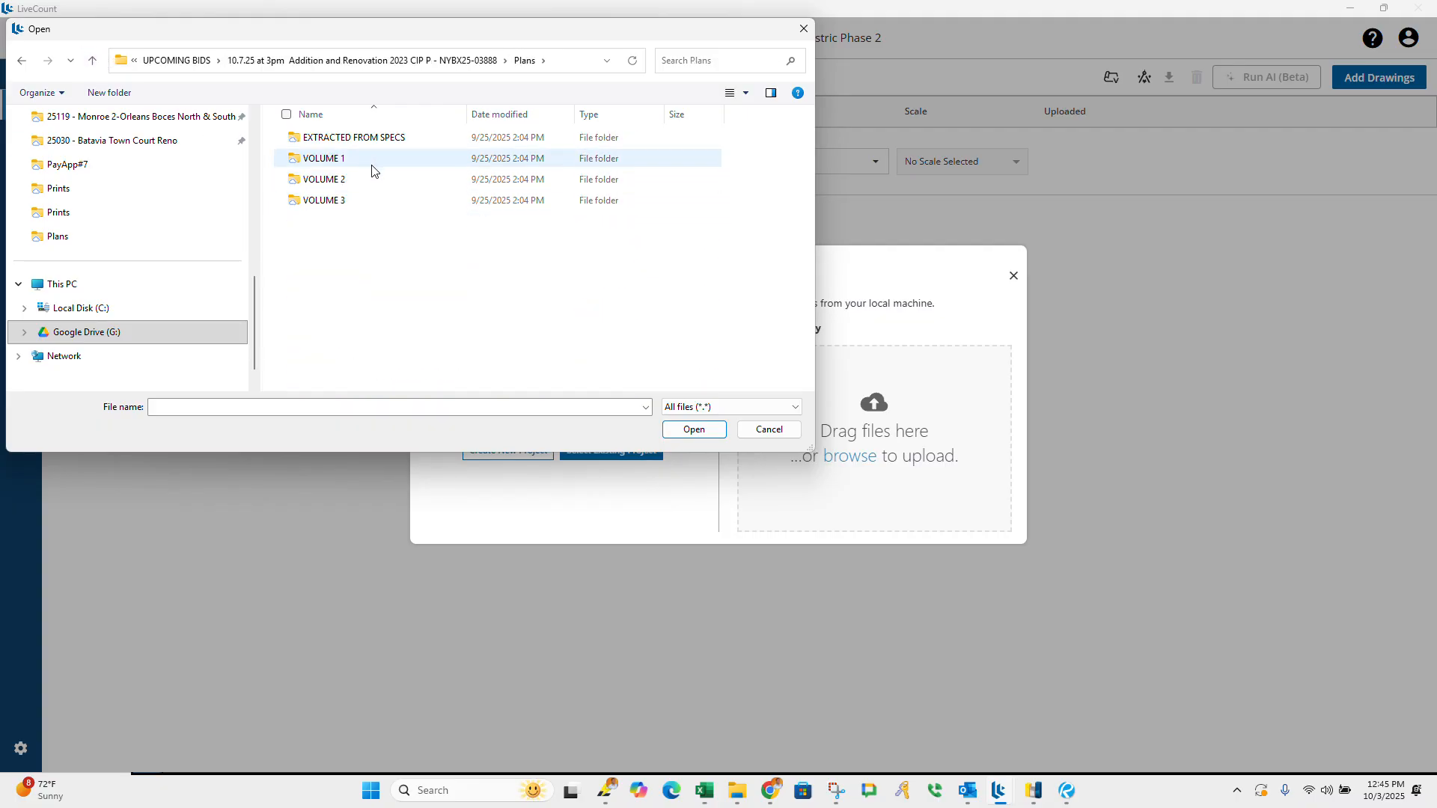
pyautogui.doubleClick(371, 163)
pyautogui.scroll(-20, 375, 224)
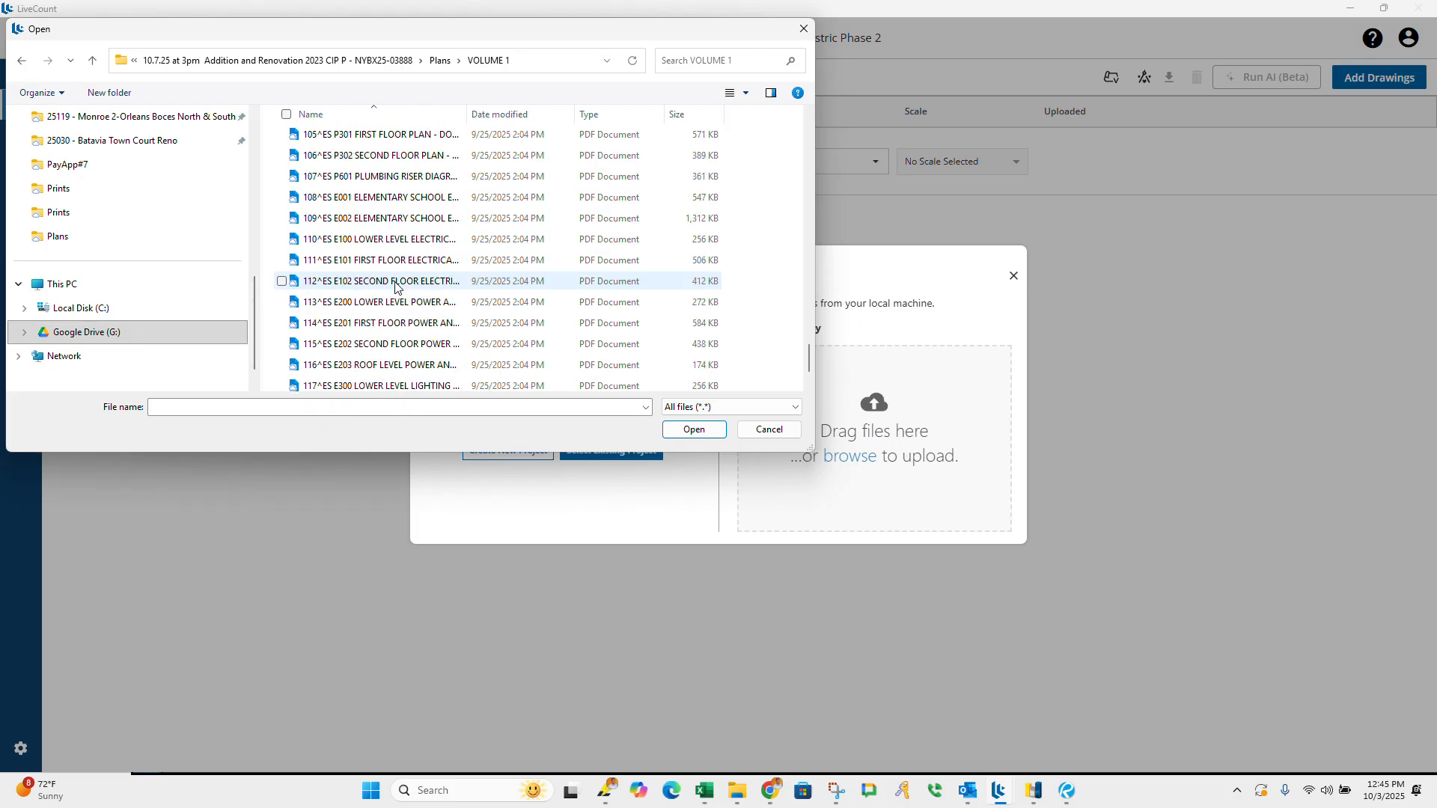
pyautogui.scroll(20, 395, 288)
pyautogui.scroll(7, 215, 167)
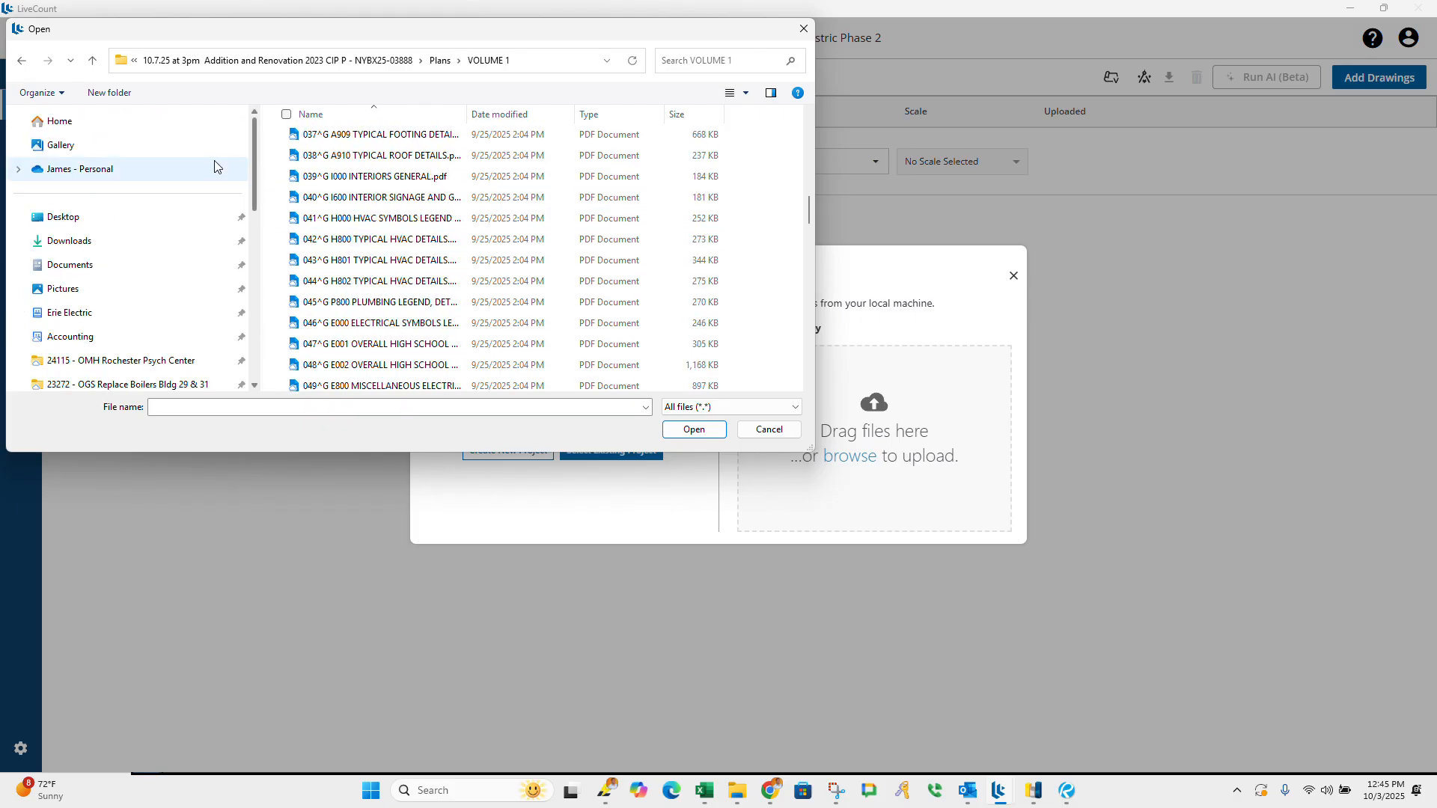
pyautogui.click(93, 60)
pyautogui.doubleClick(329, 180)
pyautogui.scroll(-6, 445, 279)
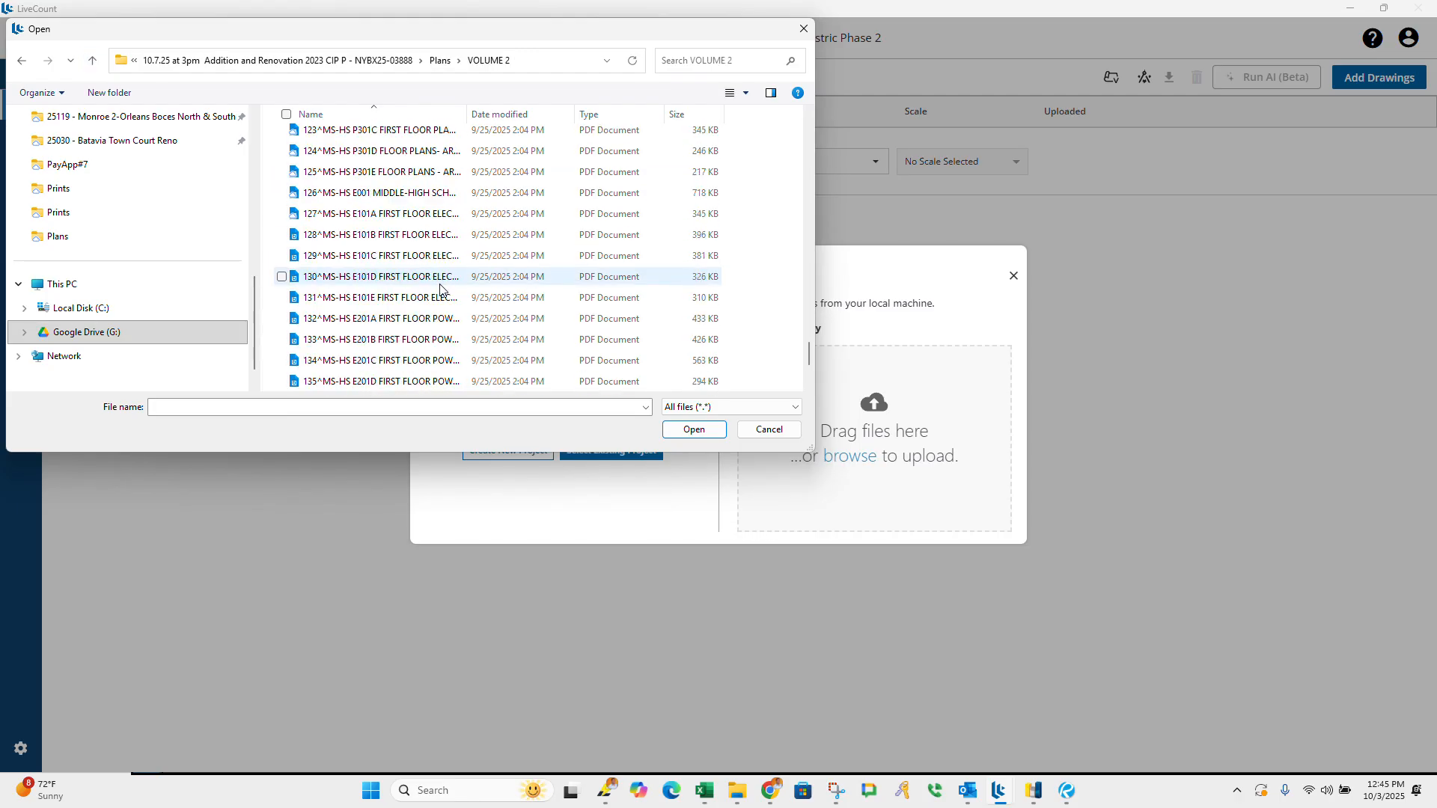
pyautogui.click(101, 64)
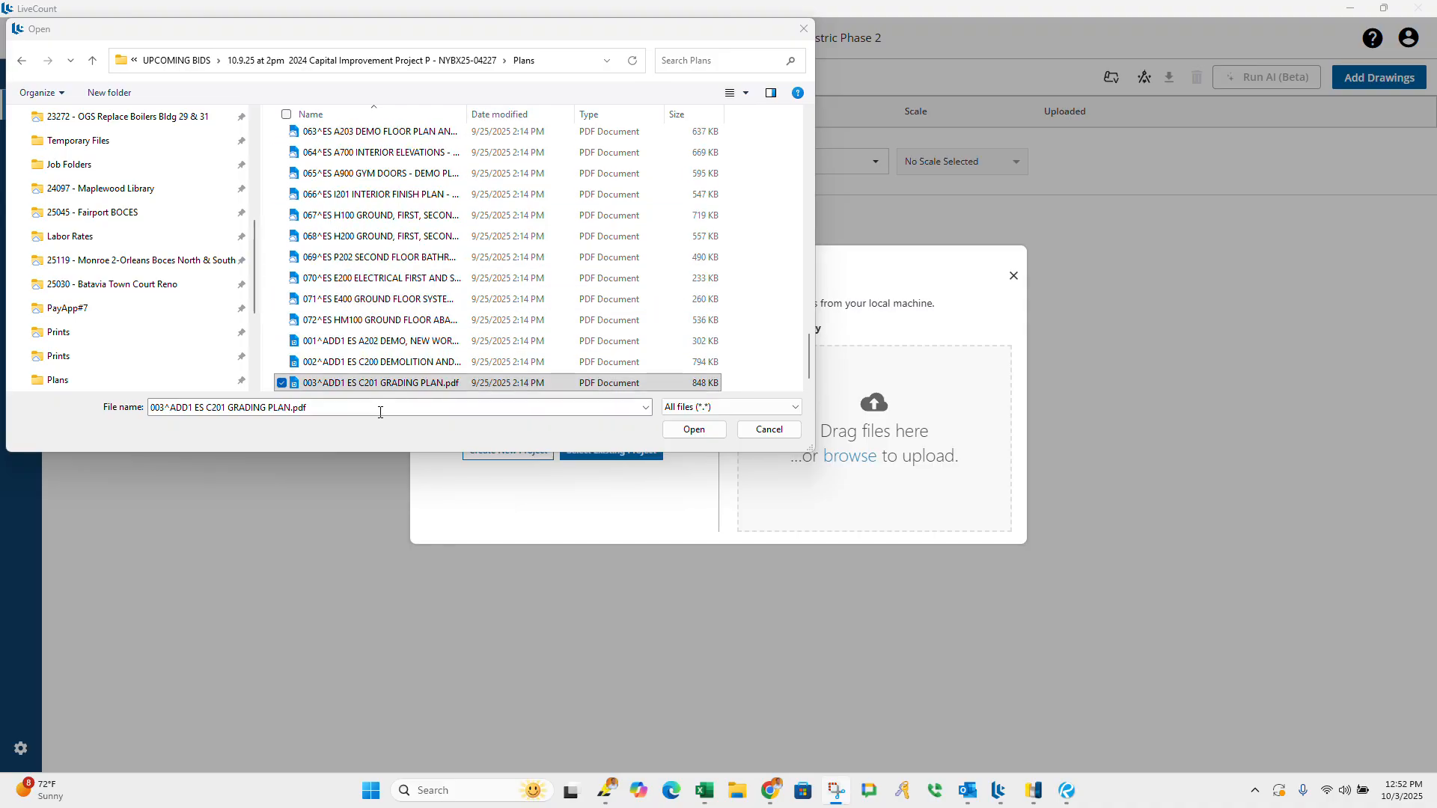
# Step: Select the electrical sheets from 048^MHS E100 through 056^MHS E401B in the 10.9.25 Capital Improvement Project Plans folder
pyautogui.scroll(18, 338, 182)
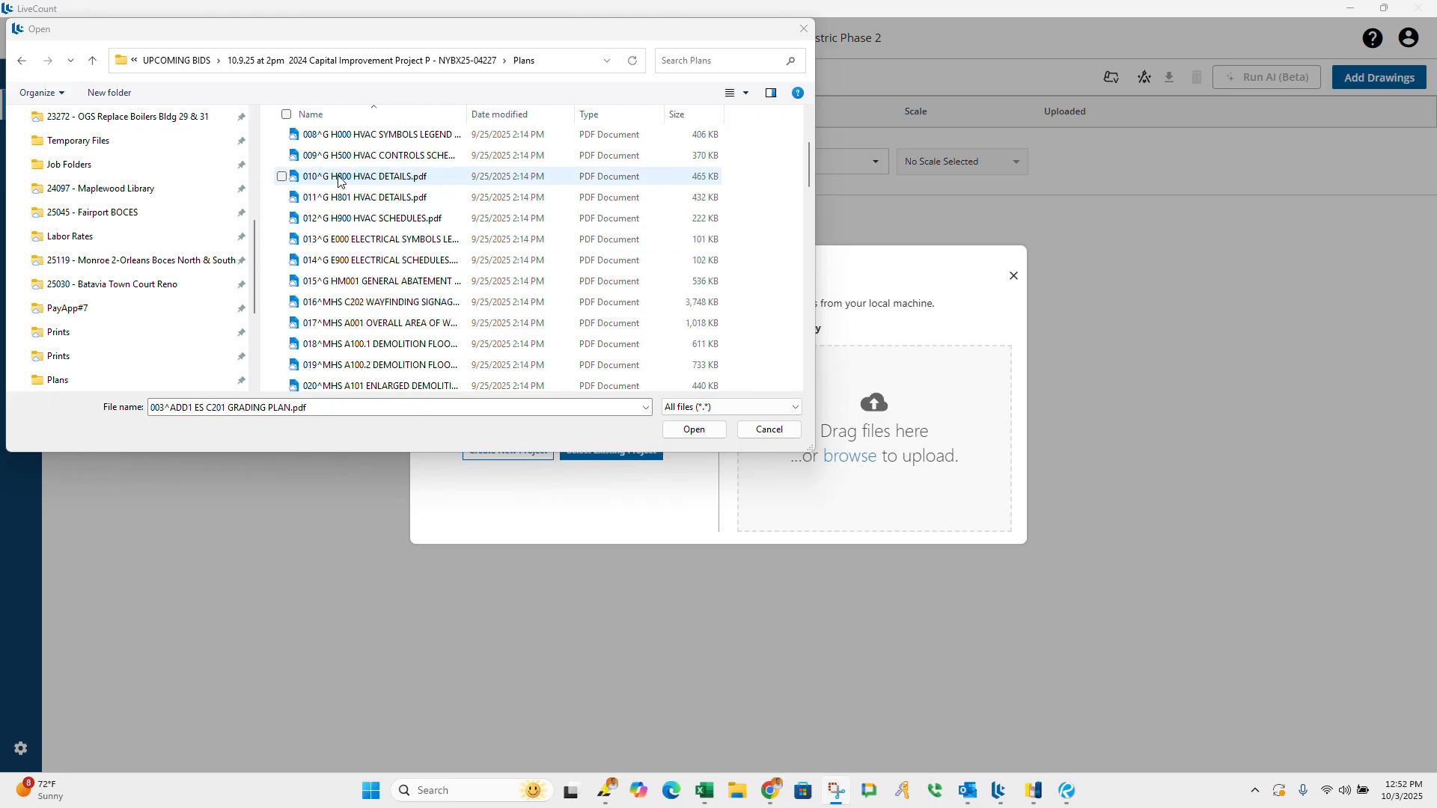
pyautogui.scroll(-3, 367, 283)
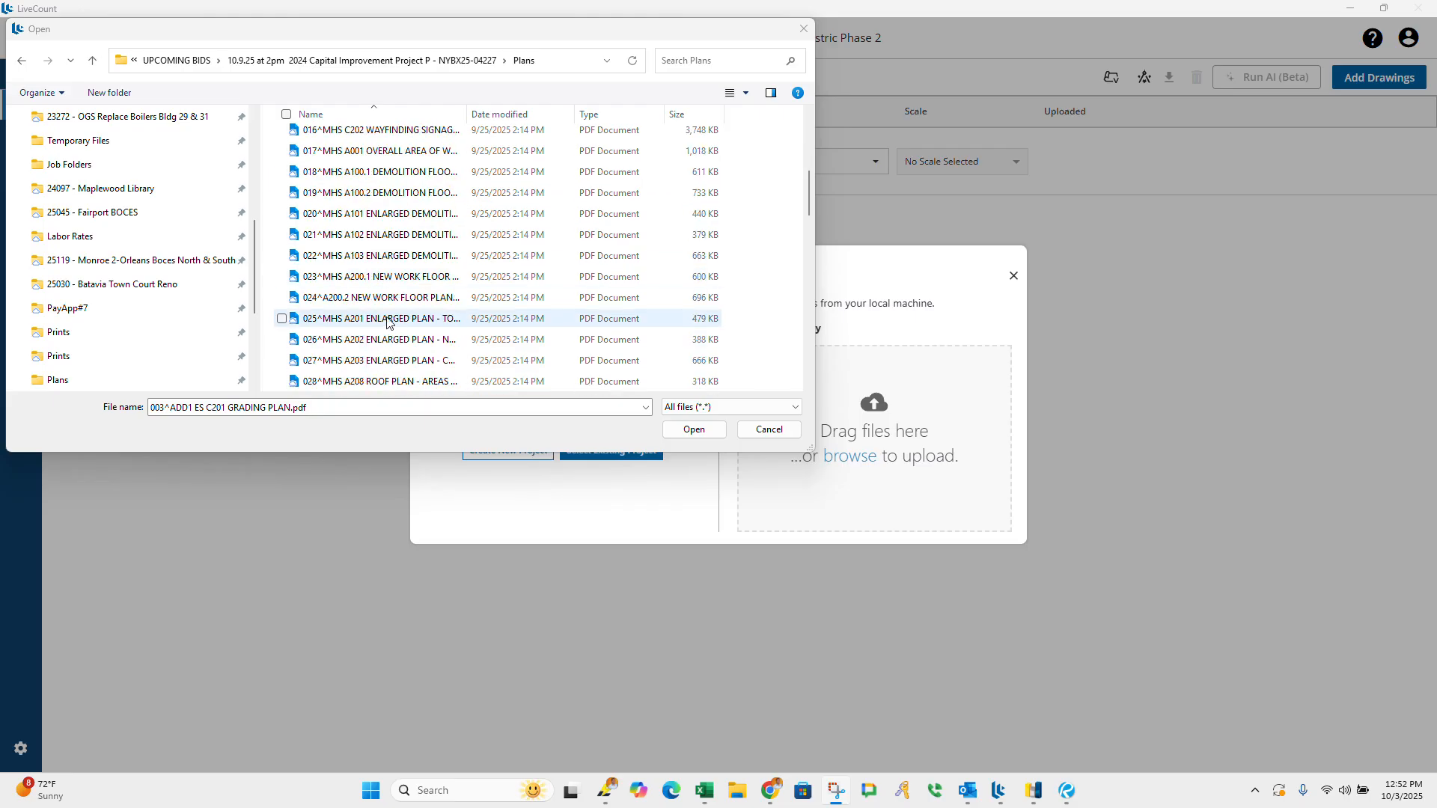
pyautogui.scroll(-7, 374, 351)
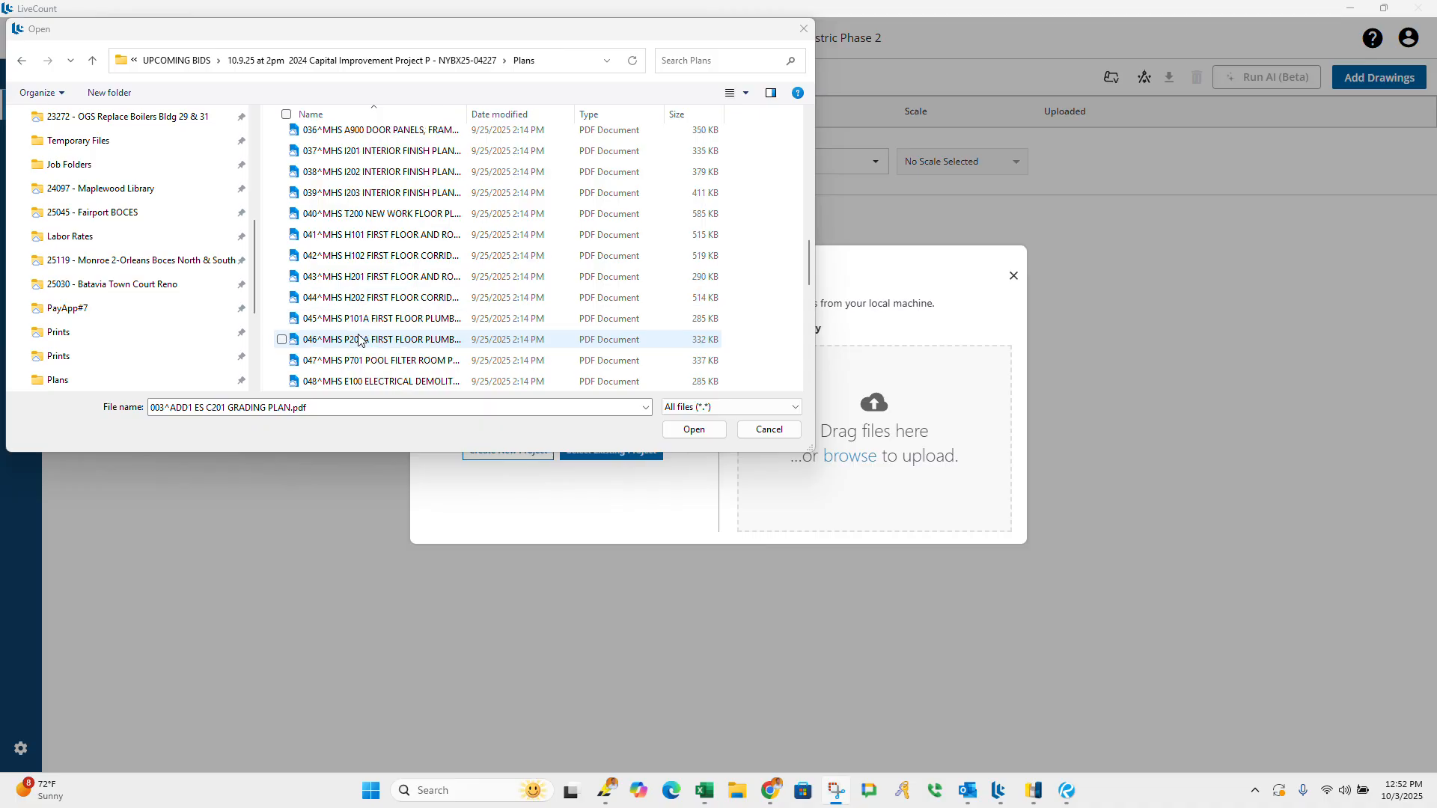
pyautogui.scroll(-3, 359, 337)
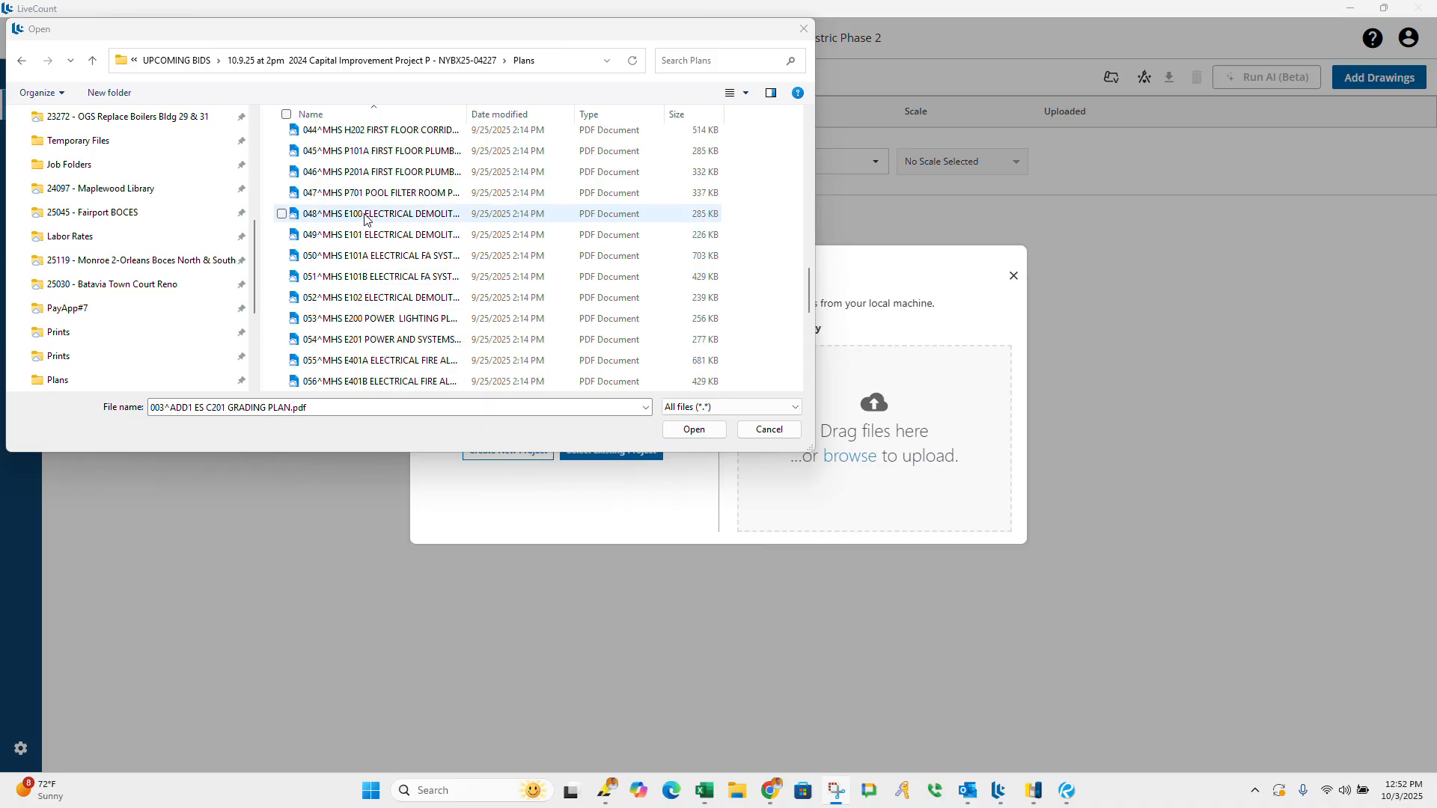
pyautogui.click(364, 217)
pyautogui.scroll(-2, 365, 224)
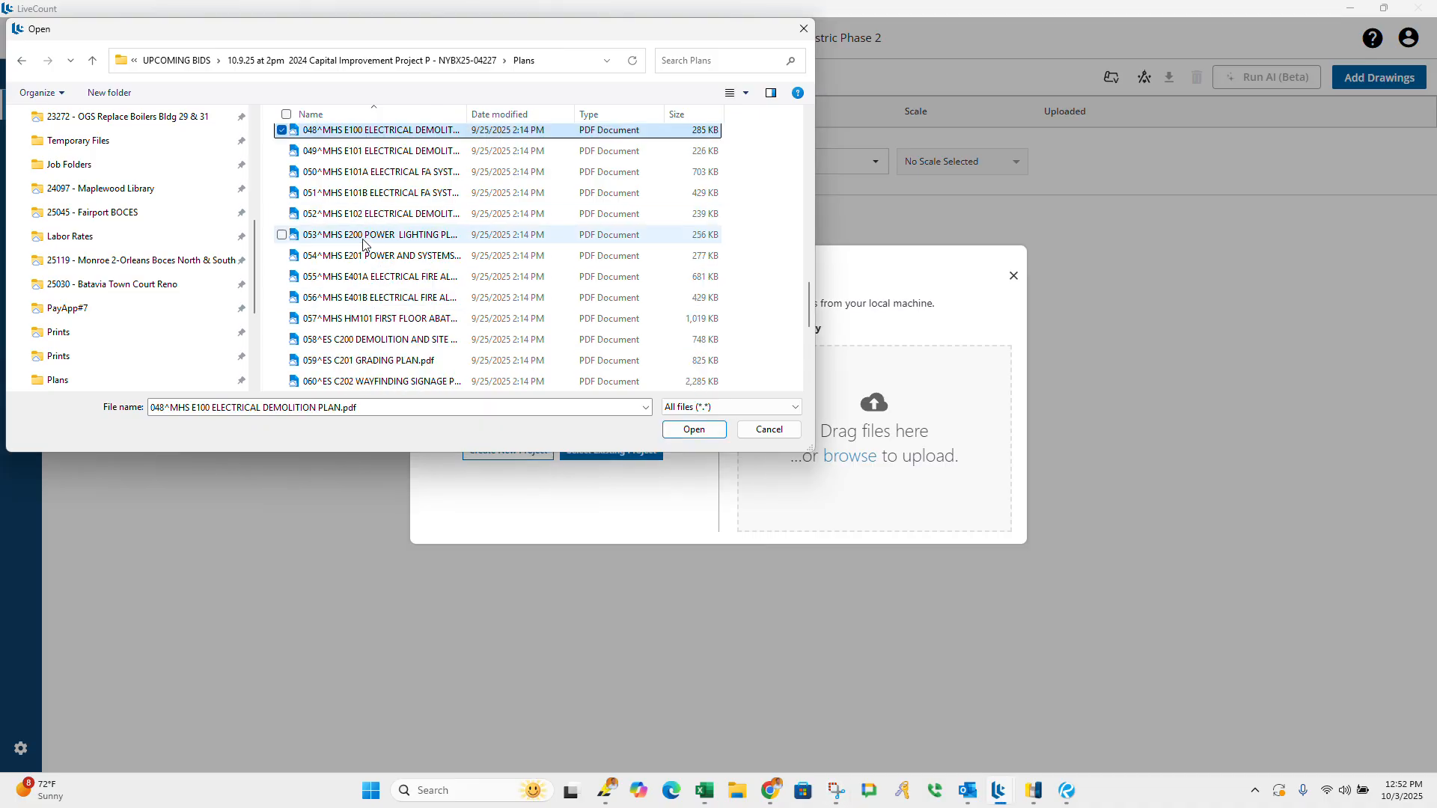
pyautogui.keyDown('shift'); pyautogui.click(341, 300); pyautogui.keyUp('shift')
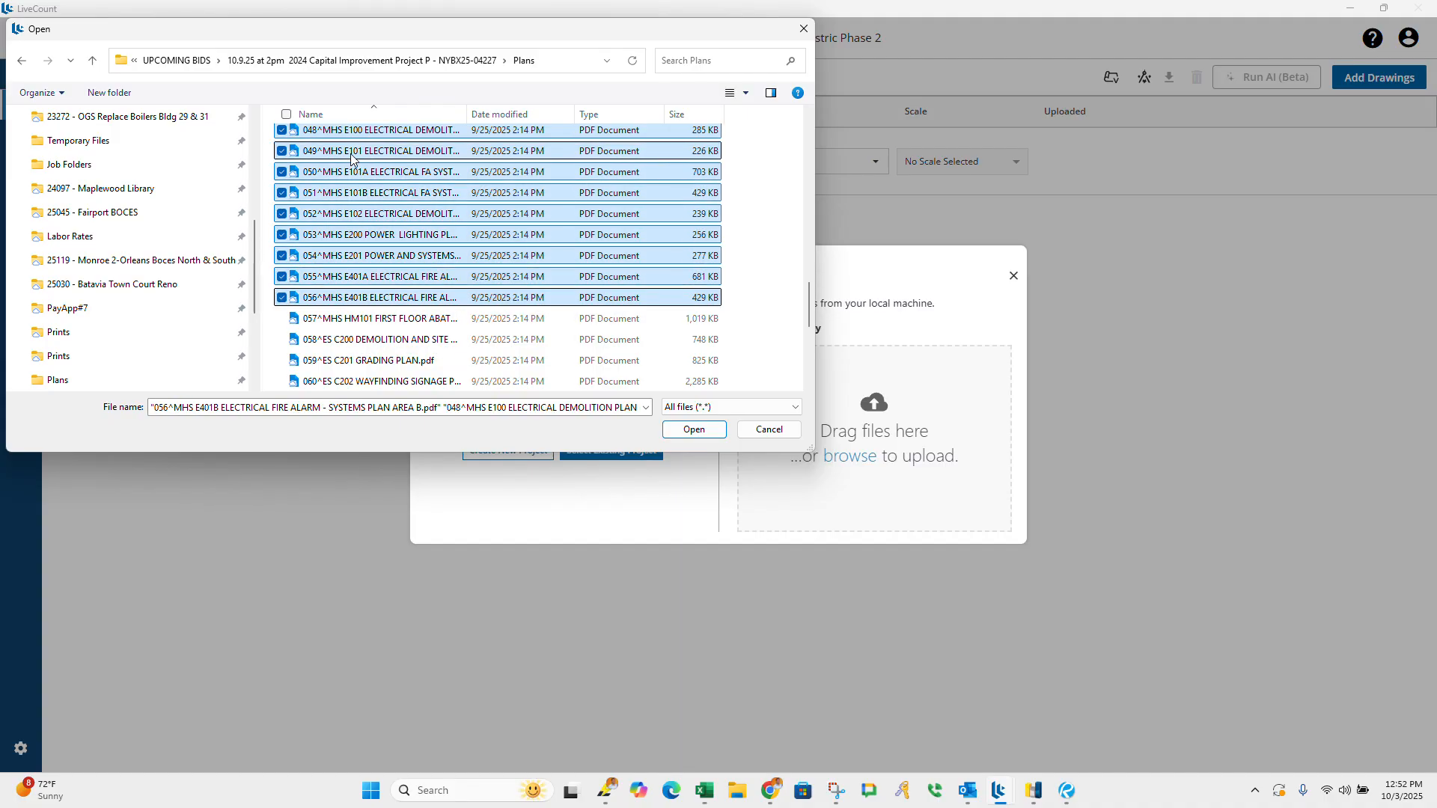
# Step: Try to move the selected MHS electrical sheets from the file browser into the manual upload area, and cancel the file browser
pyautogui.moveTo(355, 159); pyautogui.dragTo(845, 404)
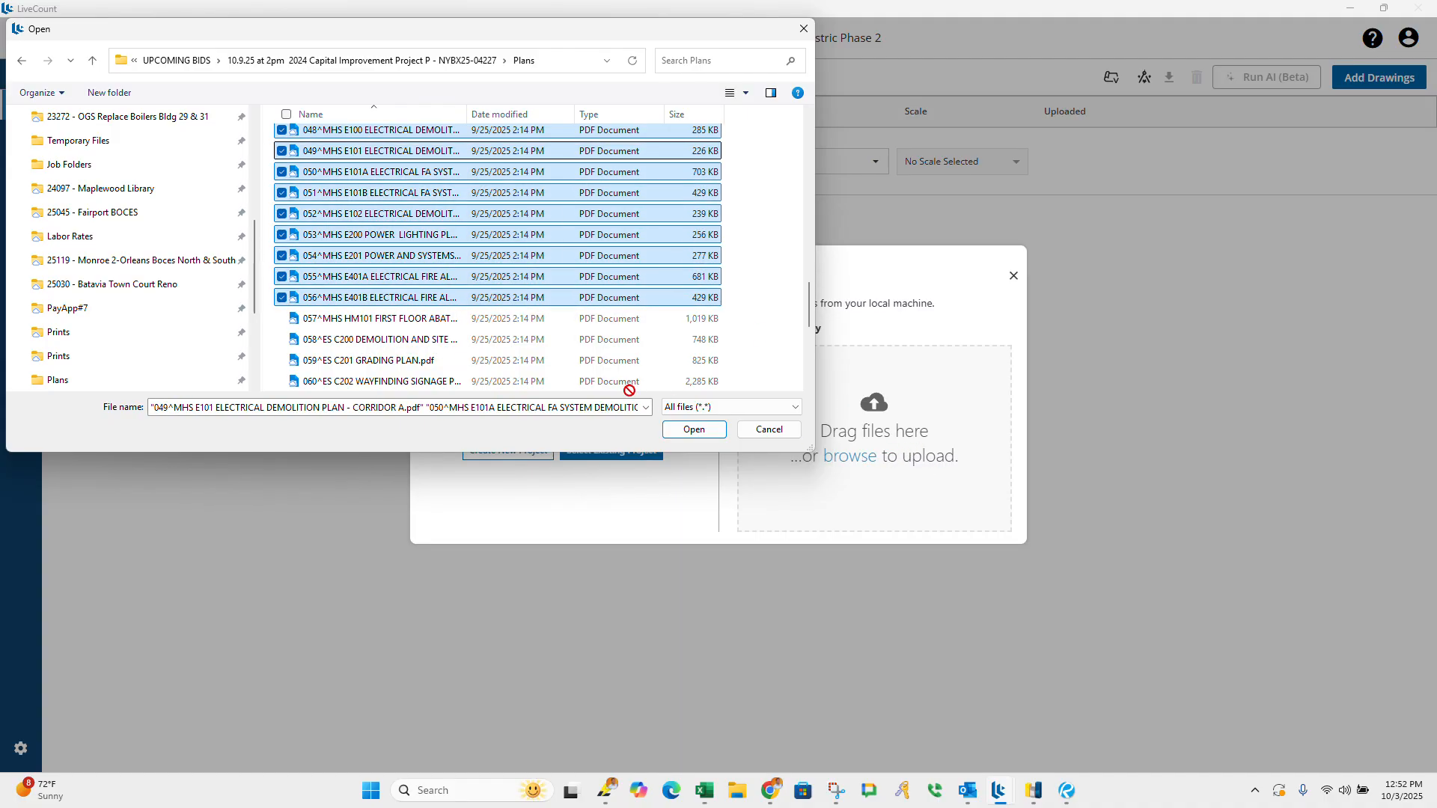
pyautogui.moveTo(630, 390); pyautogui.dragTo(366, 227)
pyautogui.click(765, 437)
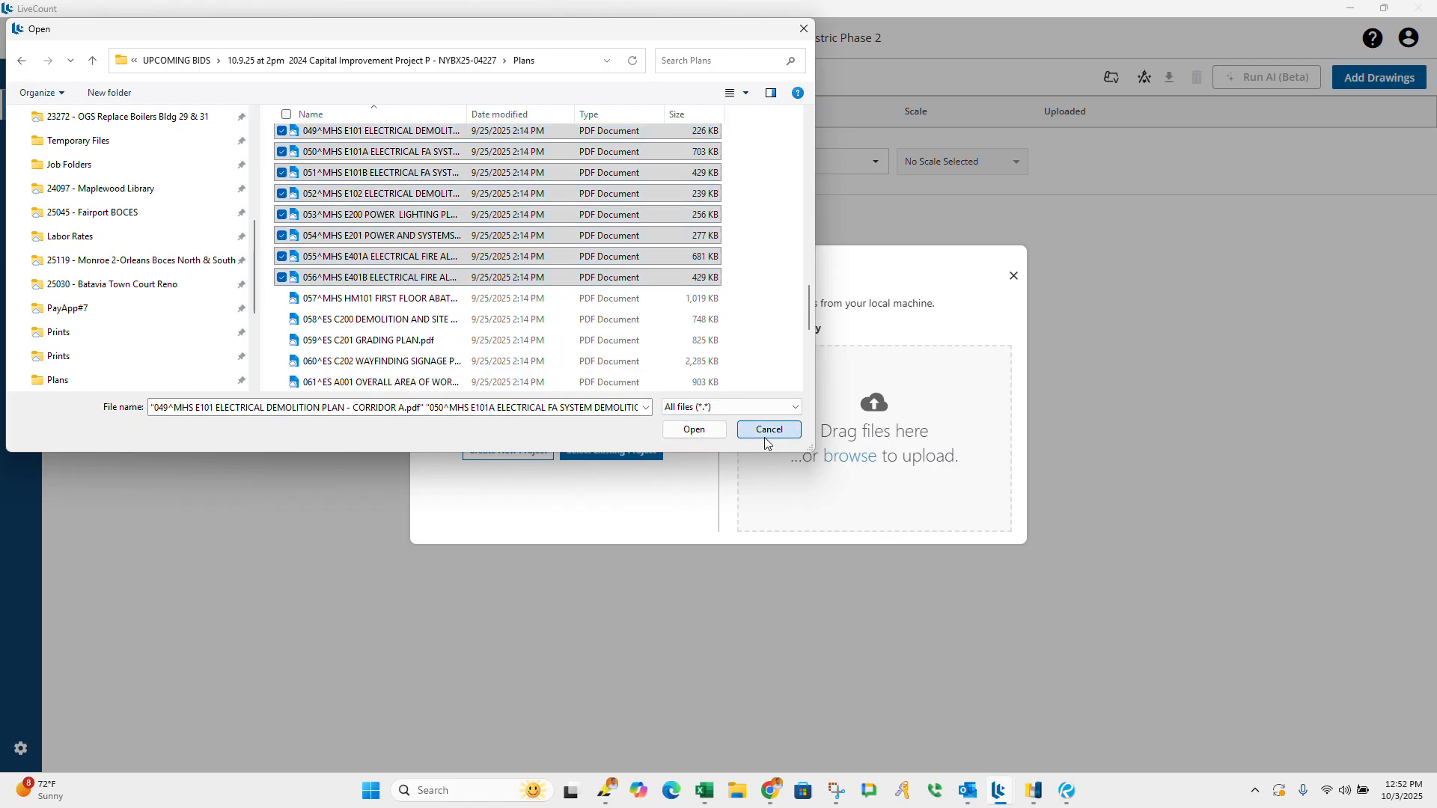
# Step: Switch to File Explorer and tile it on one half of the screen with LiveCount alongside
pyautogui.click(737, 790)
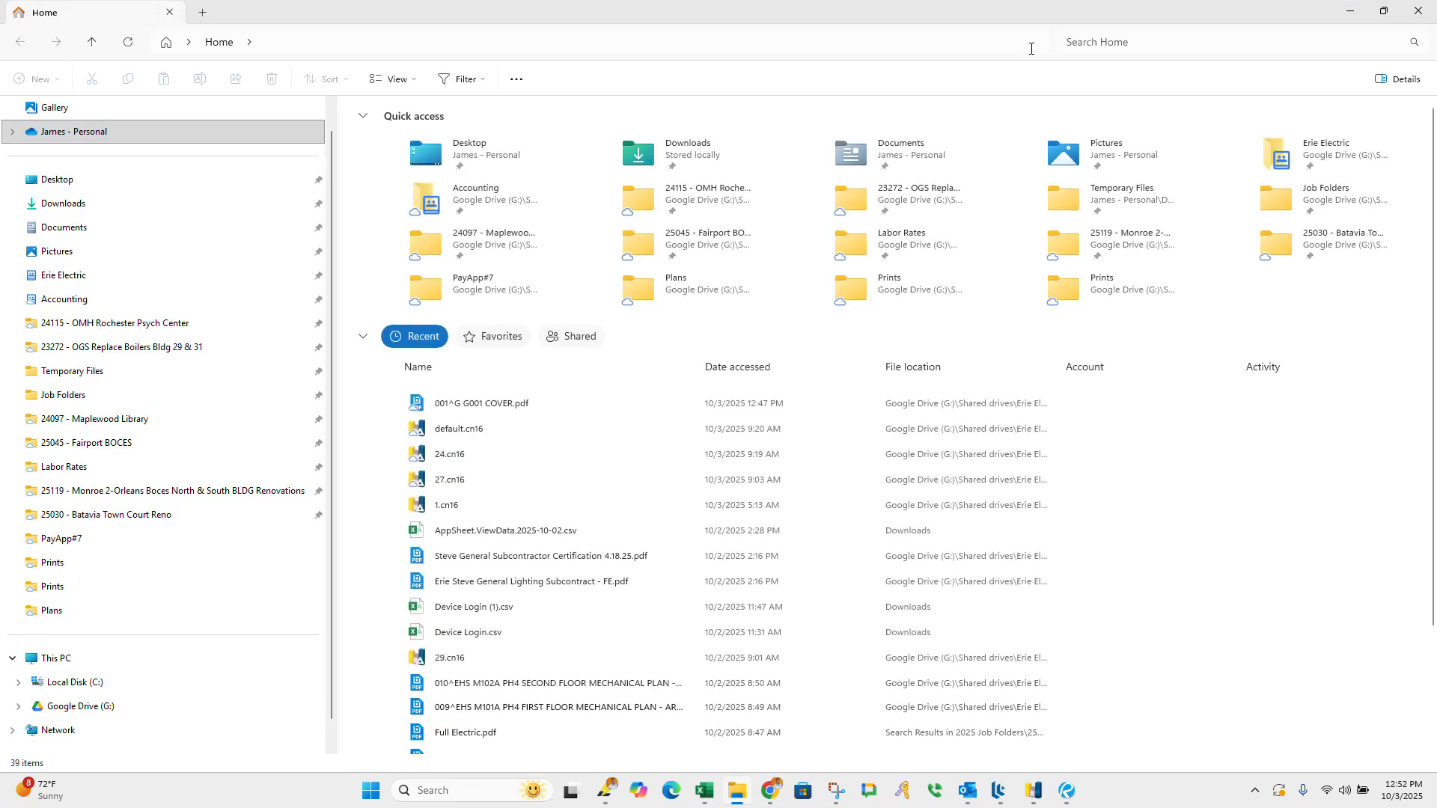
pyautogui.press('super+Left')
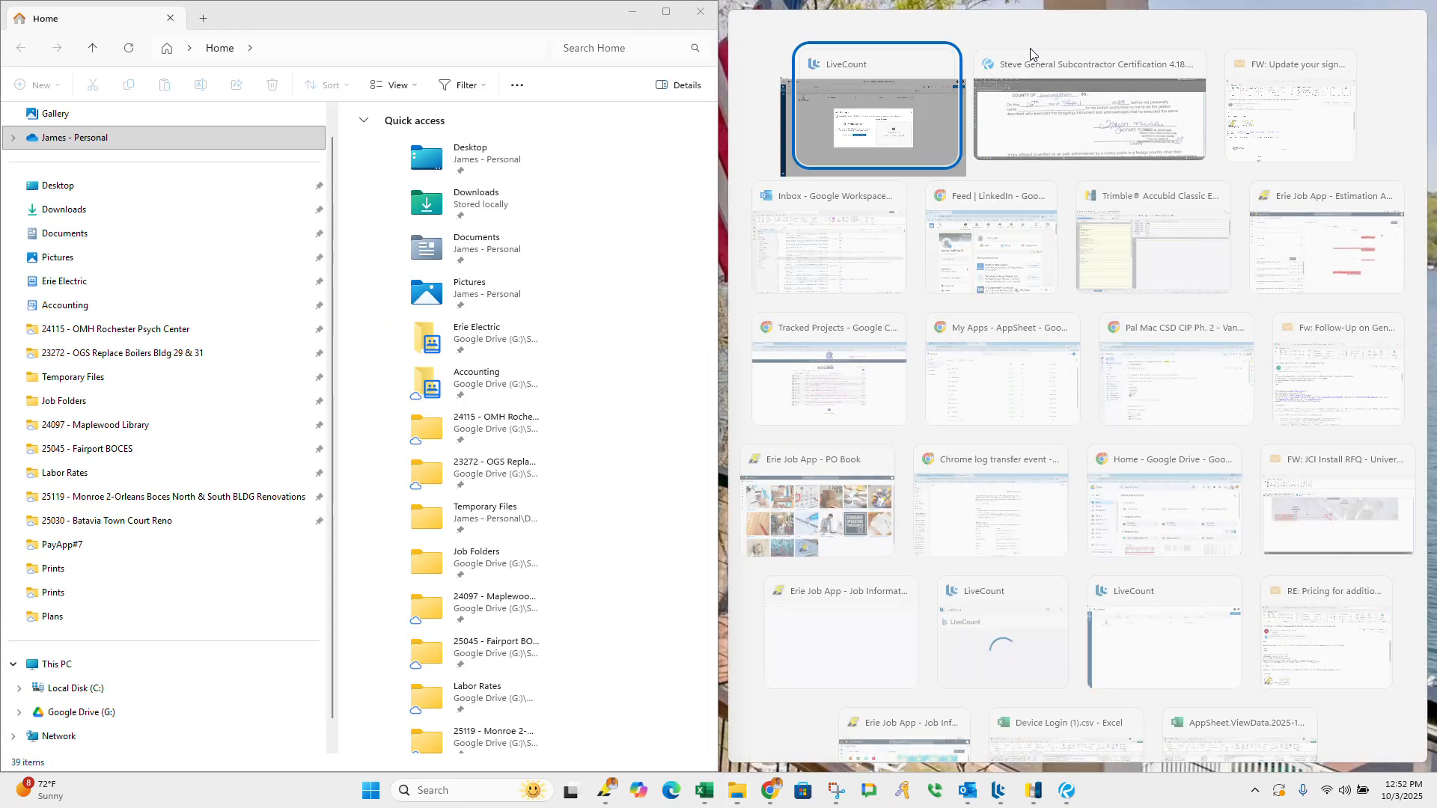
pyautogui.click(901, 141)
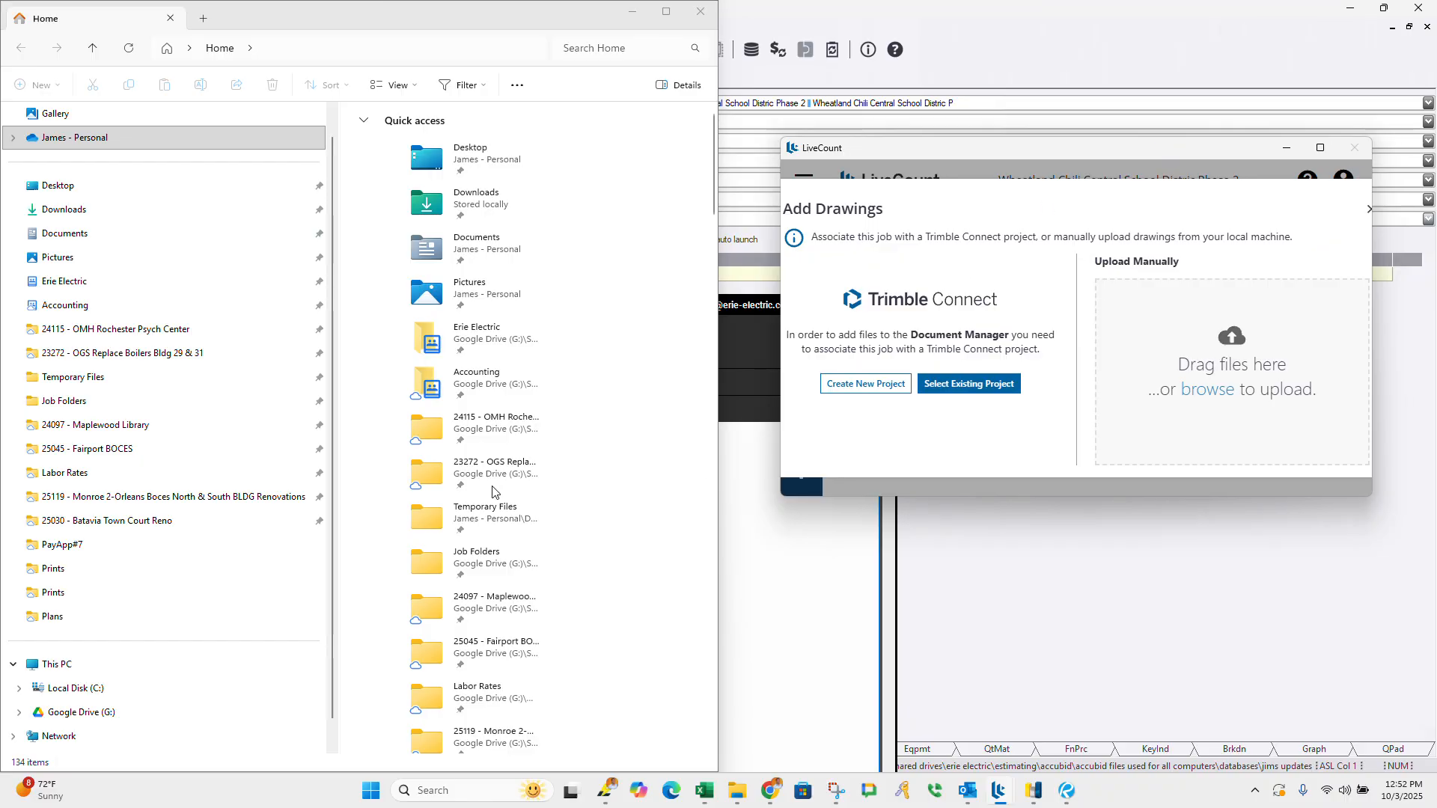
# Step: In File Explorer, open the Plans folder of the 10.9.25 at 2pm 2024 Capital Improvement Project under Estimating, UPCOMING BIDS
pyautogui.click(65, 281)
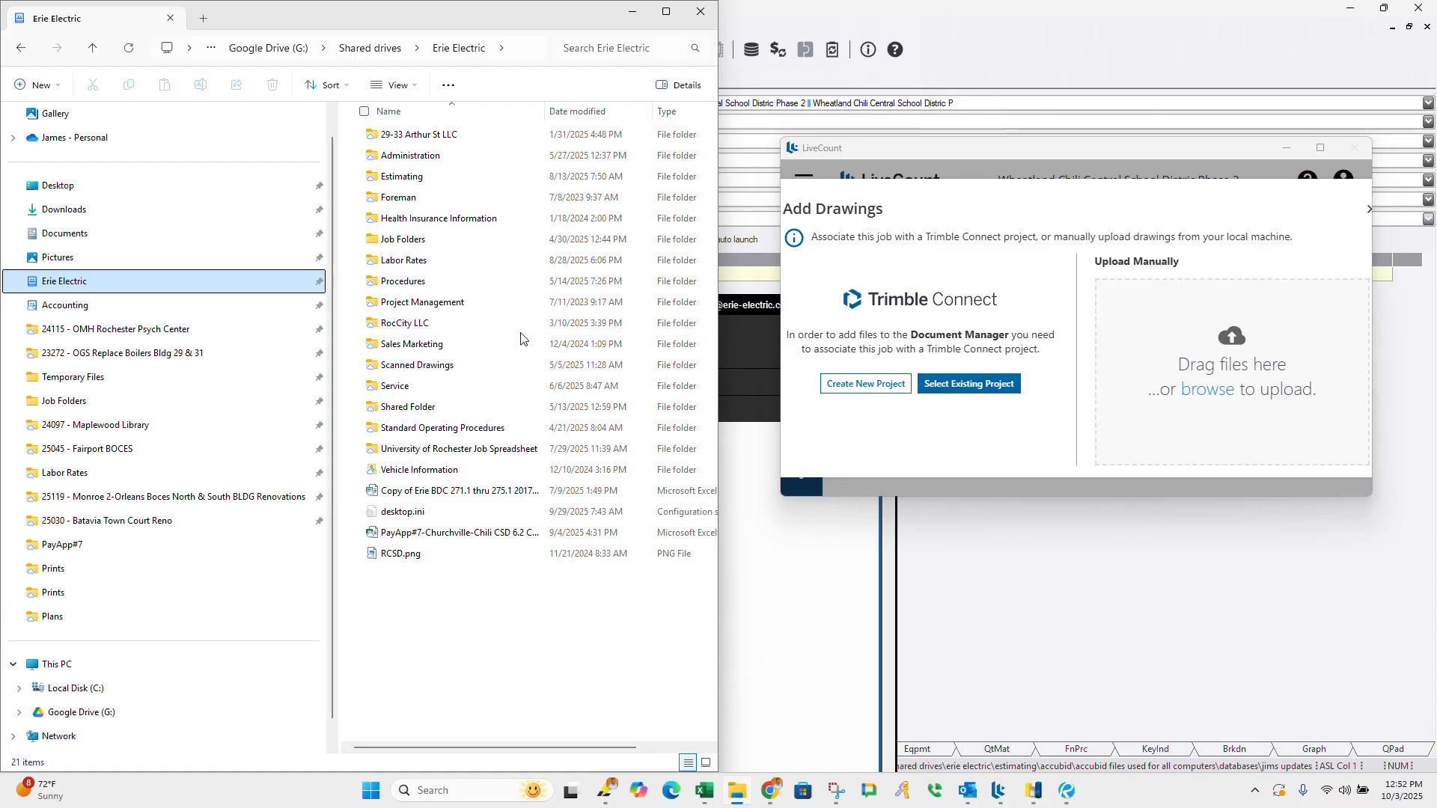
pyautogui.doubleClick(385, 184)
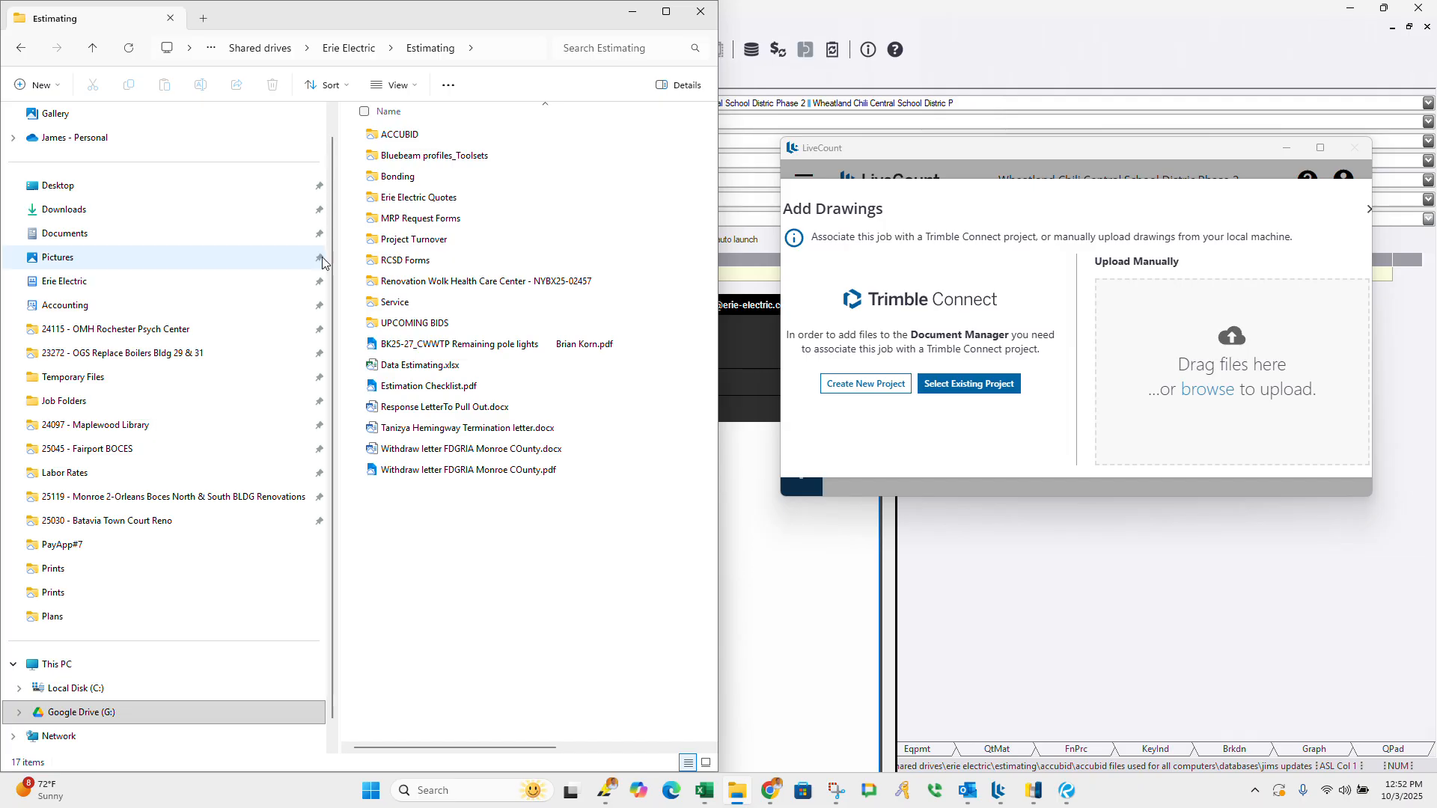
pyautogui.click(140, 283)
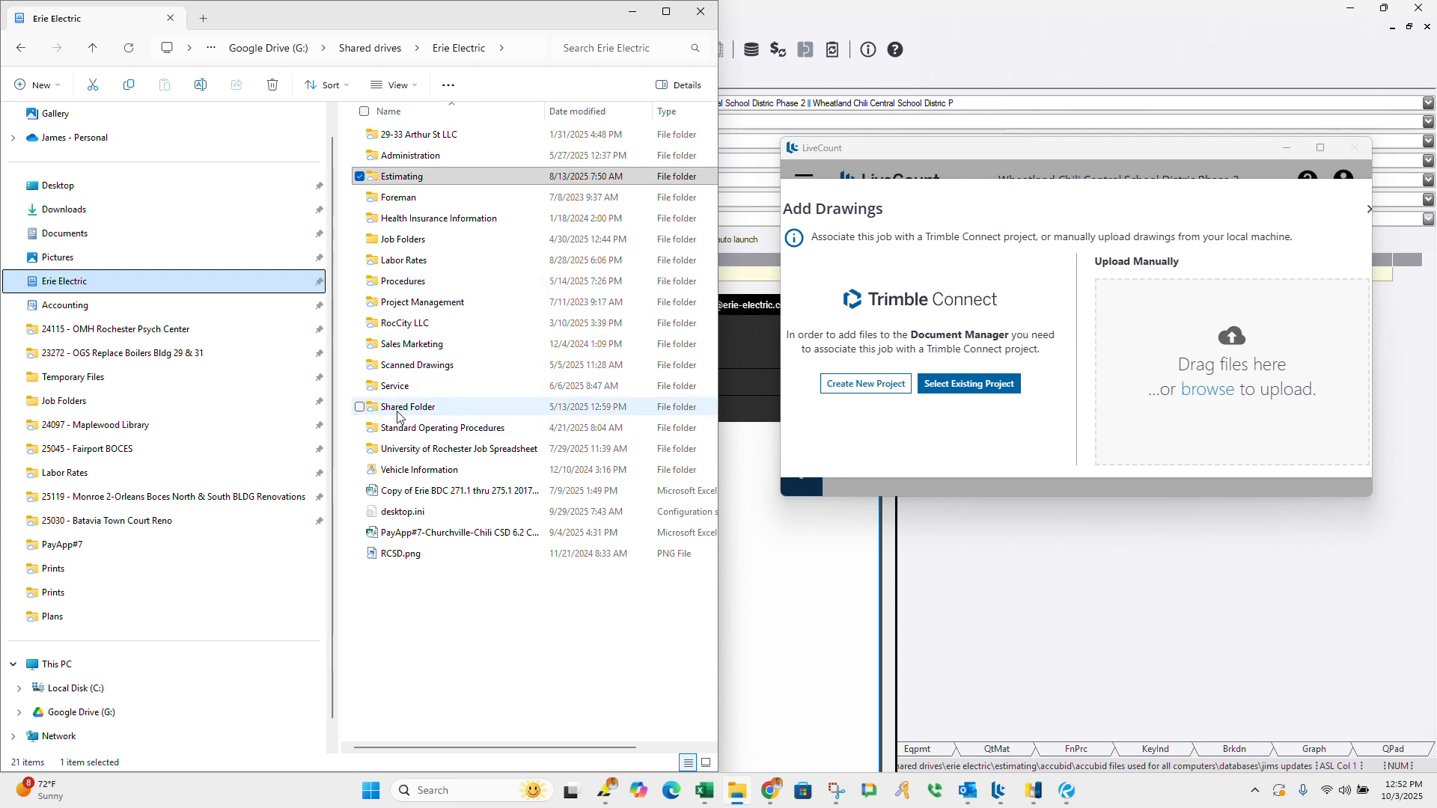
pyautogui.doubleClick(397, 177)
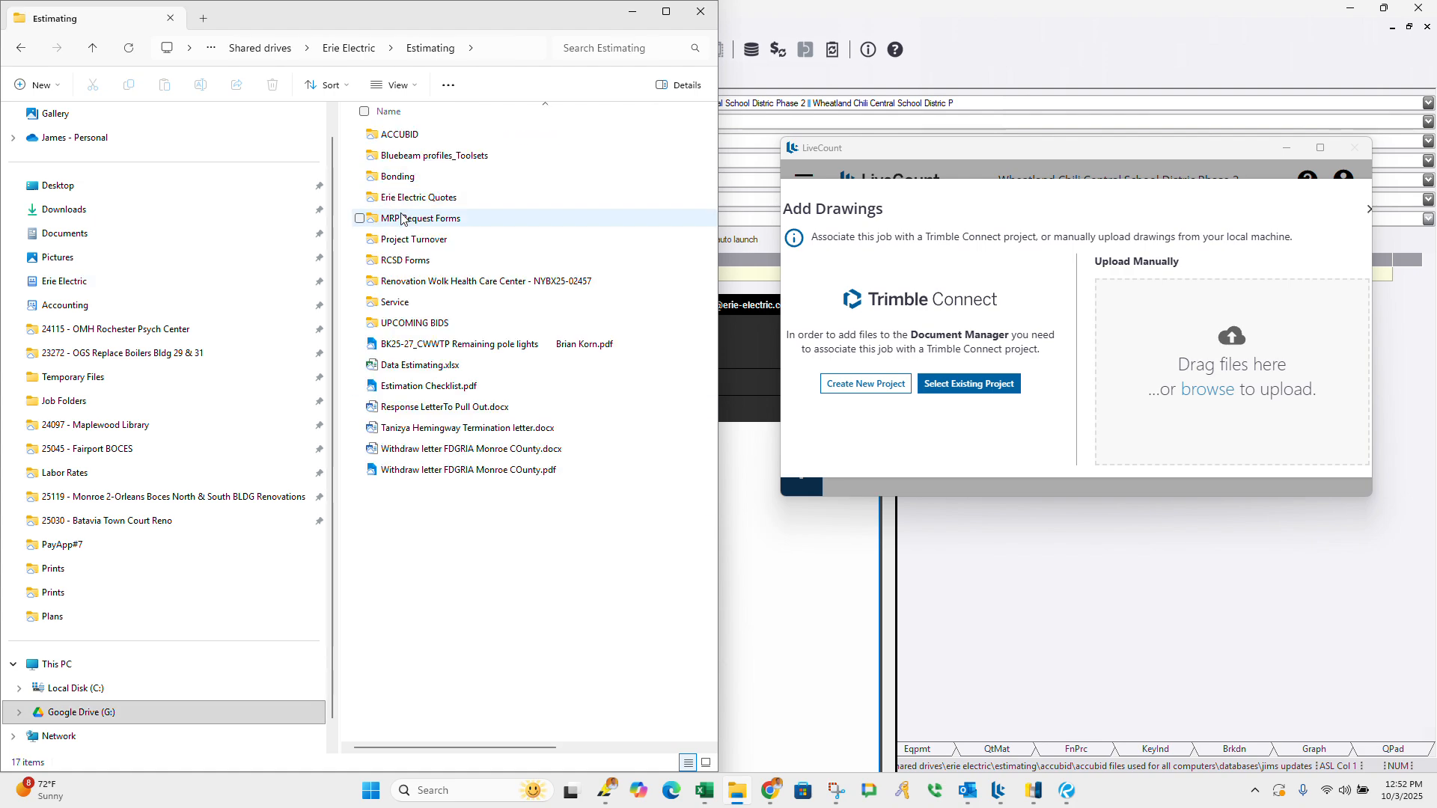
pyautogui.doubleClick(412, 328)
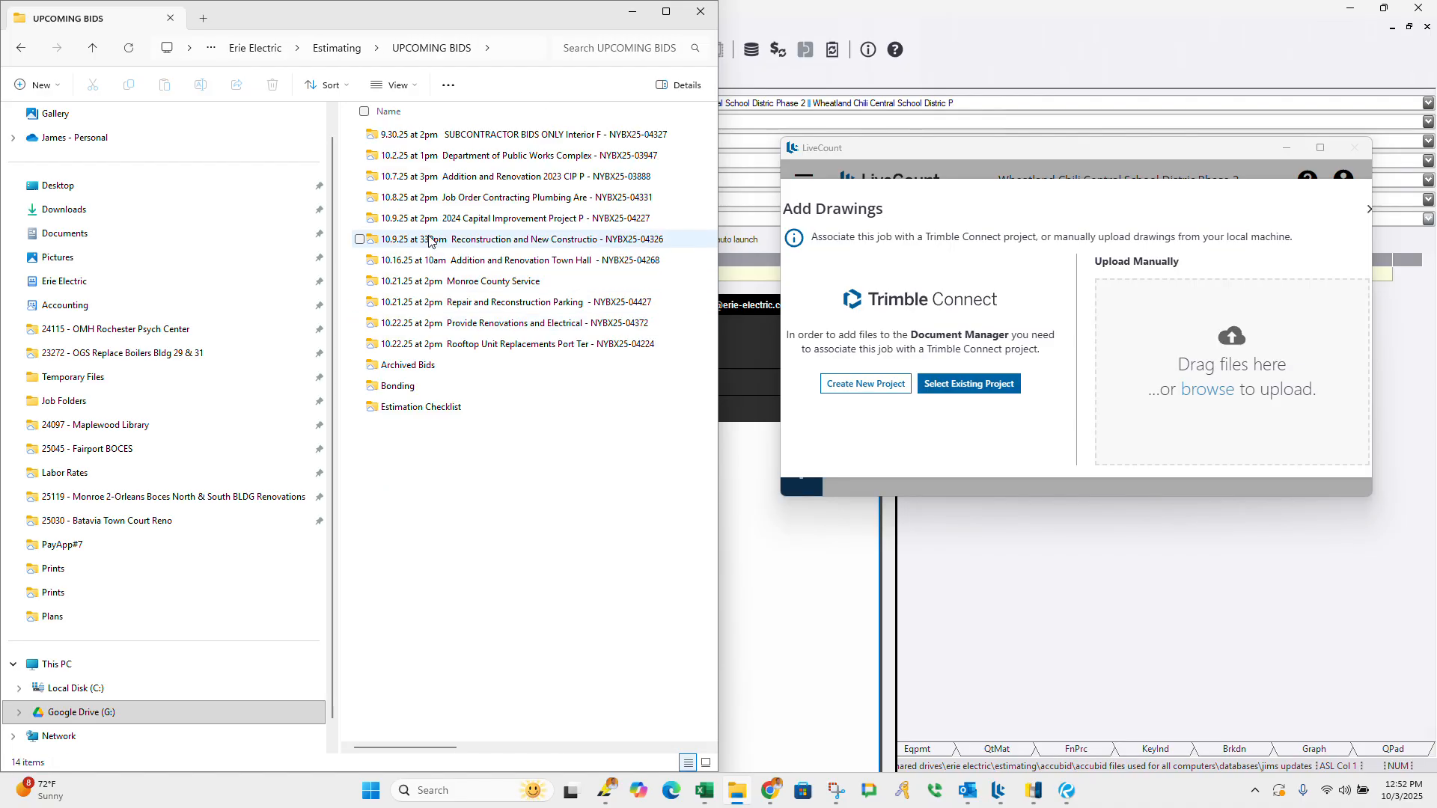
pyautogui.doubleClick(424, 218)
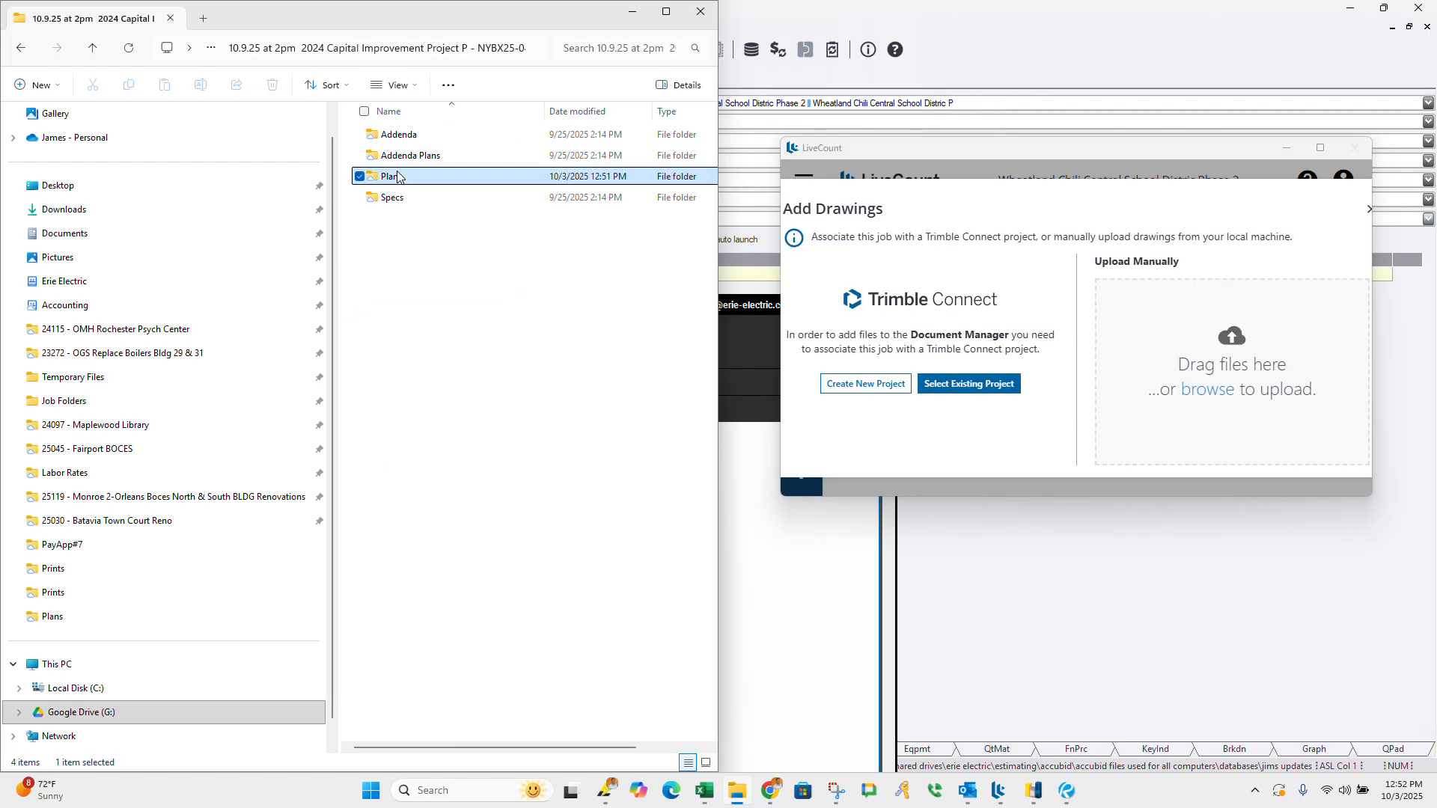
pyautogui.doubleClick(397, 177)
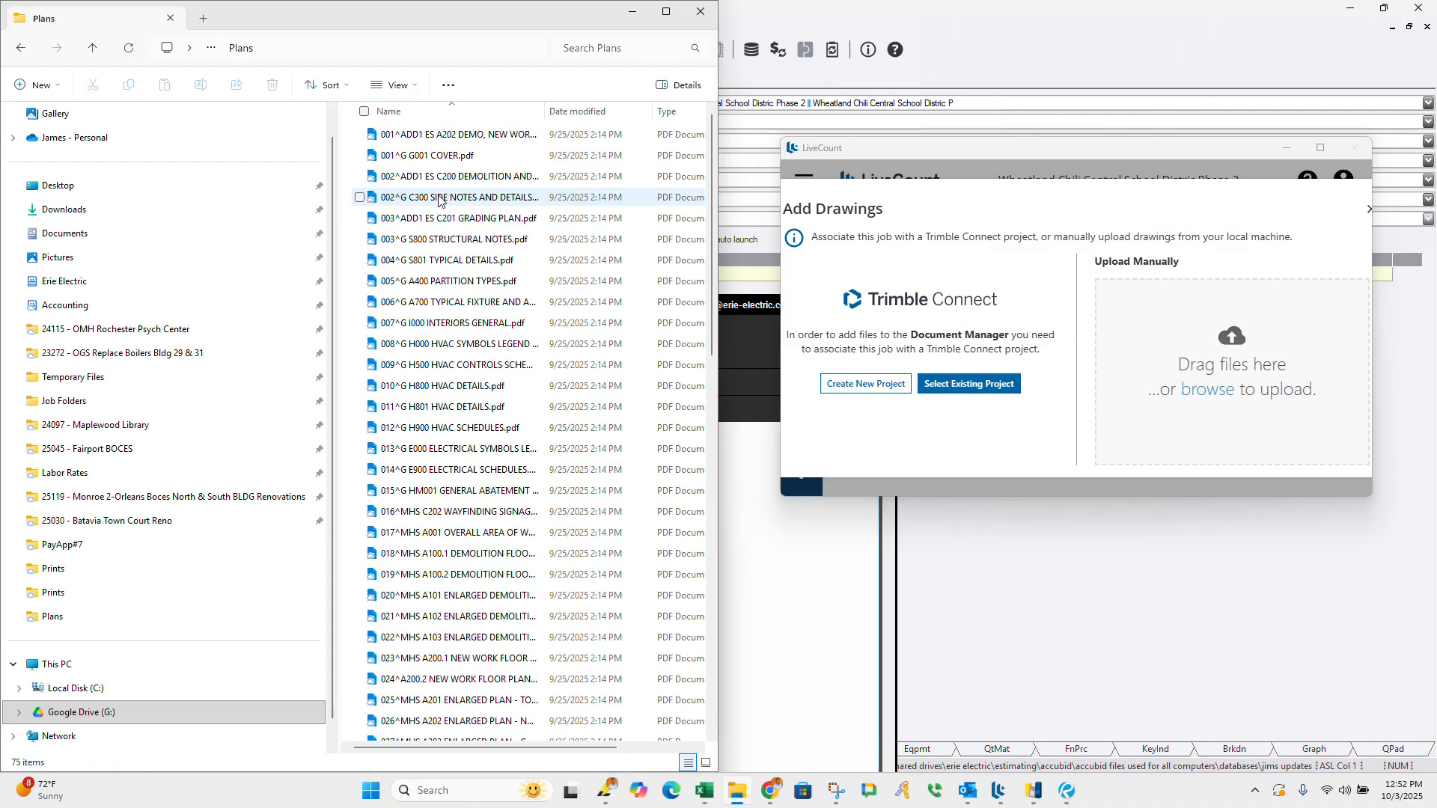
# Step: Upload the general electrical sheets 013^G E000 and 014^G E900 from the Plans folder to the LiveCount manual upload area
pyautogui.scroll(-2, 440, 381)
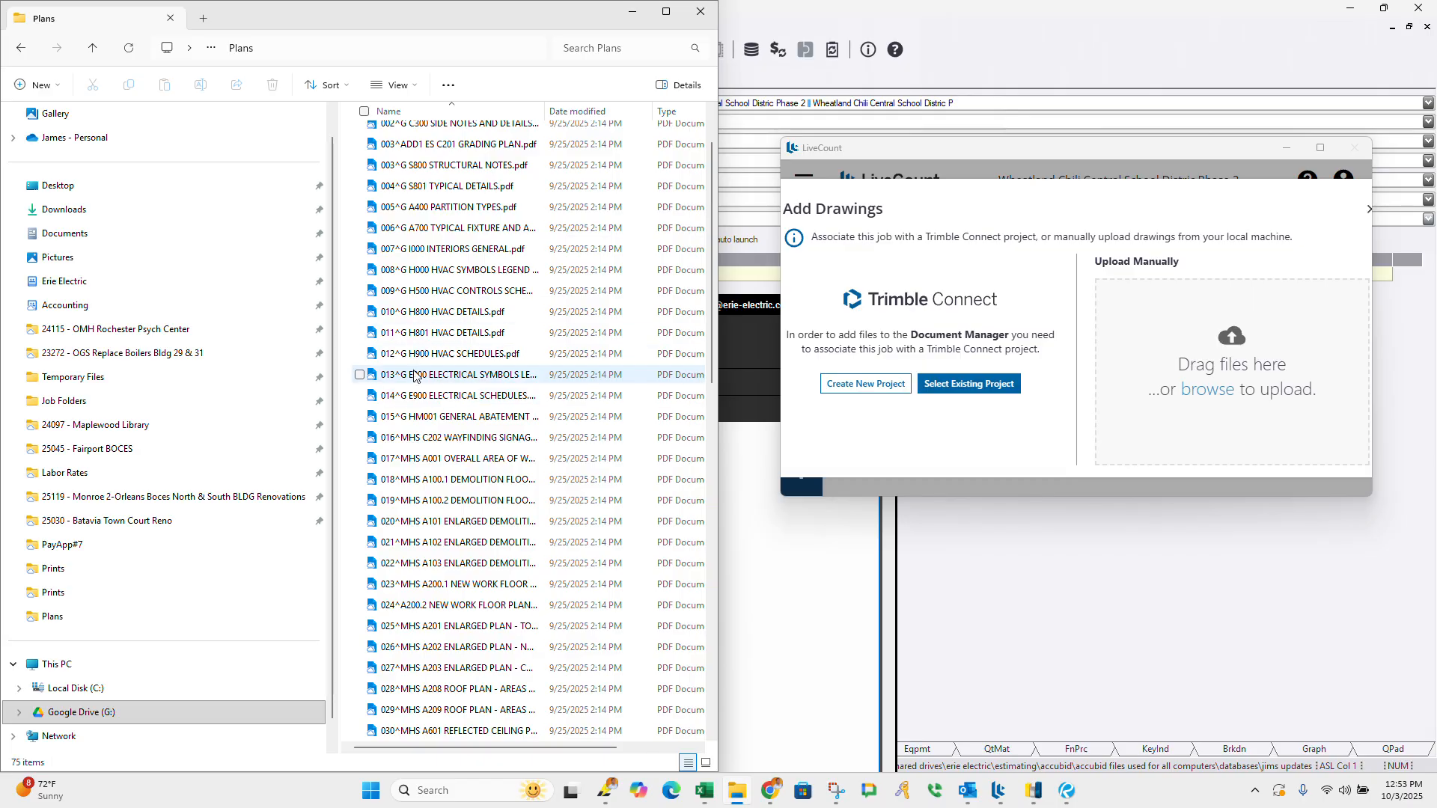
pyautogui.click(414, 376)
pyautogui.keyDown('ctrl'); pyautogui.click(414, 397); pyautogui.keyUp('ctrl')
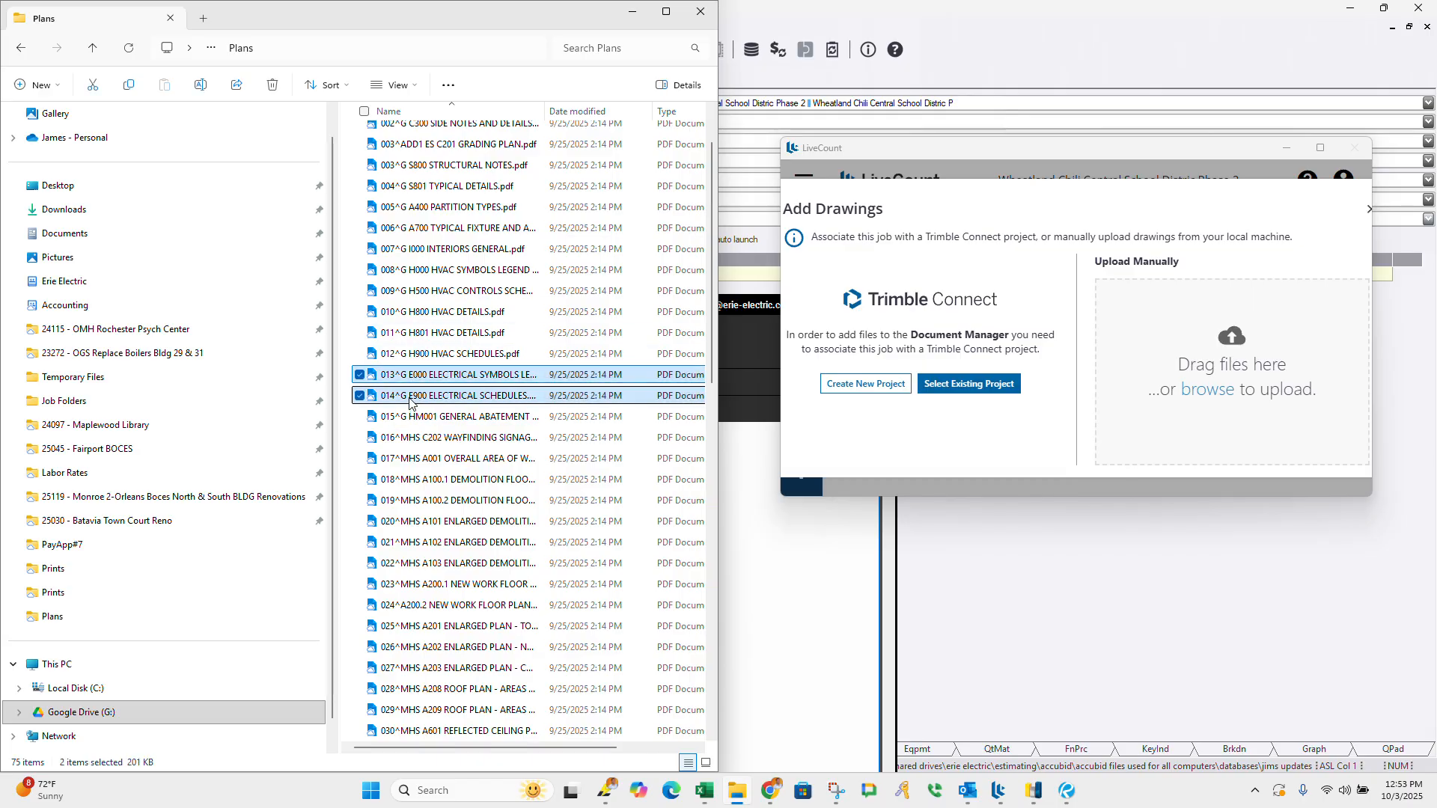
pyautogui.moveTo(397, 375); pyautogui.dragTo(1197, 351)
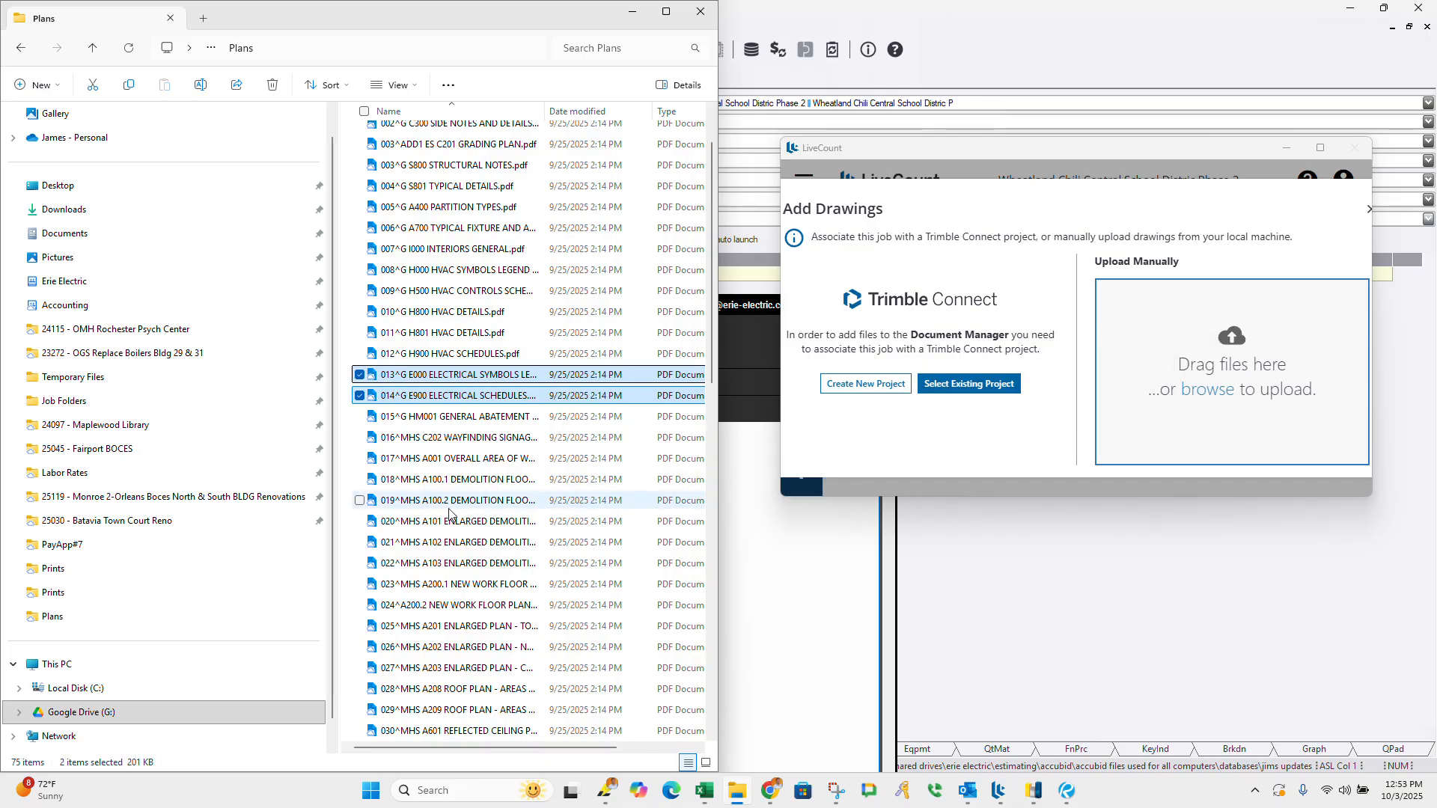
# Step: Upload the MHS electrical sheets 048^MHS E100 through 056^MHS E401B to the LiveCount manual upload area
pyautogui.scroll(-5, 449, 515)
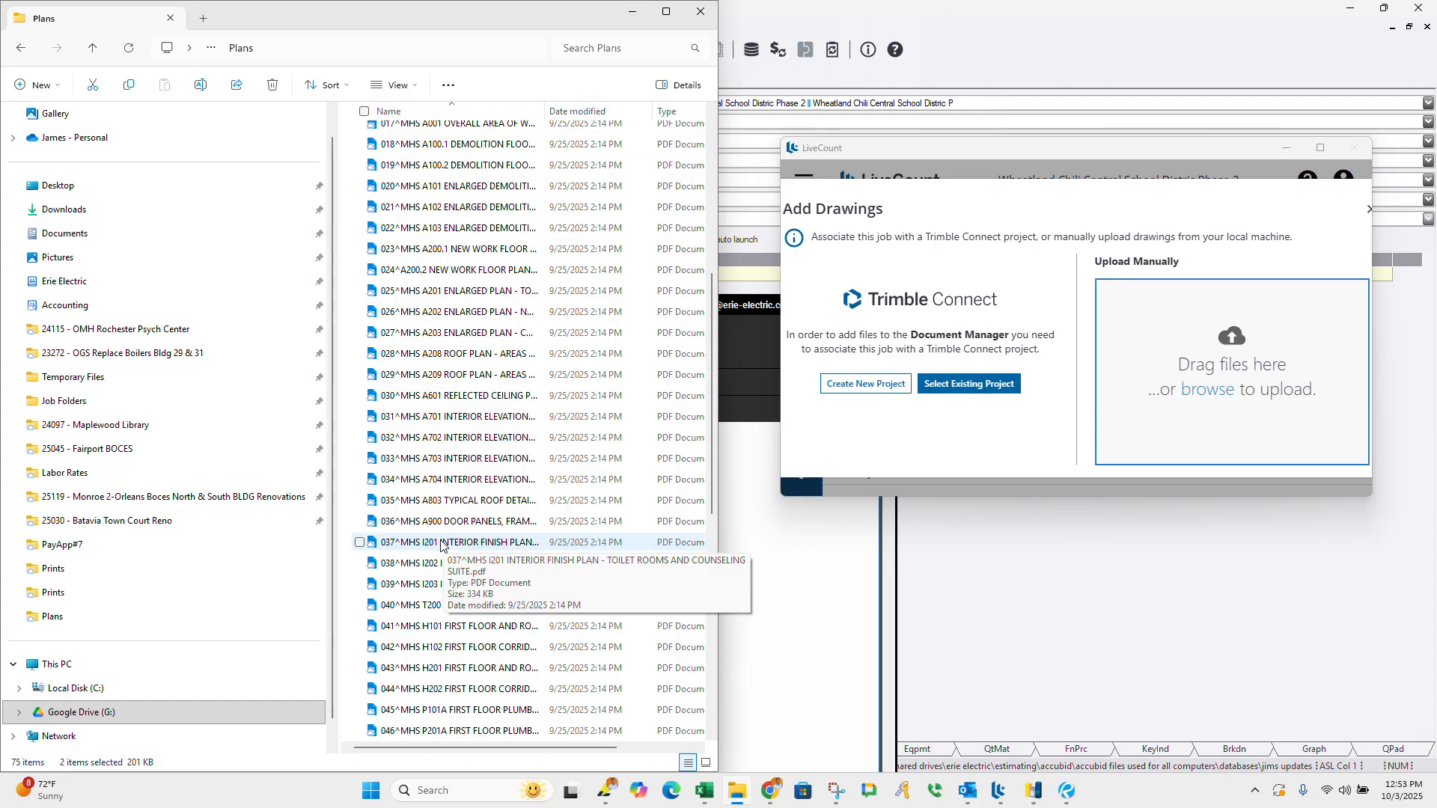
pyautogui.scroll(-3, 440, 545)
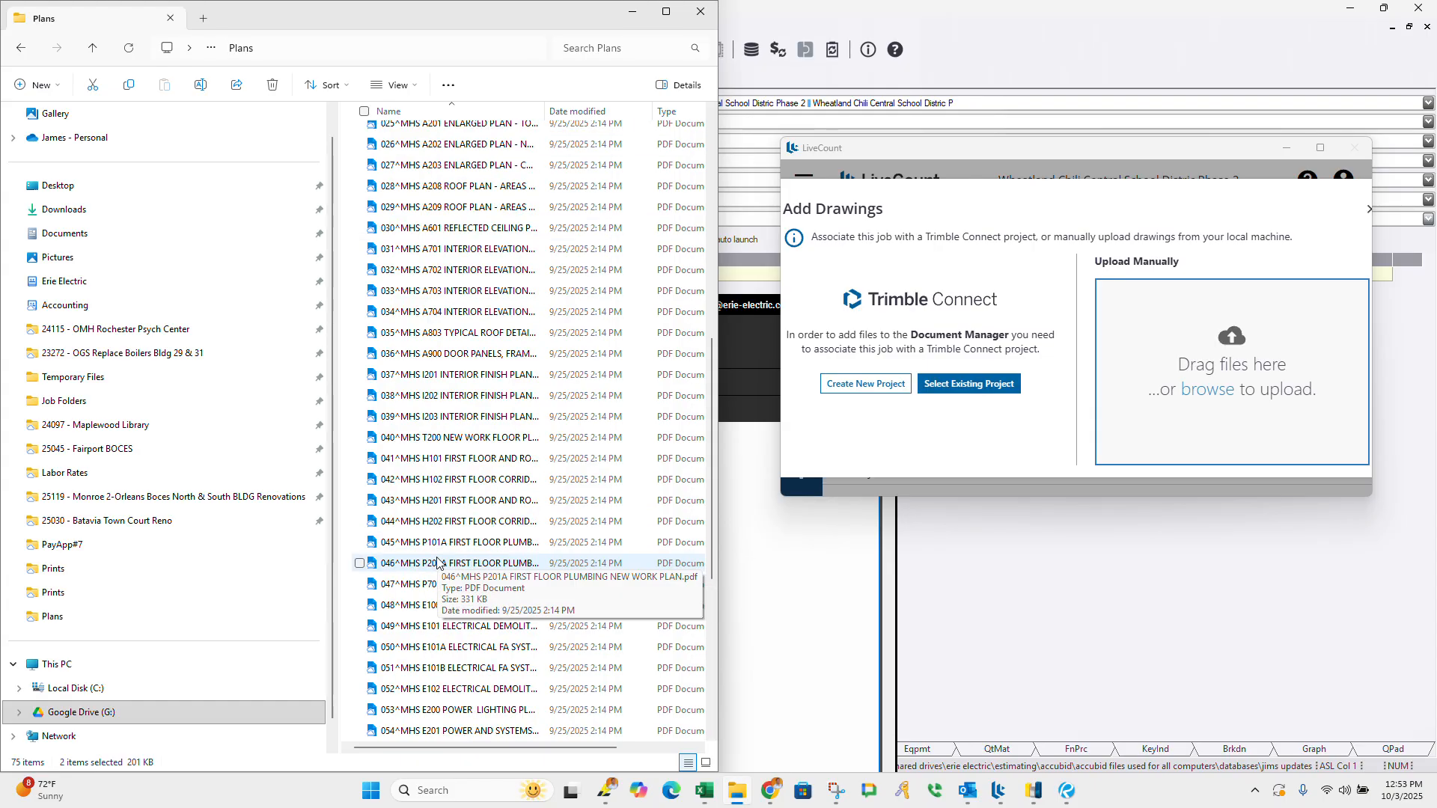
pyautogui.click(412, 610)
pyautogui.scroll(-3, 419, 612)
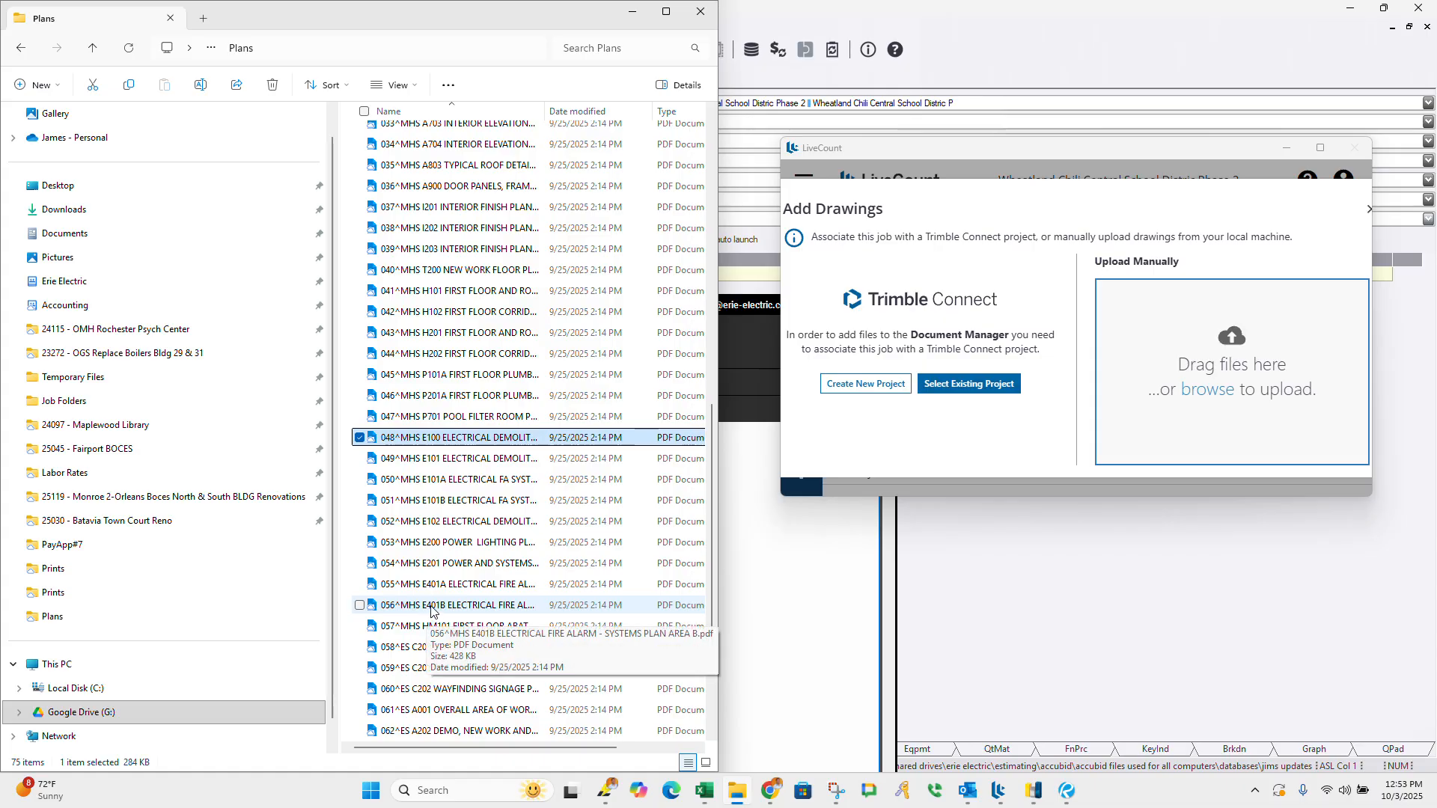
pyautogui.keyDown('shift'); pyautogui.click(426, 608); pyautogui.keyUp('shift')
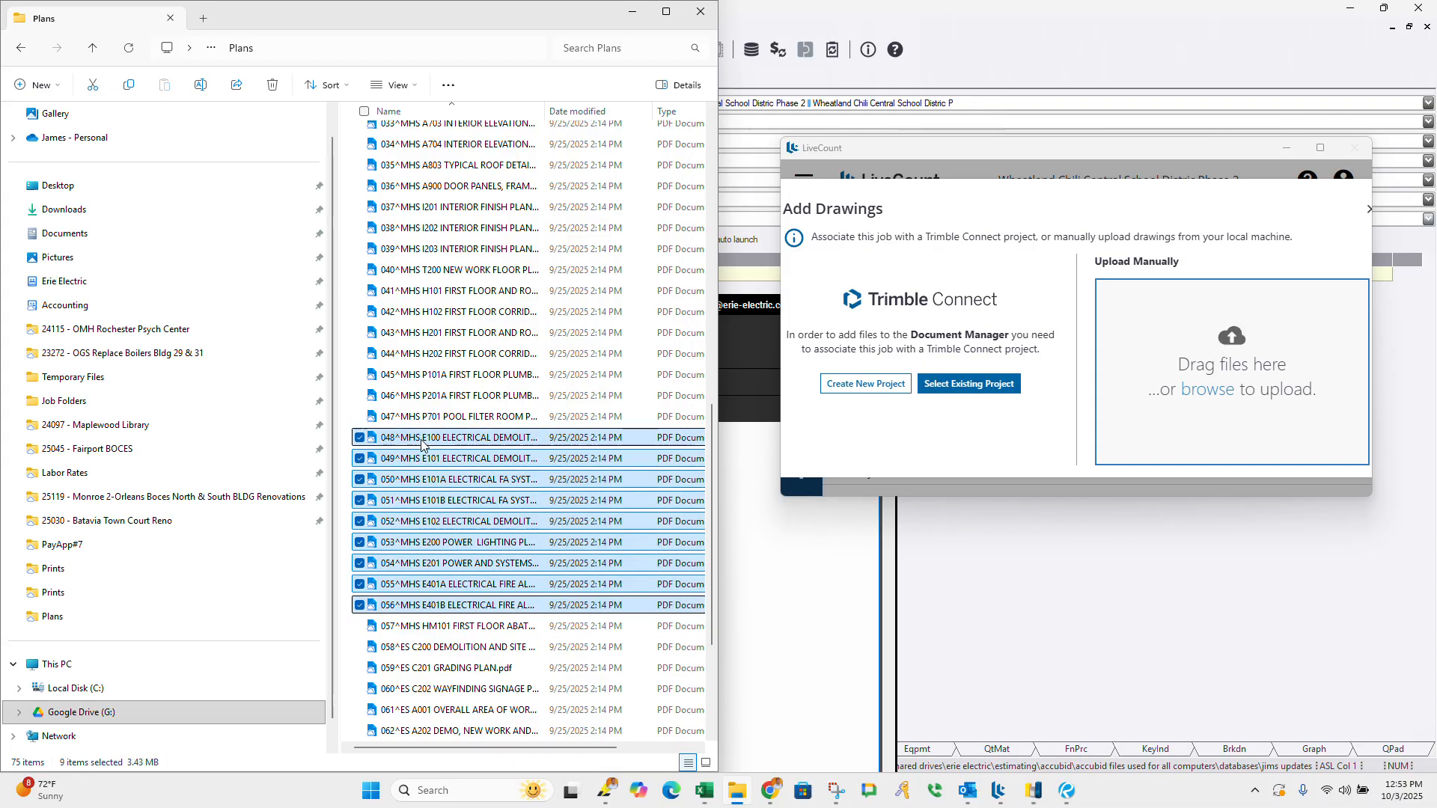
pyautogui.moveTo(421, 444); pyautogui.dragTo(1206, 390)
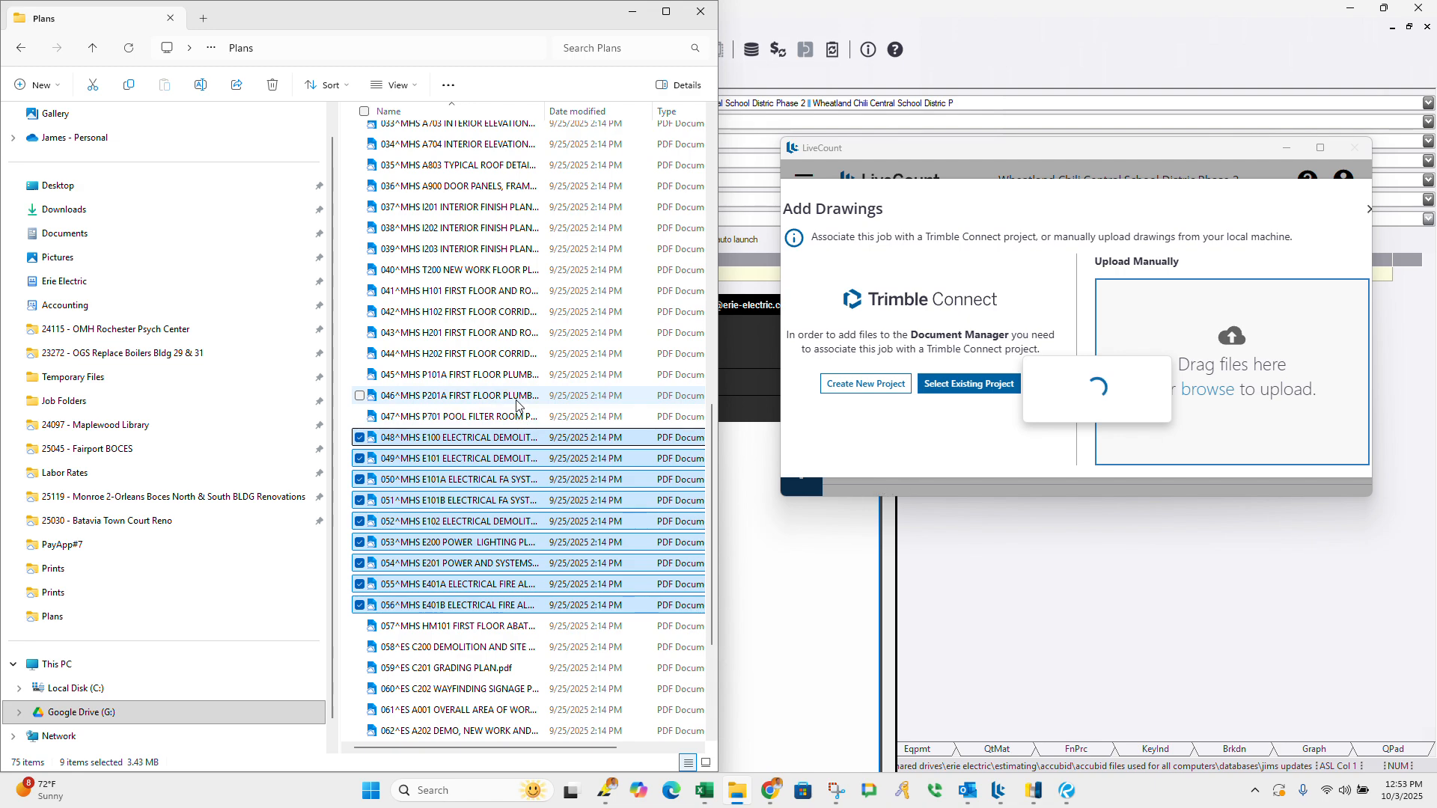
# Step: Select every drawing PDF in the Plans folder and start combining the files in Revu
pyautogui.scroll(1, 518, 511)
pyautogui.scroll(5, 516, 505)
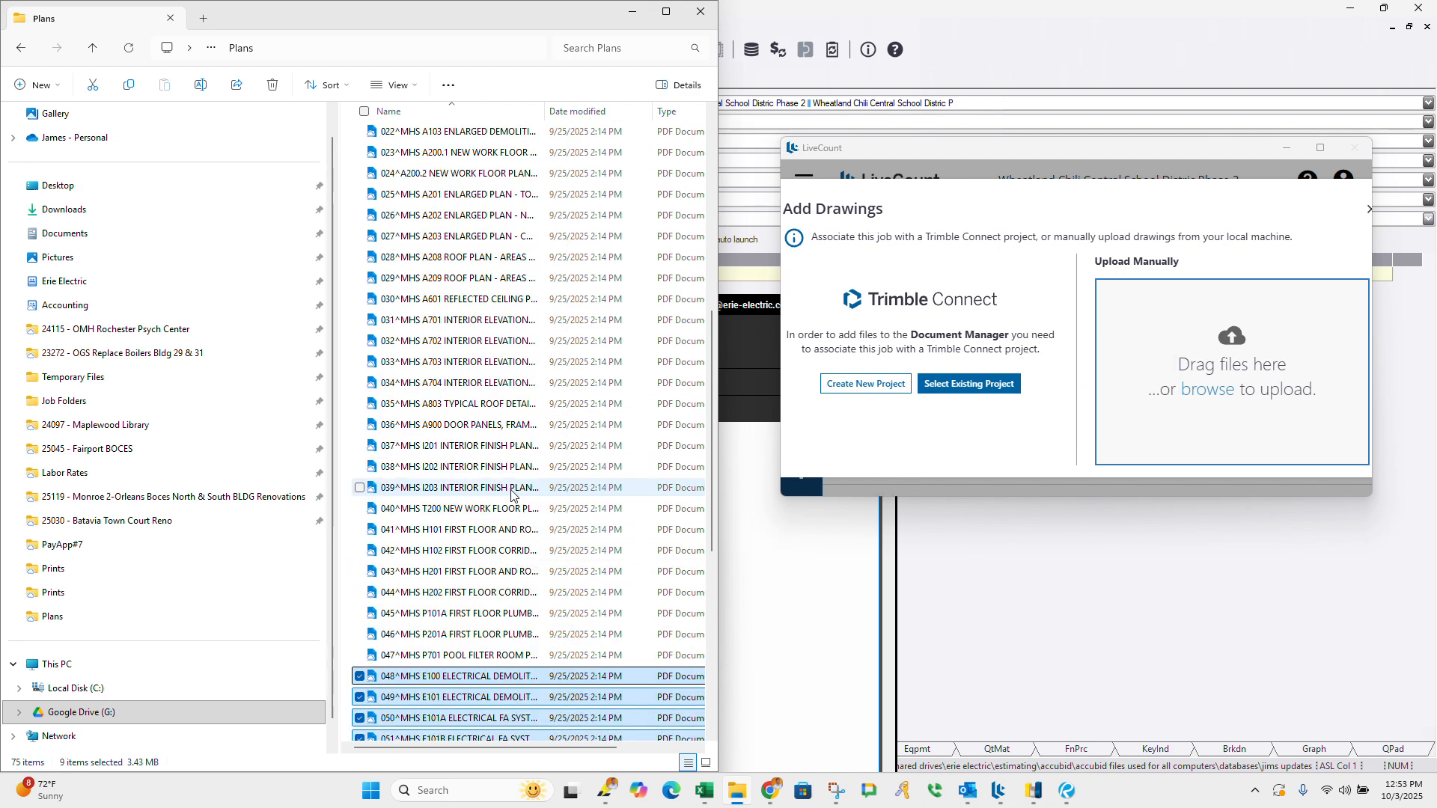
pyautogui.scroll(5, 512, 498)
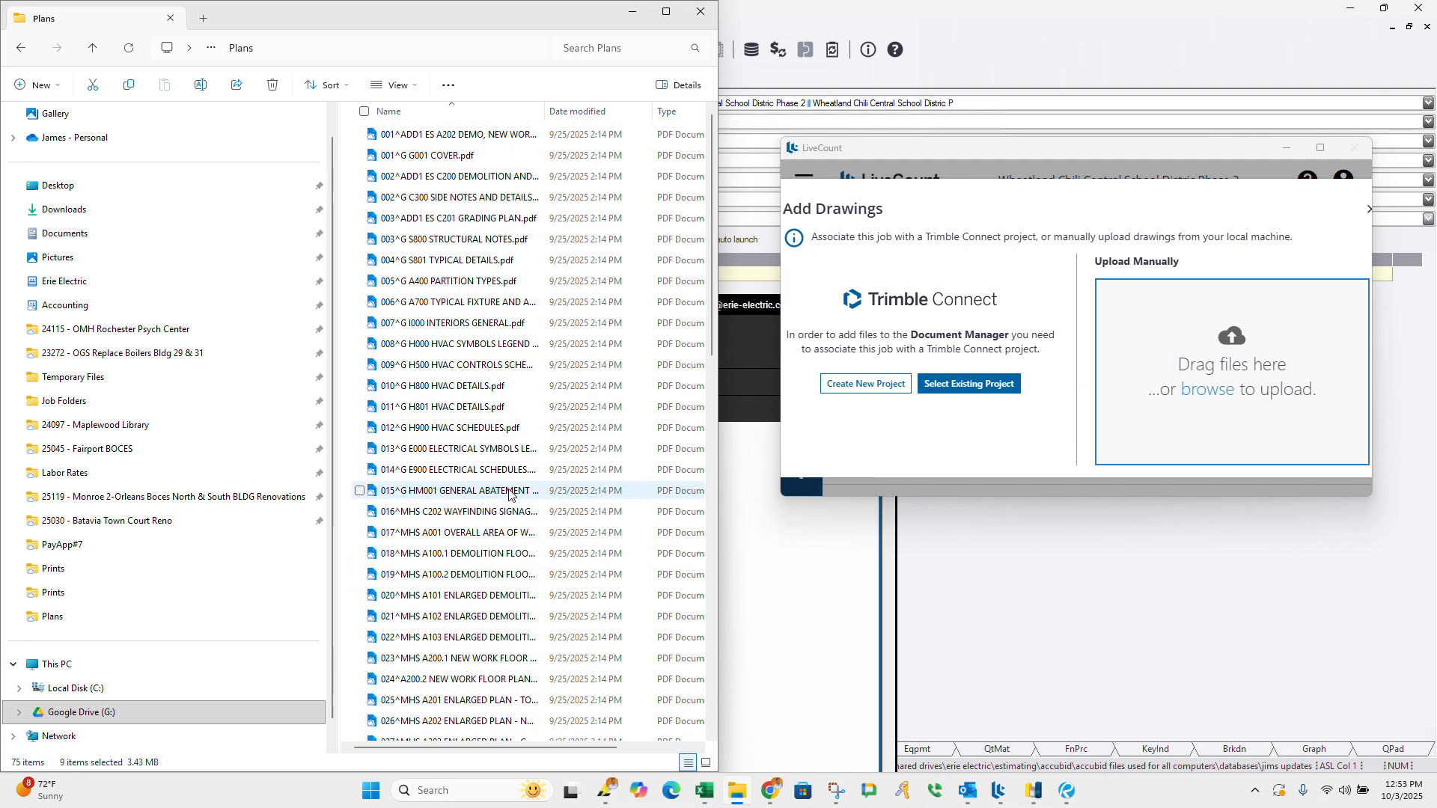
pyautogui.scroll(-10, 512, 495)
pyautogui.scroll(10, 500, 495)
pyautogui.click(495, 495)
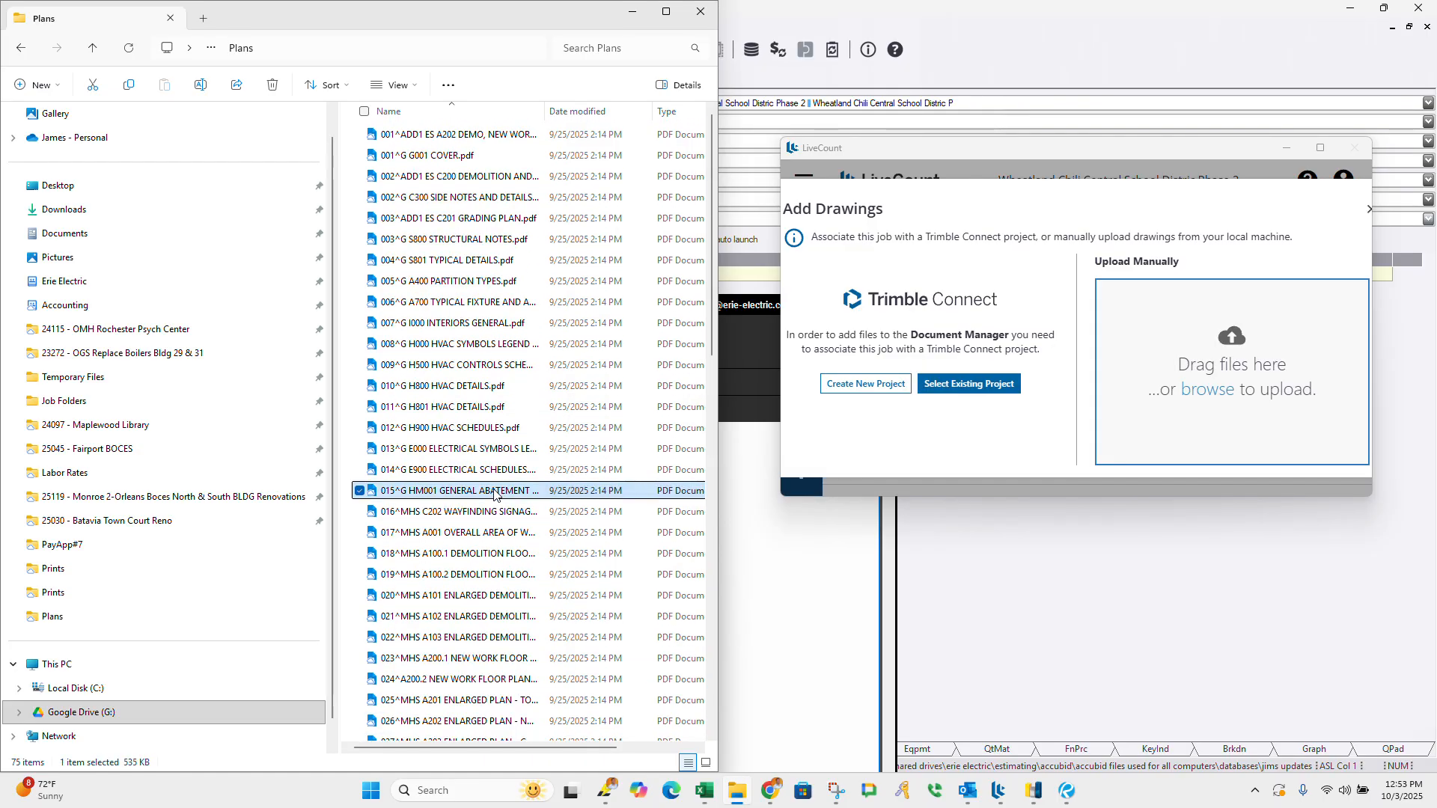
pyautogui.hotkey('ctrl', 'a')
pyautogui.scroll(-15, 451, 539)
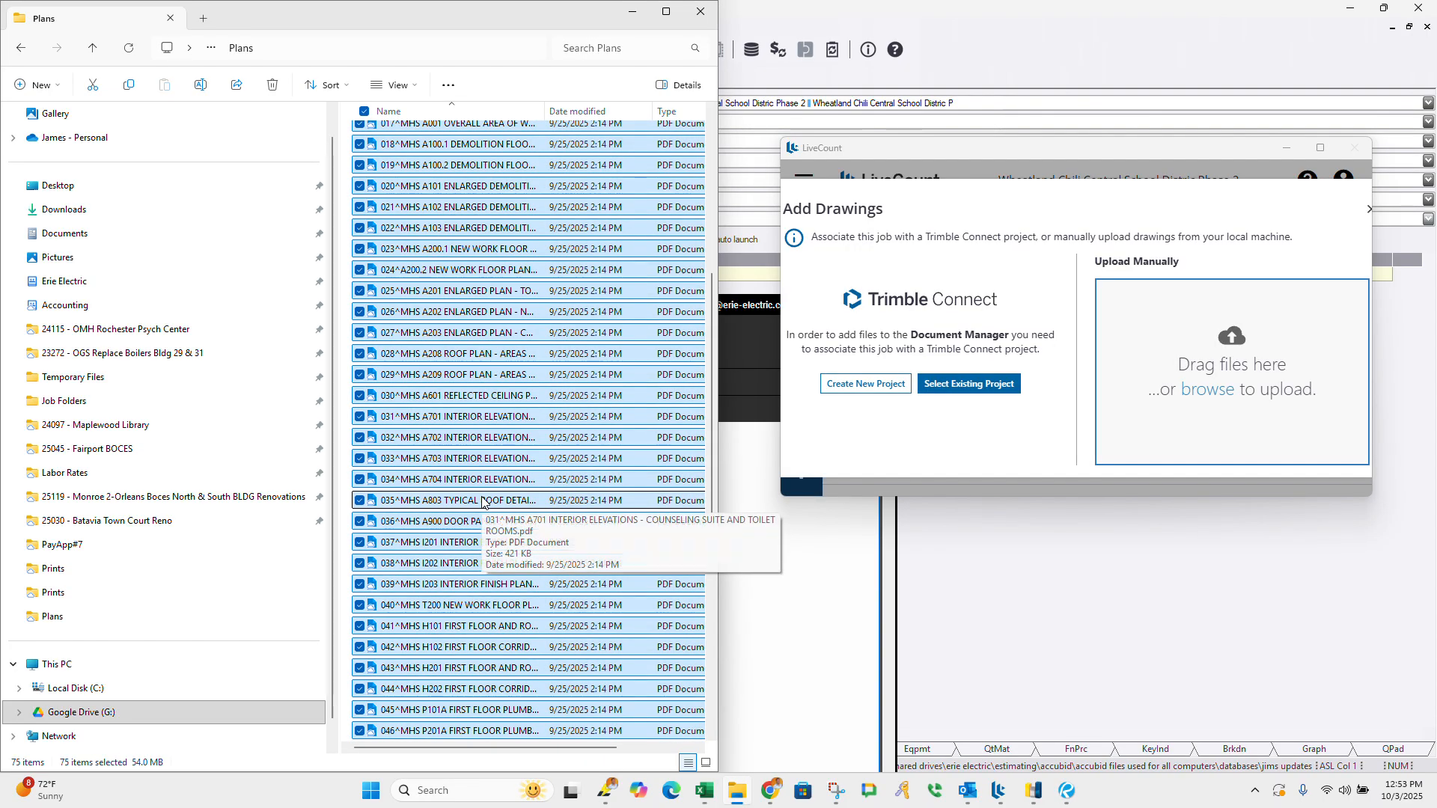
pyautogui.rightClick(452, 539)
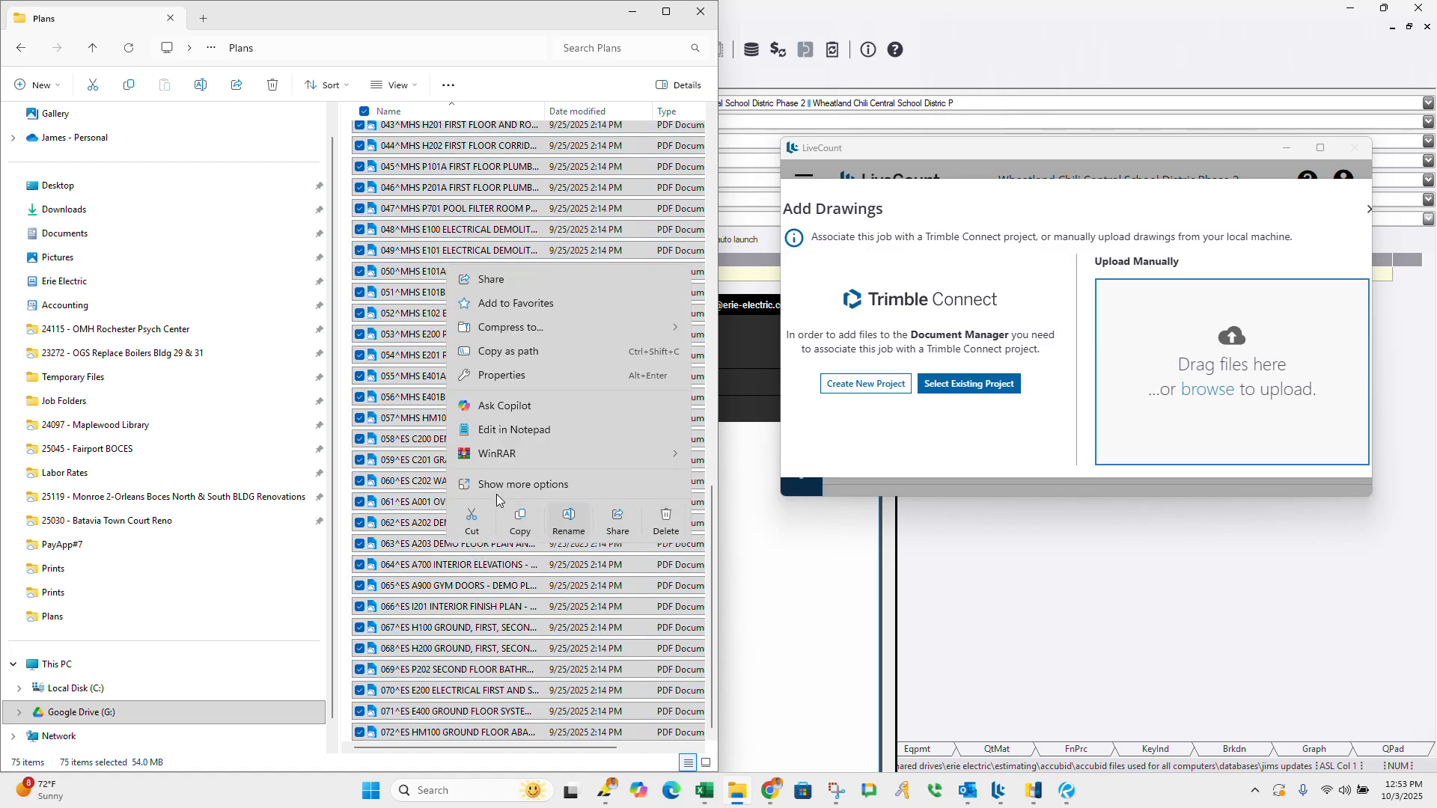
pyautogui.click(528, 486)
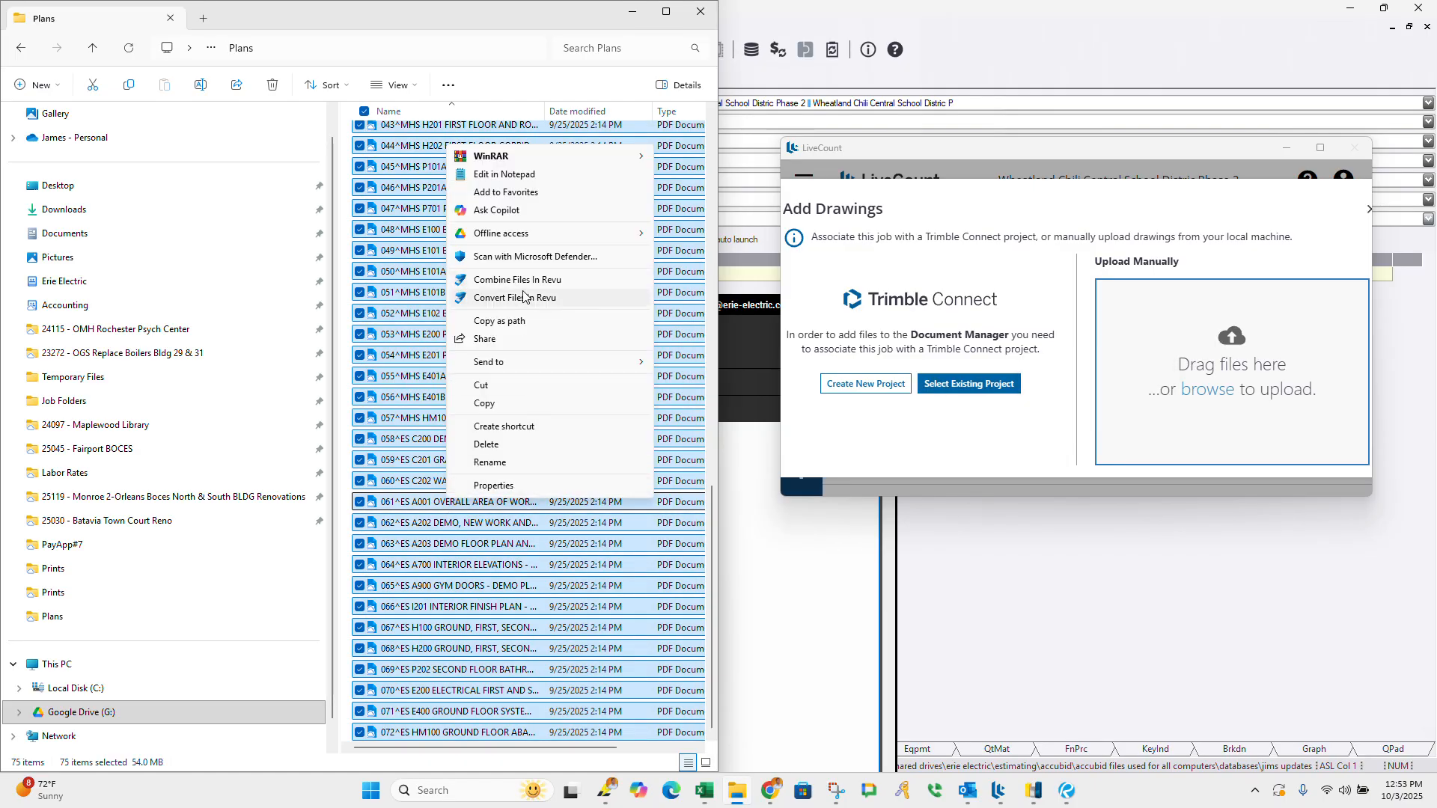
pyautogui.click(518, 281)
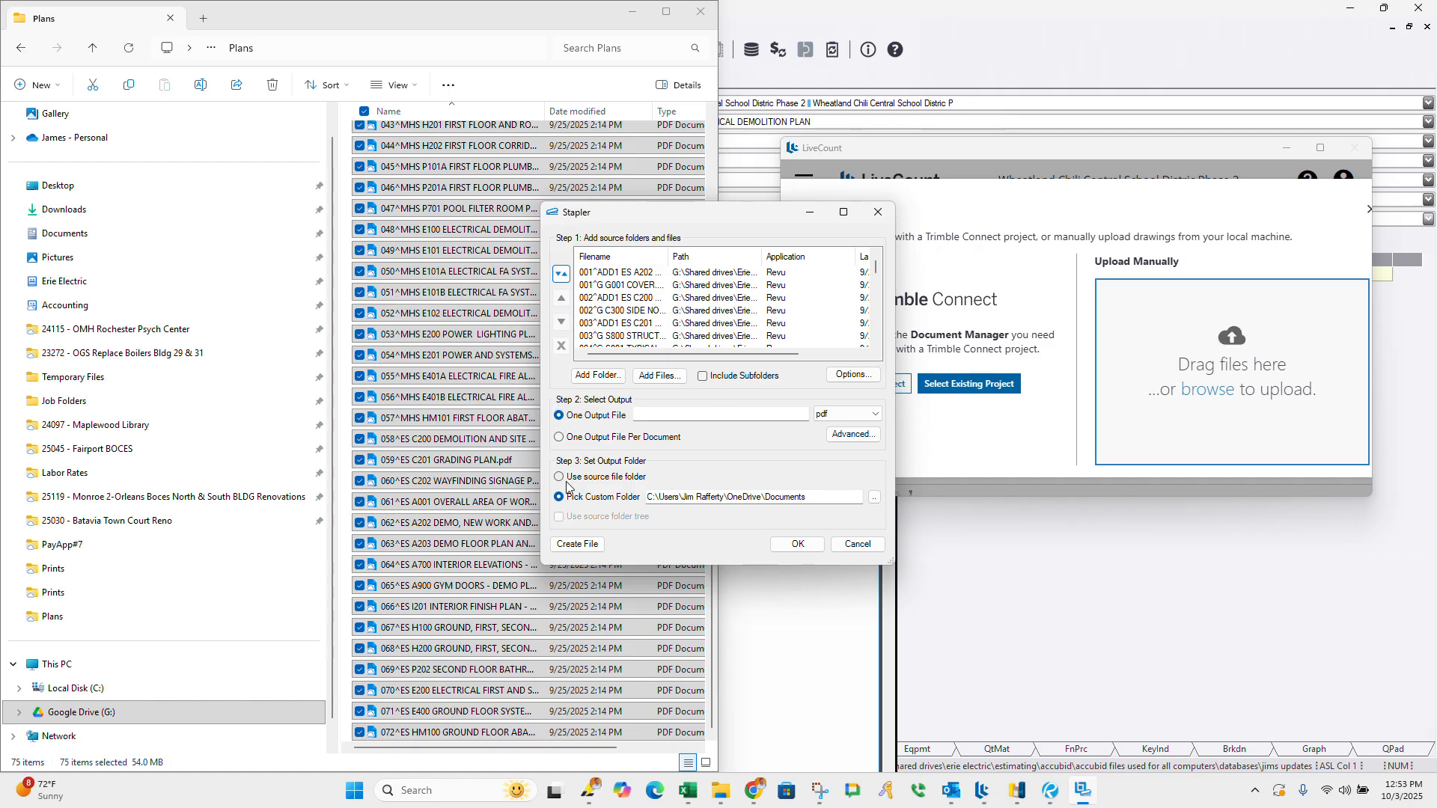
# Step: Staple the drawings into one PDF output file named Full Prints, saved in the source file folder
pyautogui.click(602, 479)
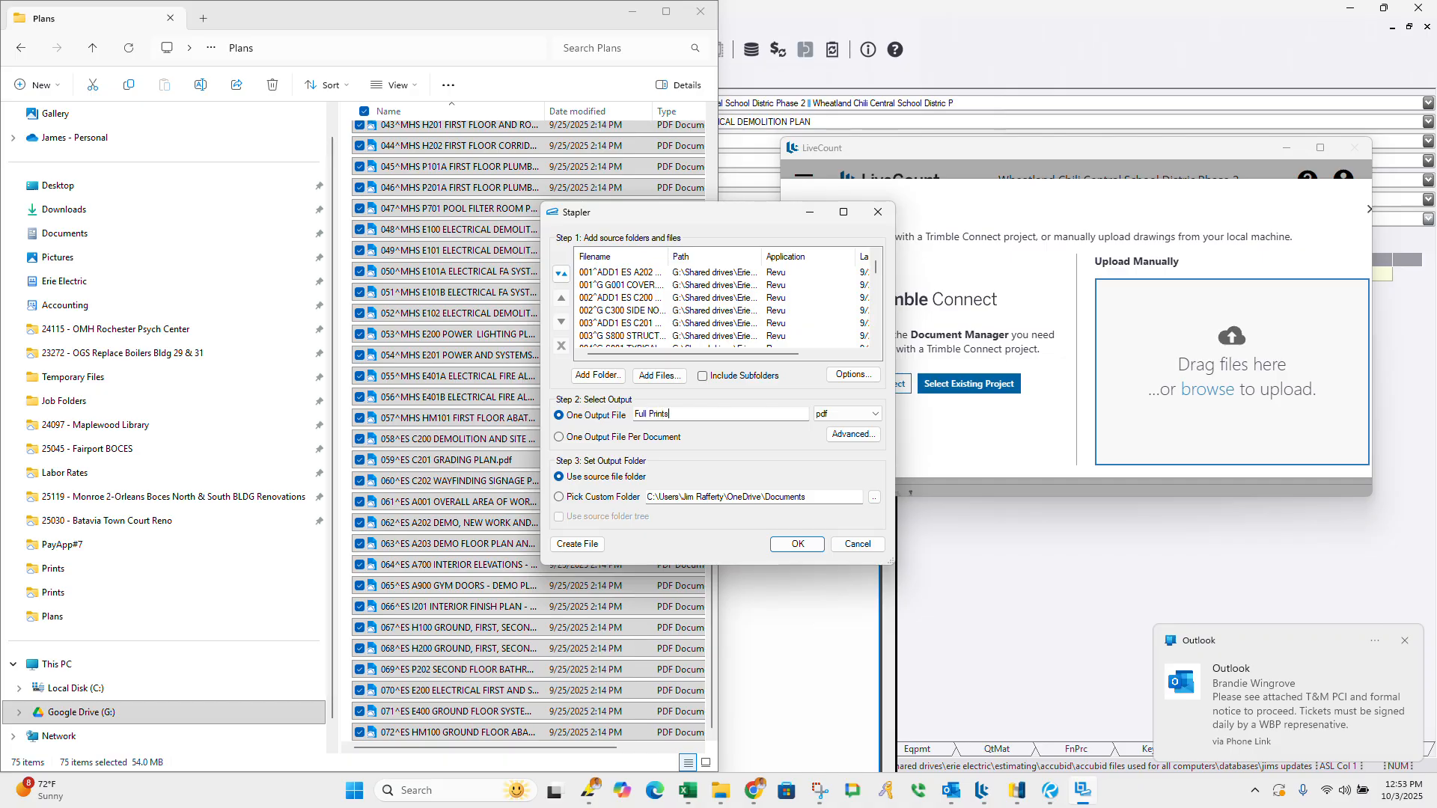
pyautogui.click(794, 539)
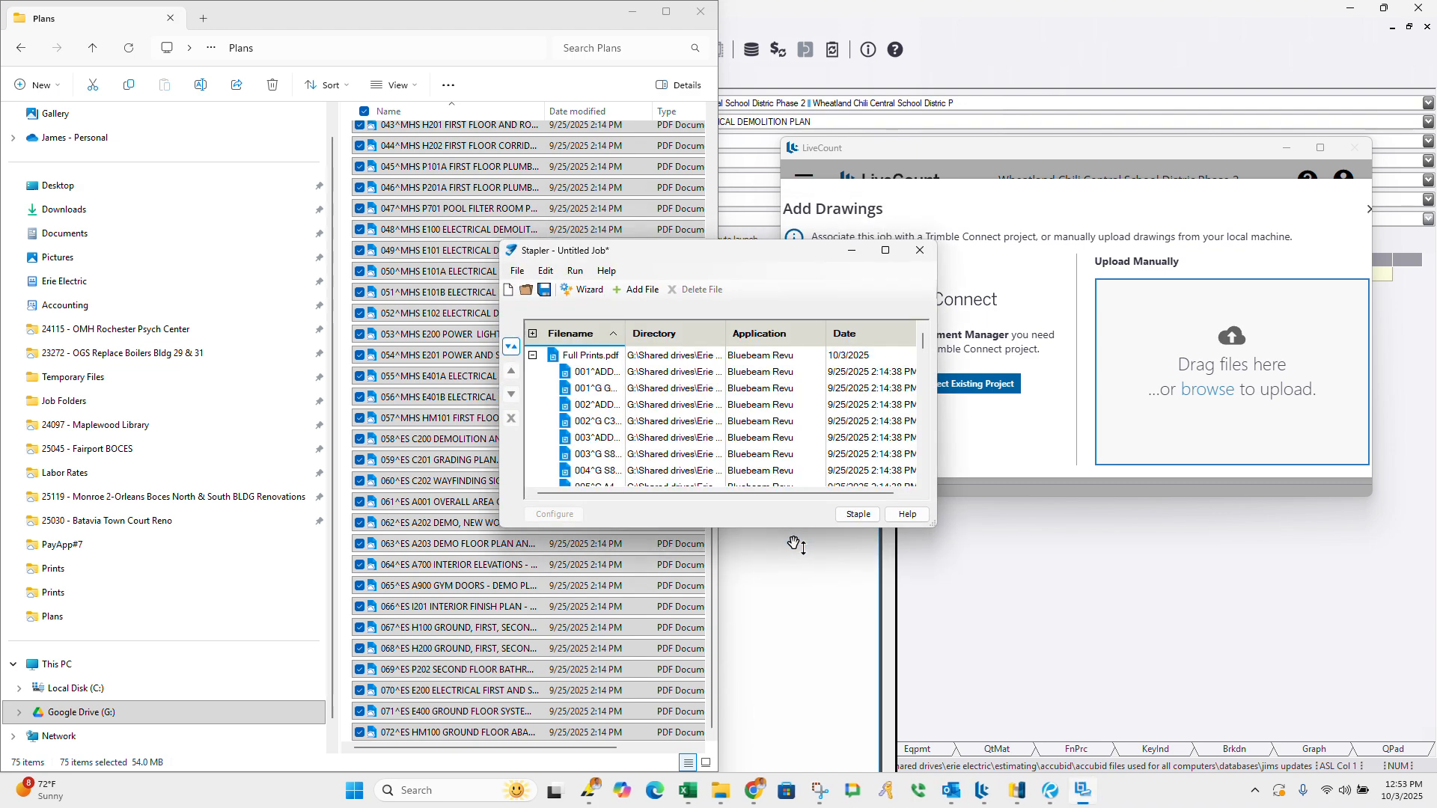
pyautogui.click(857, 514)
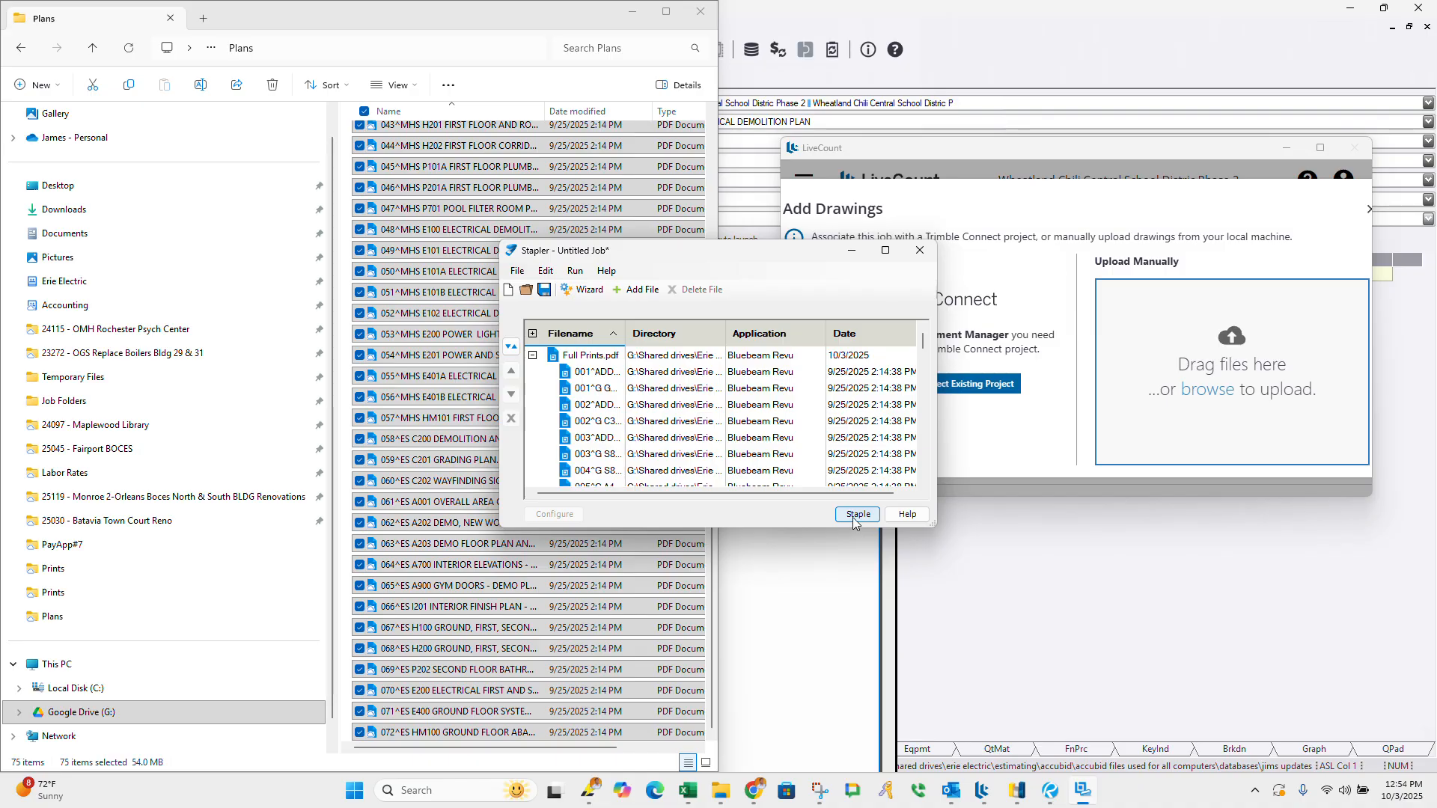
# Step: Switch to Outlook, check the newest inbox message about PS Boiler Room Lighting, and minimize the mailbox
pyautogui.moveTo(955, 785)
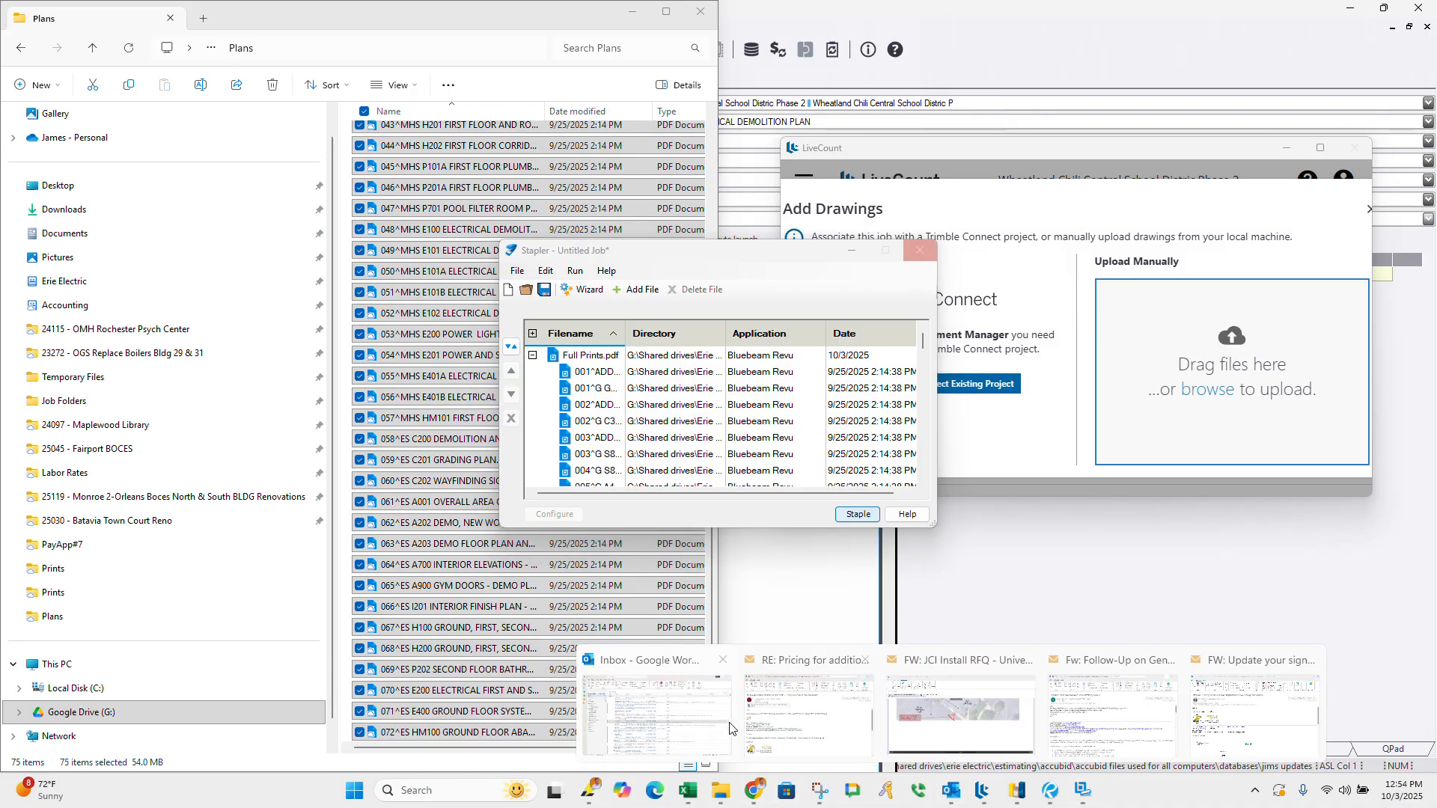
pyautogui.click(671, 715)
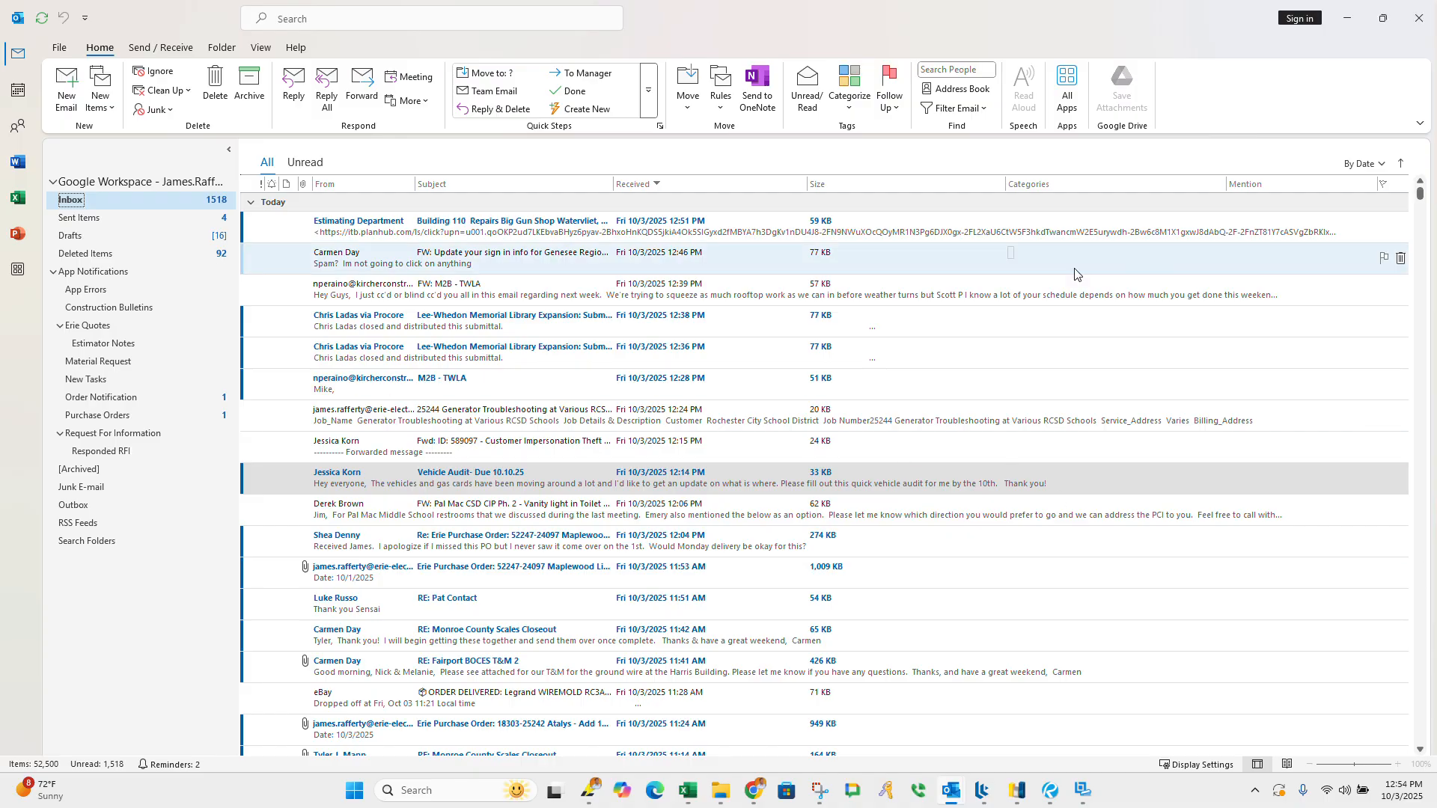
pyautogui.click(458, 514)
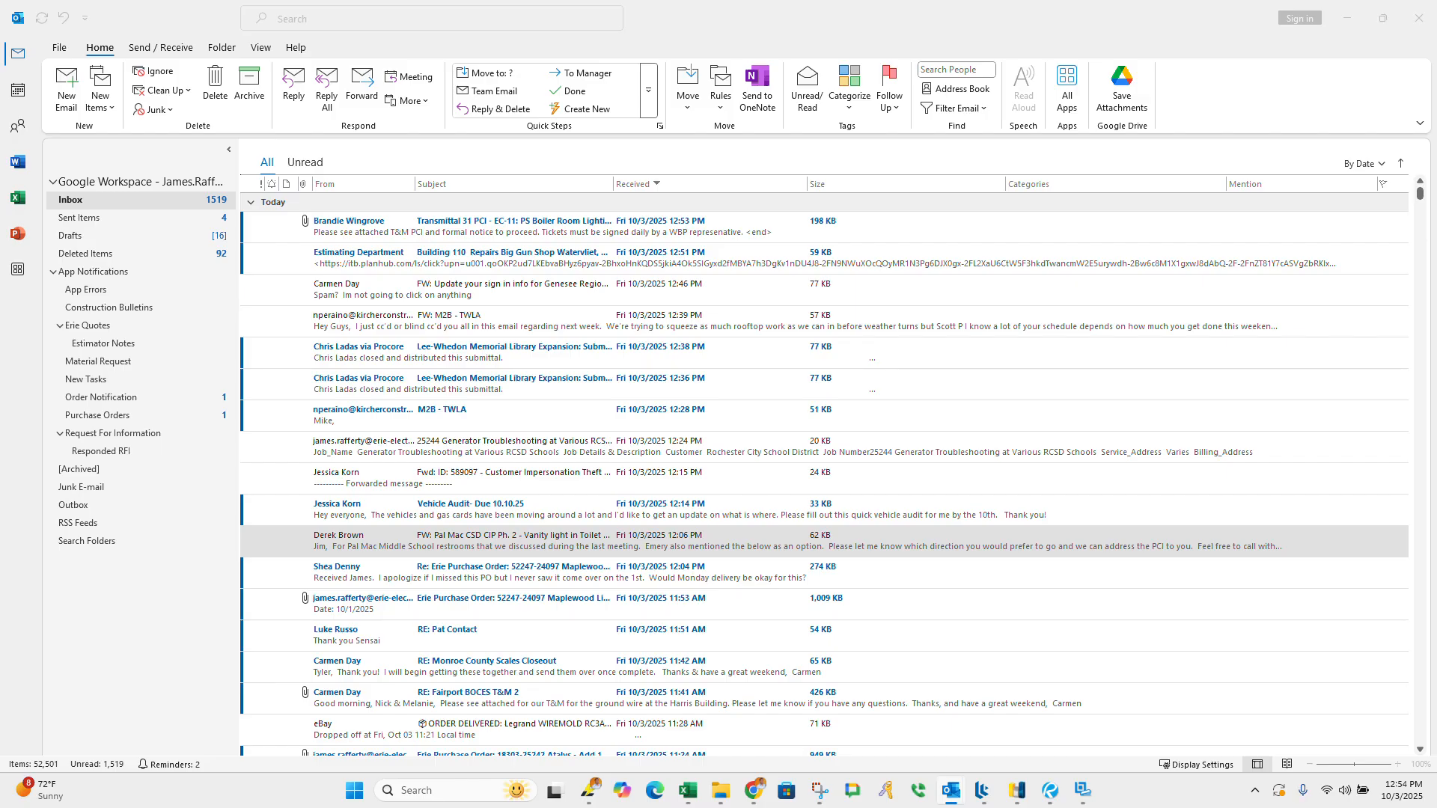
pyautogui.click(575, 220)
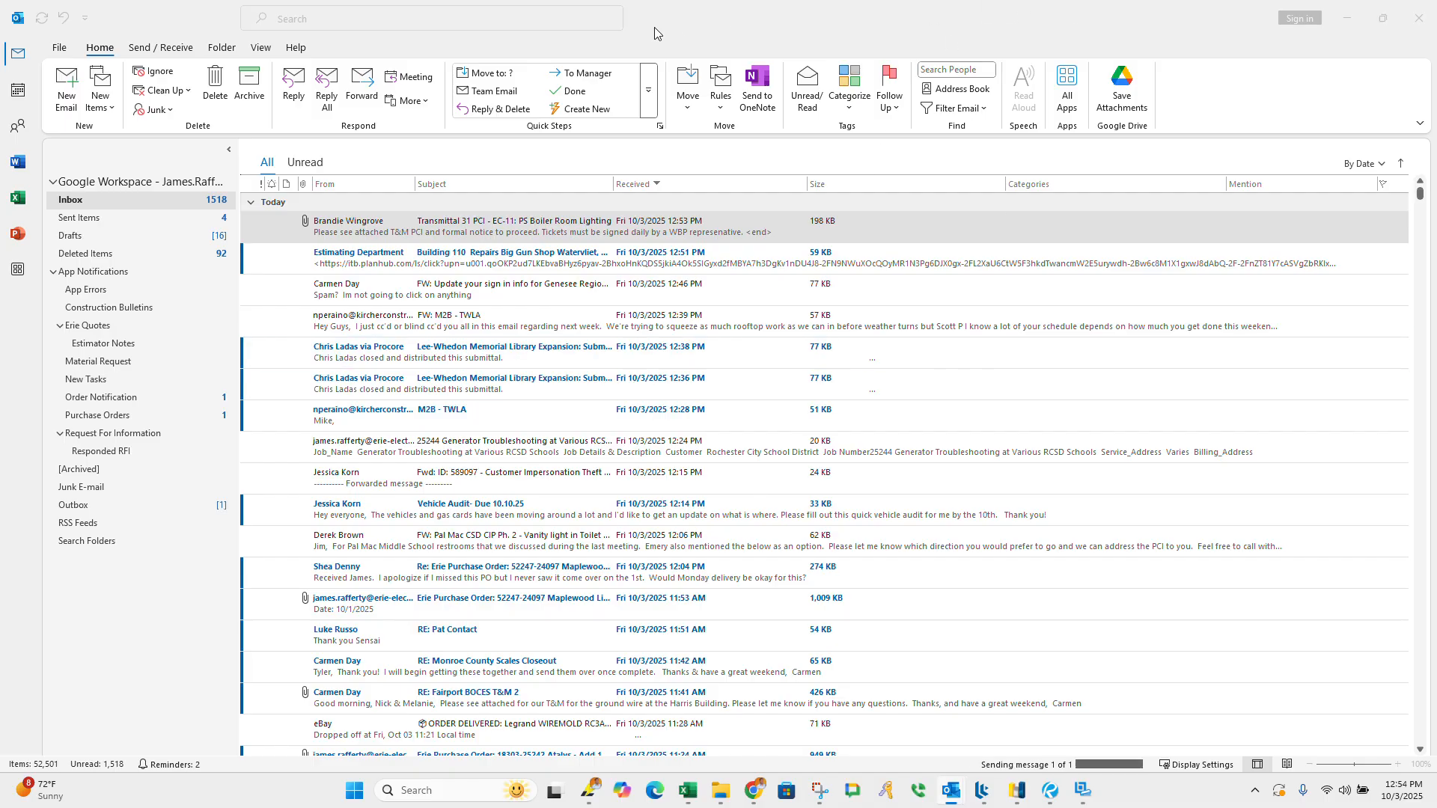
pyautogui.click(1347, 18)
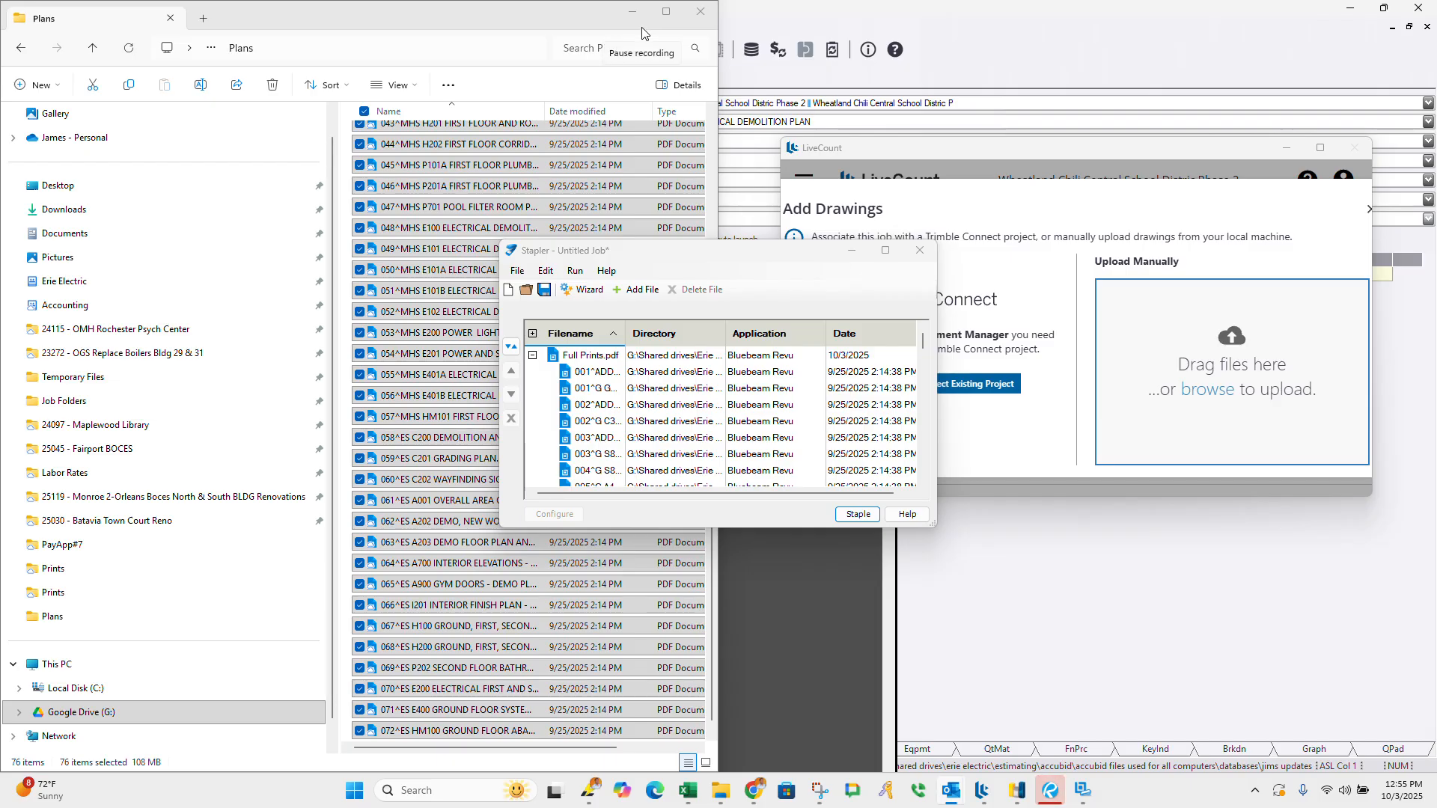
# Step: Close the Stapler job and open Full Prints.pdf in Revu, removing its untitled viewports and moving the window to the other monitor
pyautogui.click(920, 250)
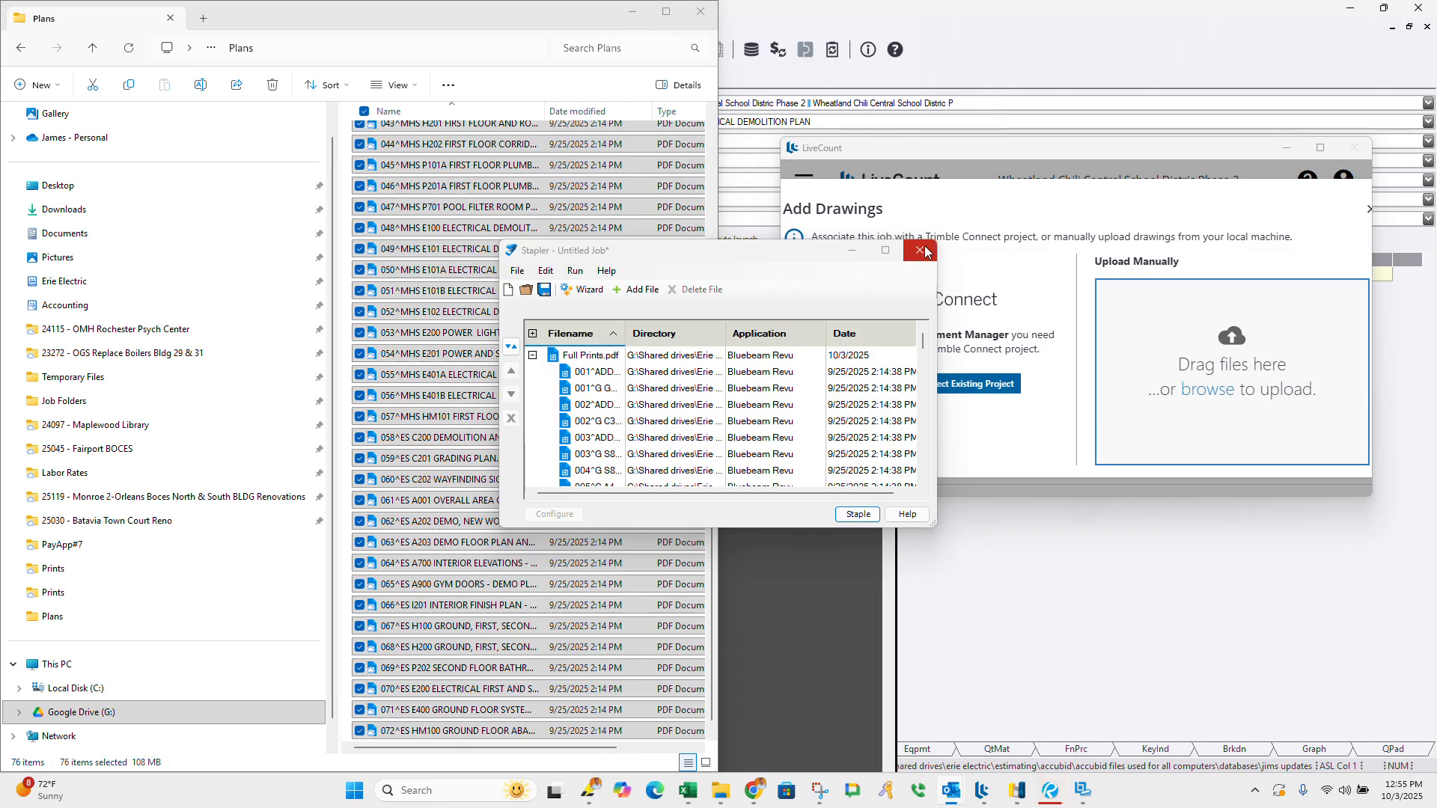
pyautogui.click(790, 336)
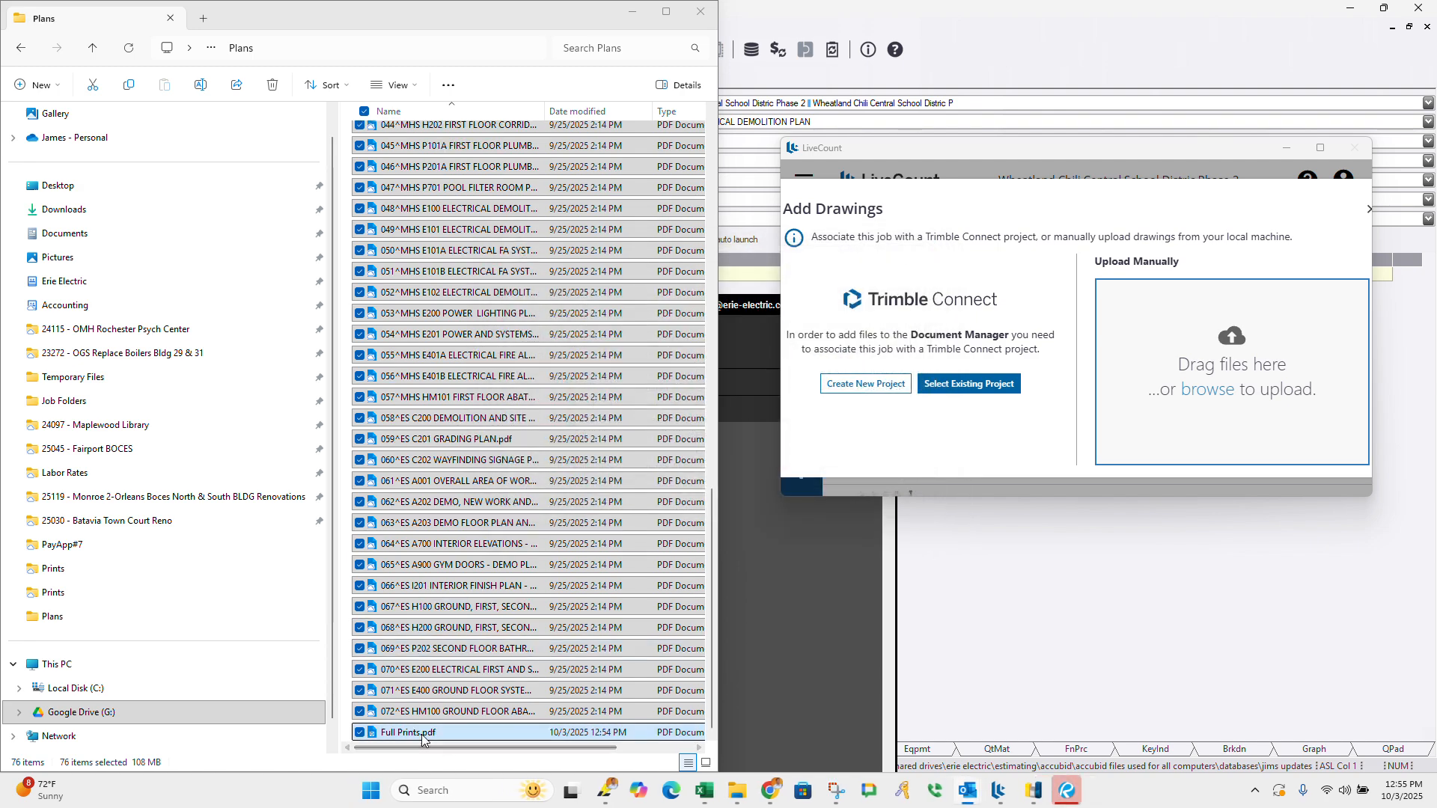
pyautogui.click(414, 734)
pyautogui.doubleClick(415, 734)
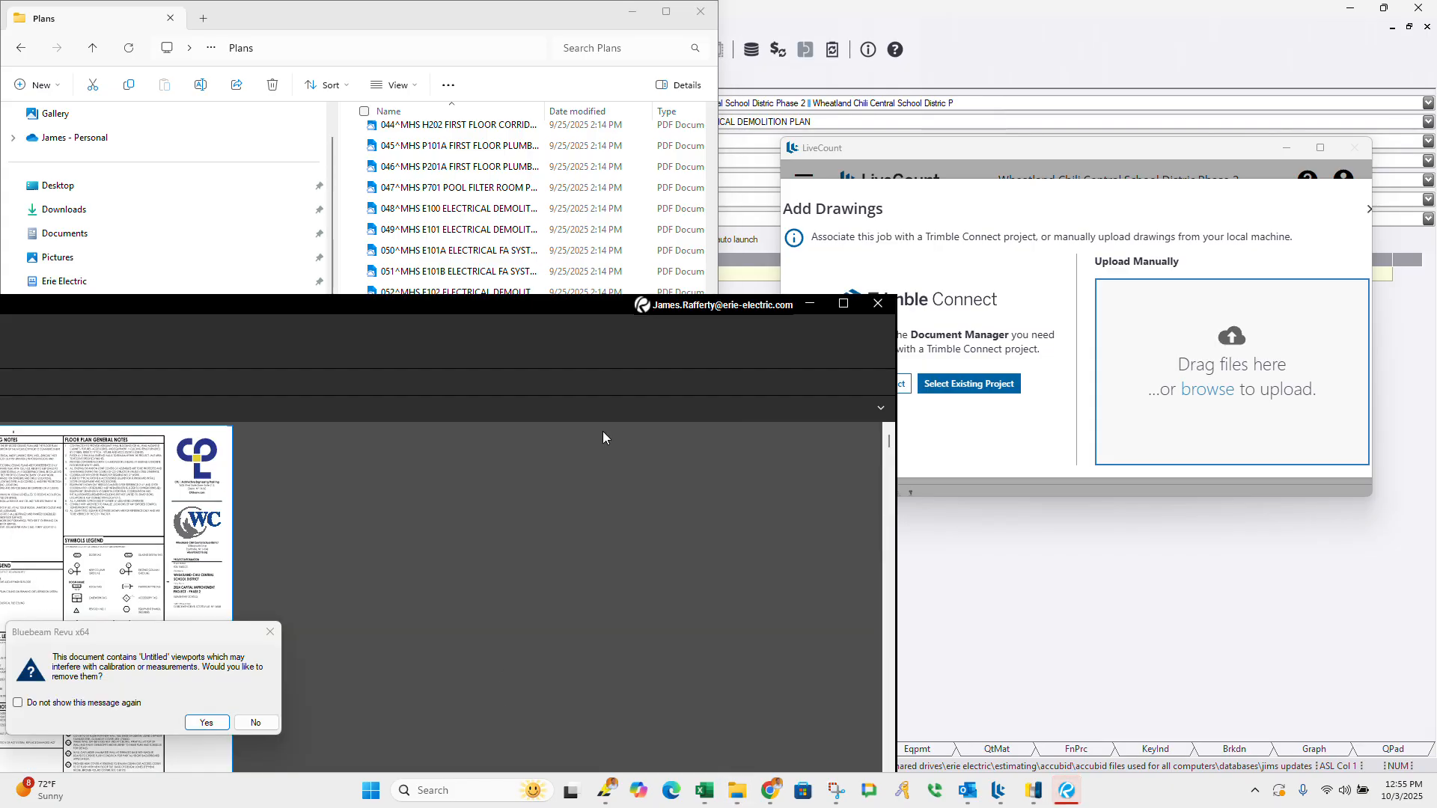
pyautogui.click(207, 722)
pyautogui.moveTo(455, 310); pyautogui.dragTo(1436, 90)
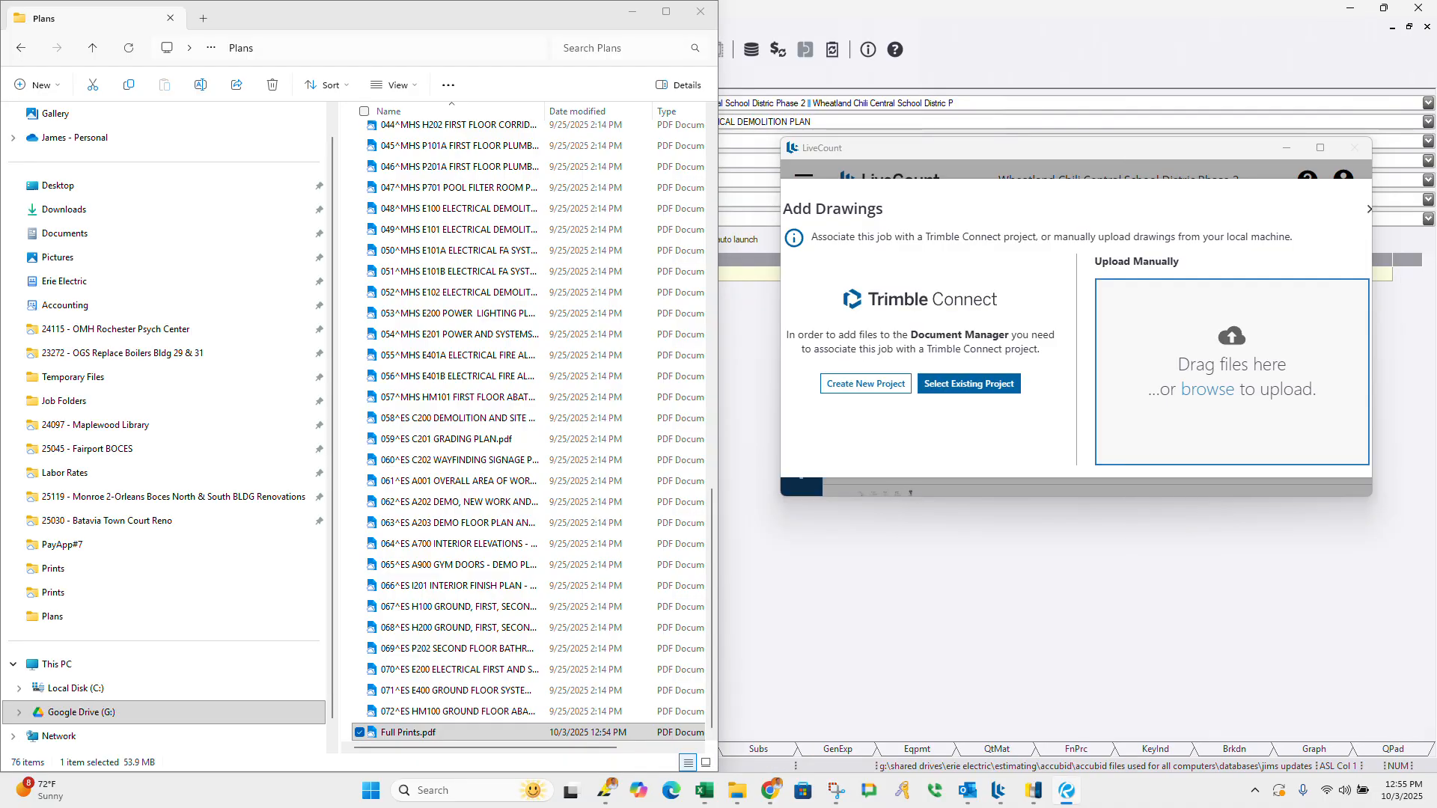
# Step: Bring the Revu window back to view the combined Full Prints set maximized, and return it to the other monitor
pyautogui.moveTo(1436, 90); pyautogui.dragTo(720, 214)
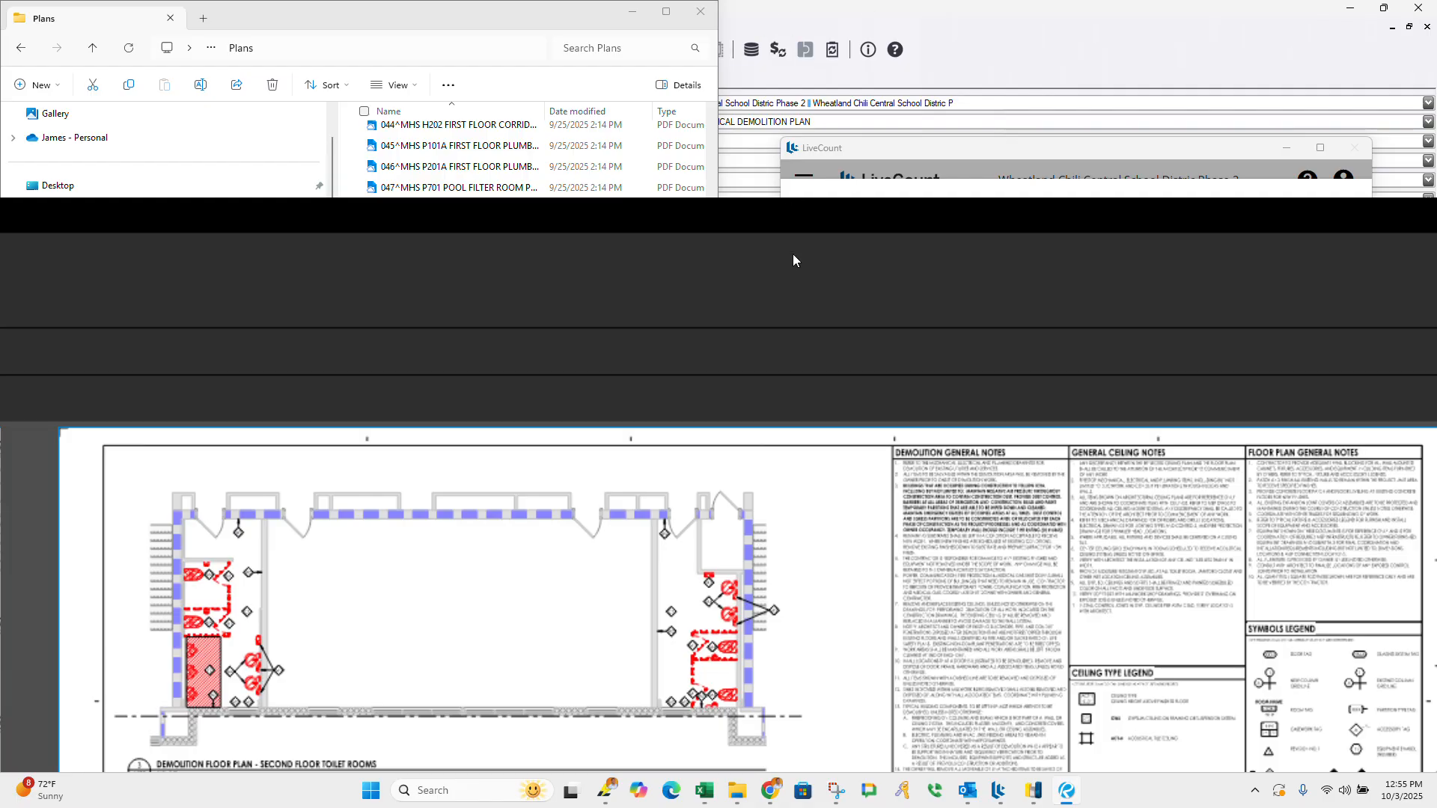
pyautogui.moveTo(773, 217); pyautogui.dragTo(503, 250)
pyautogui.moveTo(904, 243); pyautogui.dragTo(471, 279)
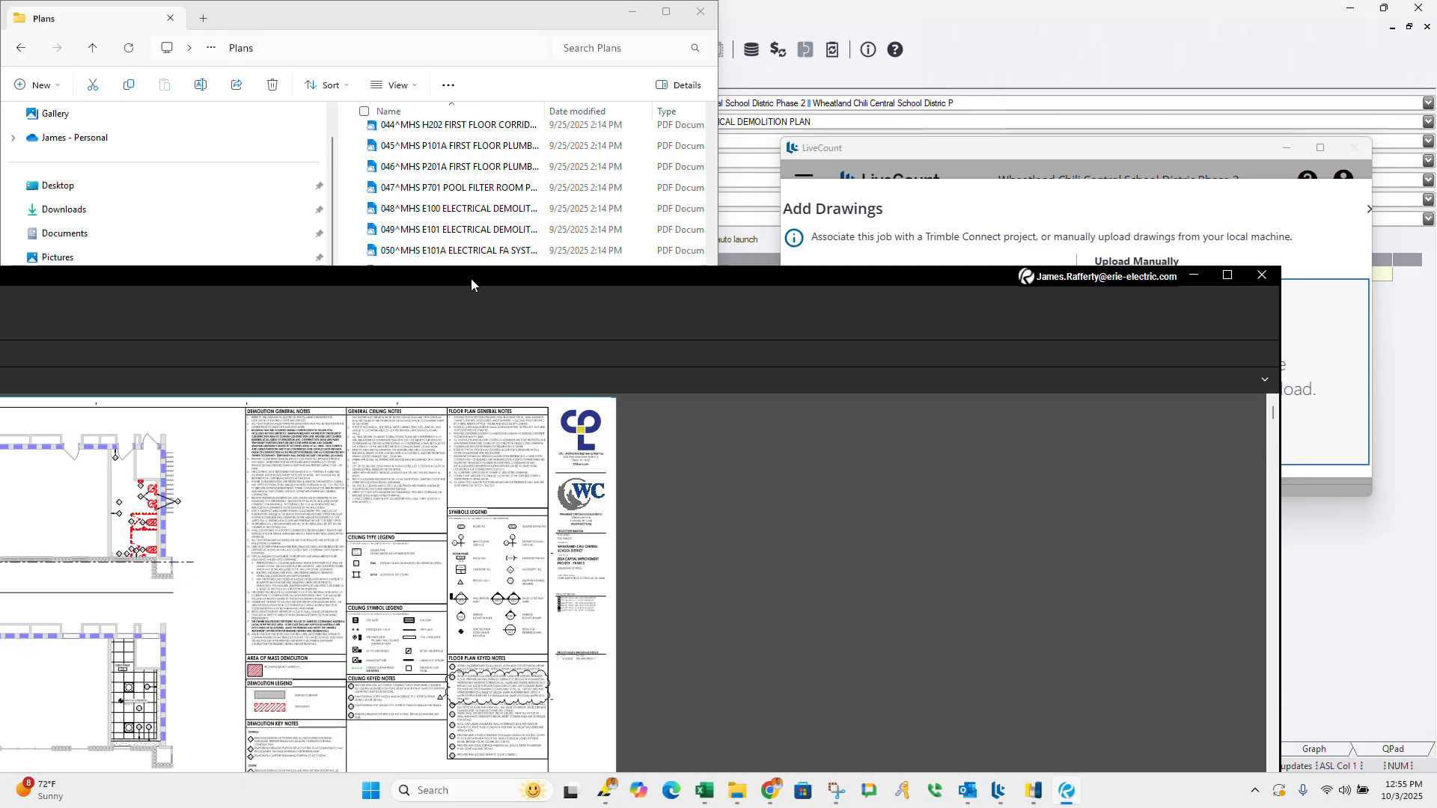
pyautogui.click(1227, 276)
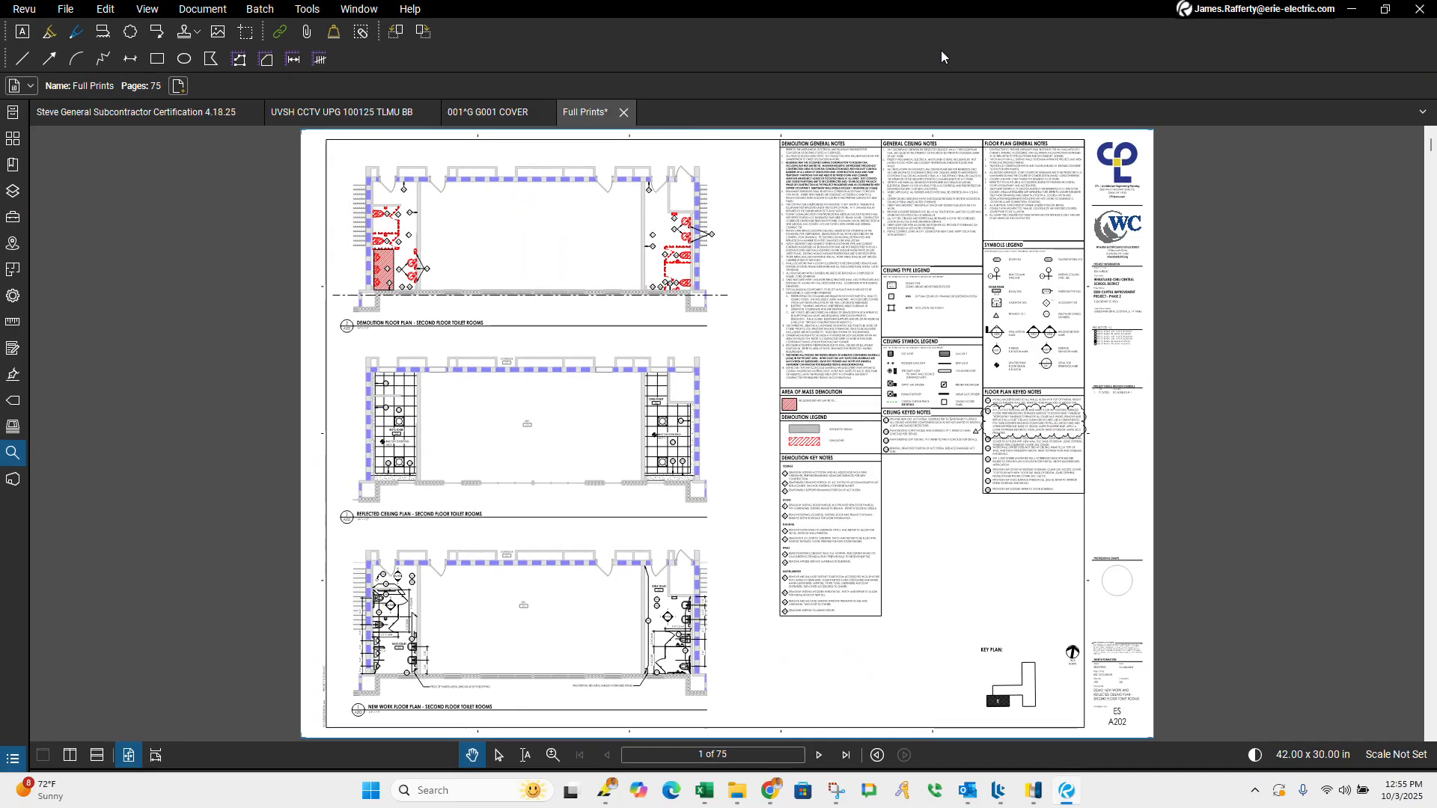
pyautogui.doubleClick(909, 8)
pyautogui.moveTo(909, 275); pyautogui.dragTo(1436, 232)
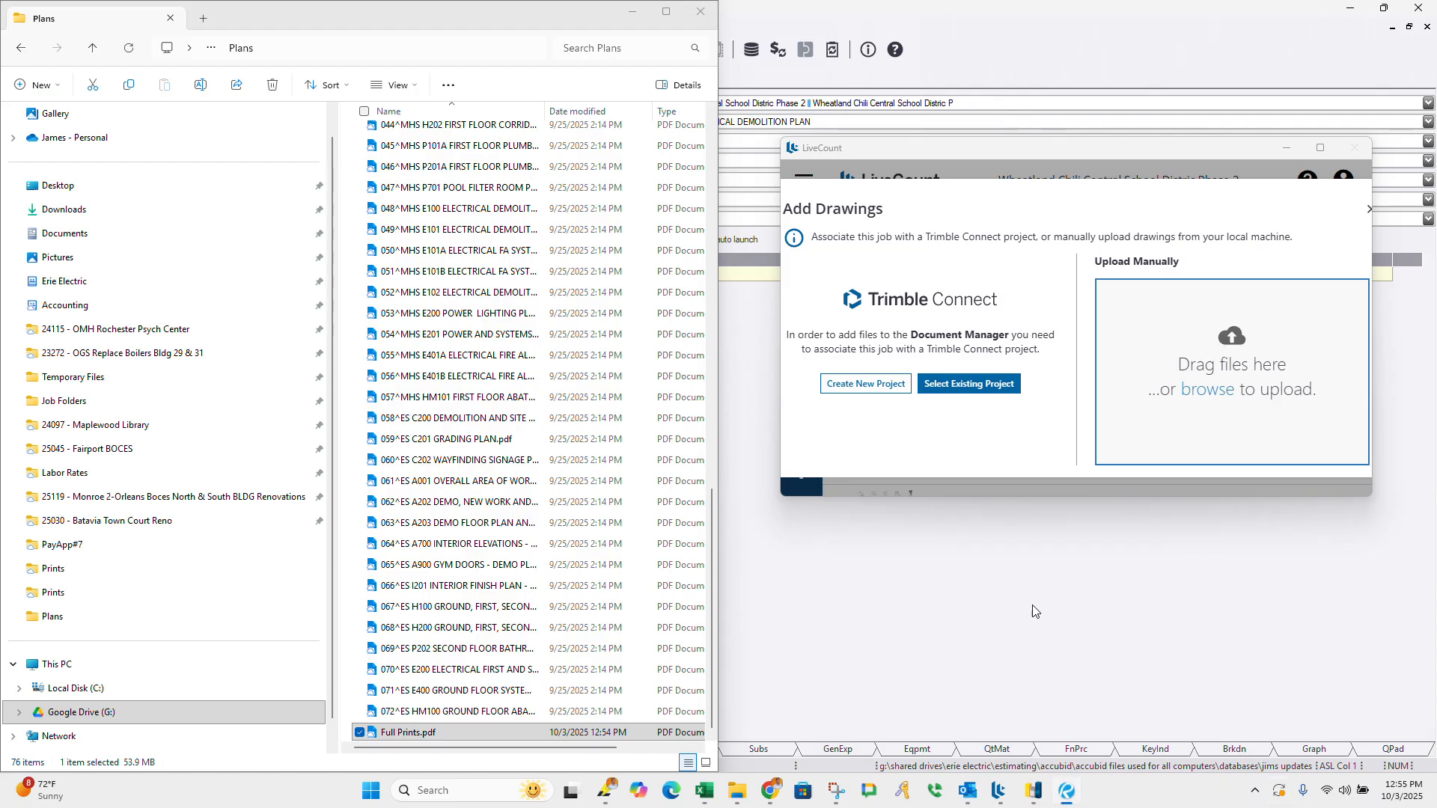
pyautogui.click(610, 19)
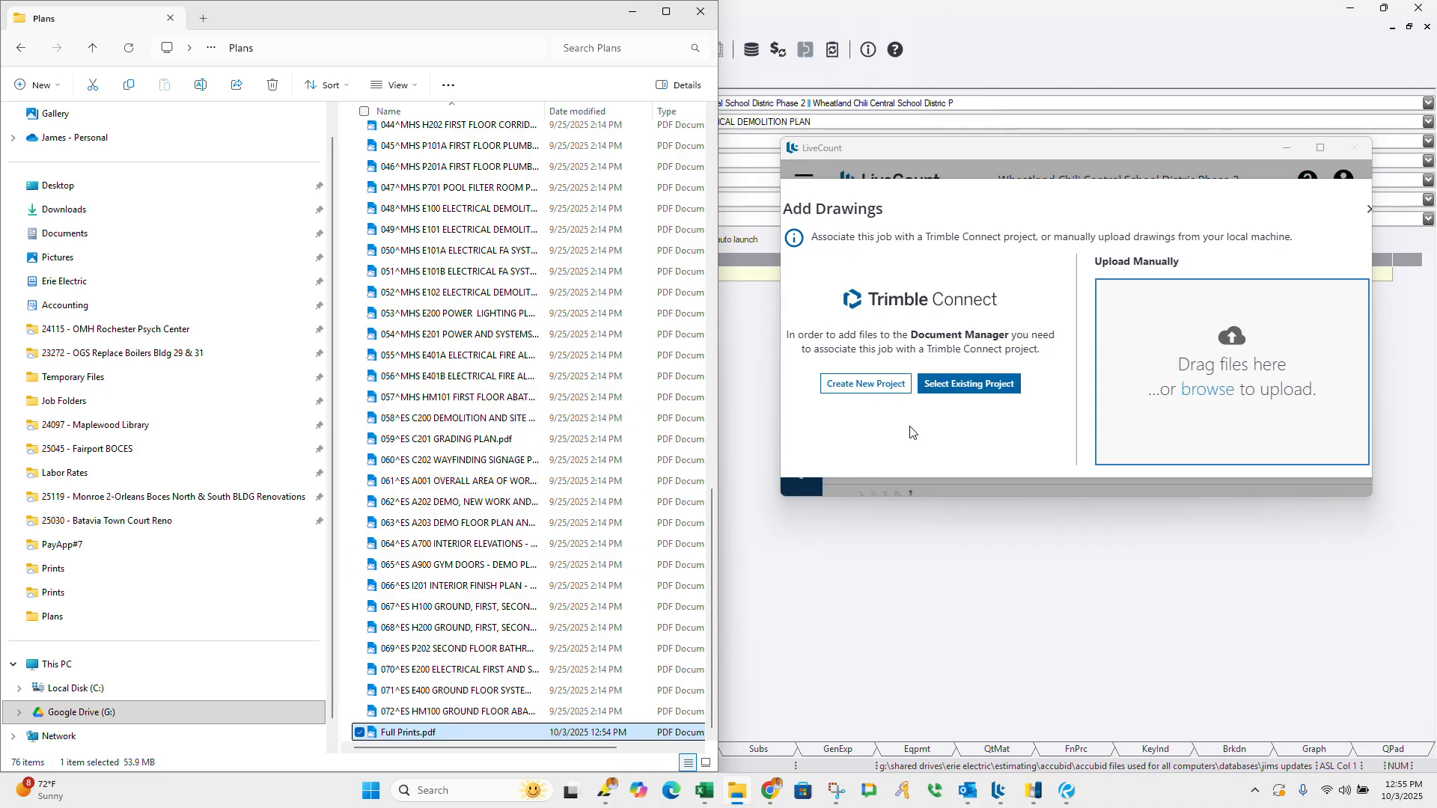
pyautogui.click(1211, 393)
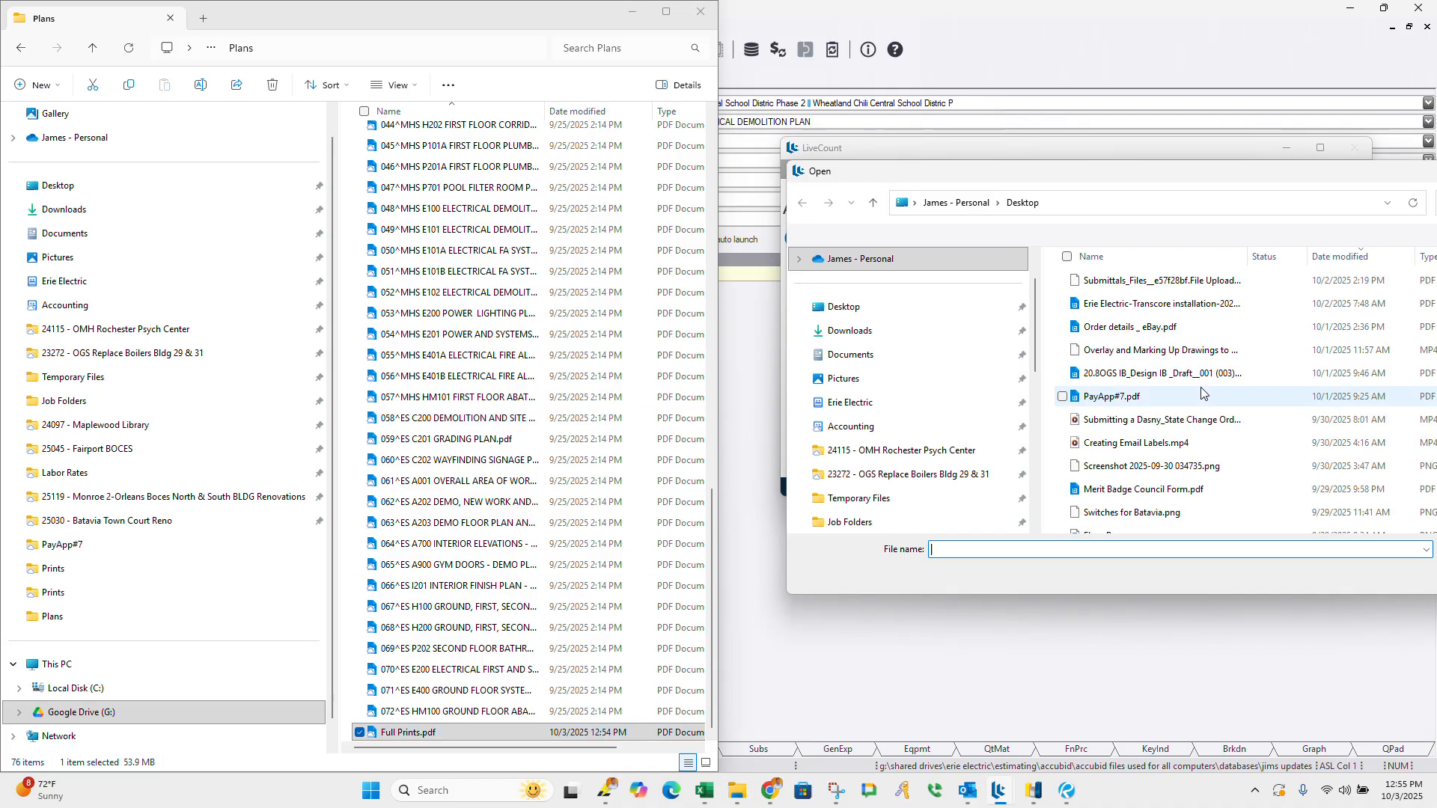
pyautogui.moveTo(1060, 172); pyautogui.dragTo(481, 98)
pyautogui.click(944, 497)
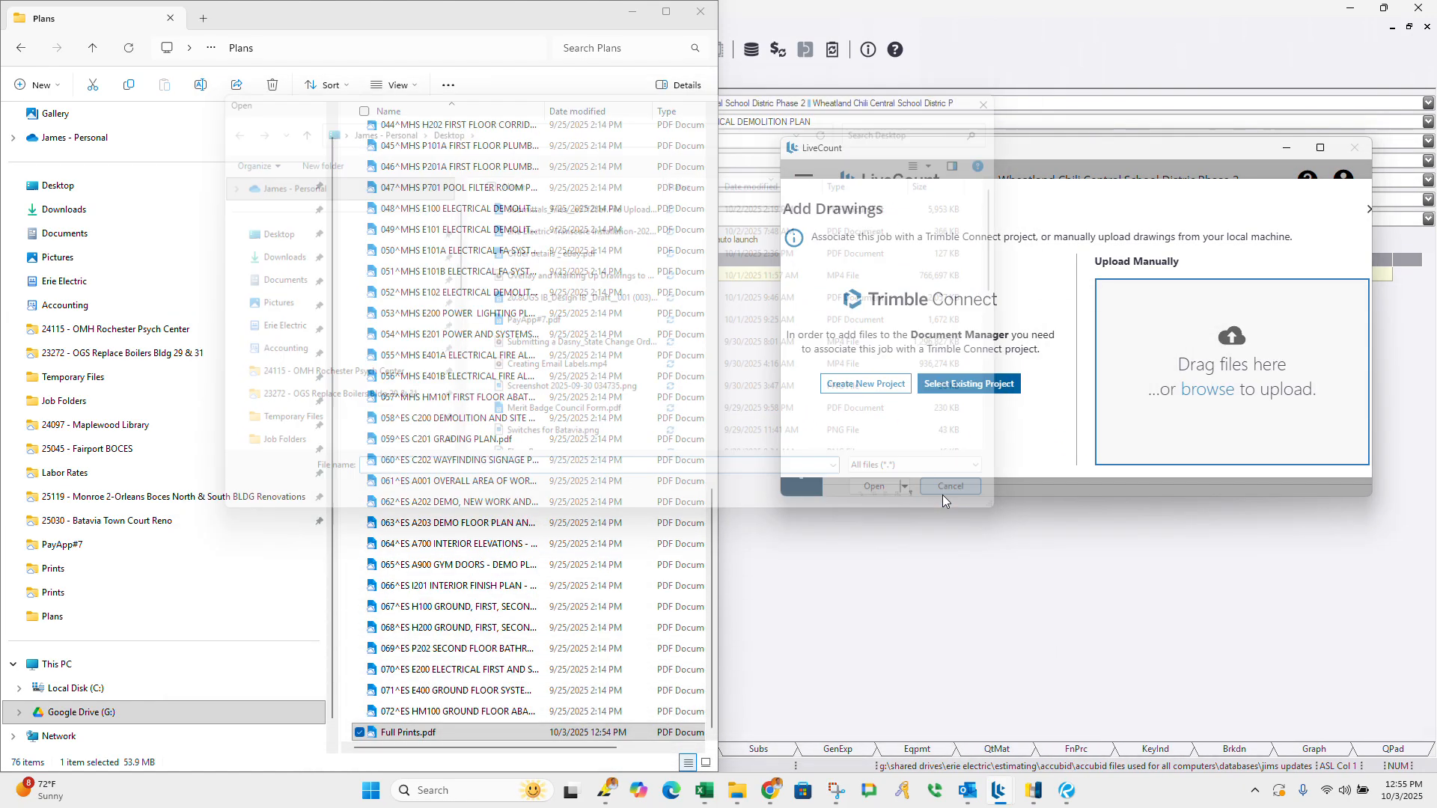
# Step: Maximize the LiveCount window over the tiled File Explorer
pyautogui.click(1320, 149)
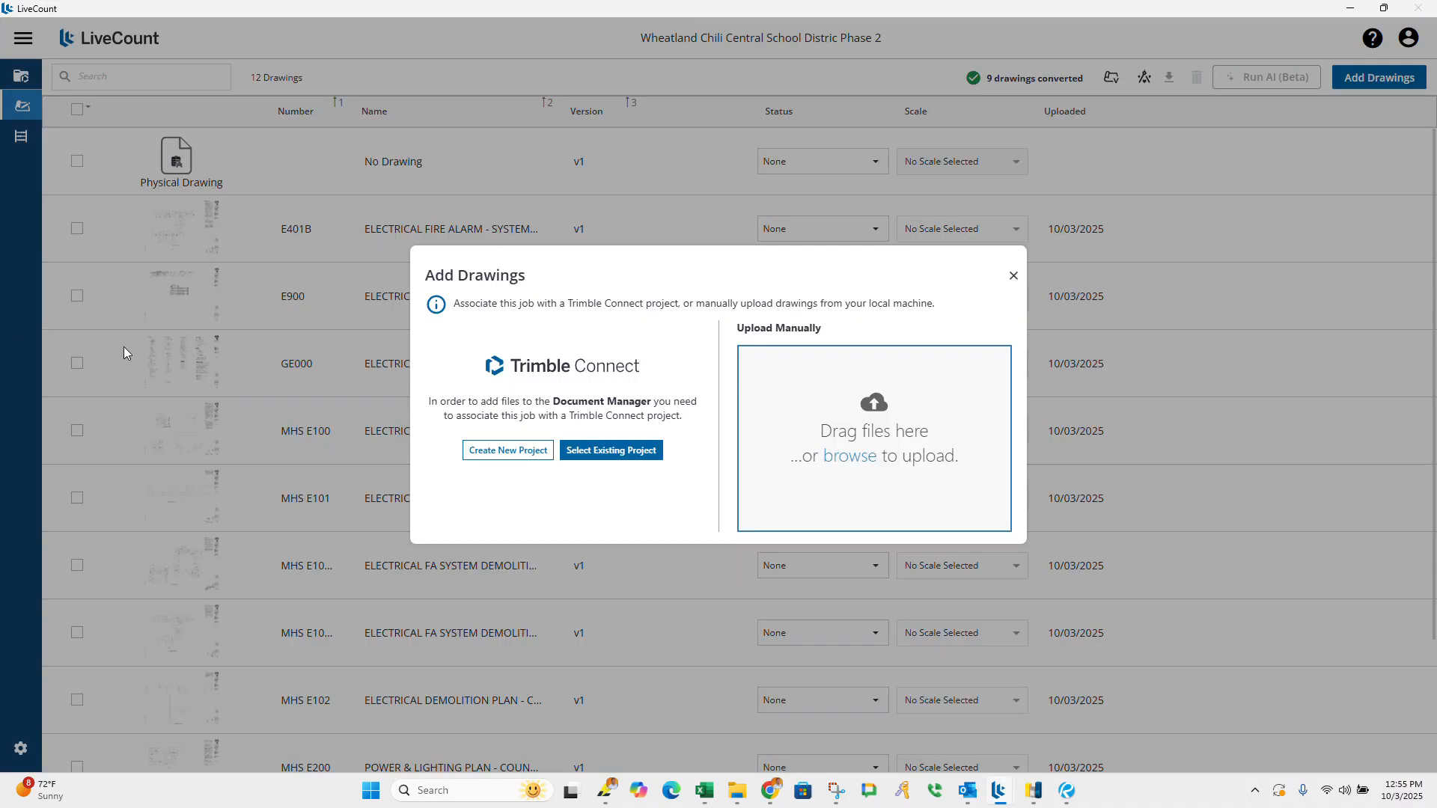
# Step: Dismiss the Add Drawings dialog, then open drawing E401B and read the scale noted under its fire alarm plan title
pyautogui.click(1013, 276)
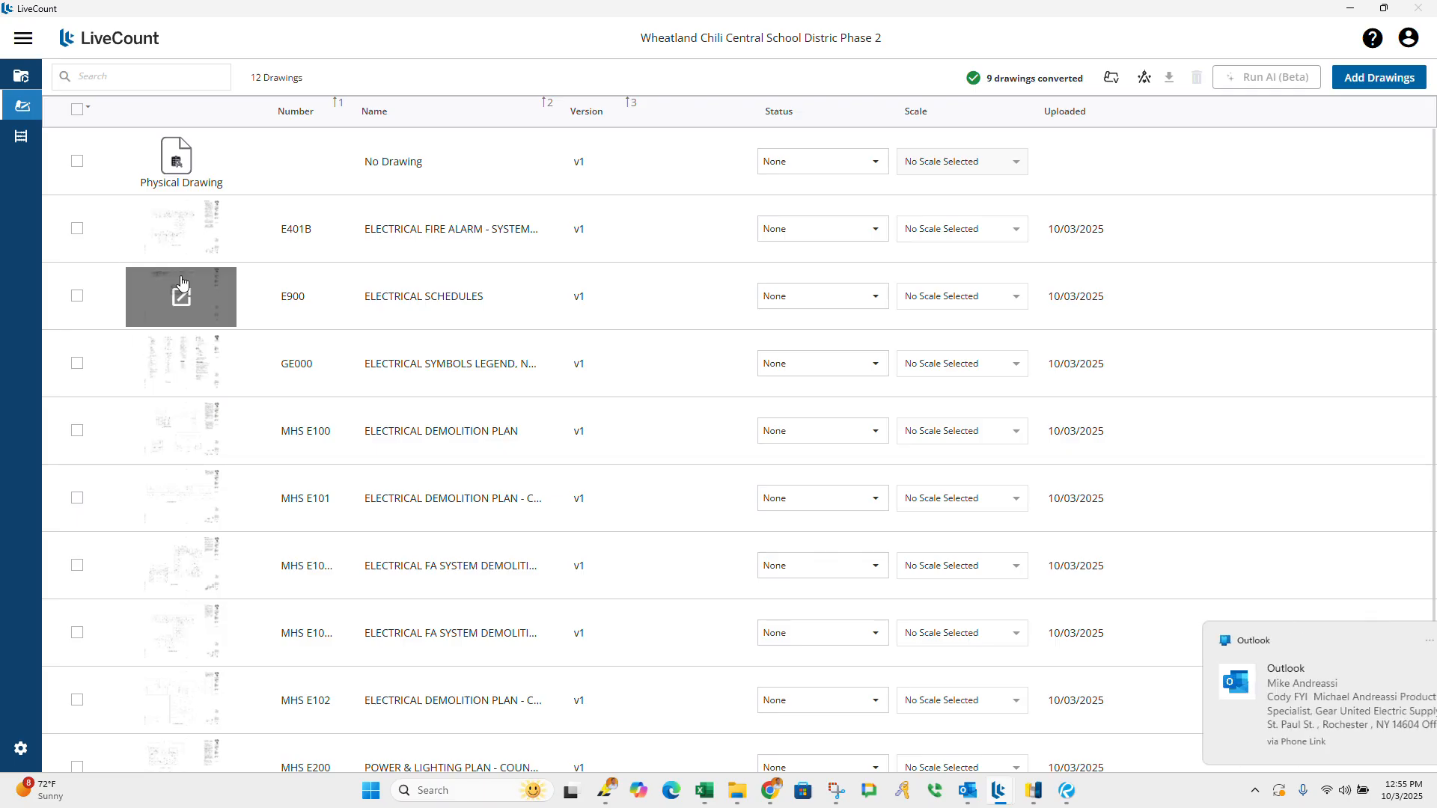
pyautogui.click(220, 222)
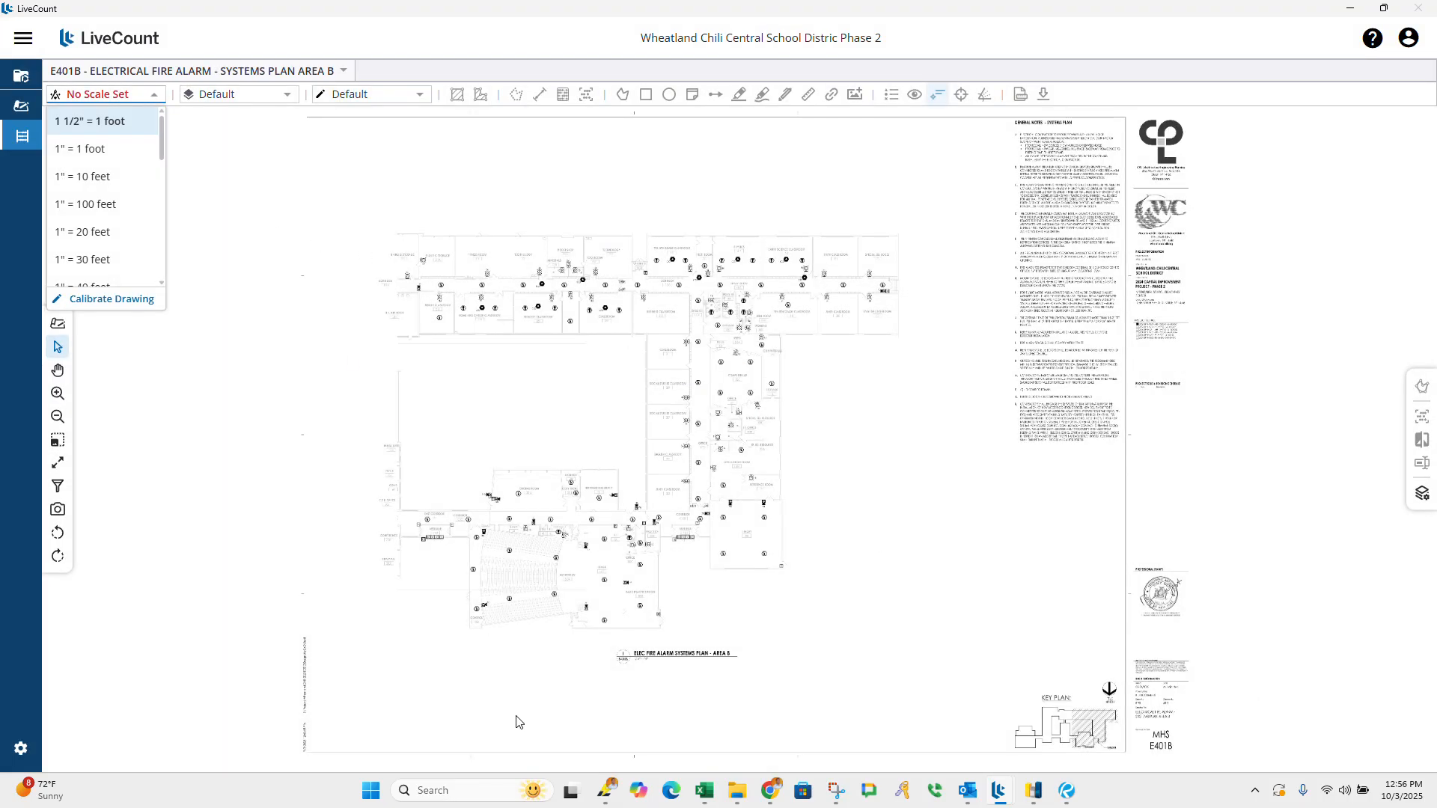
pyautogui.scroll(10, 641, 718)
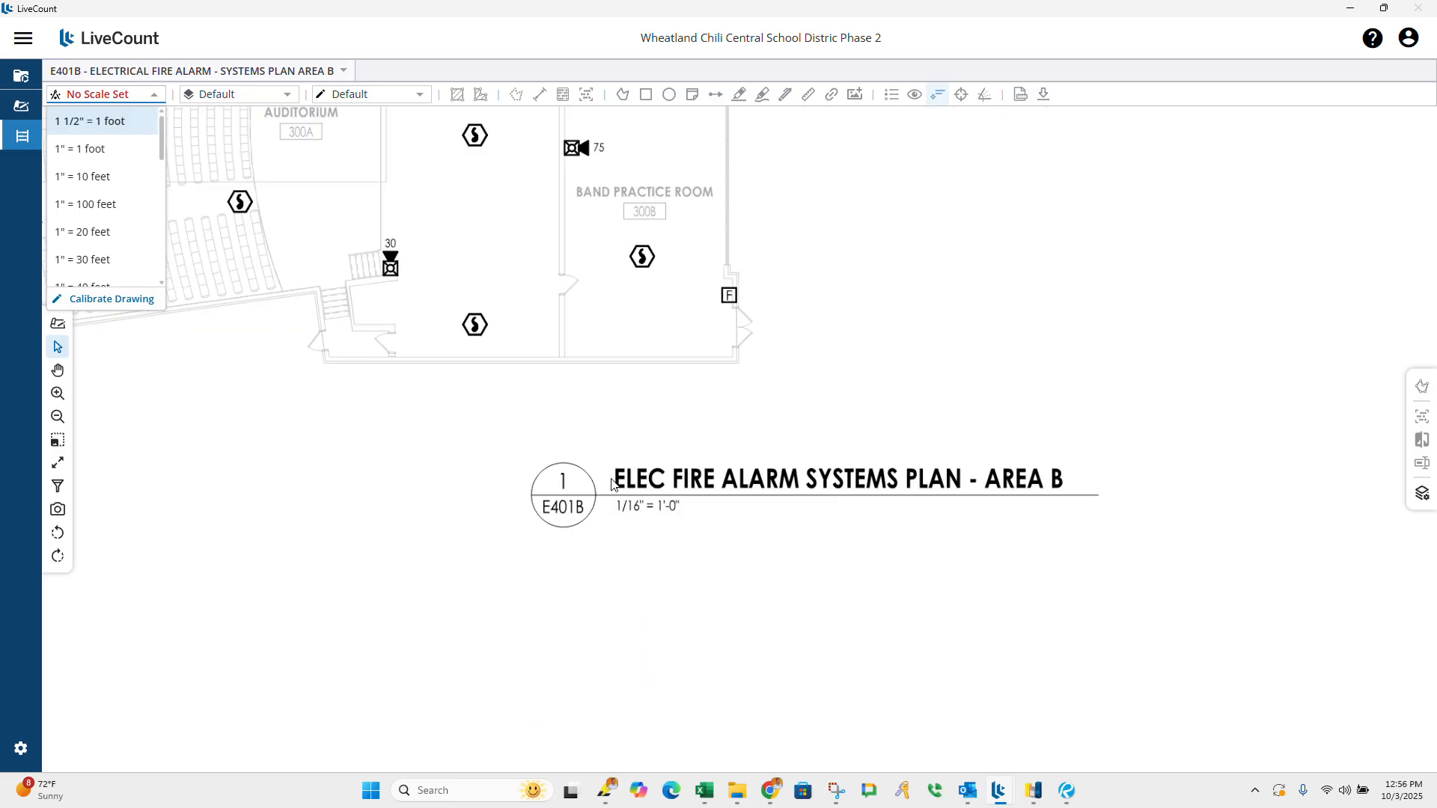
pyautogui.scroll(2, 606, 530)
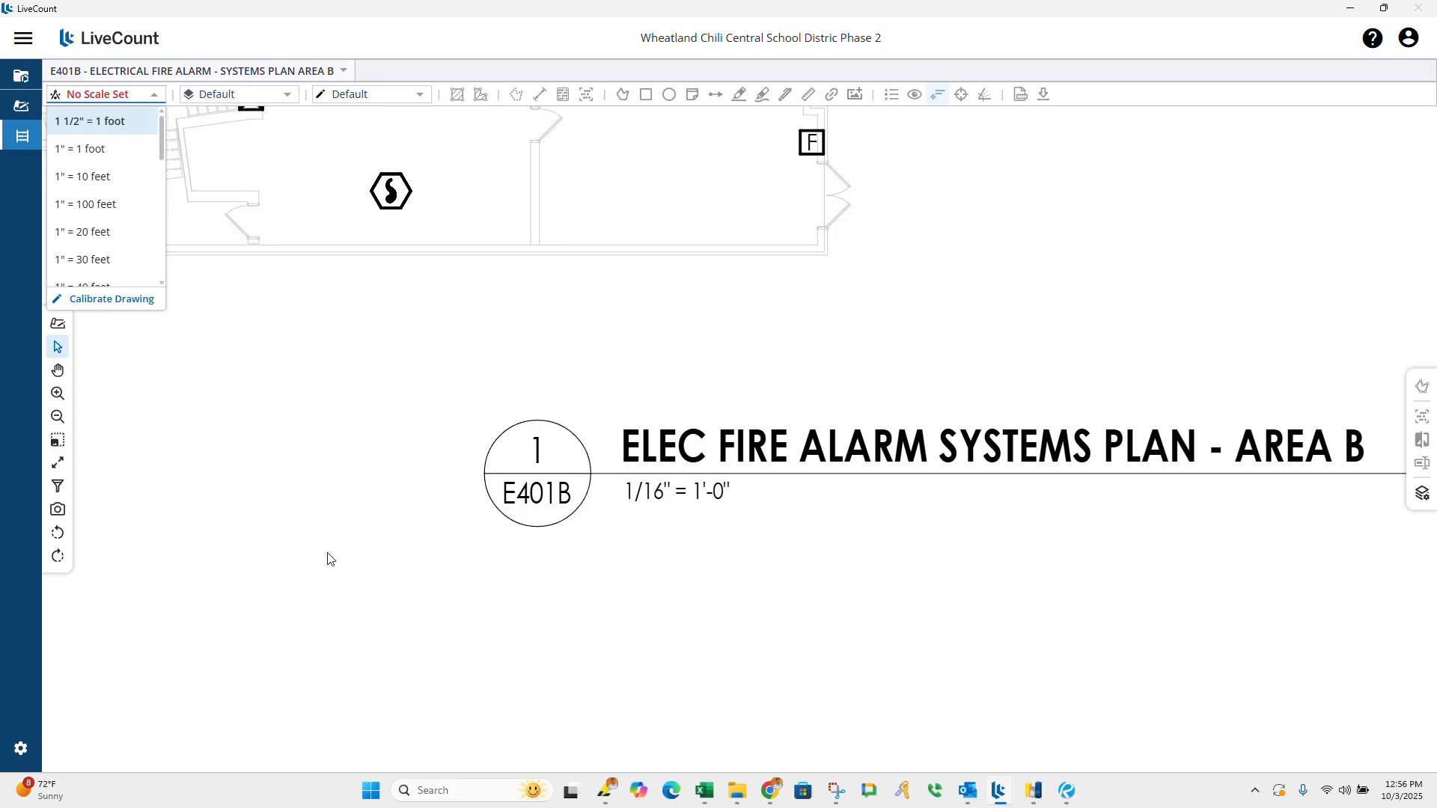
pyautogui.scroll(-2, 415, 465)
pyautogui.scroll(-2, 384, 324)
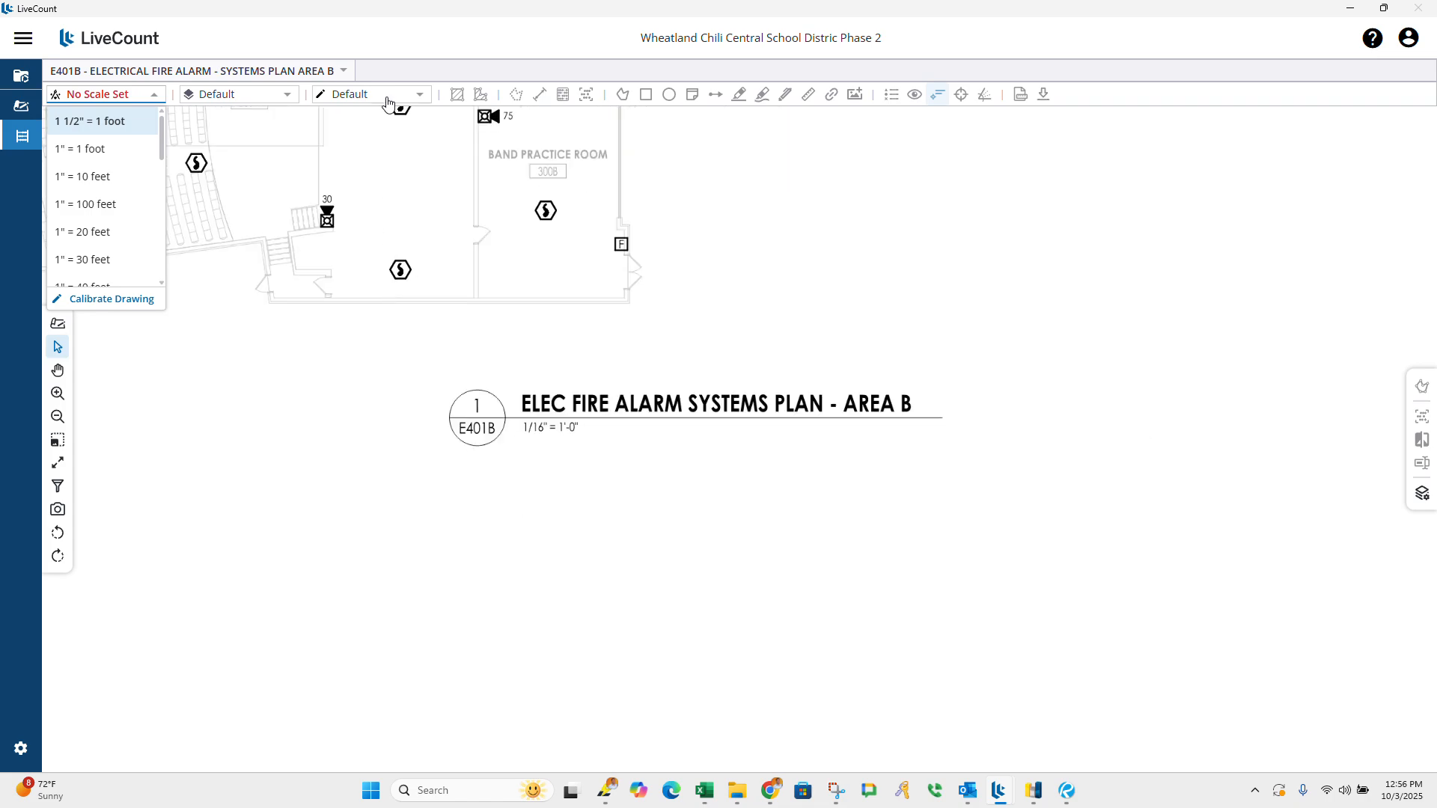
pyautogui.scroll(2, 448, 188)
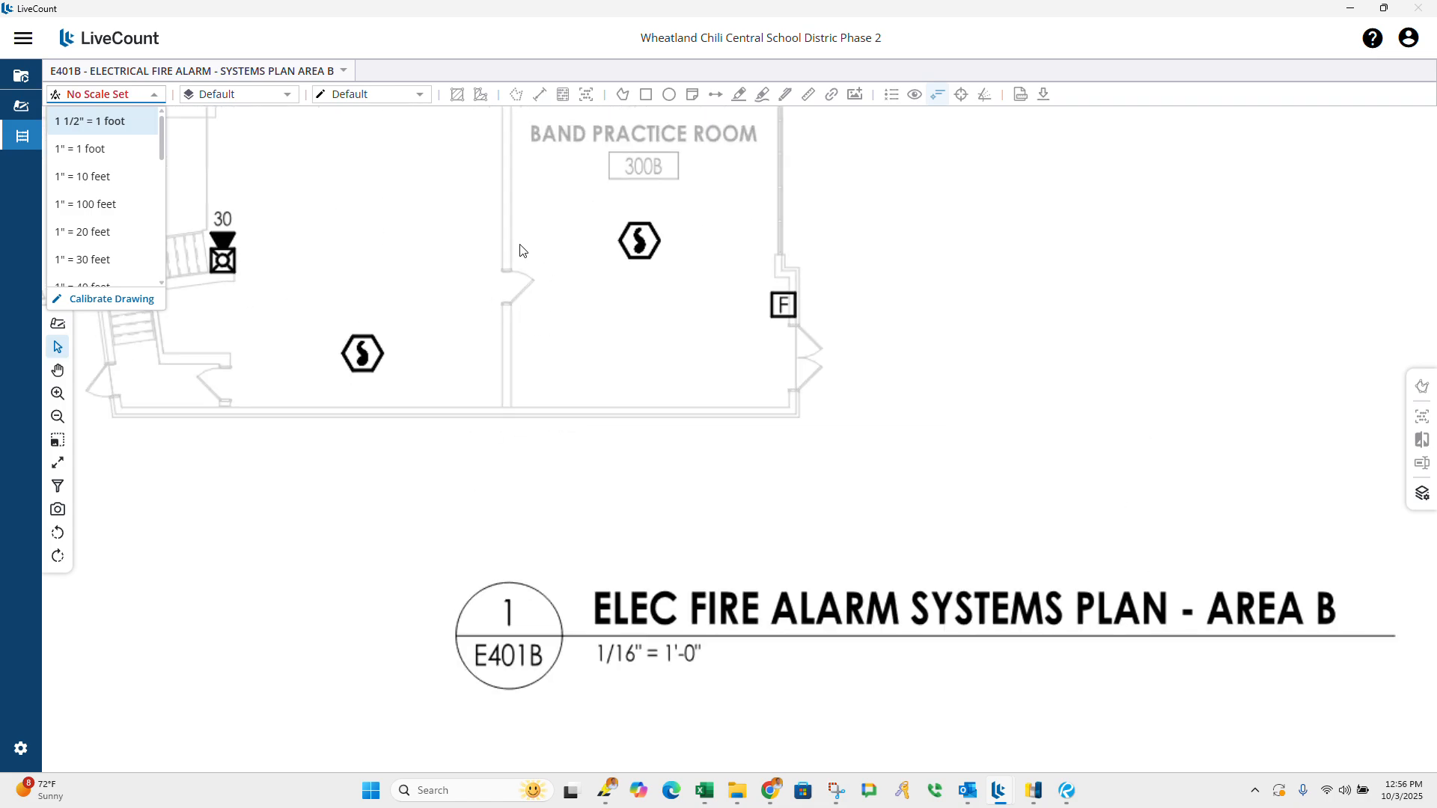
# Step: Calibrate drawing E401B by marking the door opening between the Stage and Band Practice Room as 3 feet
pyautogui.click(68, 302)
pyautogui.scroll(3, 515, 281)
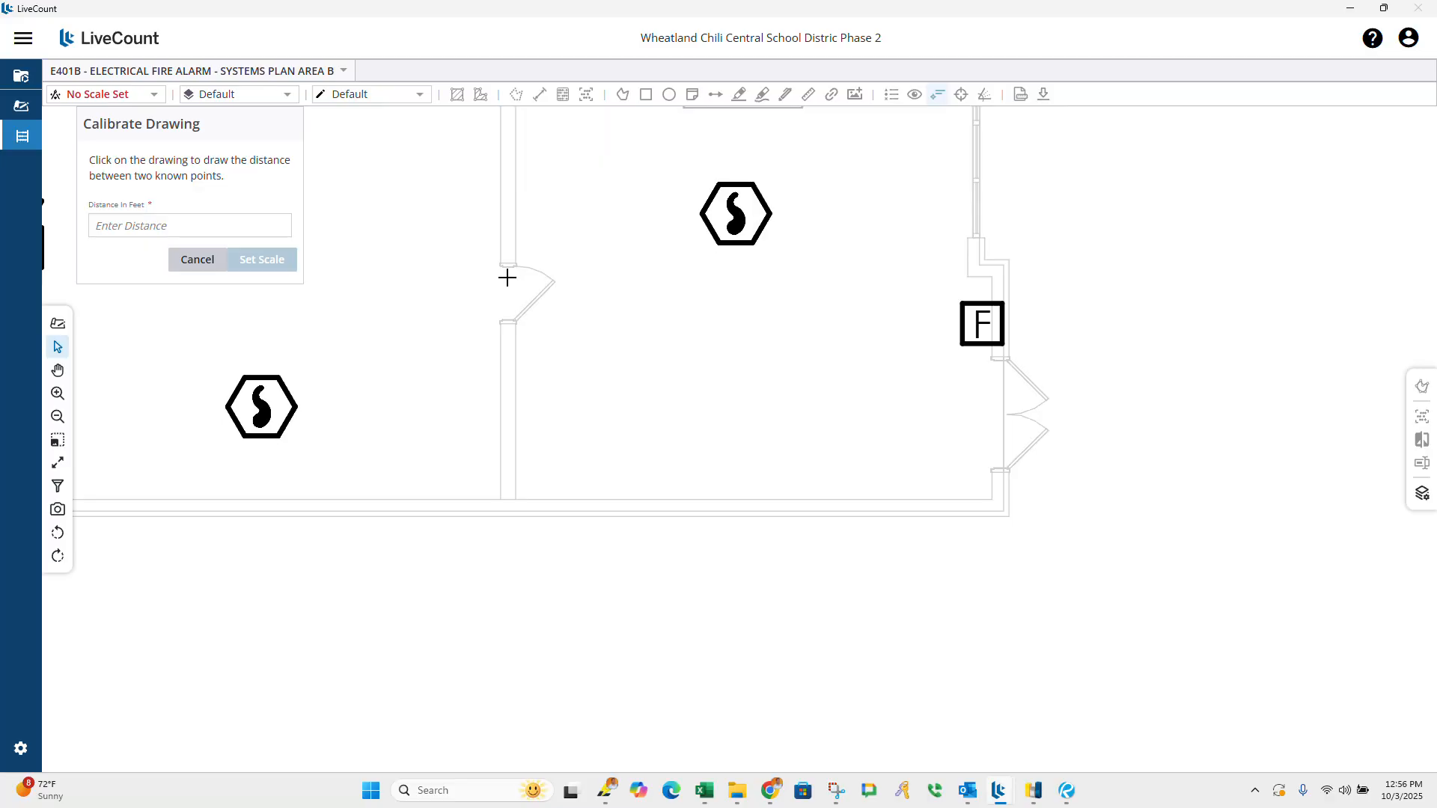
pyautogui.moveTo(507, 267); pyautogui.dragTo(506, 320)
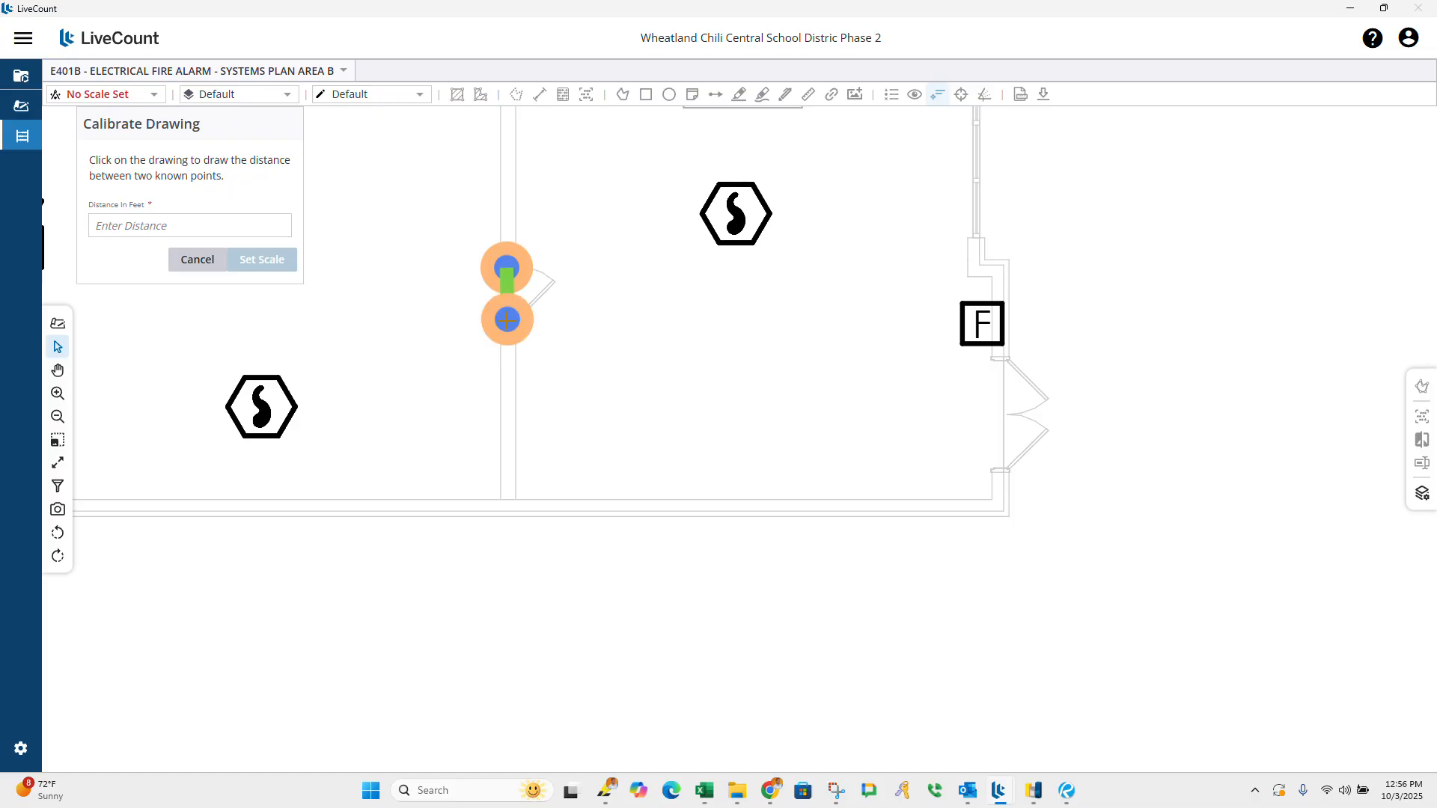
pyautogui.click(212, 225)
pyautogui.write('3')
pyautogui.click(258, 262)
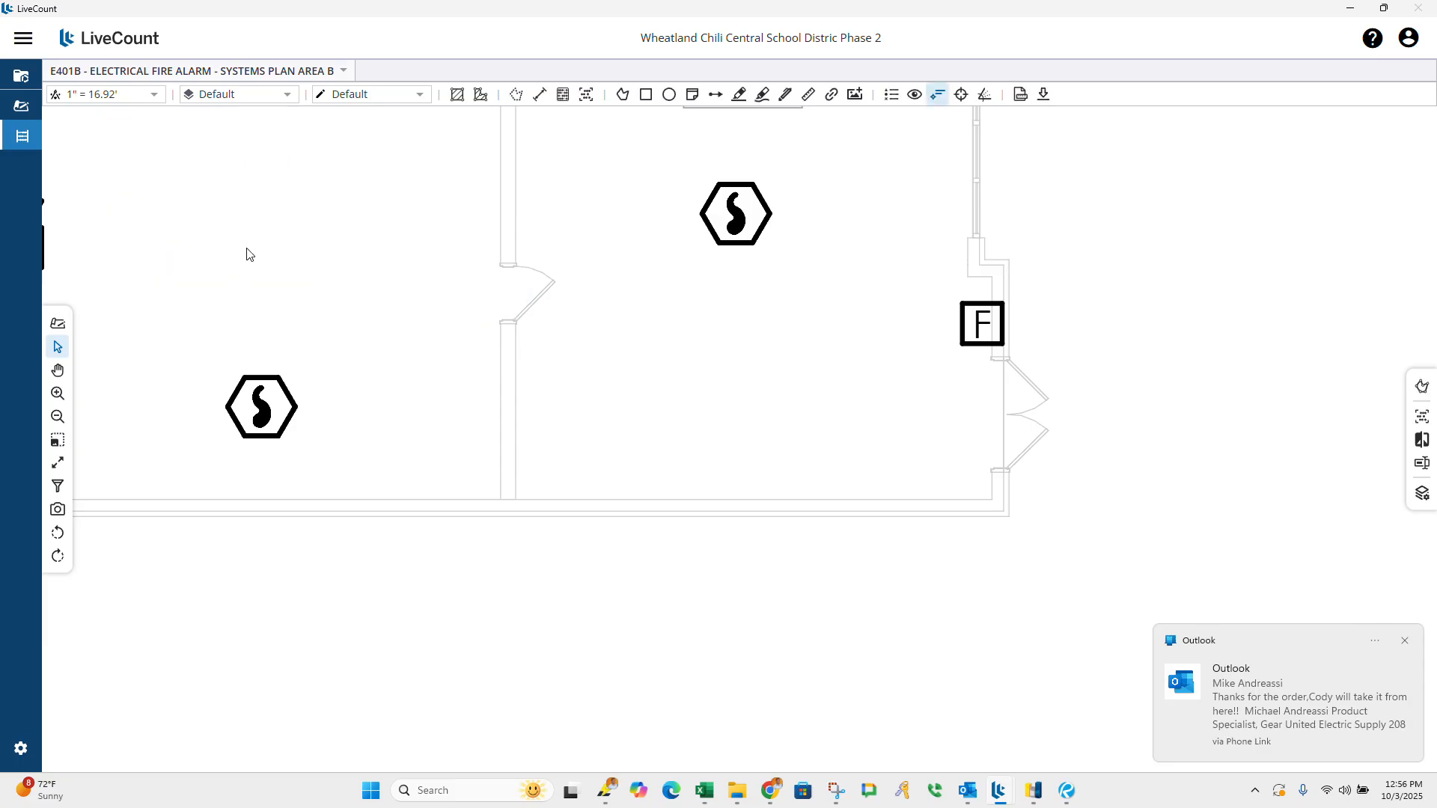
# Step: Review the available scale options, then recalibrate E401B with a closer two-point pick across the same door opening at 3 feet
pyautogui.scroll(-2, 677, 379)
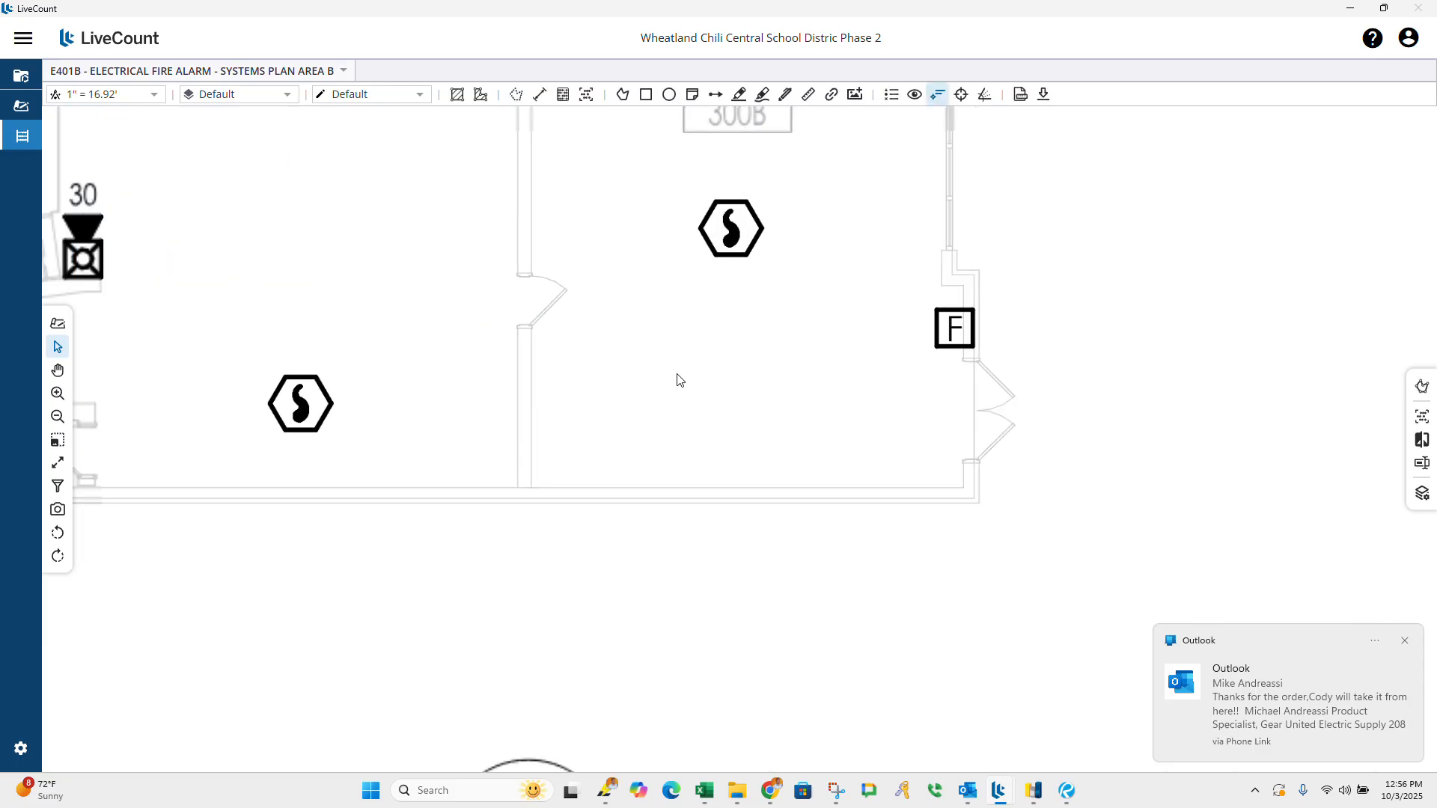
pyautogui.click(128, 101)
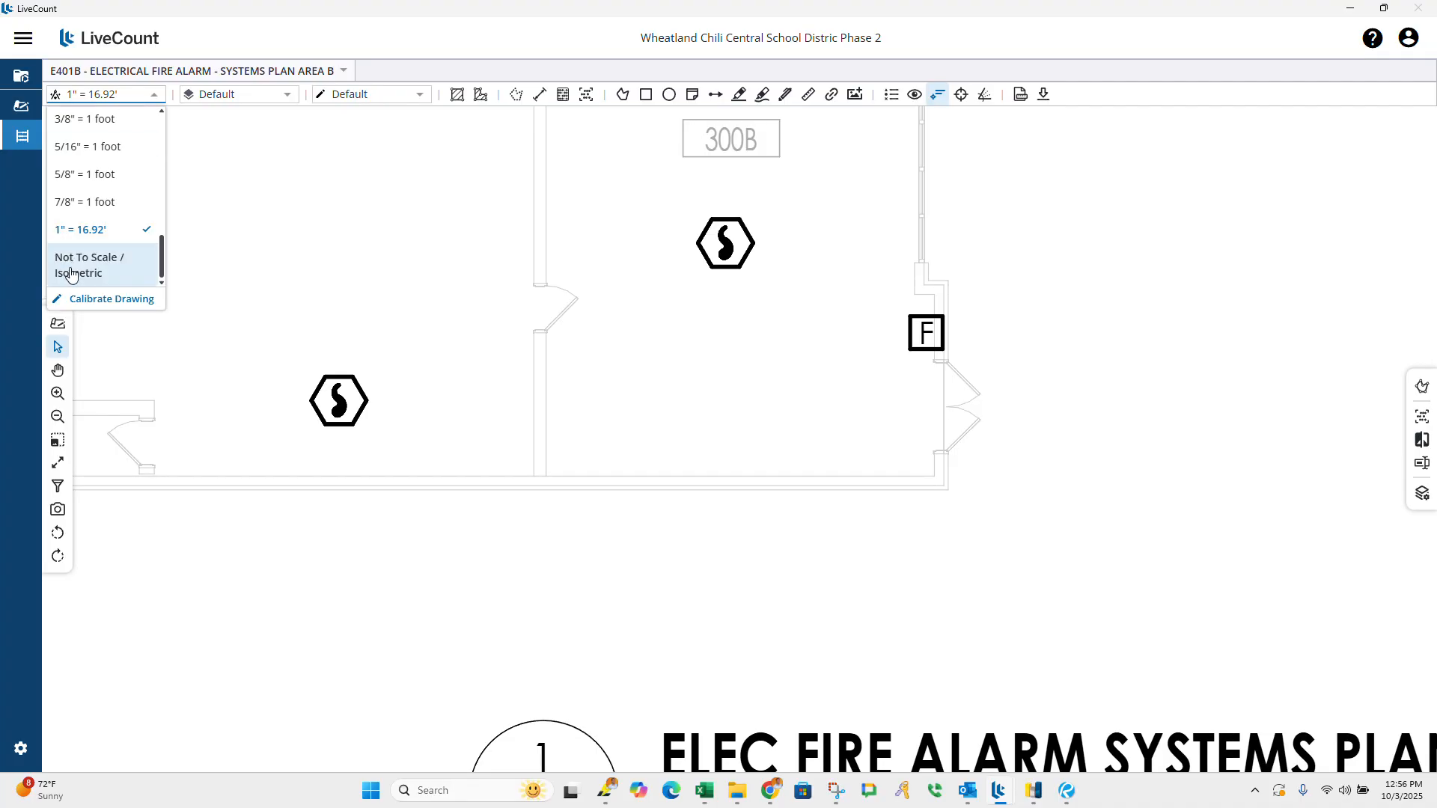
pyautogui.scroll(-2, 481, 311)
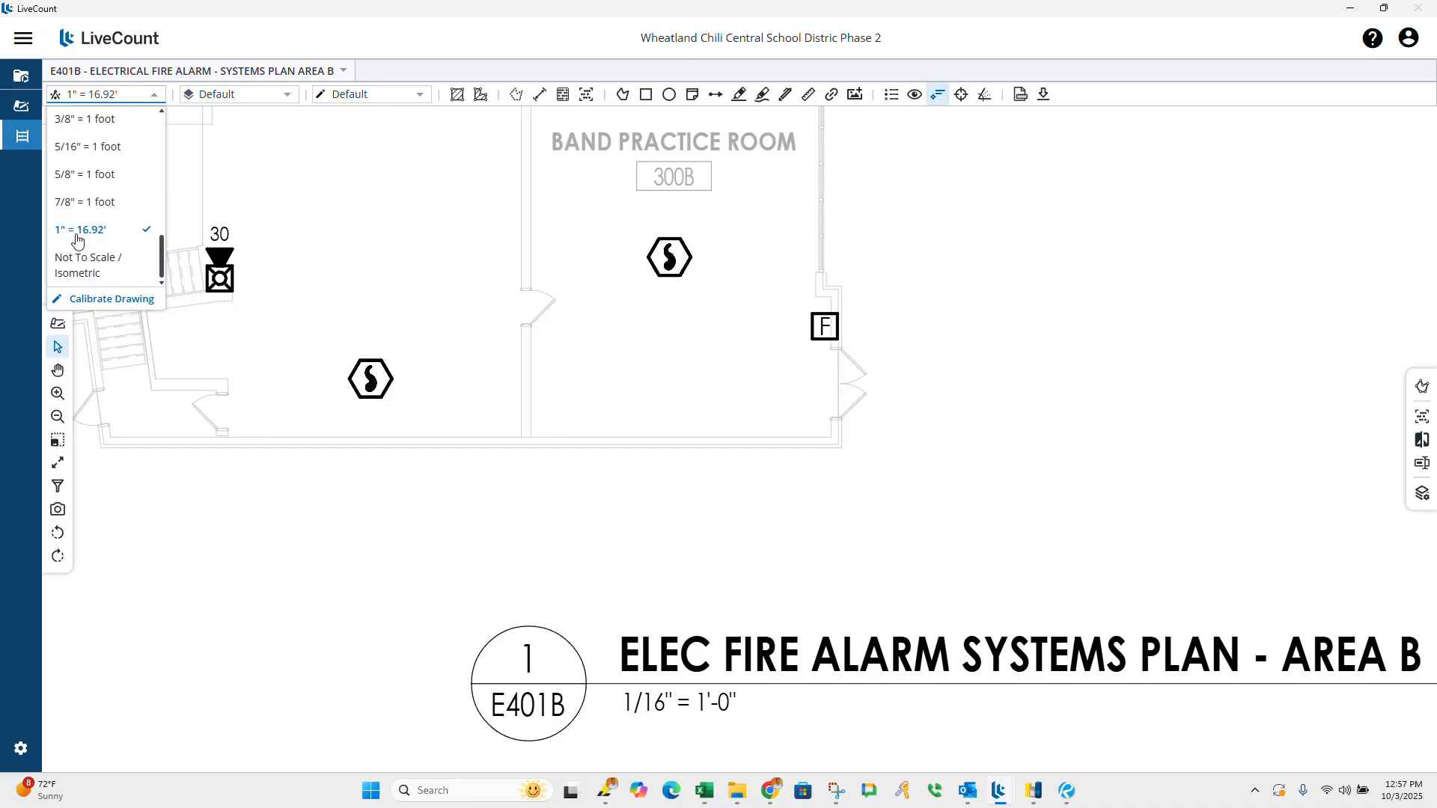
pyautogui.click(84, 299)
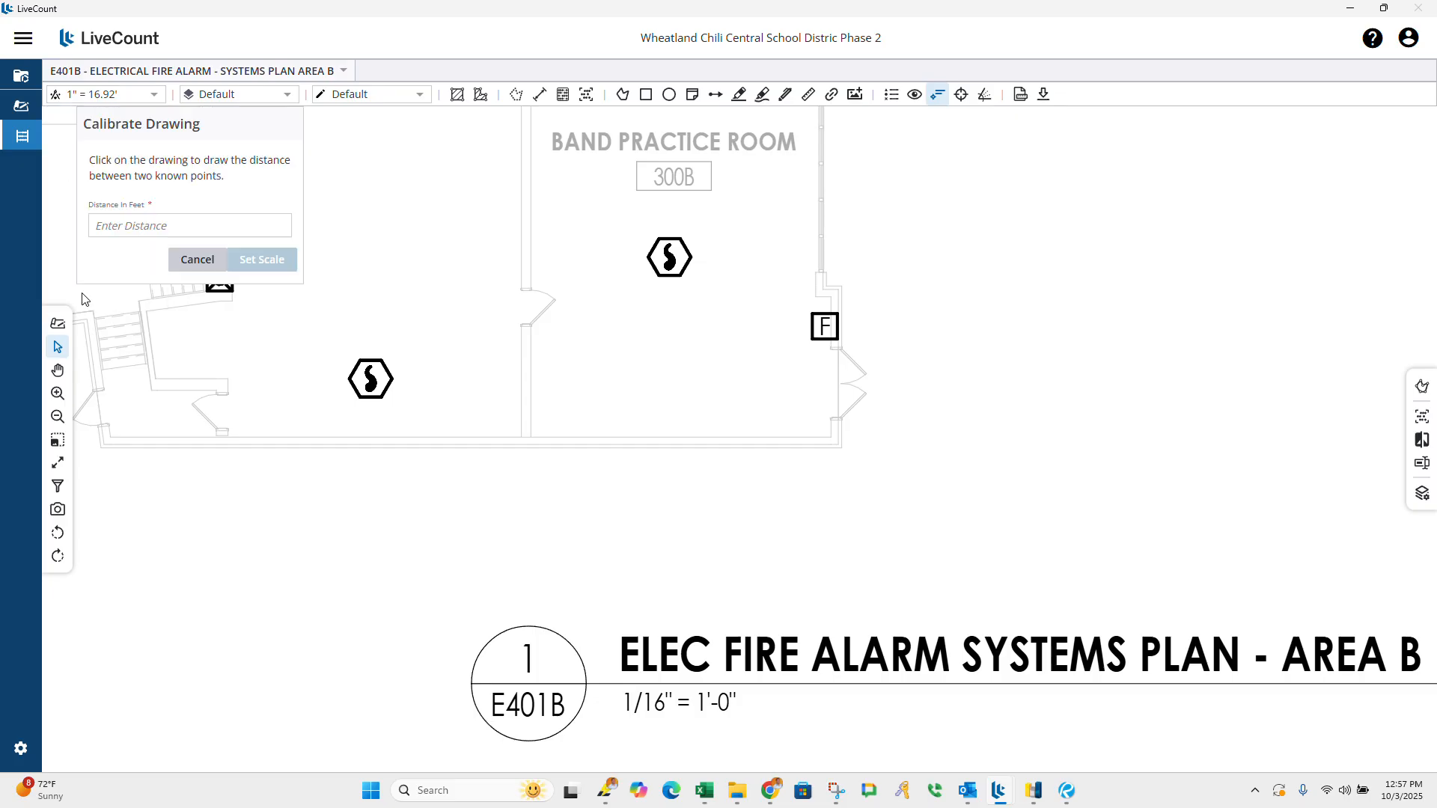
pyautogui.click(221, 225)
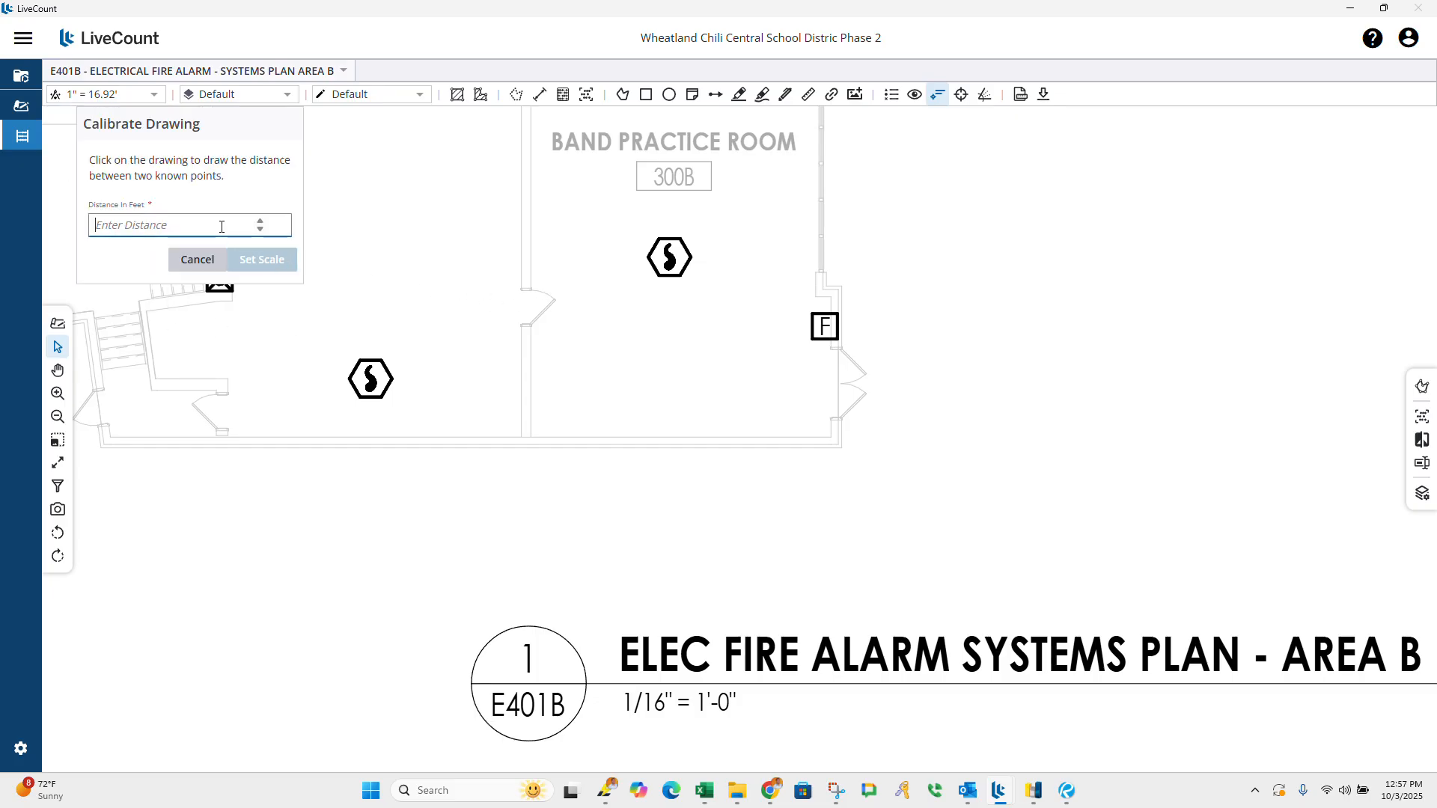
pyautogui.write('3')
pyautogui.scroll(5, 577, 324)
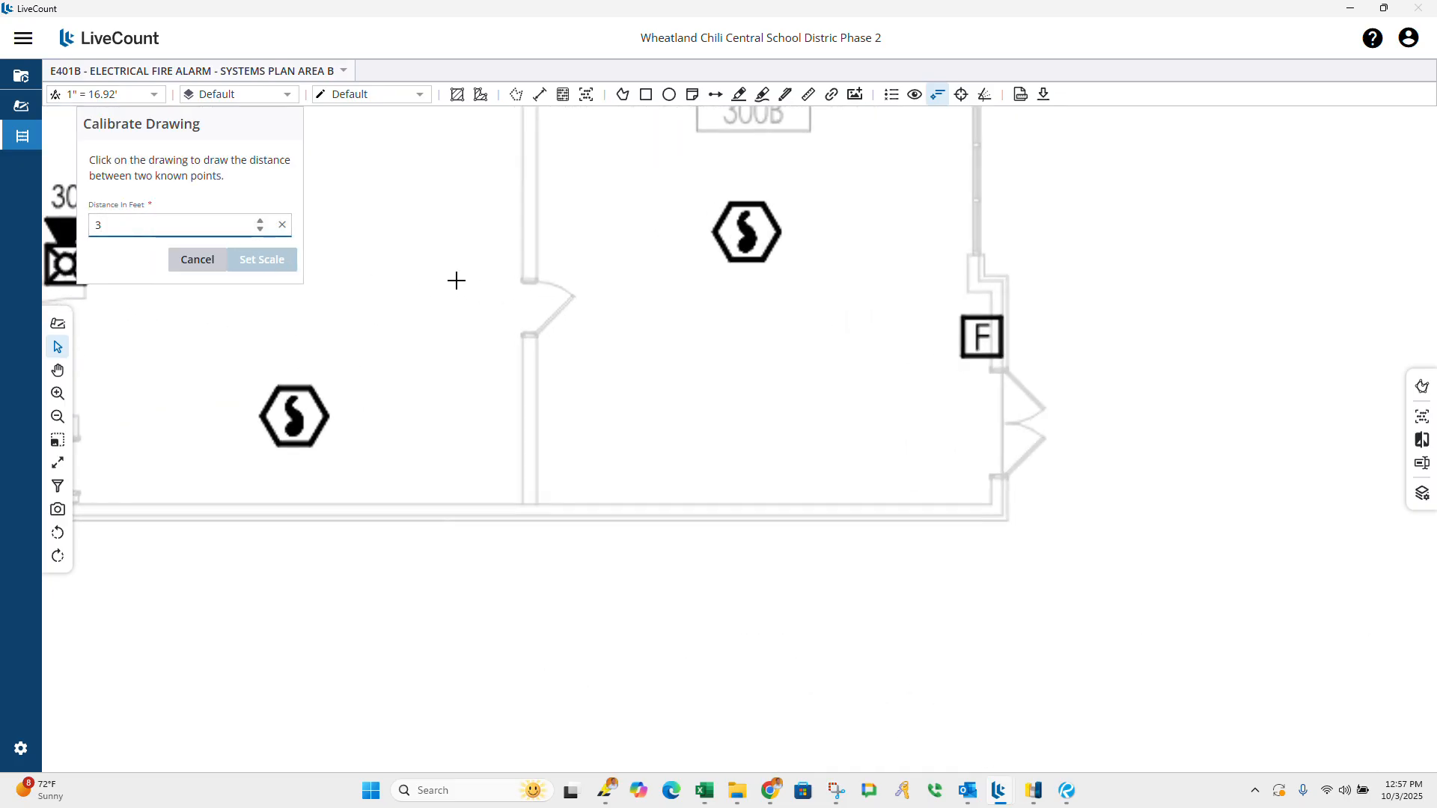
pyautogui.scroll(3, 459, 318)
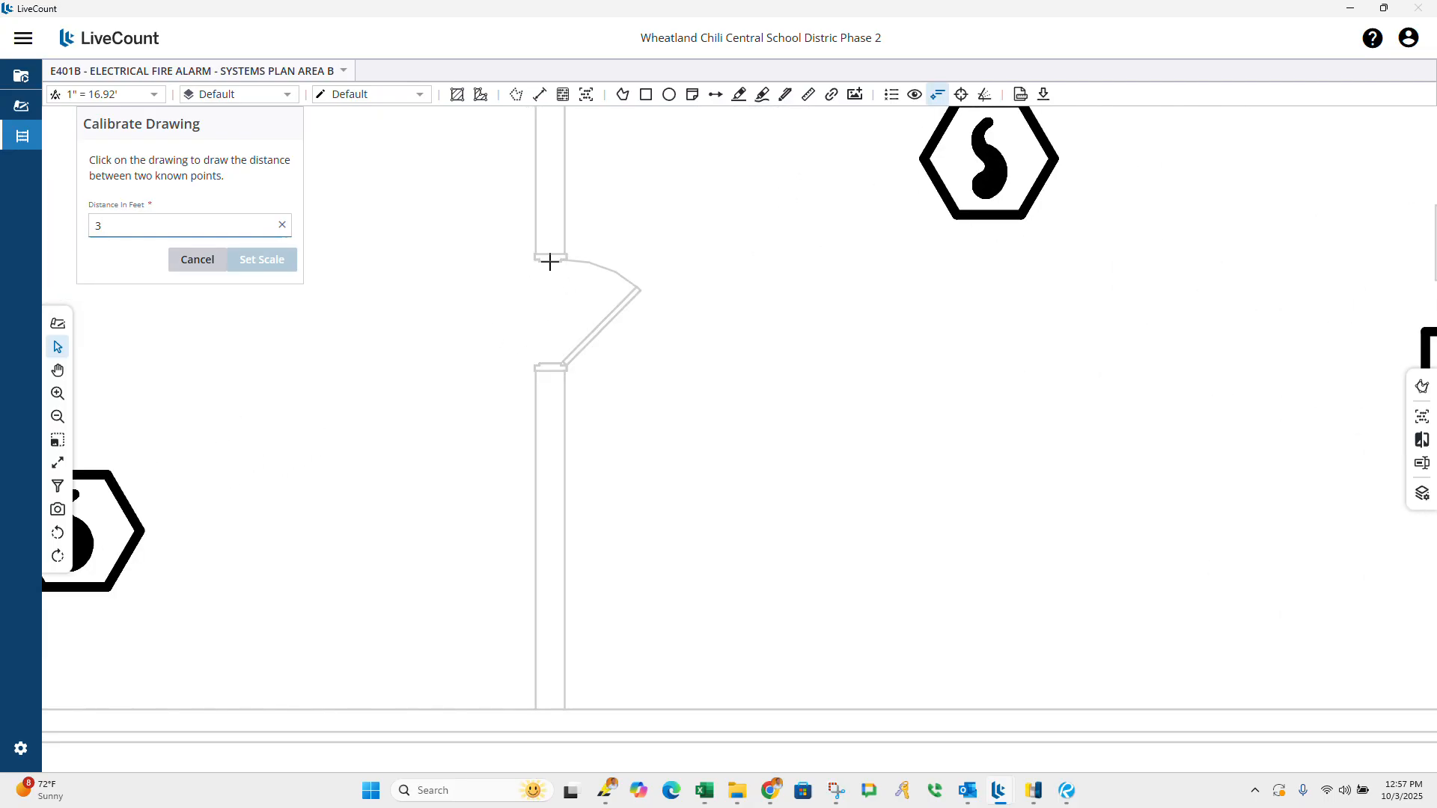
pyautogui.moveTo(550, 262); pyautogui.dragTo(549, 363)
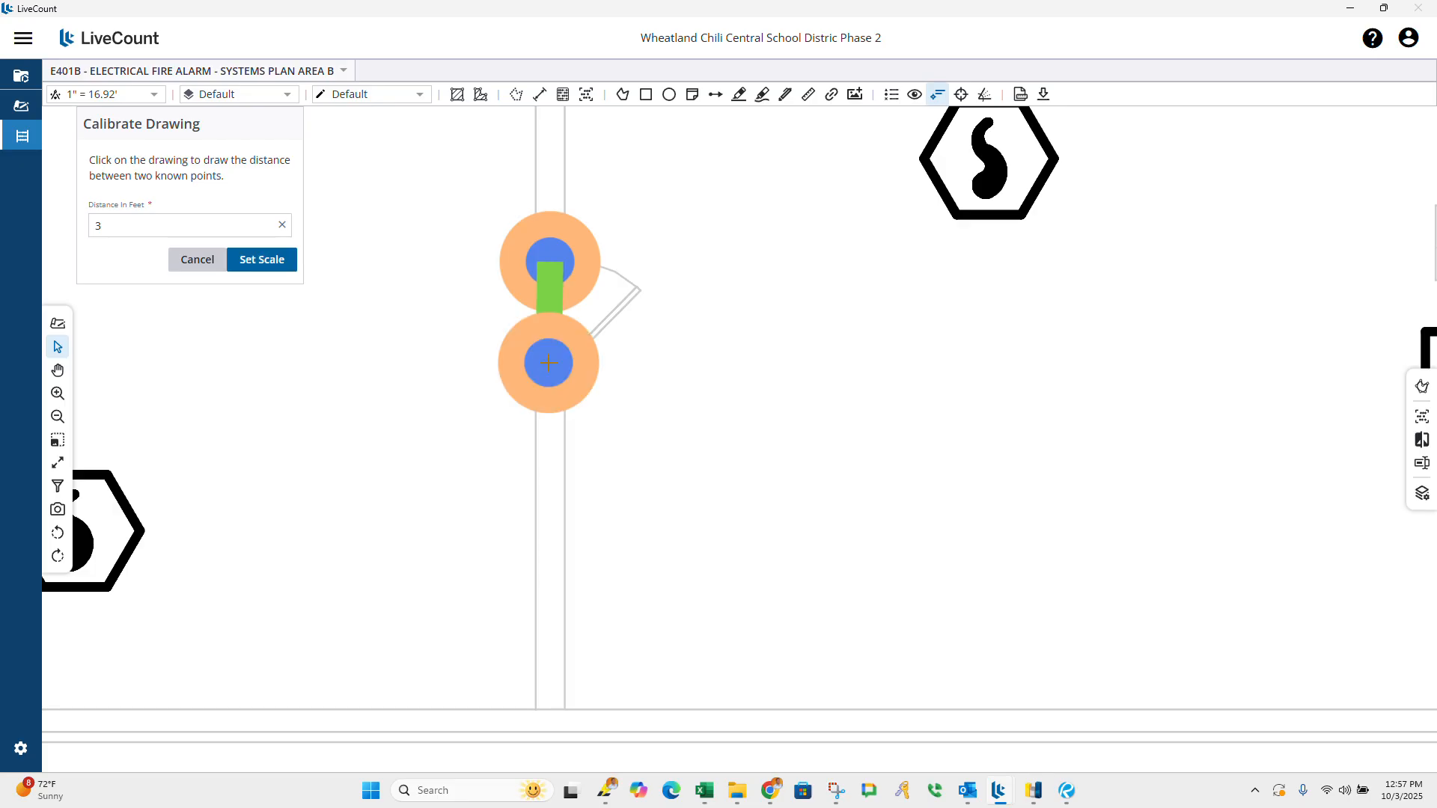
pyautogui.click(287, 262)
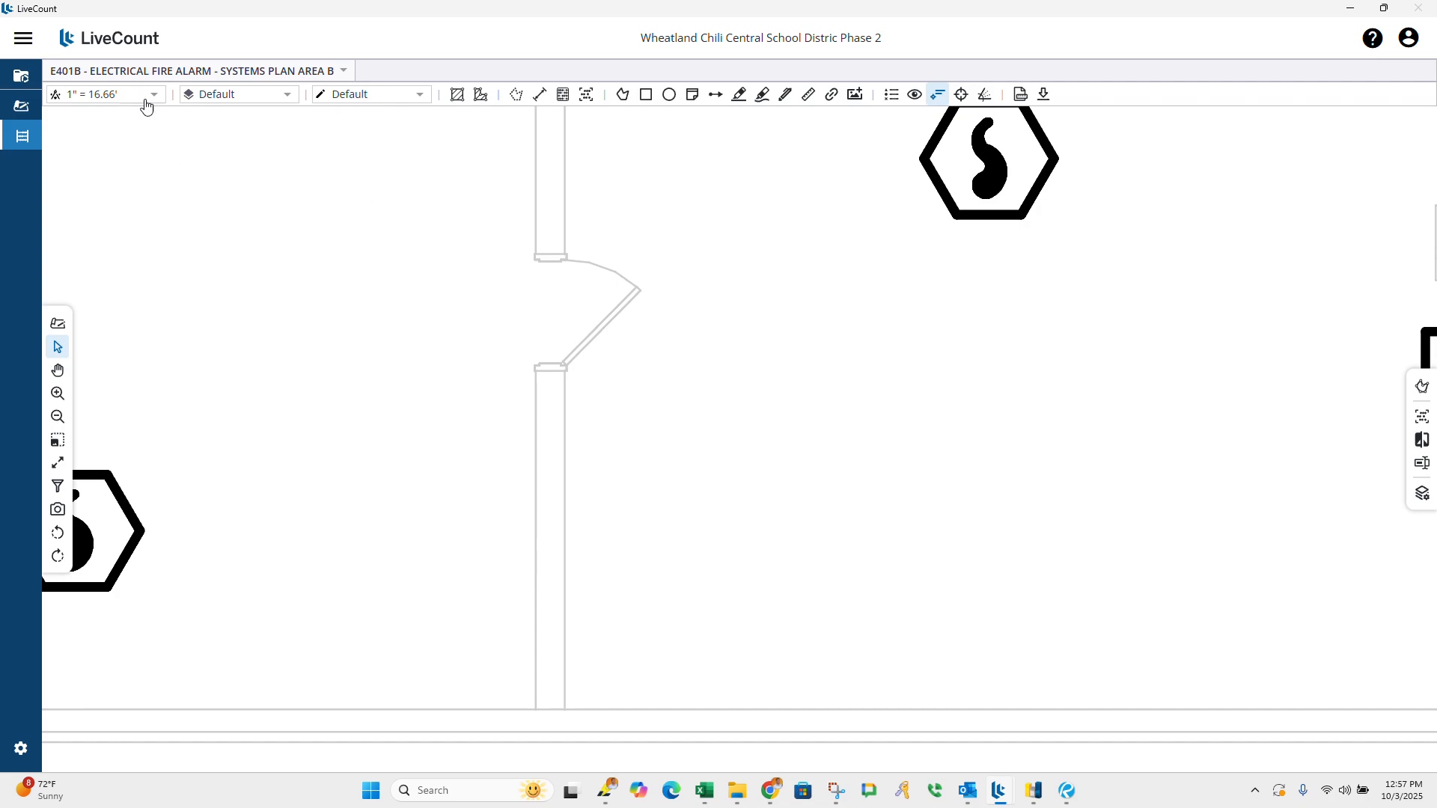
# Step: Set E401B's scale to 1/16" = 1 foot and check it by measuring the door opening into the Band Practice Room
pyautogui.scroll(-5, 449, 416)
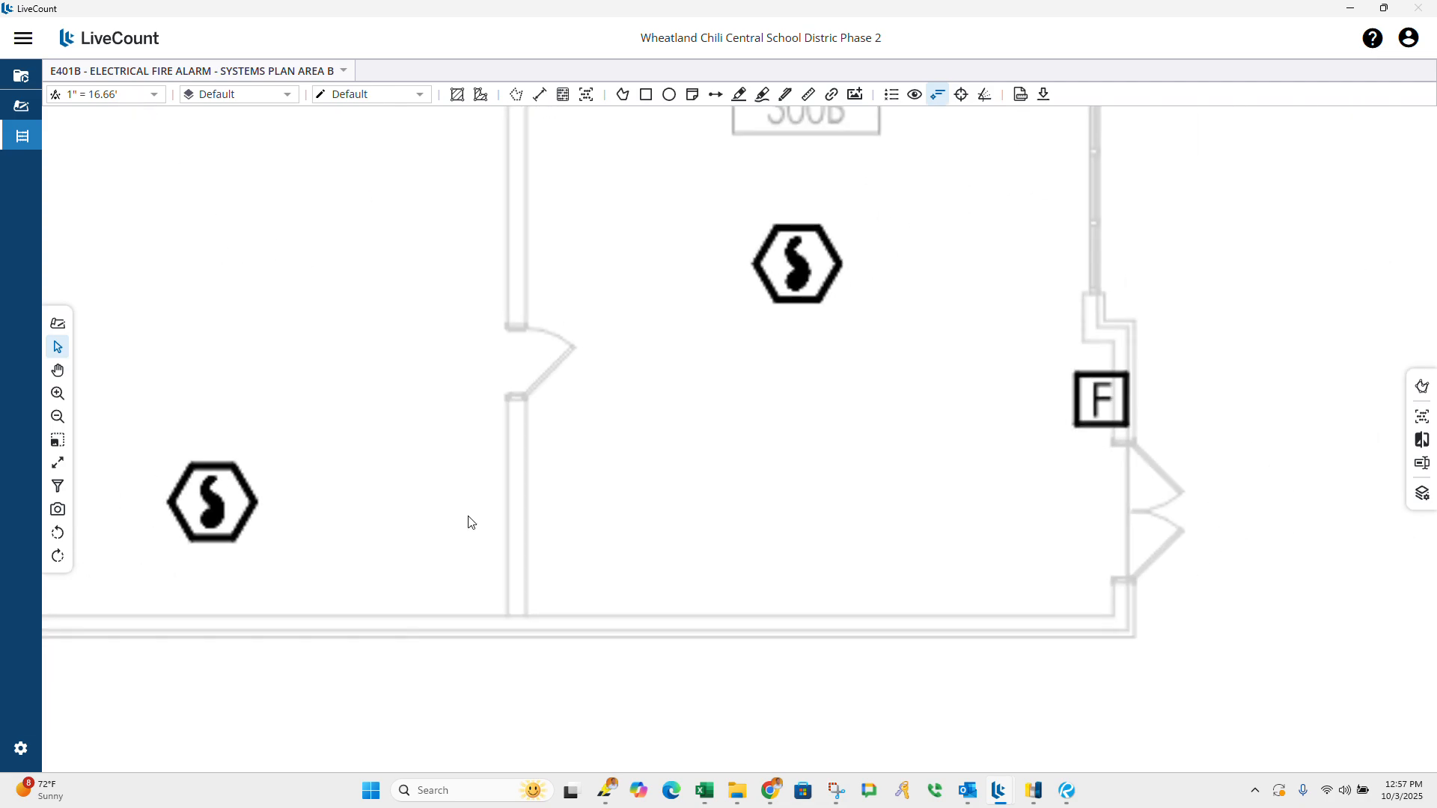
pyautogui.scroll(-4, 960, 641)
pyautogui.scroll(4, 928, 696)
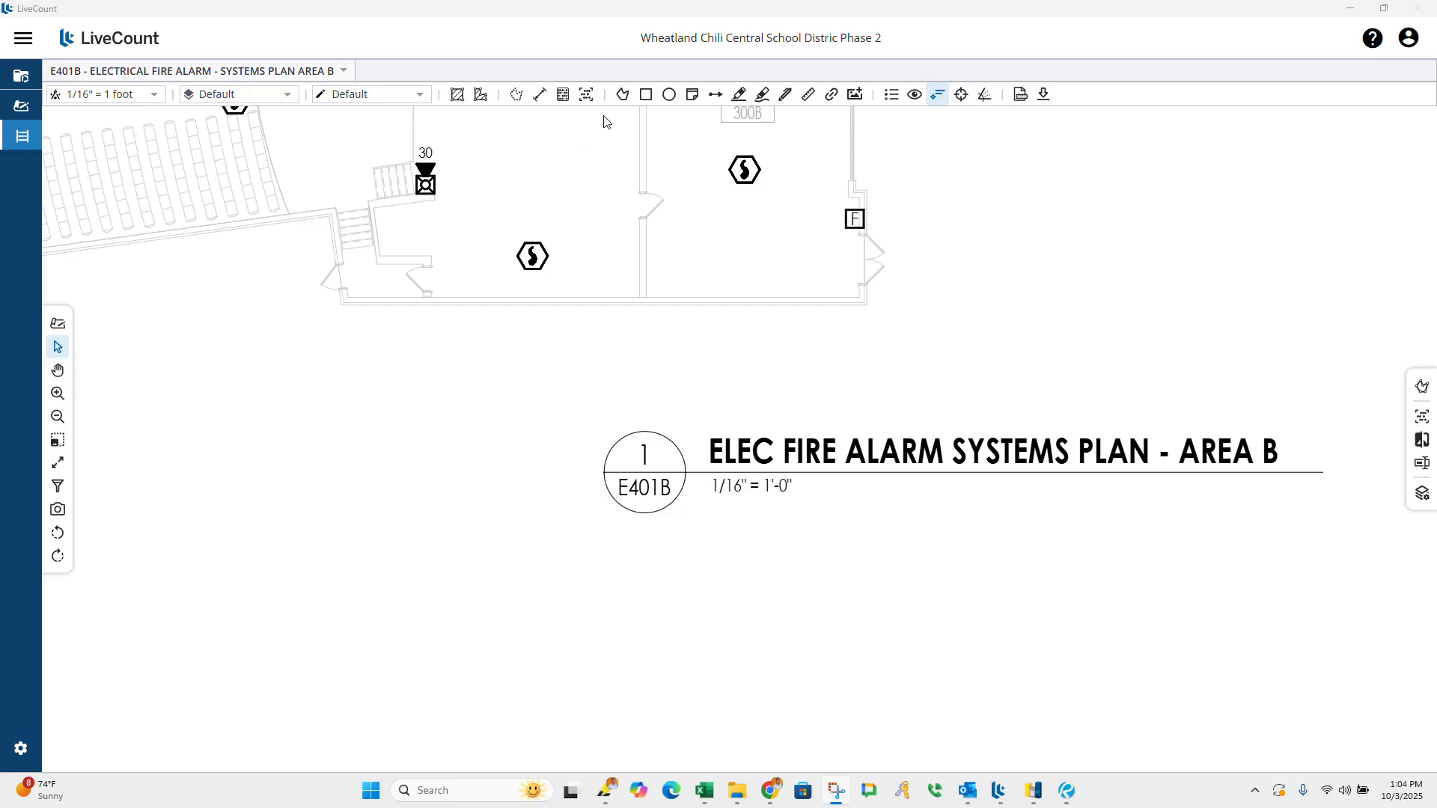
pyautogui.click(539, 94)
pyautogui.scroll(1, 639, 208)
pyautogui.scroll(3, 639, 207)
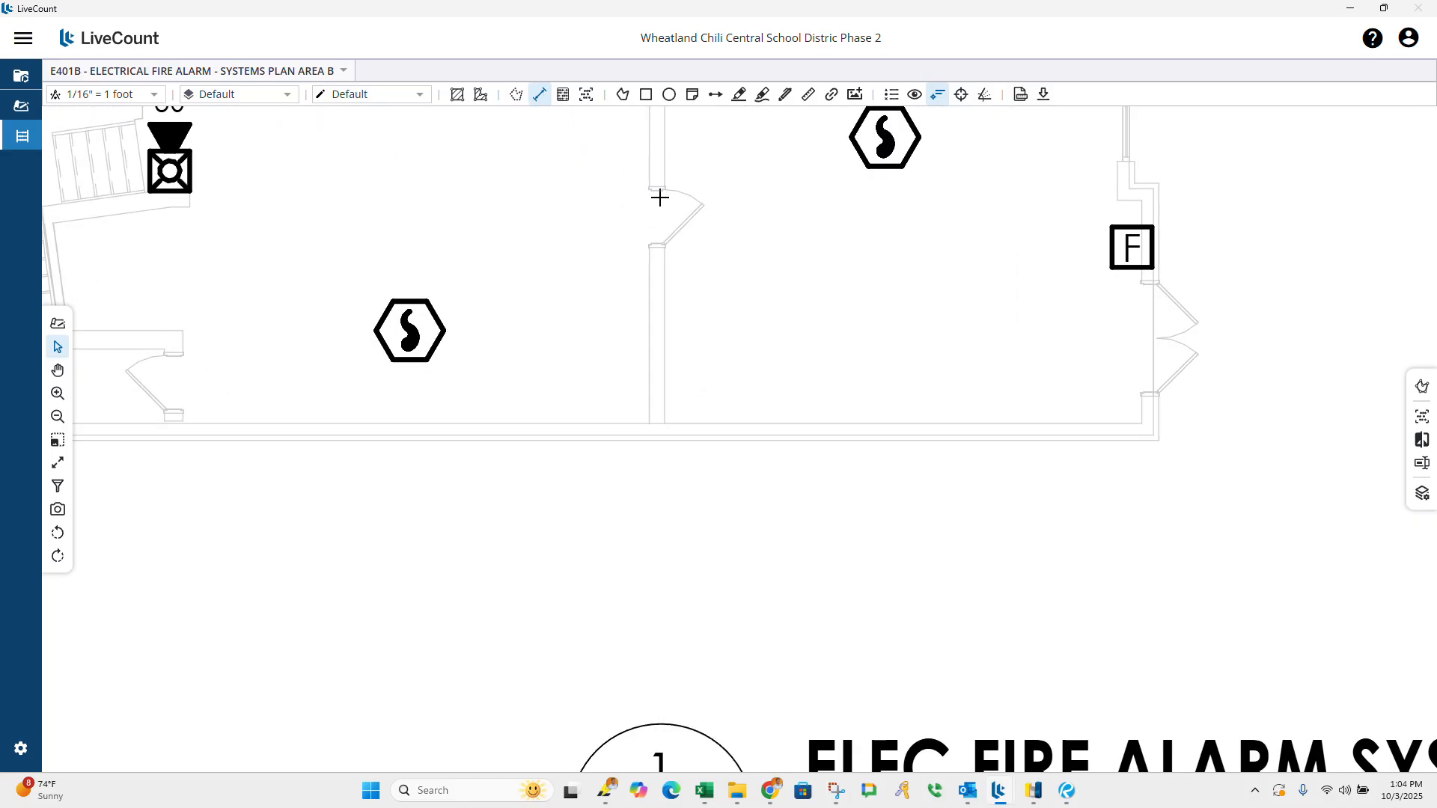
pyautogui.click(657, 191)
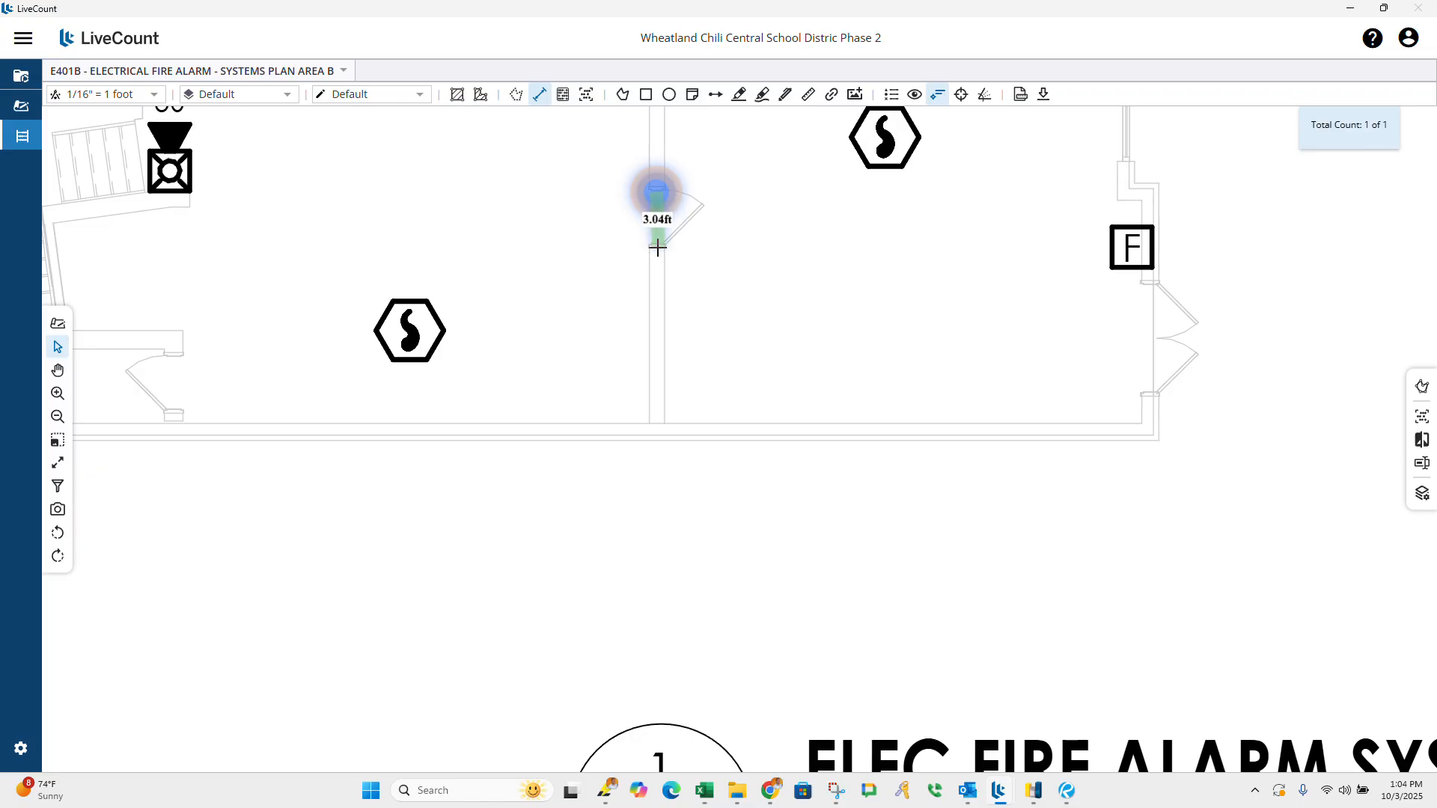
pyautogui.rightClick(657, 246)
pyautogui.click(689, 307)
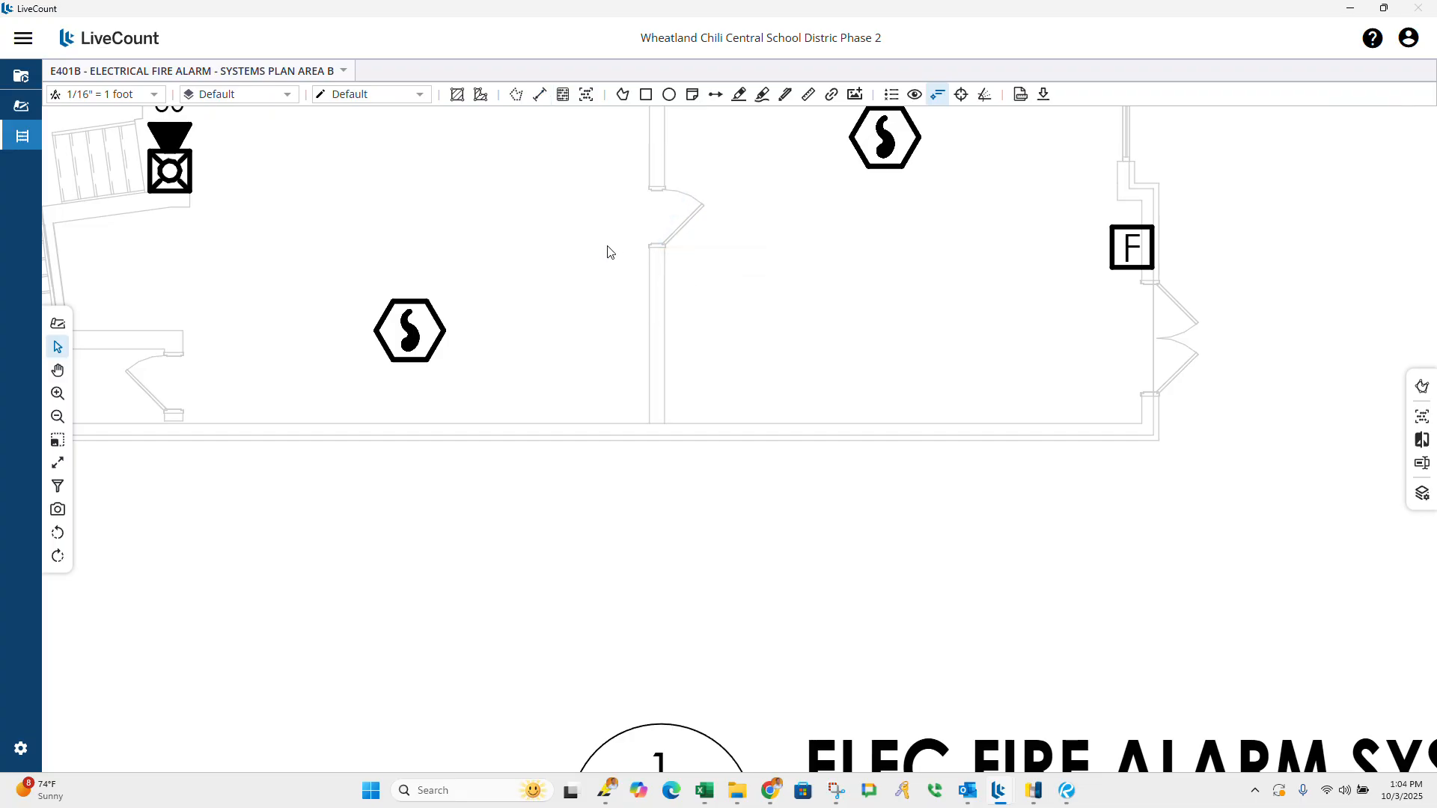
# Step: Switch to drawing MHS E100 - Electrical Demolition Plan
pyautogui.scroll(-5, 607, 252)
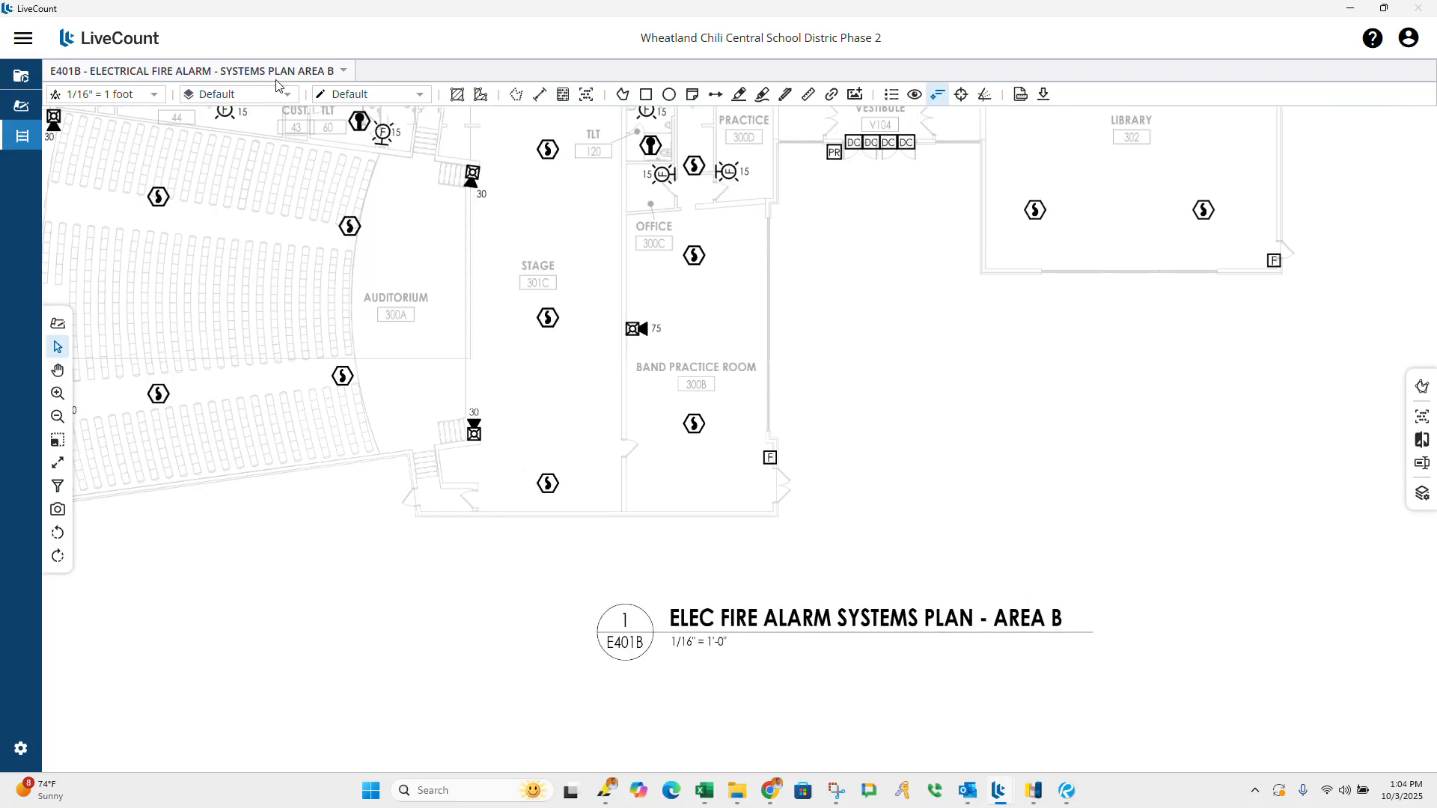
pyautogui.click(274, 72)
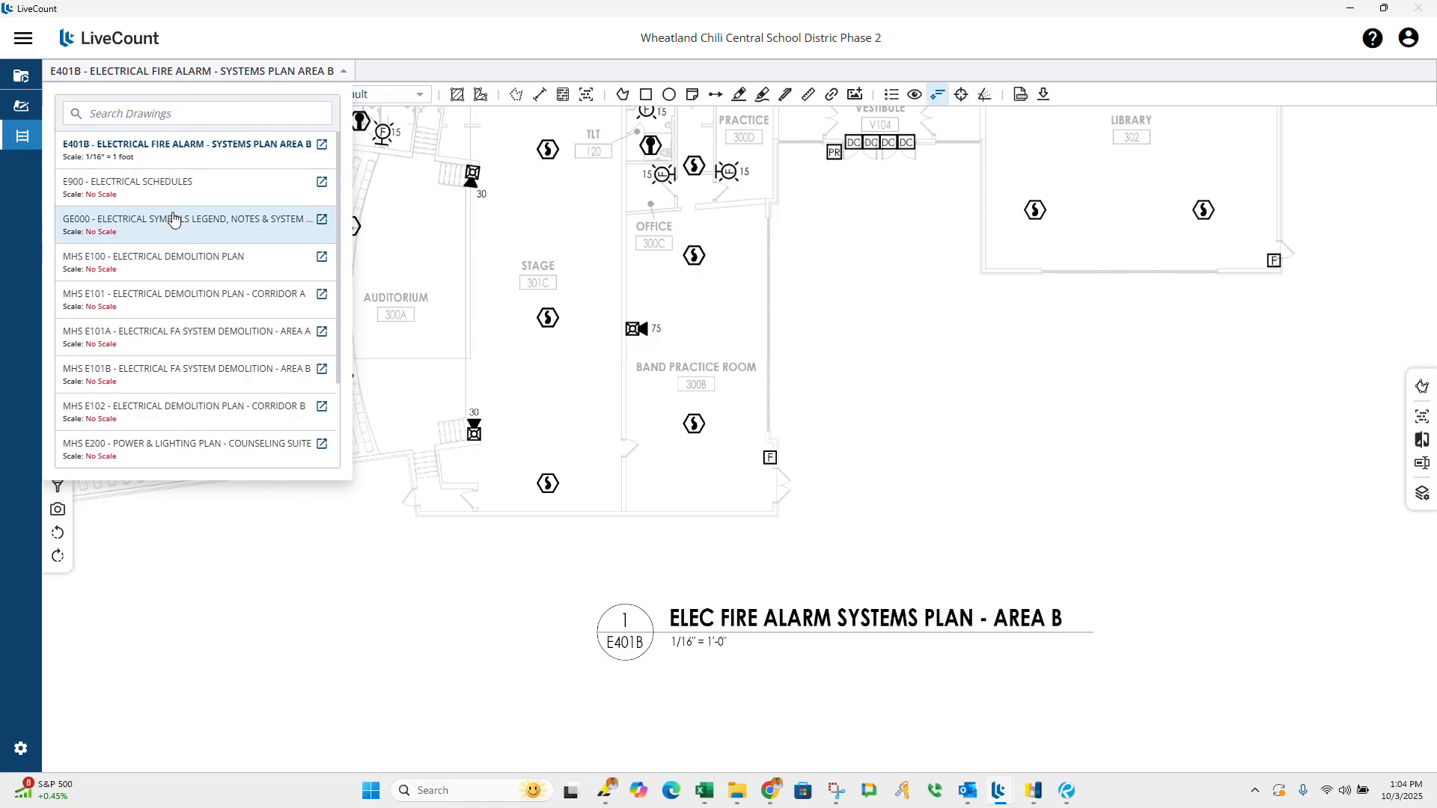
pyautogui.click(164, 258)
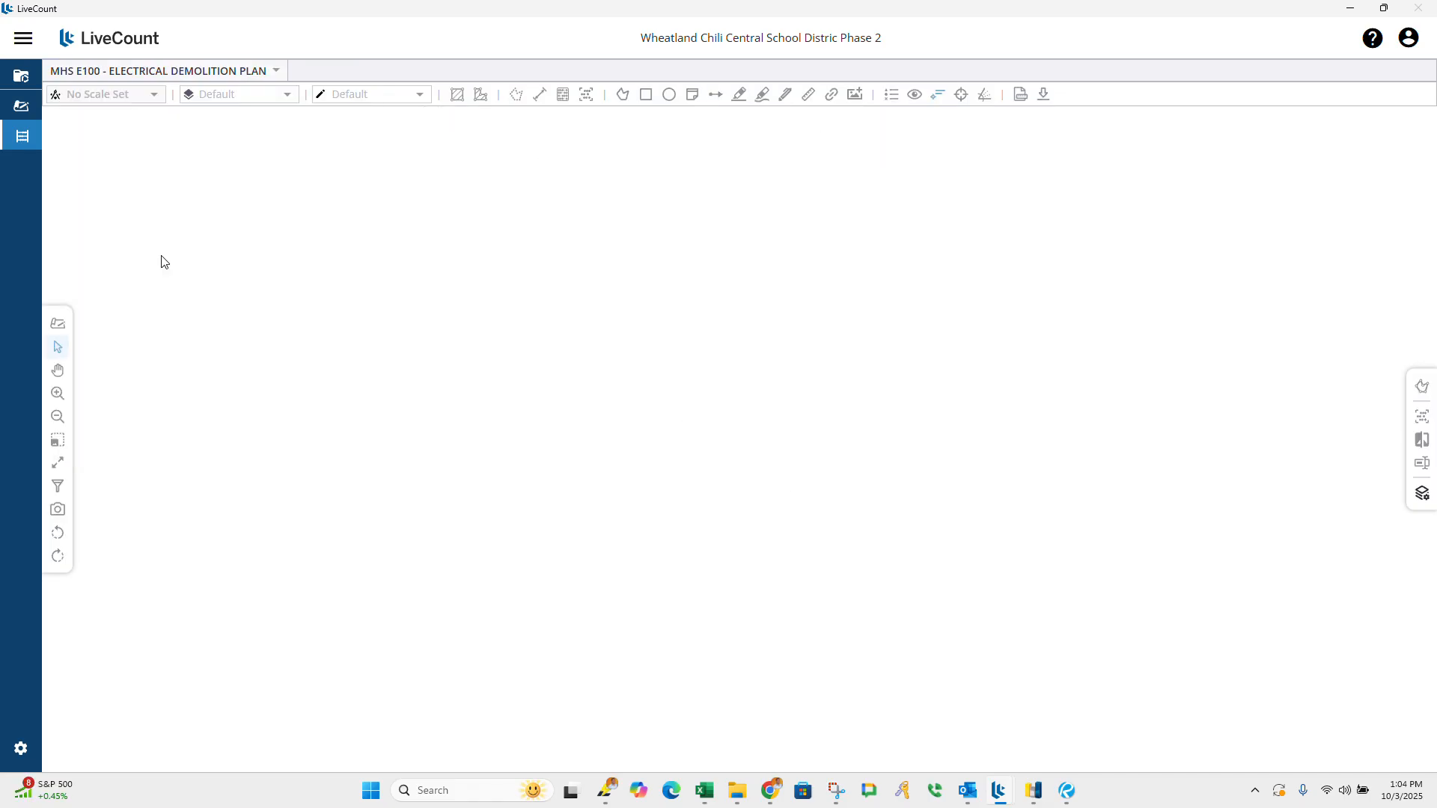
pyautogui.scroll(-3, 626, 577)
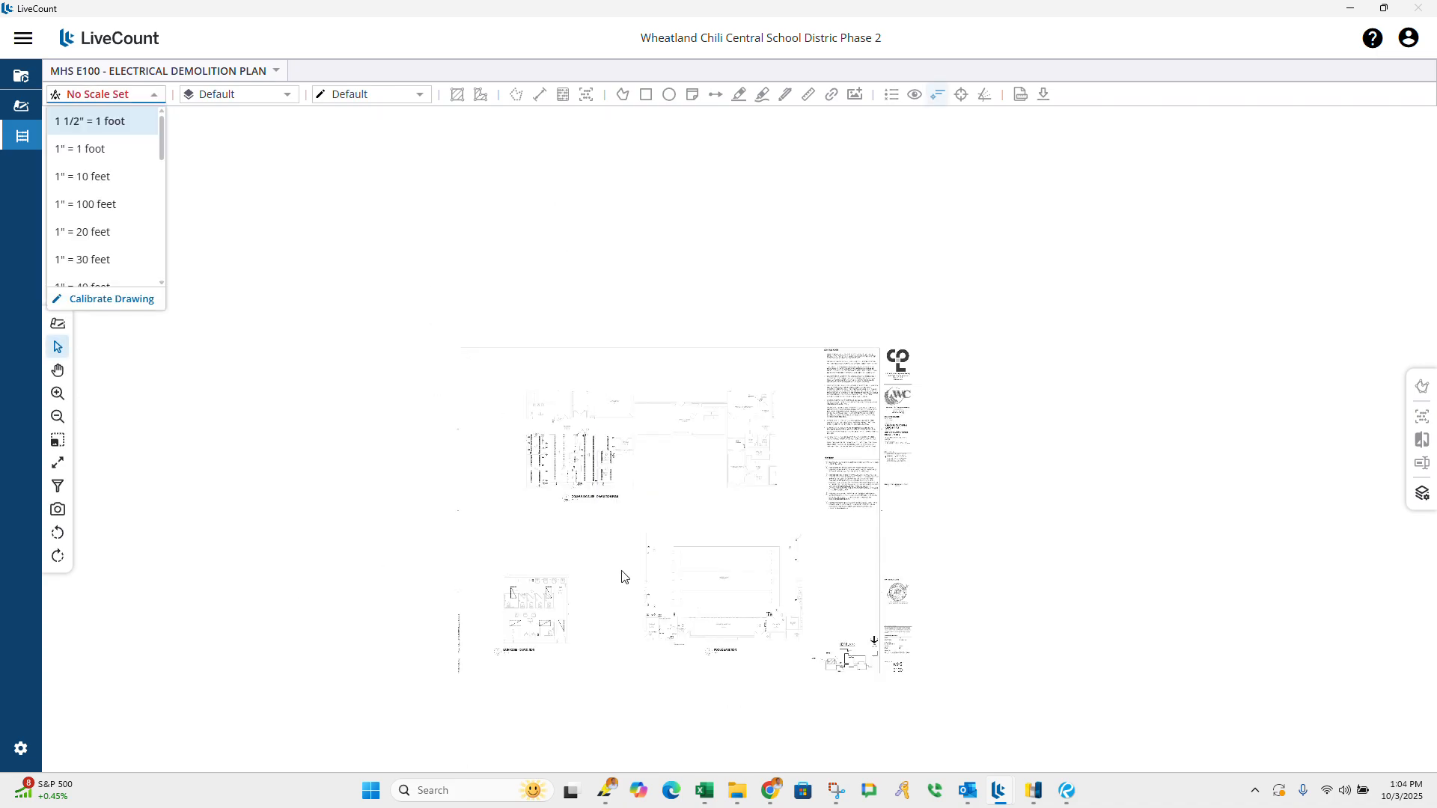
# Step: Examine the scale noted under each plan title on E100: Counseling Suite, Bathroom and Pool demolition
pyautogui.scroll(6, 609, 592)
pyautogui.scroll(-5, 583, 489)
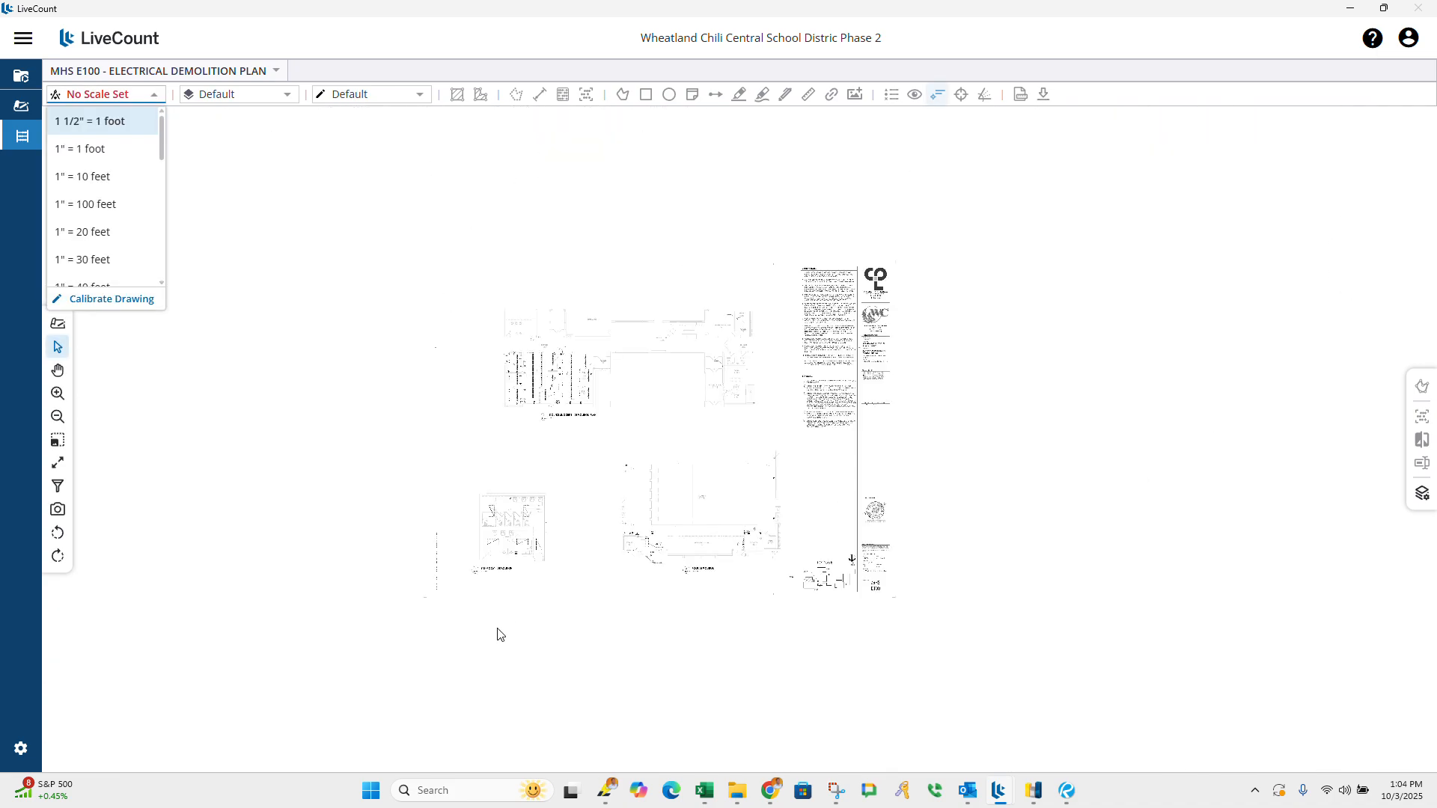
pyautogui.scroll(6, 498, 621)
pyautogui.scroll(-1, 501, 610)
pyautogui.scroll(-5, 505, 606)
pyautogui.scroll(5, 793, 571)
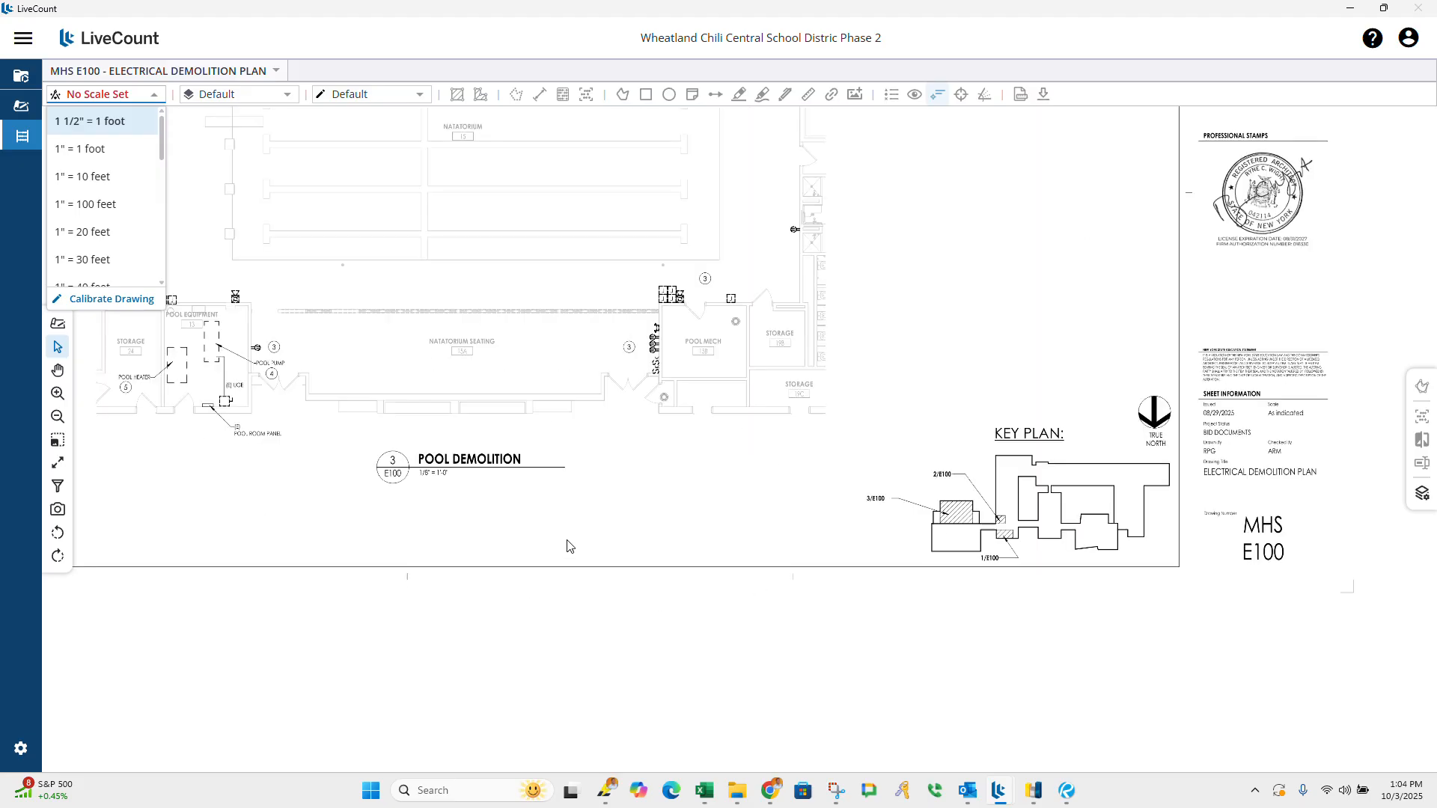
pyautogui.scroll(-5, 565, 539)
pyautogui.scroll(4, 565, 539)
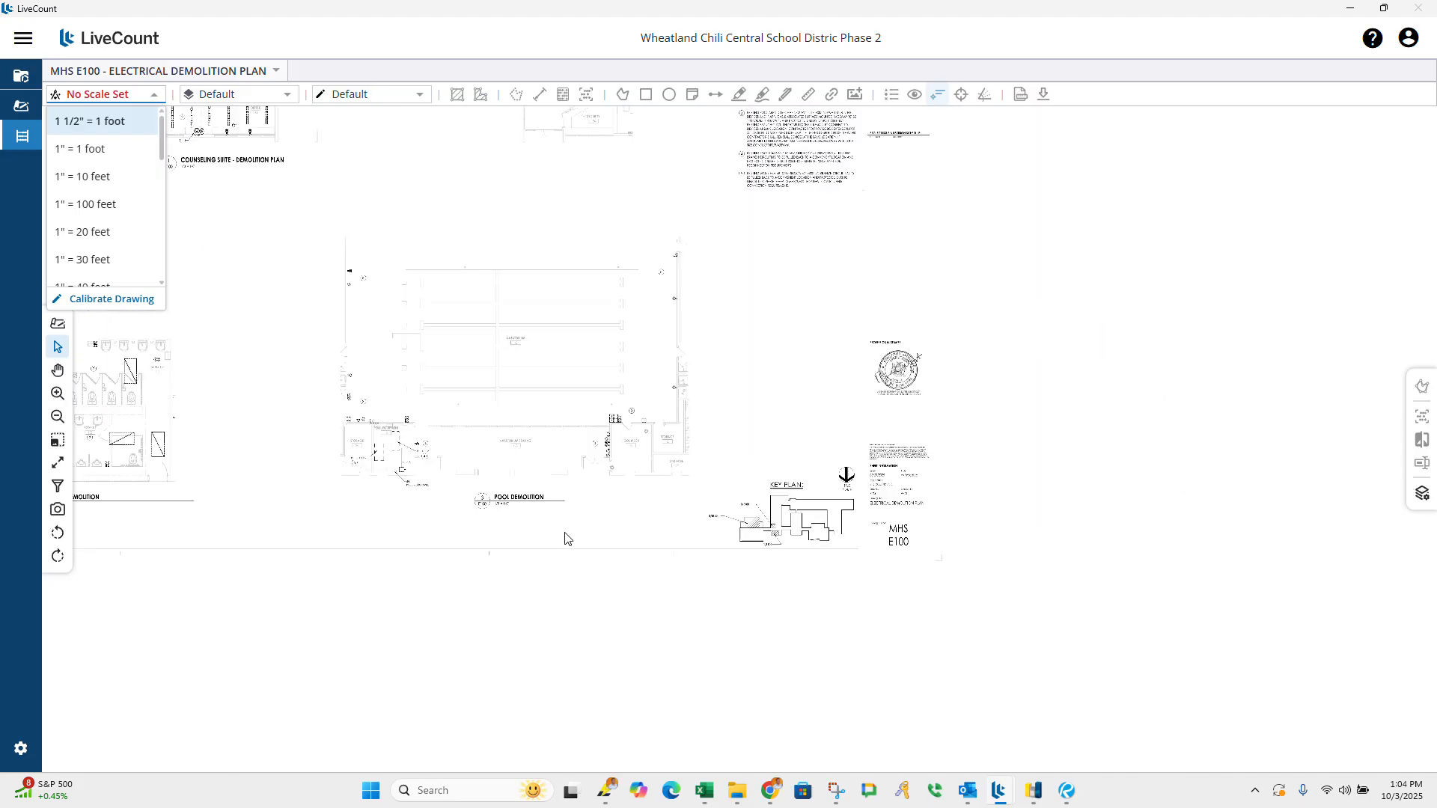
pyautogui.scroll(-5, 565, 538)
pyautogui.scroll(5, 404, 378)
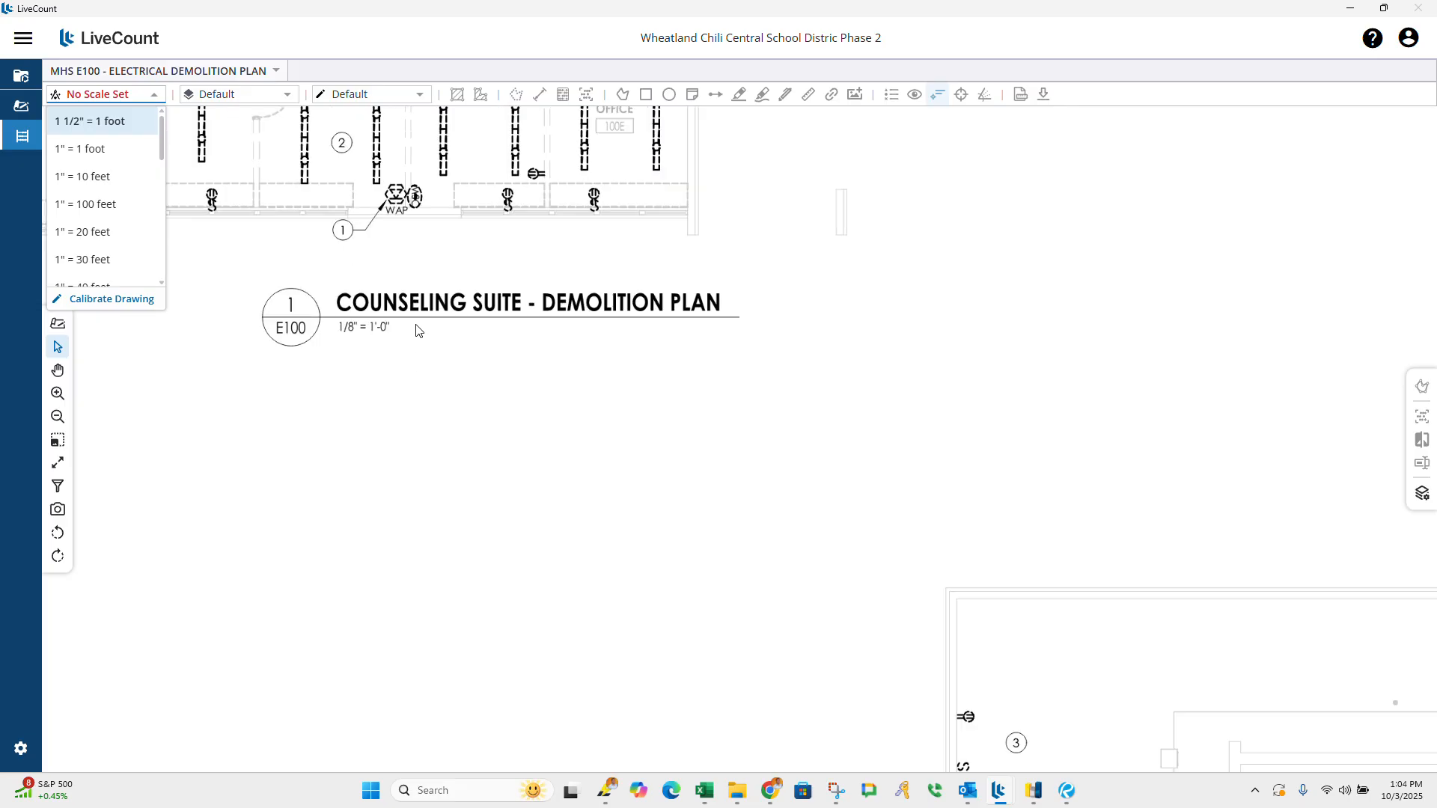
pyautogui.scroll(-5, 417, 338)
pyautogui.scroll(5, 349, 504)
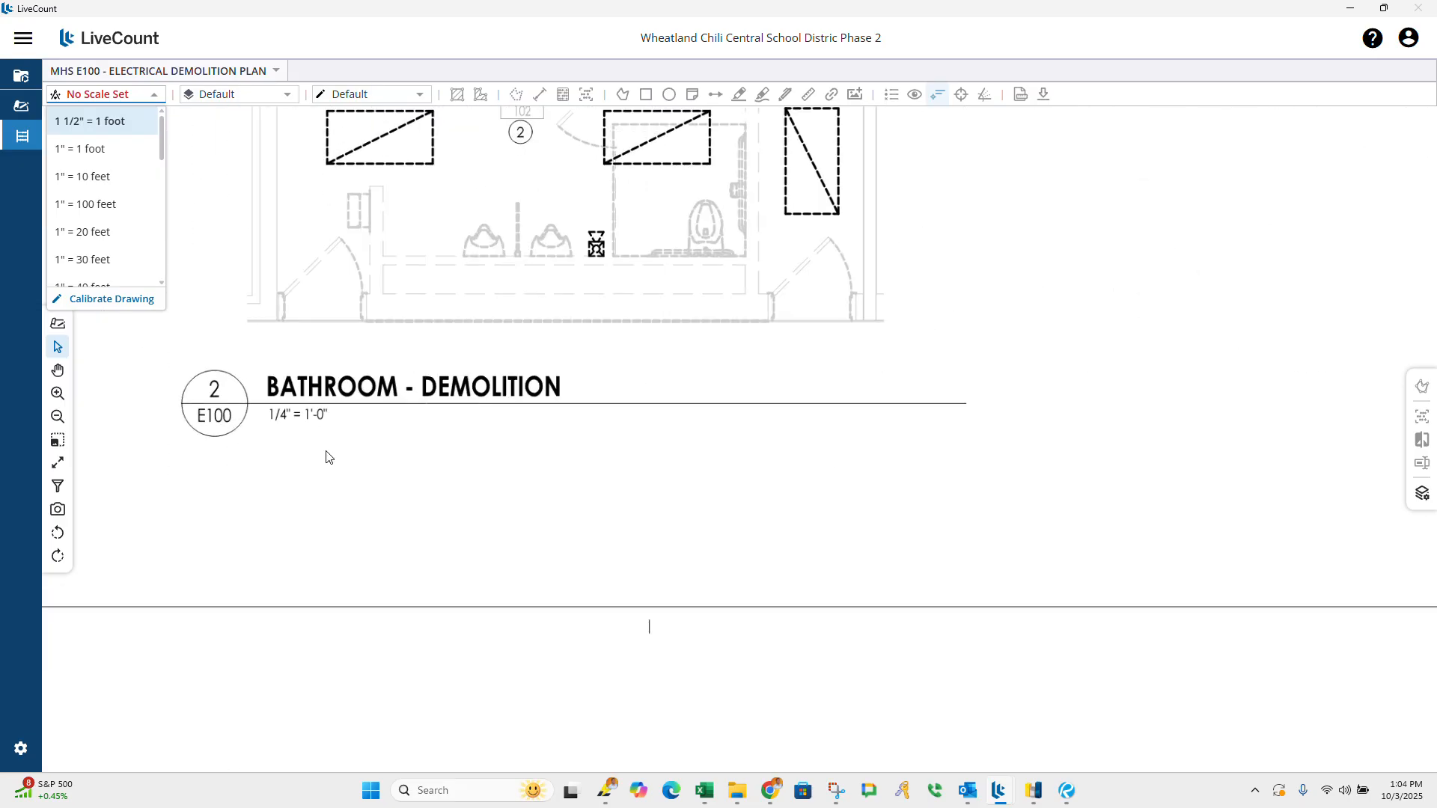
pyautogui.scroll(-5, 329, 454)
pyautogui.scroll(5, 523, 311)
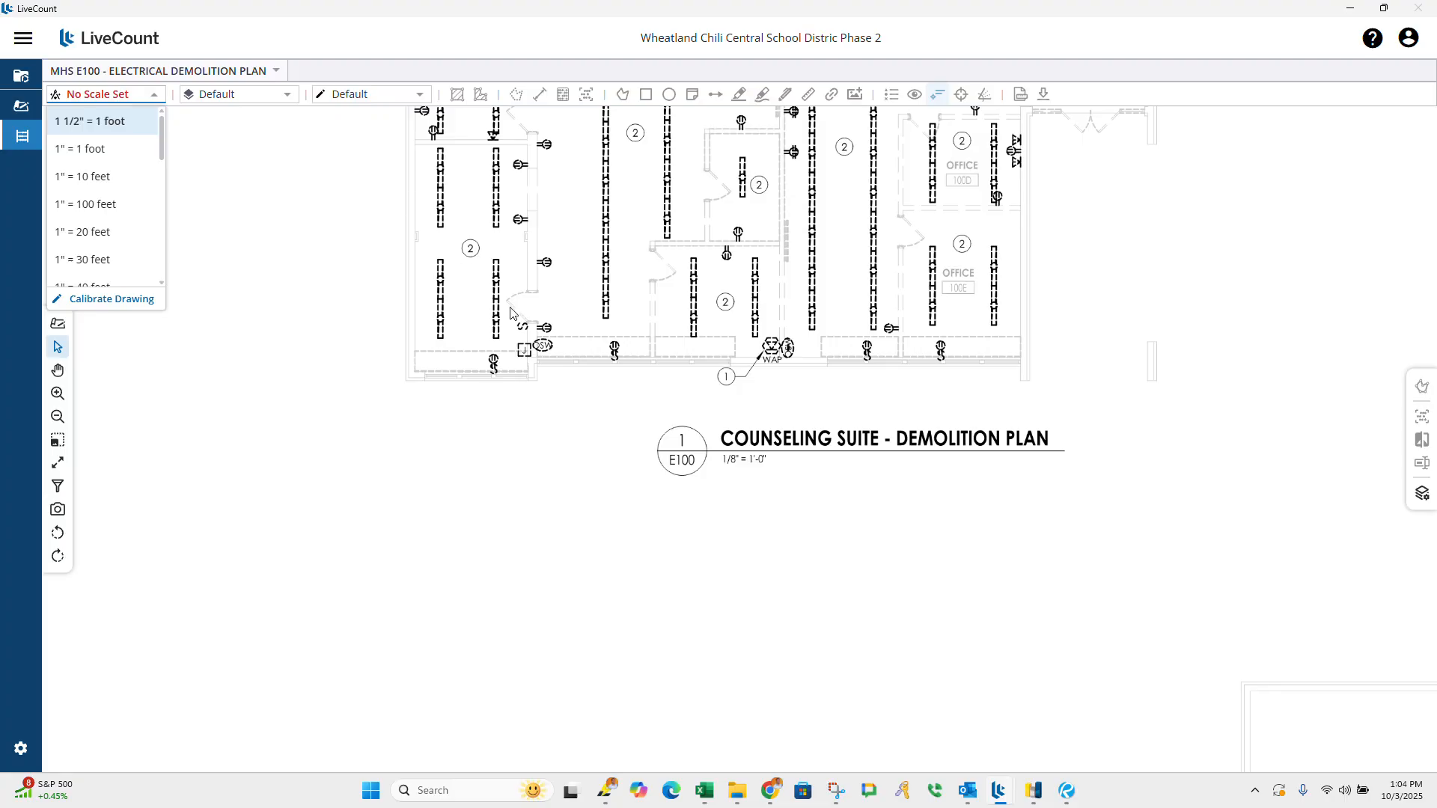
pyautogui.scroll(-5, 665, 401)
pyautogui.scroll(5, 763, 491)
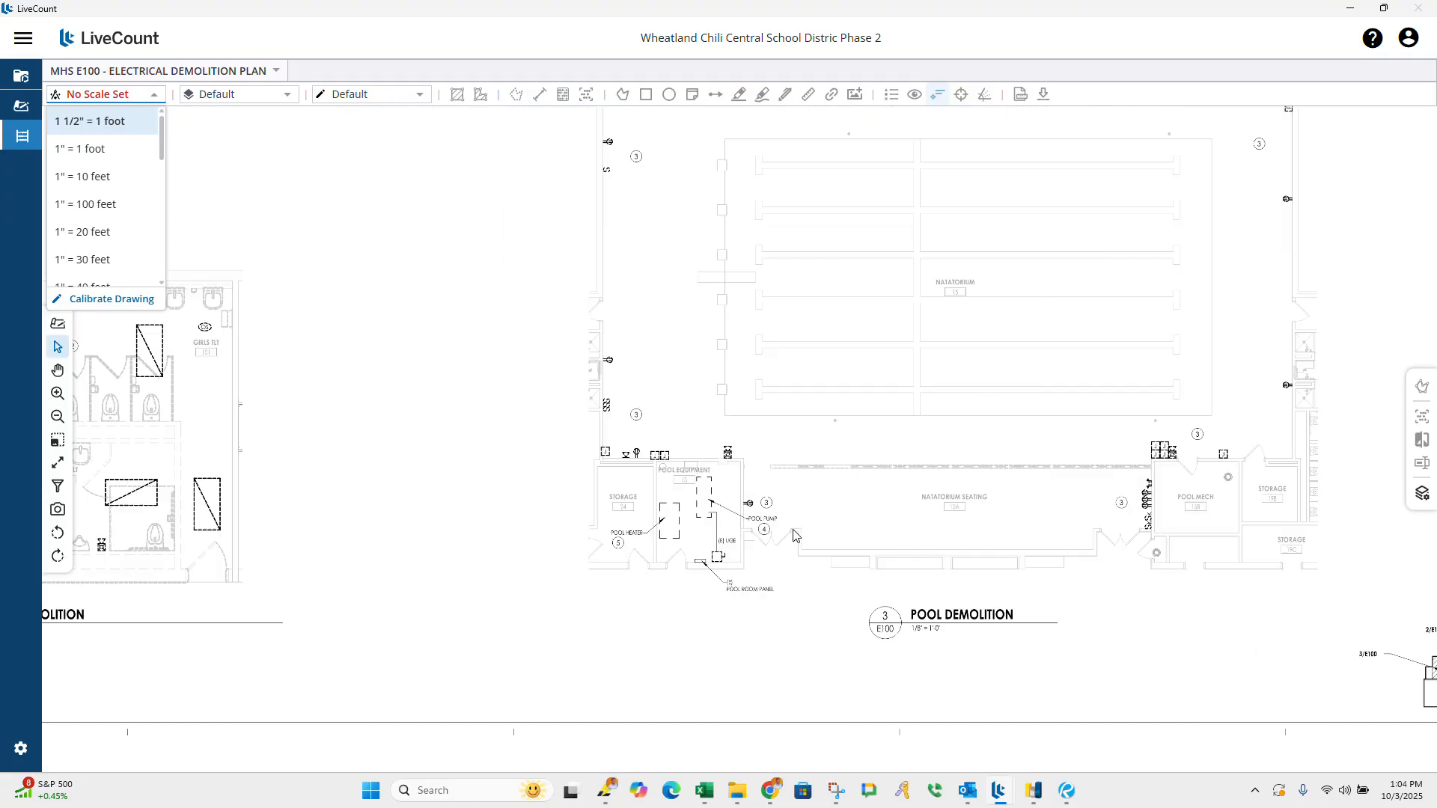
pyautogui.scroll(-4, 900, 599)
pyautogui.scroll(5, 763, 591)
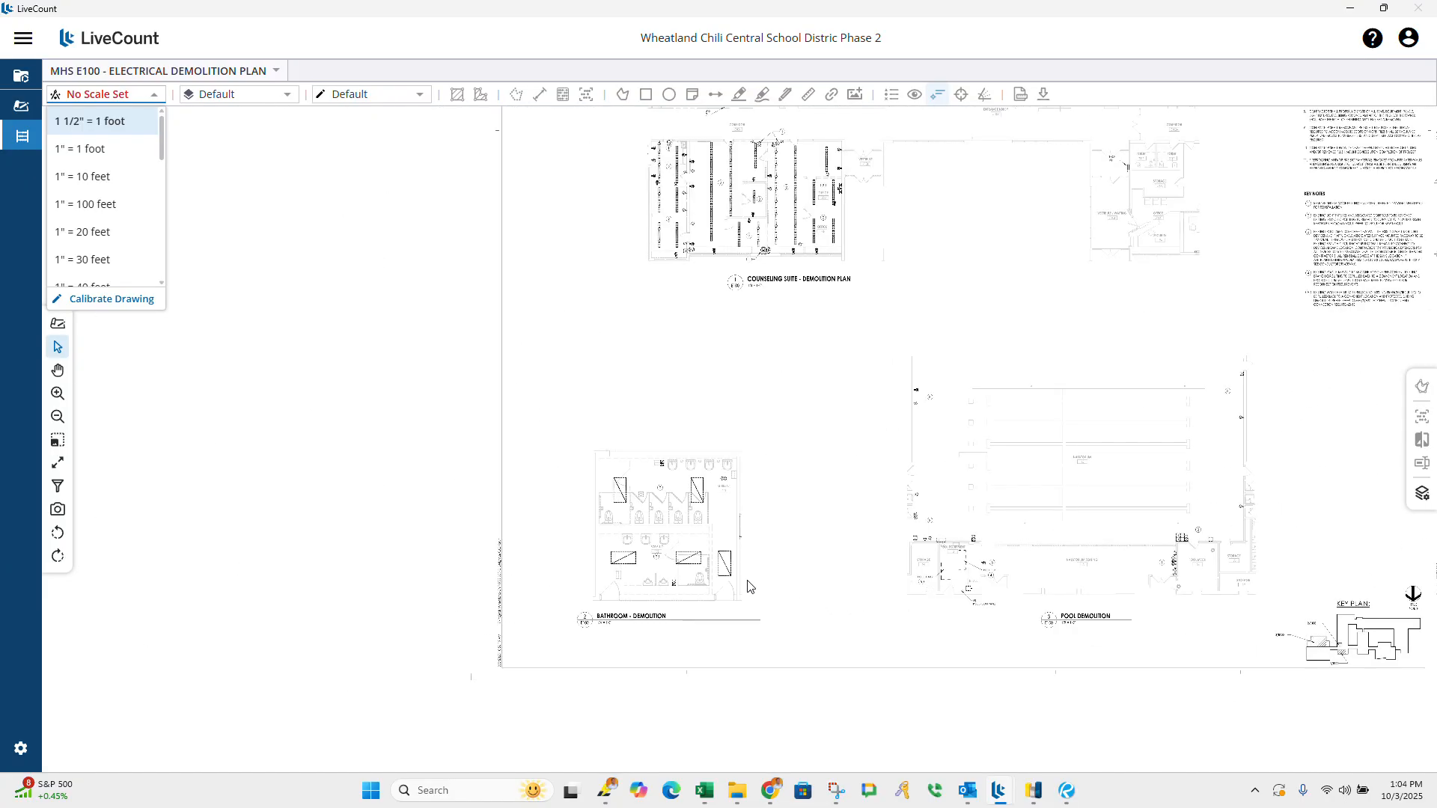
# Step: Set the scale of drawing MHS E100 to 1/8" = 1 foot, matching the Counseling Suite demolition plan
pyautogui.scroll(-5, 547, 475)
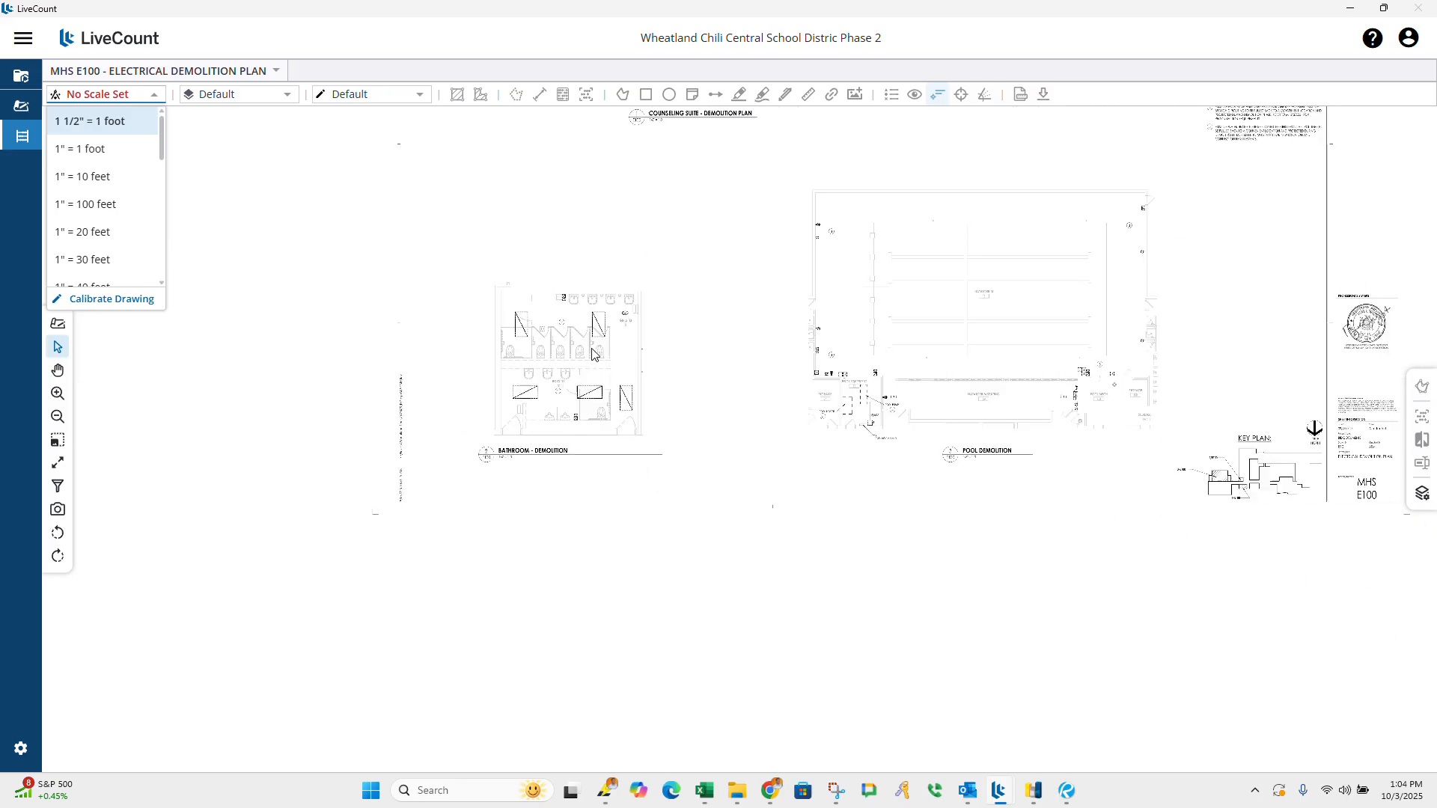
pyautogui.scroll(5, 640, 241)
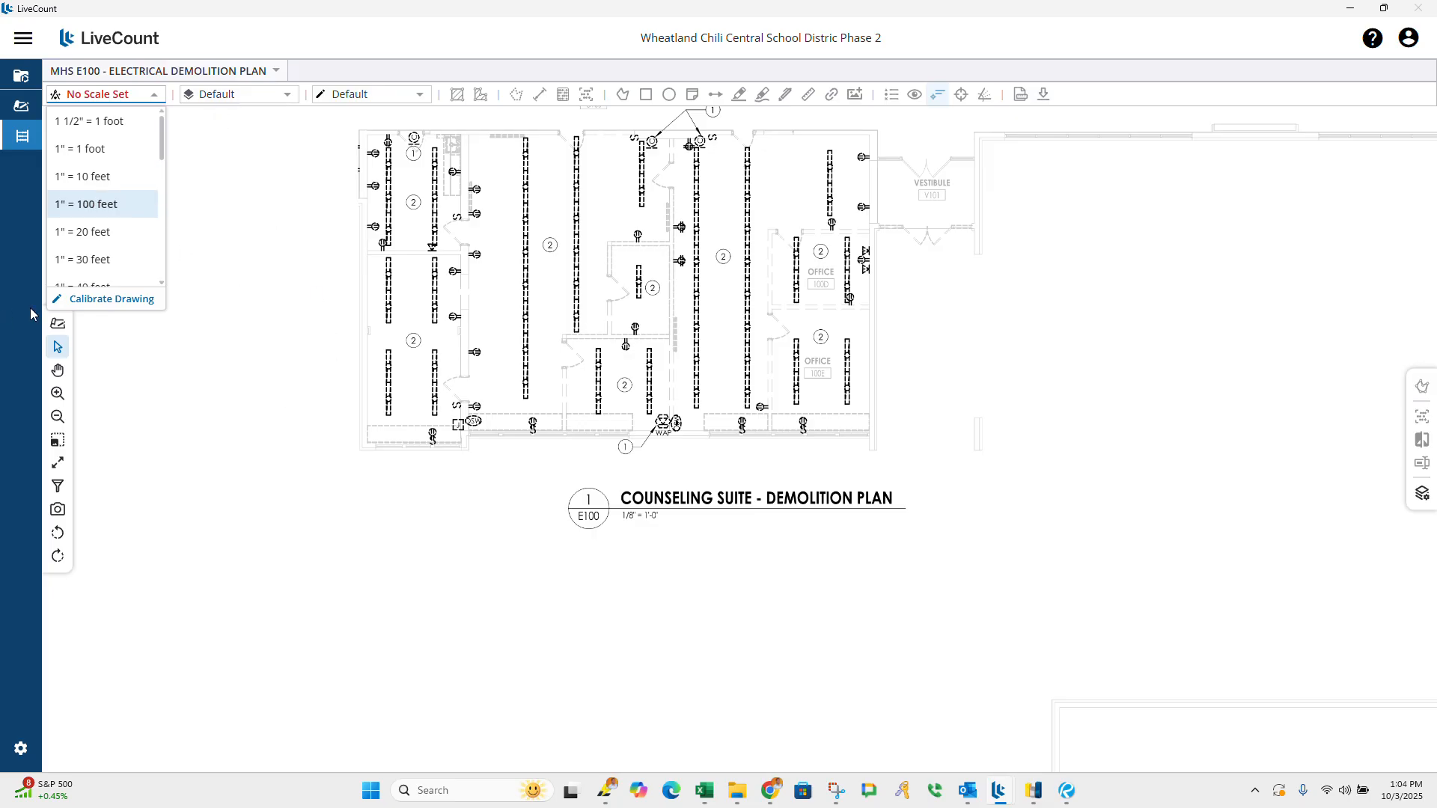
pyautogui.scroll(-3, 103, 225)
pyautogui.scroll(-2, 103, 229)
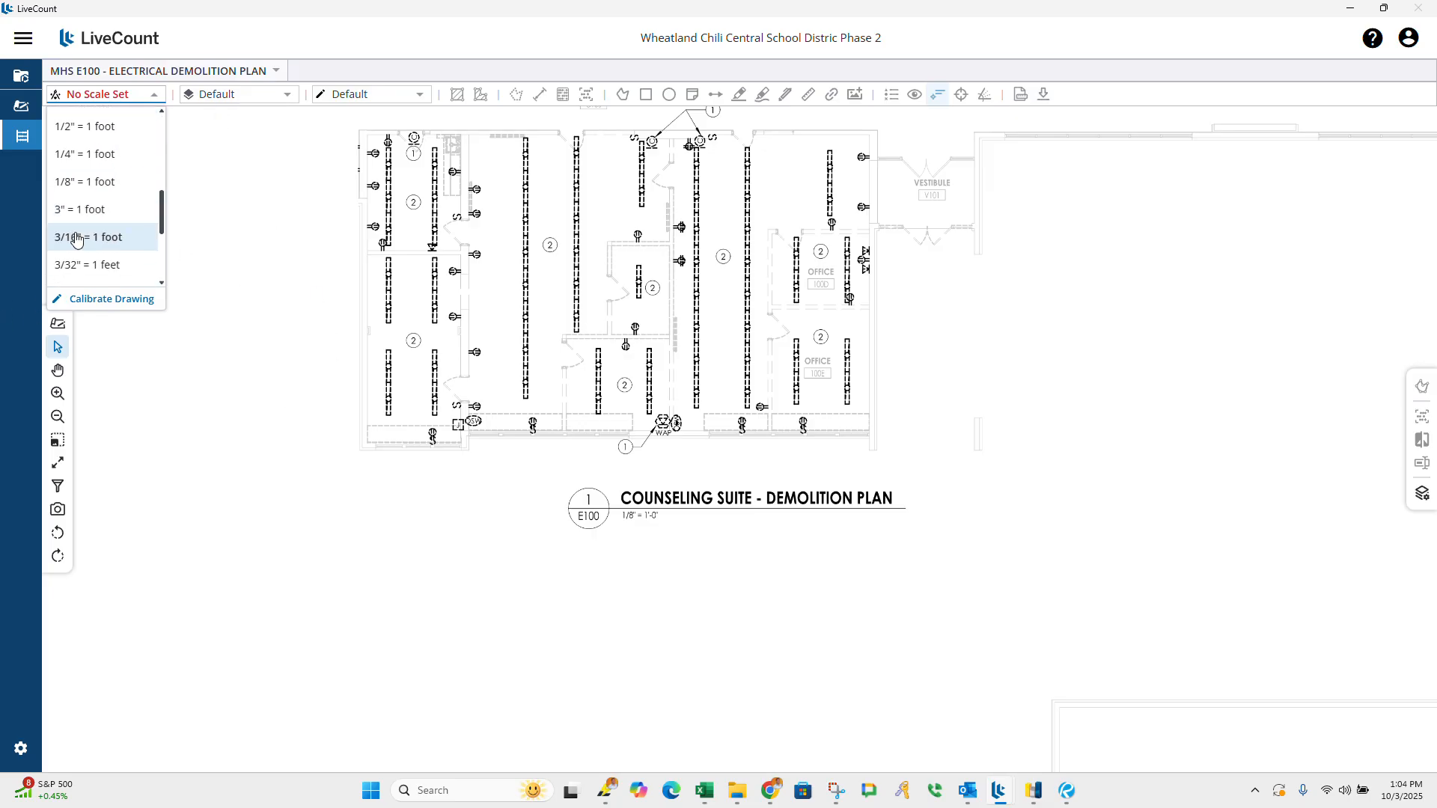
pyautogui.click(76, 183)
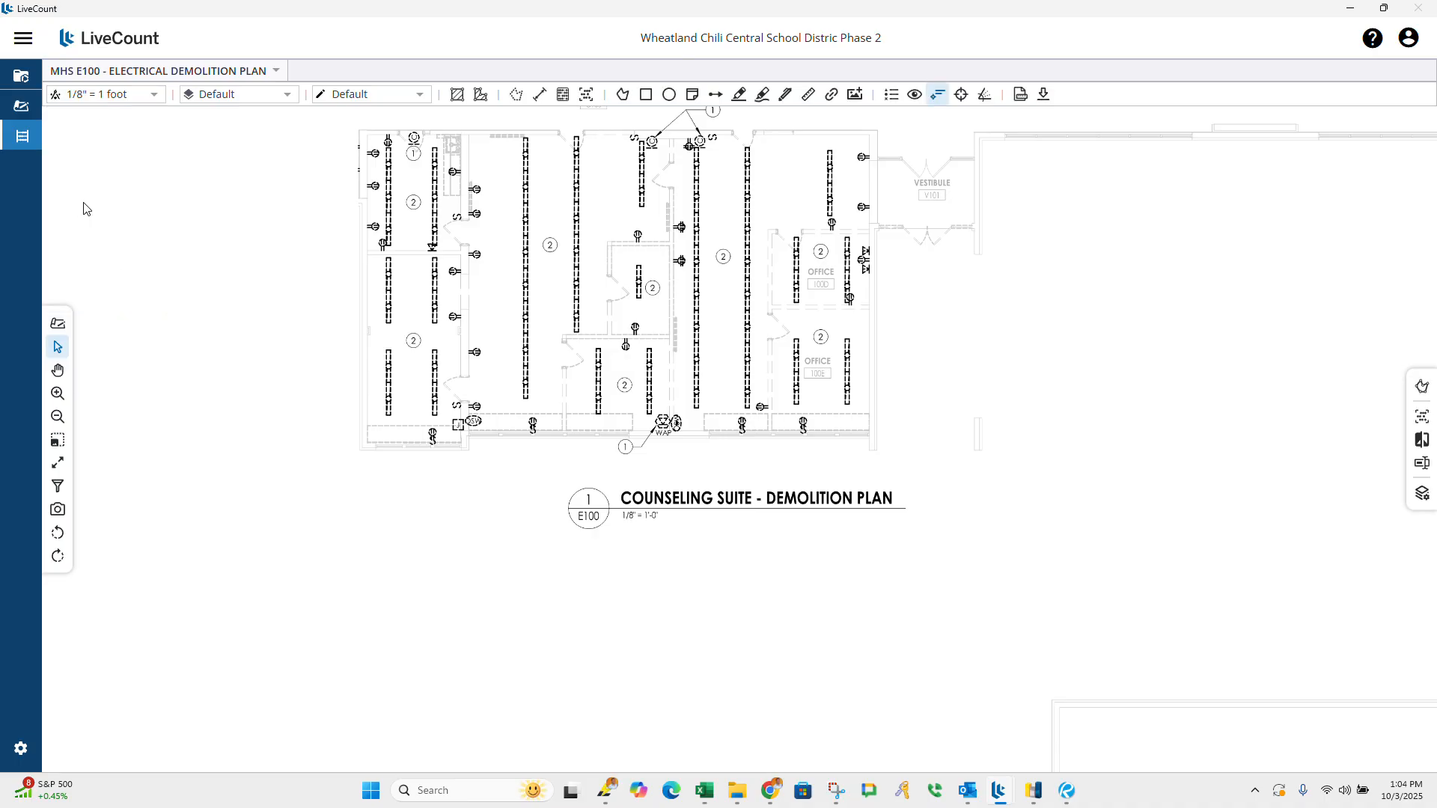
# Step: Check the scale noted under the Bathroom - Demolition plan title on E100
pyautogui.scroll(-1, 291, 293)
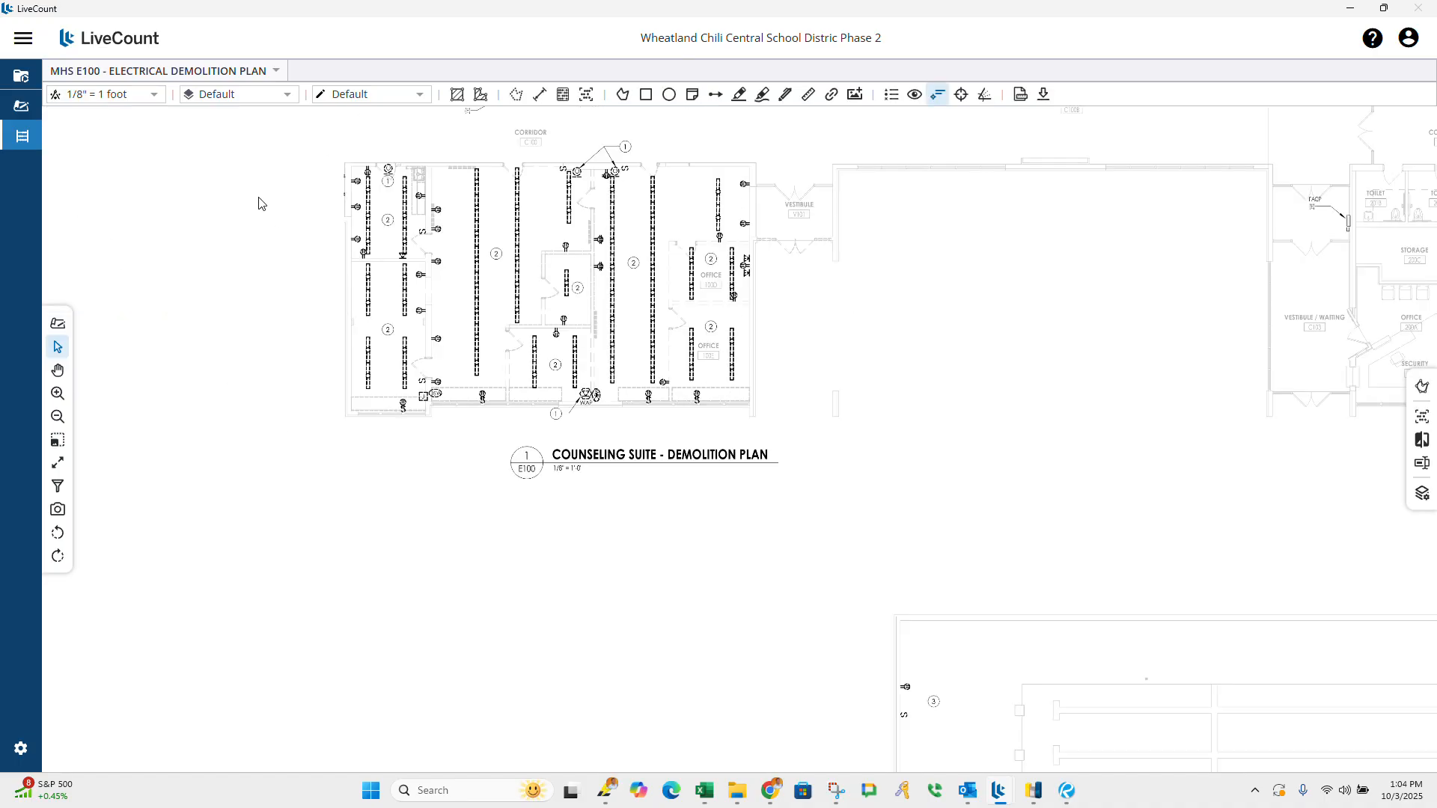
pyautogui.scroll(-3, 313, 352)
pyautogui.scroll(5, 285, 521)
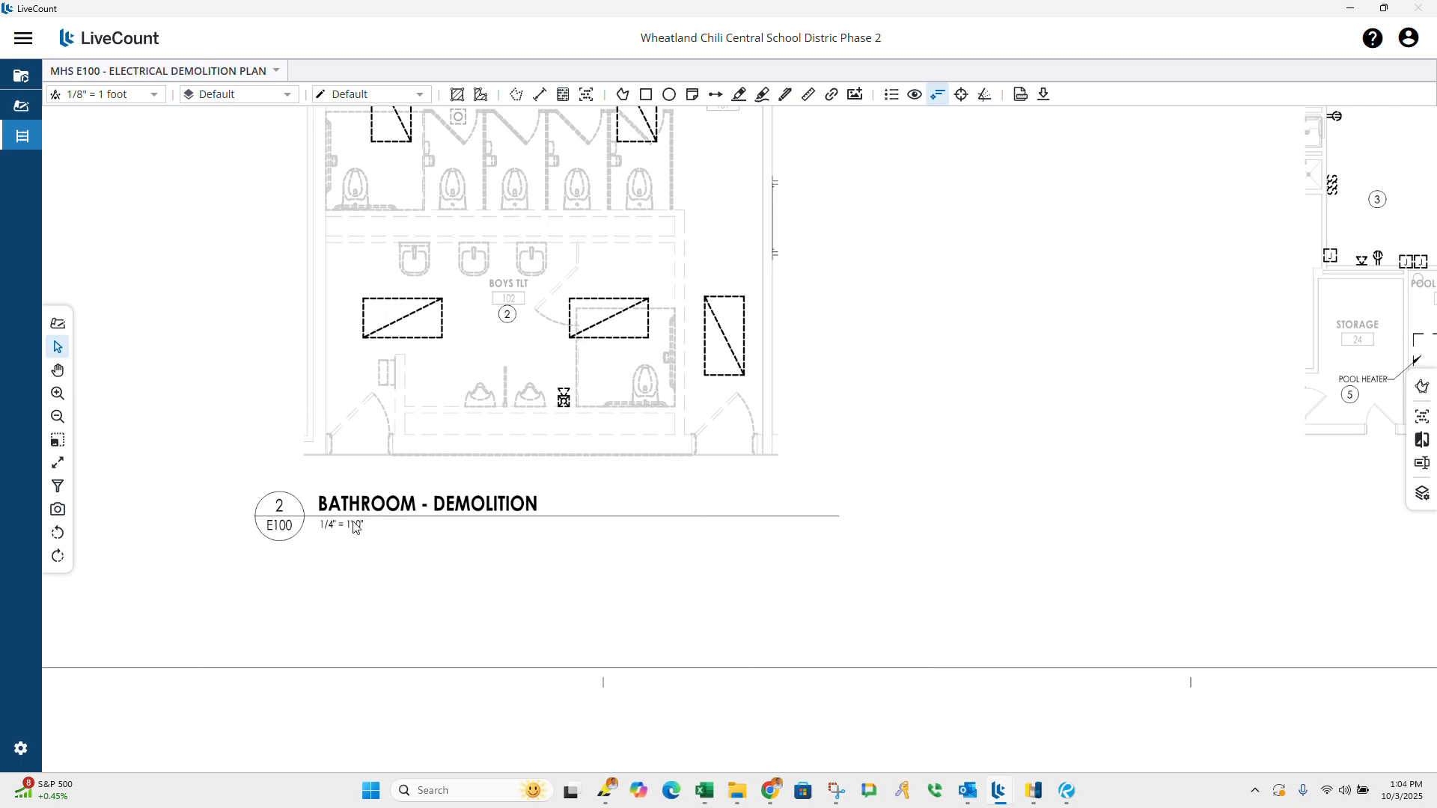
pyautogui.scroll(-5, 411, 307)
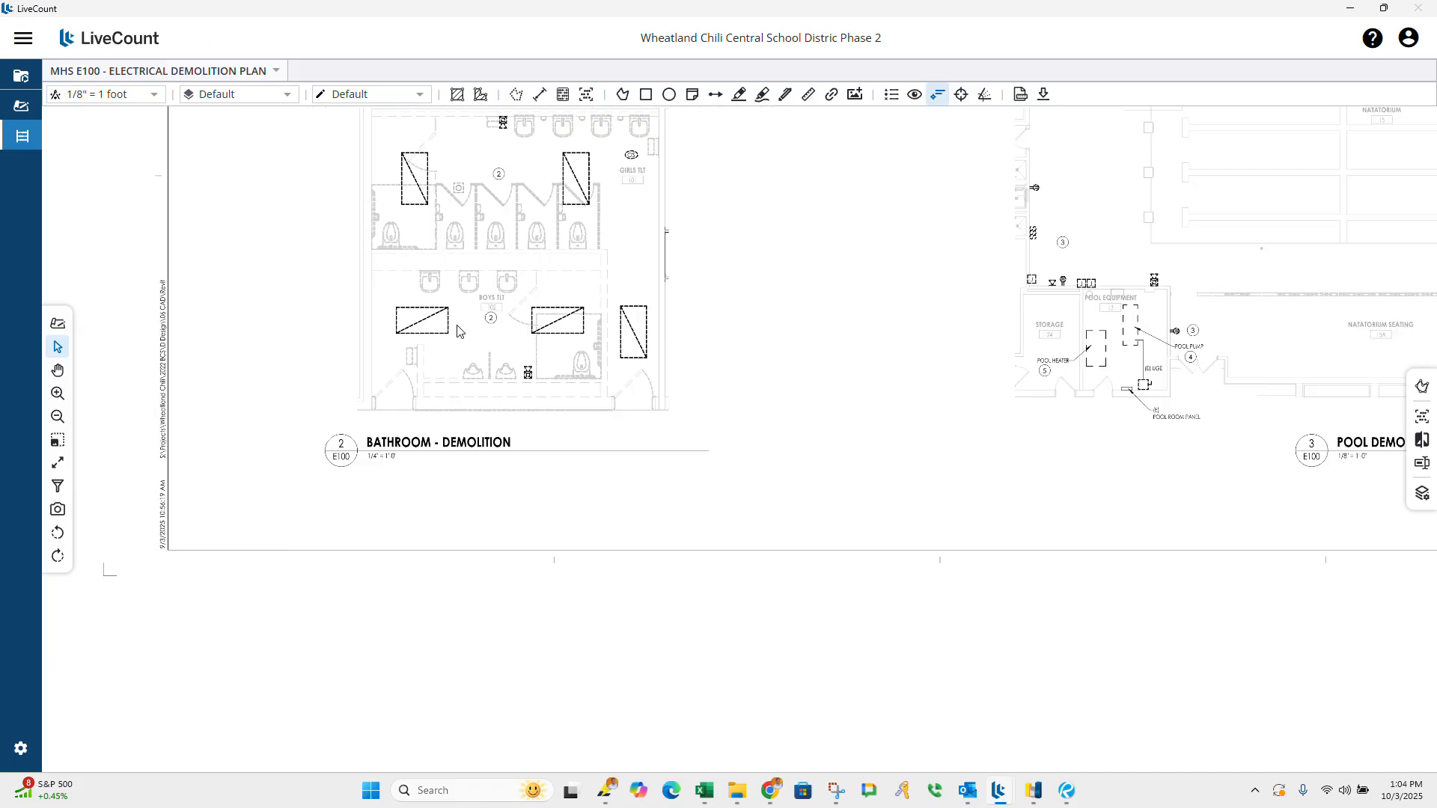
pyautogui.scroll(4, 467, 245)
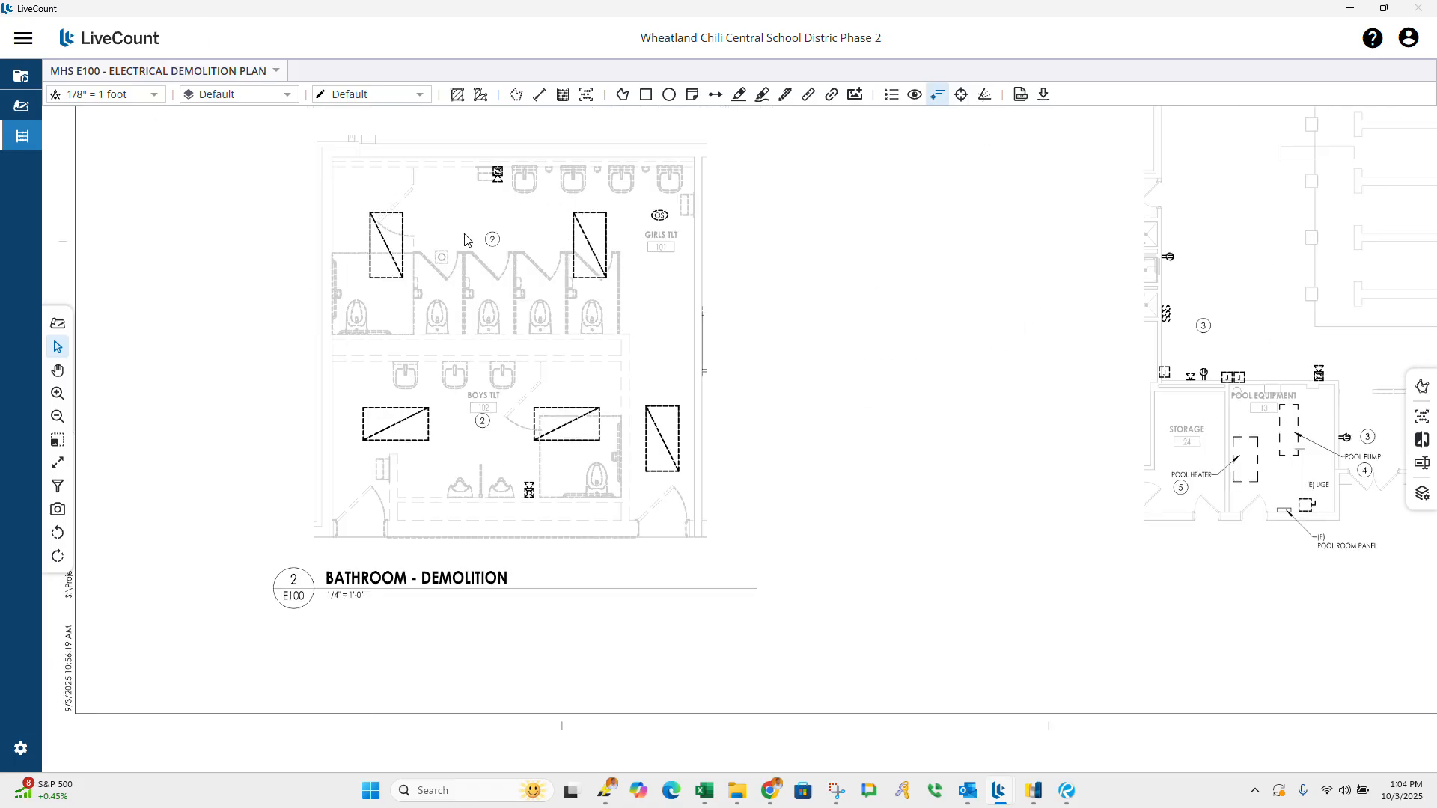
# Step: Switch to drawing MHS E101 - Electrical Demolition Plan - Corridor A and set its scale to 1/8" = 1 foot
pyautogui.click(160, 71)
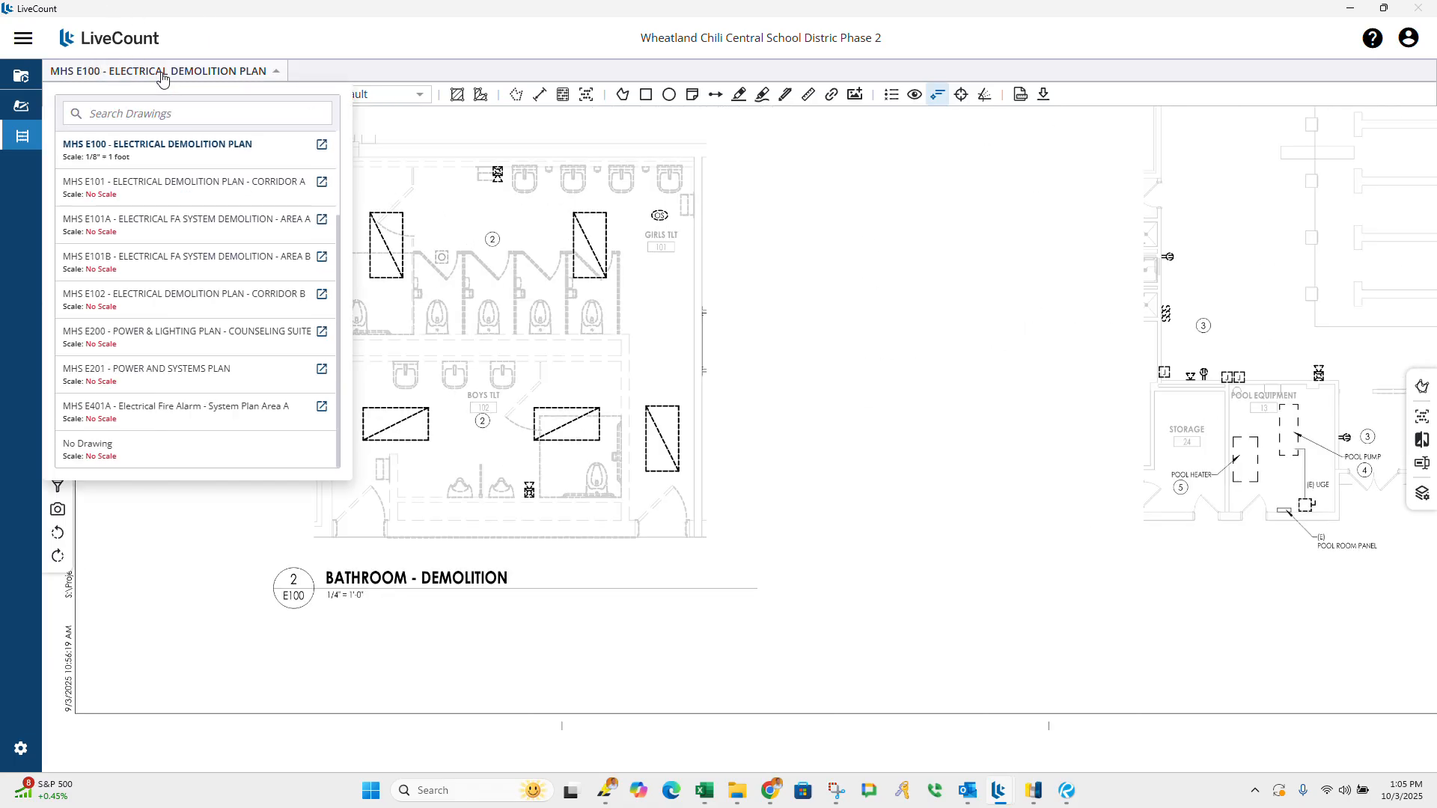
pyautogui.click(131, 186)
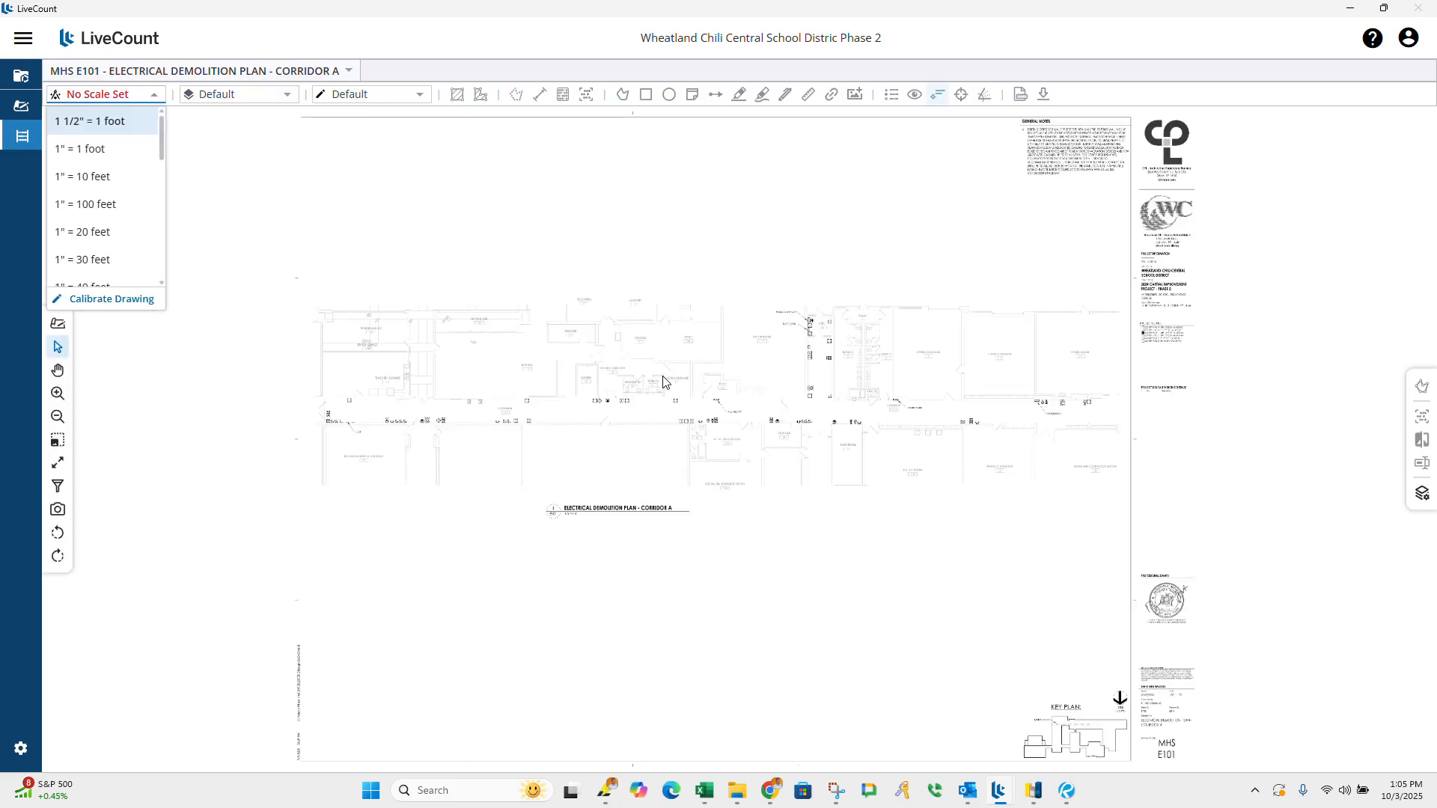
pyautogui.scroll(3, 721, 451)
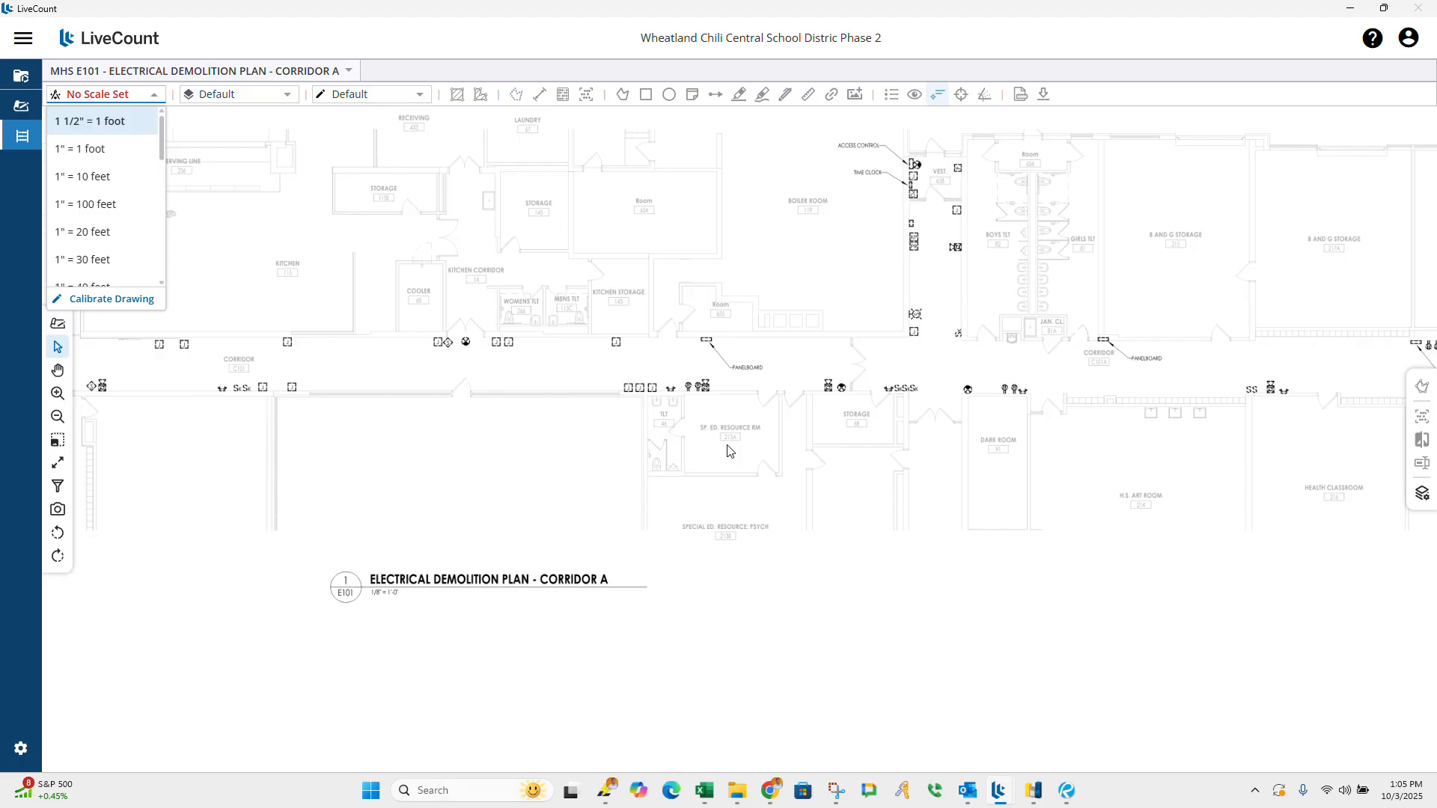
pyautogui.scroll(2, 730, 451)
pyautogui.scroll(-2, 728, 452)
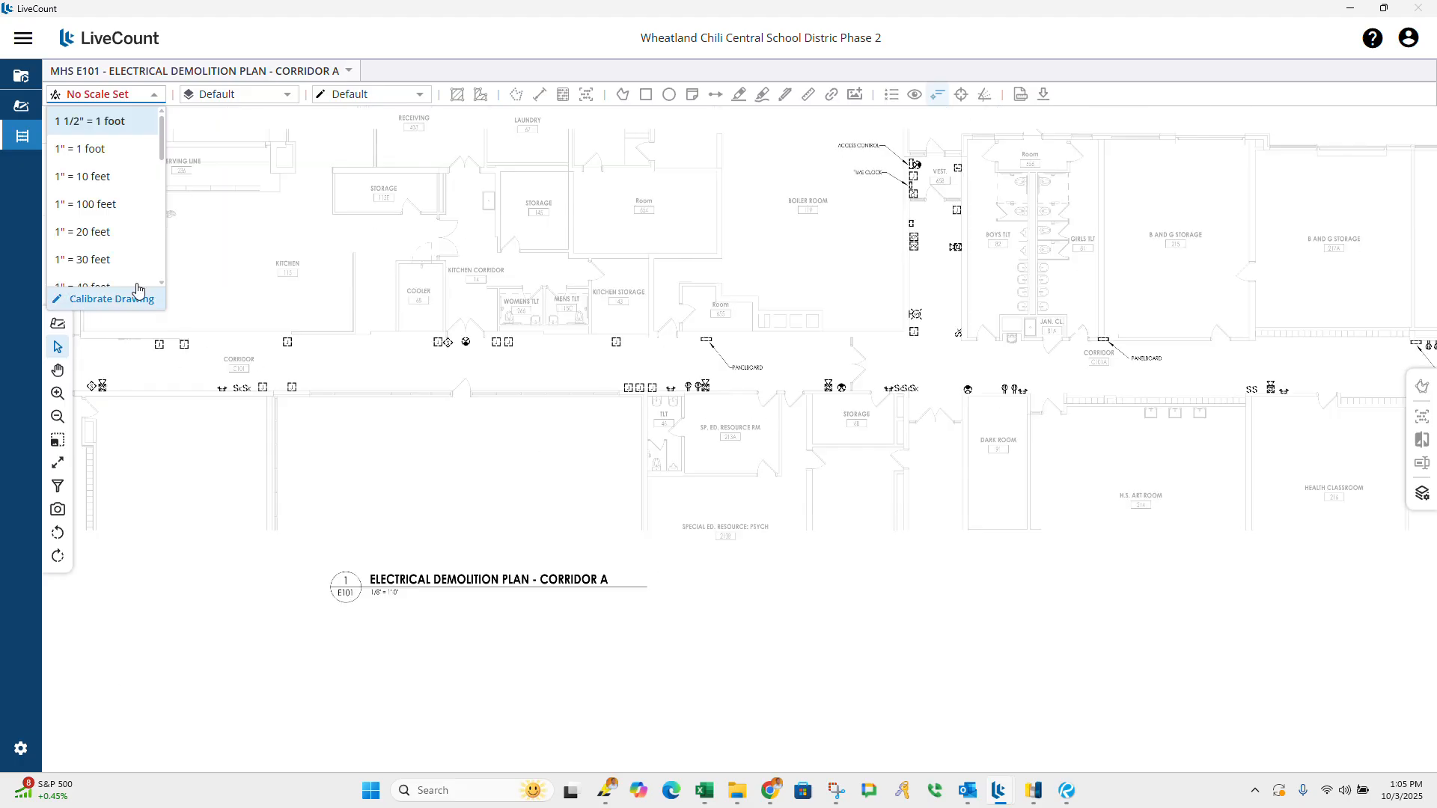
pyautogui.scroll(-4, 105, 224)
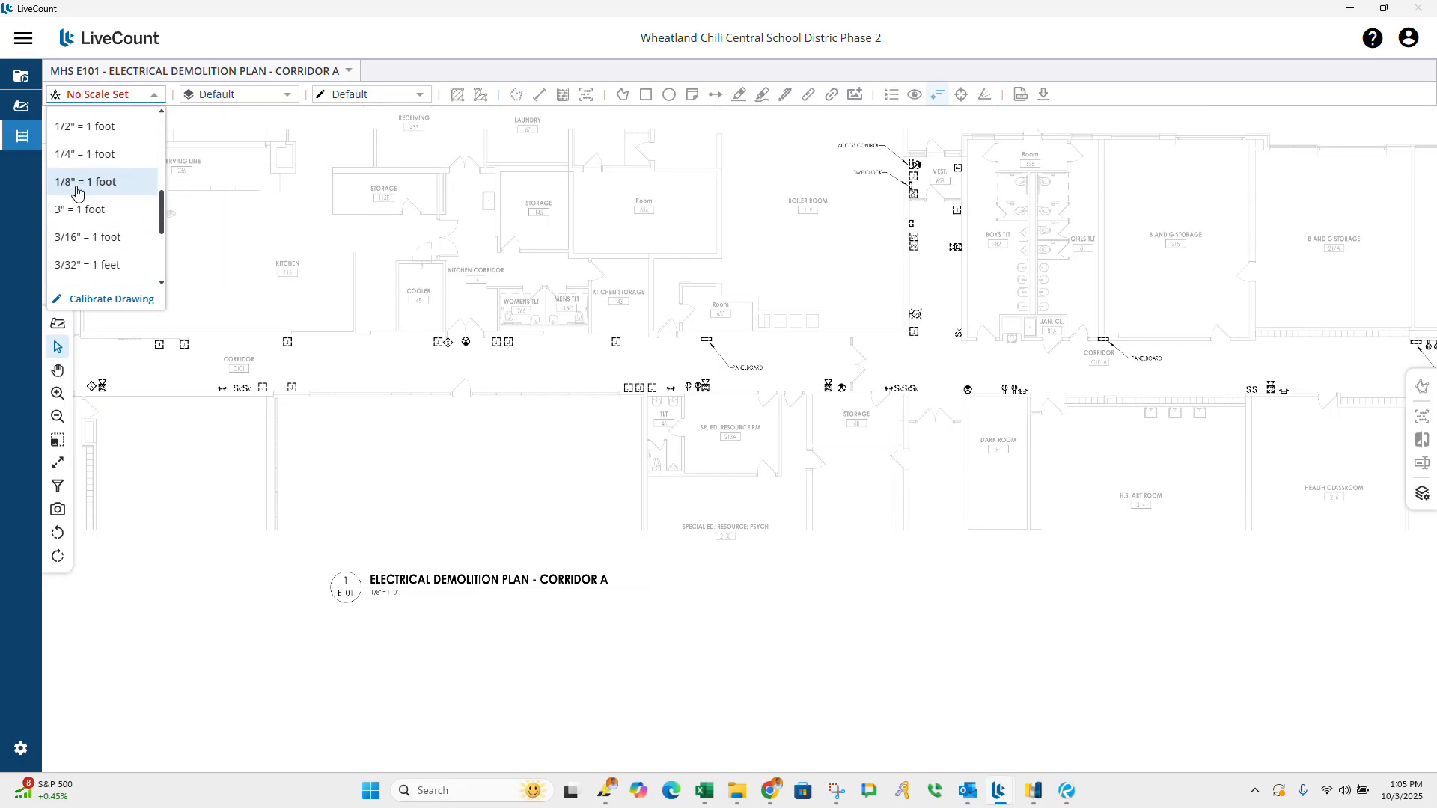
pyautogui.click(76, 184)
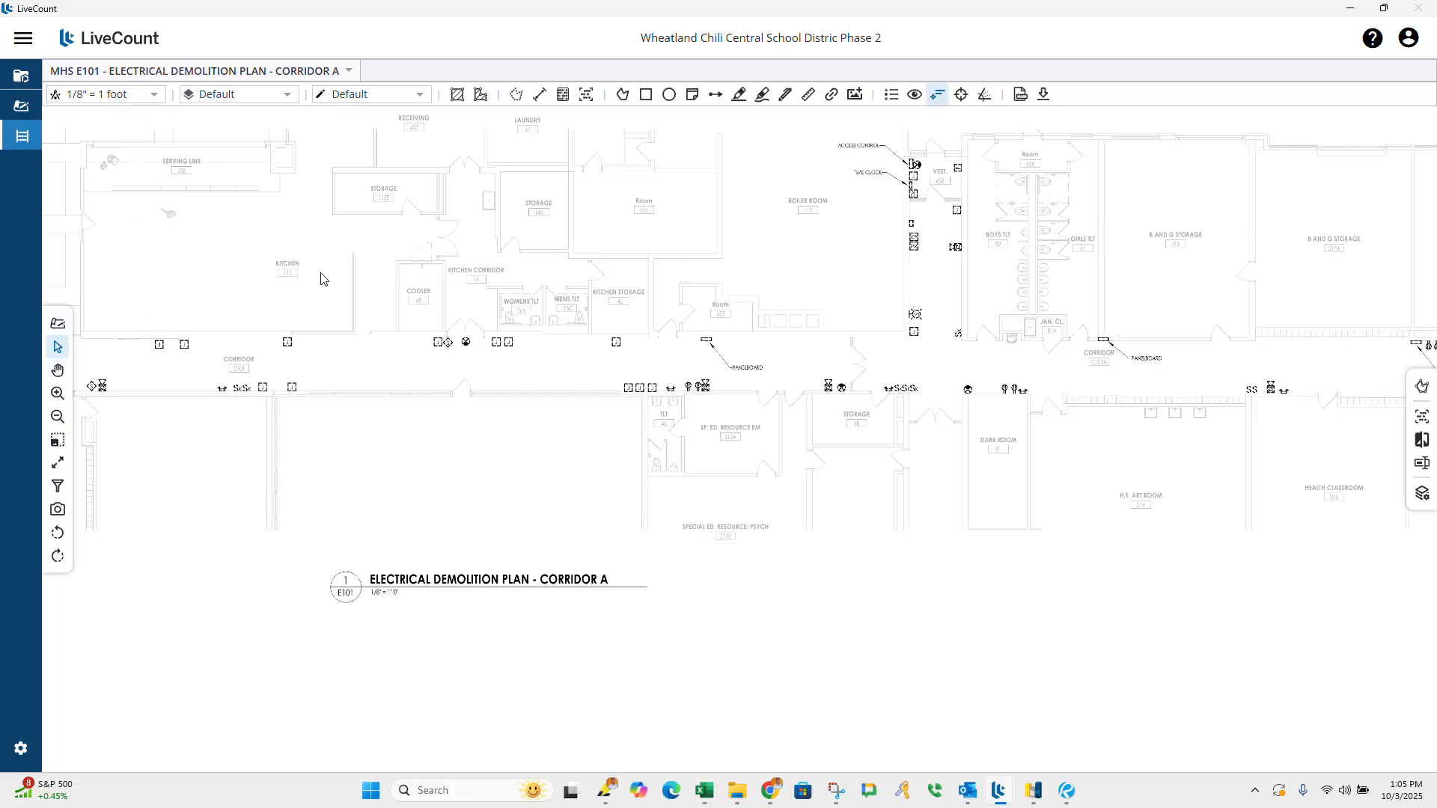
# Step: Open drawing MHS E101A - Electrical FA System Demolition - Area A and find the scale noted under its plan title
pyautogui.click(304, 70)
pyautogui.scroll(-3, 292, 164)
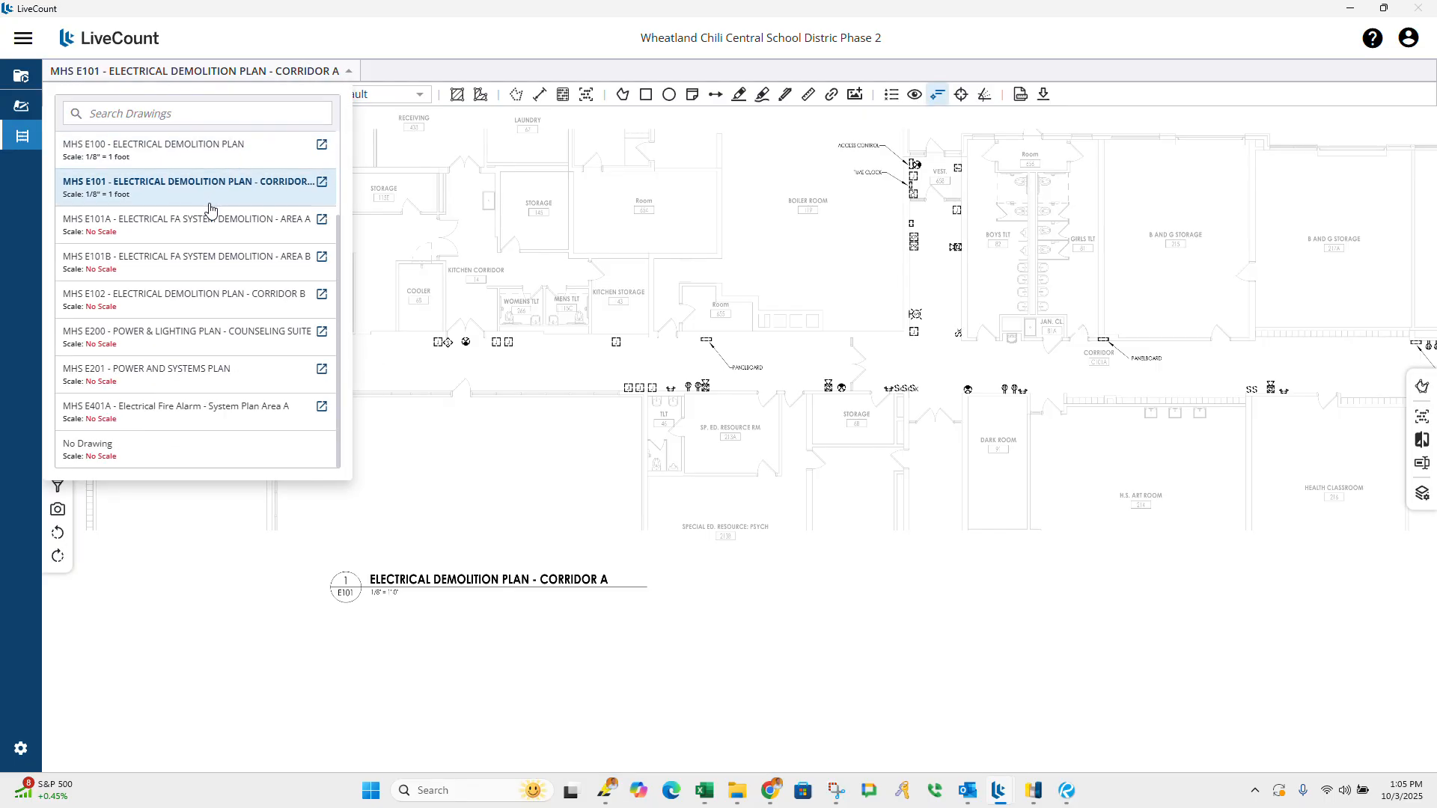
pyautogui.click(201, 225)
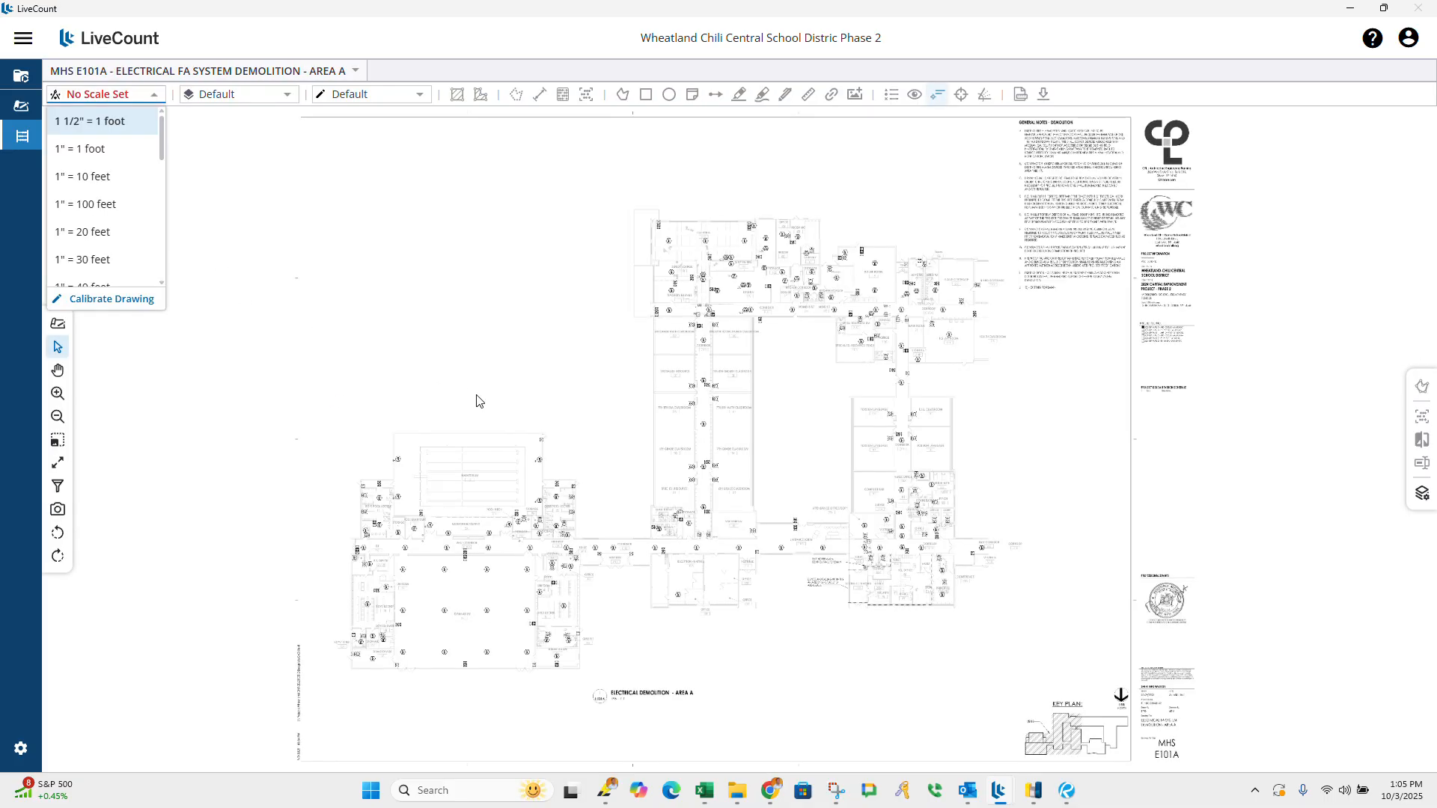
pyautogui.scroll(5, 466, 614)
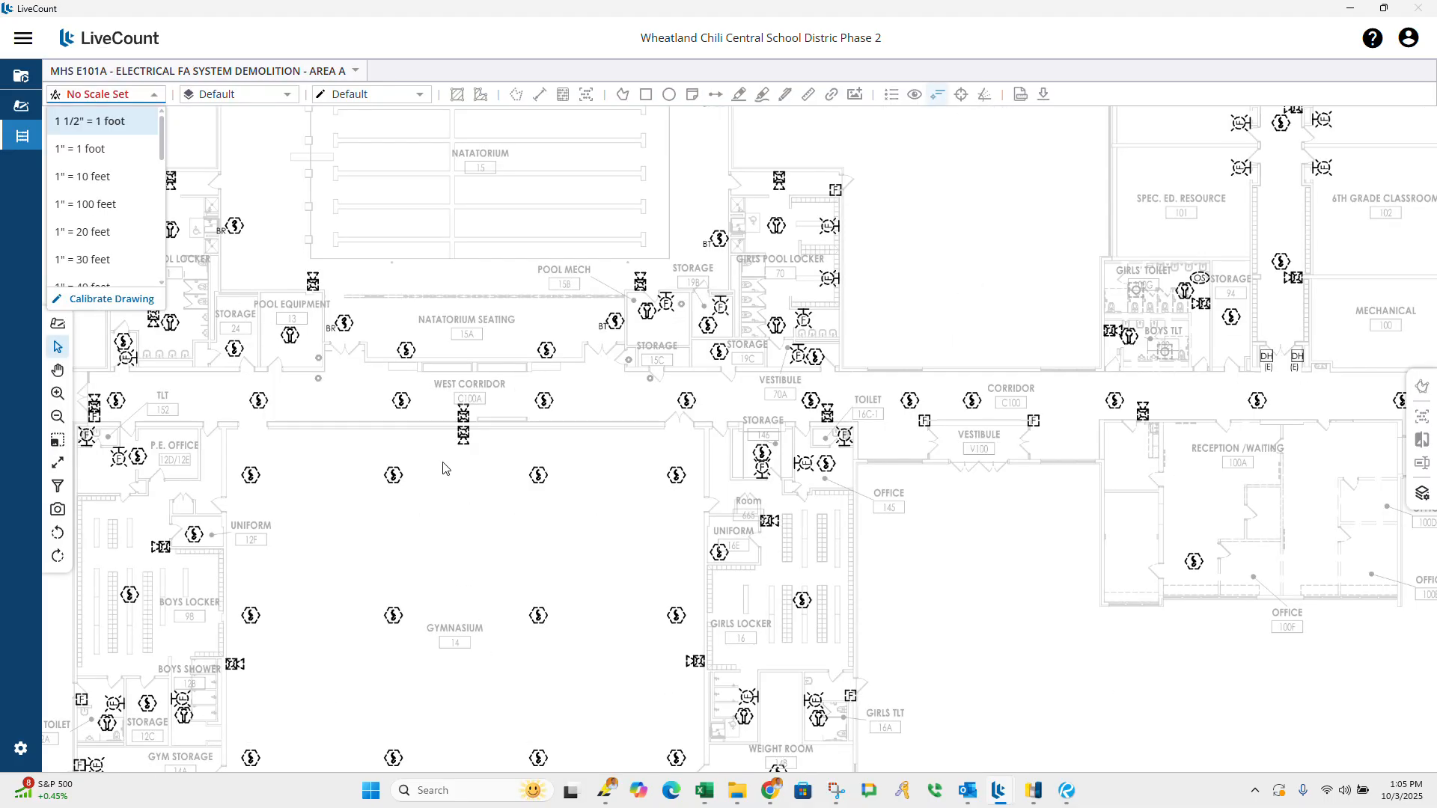
pyautogui.scroll(-5, 443, 468)
pyautogui.scroll(5, 625, 596)
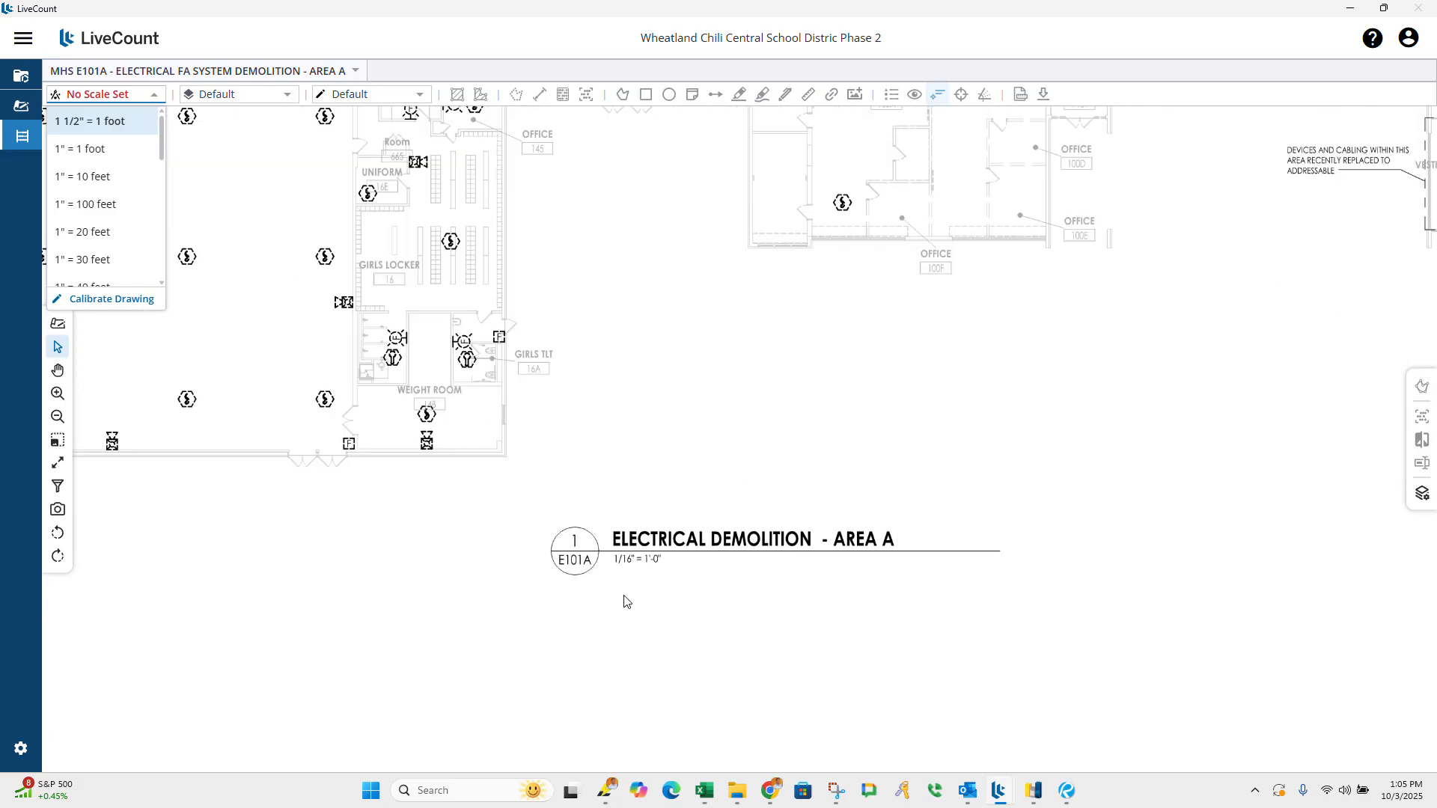
pyautogui.scroll(-3, 93, 240)
pyautogui.scroll(3, 89, 228)
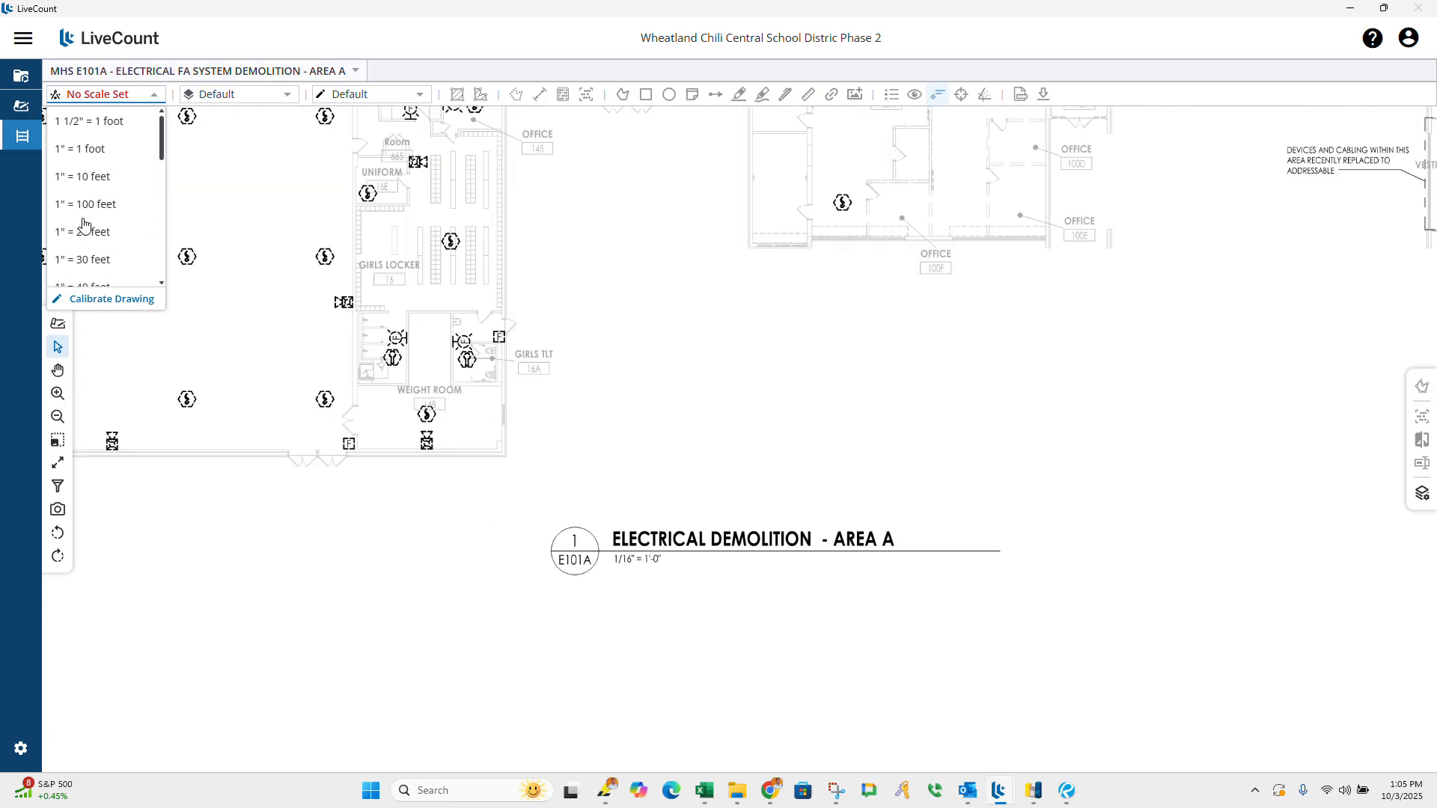
# Step: Set the scale of drawing E101A to 1/16" = 1 foot
pyautogui.scroll(-3, 81, 221)
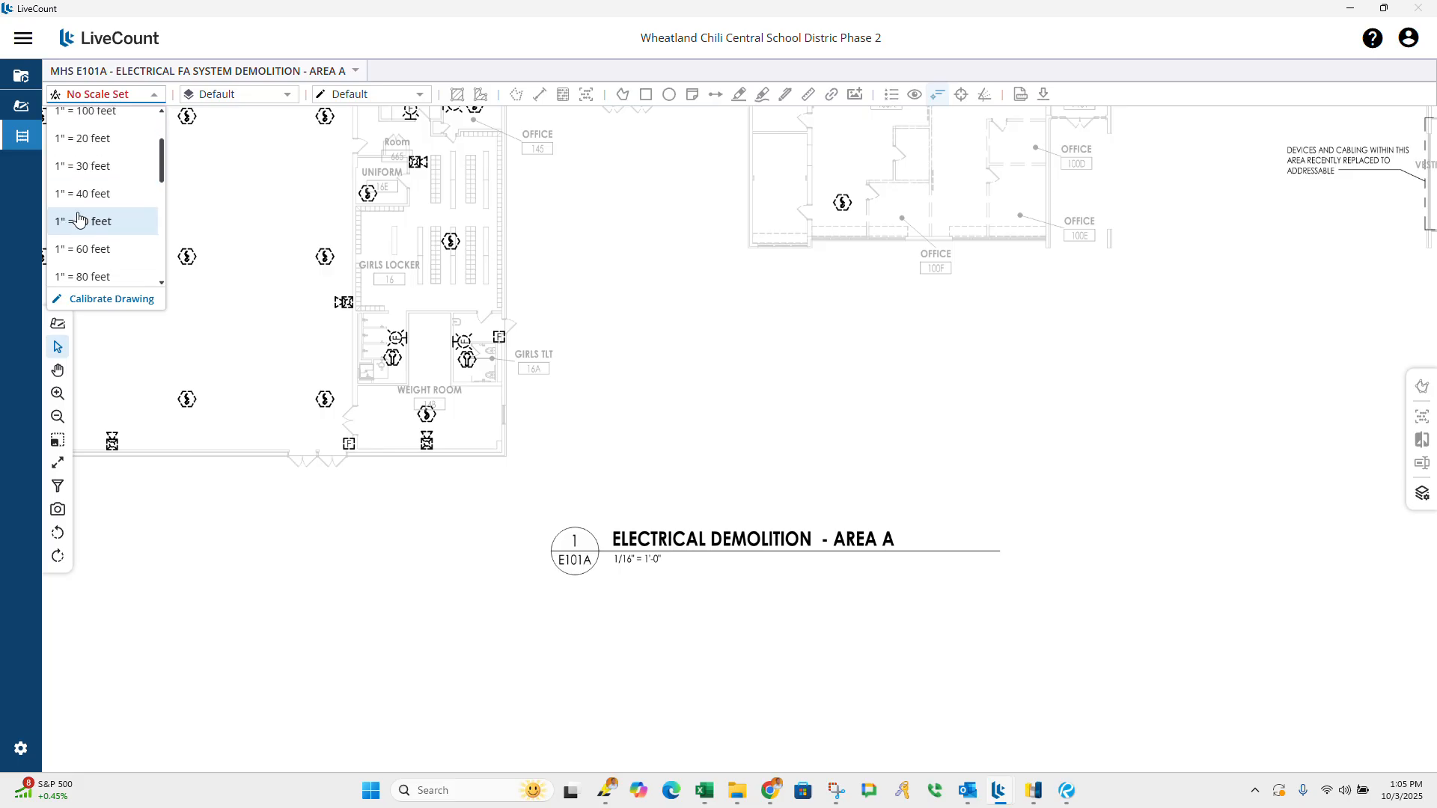
pyautogui.scroll(2, 78, 220)
pyautogui.scroll(-2, 83, 219)
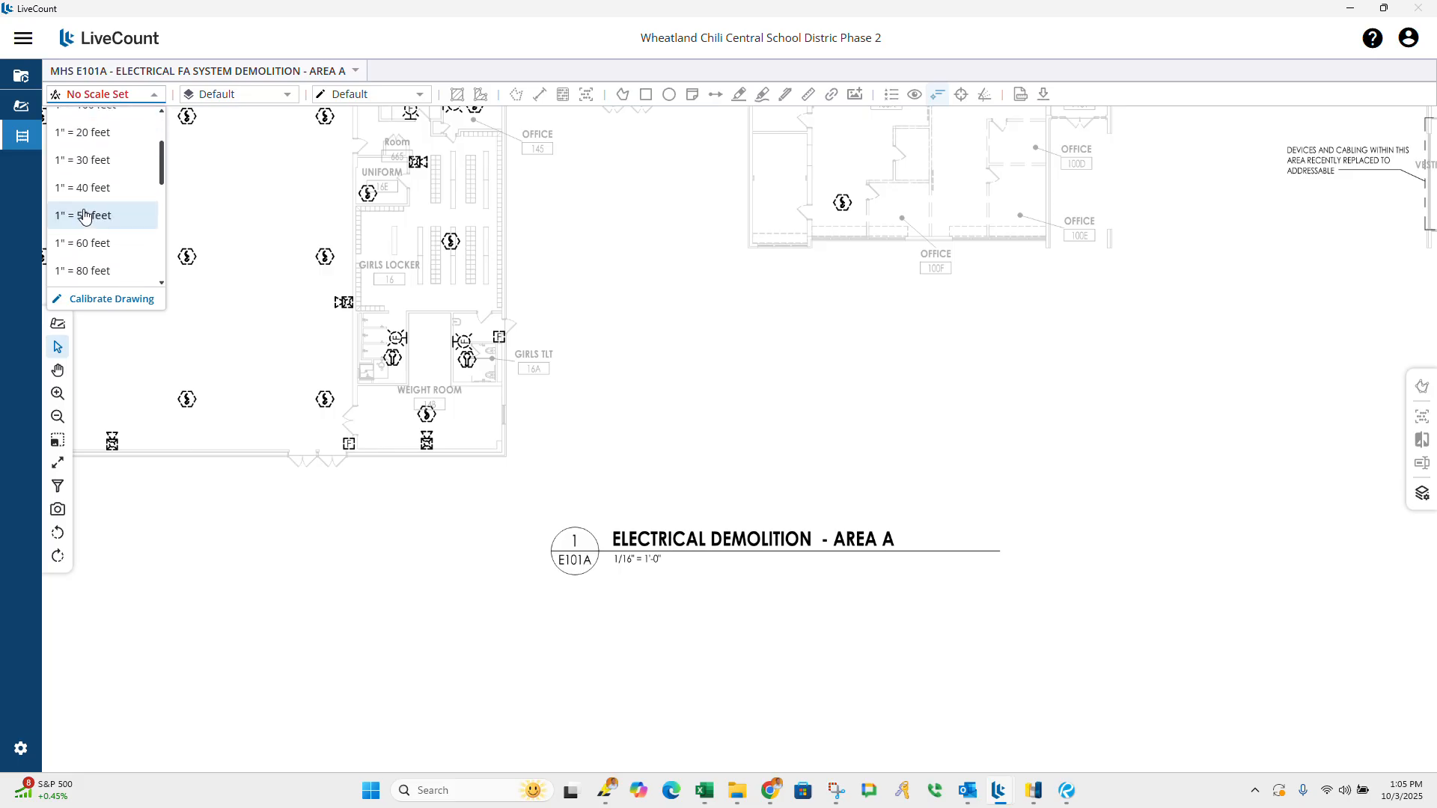
pyautogui.scroll(2, 105, 188)
pyautogui.scroll(-2, 113, 187)
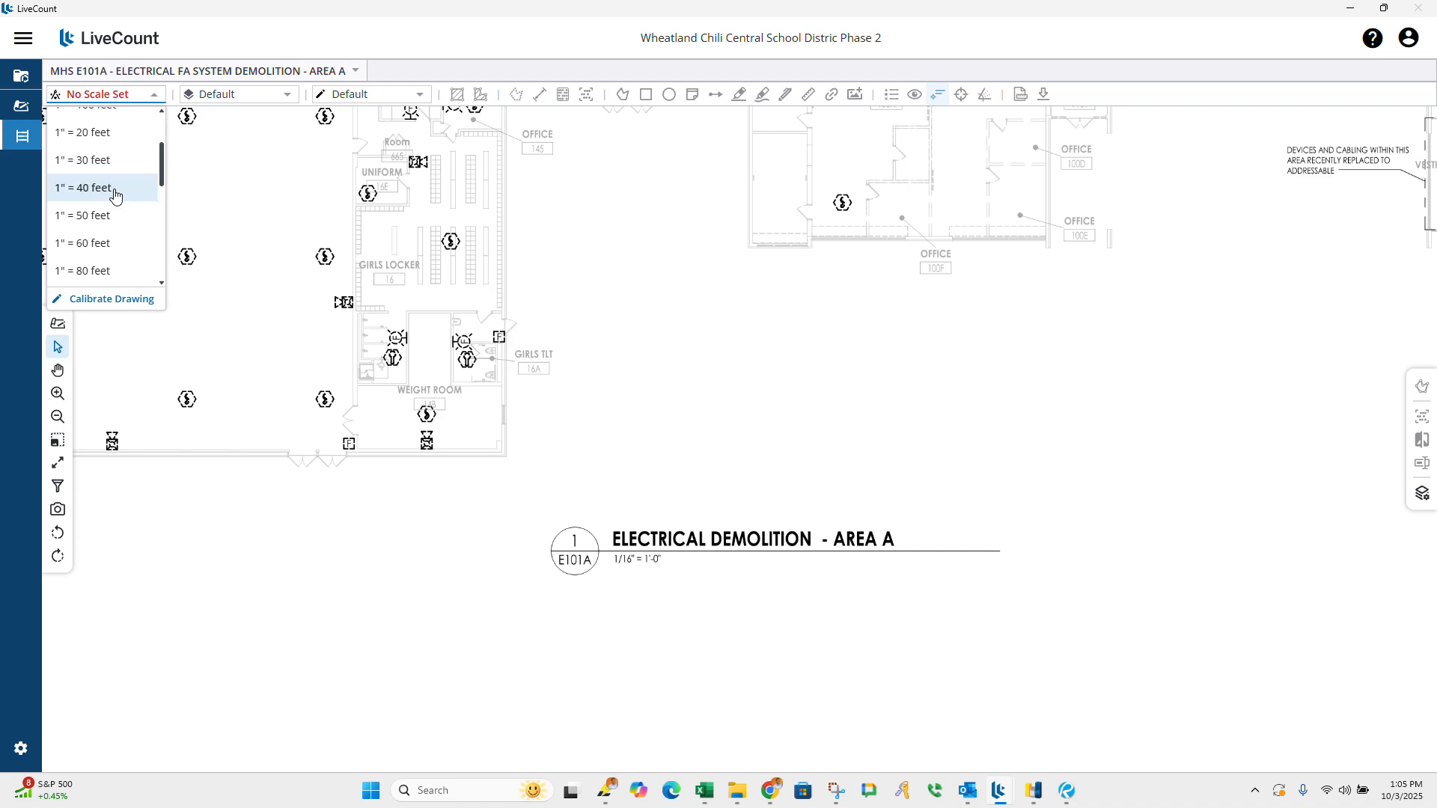
pyautogui.scroll(-3, 105, 191)
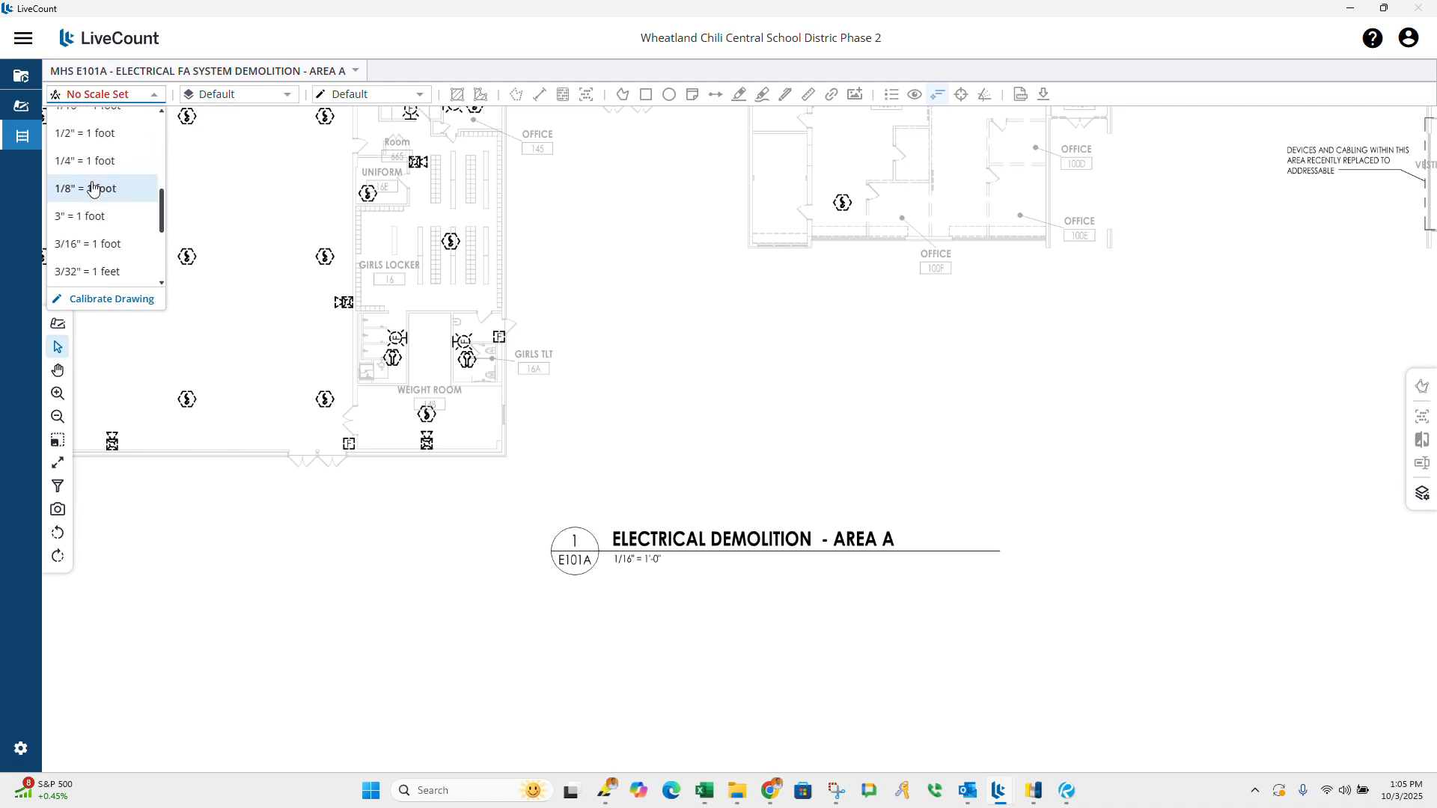
pyautogui.scroll(1, 93, 189)
pyautogui.click(95, 196)
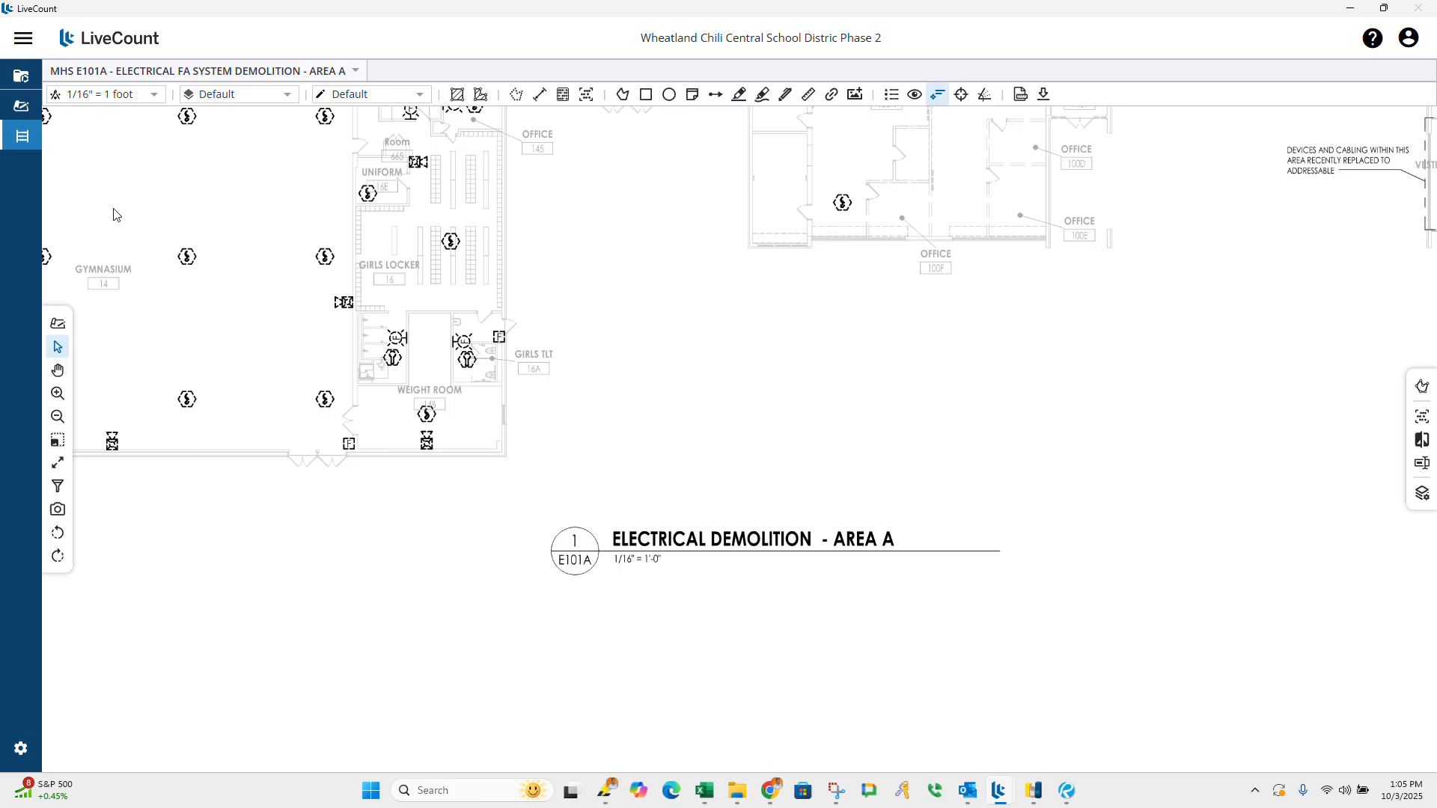
# Step: Switch to drawing MHS E101B - Electrical FA System Demolition - Area B and set its scale to 1/16" = 1 foot
pyautogui.click(200, 75)
pyautogui.scroll(-3, 166, 227)
pyautogui.click(153, 256)
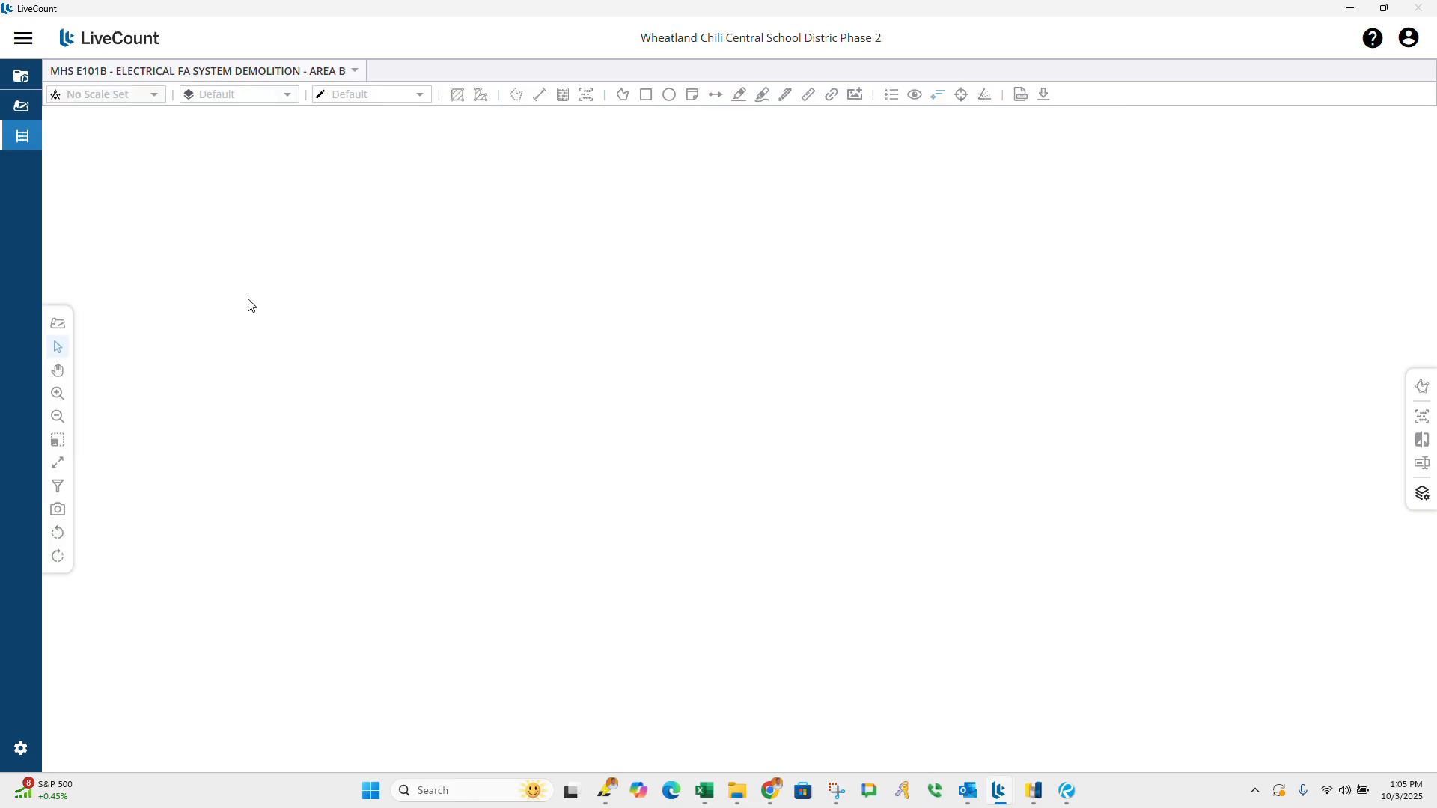
pyautogui.scroll(3, 615, 491)
pyautogui.scroll(-4, 644, 524)
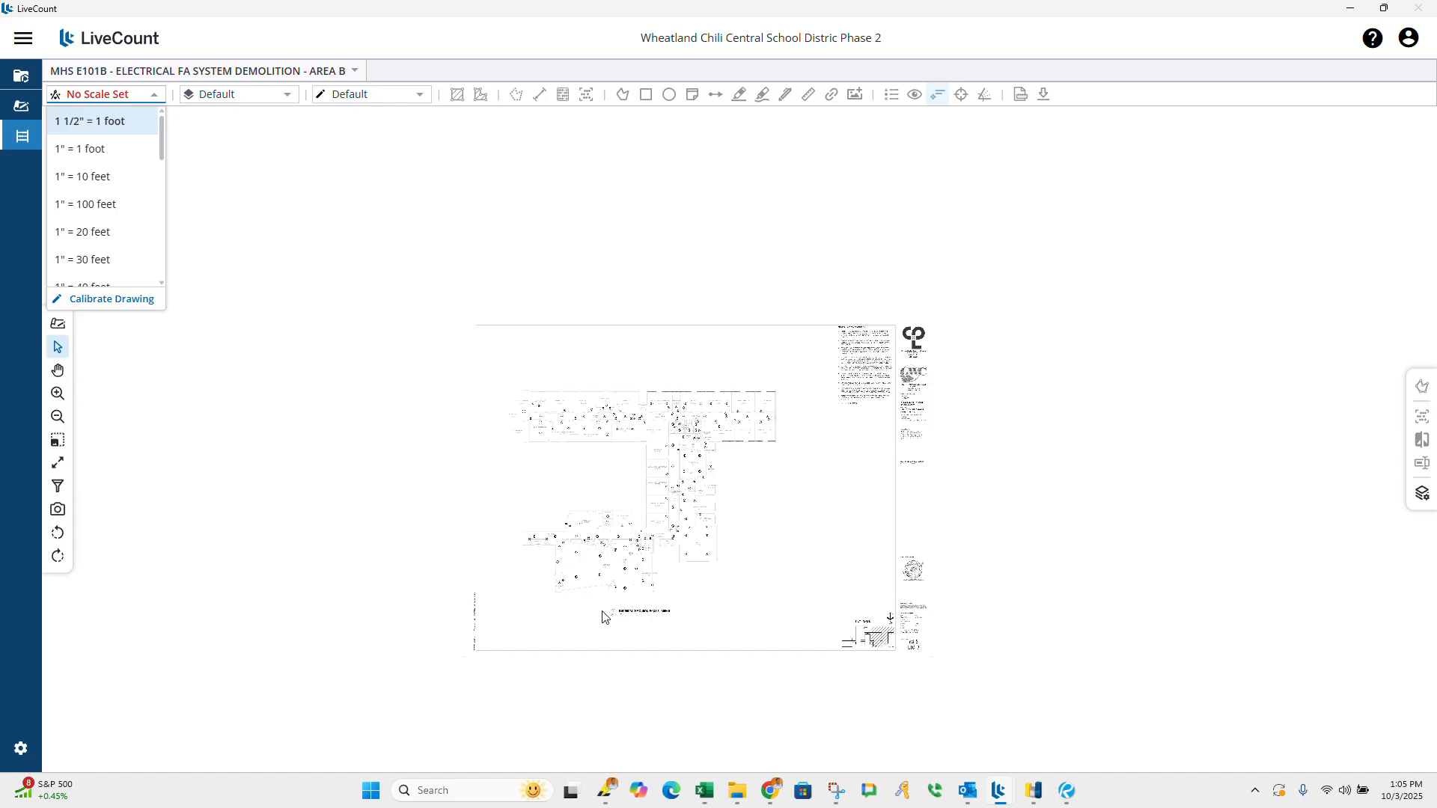
pyautogui.scroll(6, 606, 622)
pyautogui.scroll(-4, 110, 164)
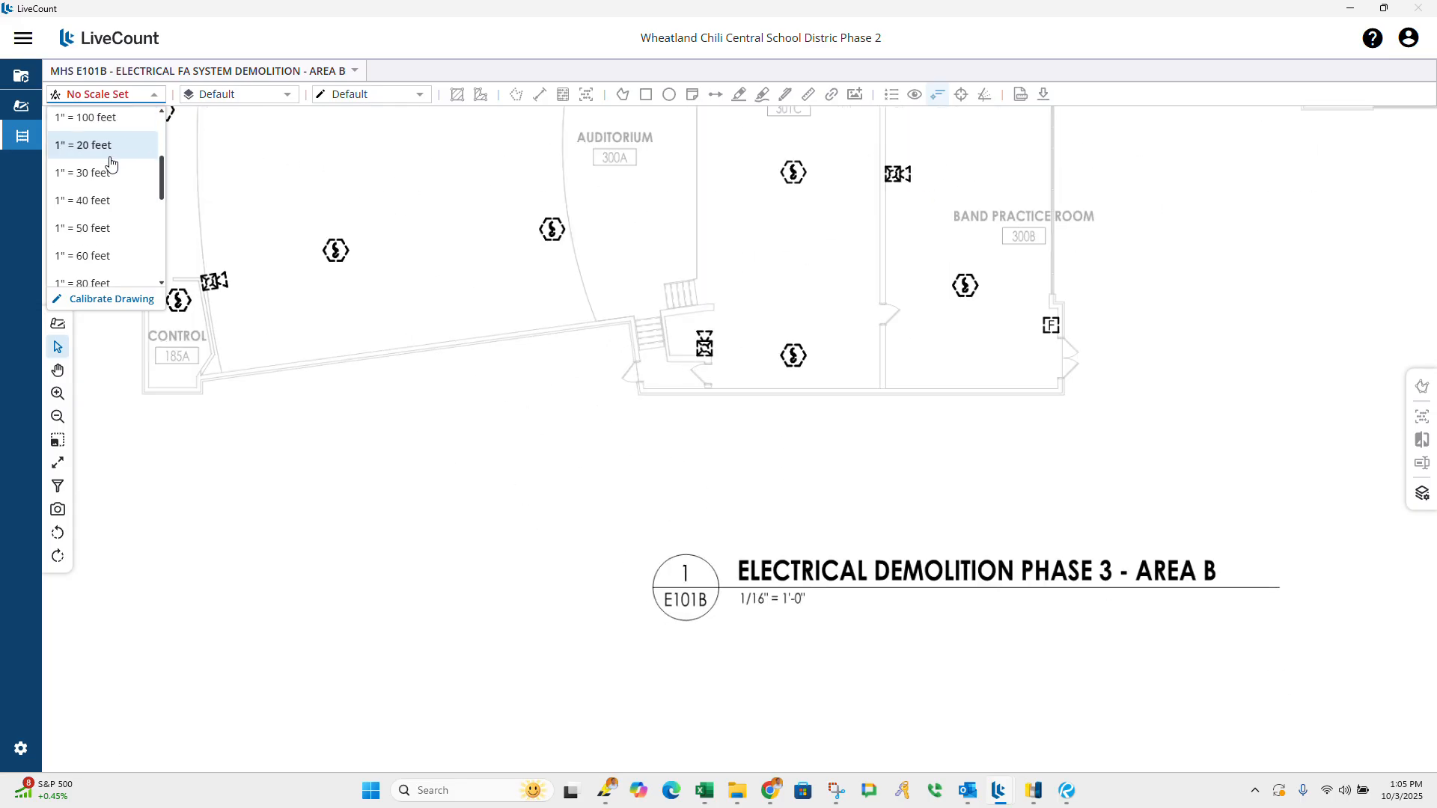
pyautogui.scroll(3, 108, 172)
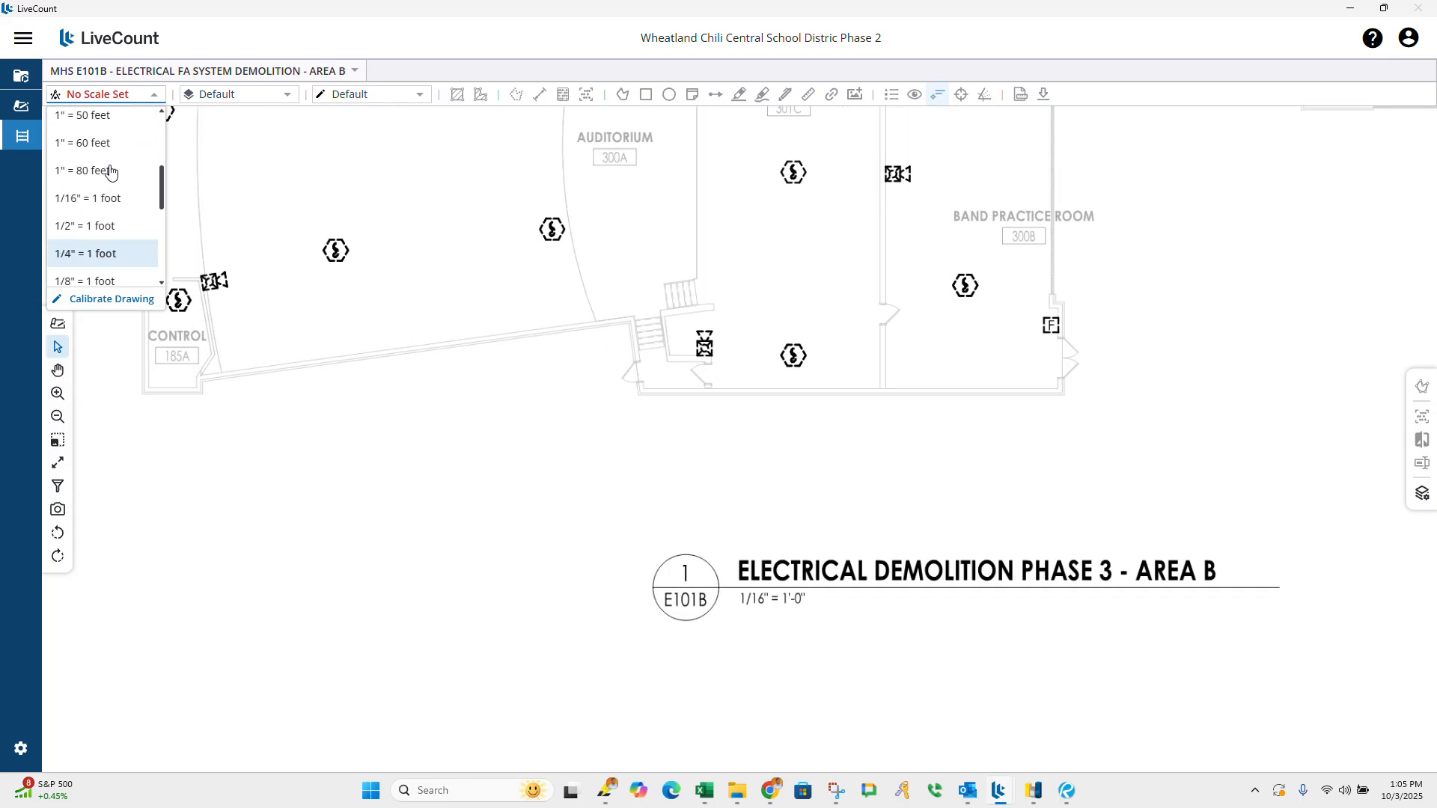
pyautogui.click(100, 196)
# Step: Switch to drawing MHS E102 - Electrical Demolition Plan - Corridor B
pyautogui.click(251, 73)
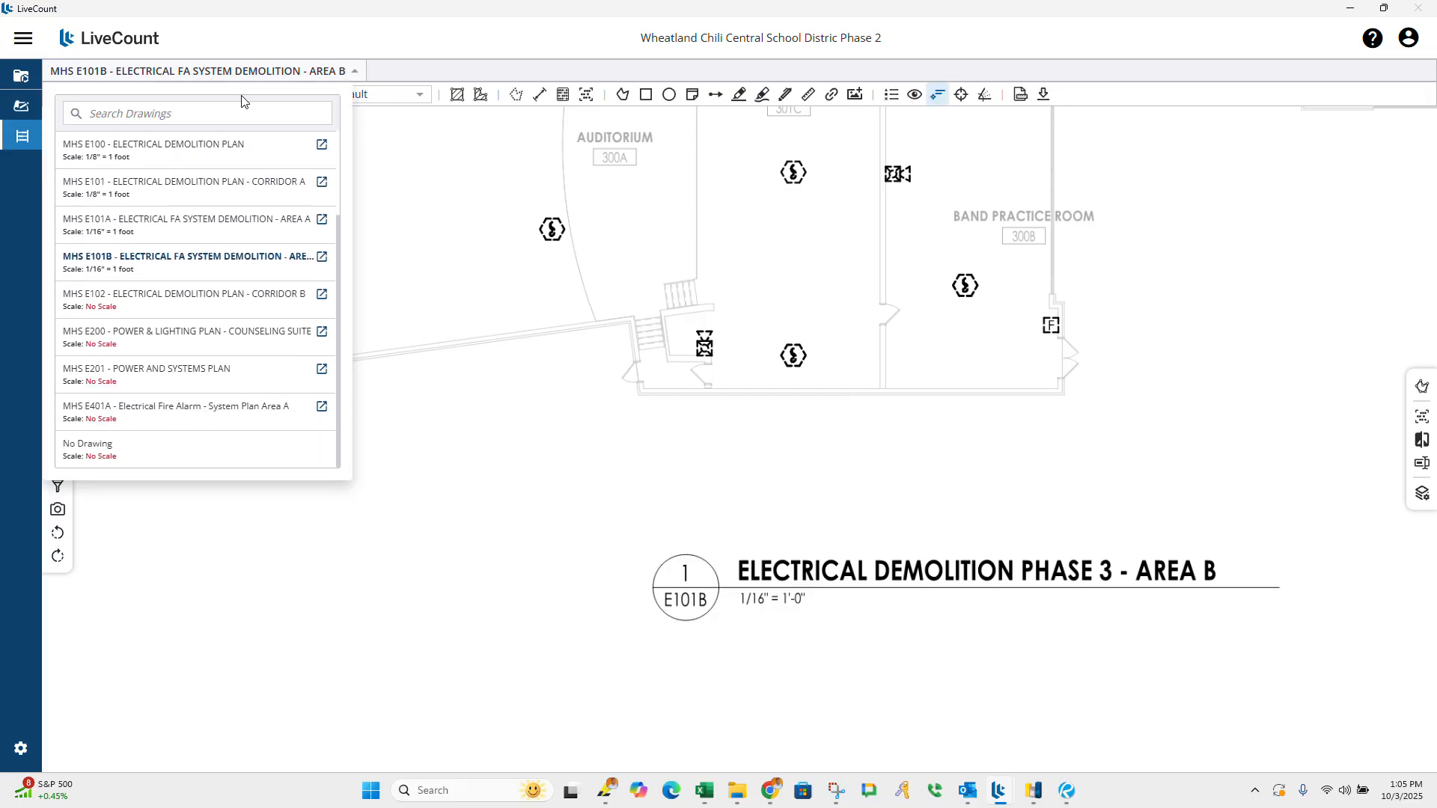
pyautogui.click(166, 296)
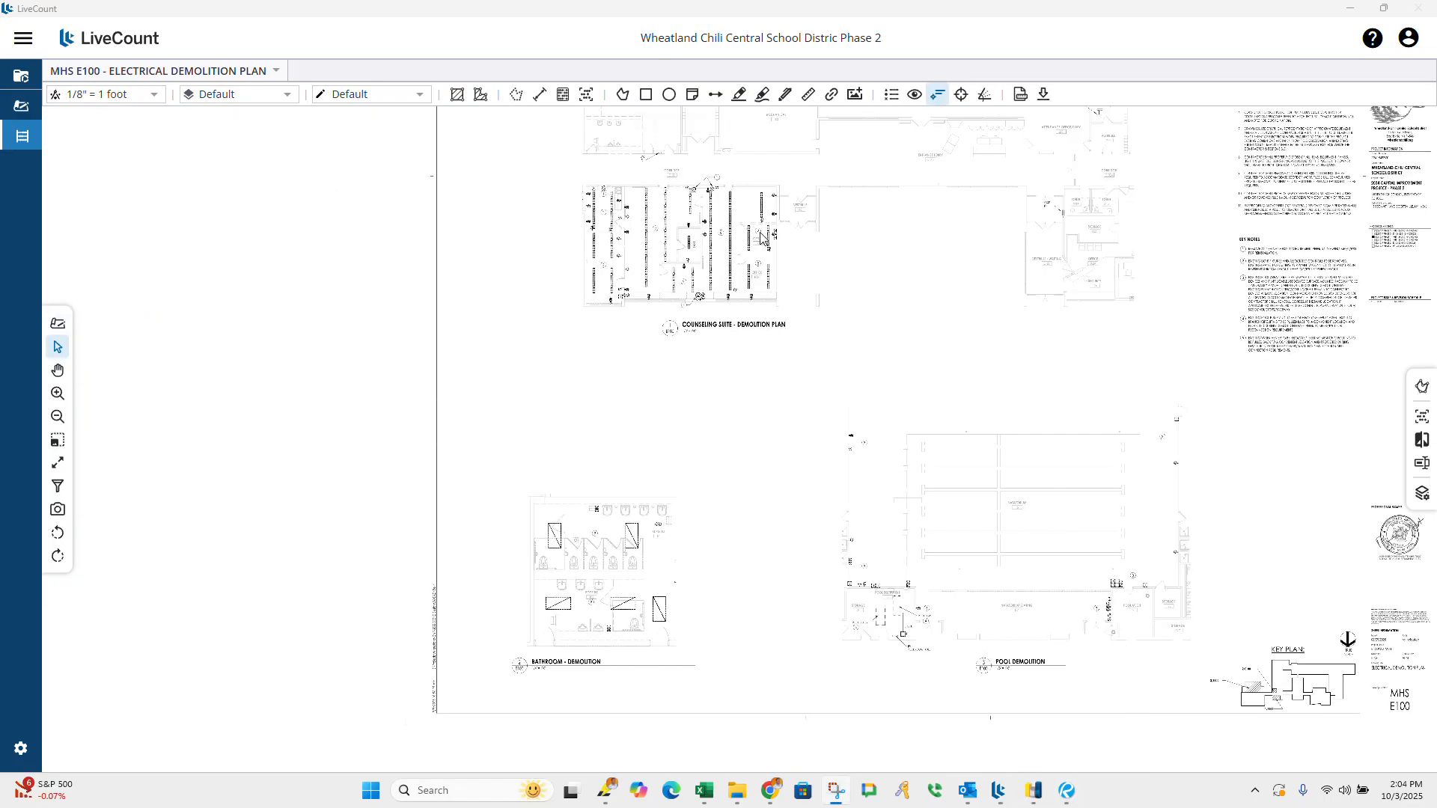
pyautogui.scroll(-3, 884, 436)
pyautogui.scroll(3, 870, 418)
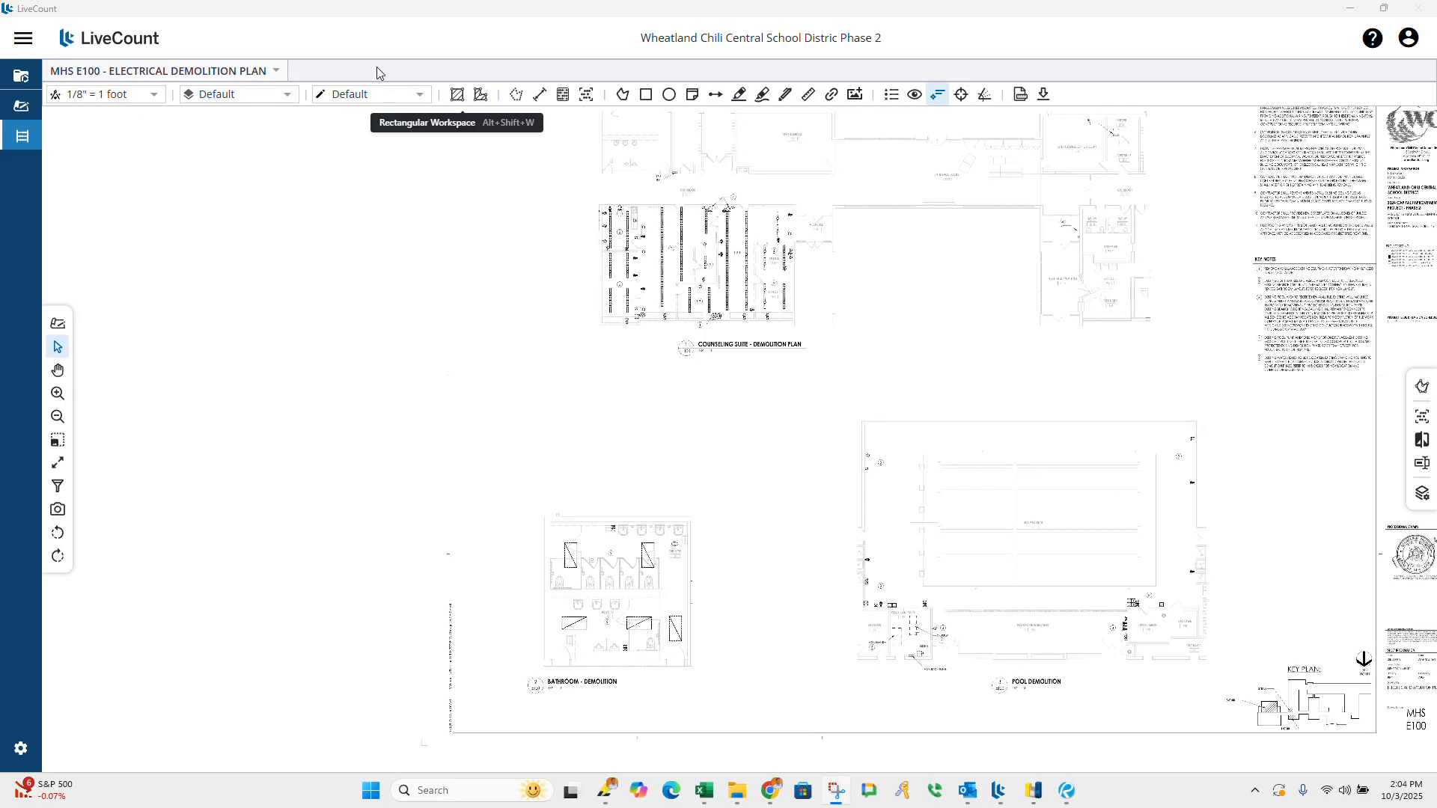
pyautogui.click(58, 369)
pyautogui.scroll(-3, 888, 256)
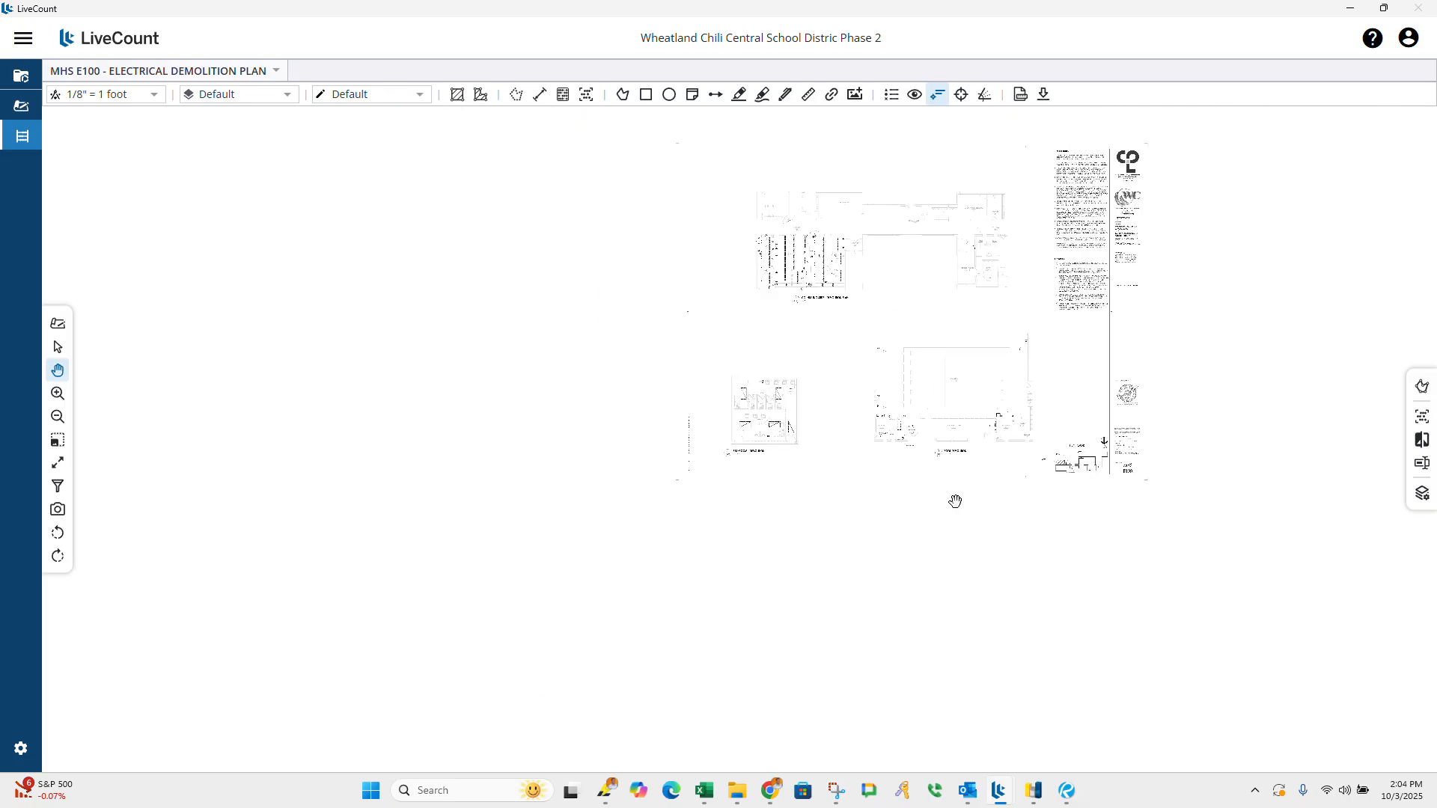
# Step: Switch to Accubid Classic Estimating and review the takeoff's drawing list, leaving MHS E100 - Electrical Demolition Plan selected
pyautogui.click(1036, 794)
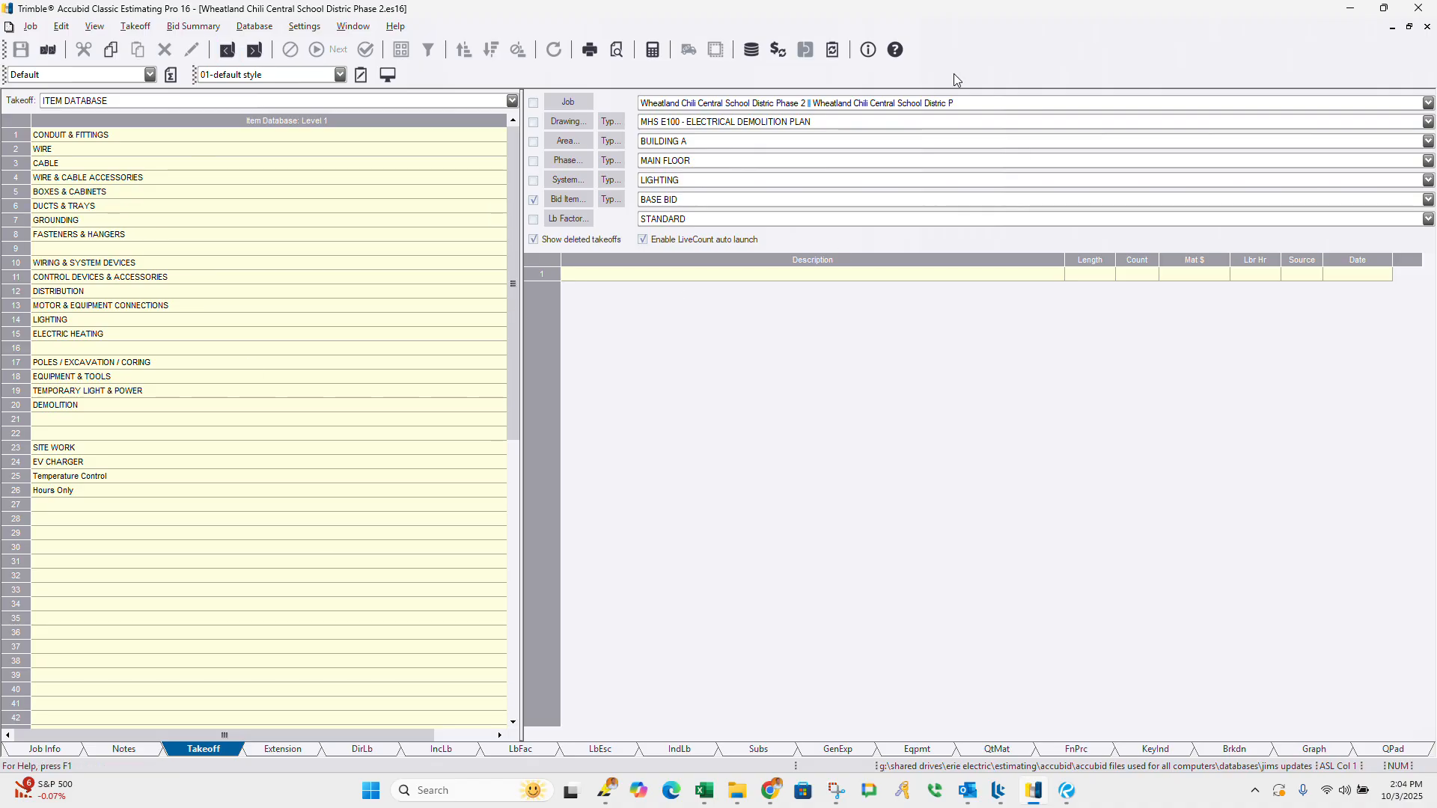
pyautogui.click(707, 124)
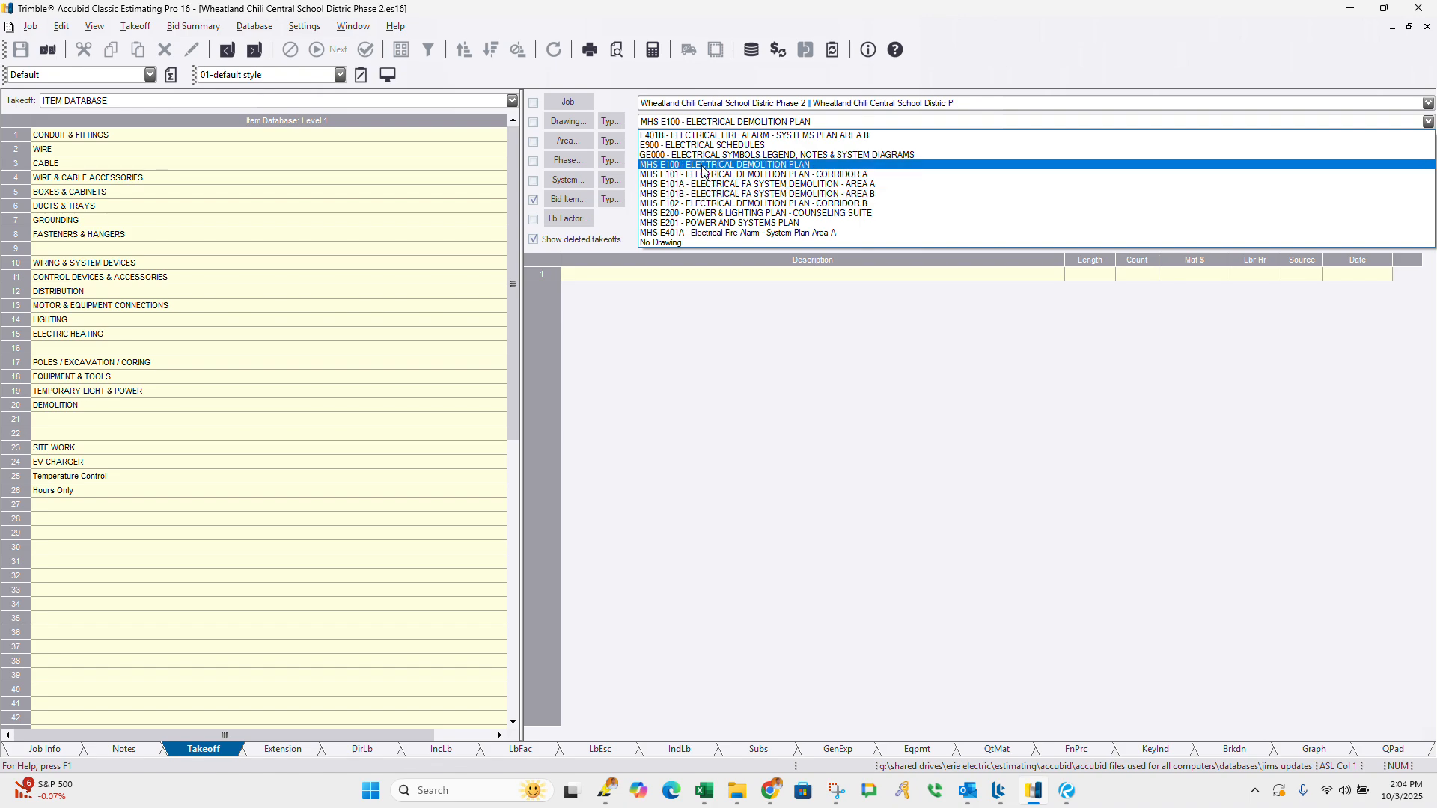
pyautogui.click(678, 124)
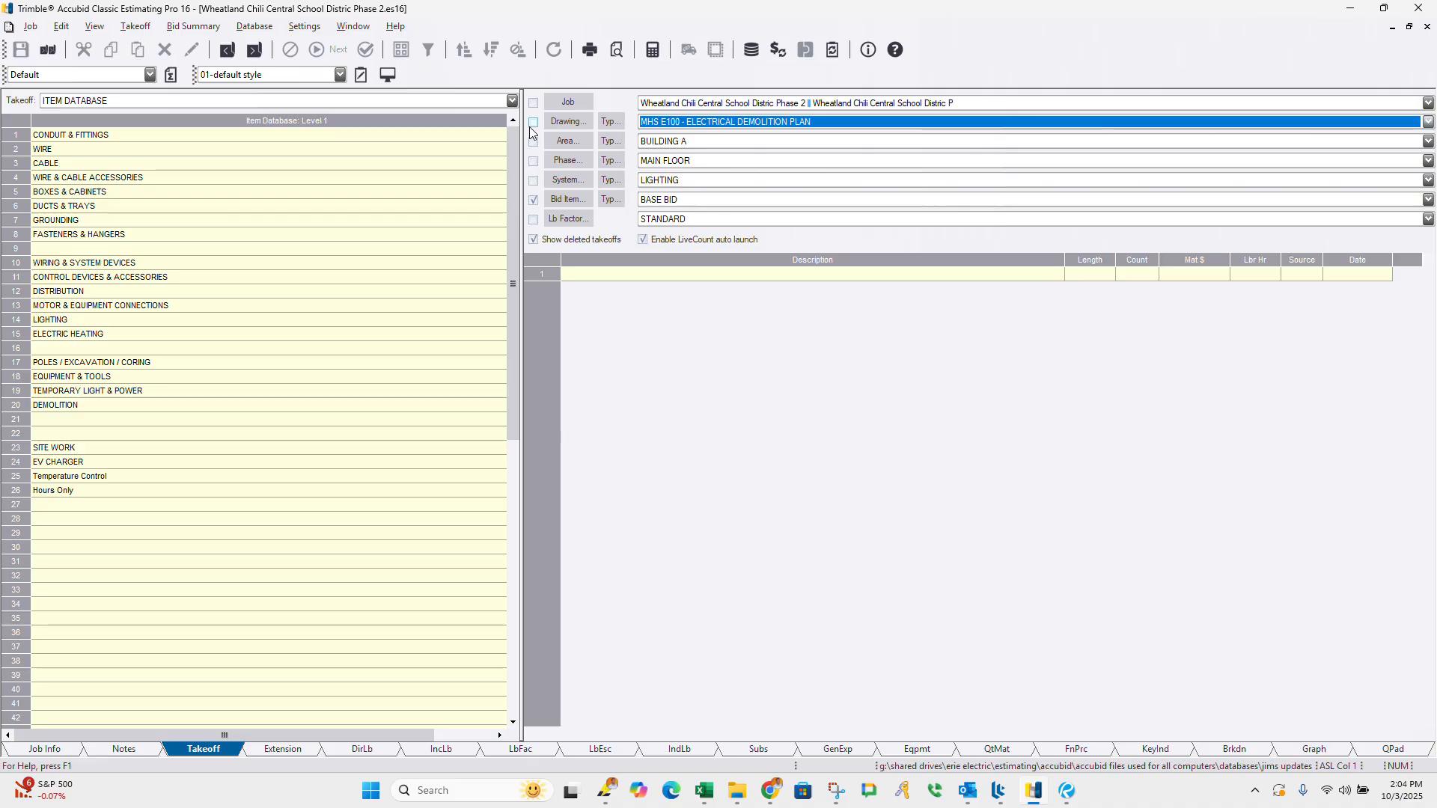
# Step: Turn off LiveCount auto launch for the takeoff, and check the E100 drawing in LiveCount before returning to Accubid Classic Estimating
pyautogui.click(642, 241)
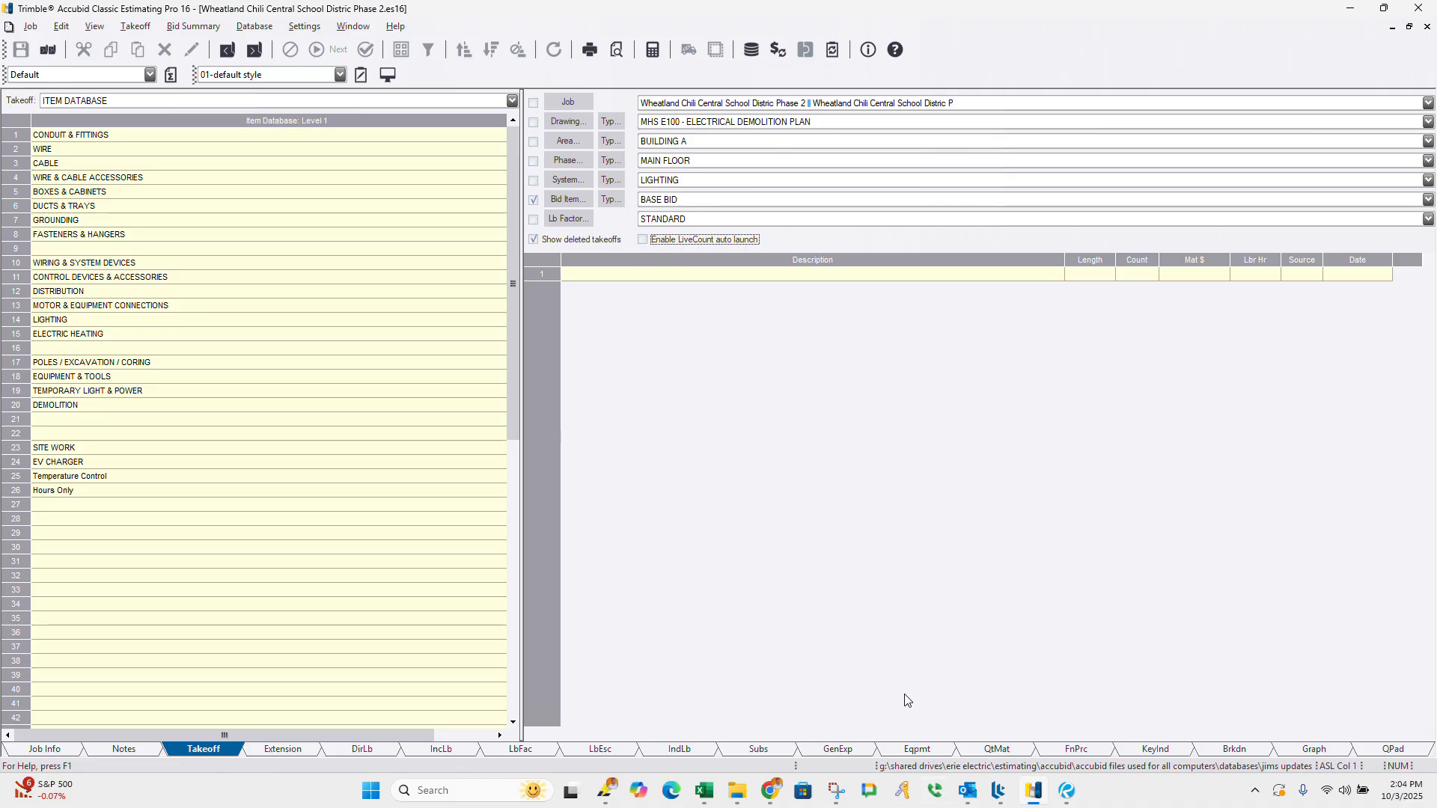
pyautogui.moveTo(992, 794)
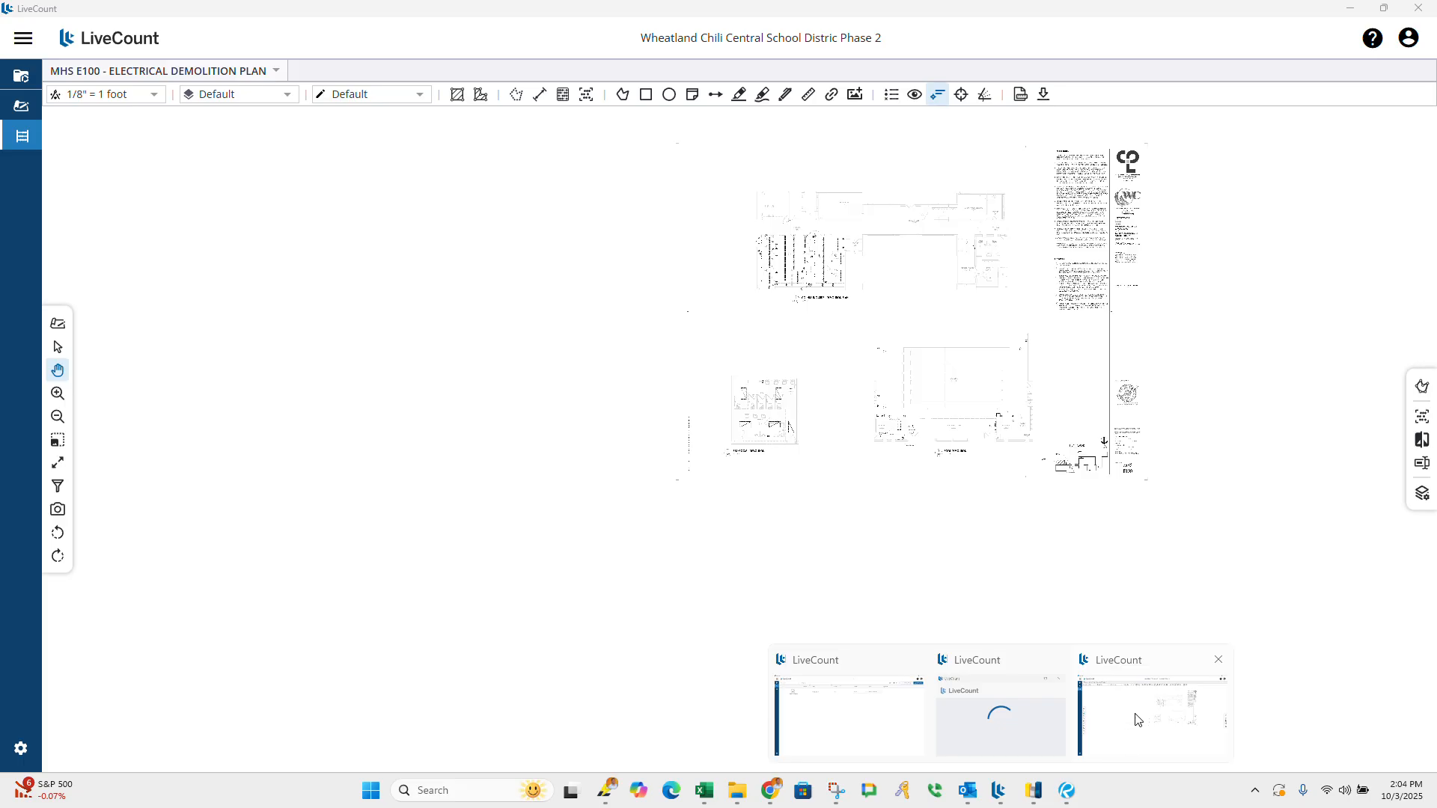
pyautogui.click(1137, 720)
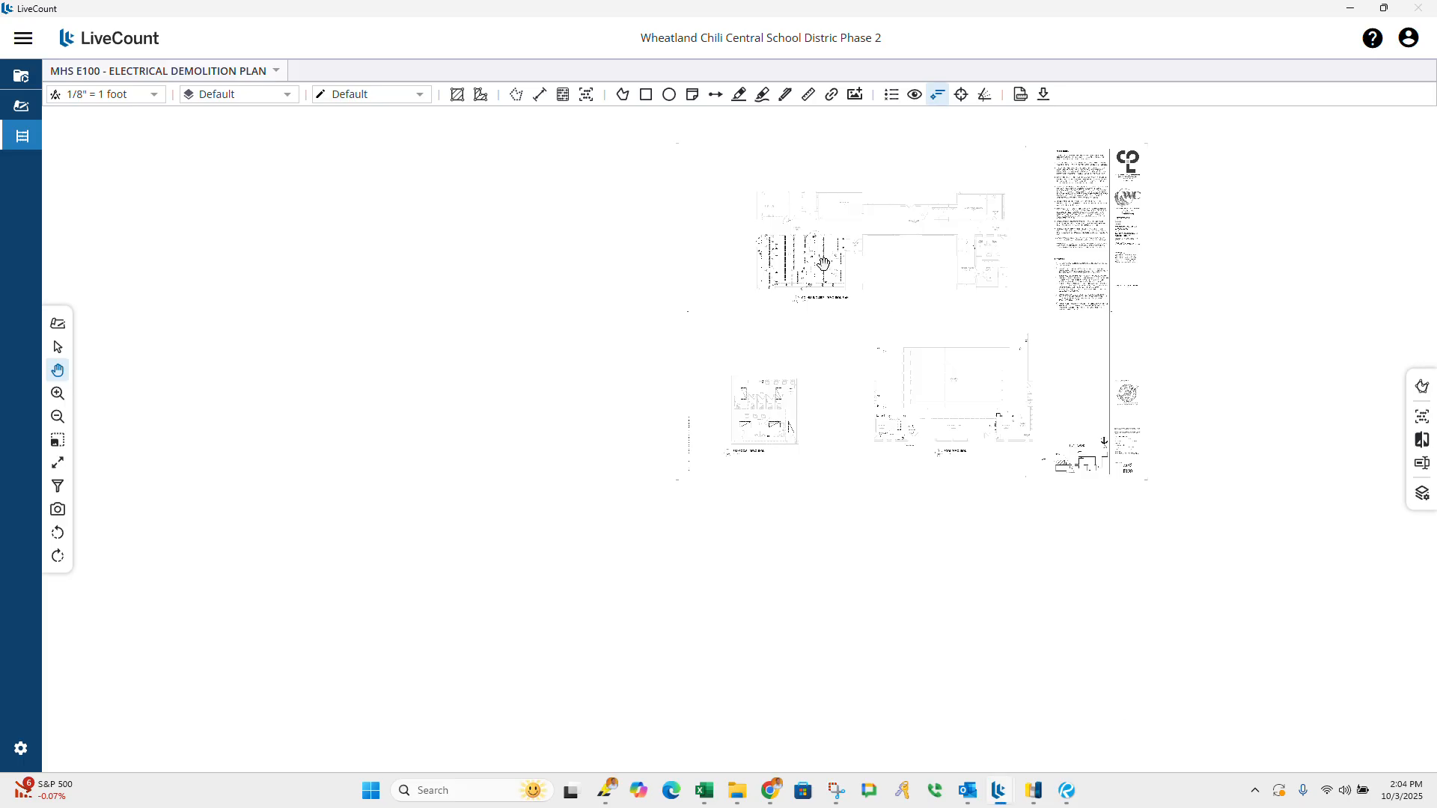
pyautogui.click(1034, 792)
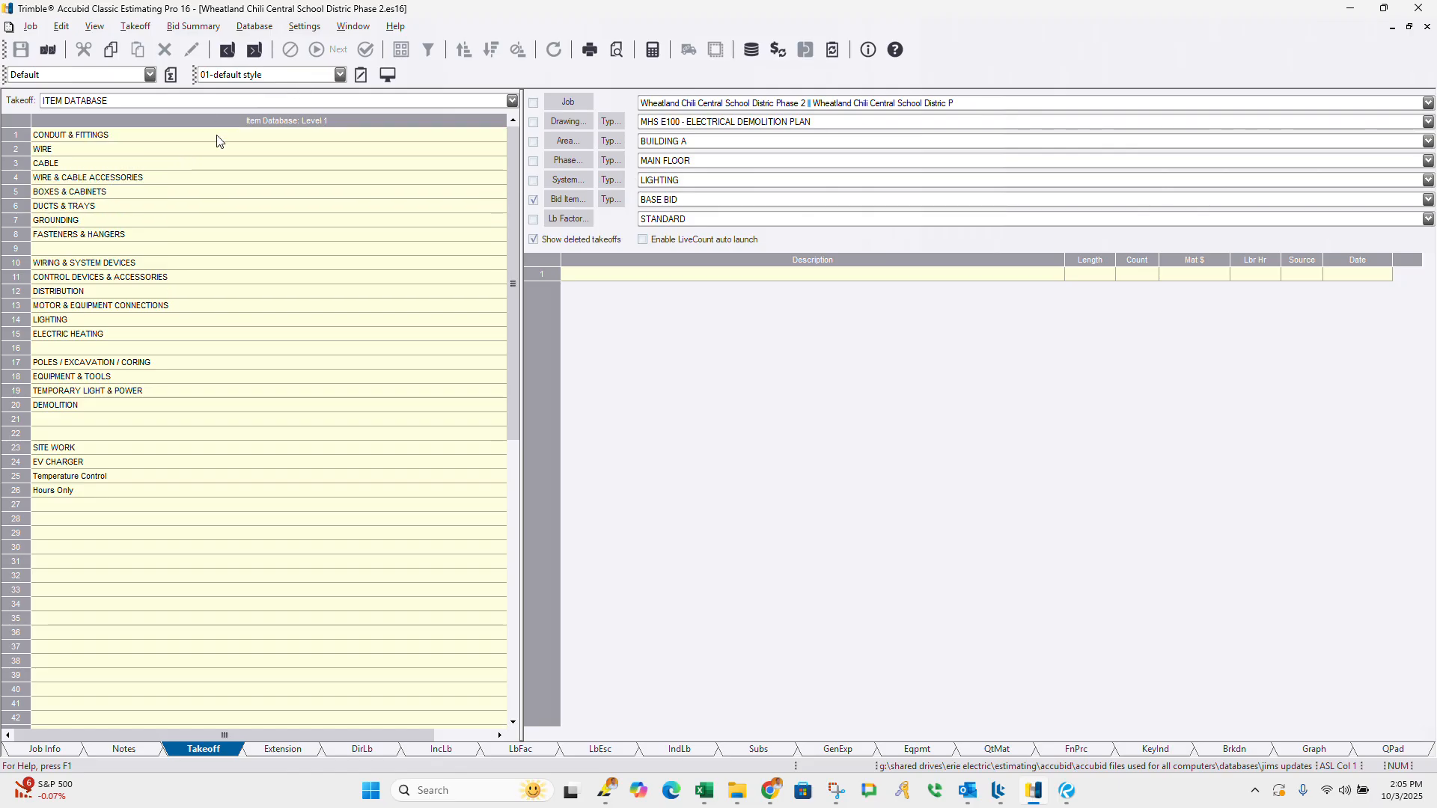
pyautogui.click(229, 105)
pyautogui.click(231, 106)
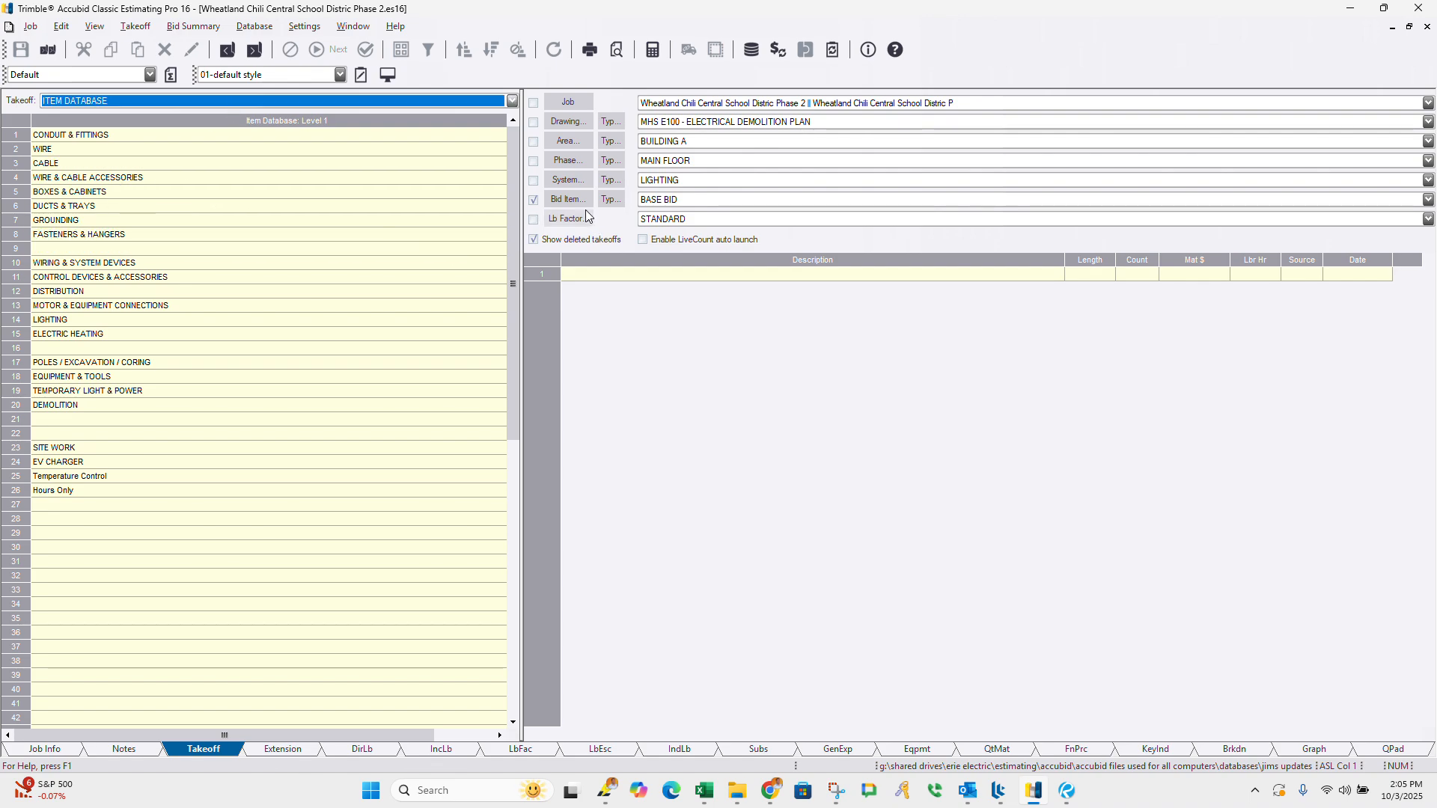
# Step: Enable the Drawing and System breakdowns for the takeoff, keeping MHS E100 - Electrical Demolition Plan, LIGHTING and BASE BID selected
pyautogui.click(535, 122)
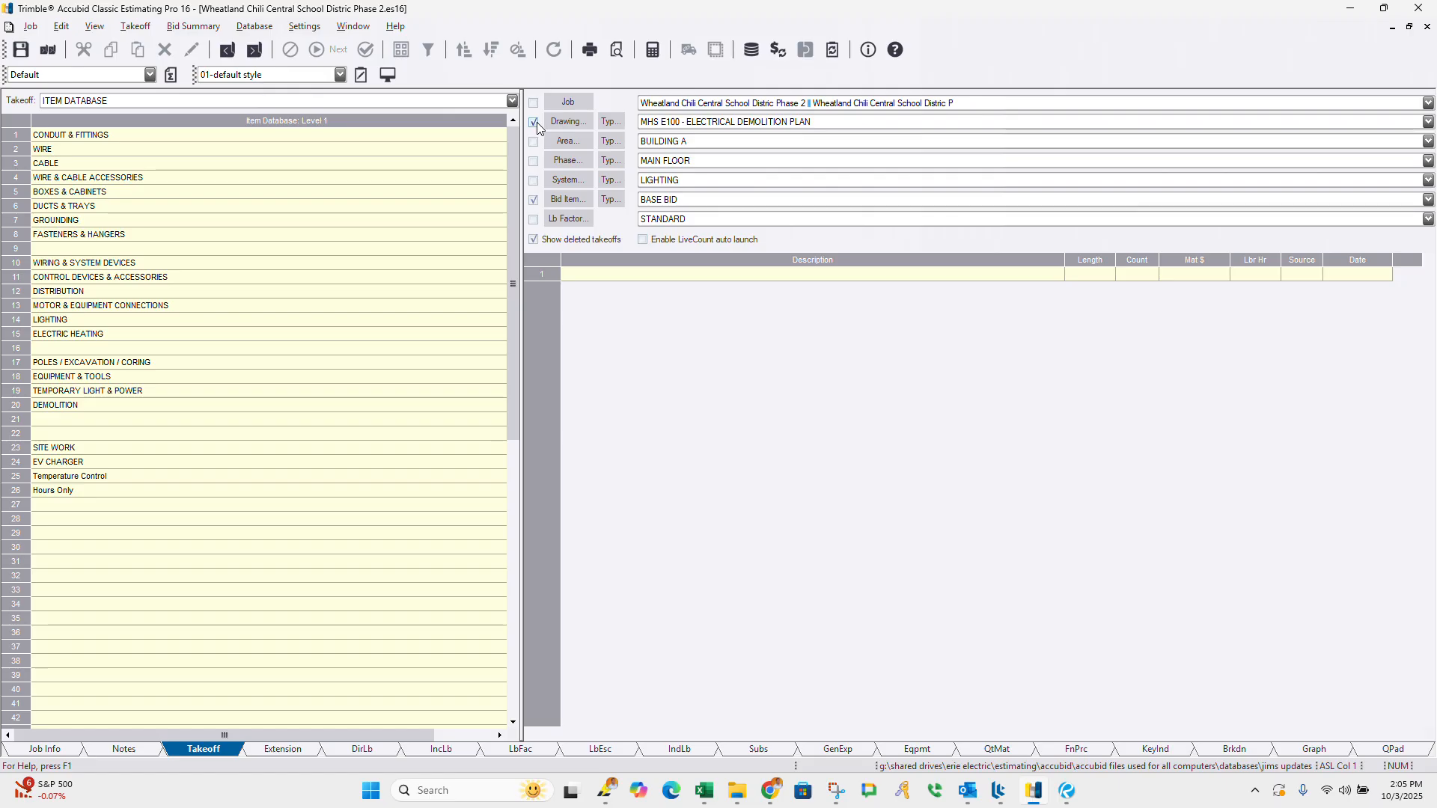
pyautogui.click(648, 126)
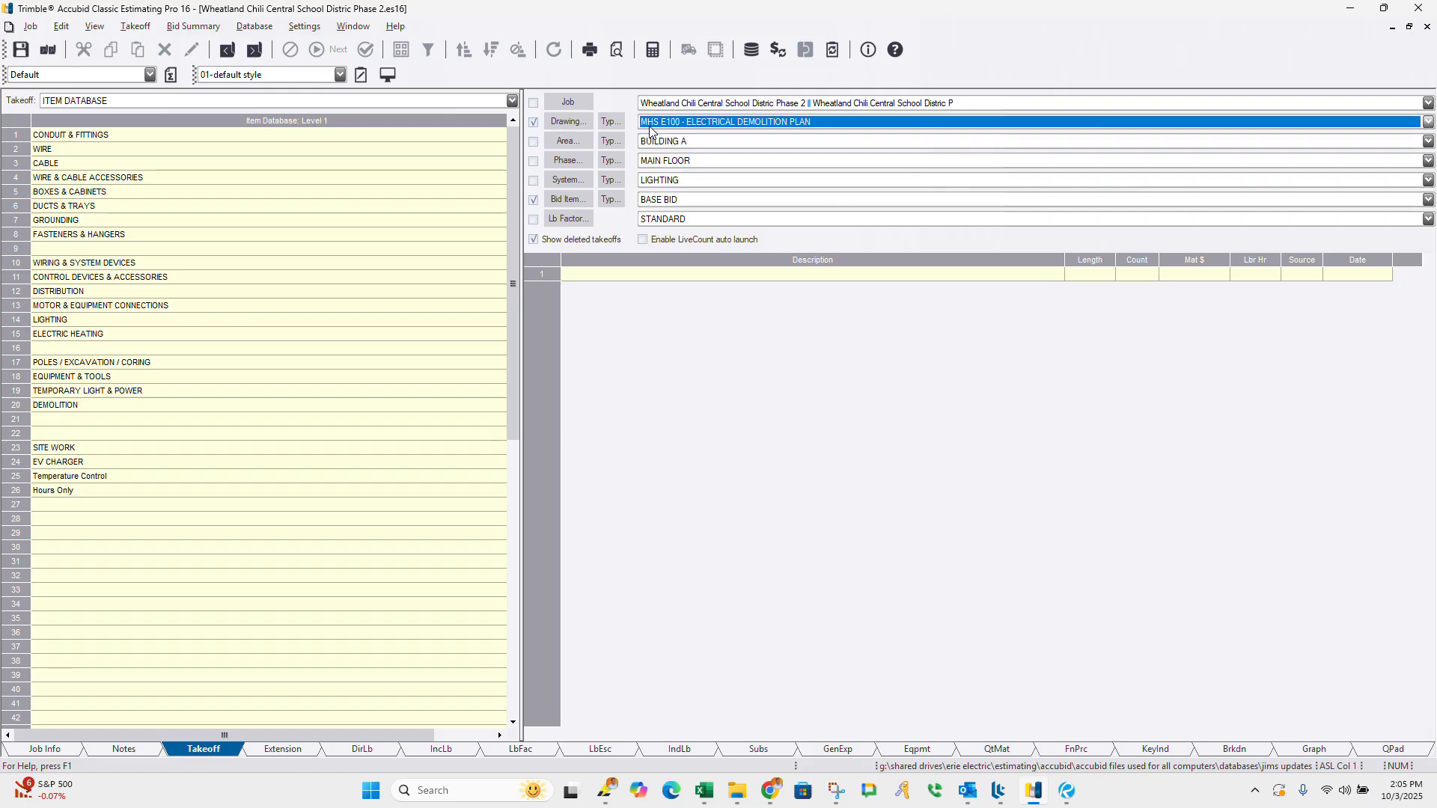
pyautogui.click(654, 199)
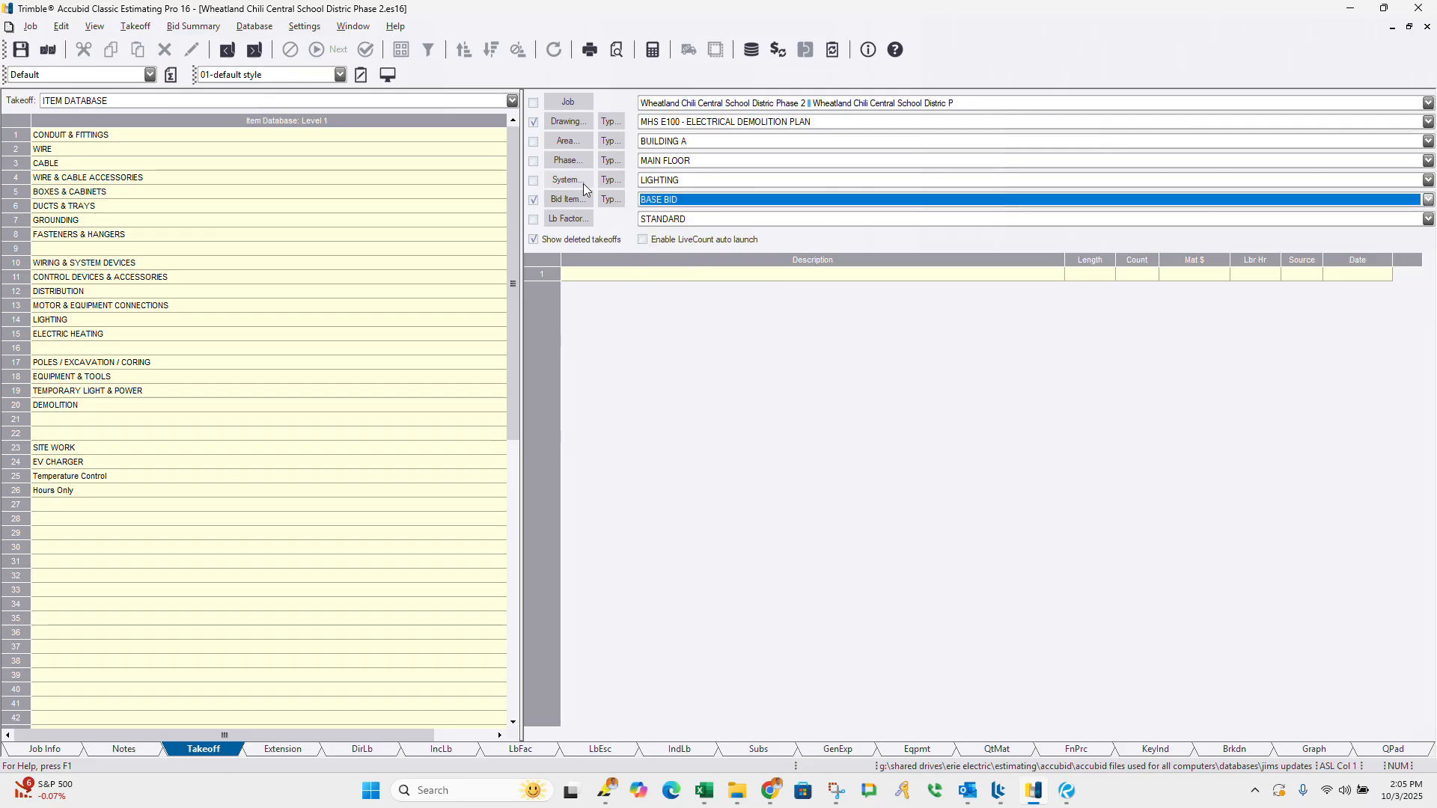
pyautogui.click(533, 181)
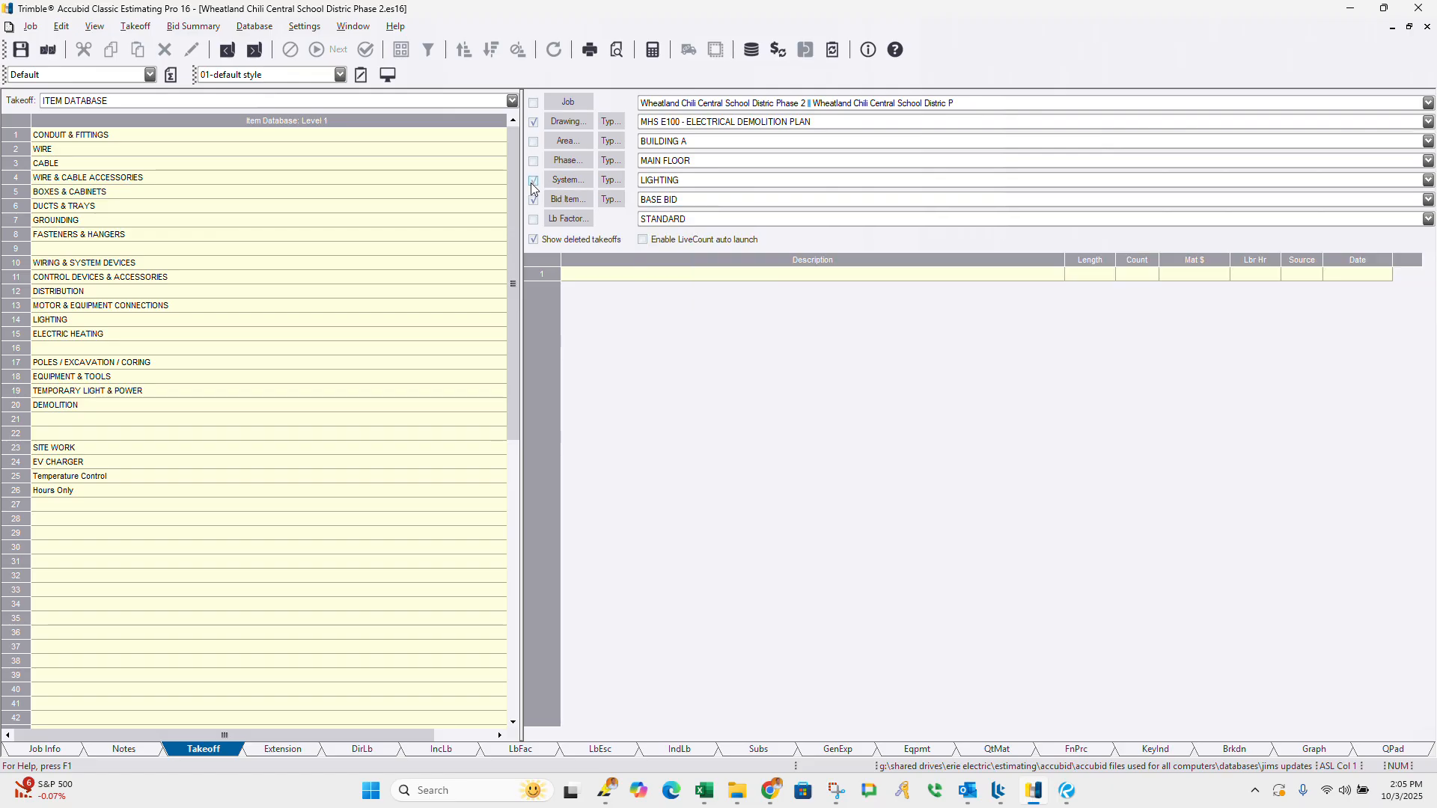
pyautogui.click(666, 183)
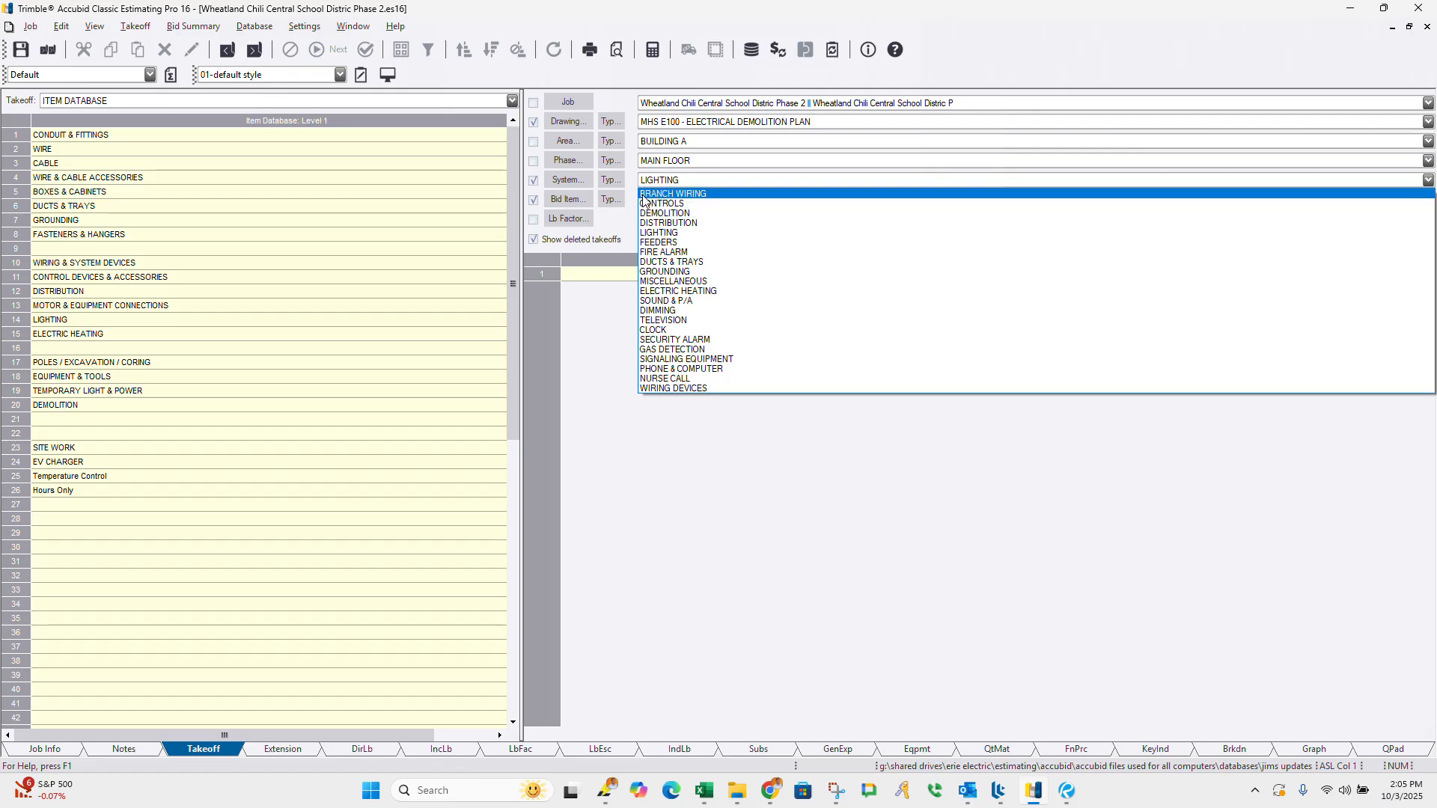
pyautogui.click(708, 125)
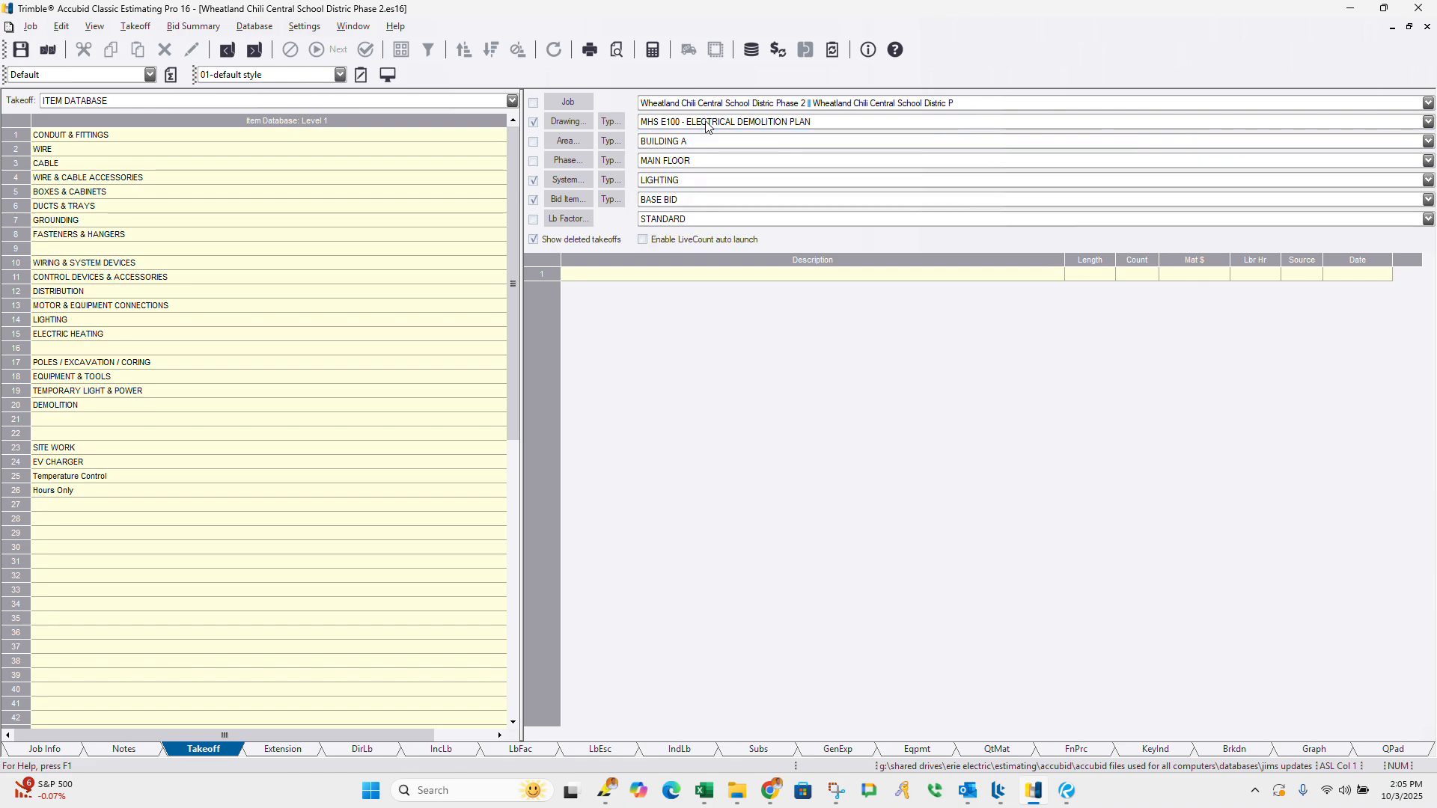
pyautogui.click(659, 182)
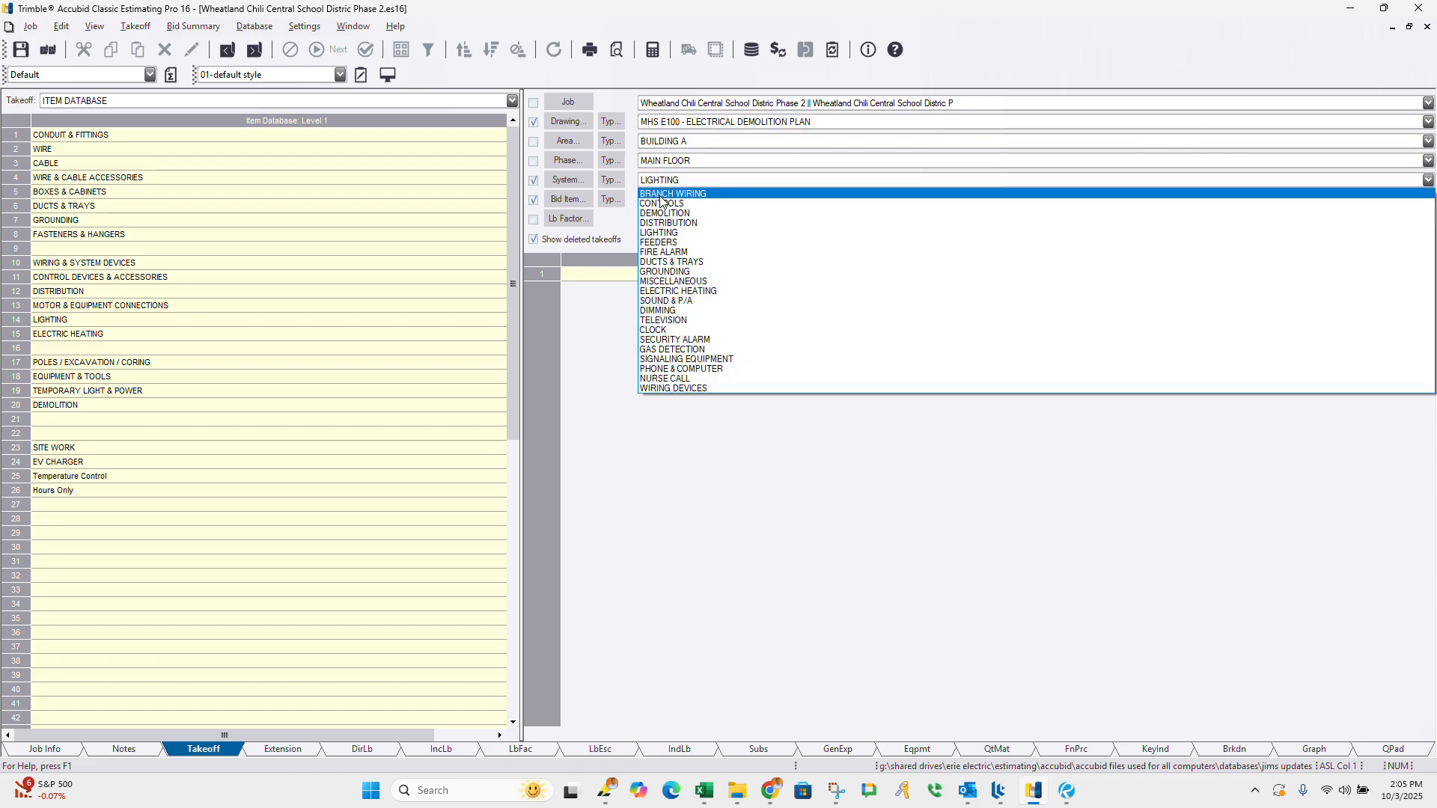
pyautogui.click(666, 182)
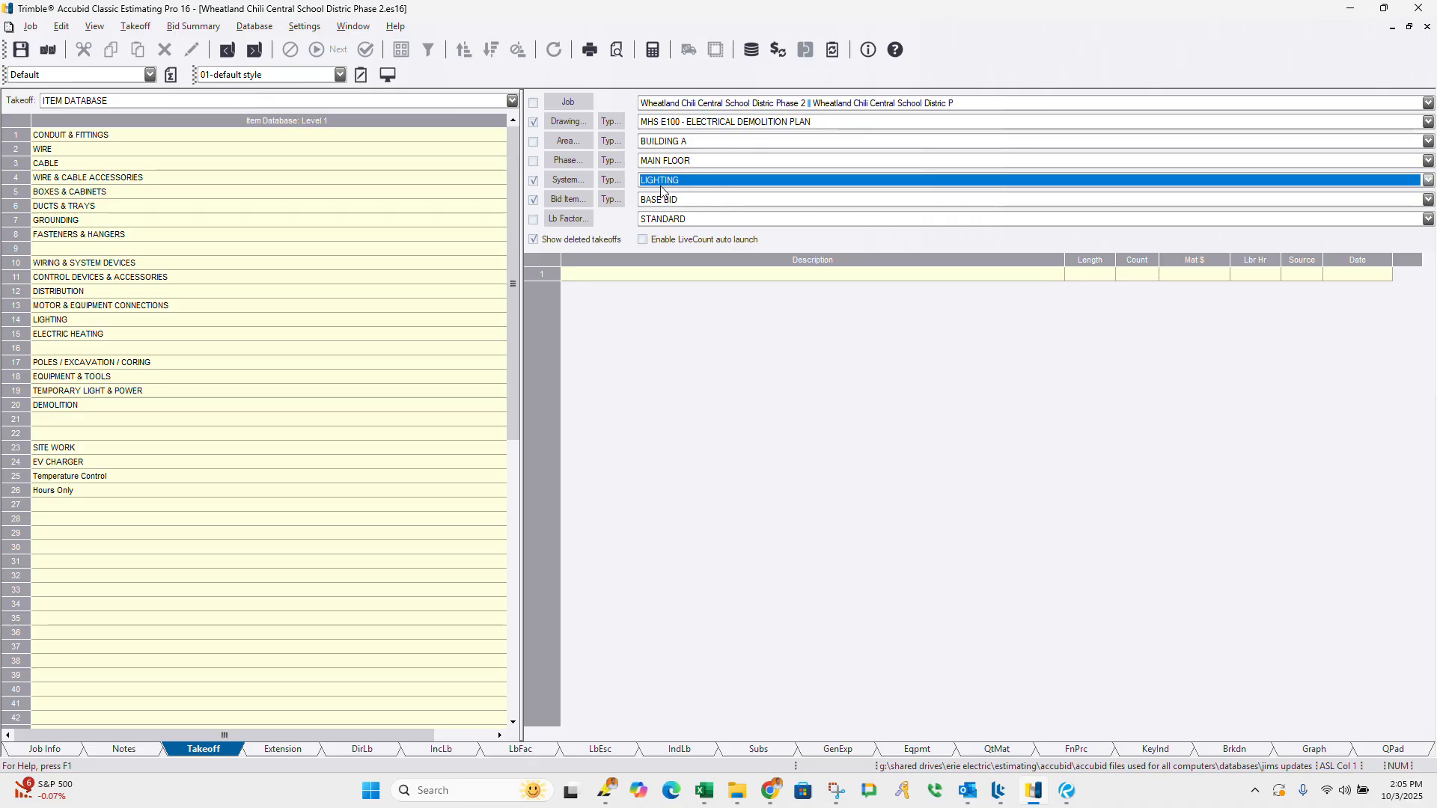
pyautogui.click(660, 186)
pyautogui.click(661, 186)
# Step: Take off #14 THHN BLACK wire from the item database with a length of 50
pyautogui.click(71, 149)
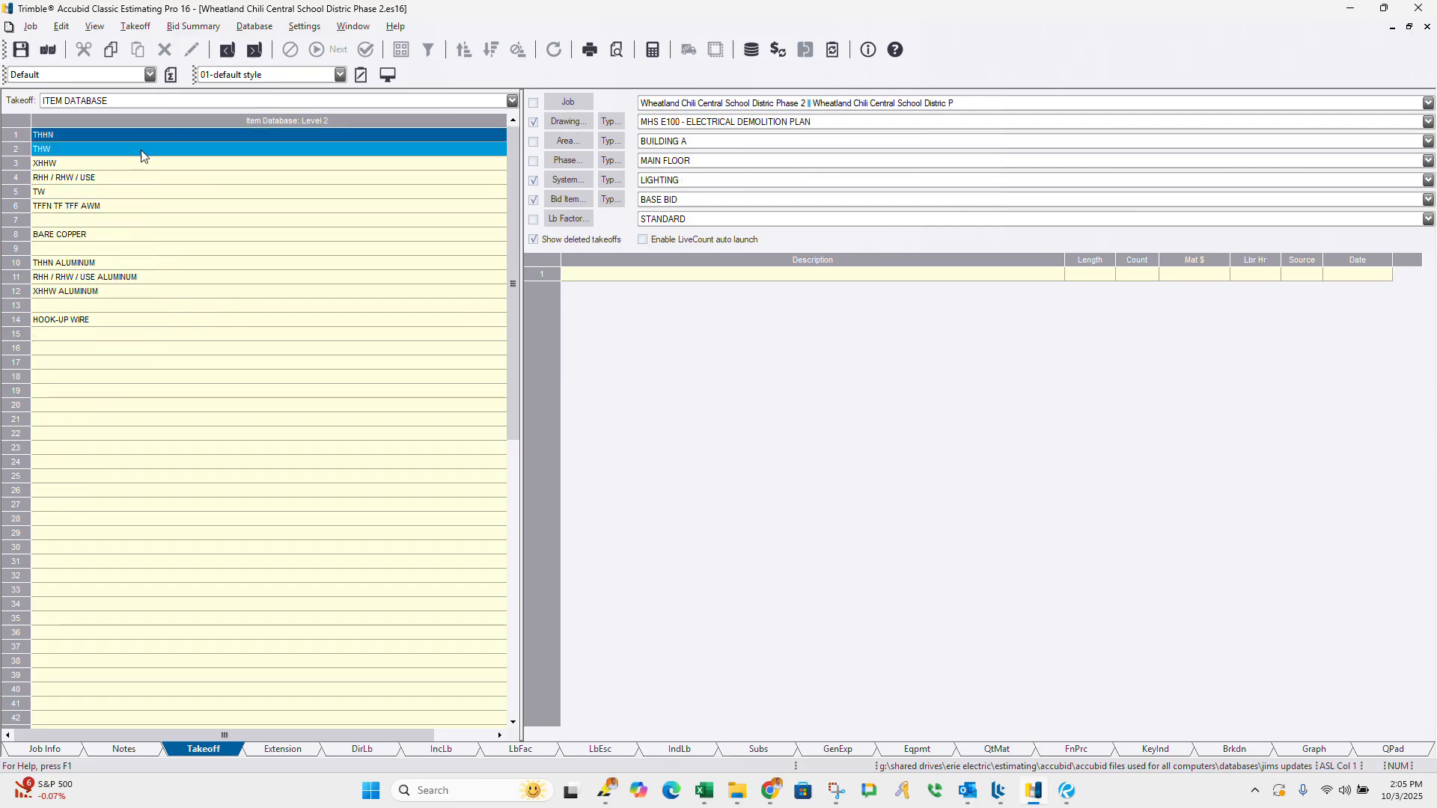
pyautogui.click(96, 137)
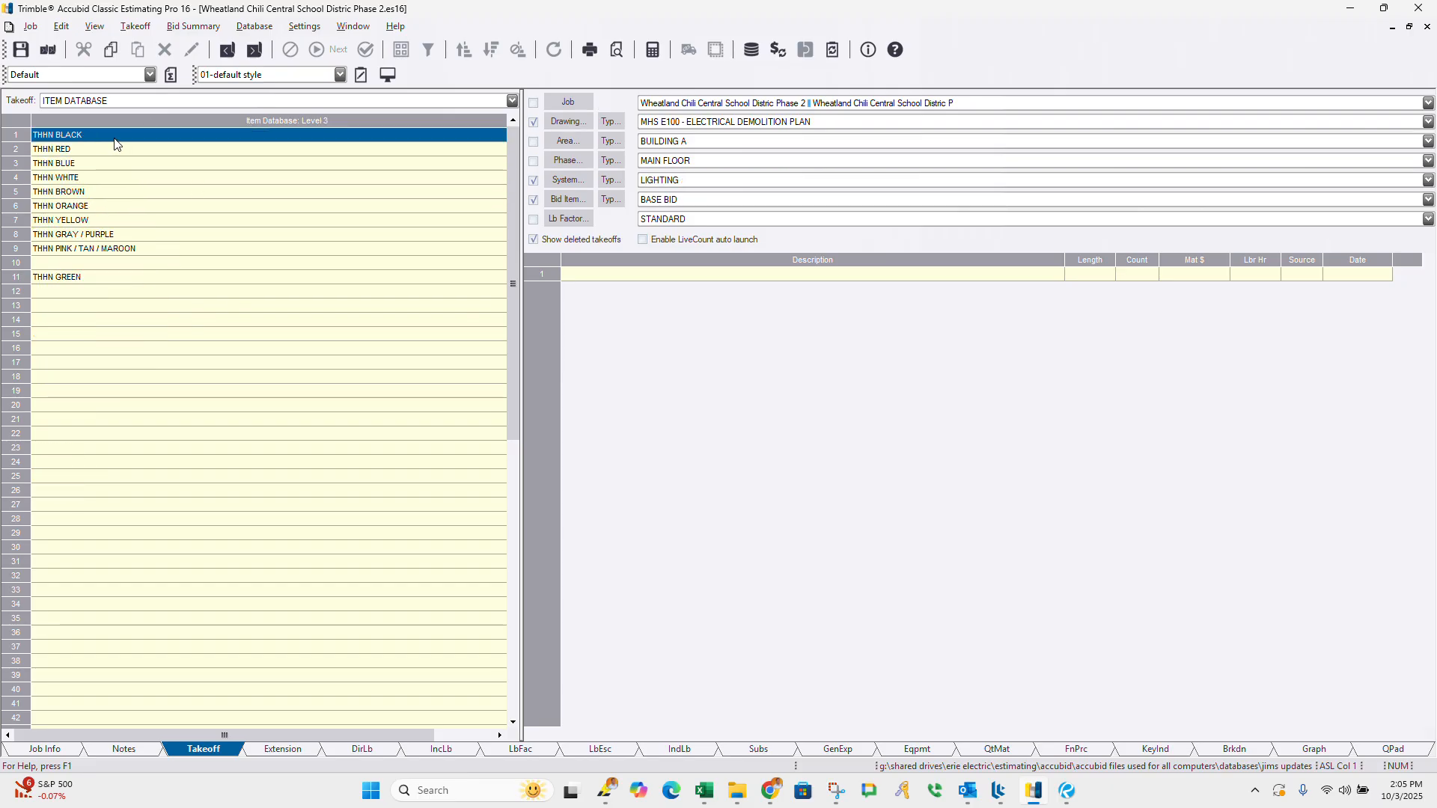
pyautogui.click(114, 139)
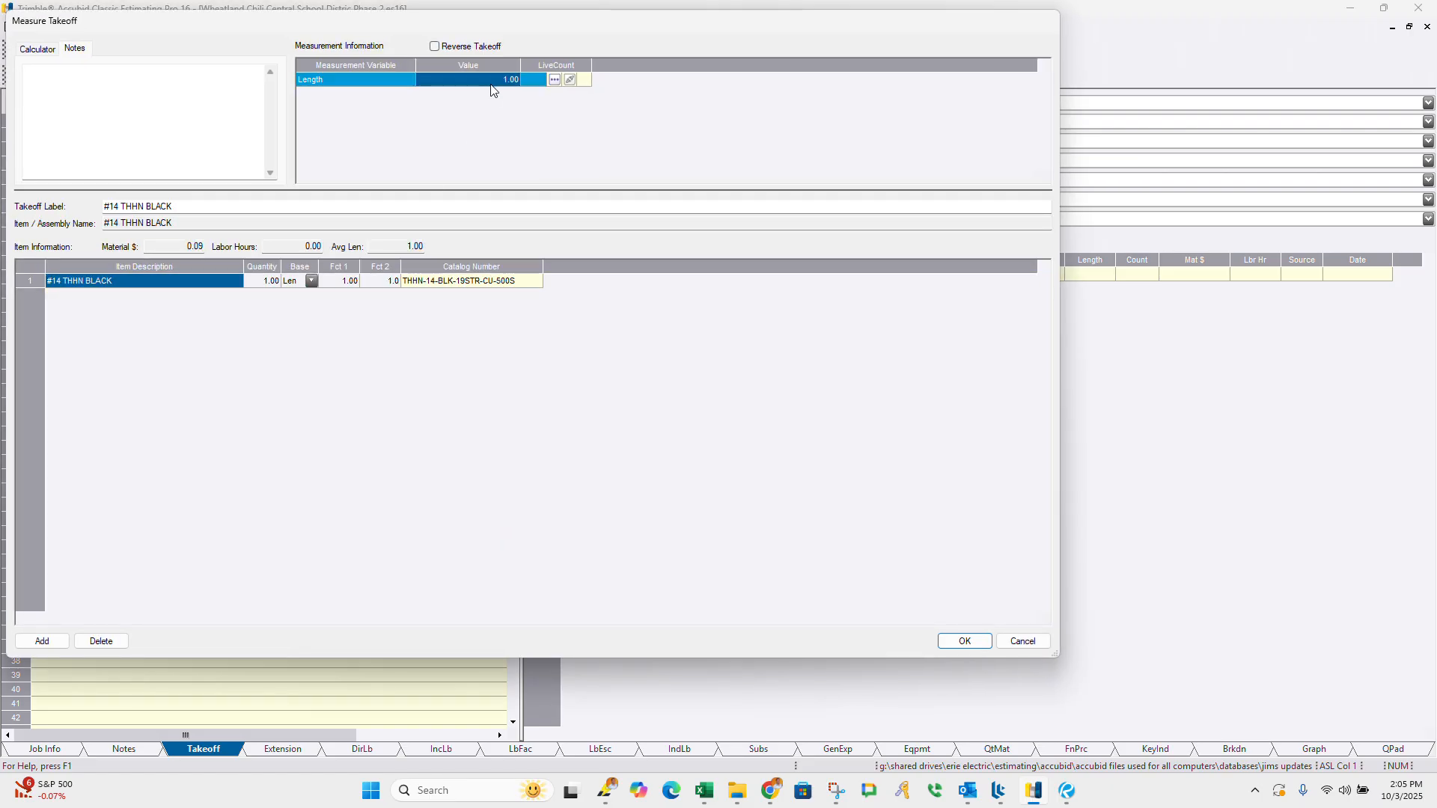
pyautogui.write('150')
pyautogui.press('Return')
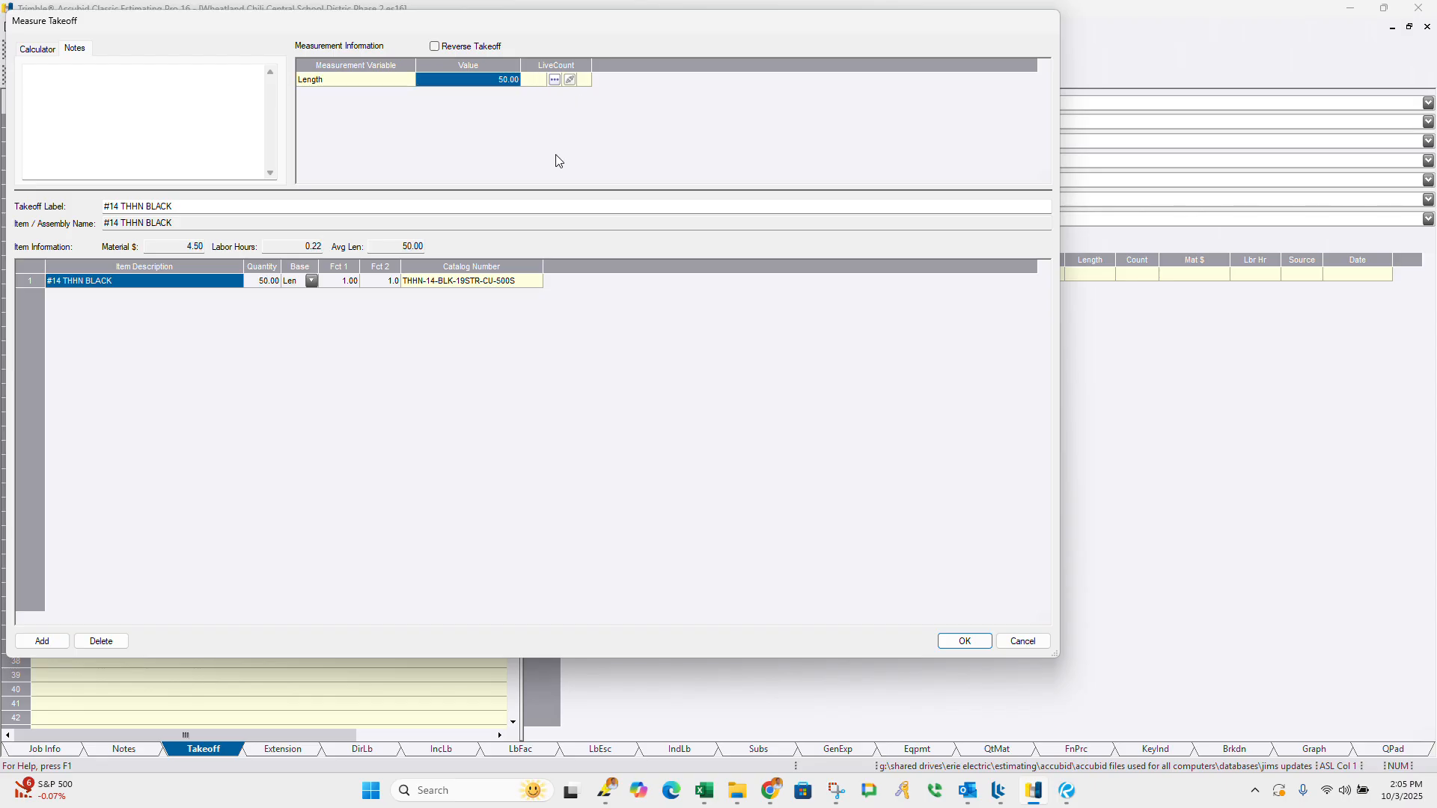
pyautogui.click(958, 642)
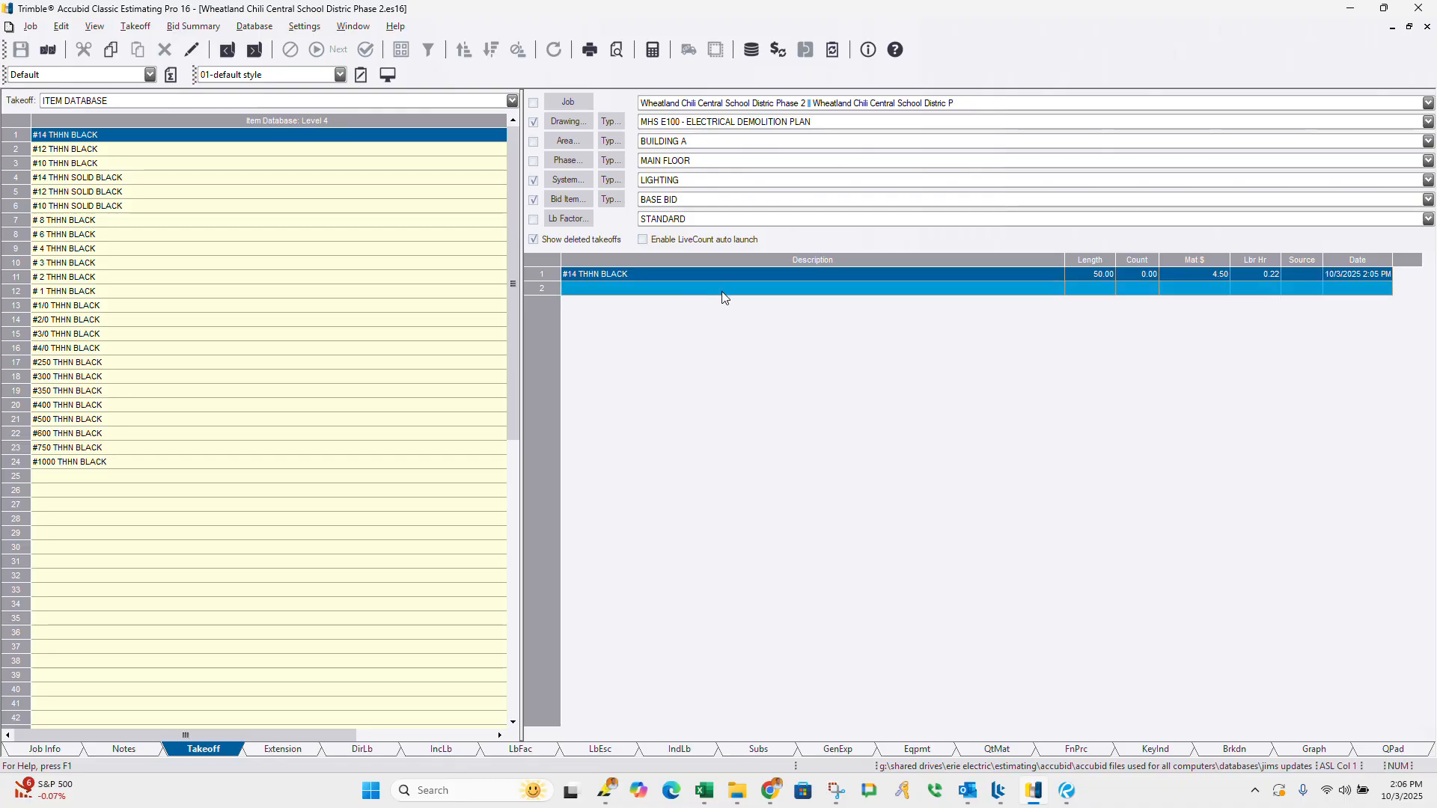
# Step: View the Change Breakdown options for the #14 THHN BLACK takeoff and leave them unapplied
pyautogui.rightClick(697, 280)
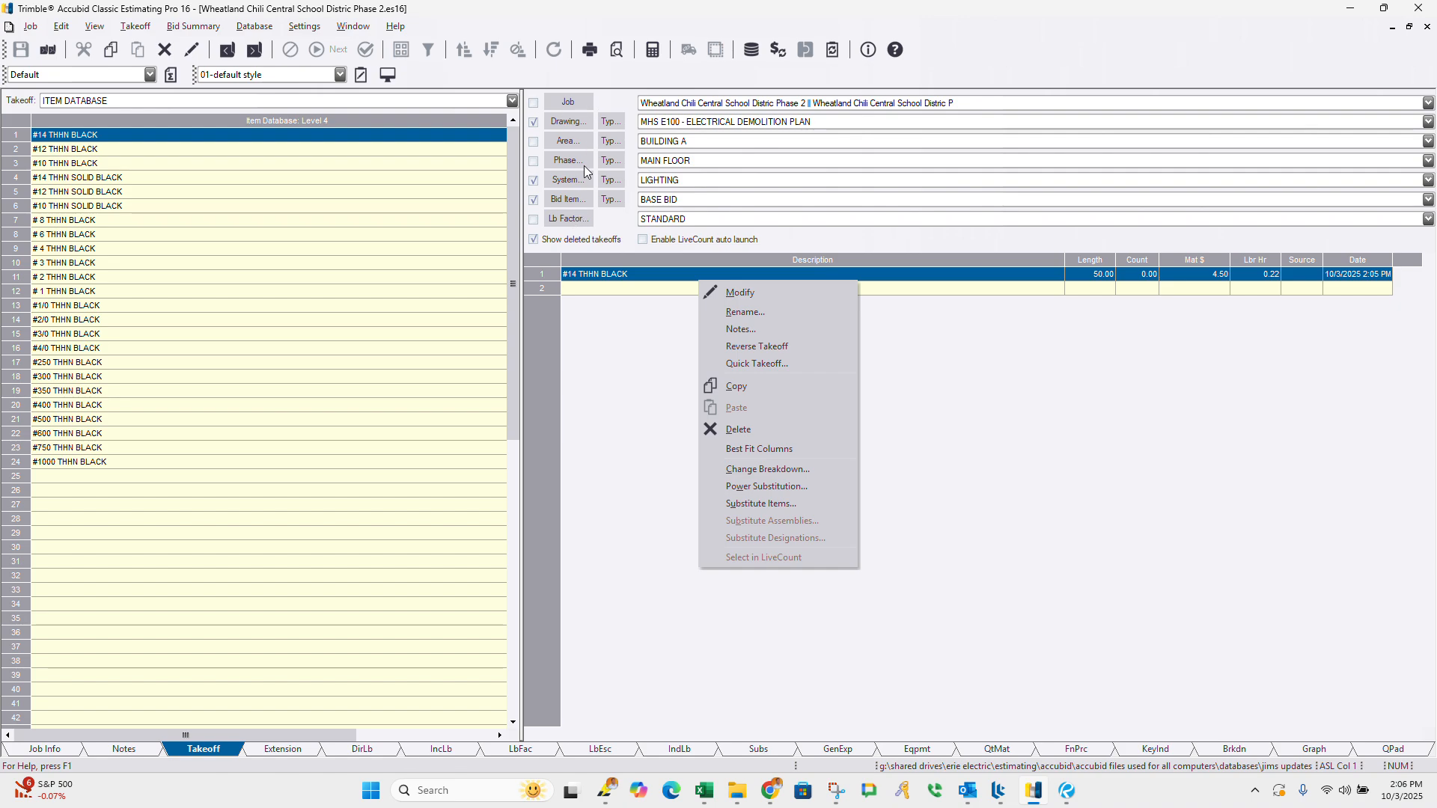
pyautogui.click(753, 477)
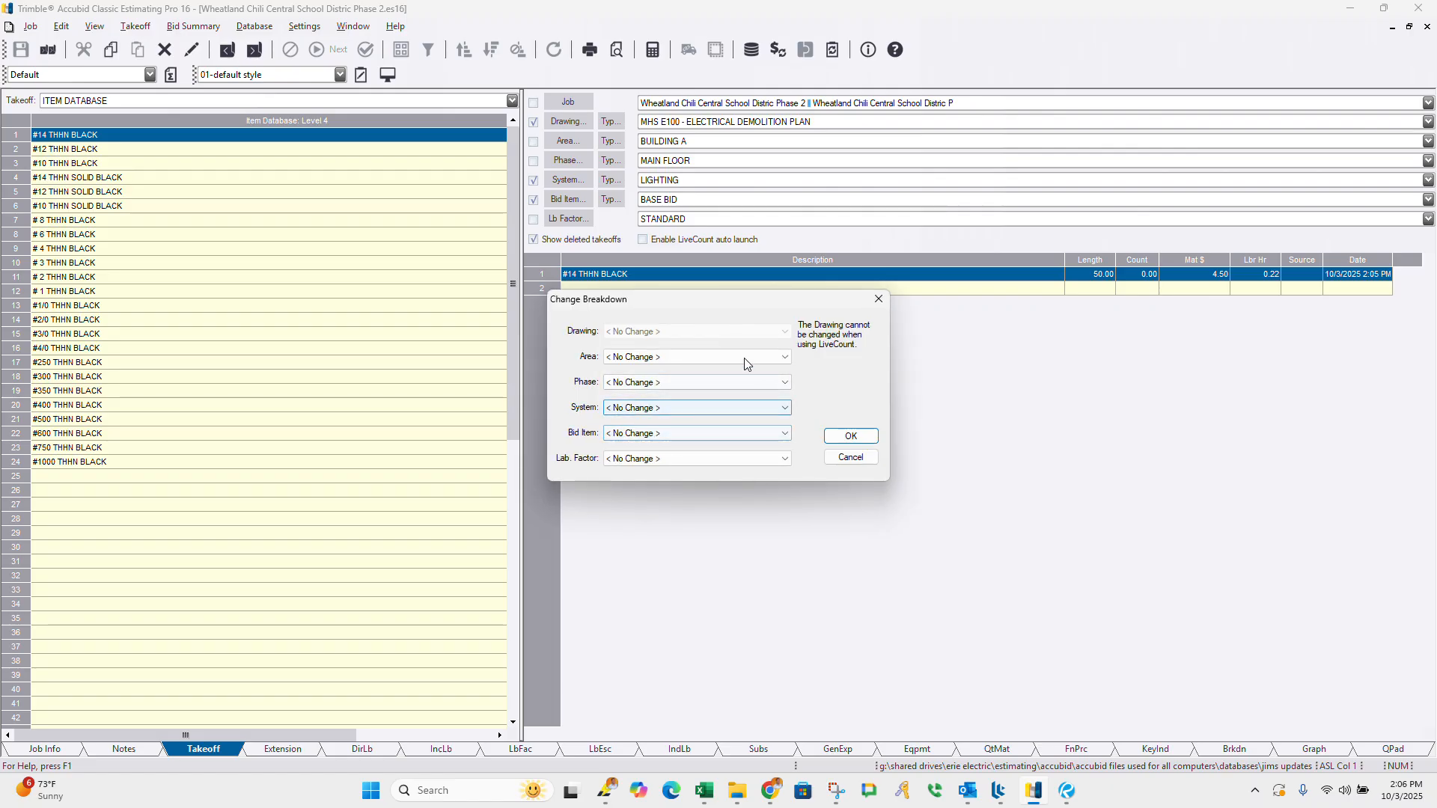
pyautogui.click(850, 457)
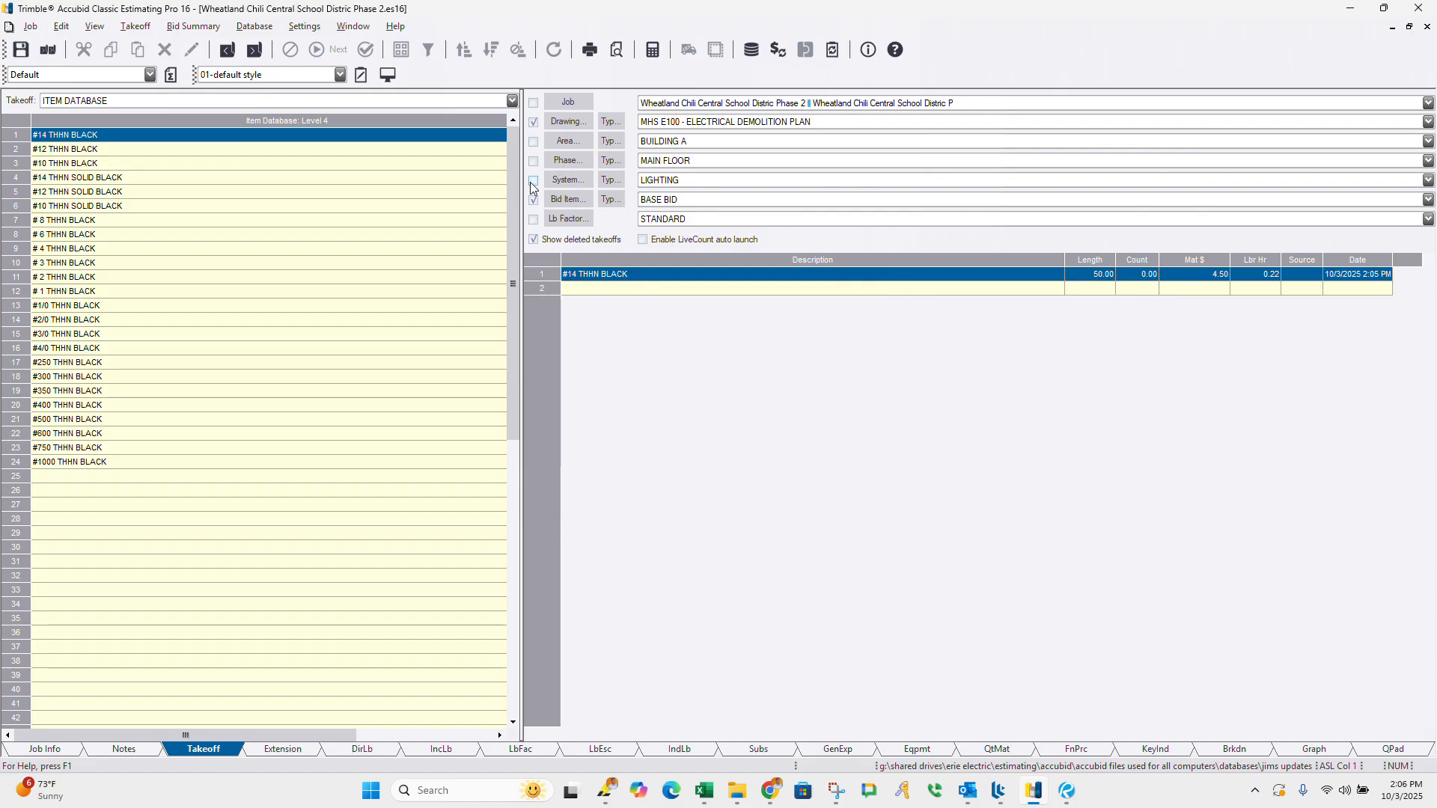
# Step: Check the takeoff list under the DEMOLITION system, and return to the LIGHTING system
pyautogui.click(650, 183)
pyautogui.click(657, 213)
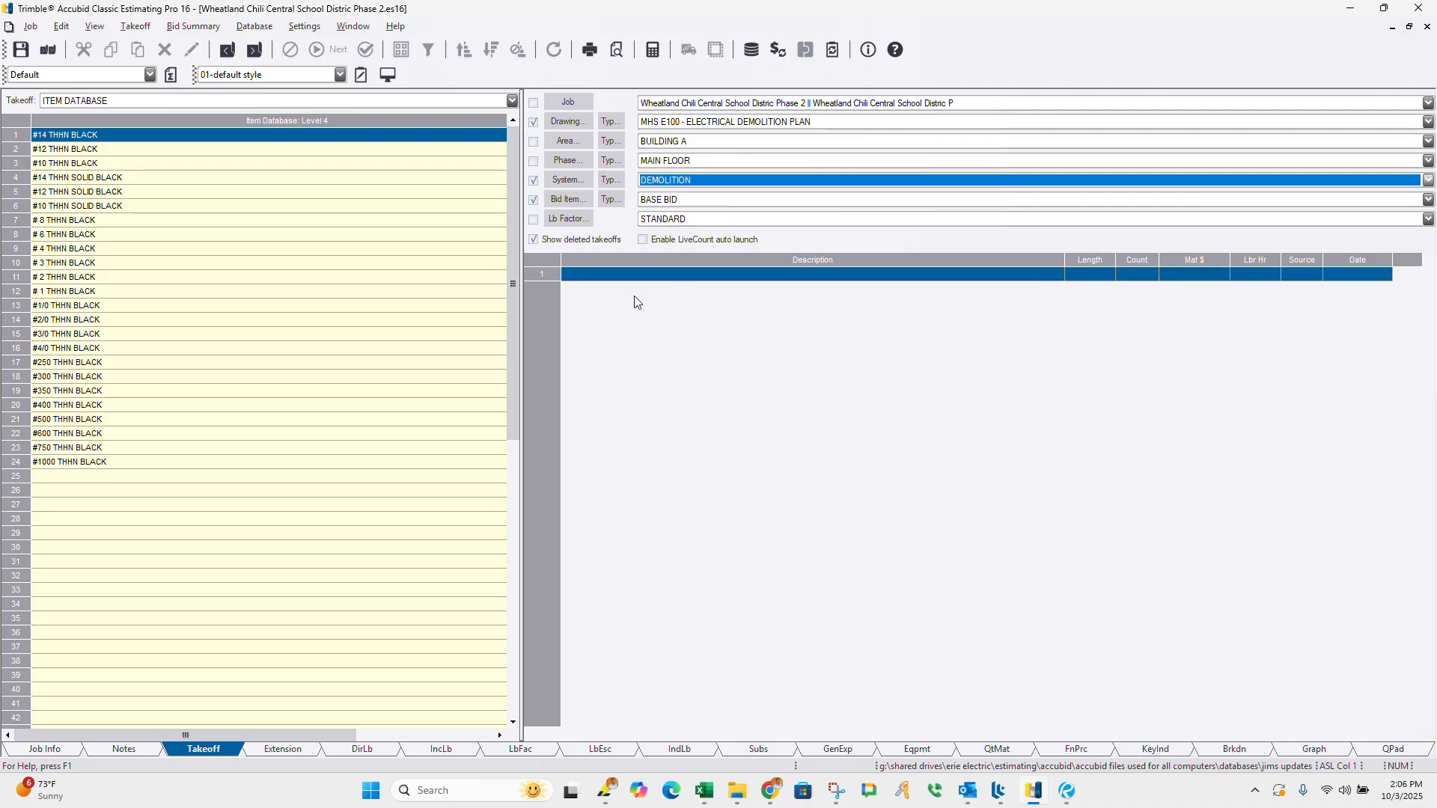
pyautogui.click(689, 182)
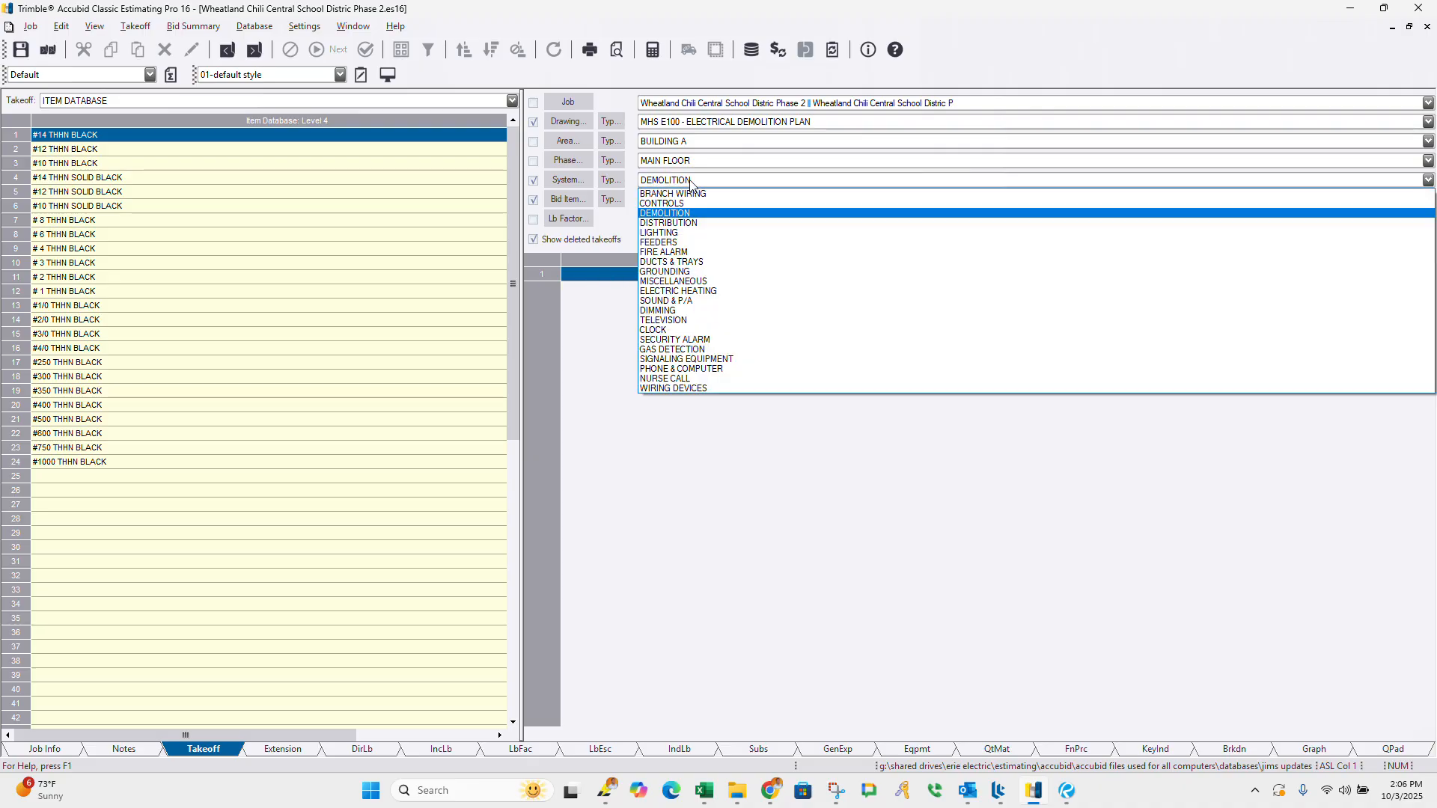
pyautogui.click(661, 233)
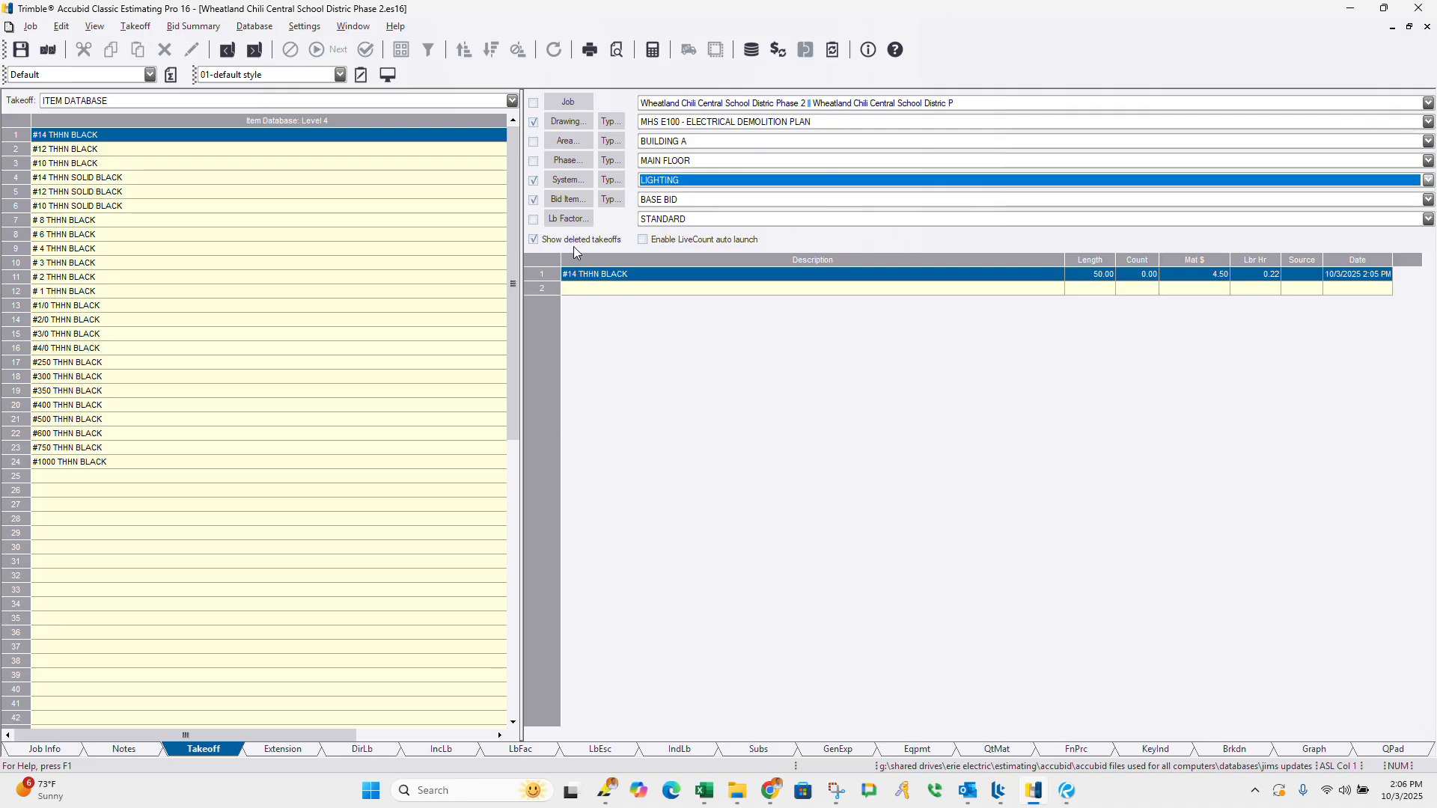
# Step: Set the takeoff's bid item to ALTERNATE 1 with LIGHTING as the system
pyautogui.click(534, 199)
pyautogui.click(673, 289)
pyautogui.click(673, 200)
pyautogui.click(654, 210)
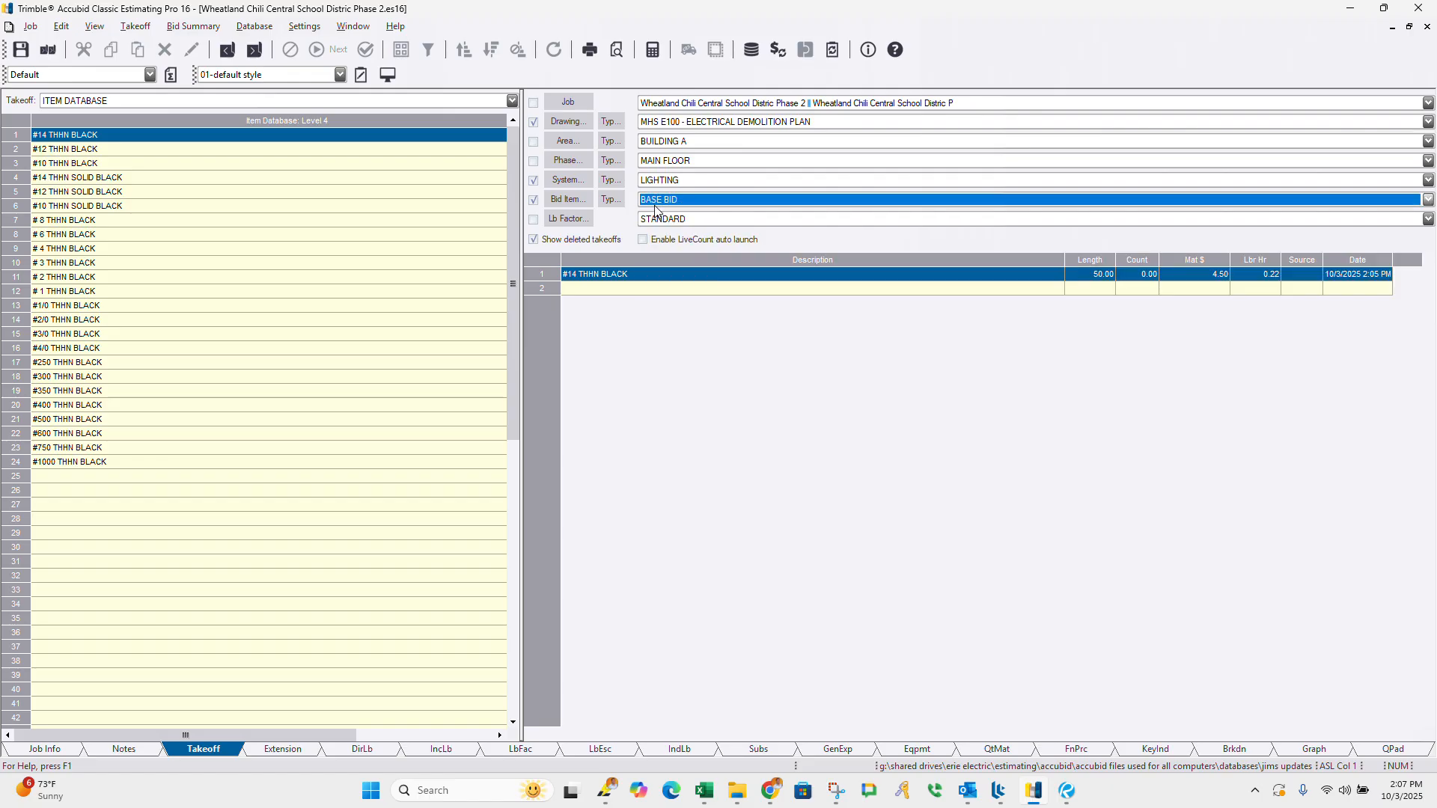
pyautogui.click(657, 181)
pyautogui.click(657, 231)
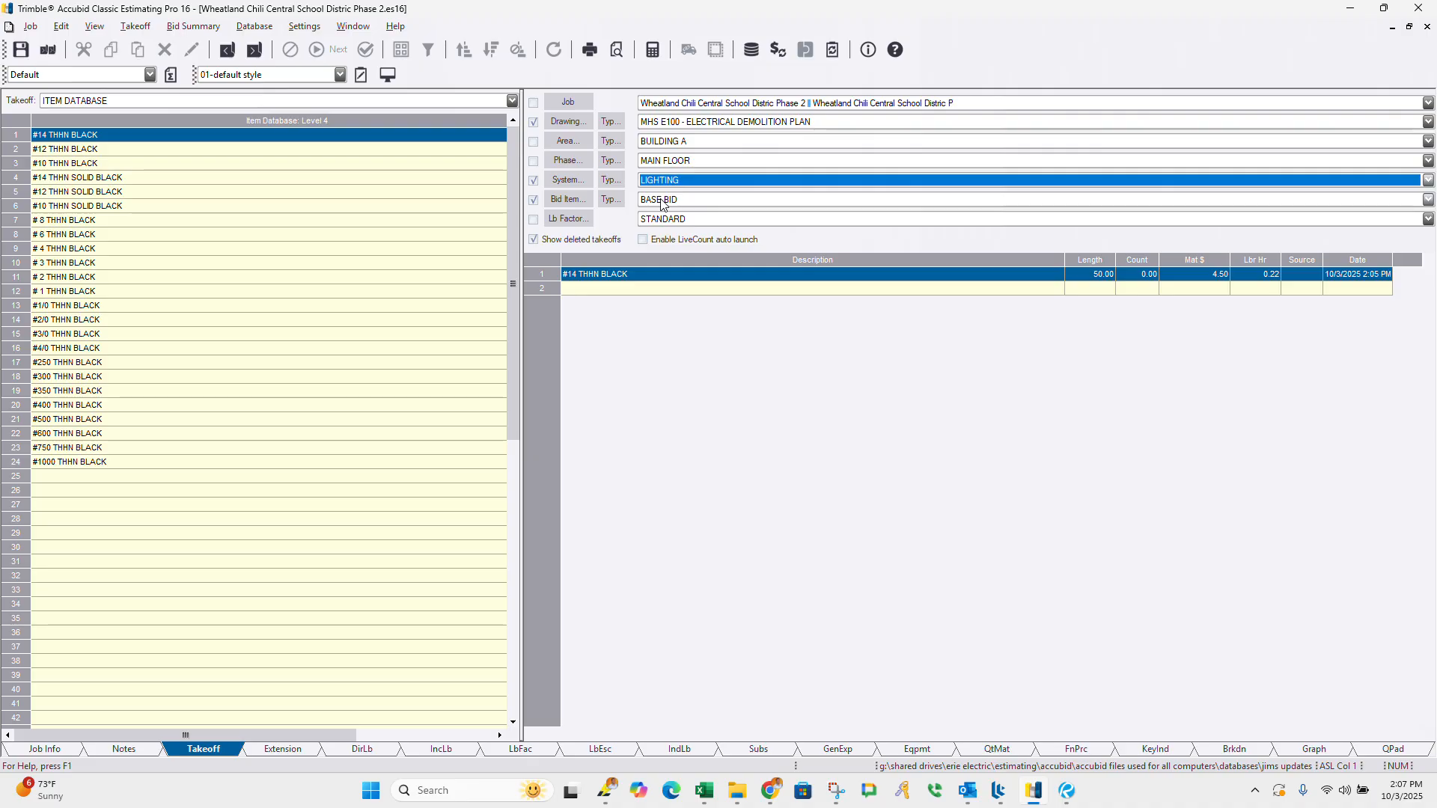
pyautogui.click(661, 203)
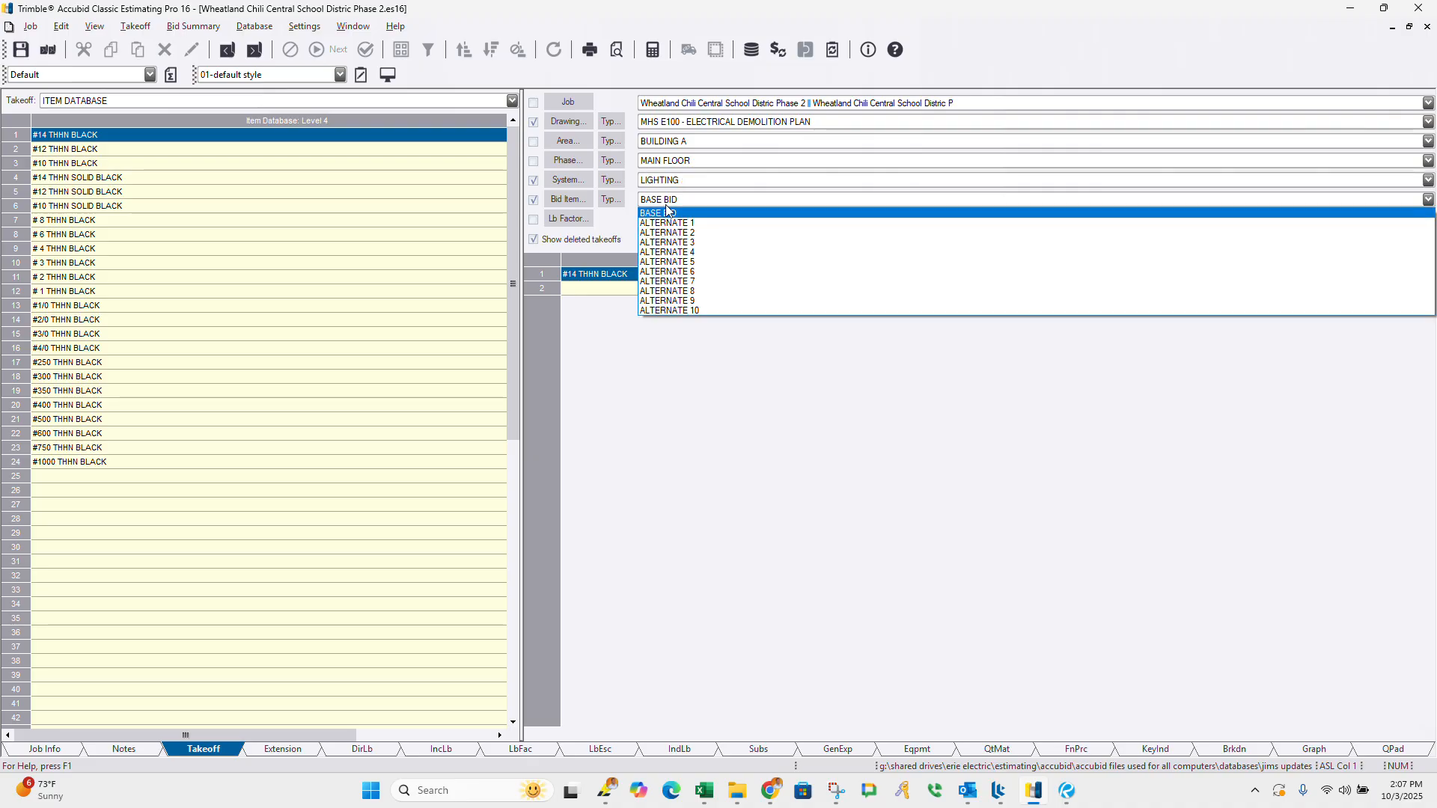
pyautogui.click(702, 225)
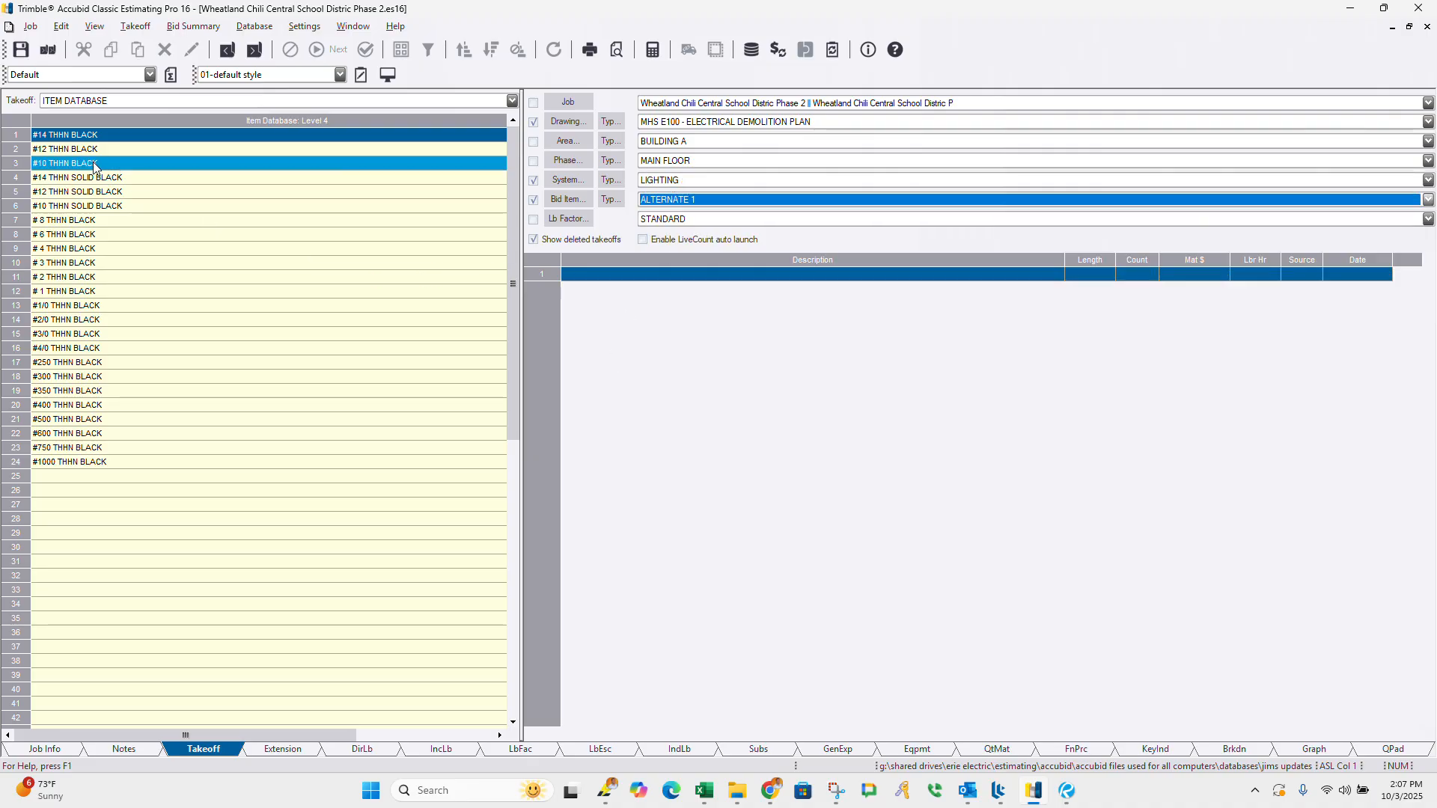
# Step: Open a new #14 THHN BLACK takeoff, cancel it, and return to the top level of the item database
pyautogui.doubleClick(66, 134)
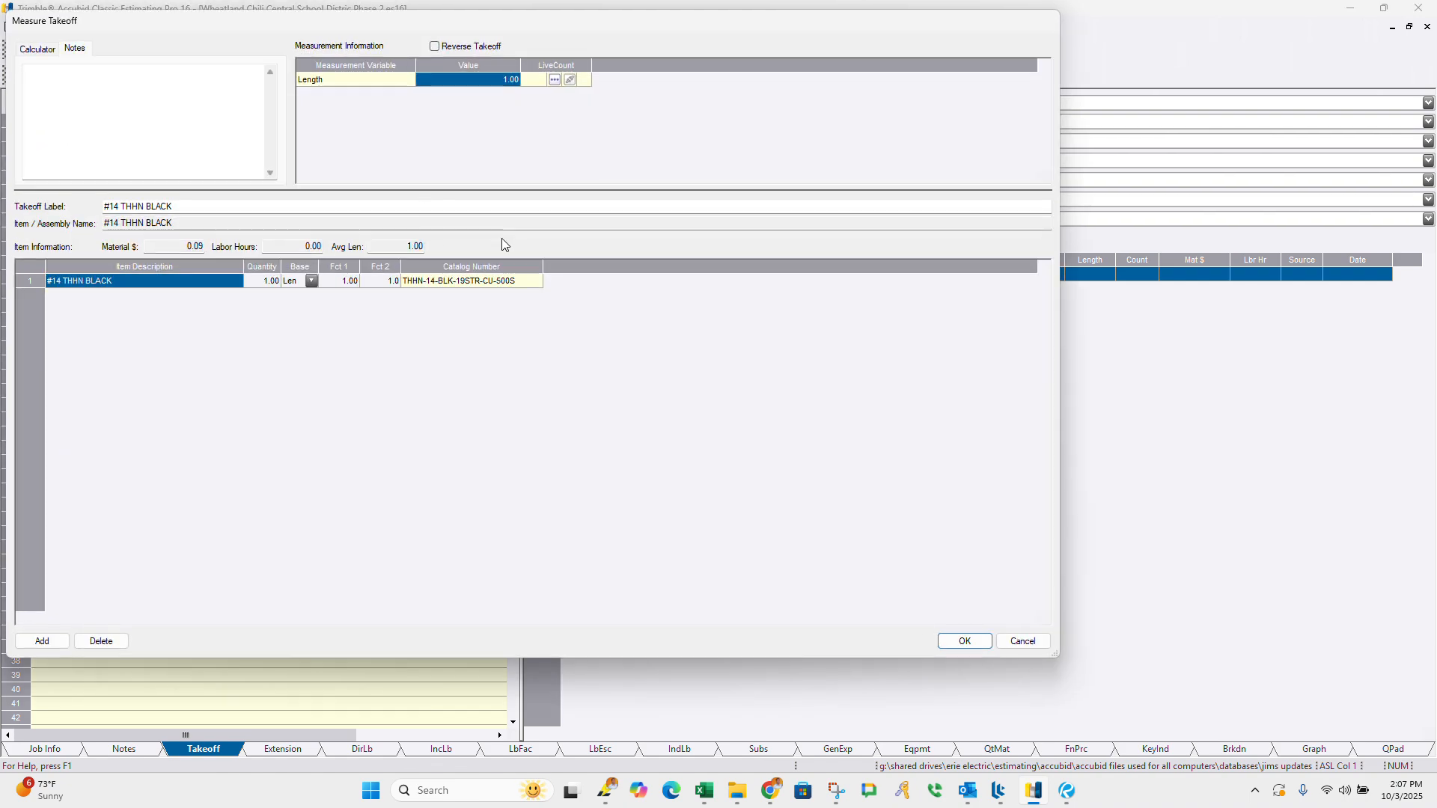
pyautogui.click(1018, 644)
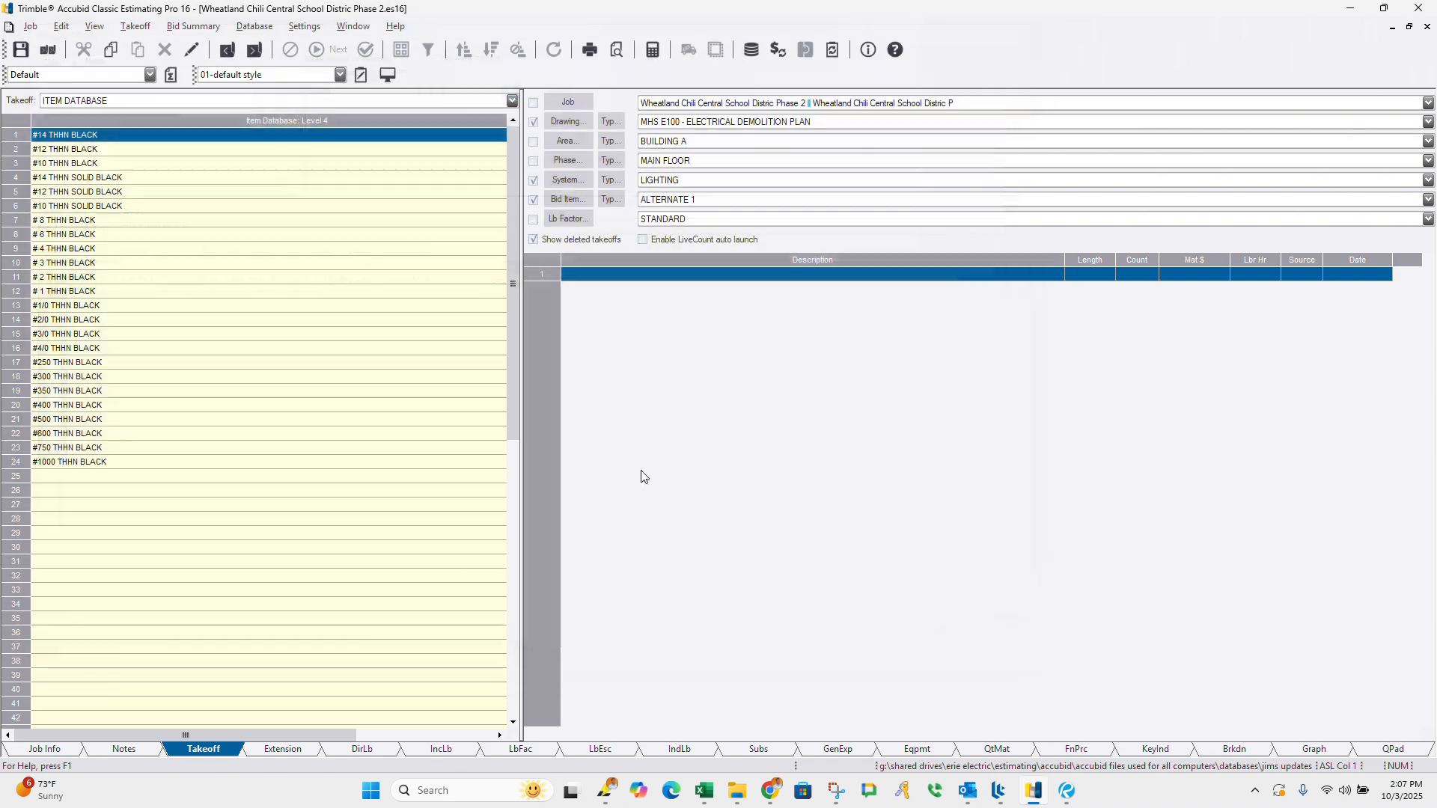
pyautogui.rightClick(351, 260)
pyautogui.rightClick(168, 192)
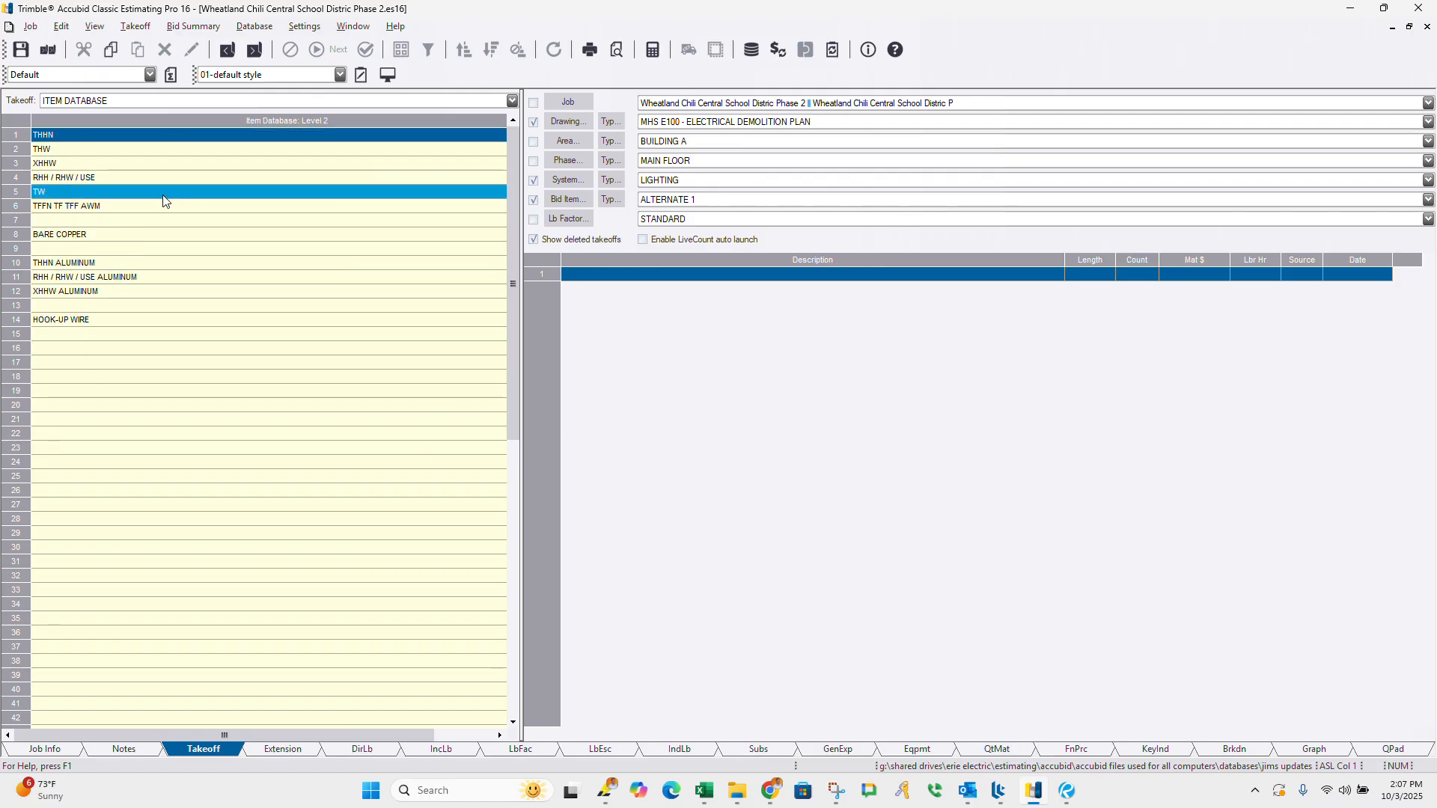
pyautogui.rightClick(134, 197)
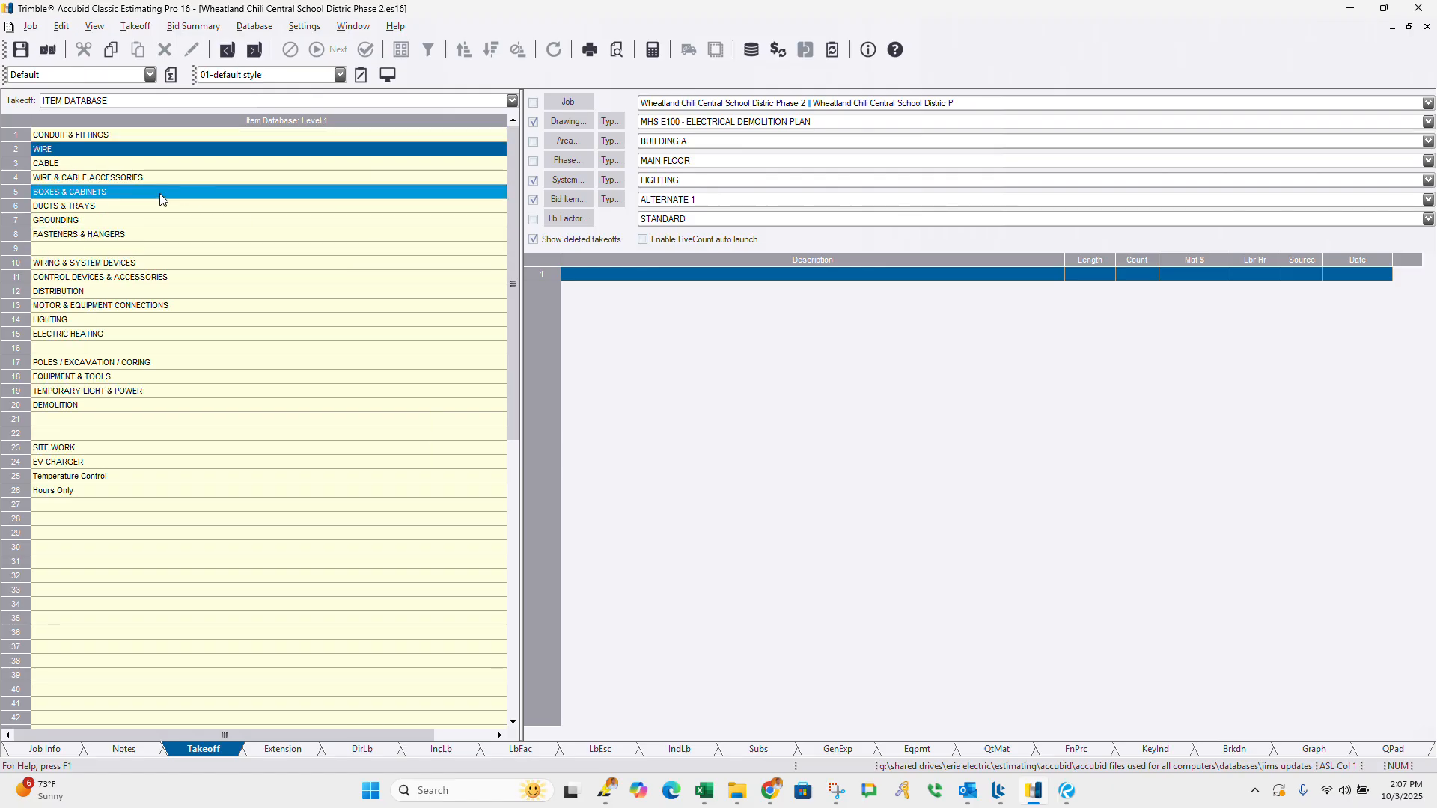
# Step: Take off the 4x 1 1/2" OCT BOX COMB KO from Boxes & Cabinets with a count of 30
pyautogui.doubleClick(95, 191)
pyautogui.doubleClick(100, 153)
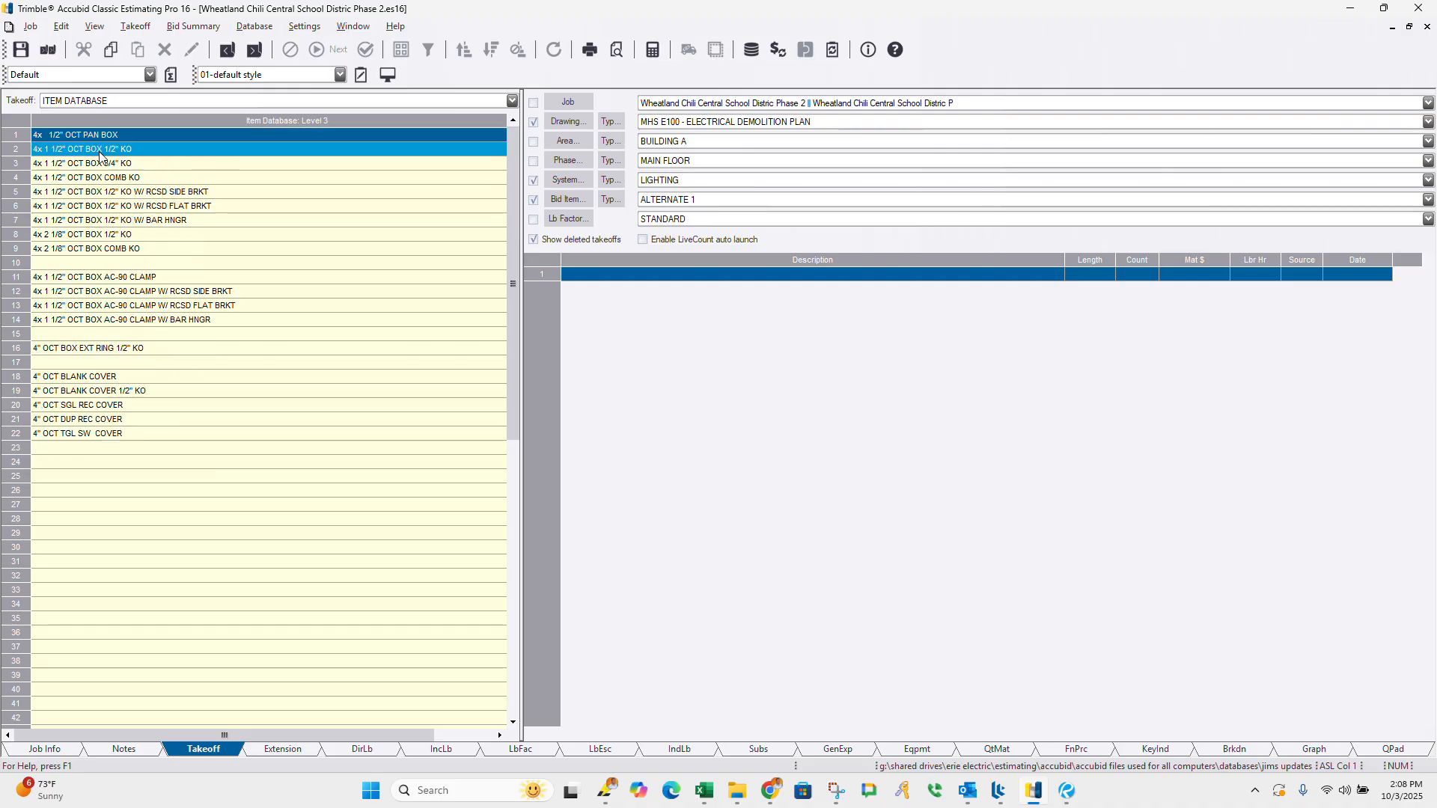
pyautogui.doubleClick(124, 180)
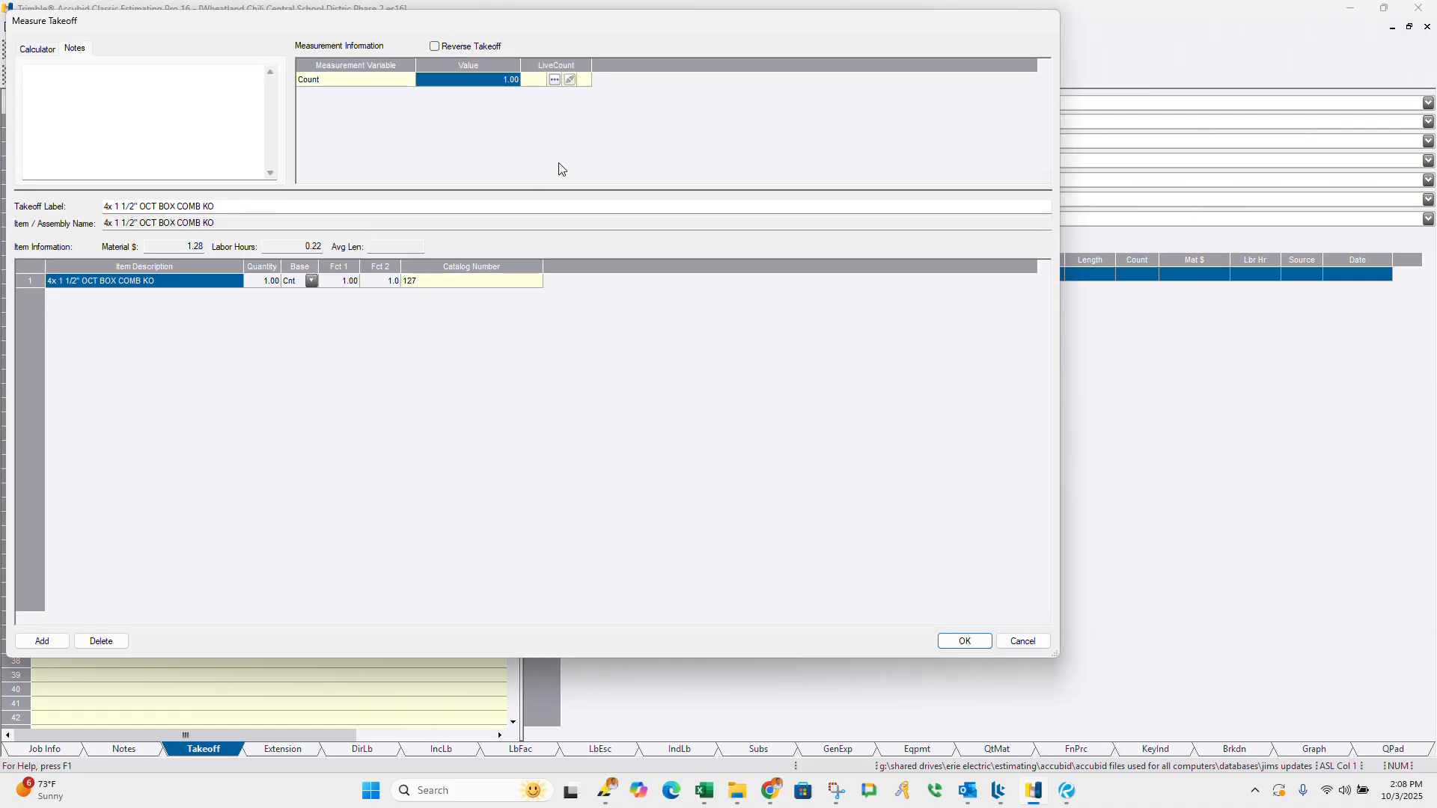
pyautogui.click(480, 81)
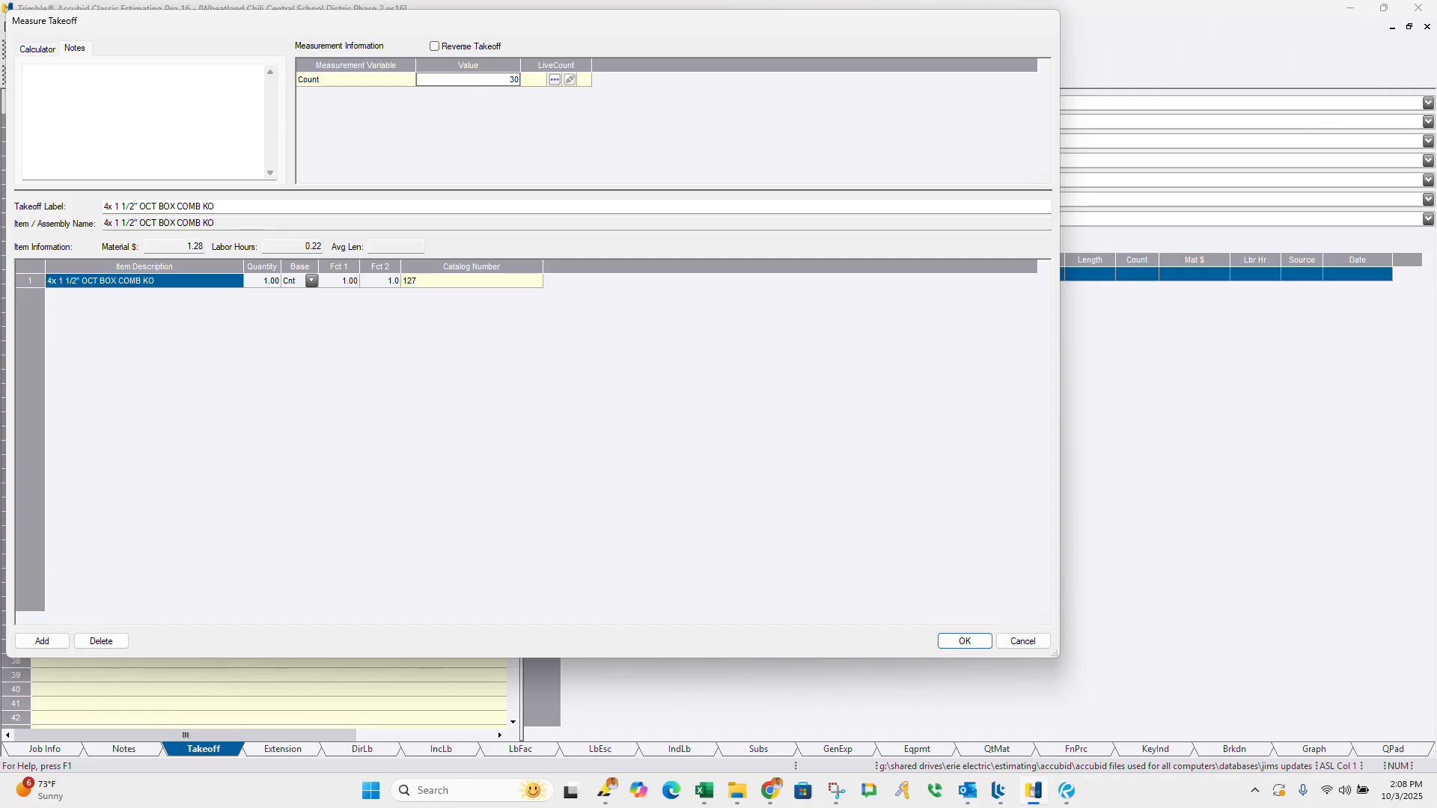
pyautogui.write('30')
pyautogui.press('Return')
pyautogui.click(980, 645)
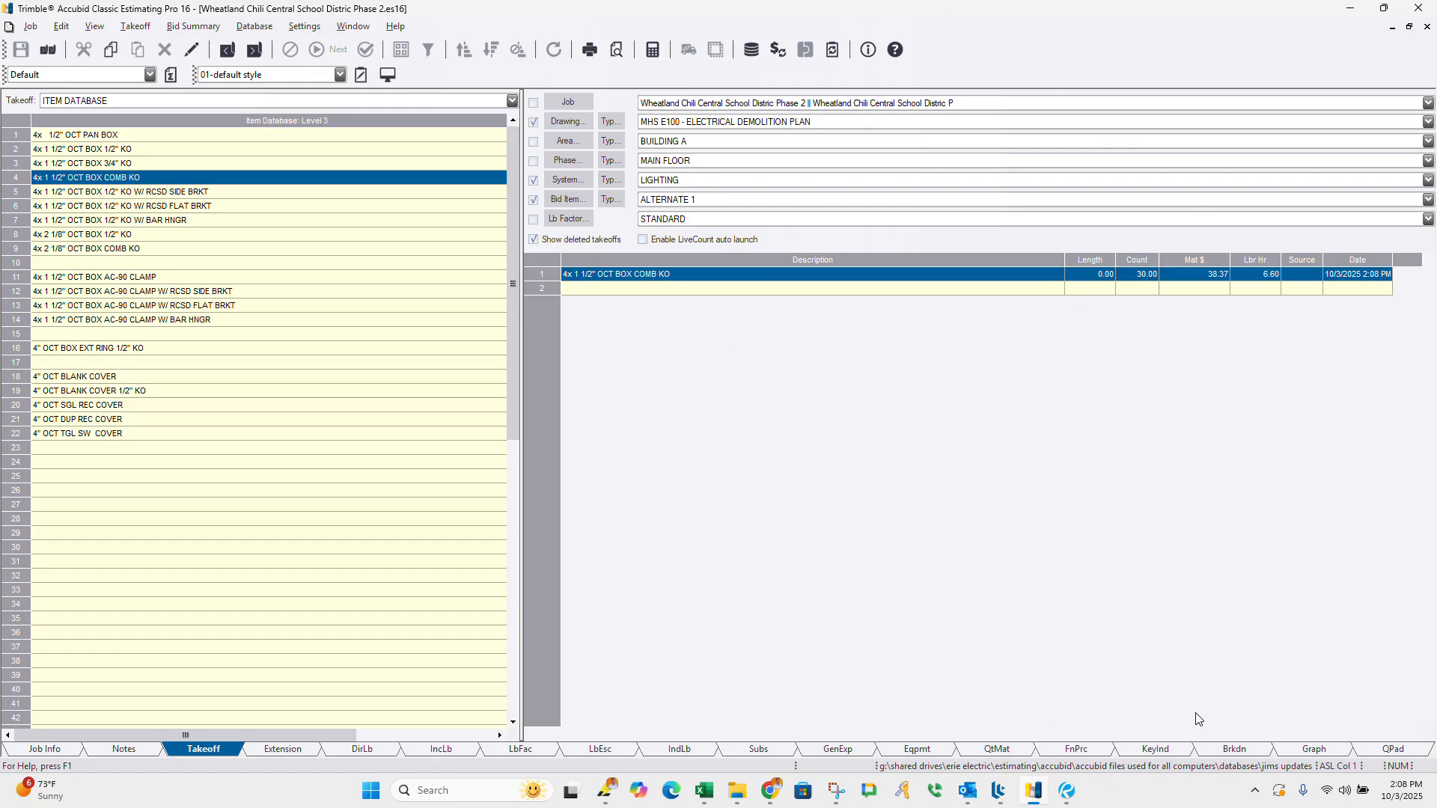
# Step: Review the job's breakdown, job information and project notes
pyautogui.click(1215, 753)
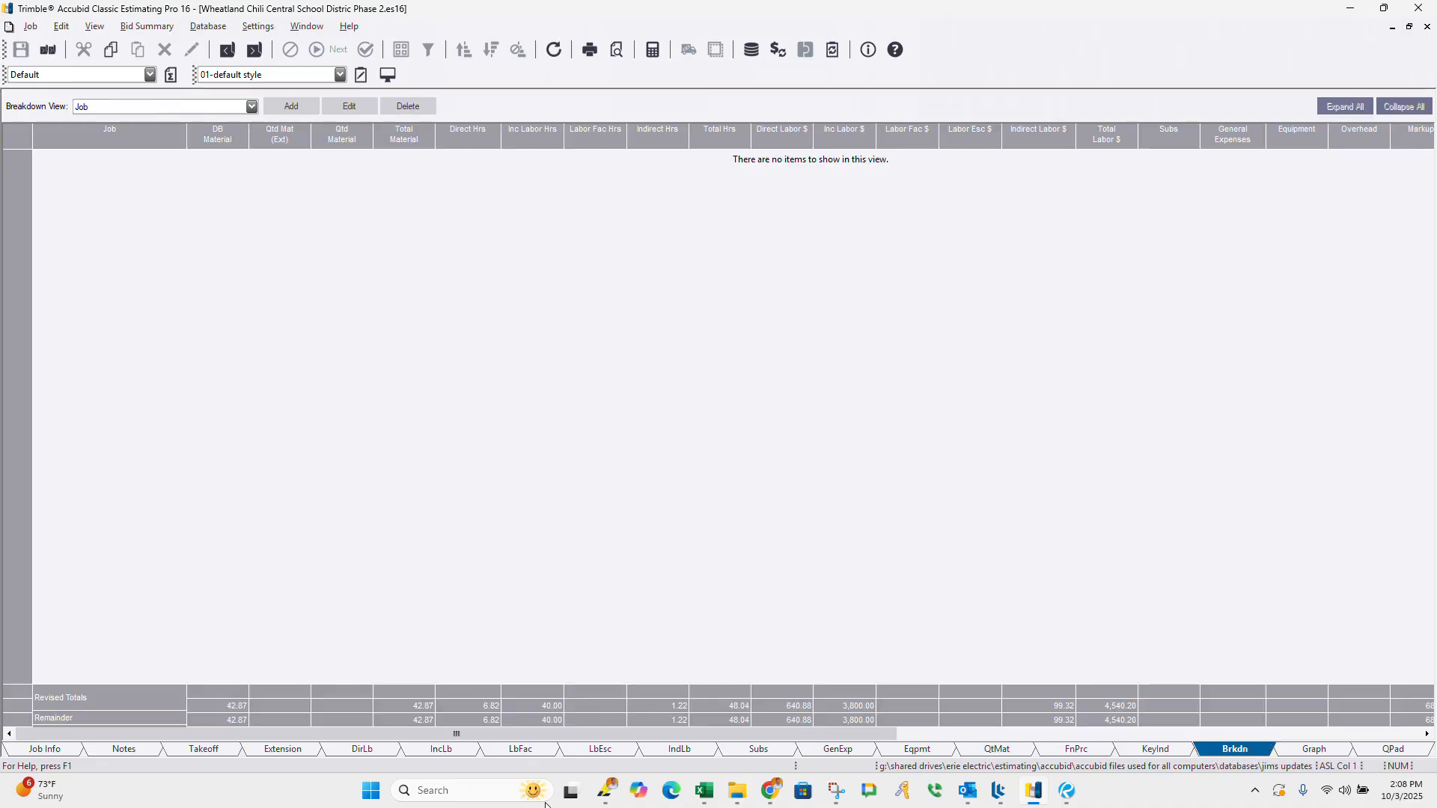
pyautogui.click(45, 750)
pyautogui.click(124, 750)
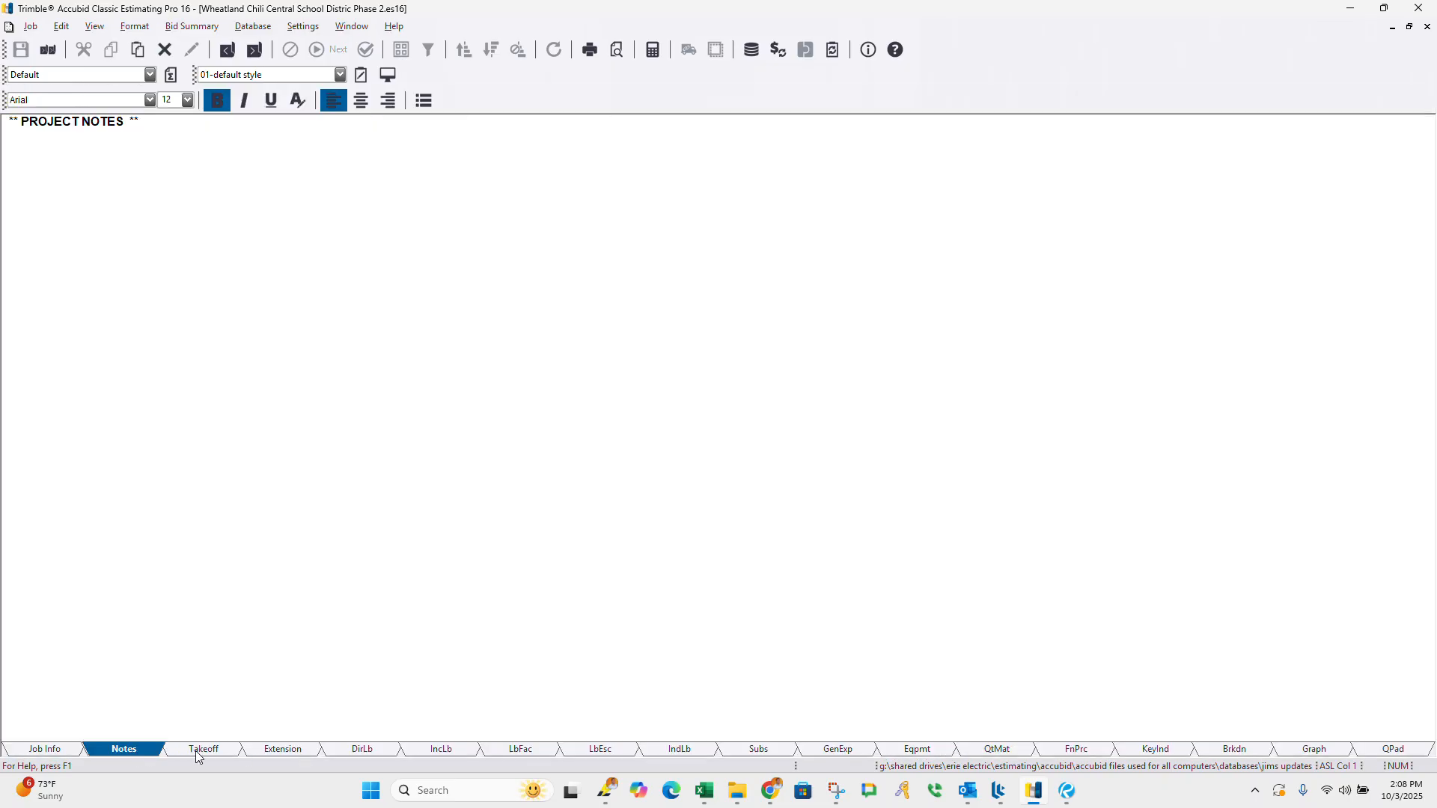
# Step: Review the extension's item list and read through the labor types and rates in the direct labor sheet
pyautogui.click(262, 754)
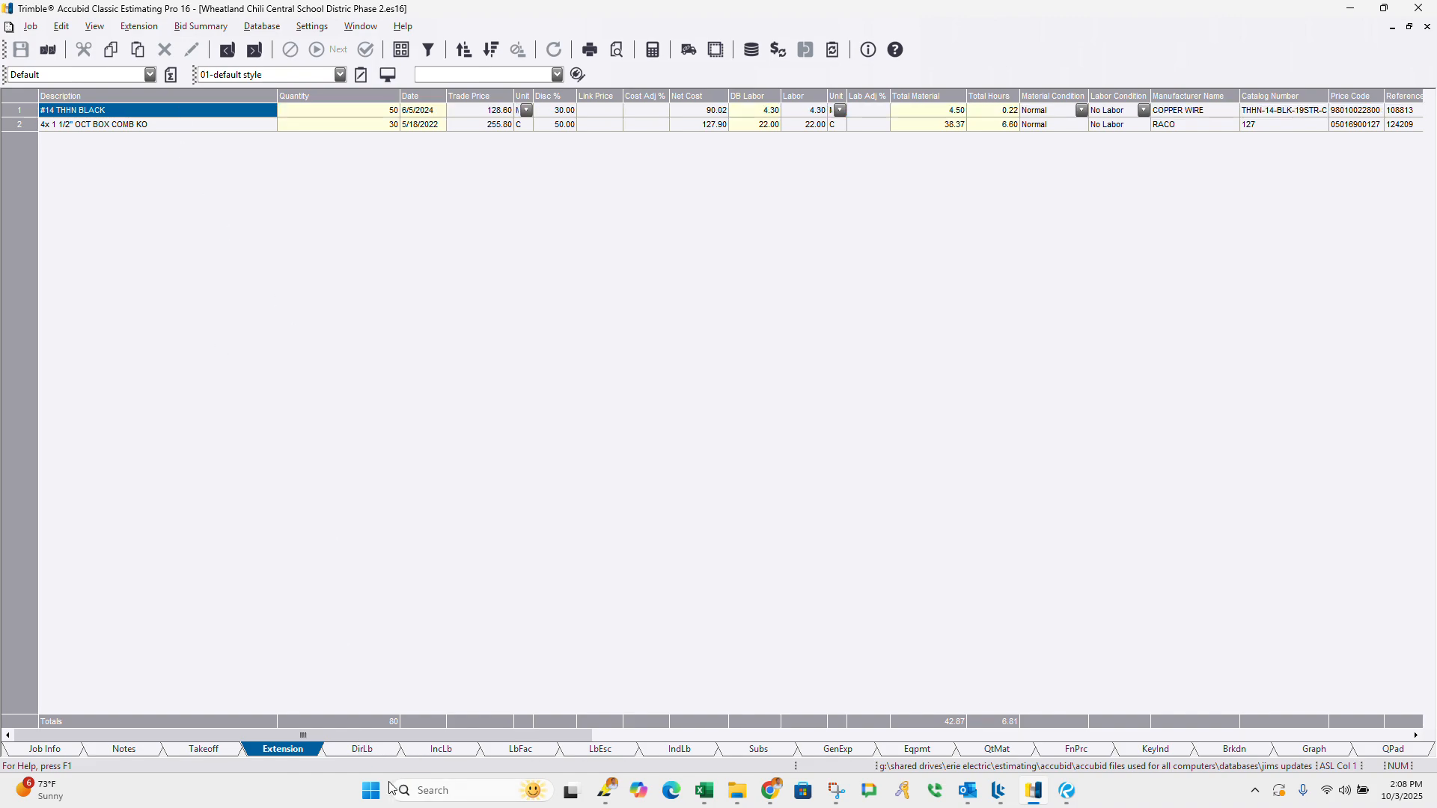
pyautogui.click(372, 751)
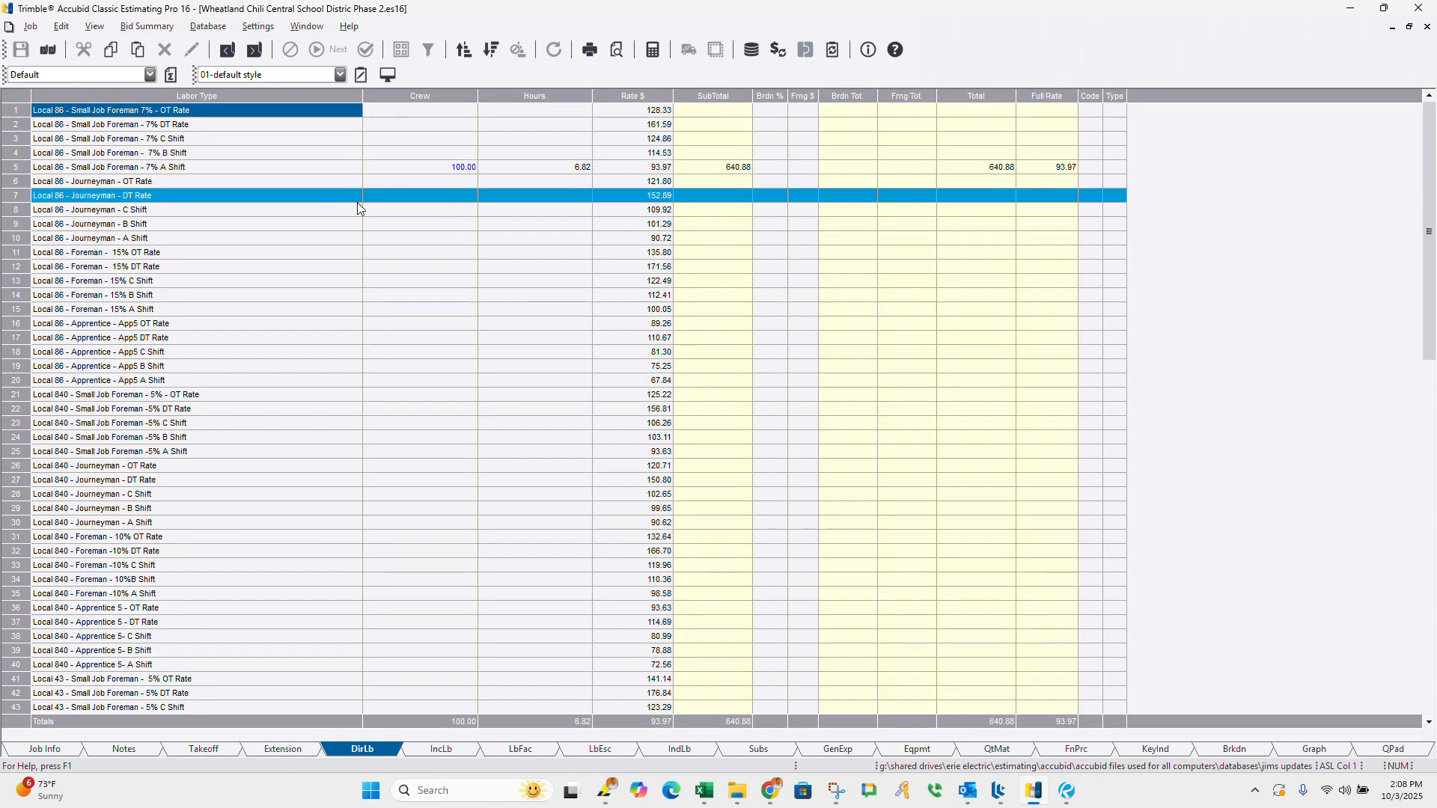
pyautogui.scroll(-18, 338, 270)
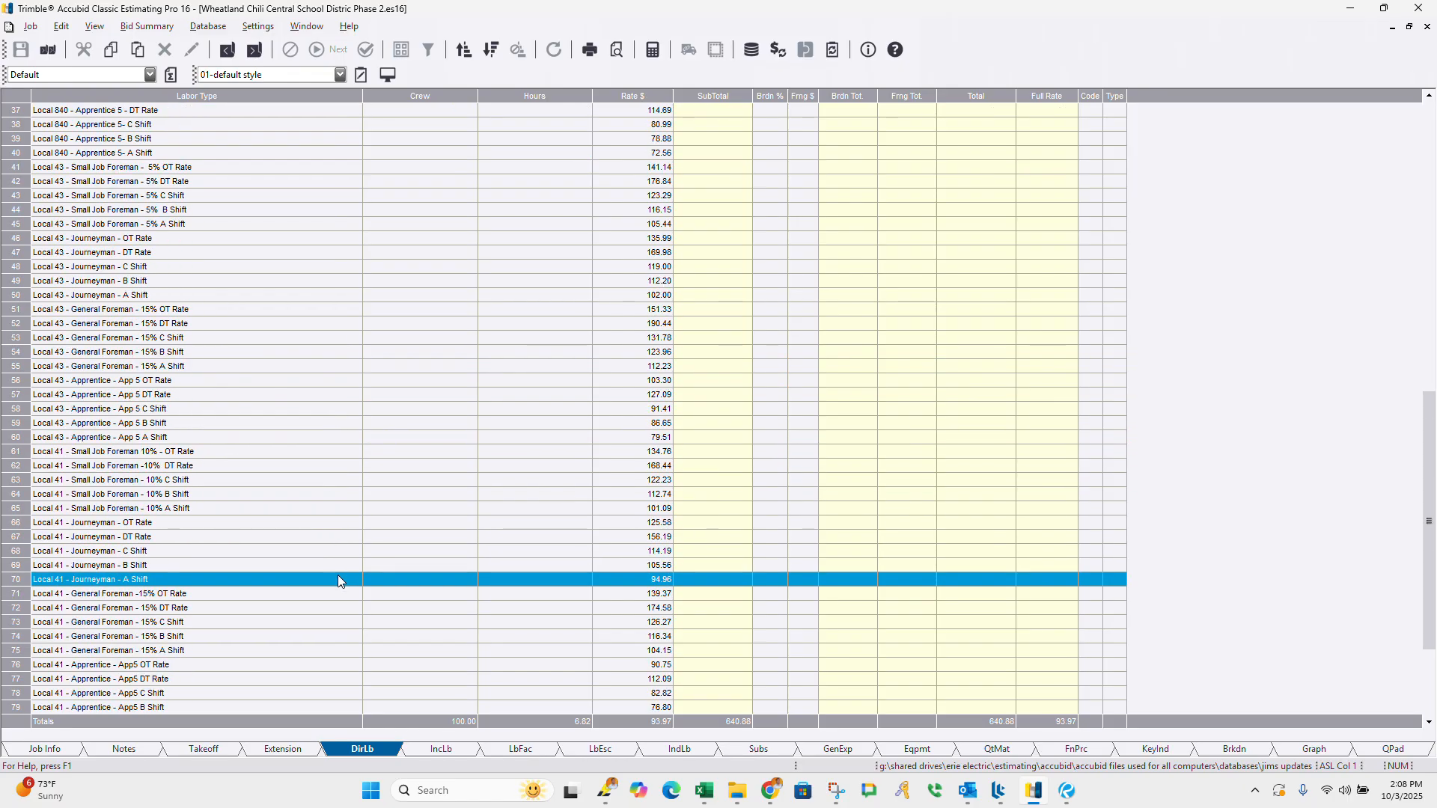
pyautogui.scroll(18, 374, 618)
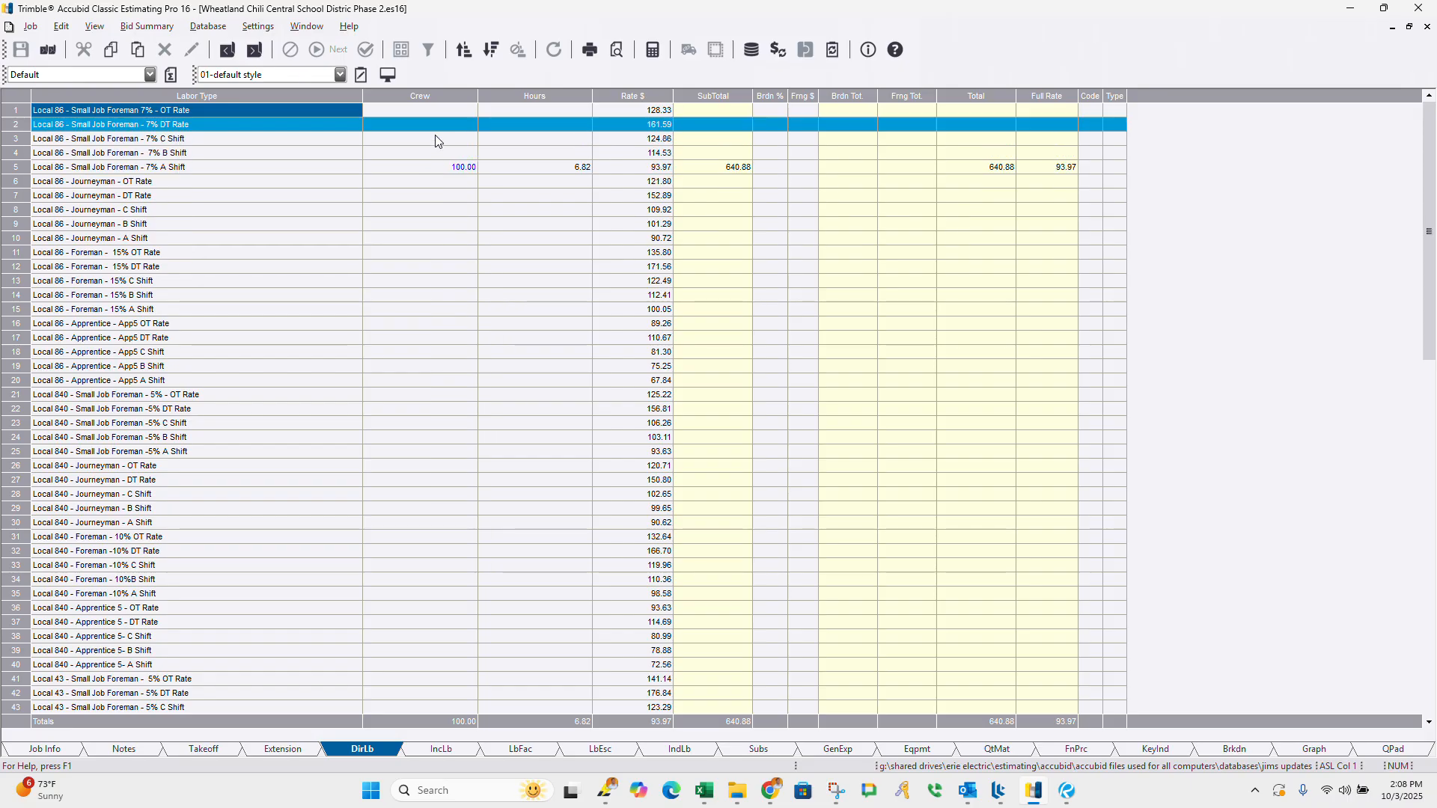
# Step: Set the crew value for Local 86 - Small Job Foreman - 7% B Shift to 25 in direct labor
pyautogui.click(432, 153)
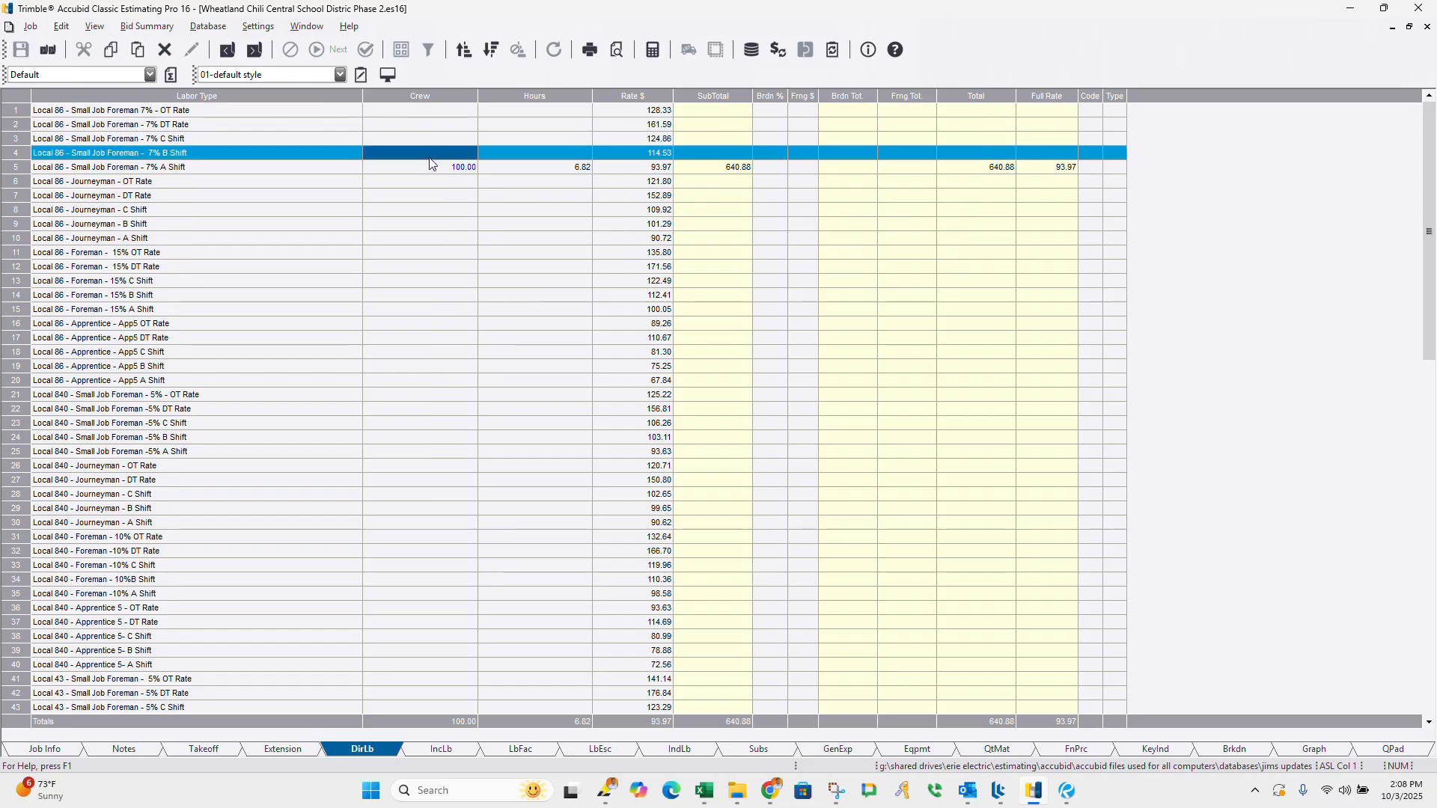
pyautogui.click(432, 165)
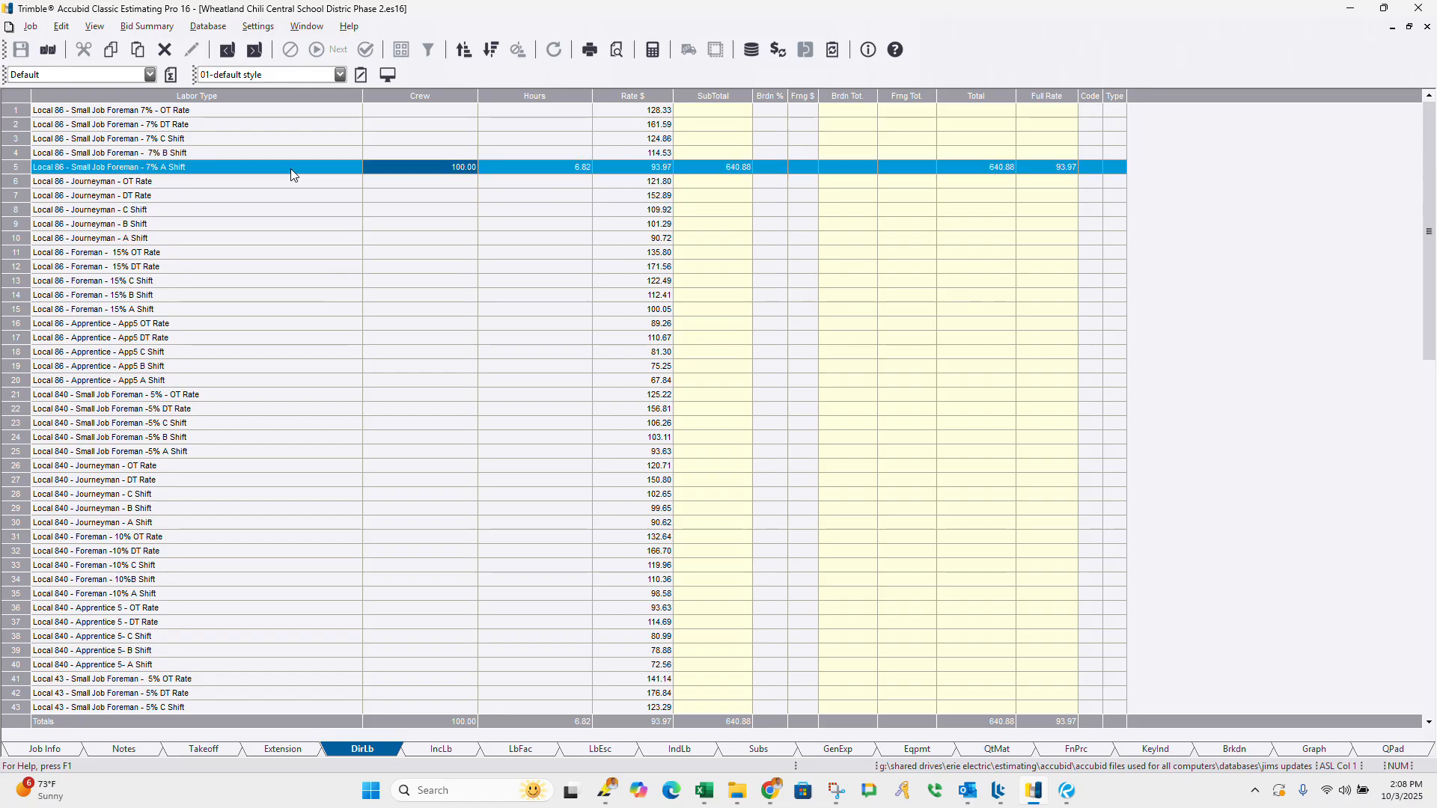
pyautogui.click(402, 157)
pyautogui.write('25')
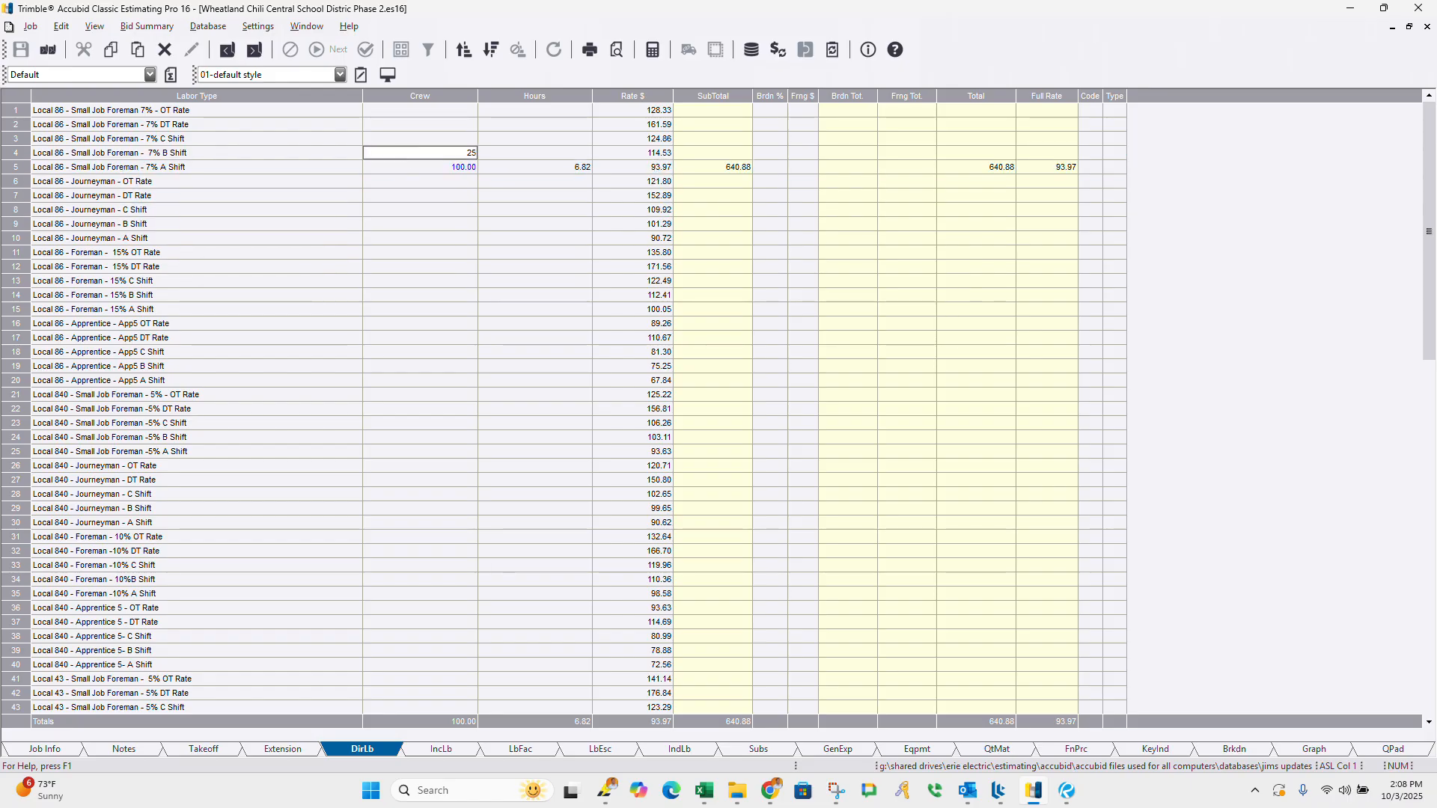
pyautogui.click(415, 213)
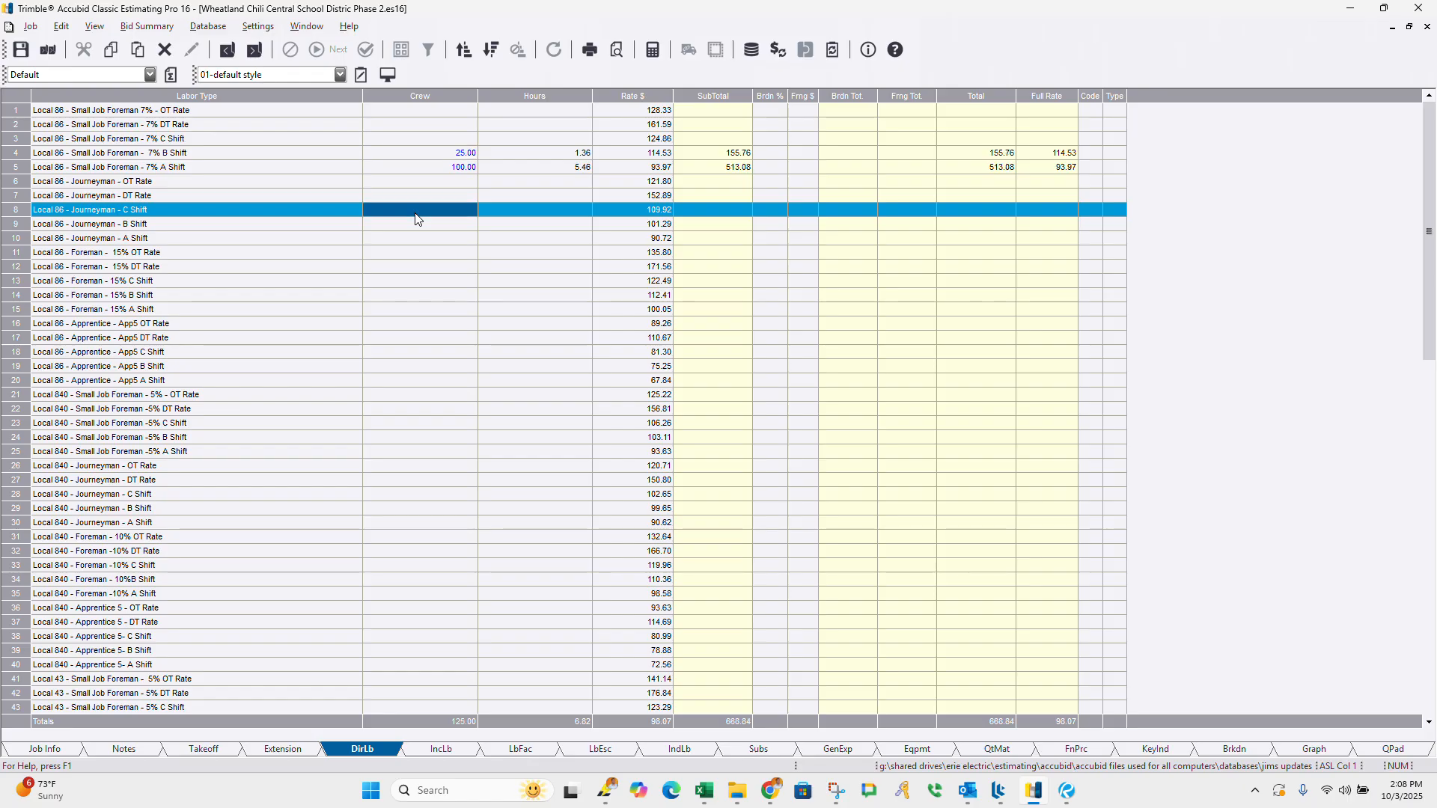
pyautogui.click(441, 171)
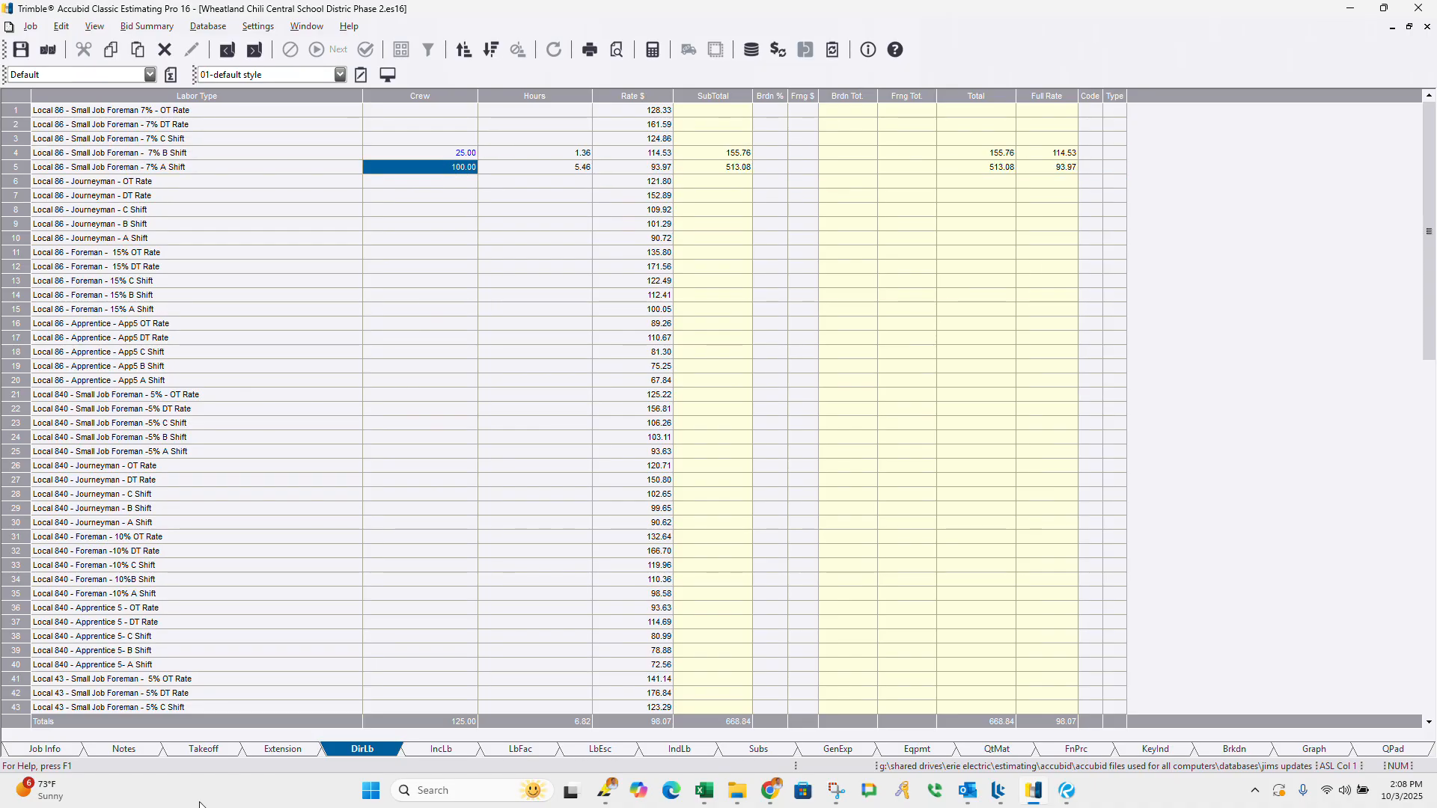
# Step: Check the takeoff entries, and reset the Small Job Foreman 7% B Shift crew value to 0 in direct labor
pyautogui.click(206, 750)
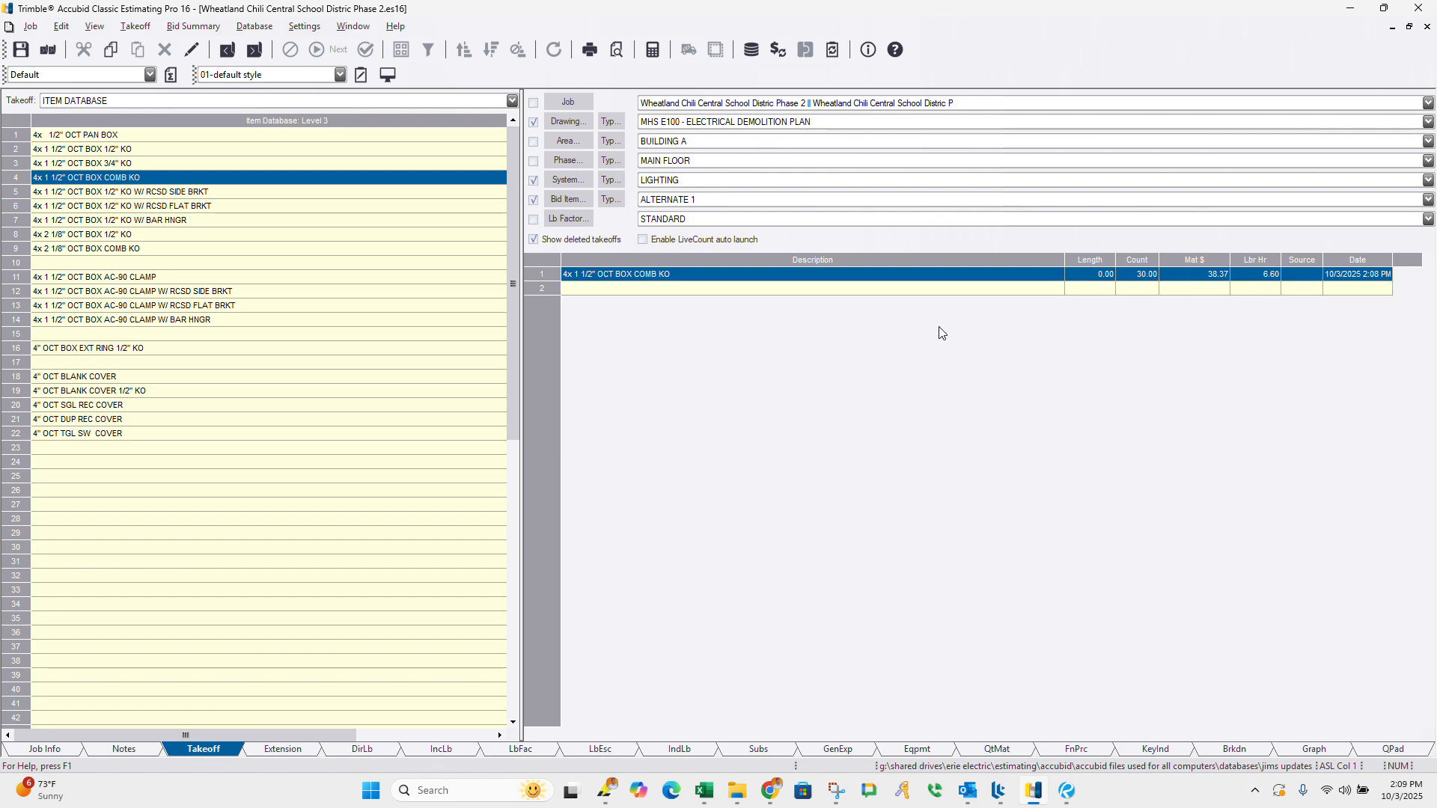
pyautogui.click(365, 752)
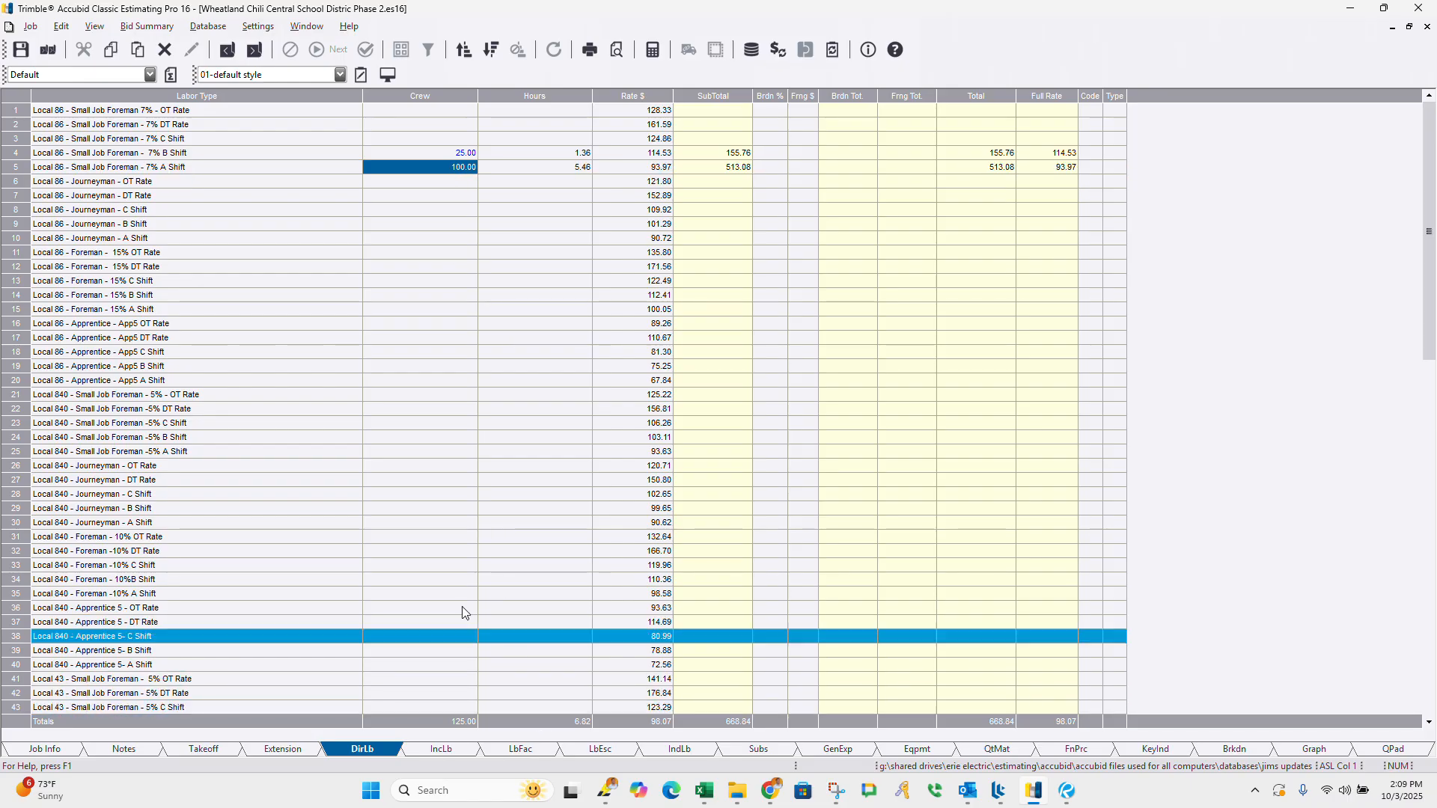
pyautogui.click(451, 154)
pyautogui.write('0')
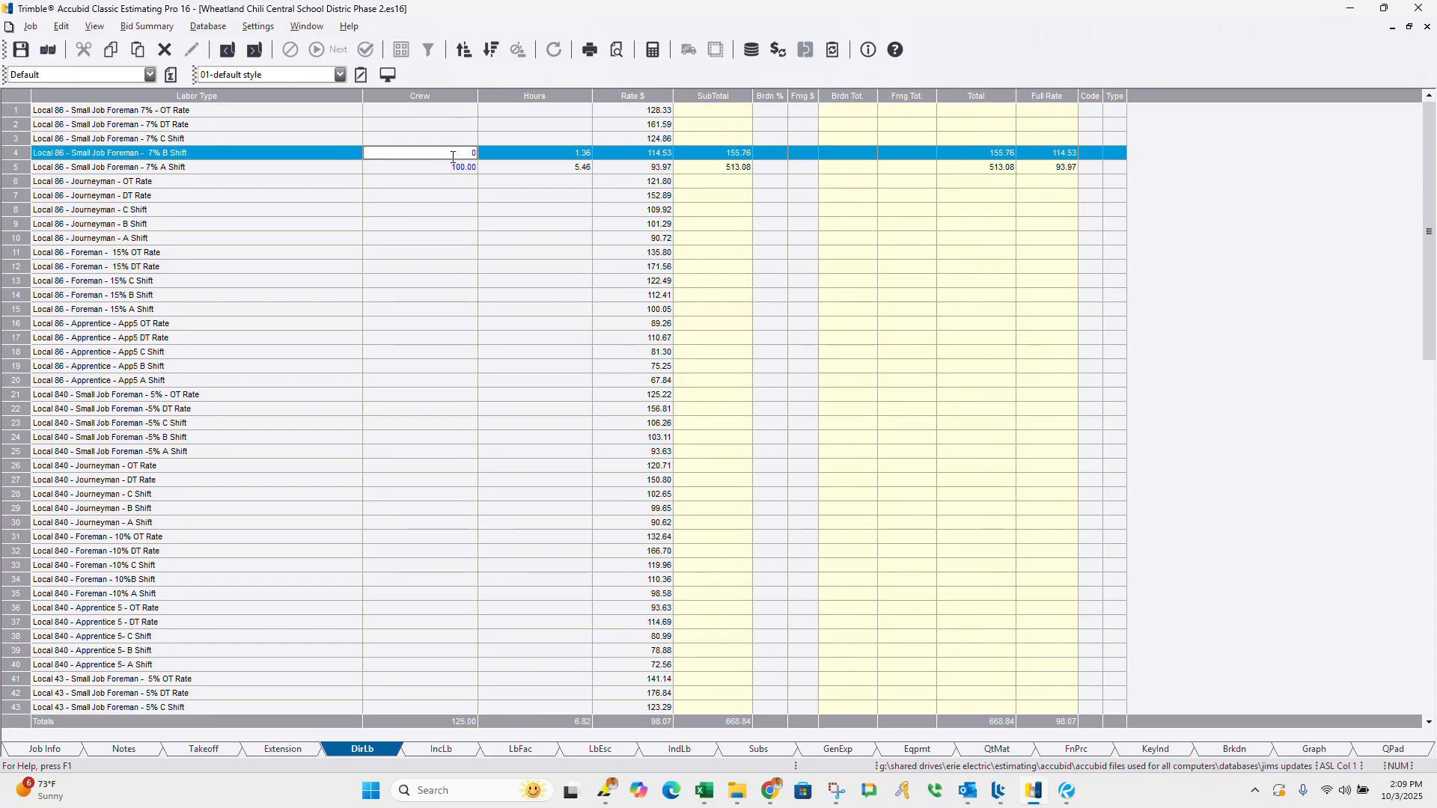
pyautogui.press('Return')
pyautogui.click(379, 295)
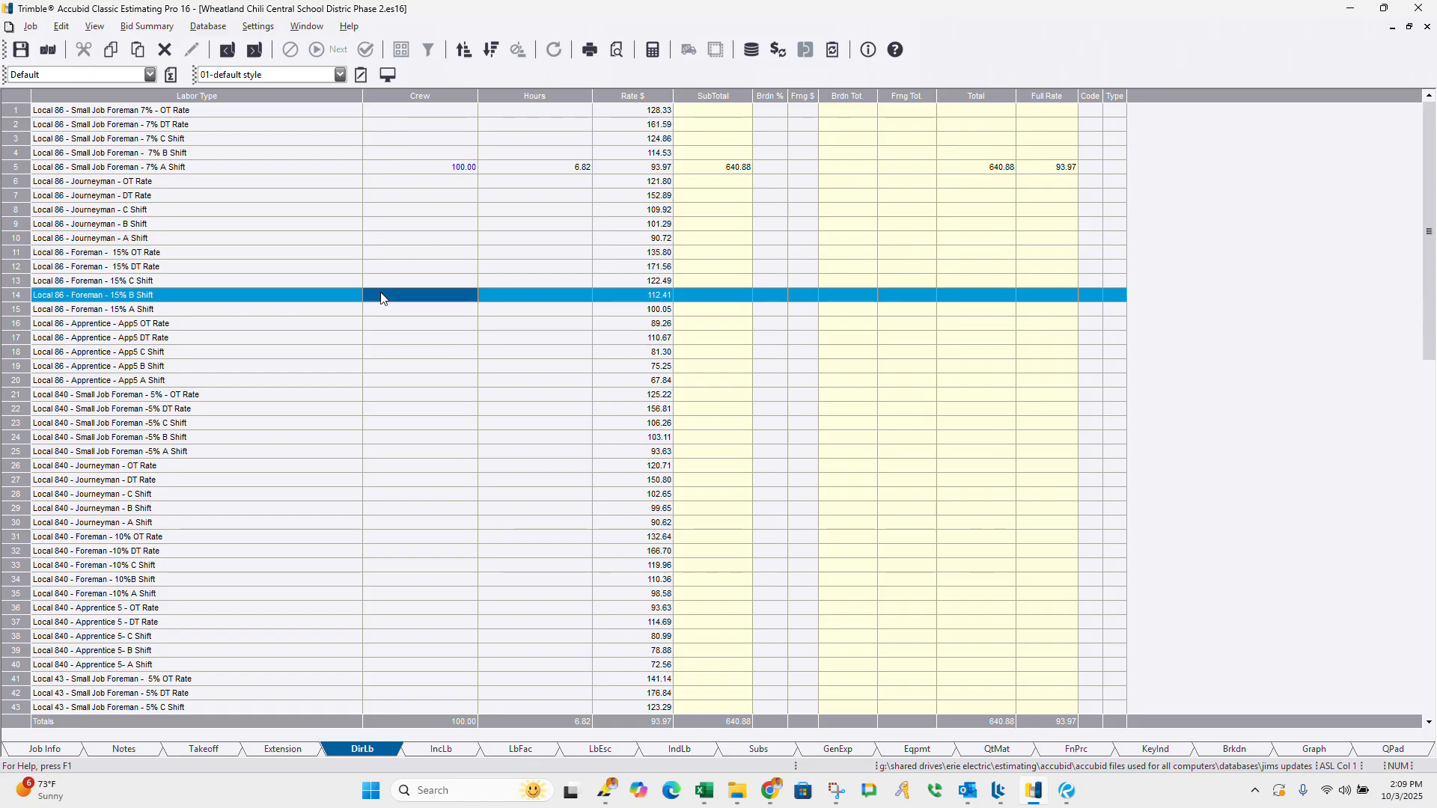
pyautogui.click(434, 155)
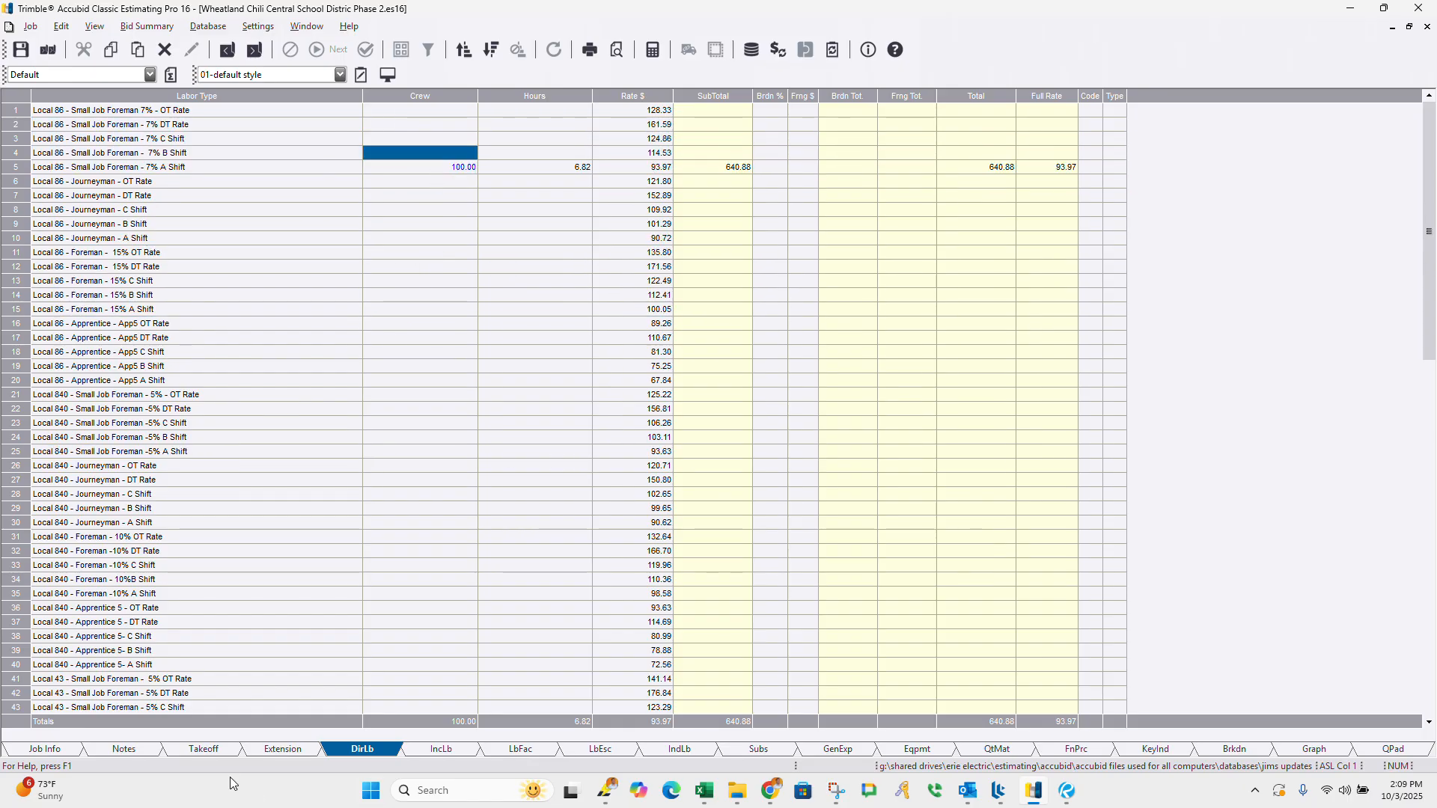
# Step: Review the extension's items and the bid item designation assigned in the takeoff
pyautogui.click(255, 754)
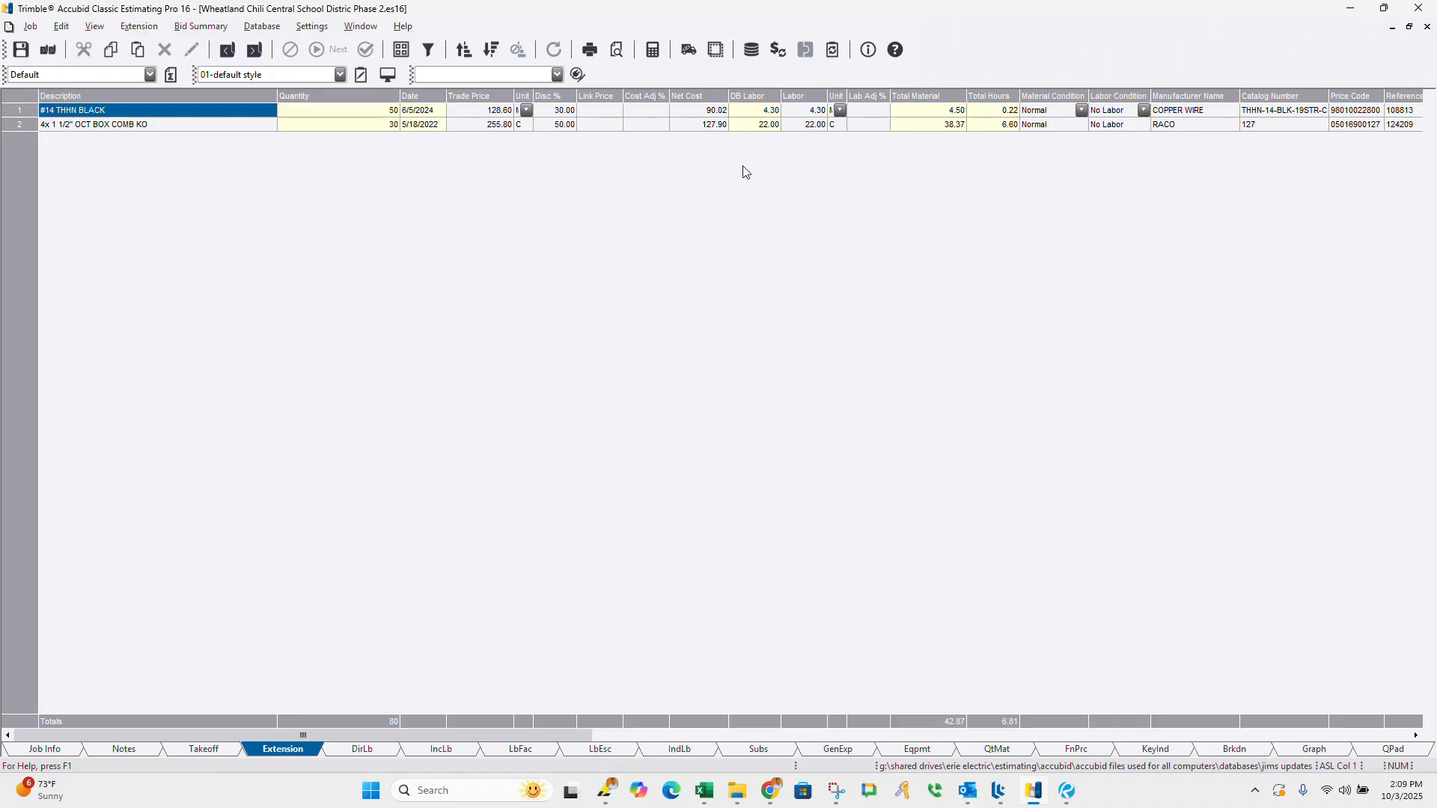
pyautogui.click(212, 750)
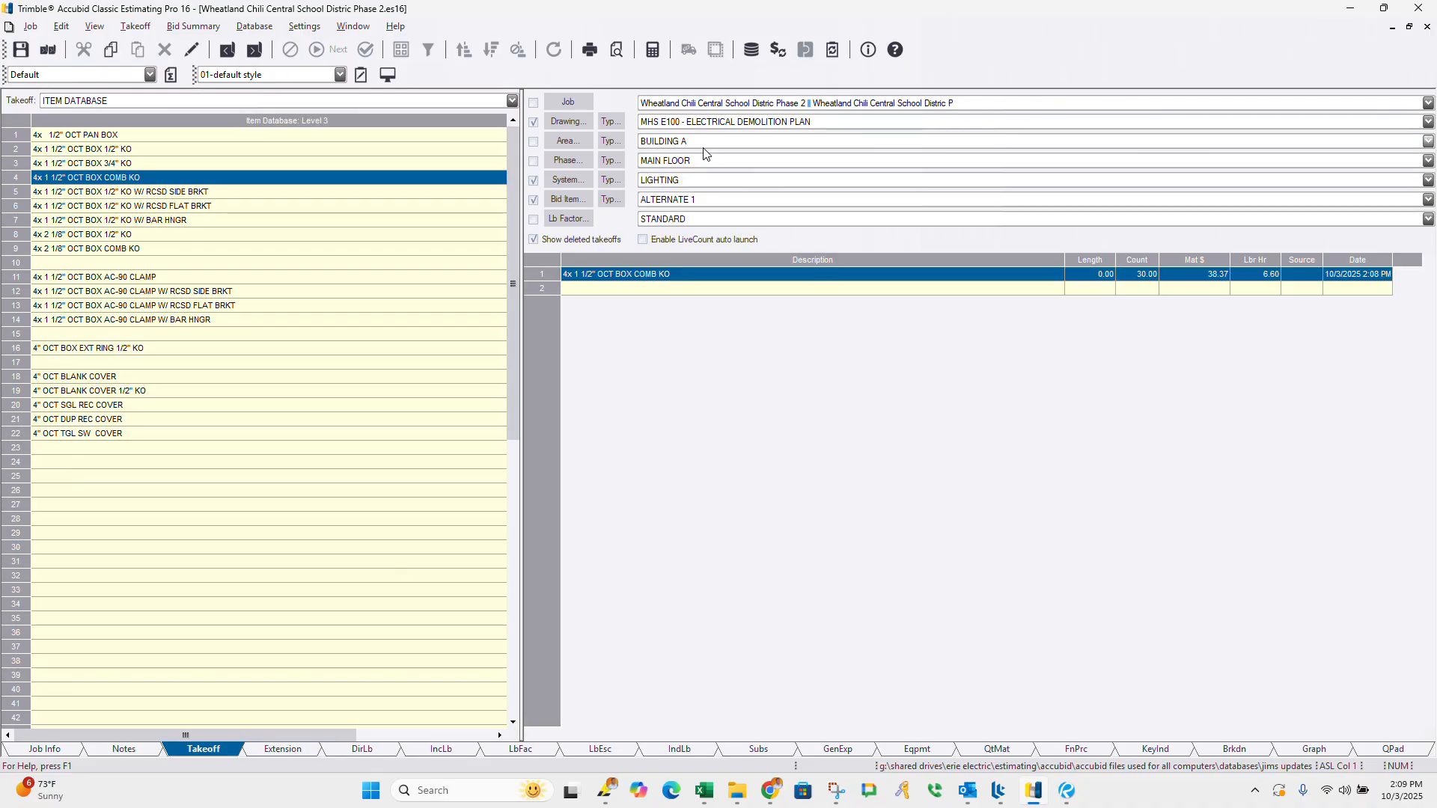
pyautogui.click(532, 200)
# Step: View the direct labor of the ALTERNATE 1 bid summary and return to the Default bid summary
pyautogui.click(391, 752)
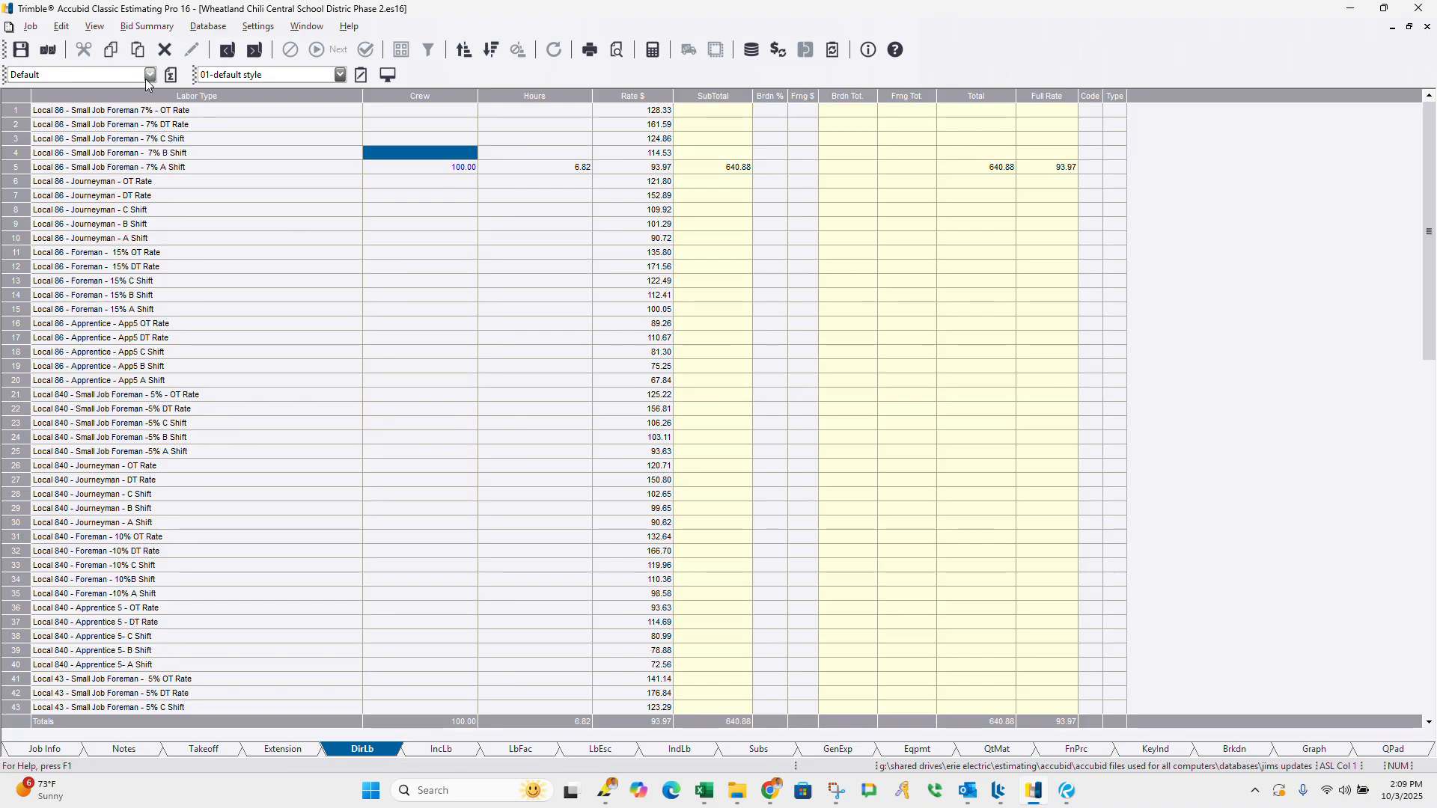
pyautogui.click(150, 75)
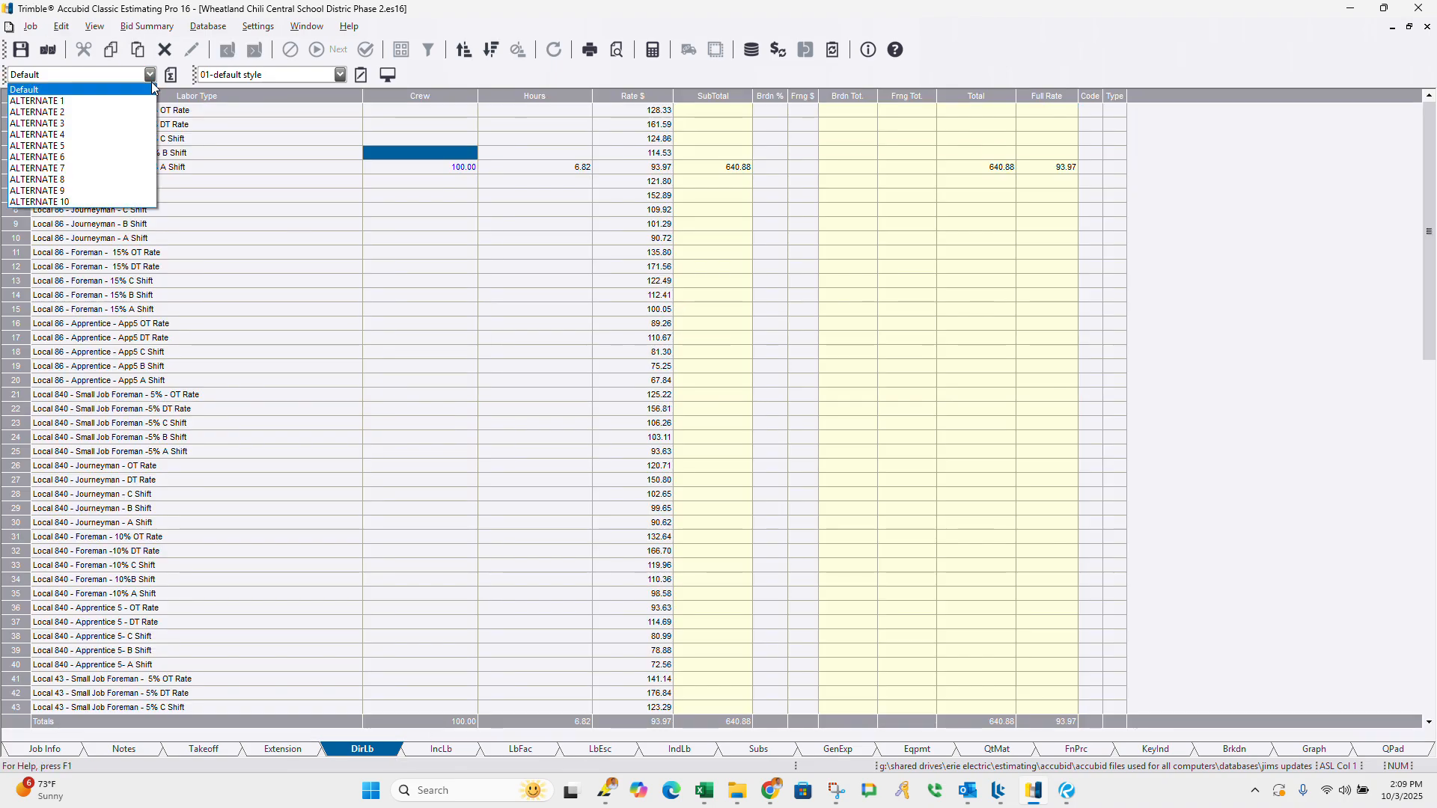
pyautogui.click(105, 109)
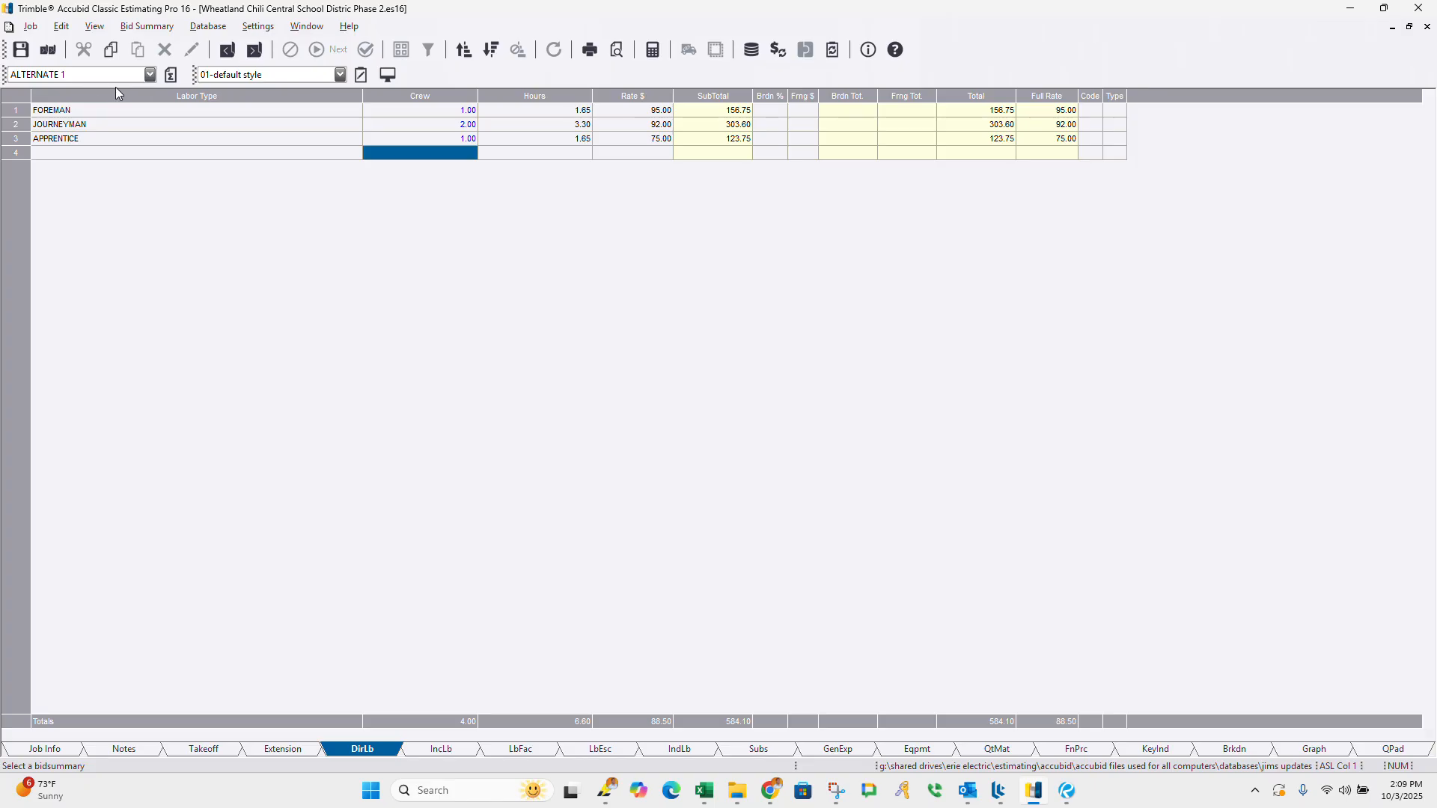
pyautogui.click(137, 74)
pyautogui.click(75, 87)
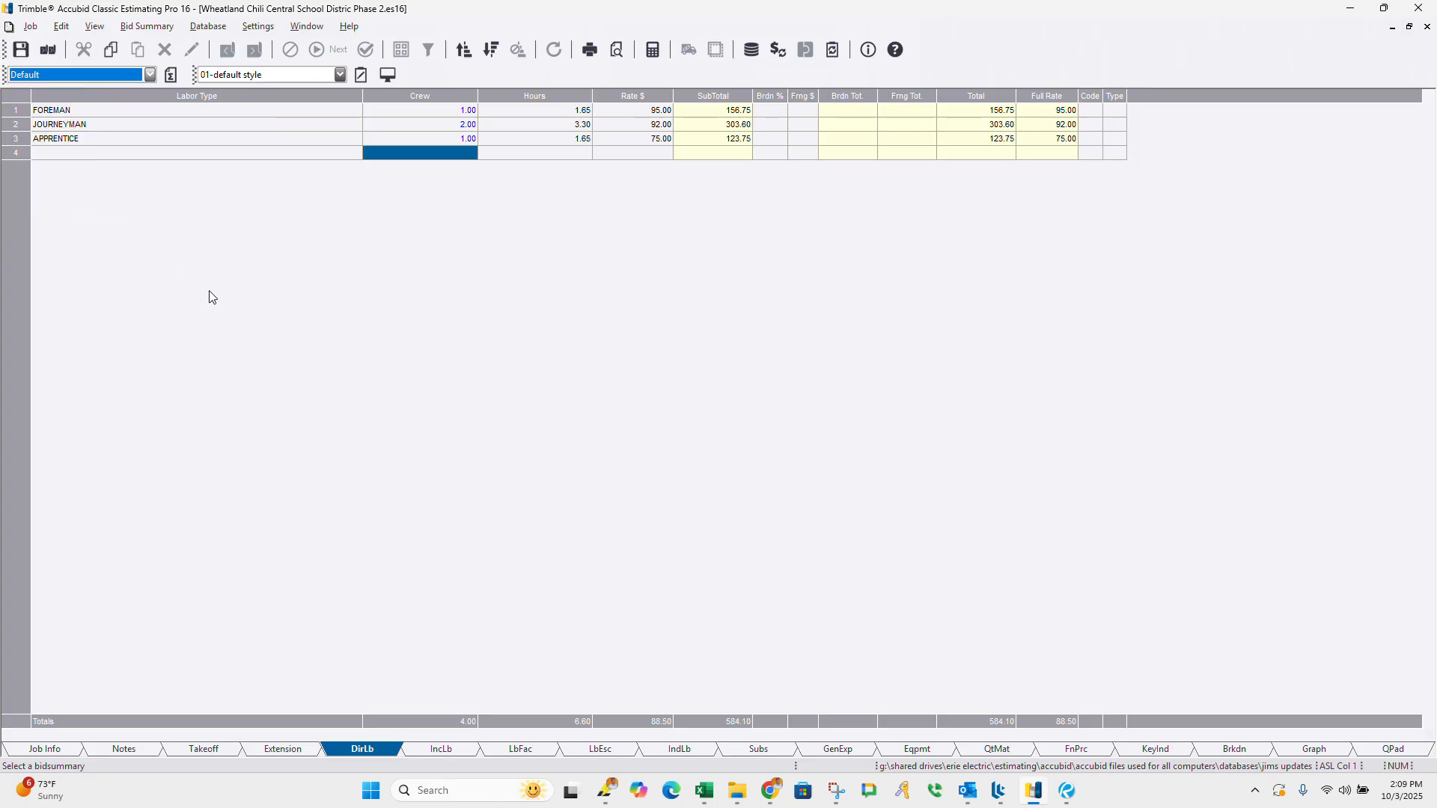
pyautogui.click(299, 266)
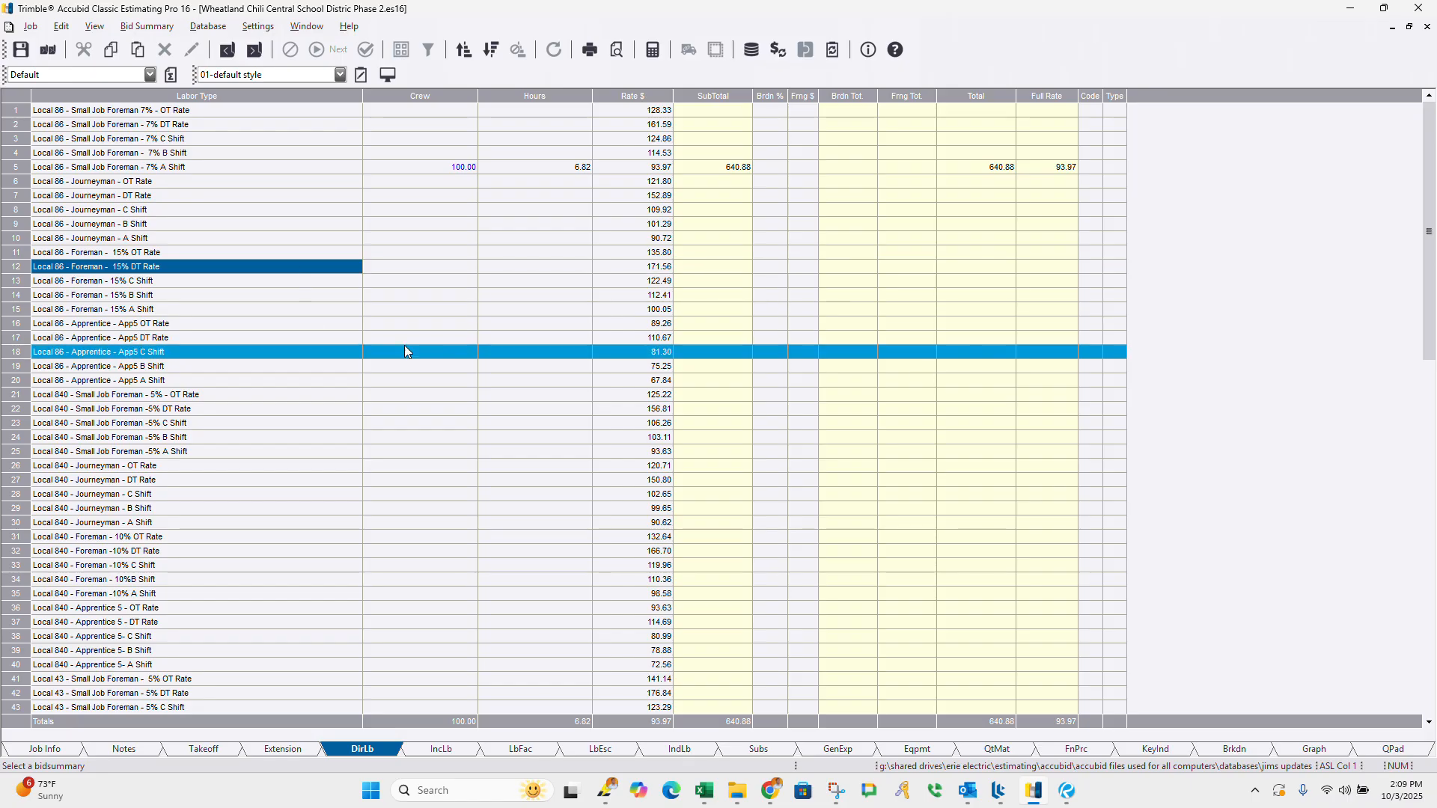
# Step: Look over the extension and takeoff sheets and the available styles, keeping 01-default style
pyautogui.click(299, 751)
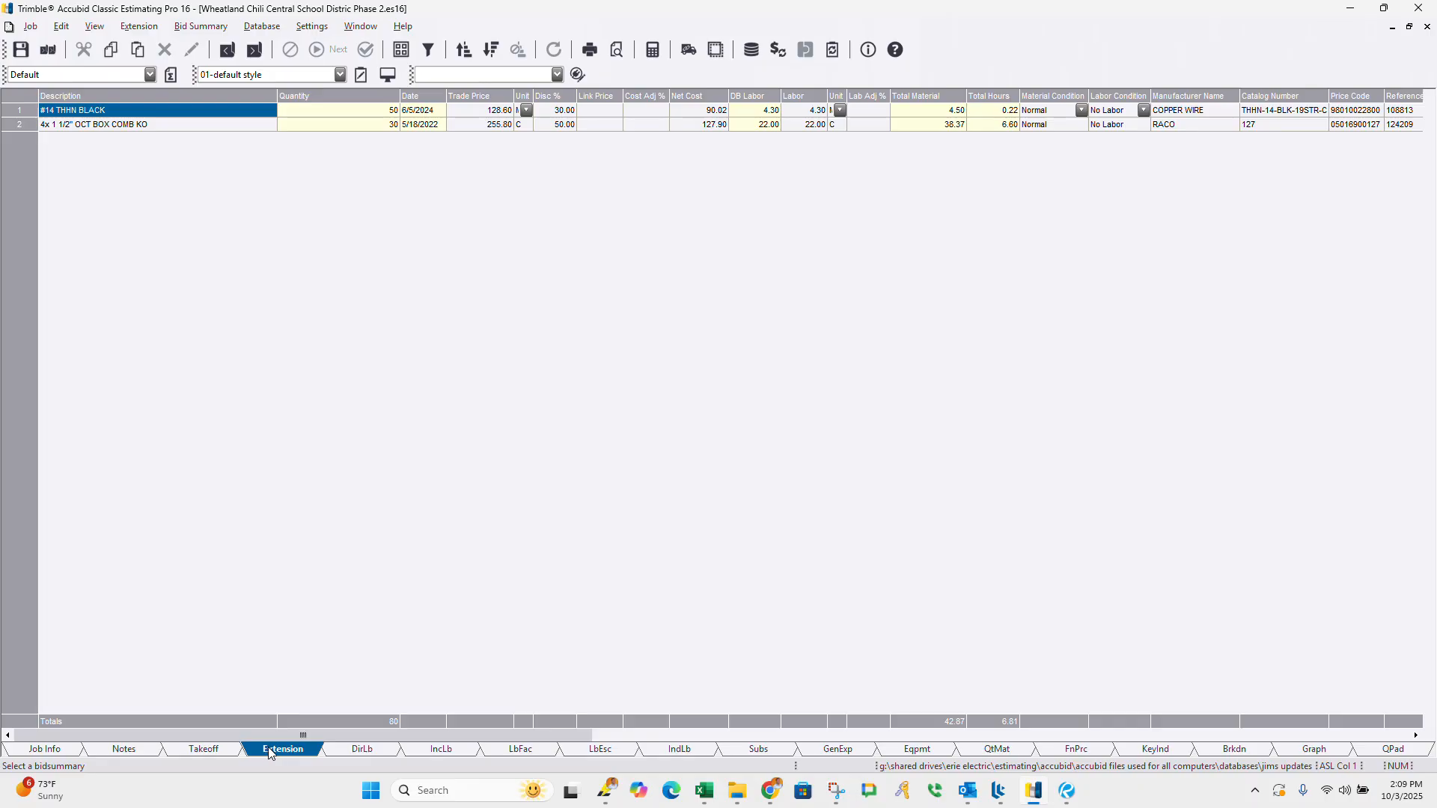
pyautogui.click(225, 751)
pyautogui.click(339, 74)
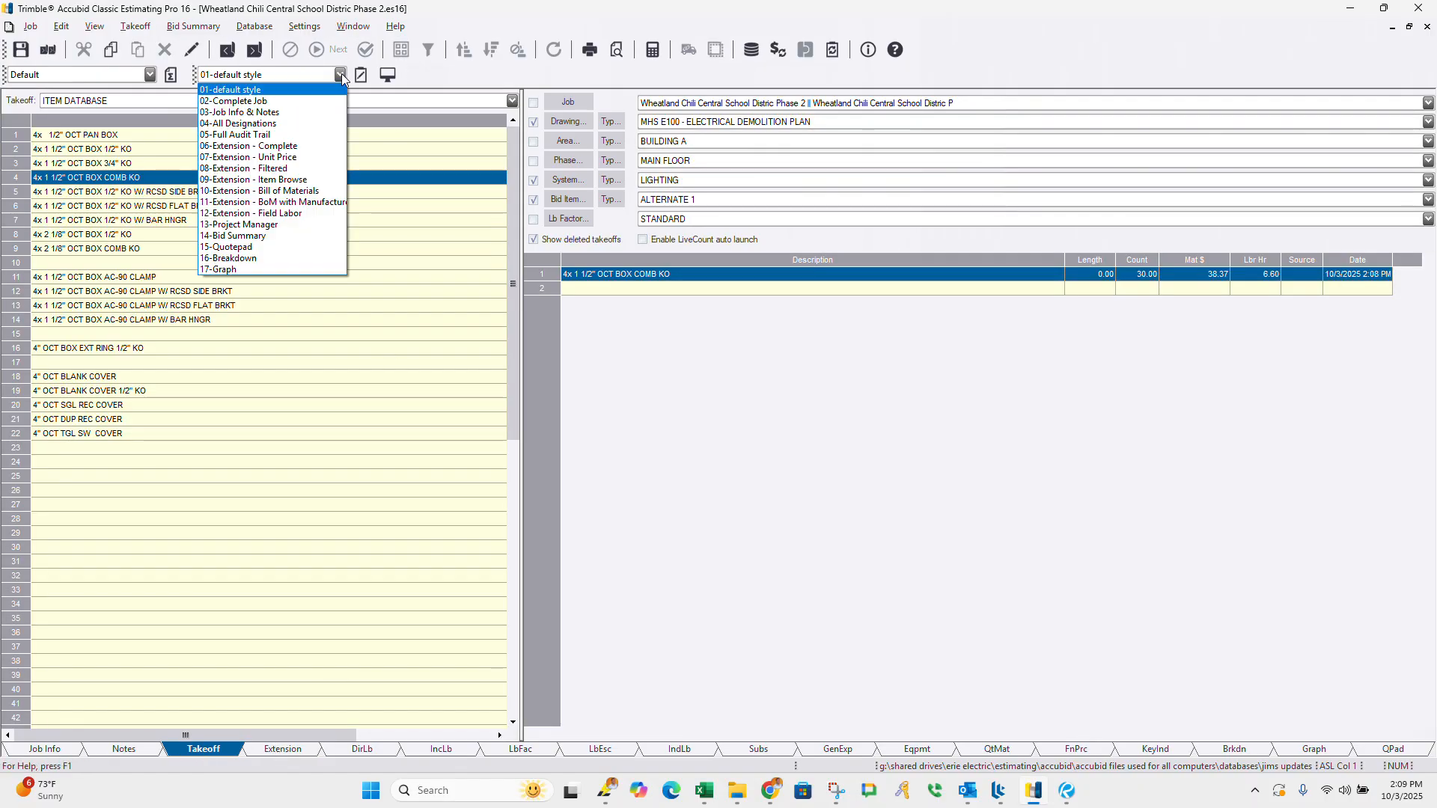
pyautogui.click(262, 90)
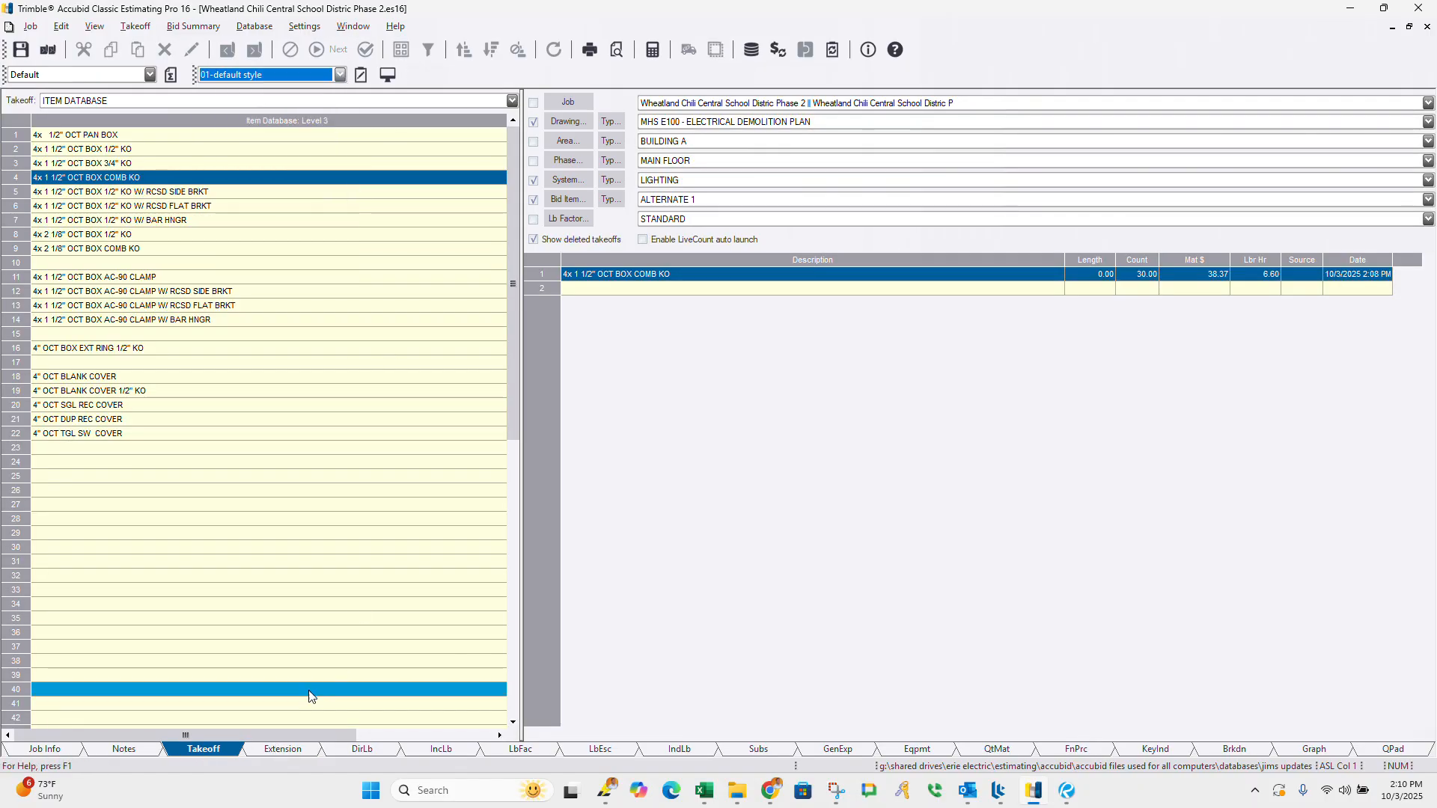
# Step: Examine the direct labor, incidental labor, labor factoring, labor escalation and indirect labor sheets
pyautogui.click(341, 751)
pyautogui.click(464, 748)
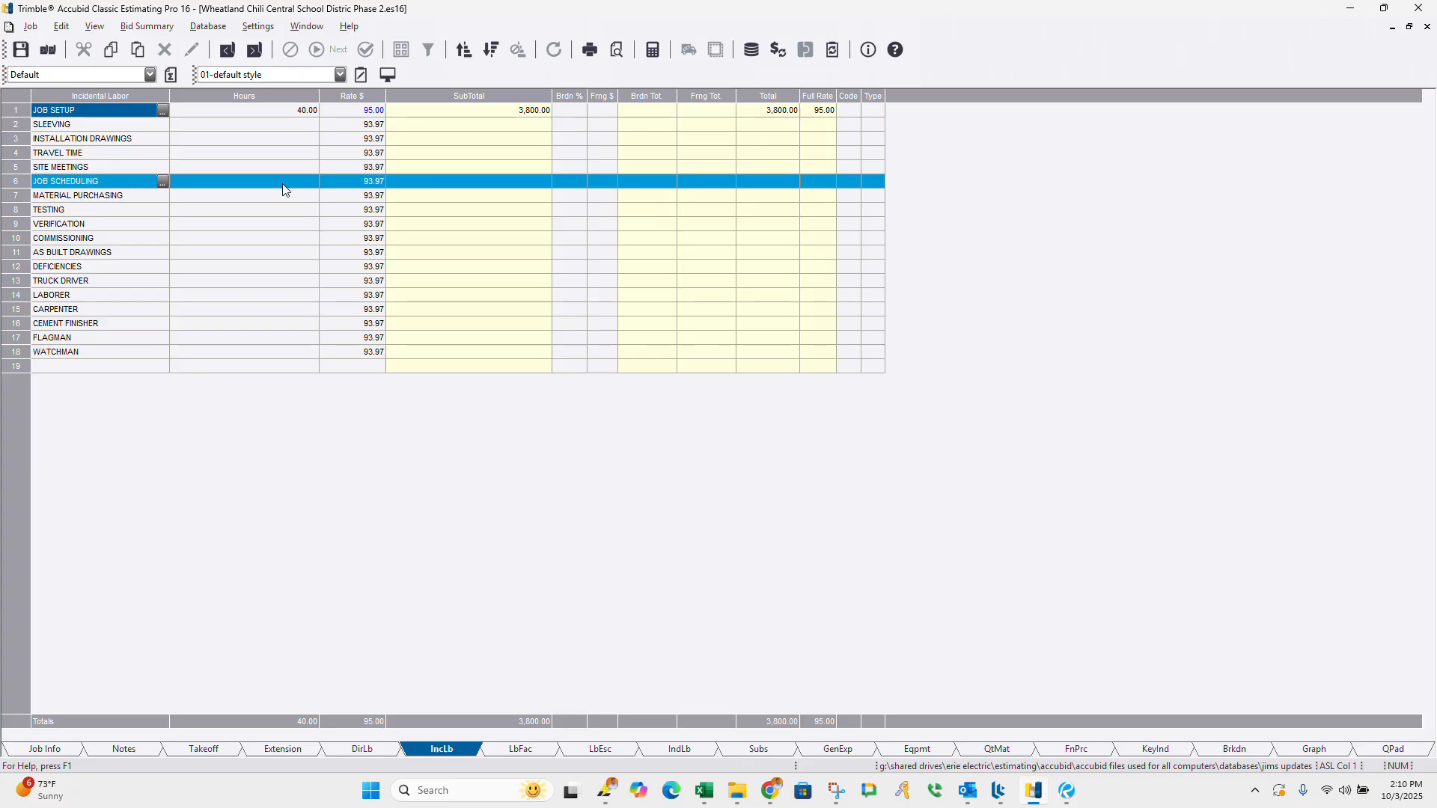
pyautogui.click(540, 751)
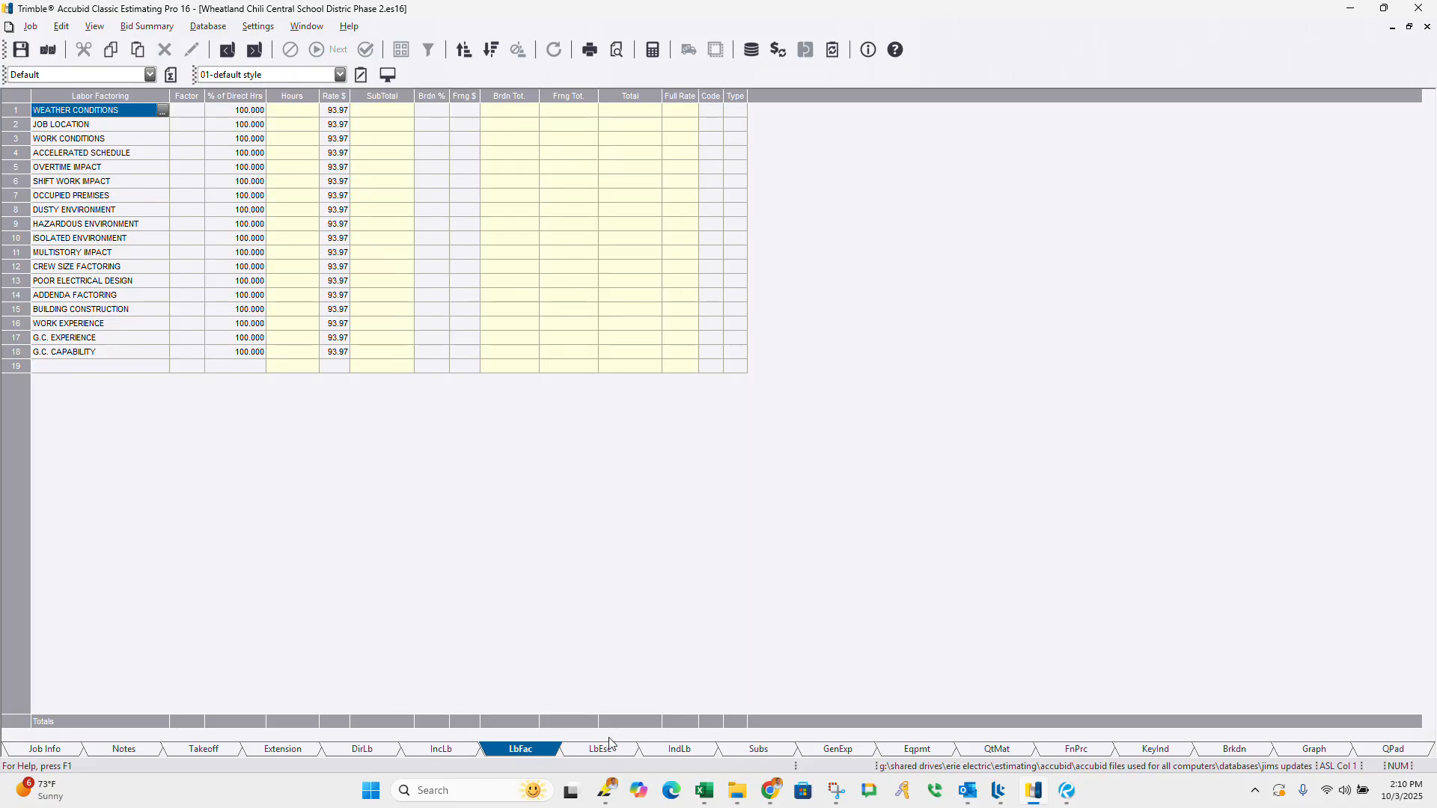
pyautogui.click(607, 748)
pyautogui.click(544, 751)
pyautogui.click(678, 751)
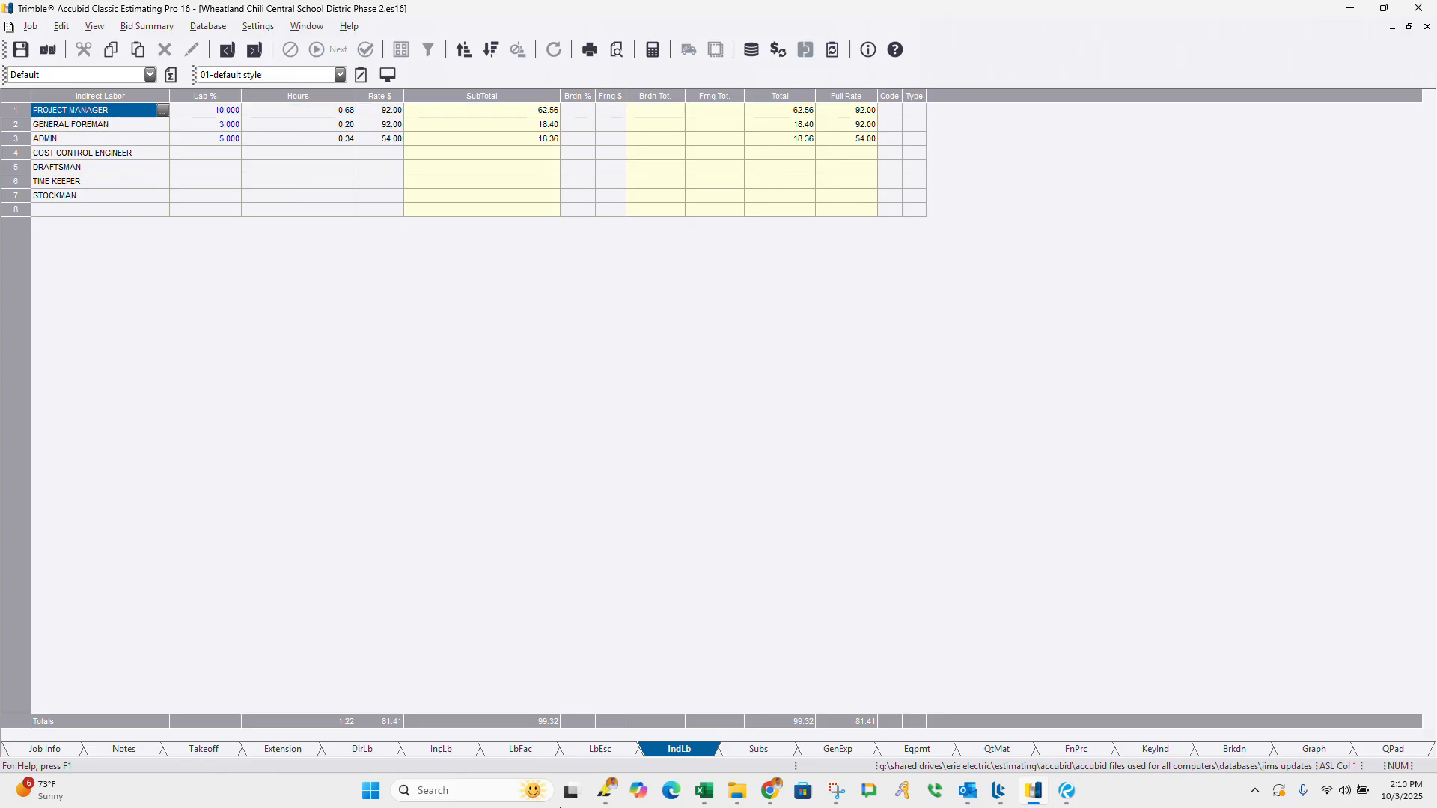
pyautogui.click(602, 750)
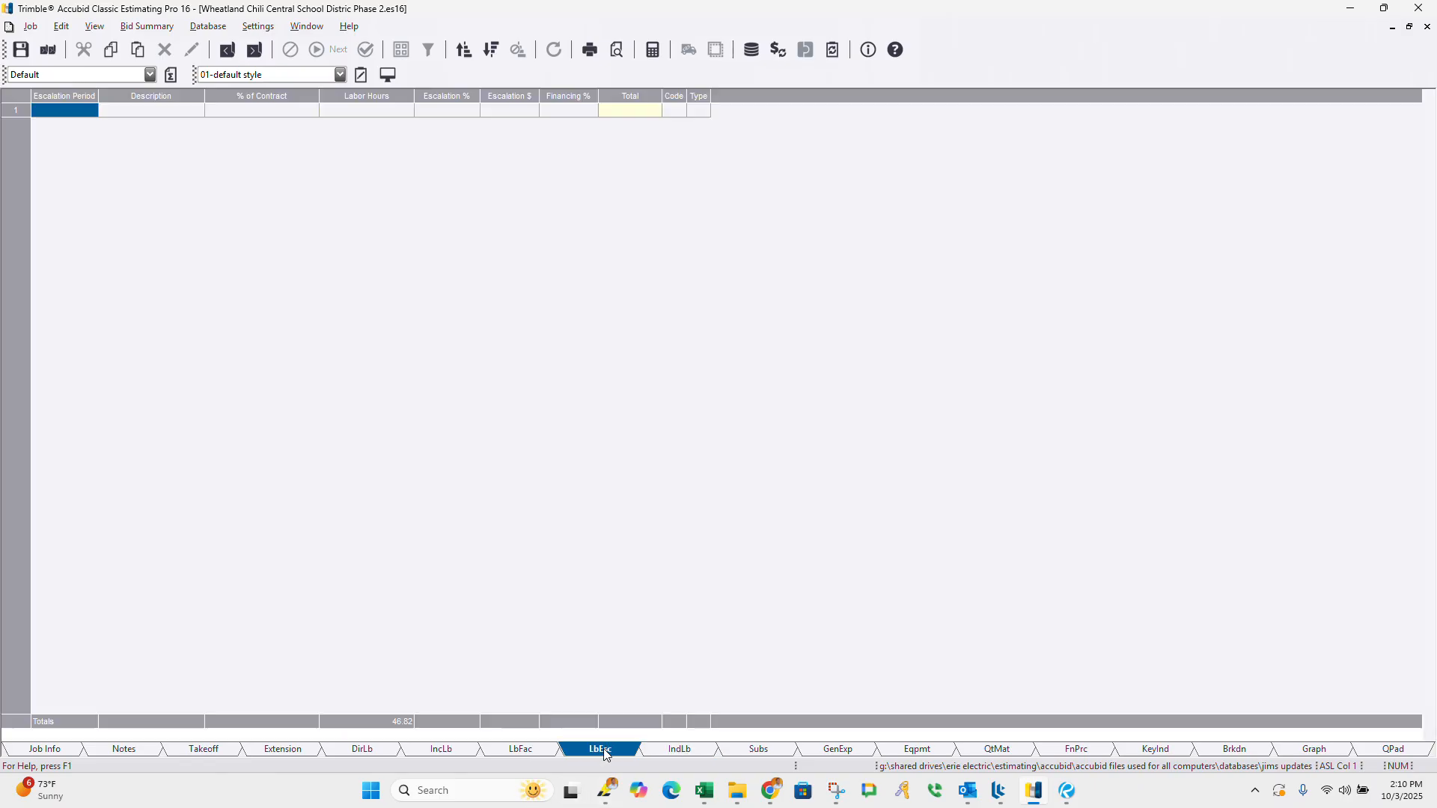
pyautogui.click(538, 752)
# Step: Examine the subcontractors, general expenses and equipment sheets of the bid summary
pyautogui.click(723, 755)
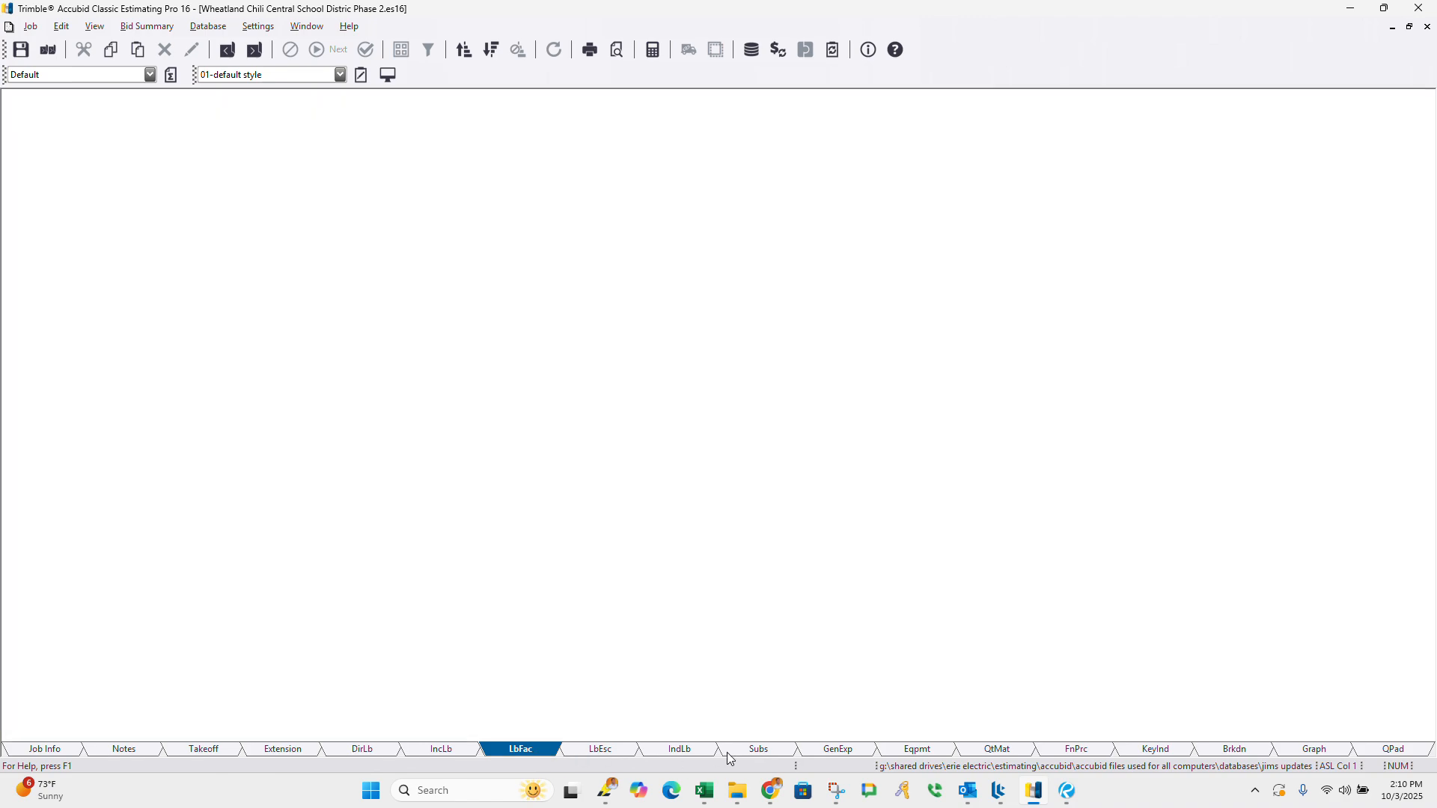
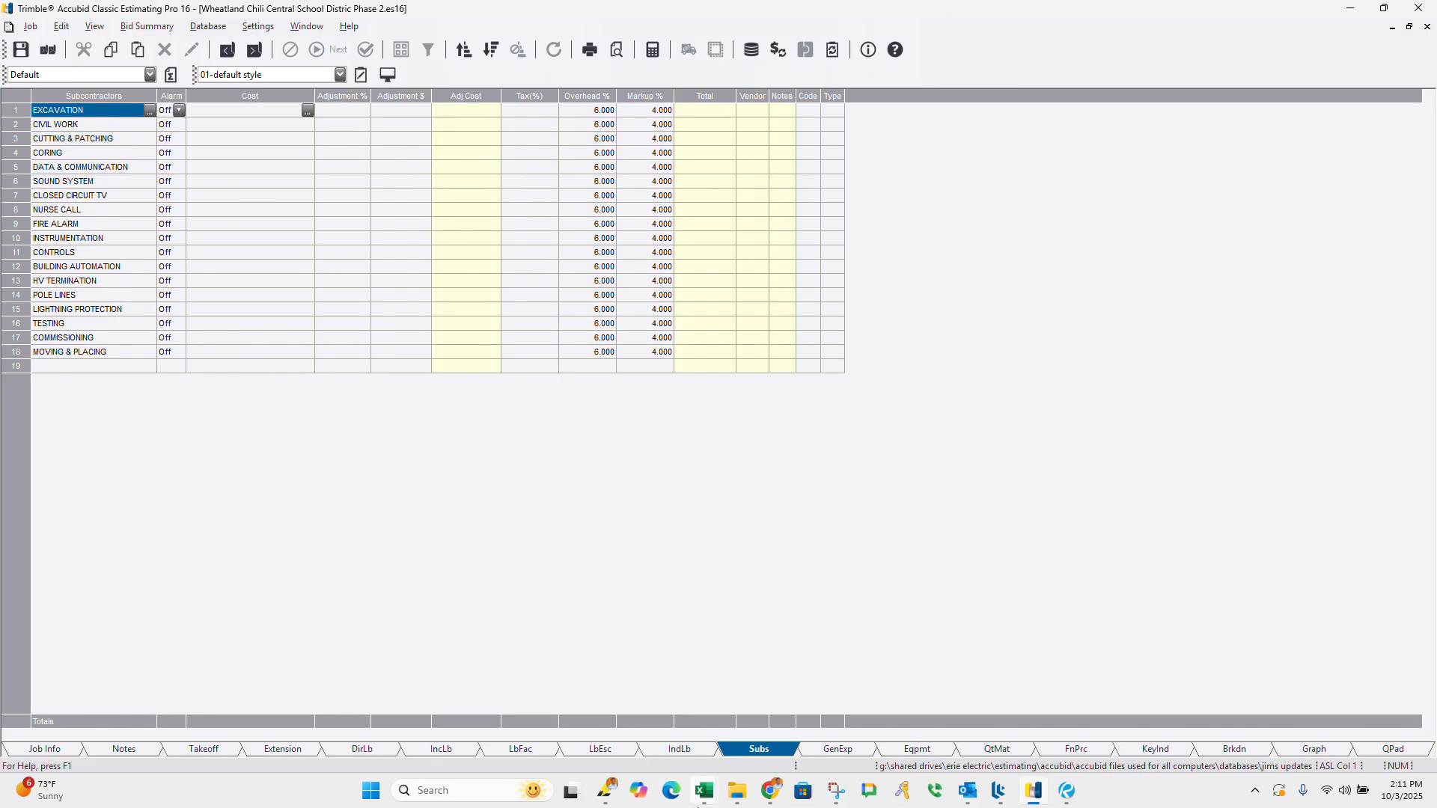
pyautogui.click(860, 752)
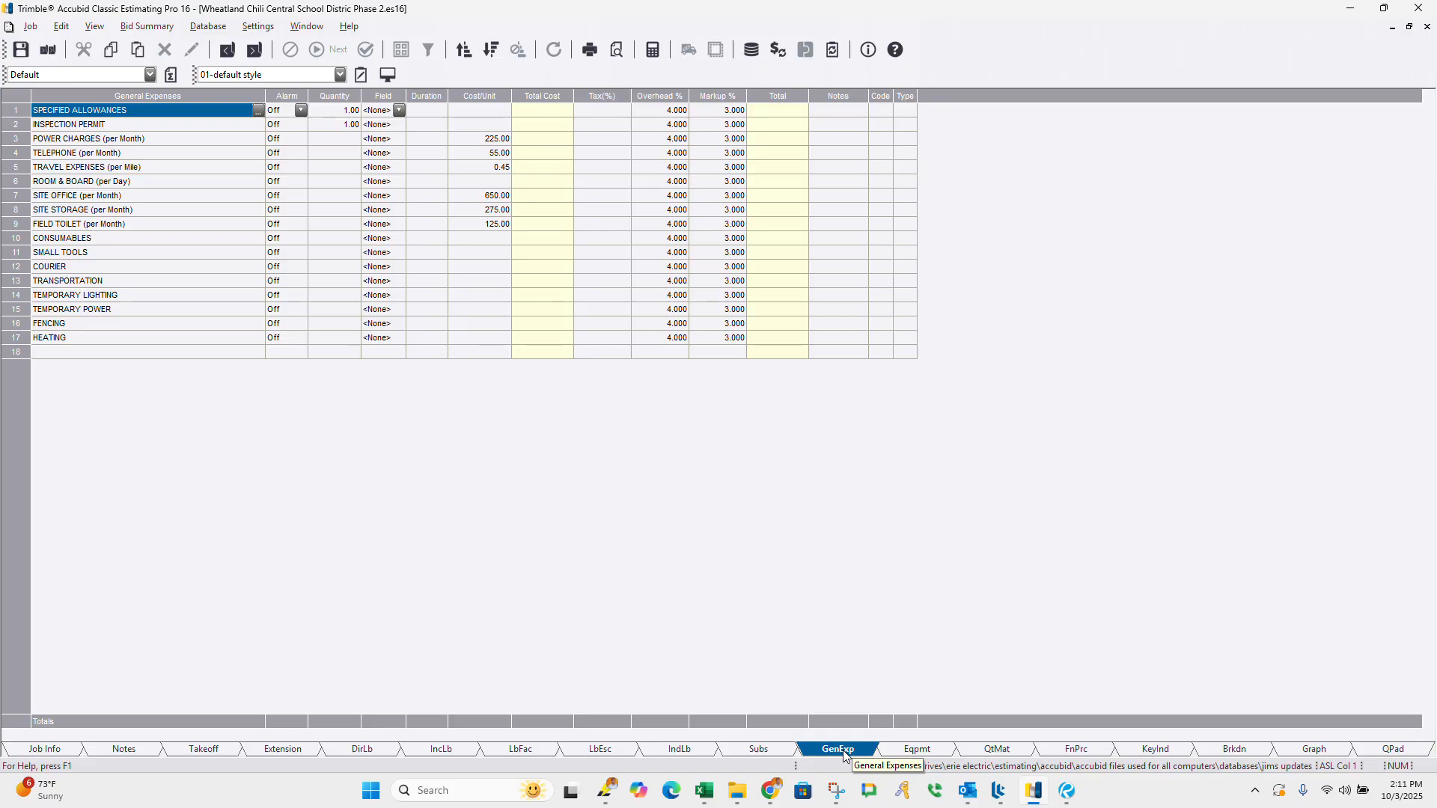
pyautogui.click(907, 756)
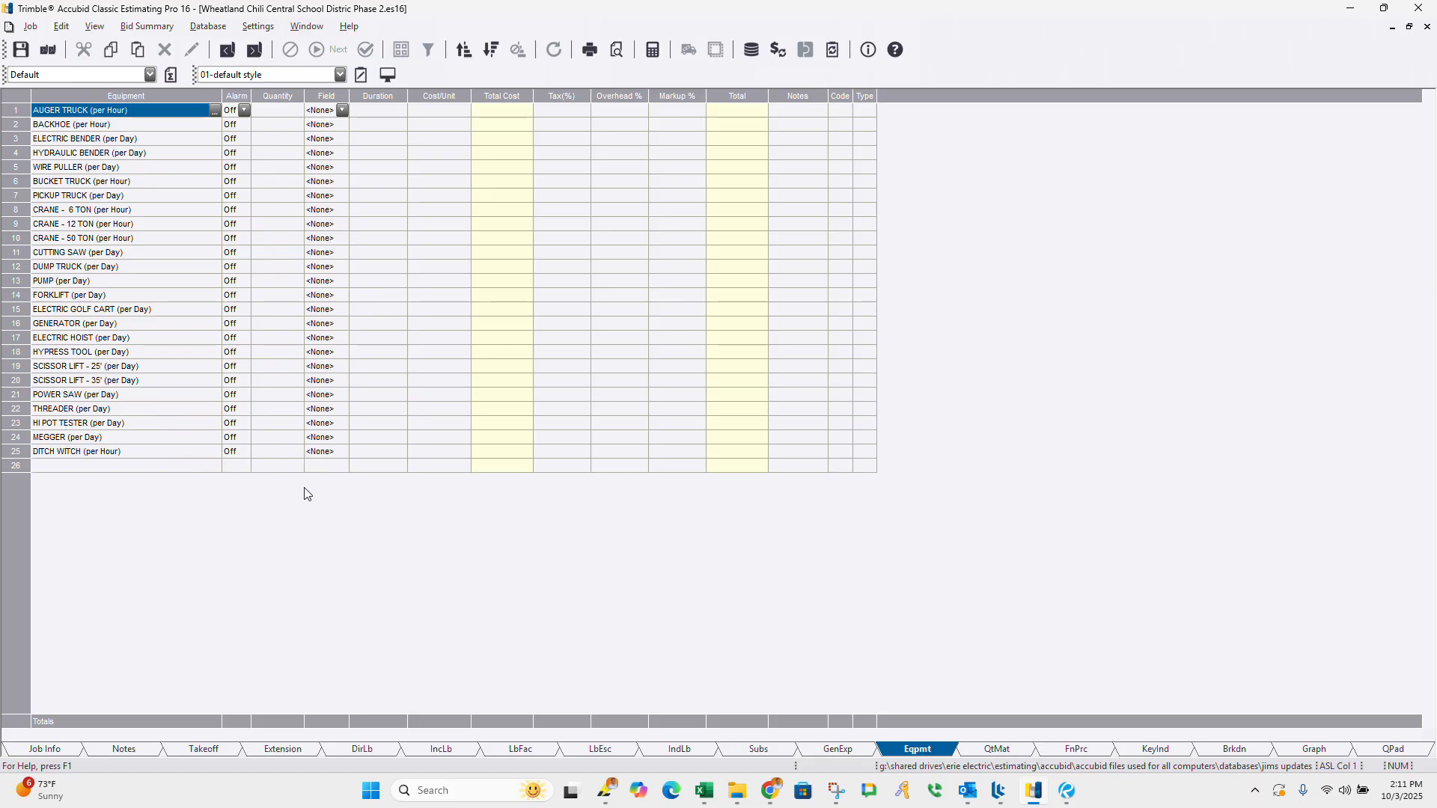
# Step: Add a CAMERAS entry to the quoted materials list below SECURITY SYSTEM
pyautogui.click(1007, 754)
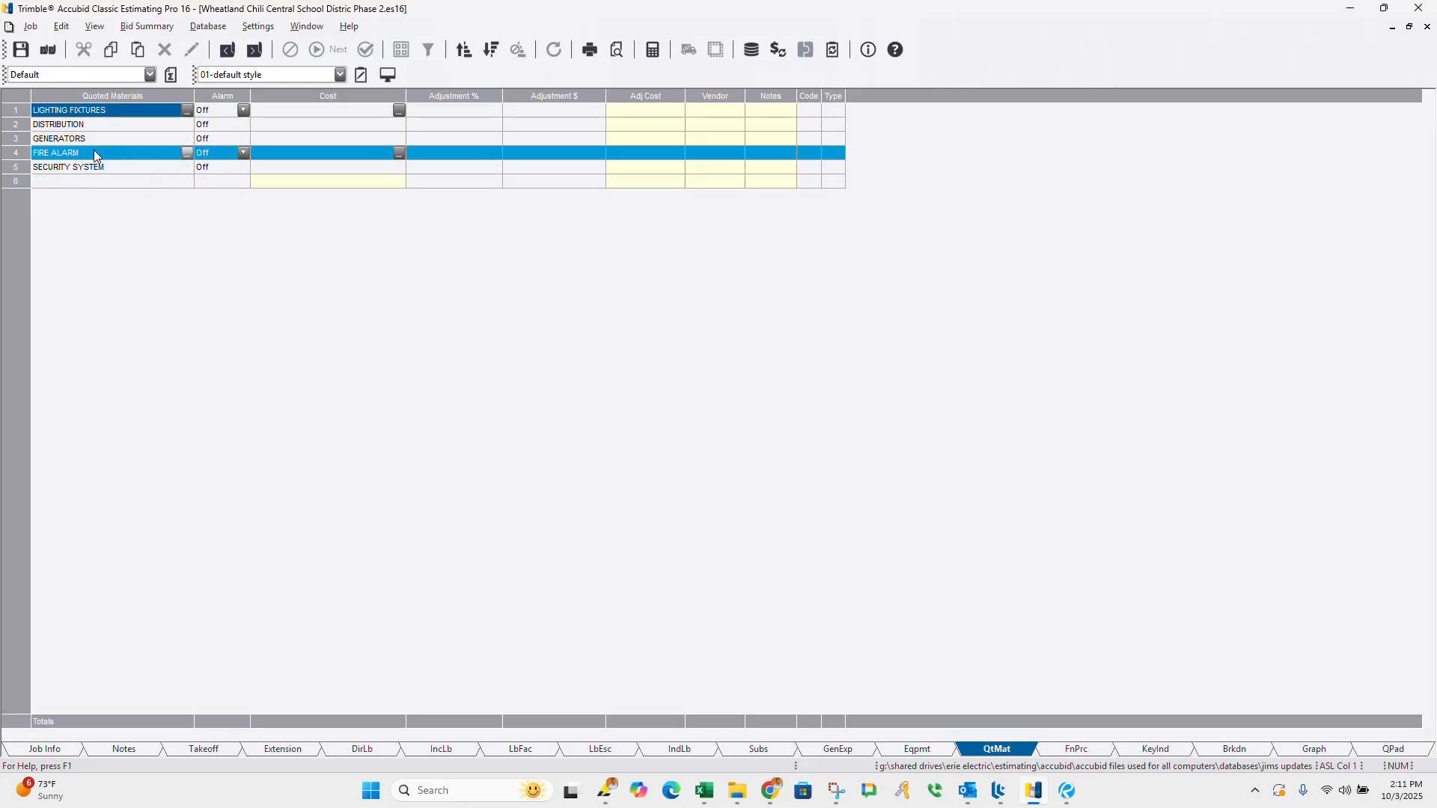
pyautogui.click(60, 183)
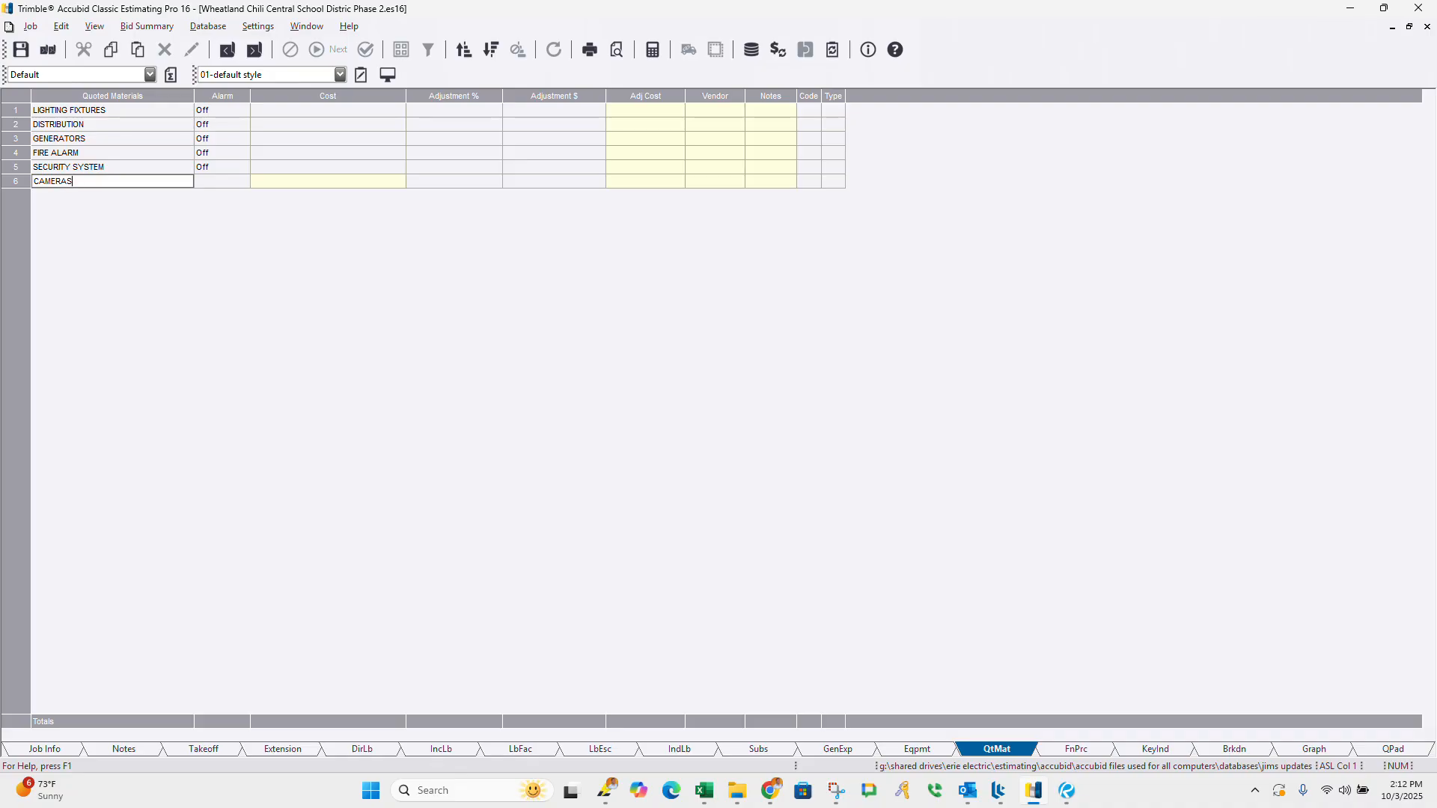
pyautogui.press('Return')
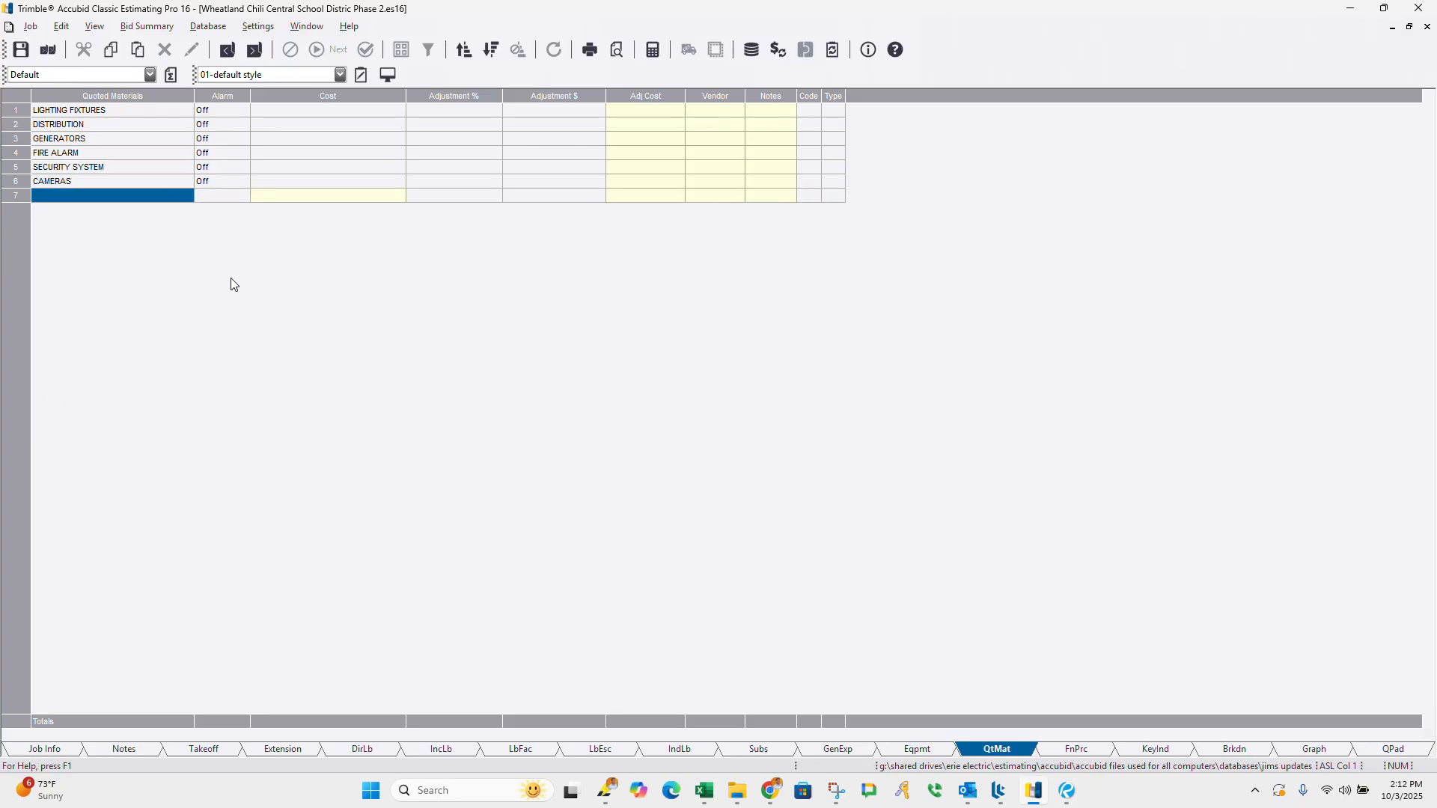
# Step: Enter a cost of 4,000 and a 10% adjustment for the CAMERAS quoted material
pyautogui.click(324, 181)
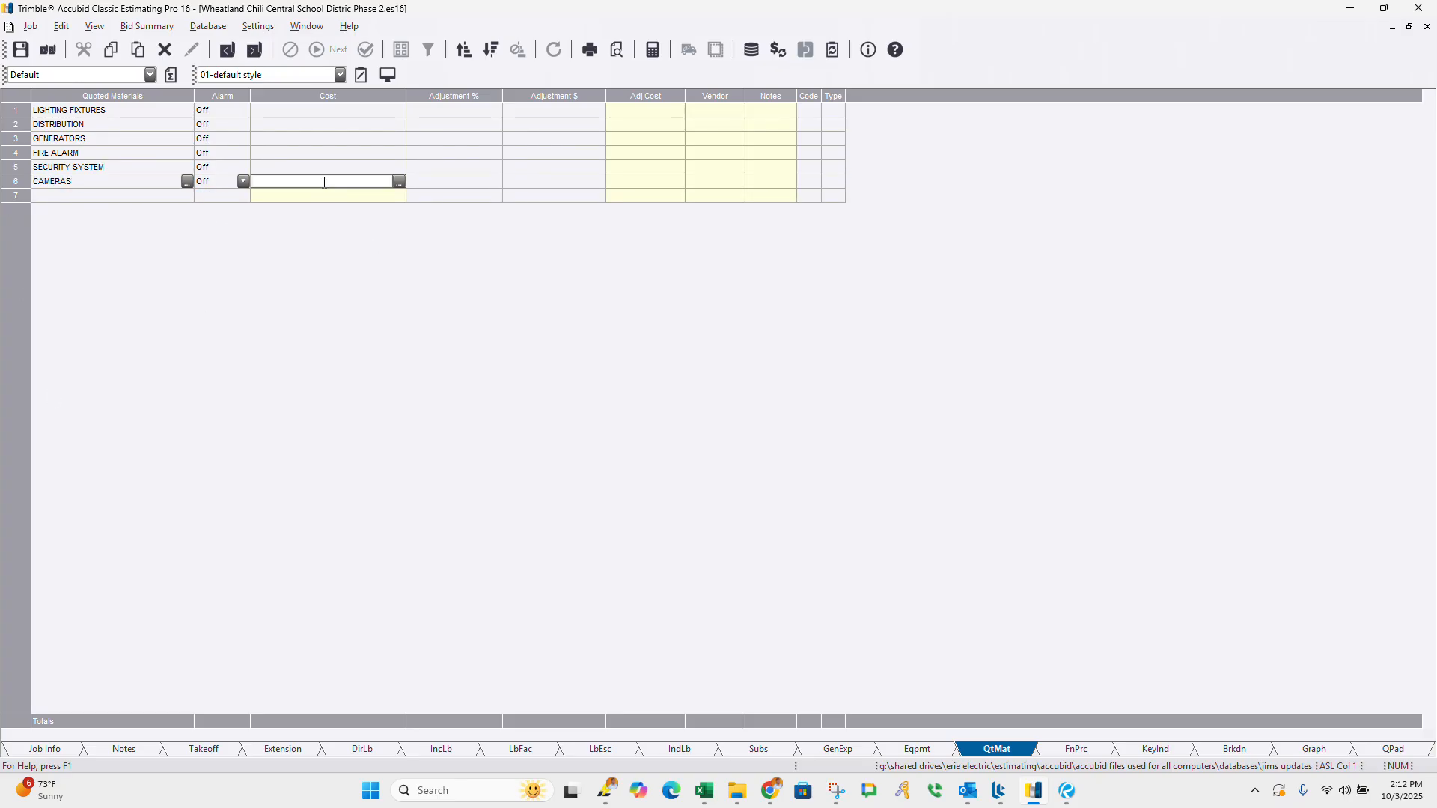
pyautogui.press('Return')
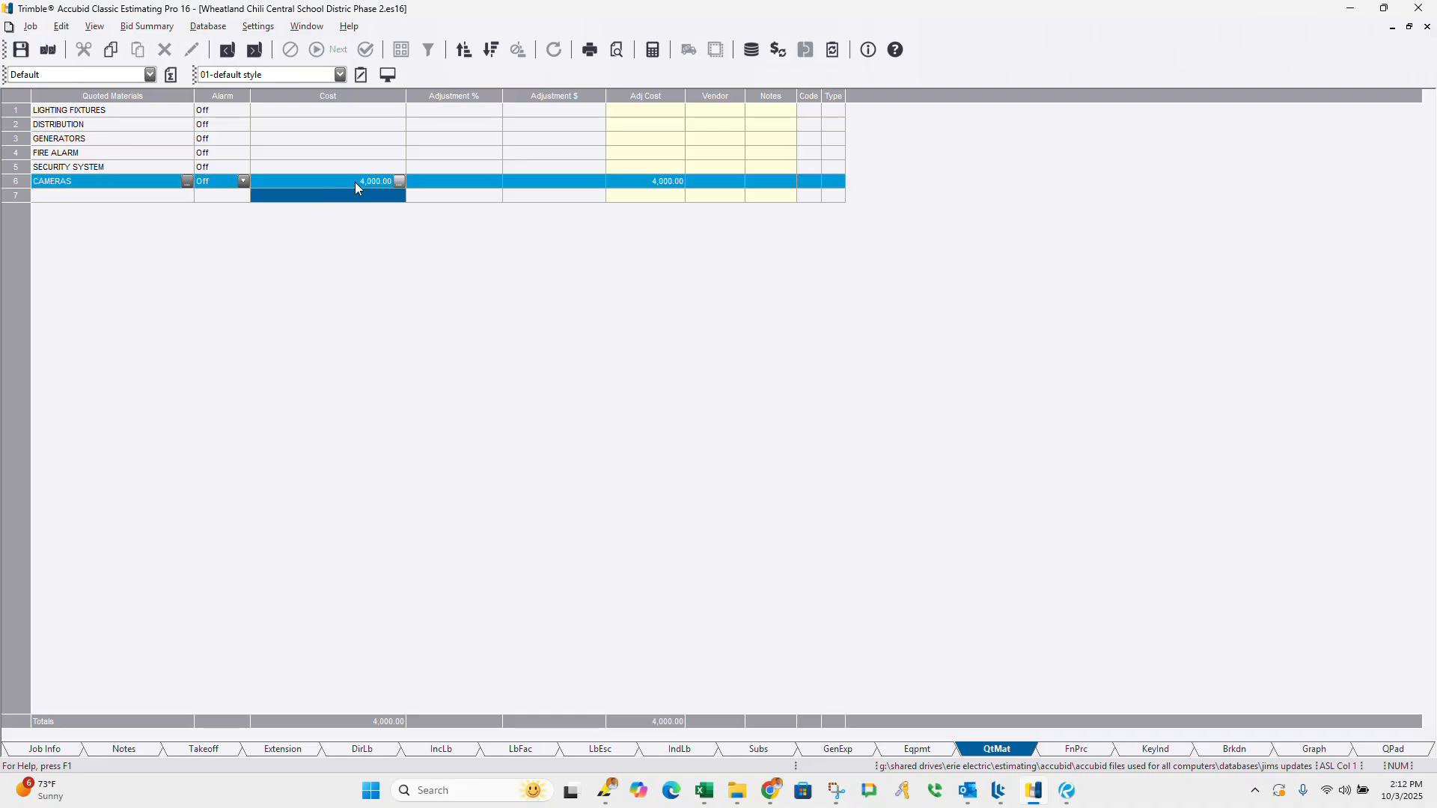
pyautogui.click(470, 181)
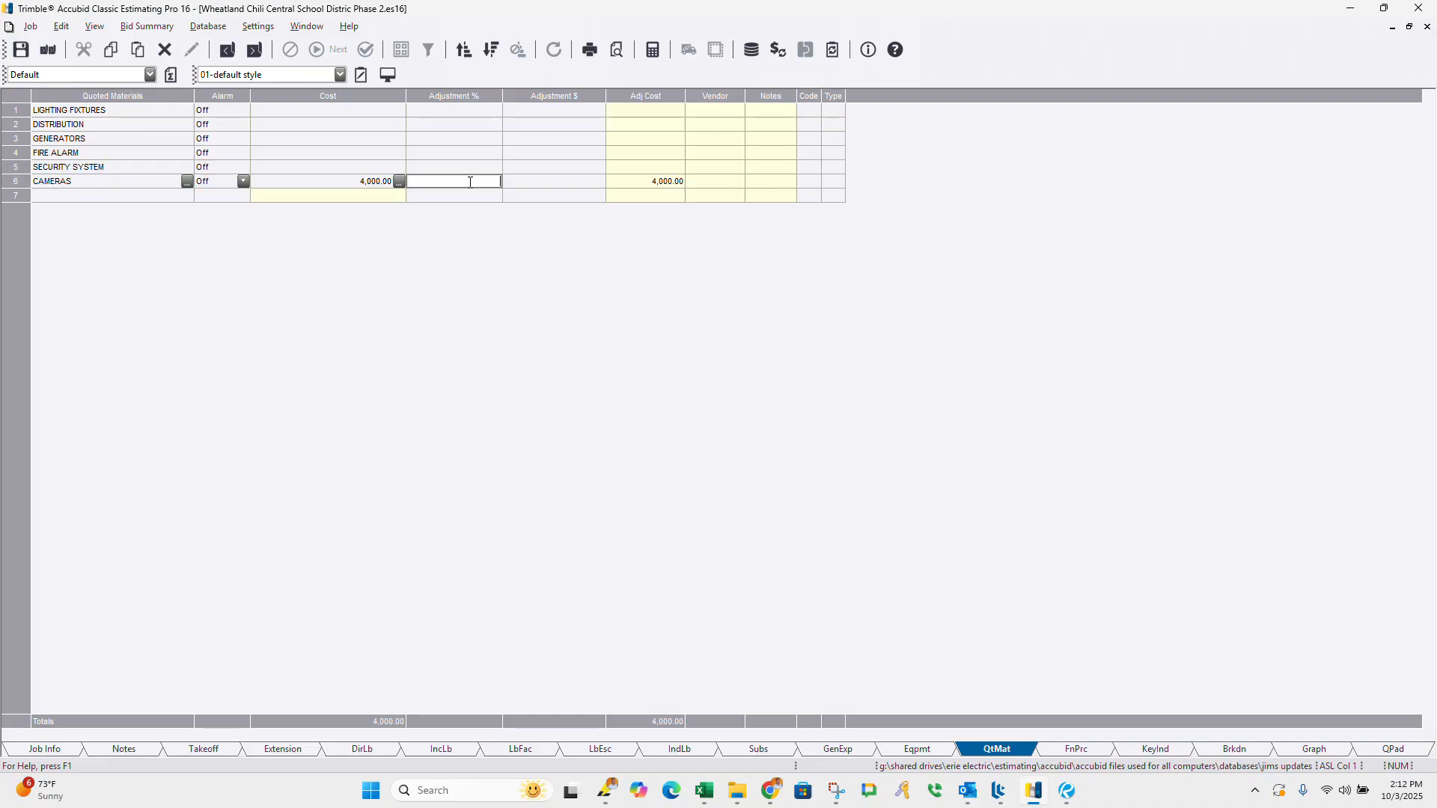
pyautogui.write('10')
pyautogui.press('Return')
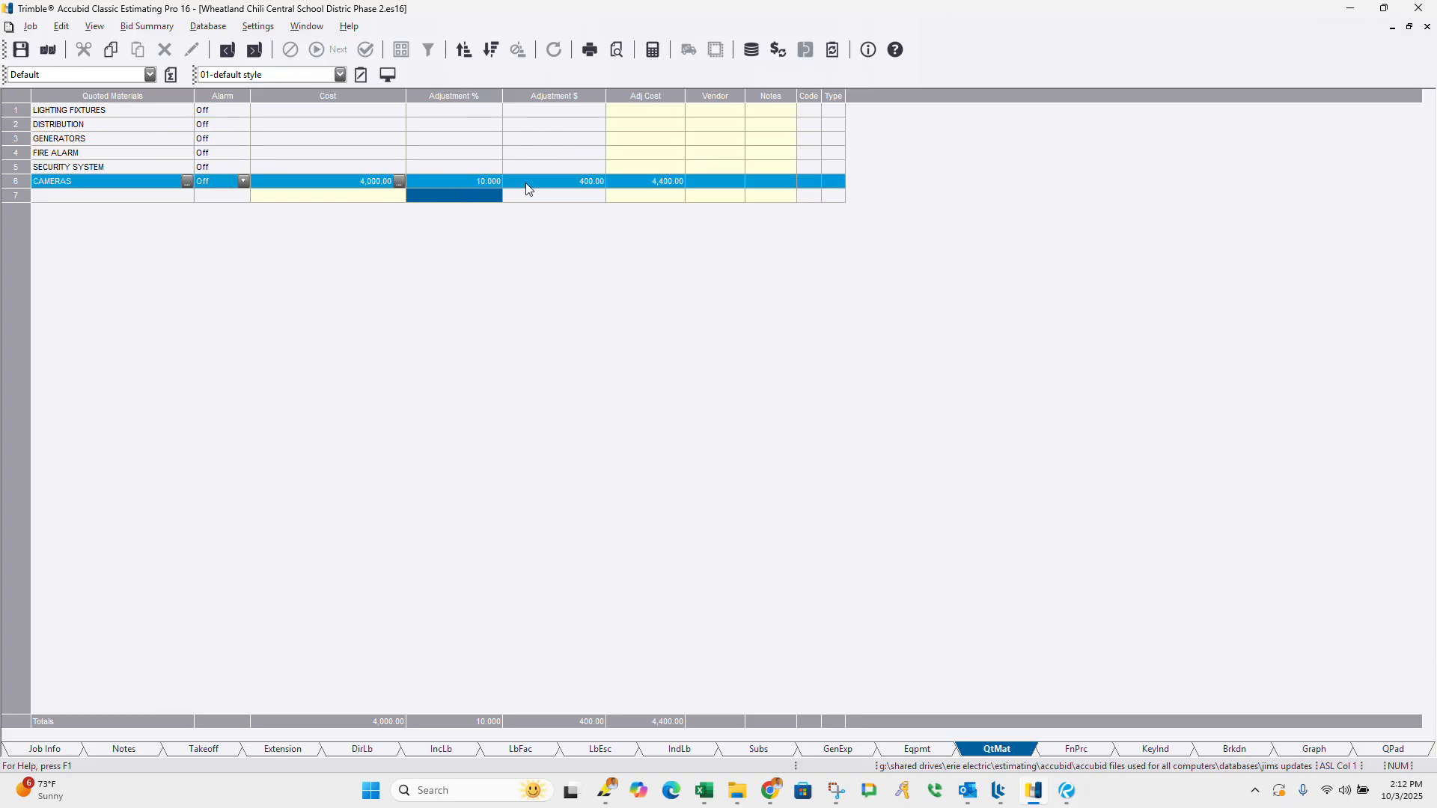
# Step: Open the final pricing sheet and switch the bid summary to ALTERNATE 1
pyautogui.click(1068, 751)
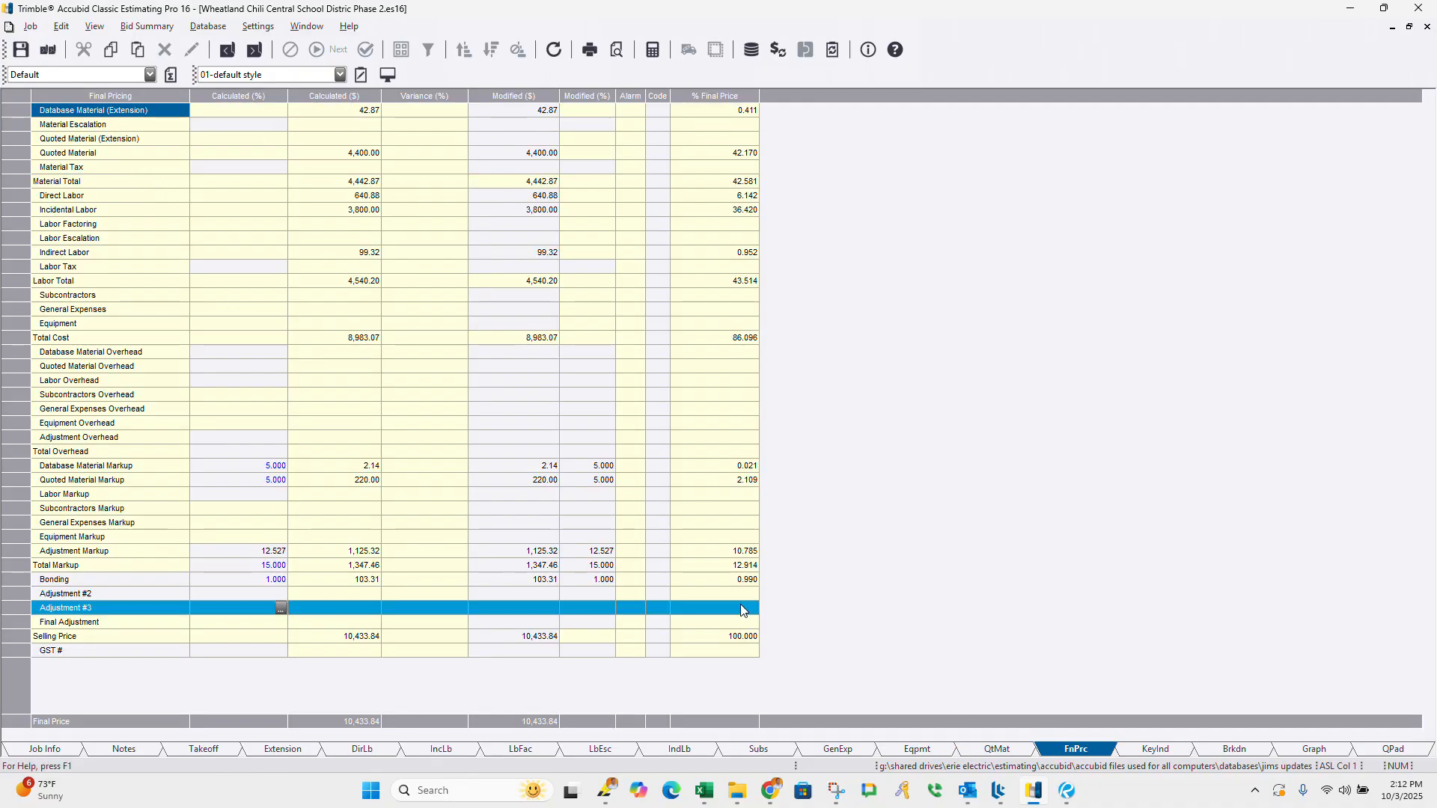
pyautogui.click(107, 77)
pyautogui.click(47, 101)
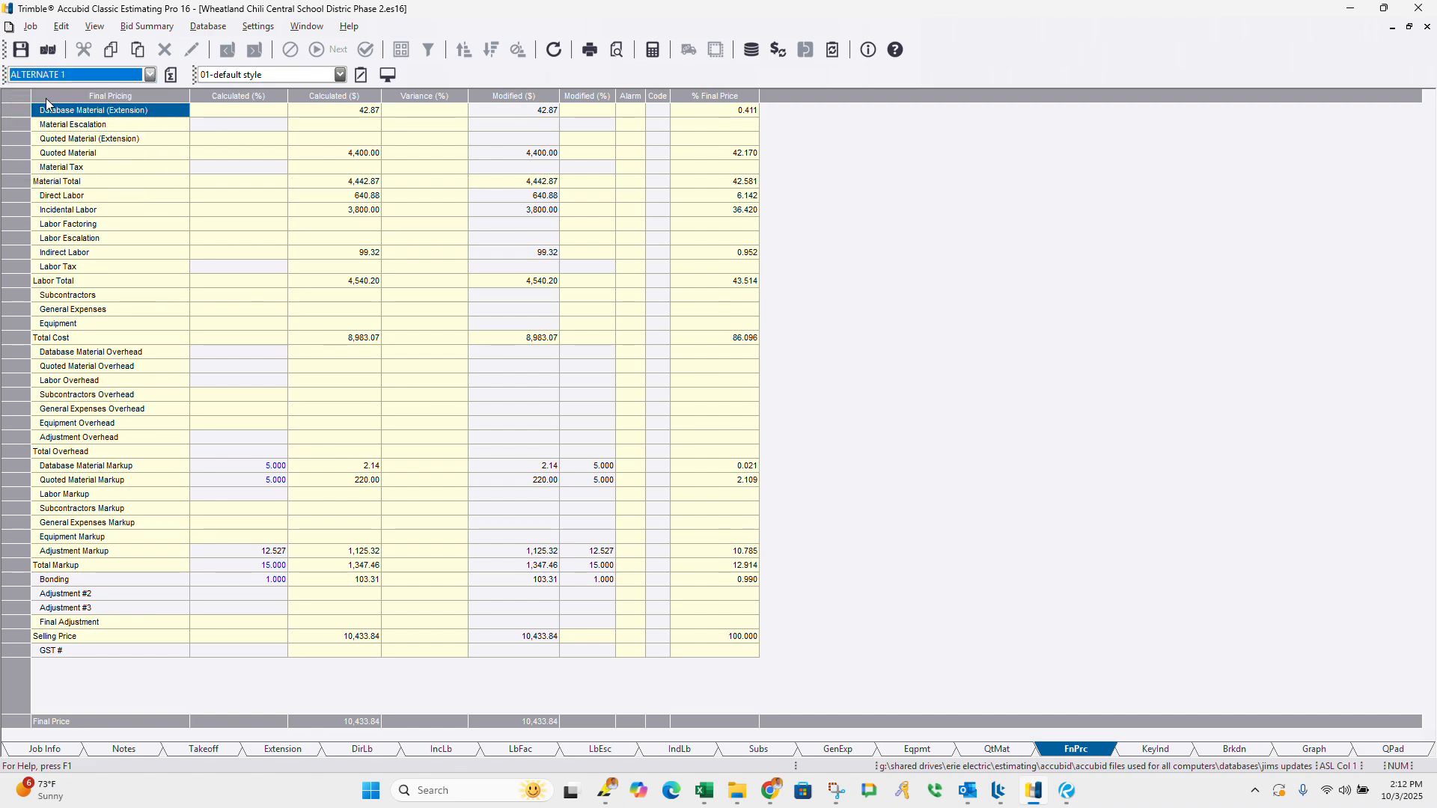
pyautogui.click(180, 252)
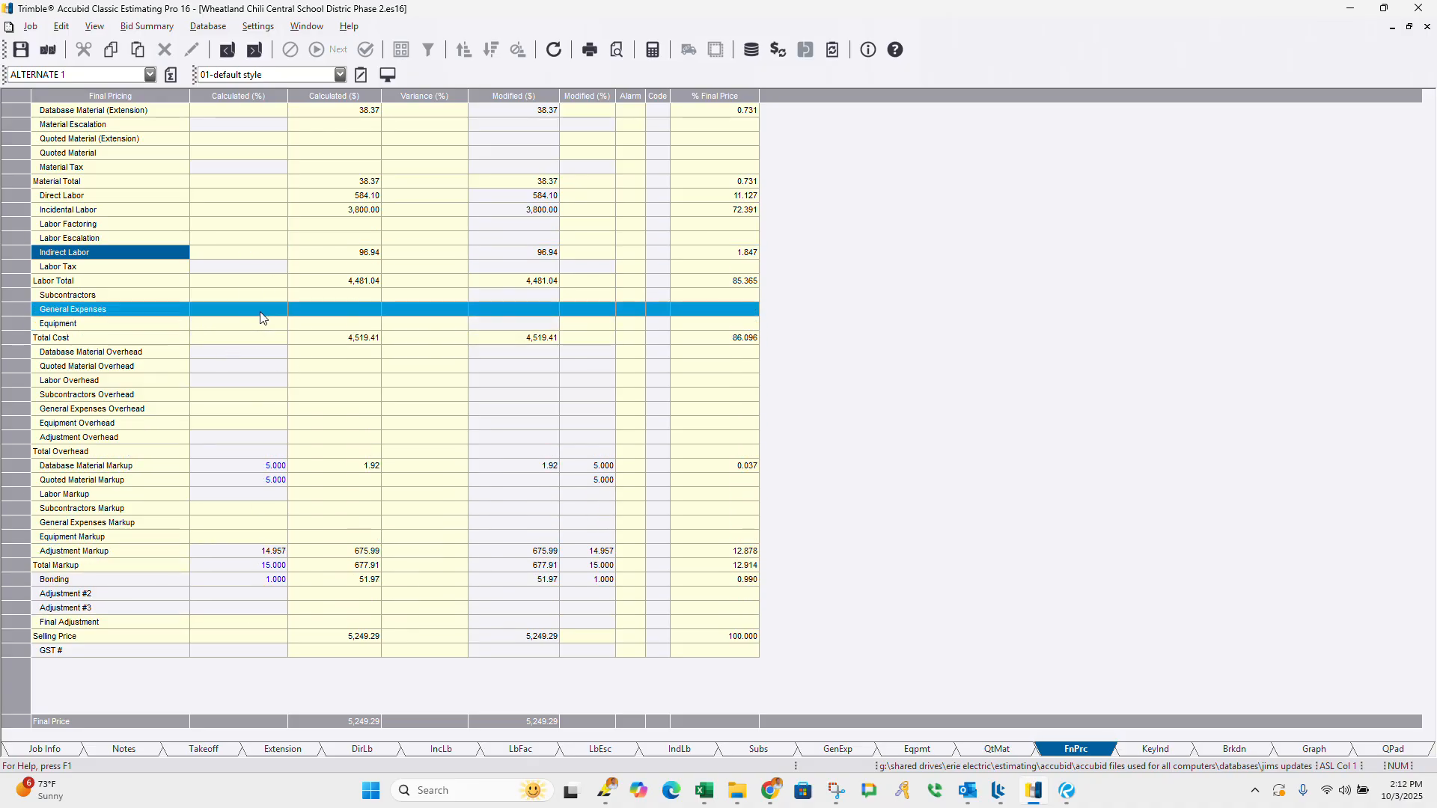
# Step: Compare the direct labor sheets of ALTERNATE 1 and ALTERNATE 2, ending on ALTERNATE 1
pyautogui.click(349, 749)
pyautogui.click(487, 141)
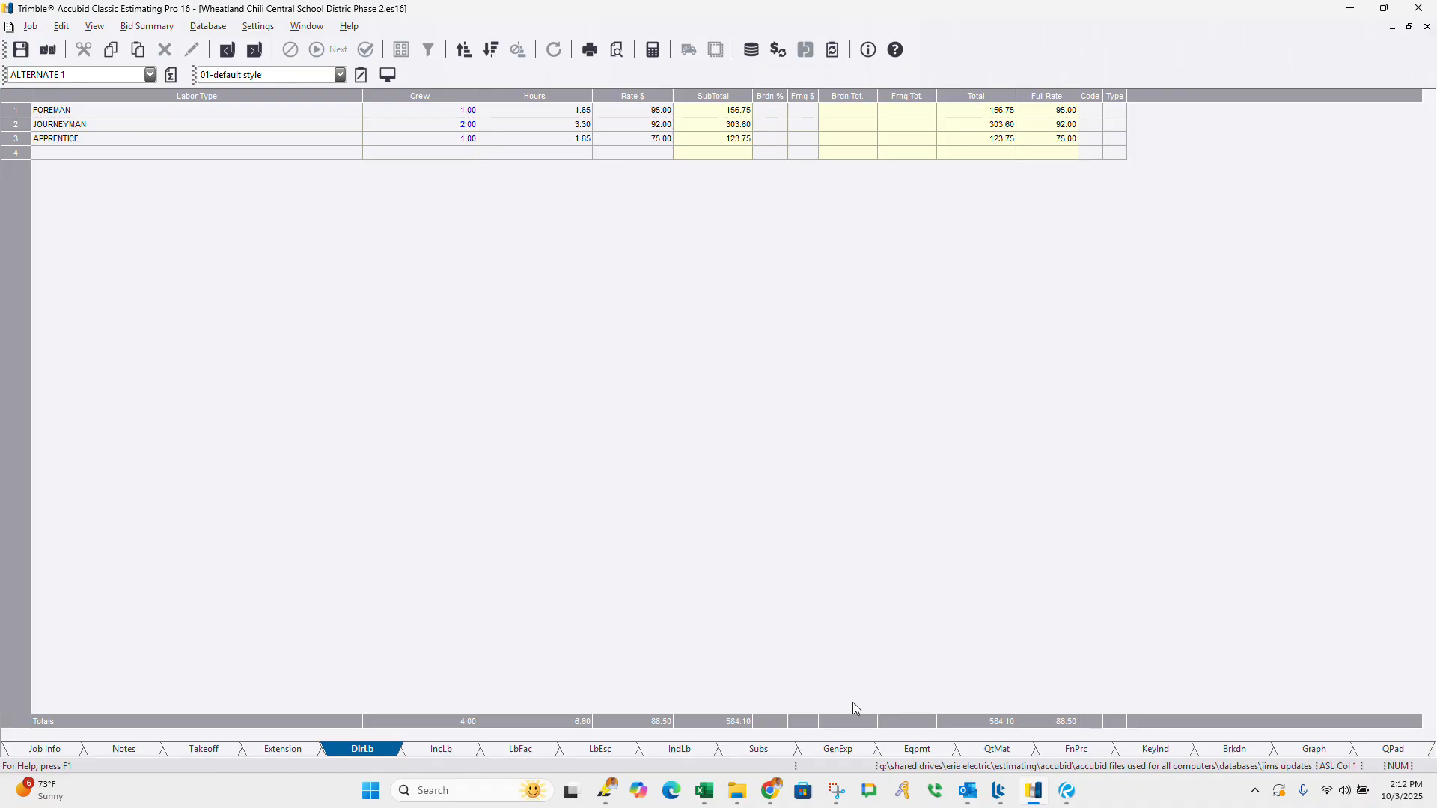
pyautogui.click(139, 78)
pyautogui.click(74, 111)
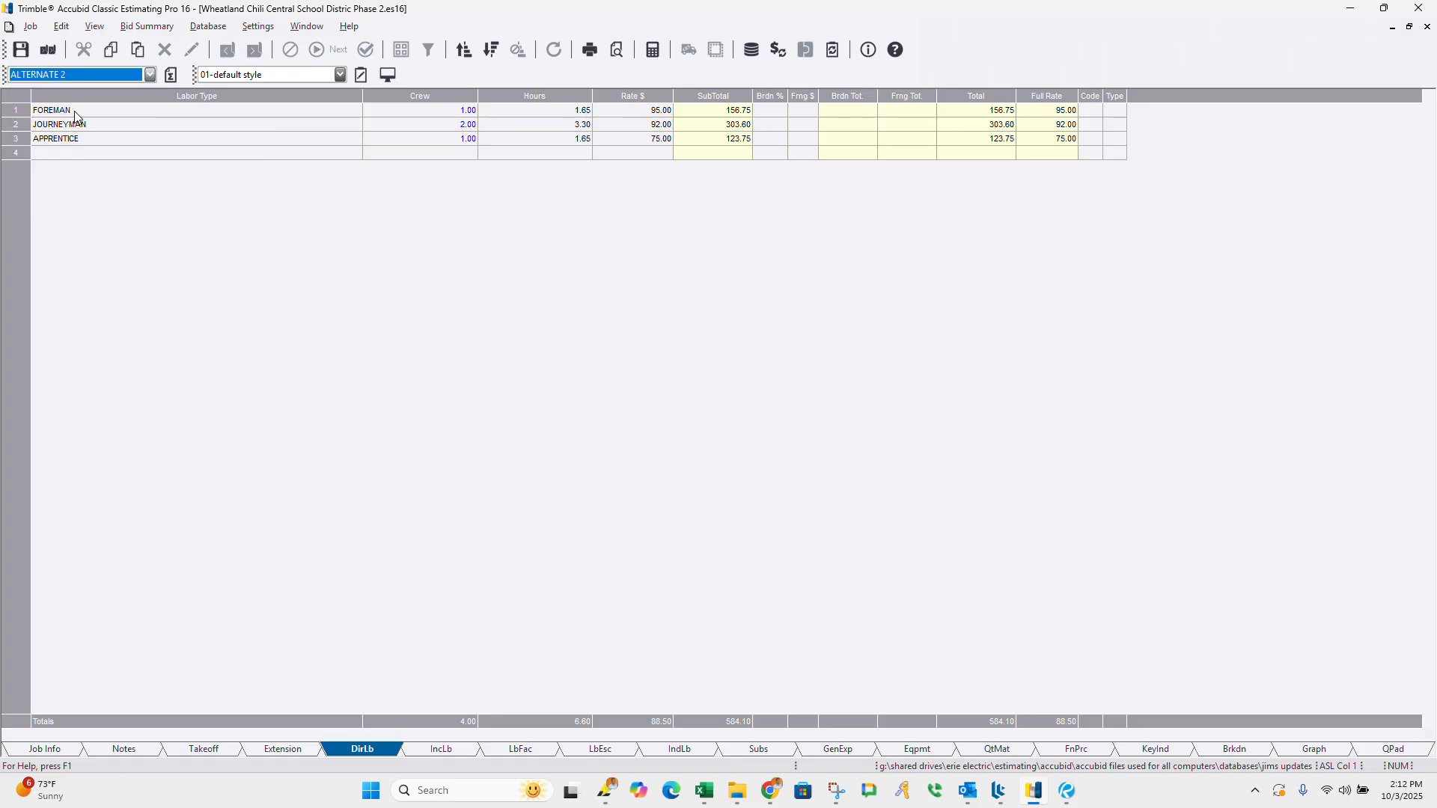
pyautogui.click(130, 80)
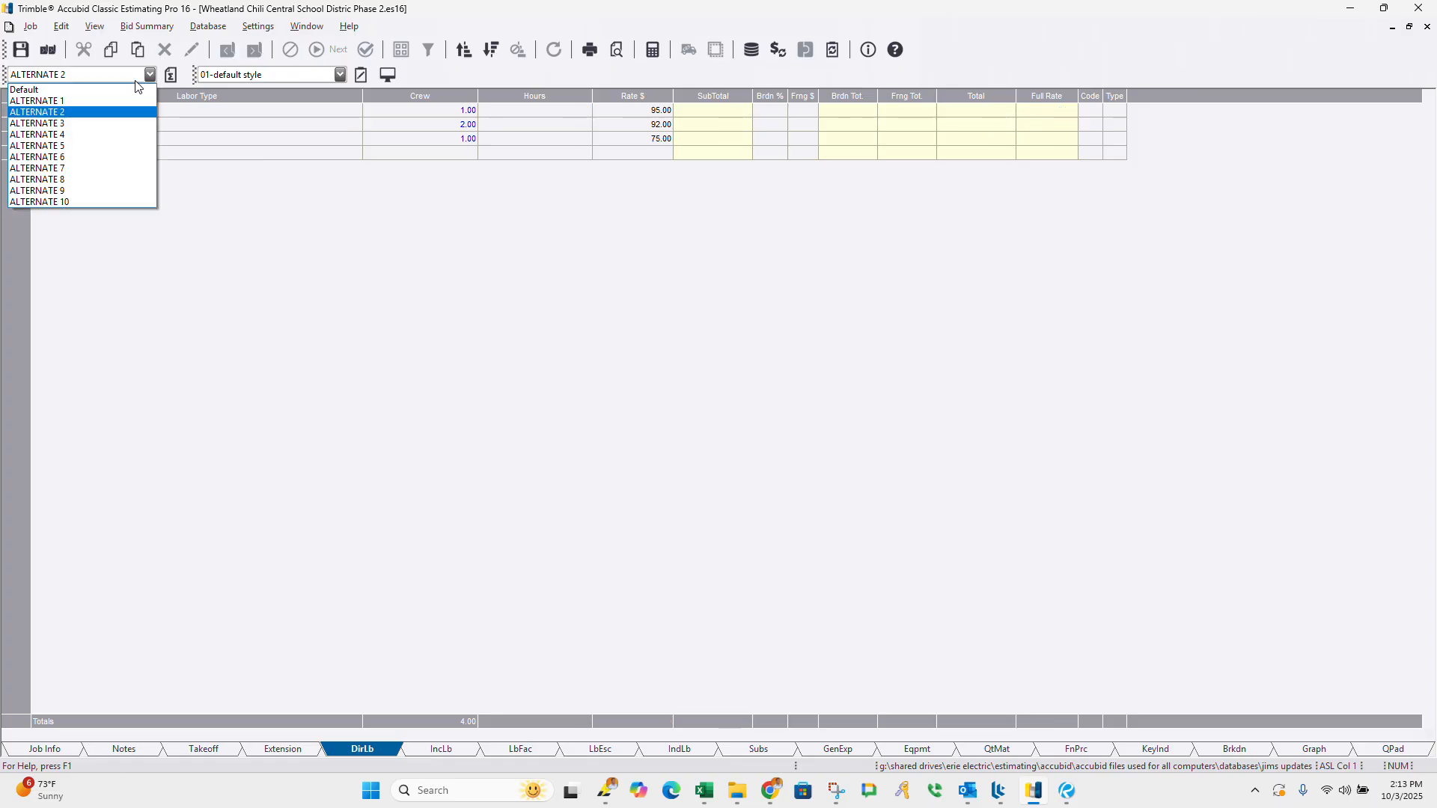
pyautogui.click(89, 98)
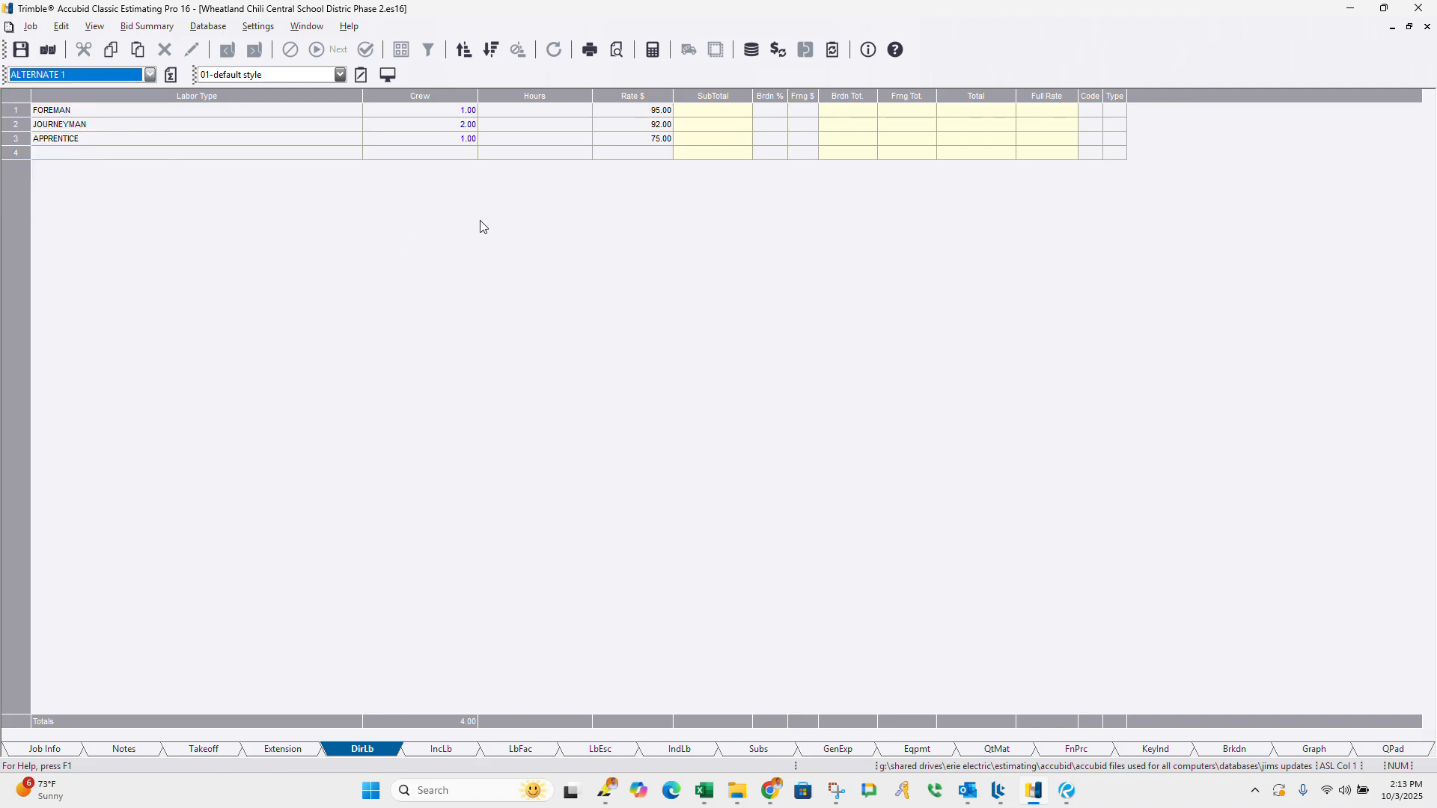
pyautogui.click(578, 144)
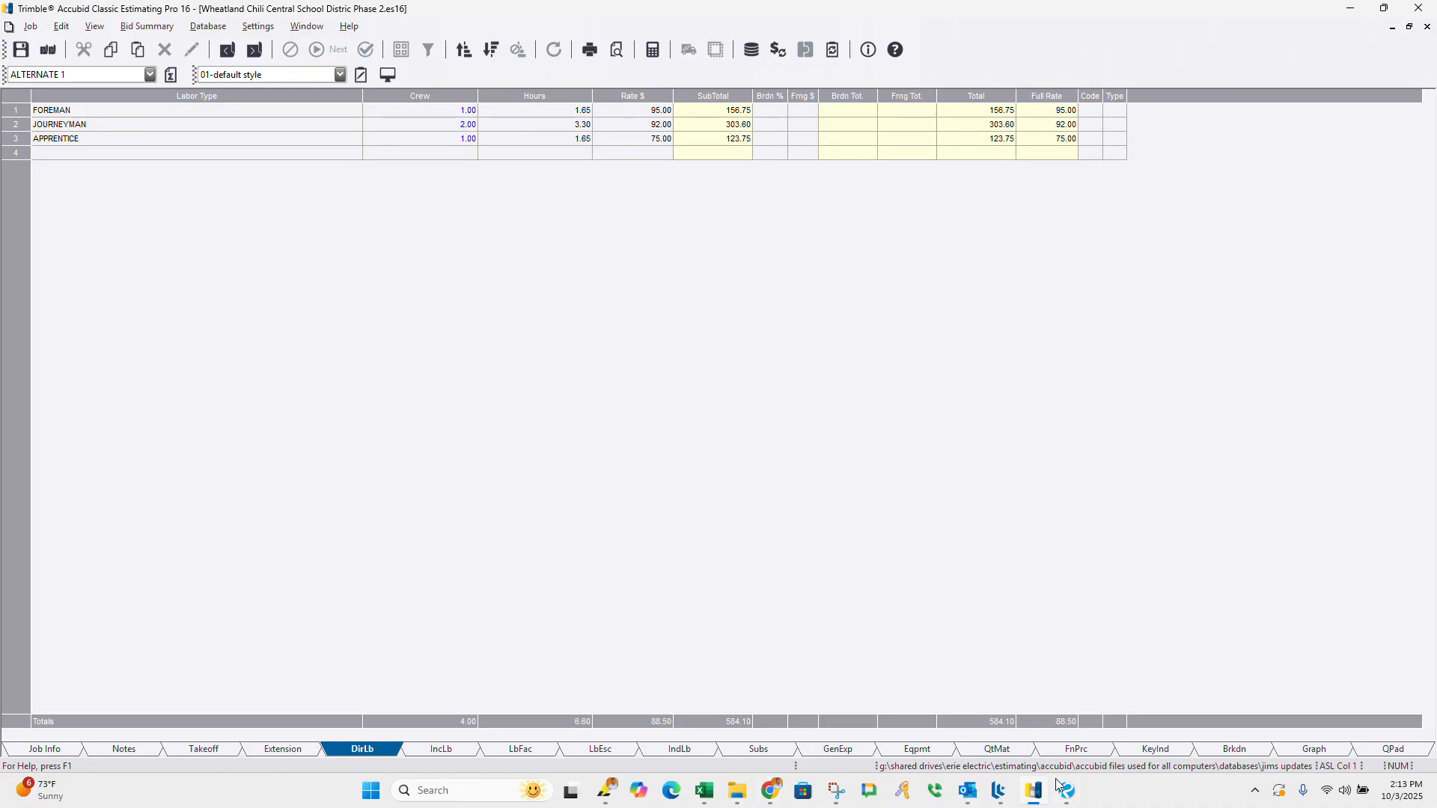
# Step: Check ALTERNATE 1's equipment, quoted materials and incidental labor sheets against its final pricing
pyautogui.click(919, 750)
pyautogui.click(992, 750)
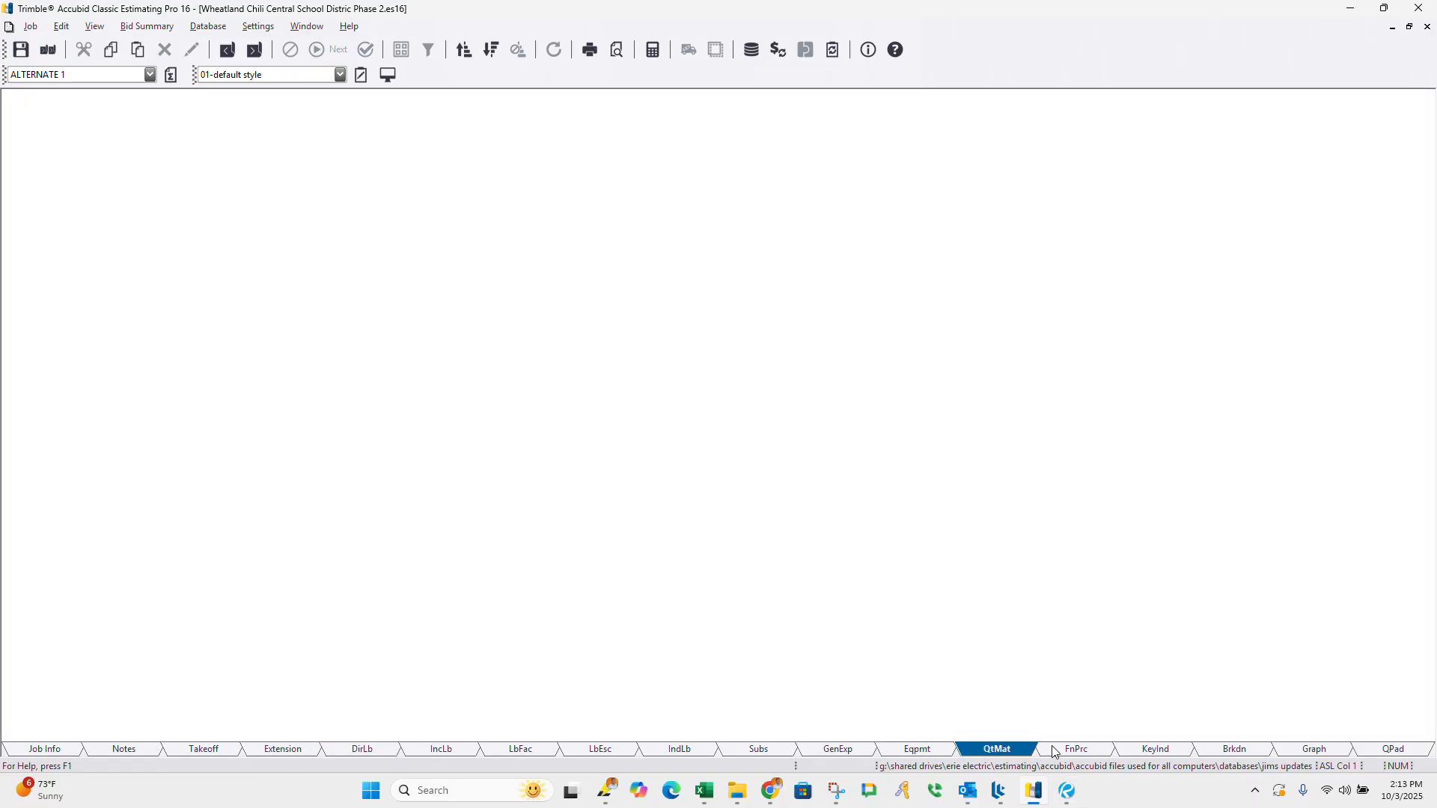
pyautogui.click(1063, 750)
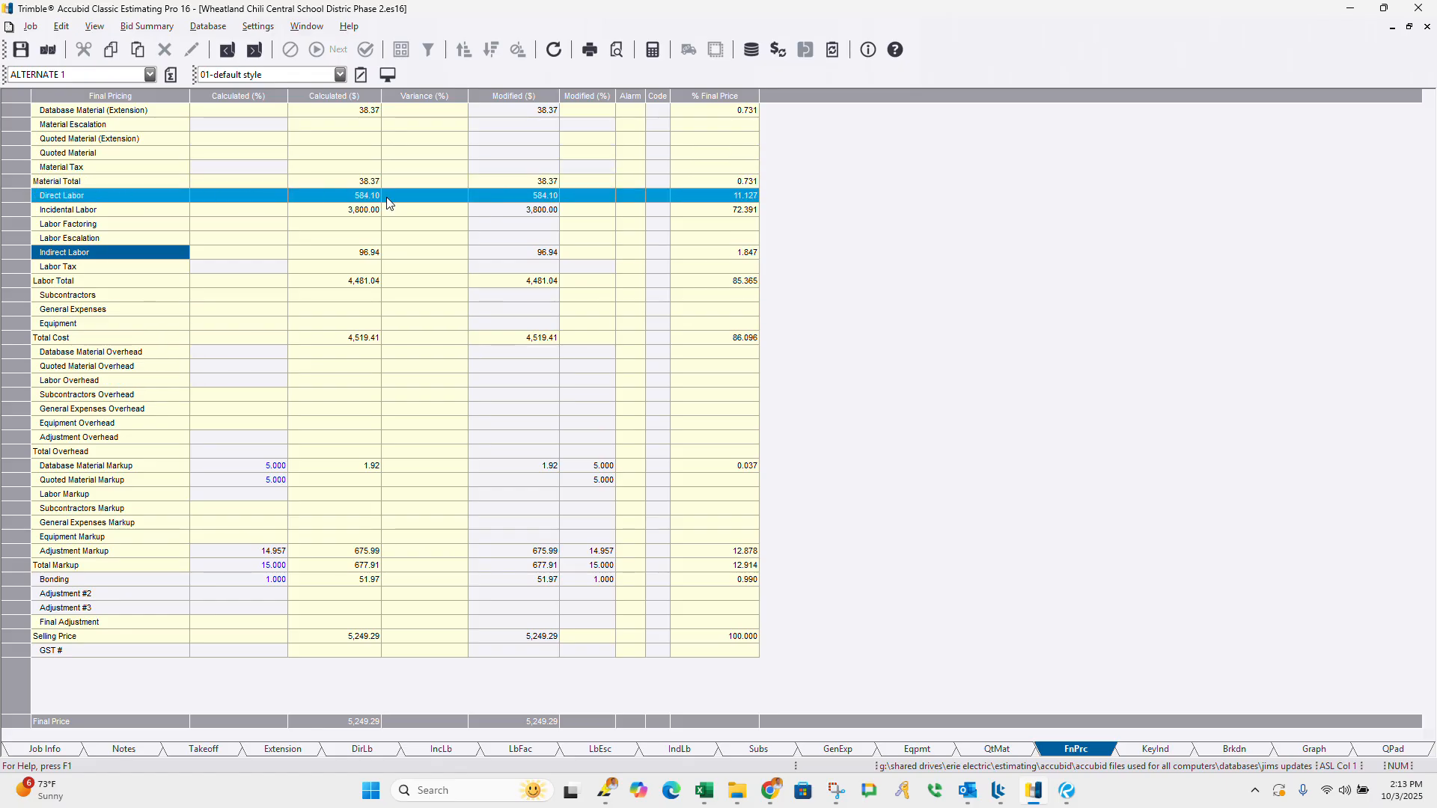
pyautogui.click(340, 211)
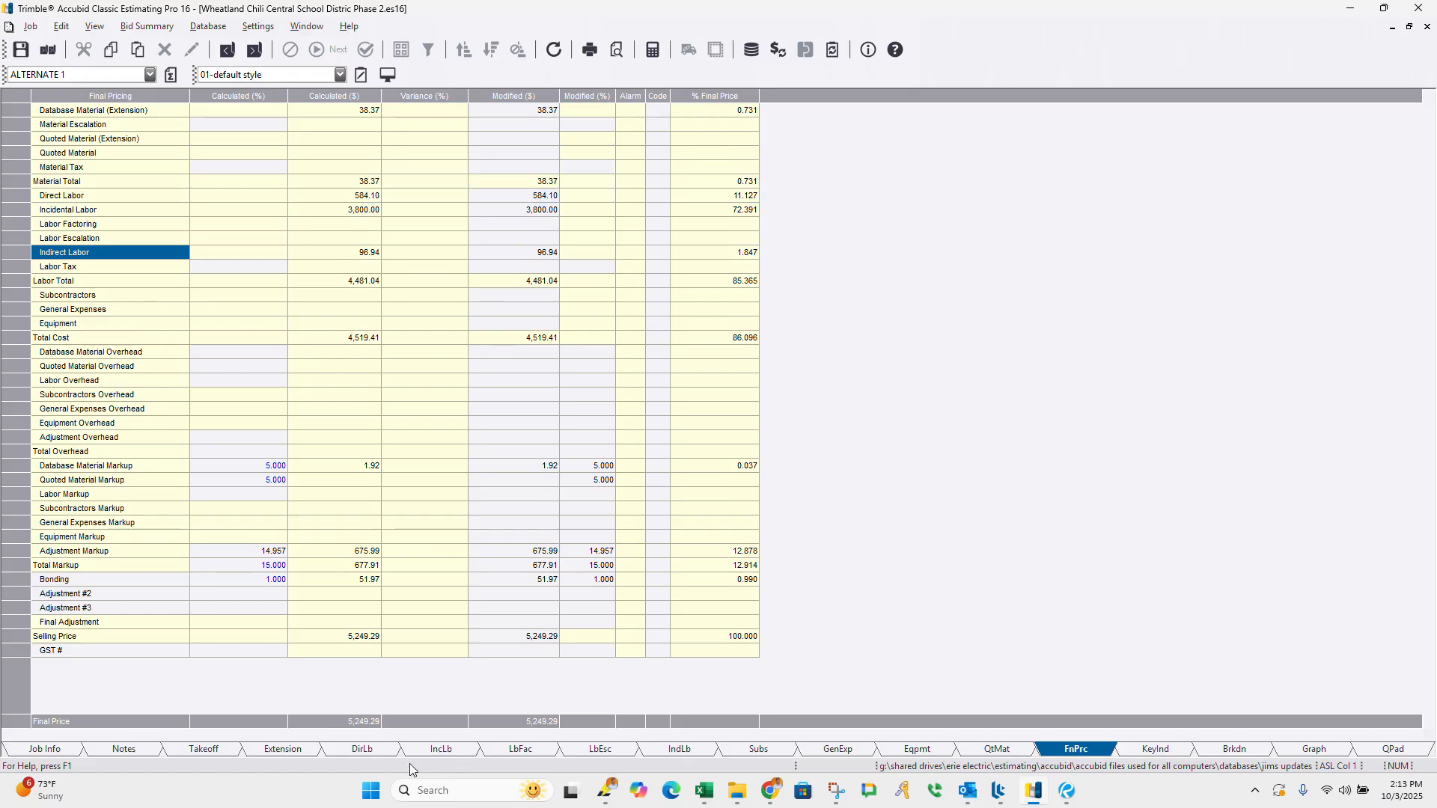
pyautogui.click(427, 750)
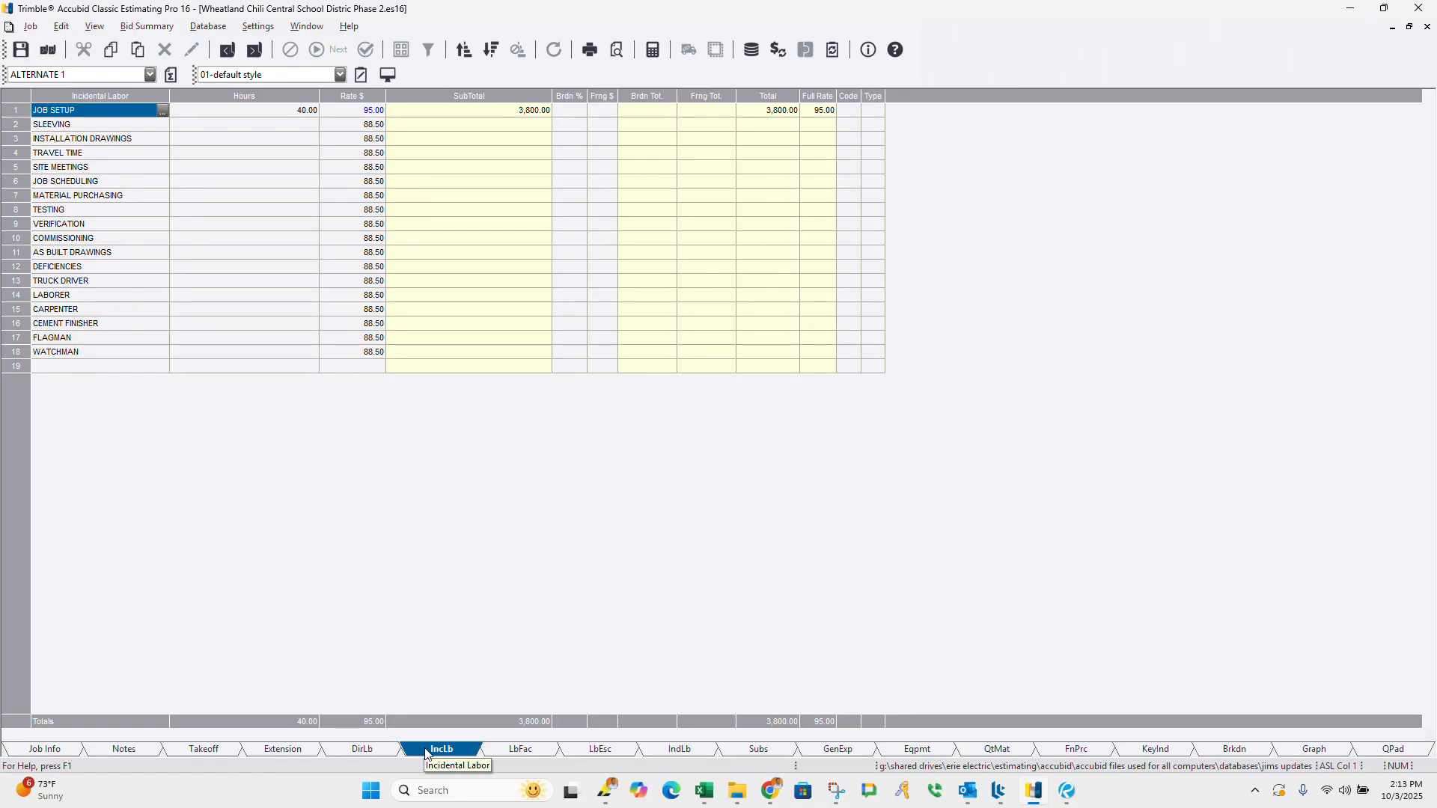
pyautogui.click(307, 140)
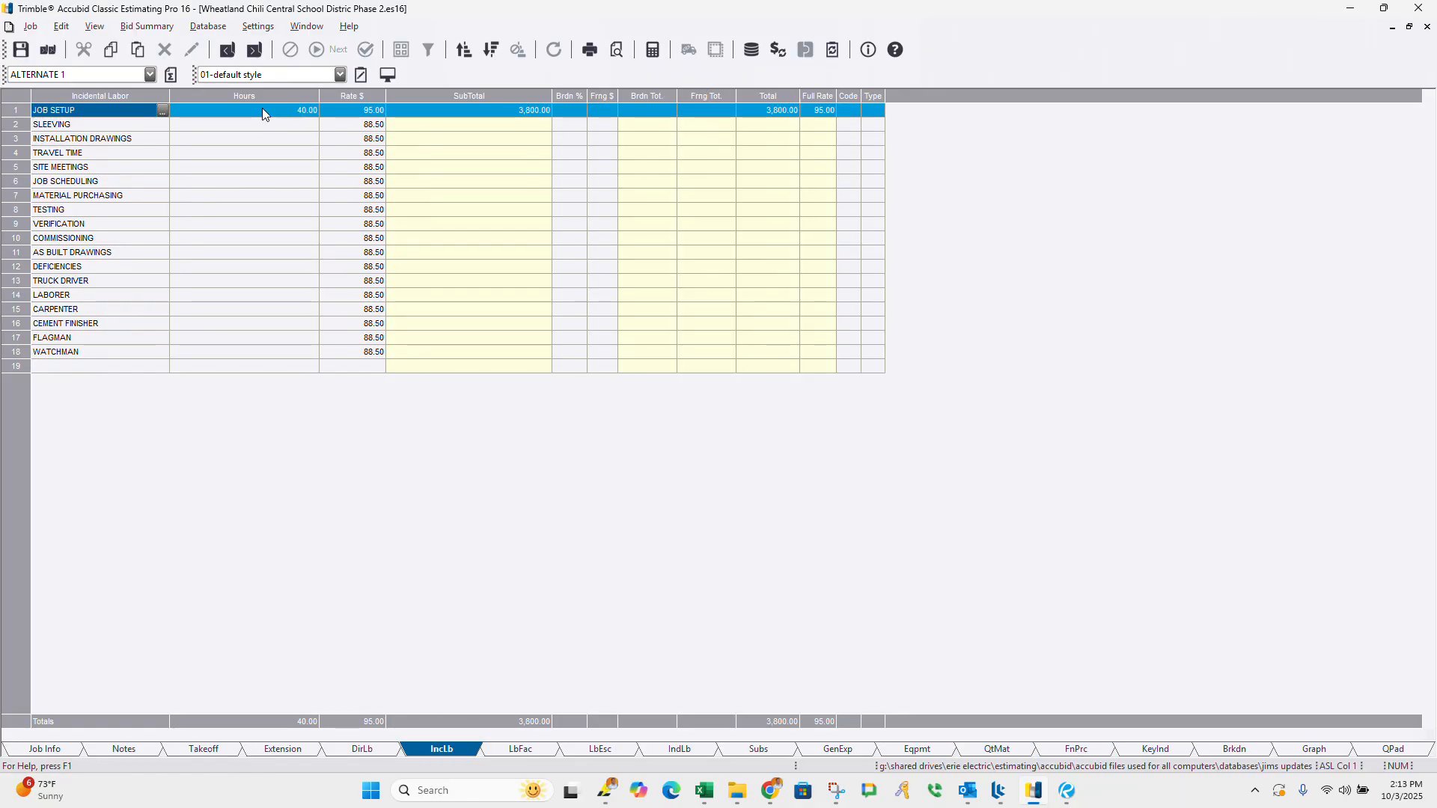
pyautogui.click(1062, 750)
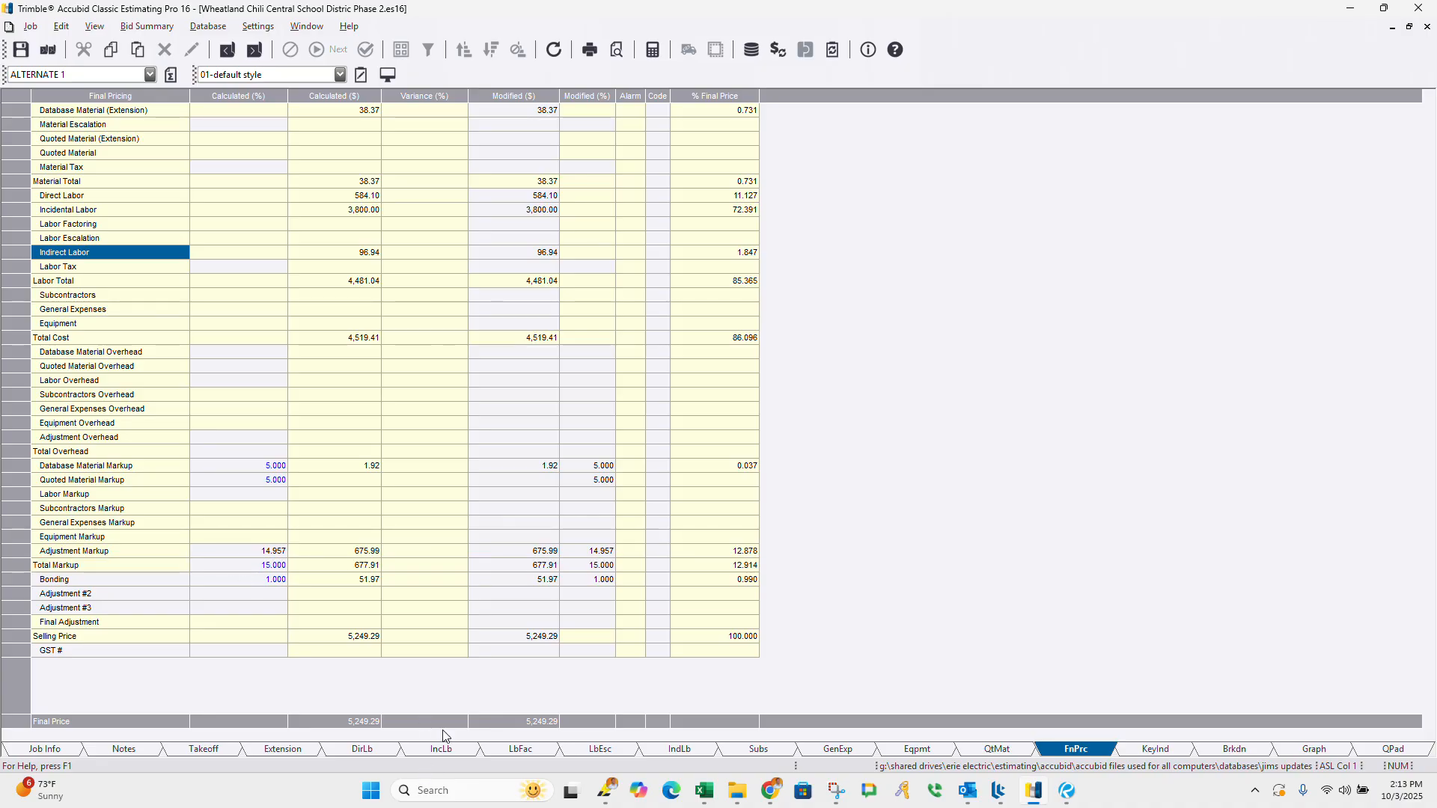
# Step: Look over the key indicators, breakdown, graph and quotation pad sheets for ALTERNATE 1
pyautogui.click(1158, 750)
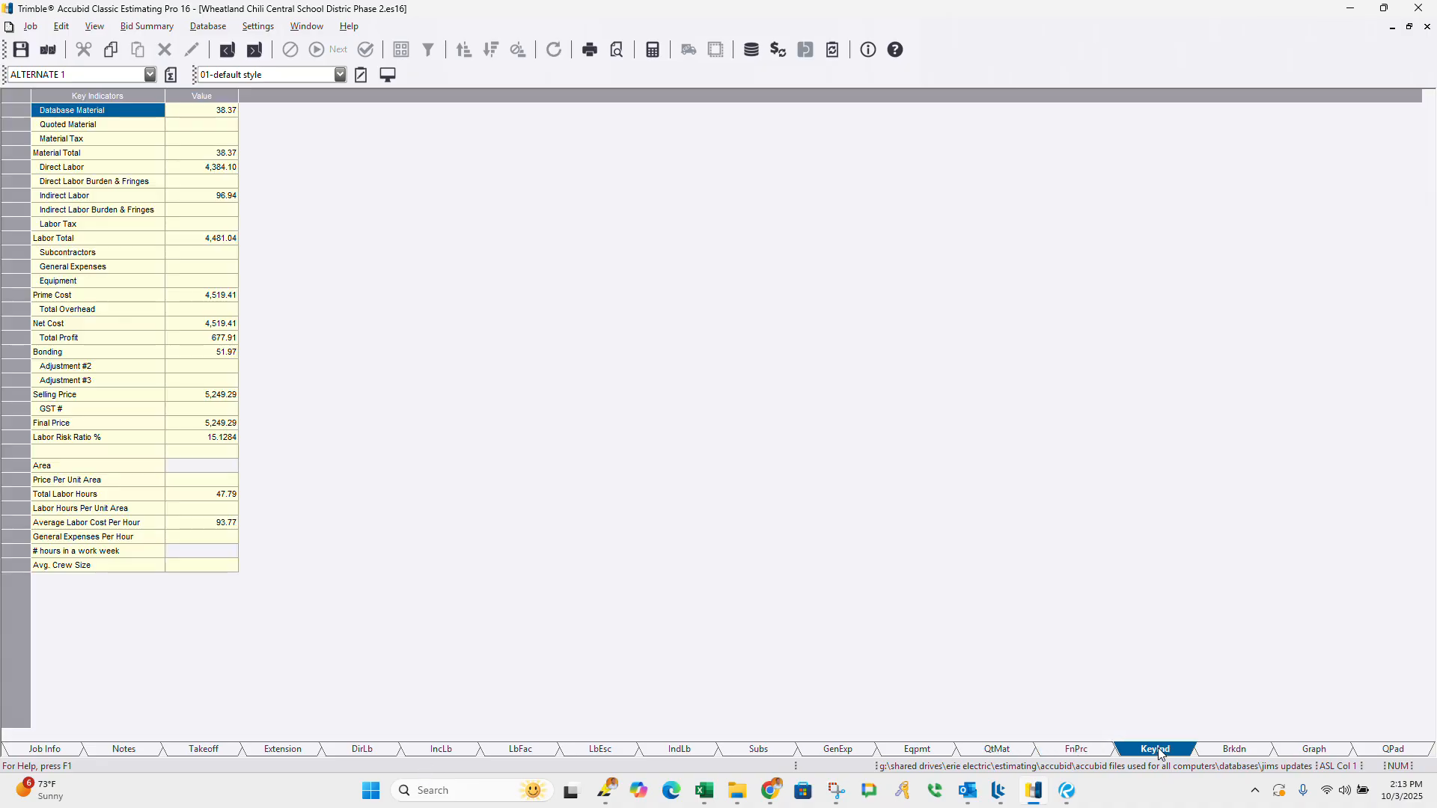
pyautogui.click(1231, 751)
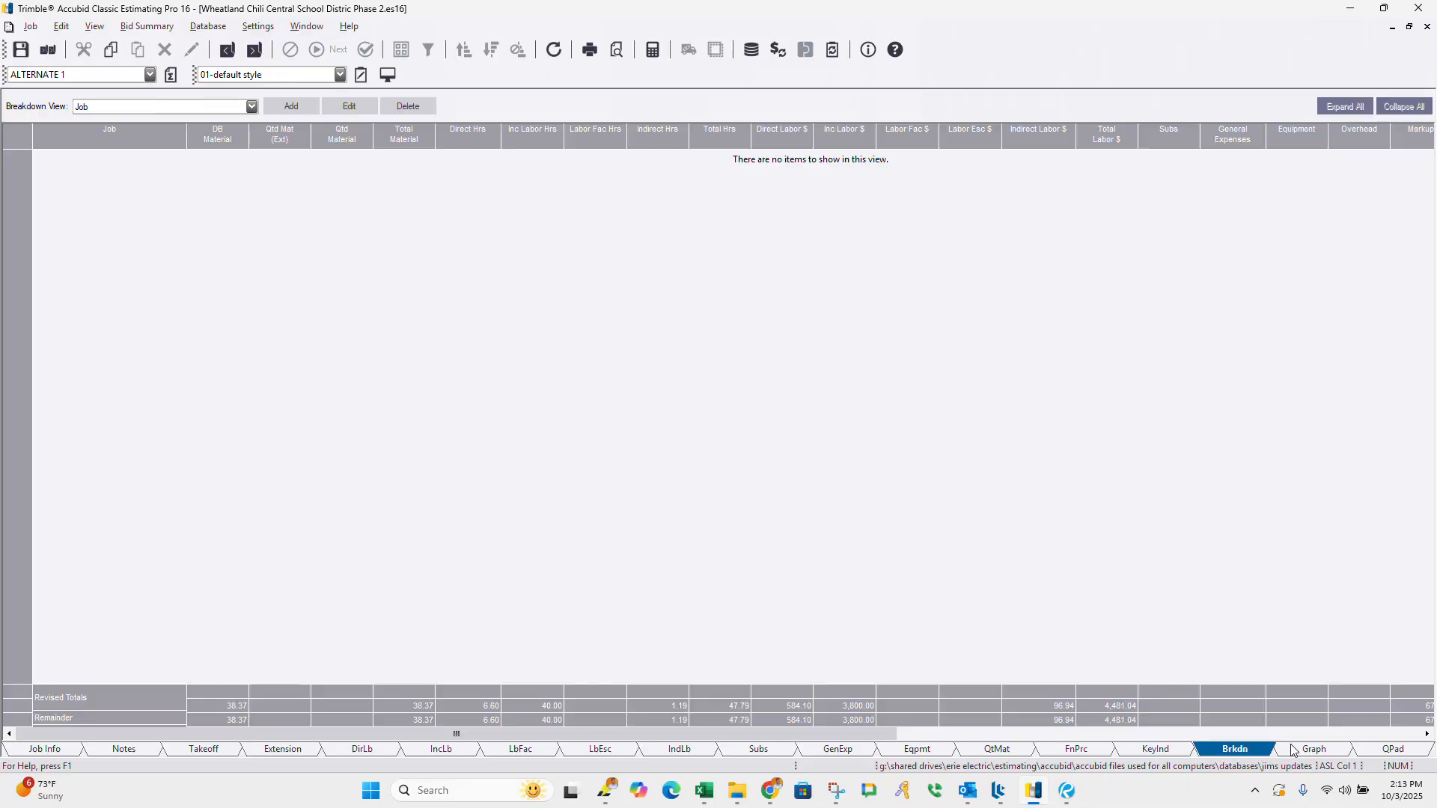
pyautogui.click(1293, 750)
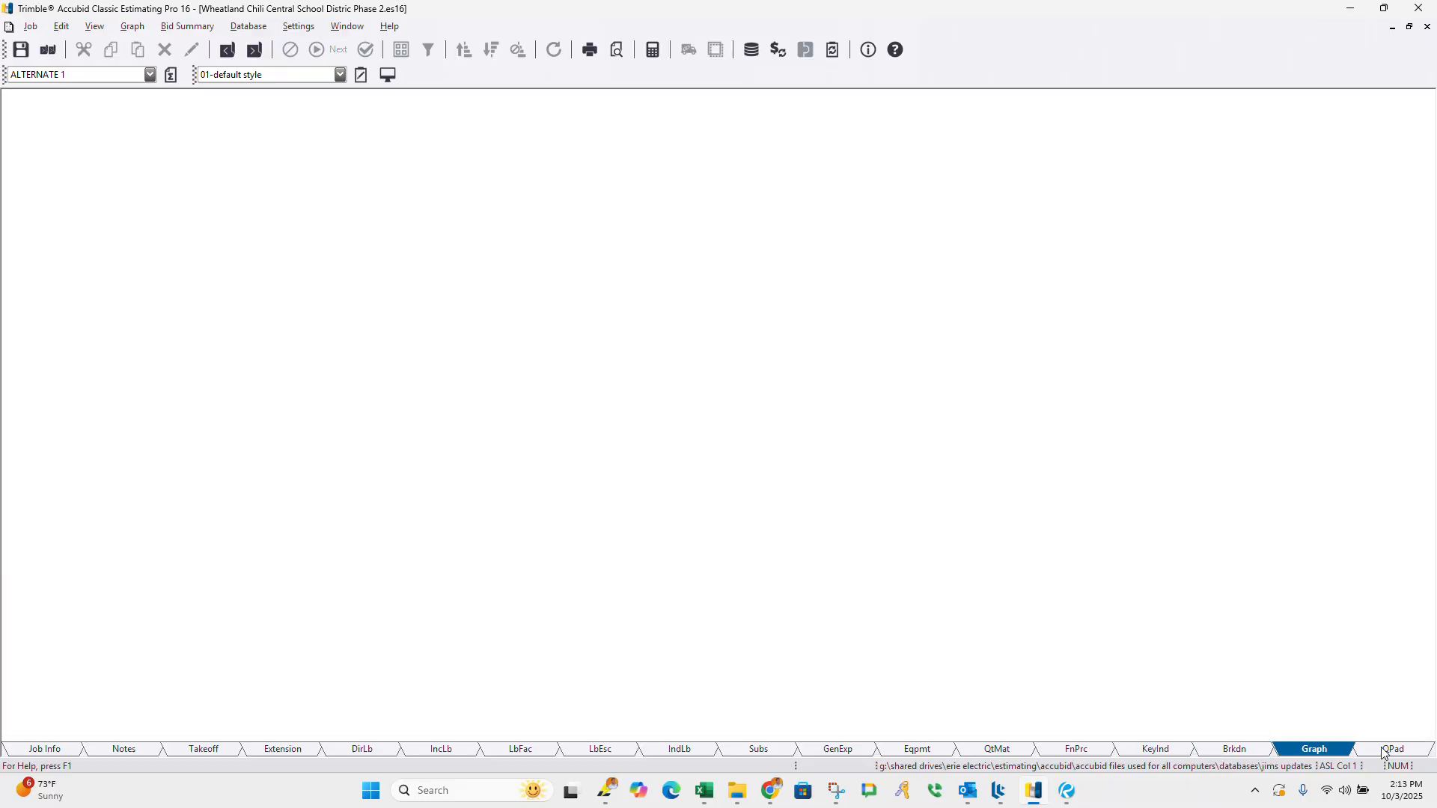
pyautogui.click(1390, 751)
pyautogui.scroll(-15, 395, 754)
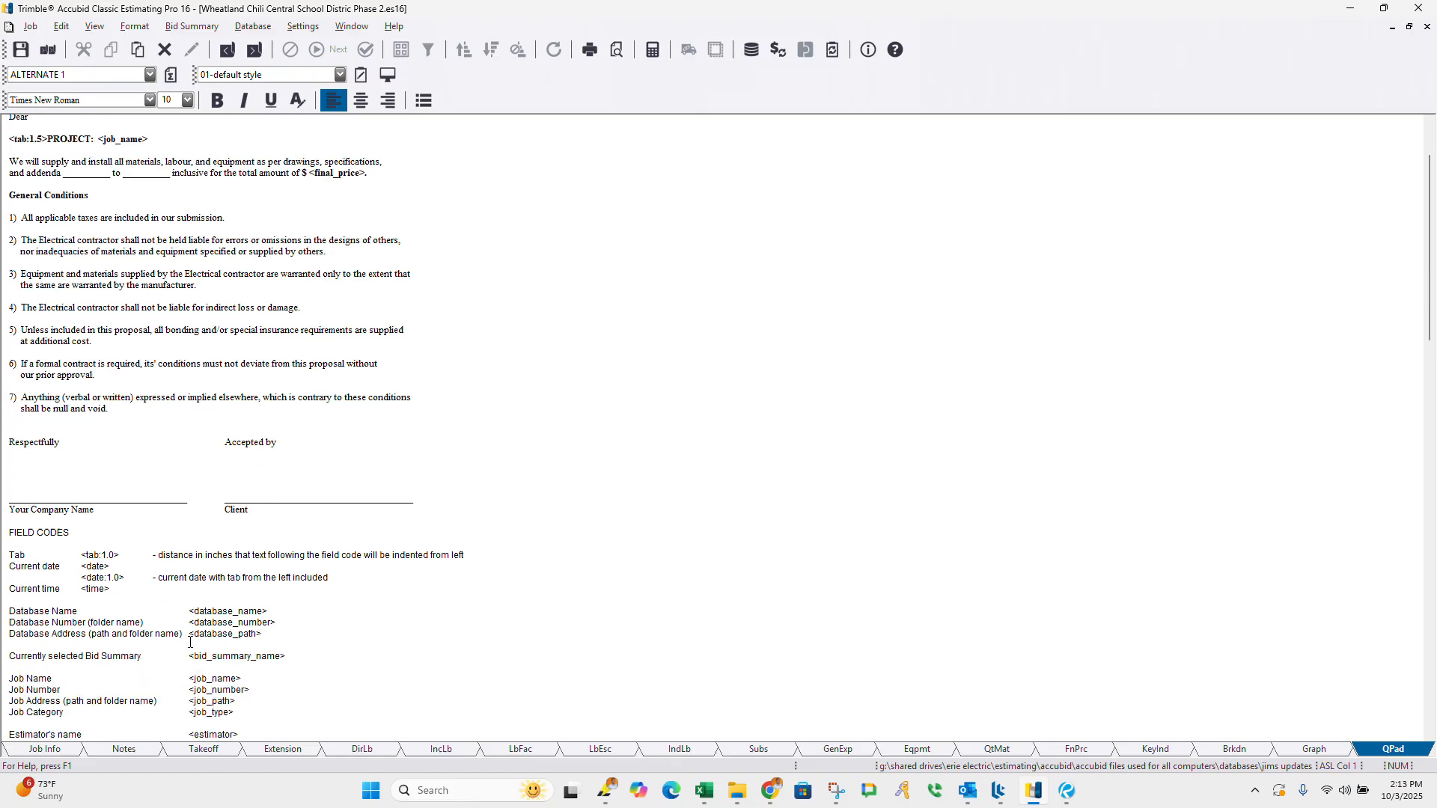
# Step: Review the direct labor, extension and takeoff sheets for ALTERNATE 1
pyautogui.click(355, 751)
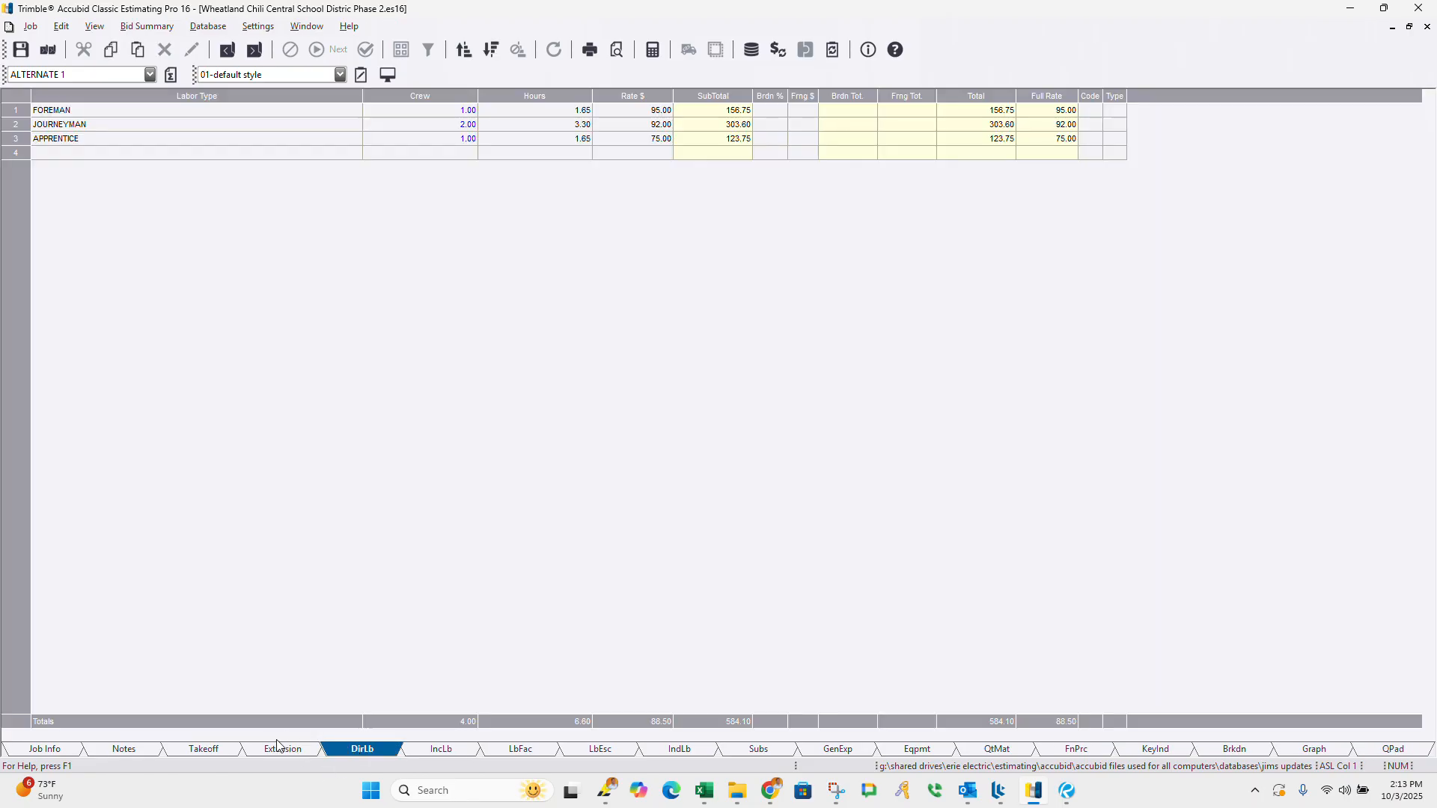
pyautogui.click(281, 750)
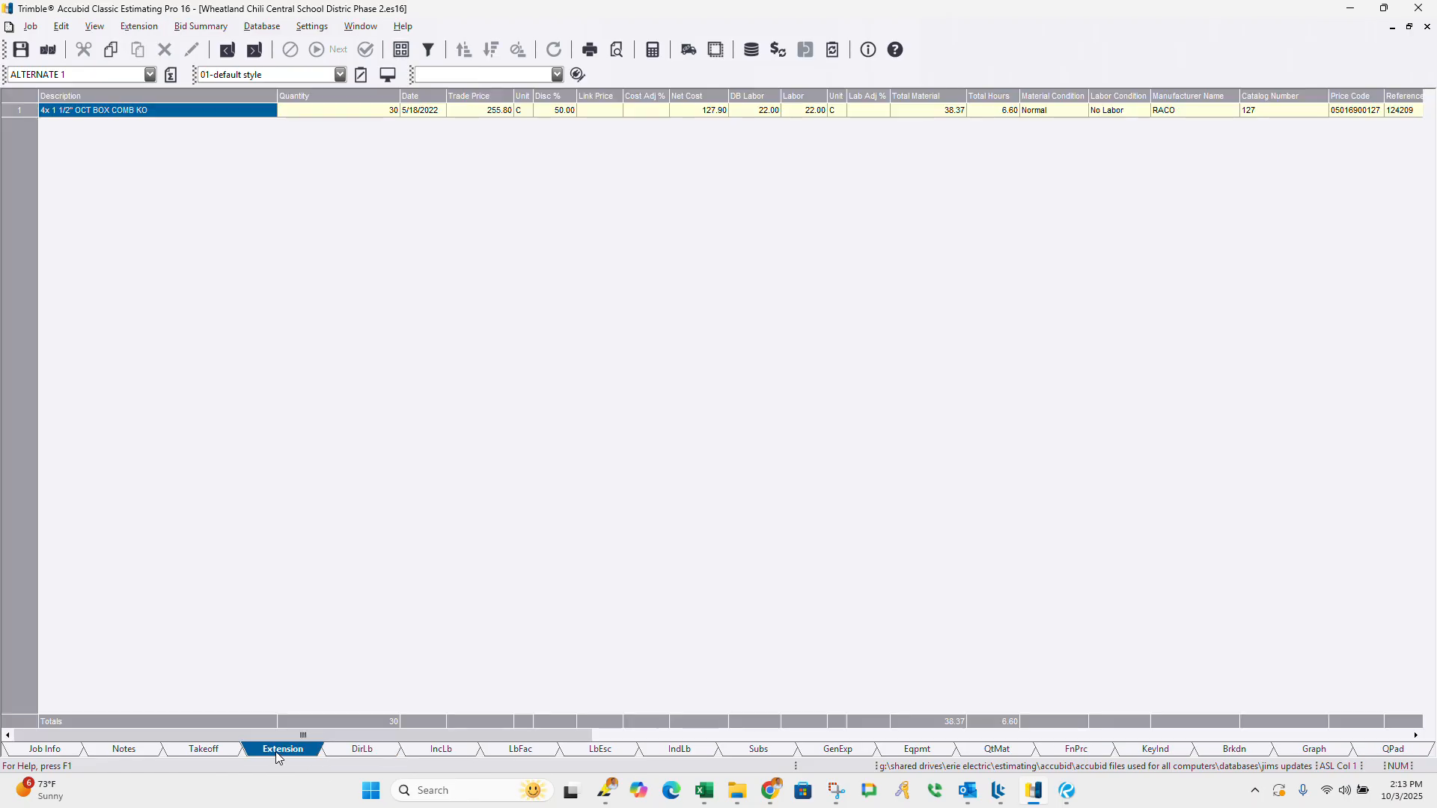
pyautogui.click(204, 750)
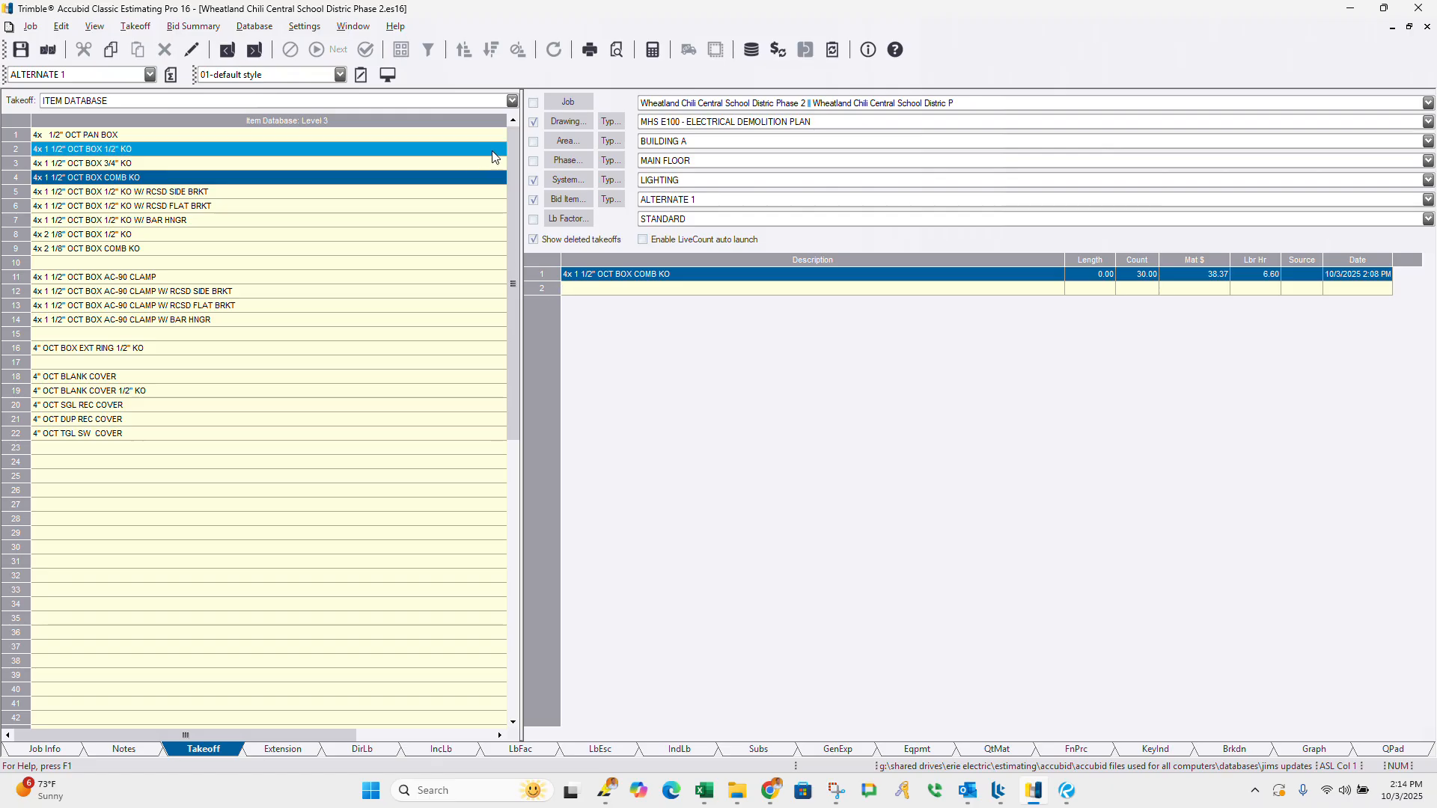
# Step: Change the breakdown of the 4x 1 1/2" OCT BOX COMB KO takeoff to bid item BASE BID, keeping its area and system
pyautogui.rightClick(636, 279)
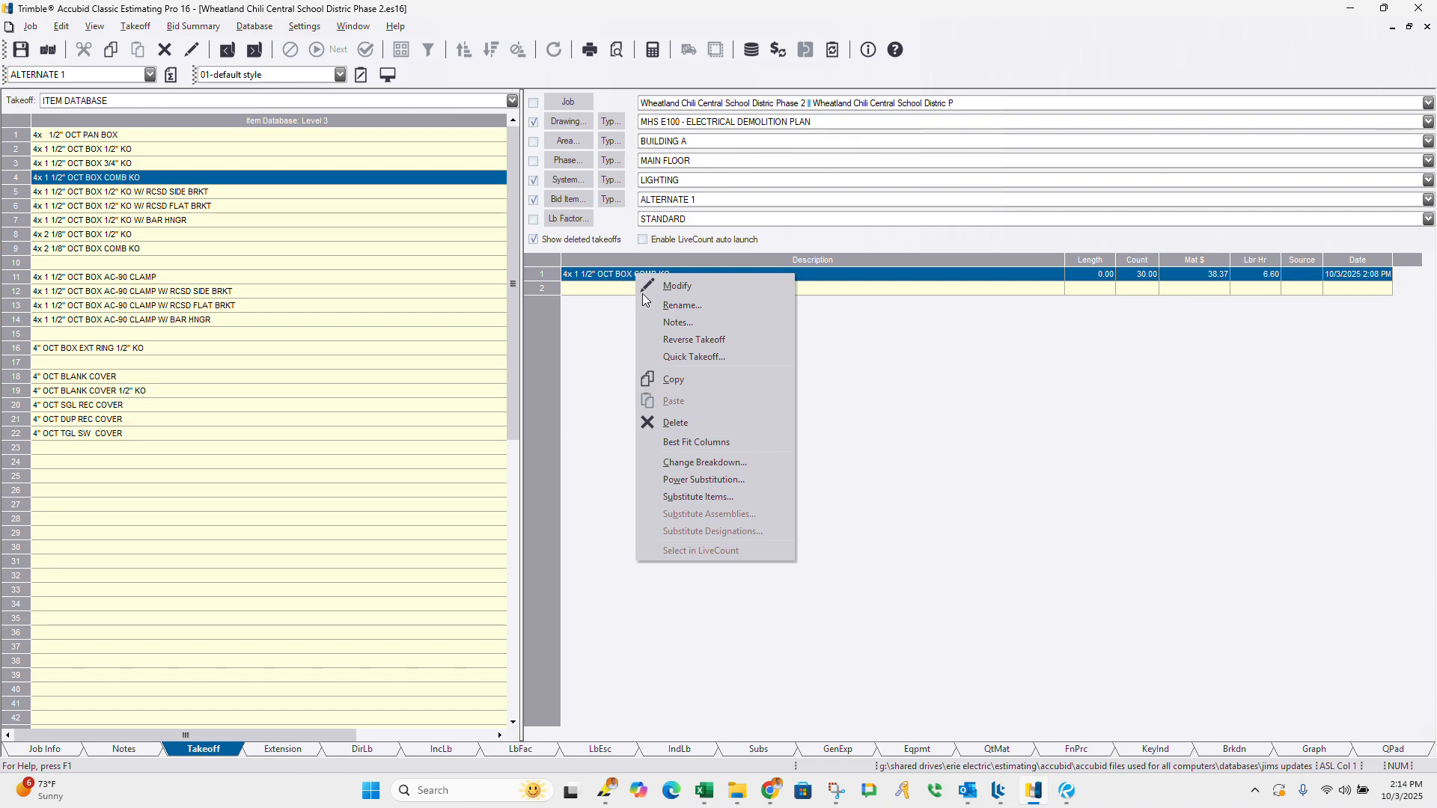
pyautogui.click(681, 479)
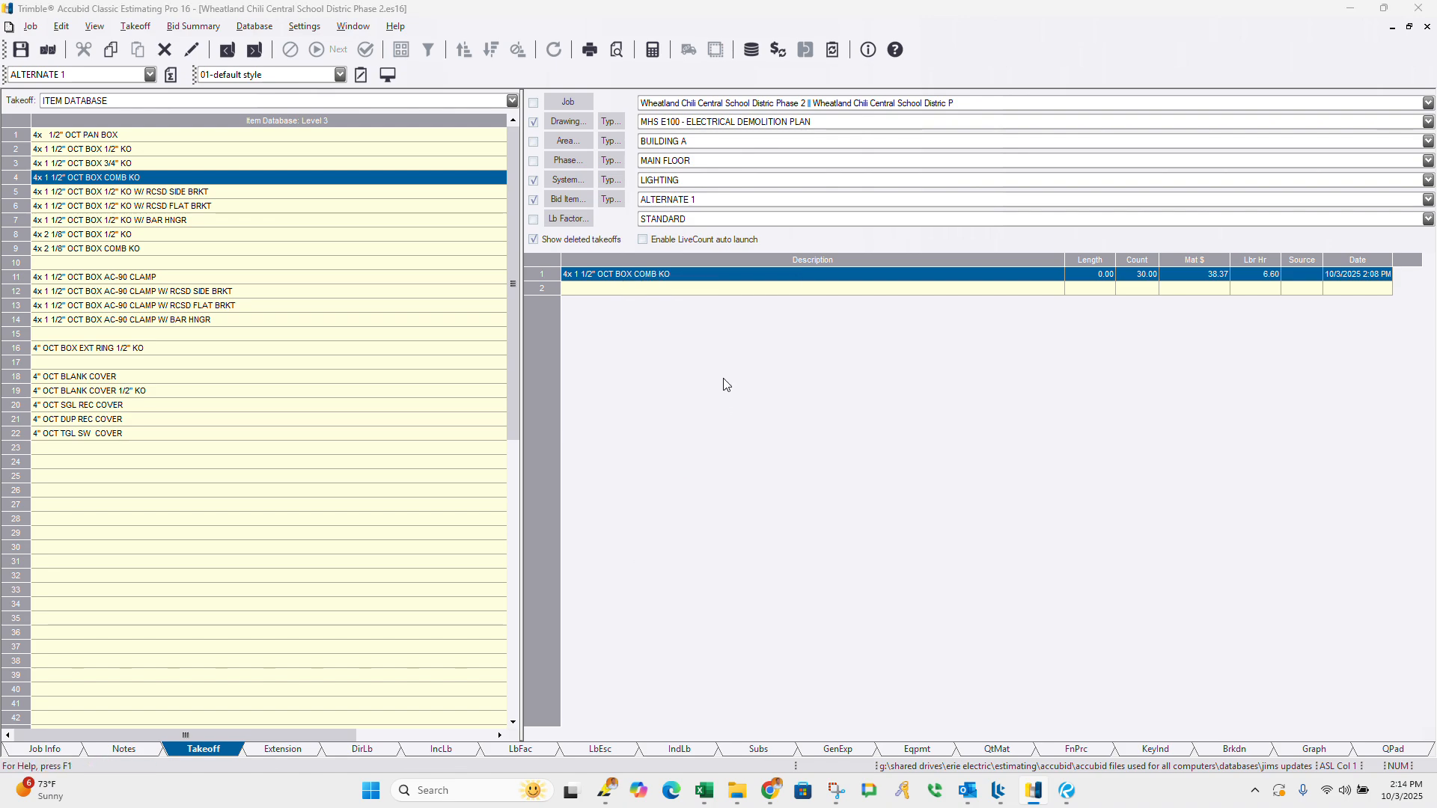
pyautogui.click(673, 433)
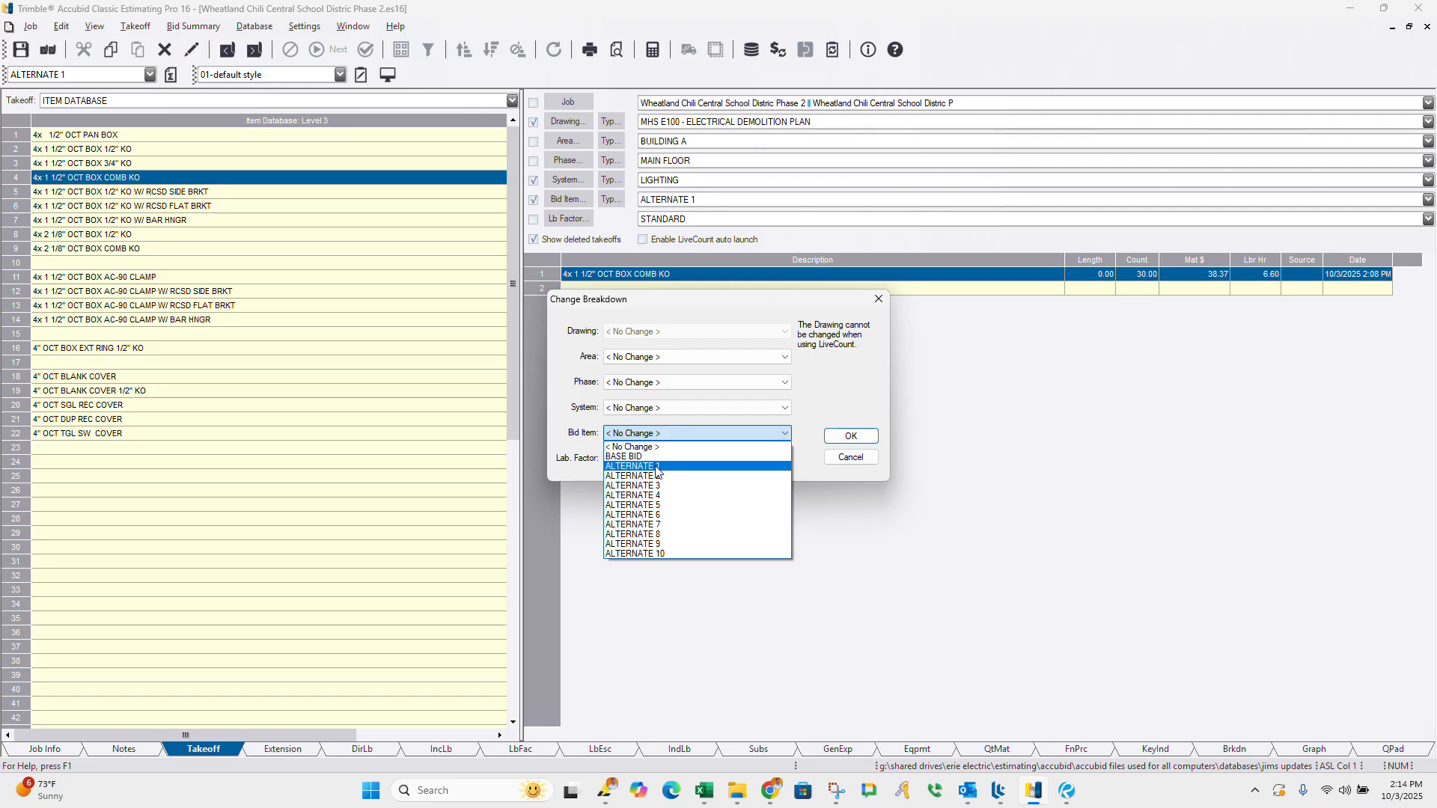
pyautogui.click(650, 457)
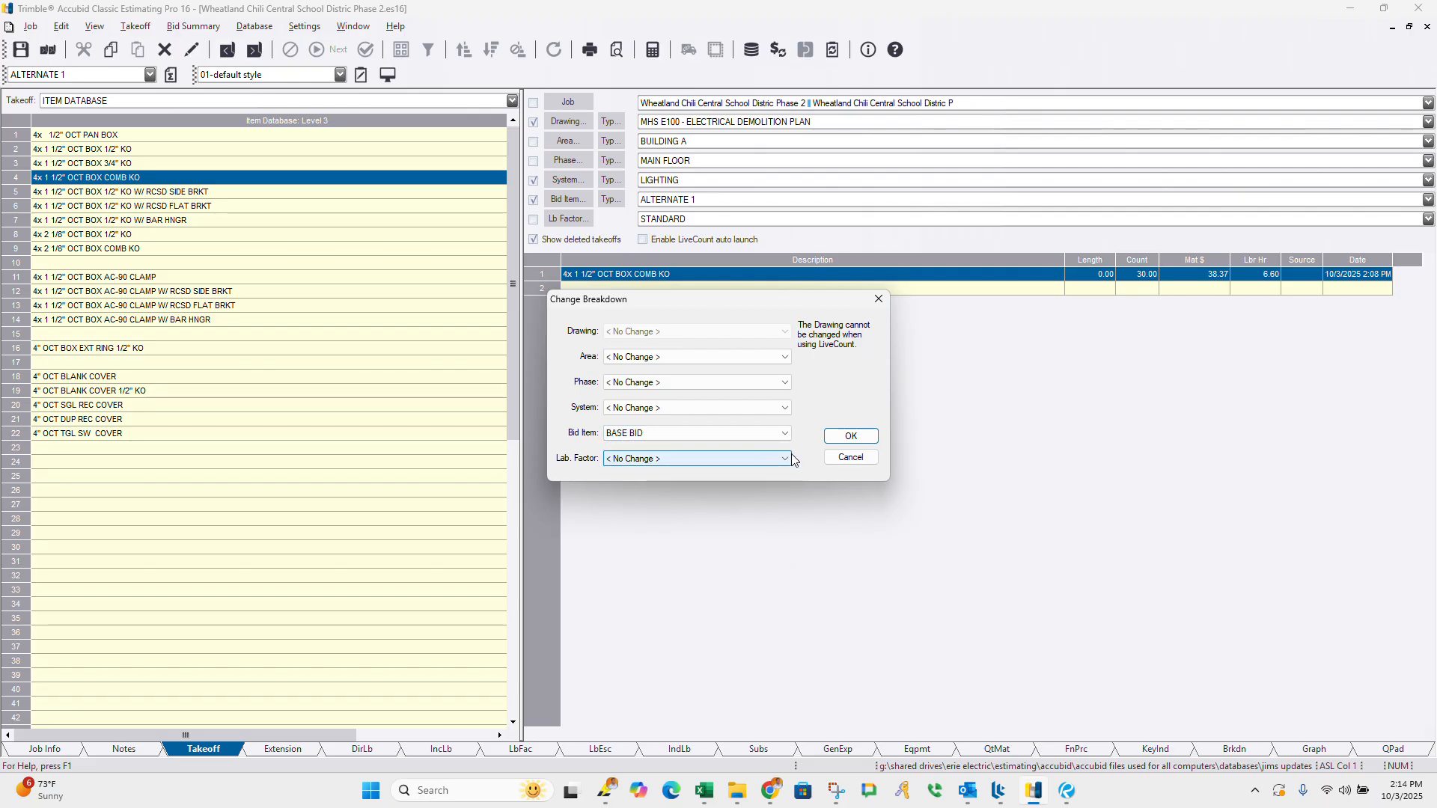
pyautogui.click(725, 409)
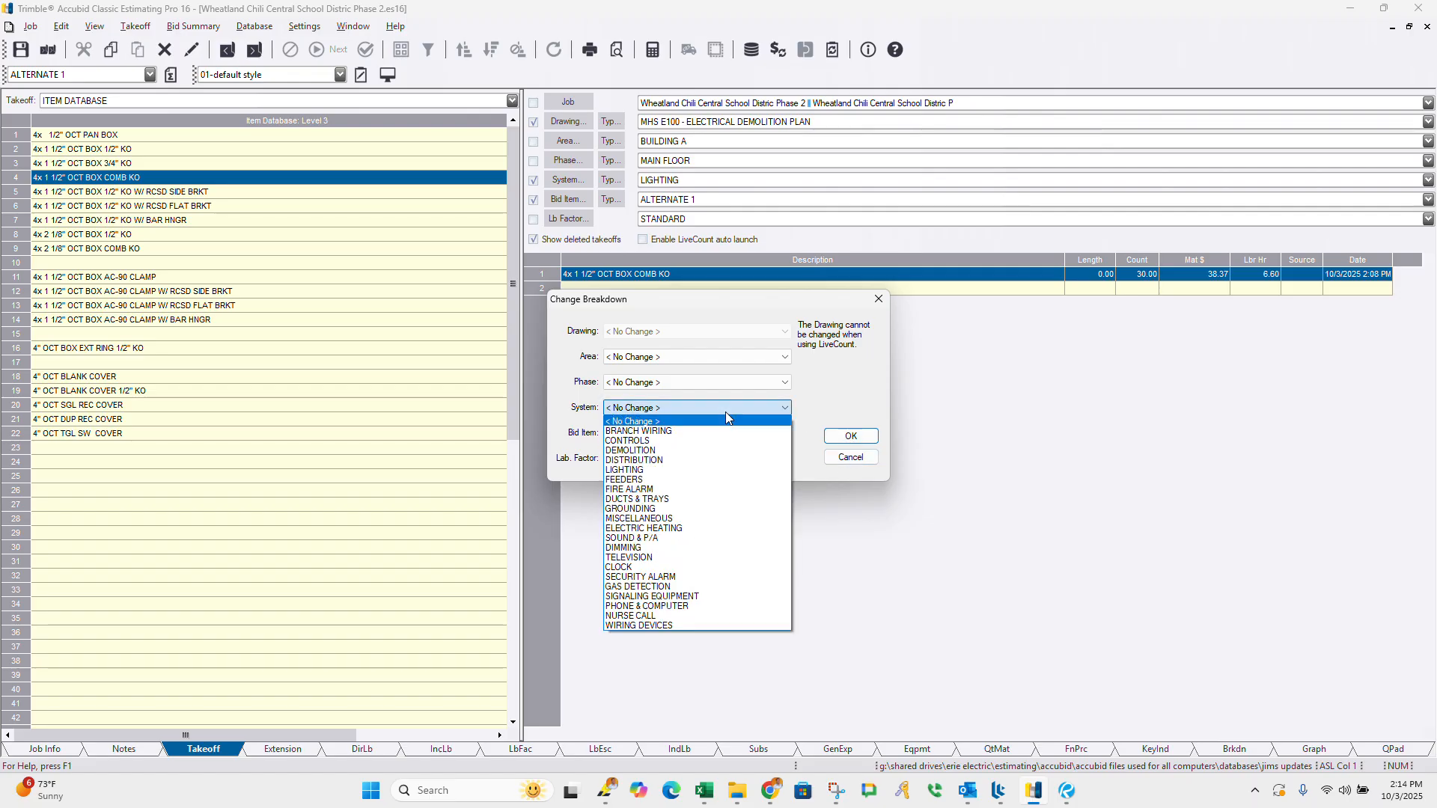
pyautogui.click(824, 414)
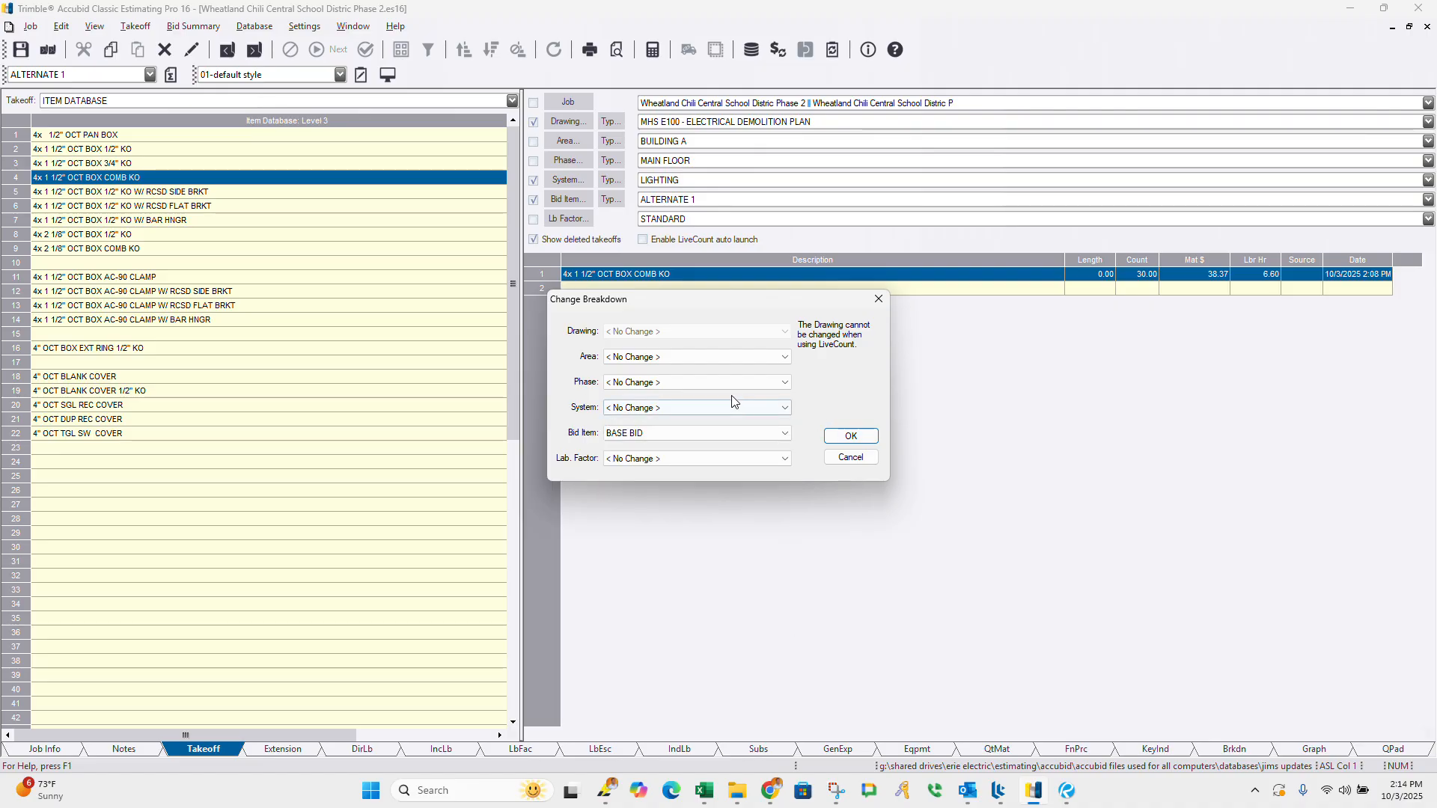
pyautogui.click(703, 359)
pyautogui.click(703, 360)
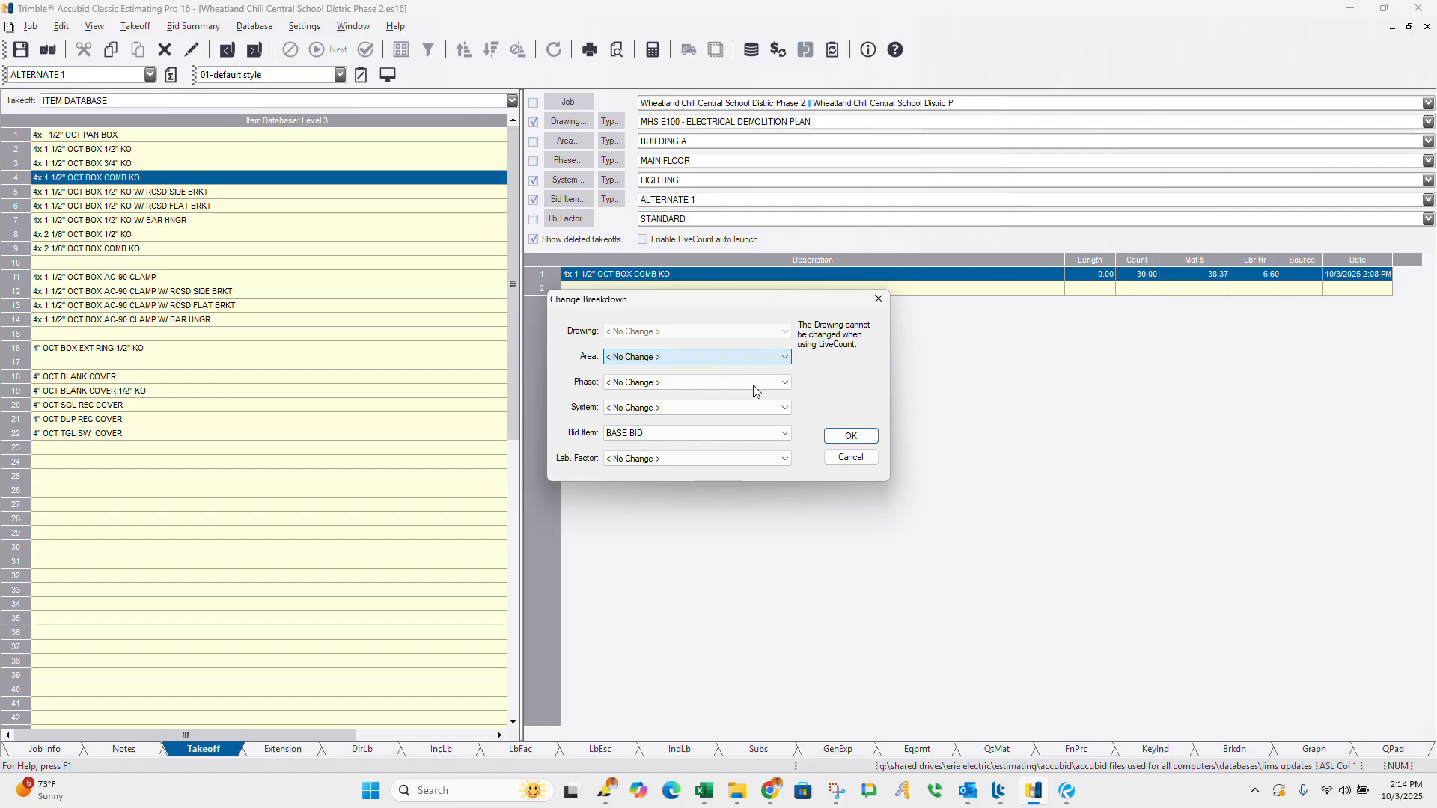
pyautogui.click(848, 435)
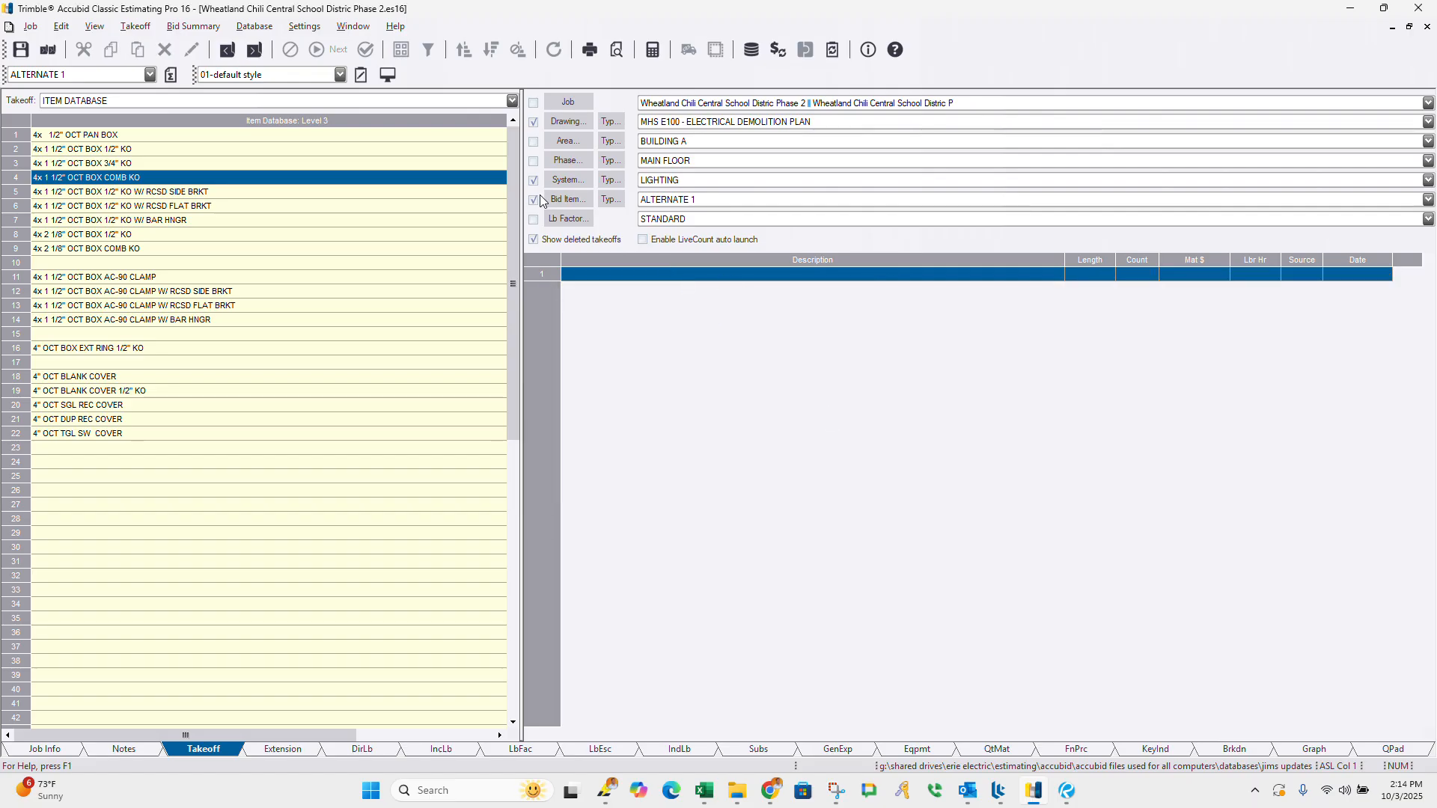
# Step: Set the takeoff's bid item to BASE BID and bring up the FIXTURES takeoff category
pyautogui.click(693, 201)
pyautogui.click(679, 218)
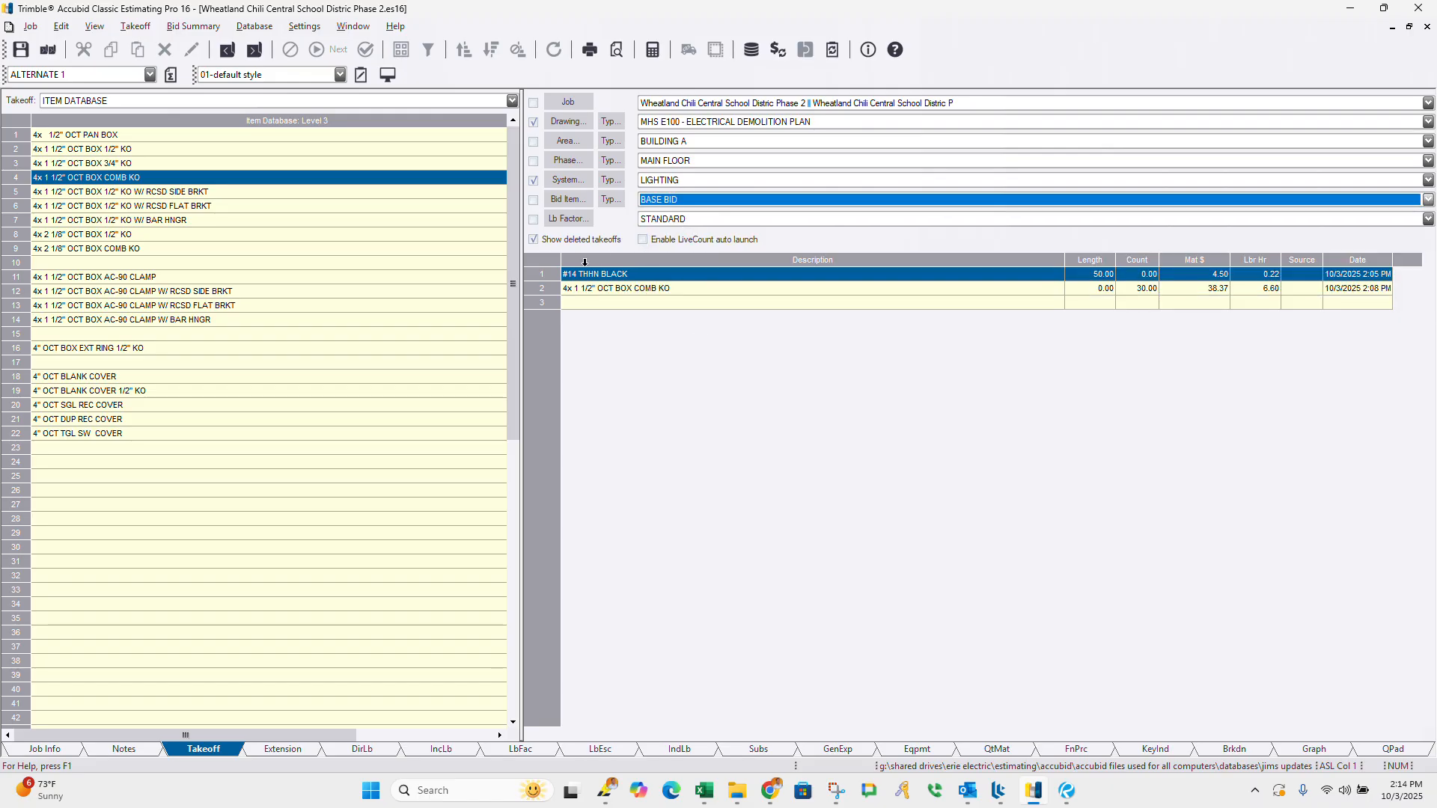
pyautogui.click(512, 103)
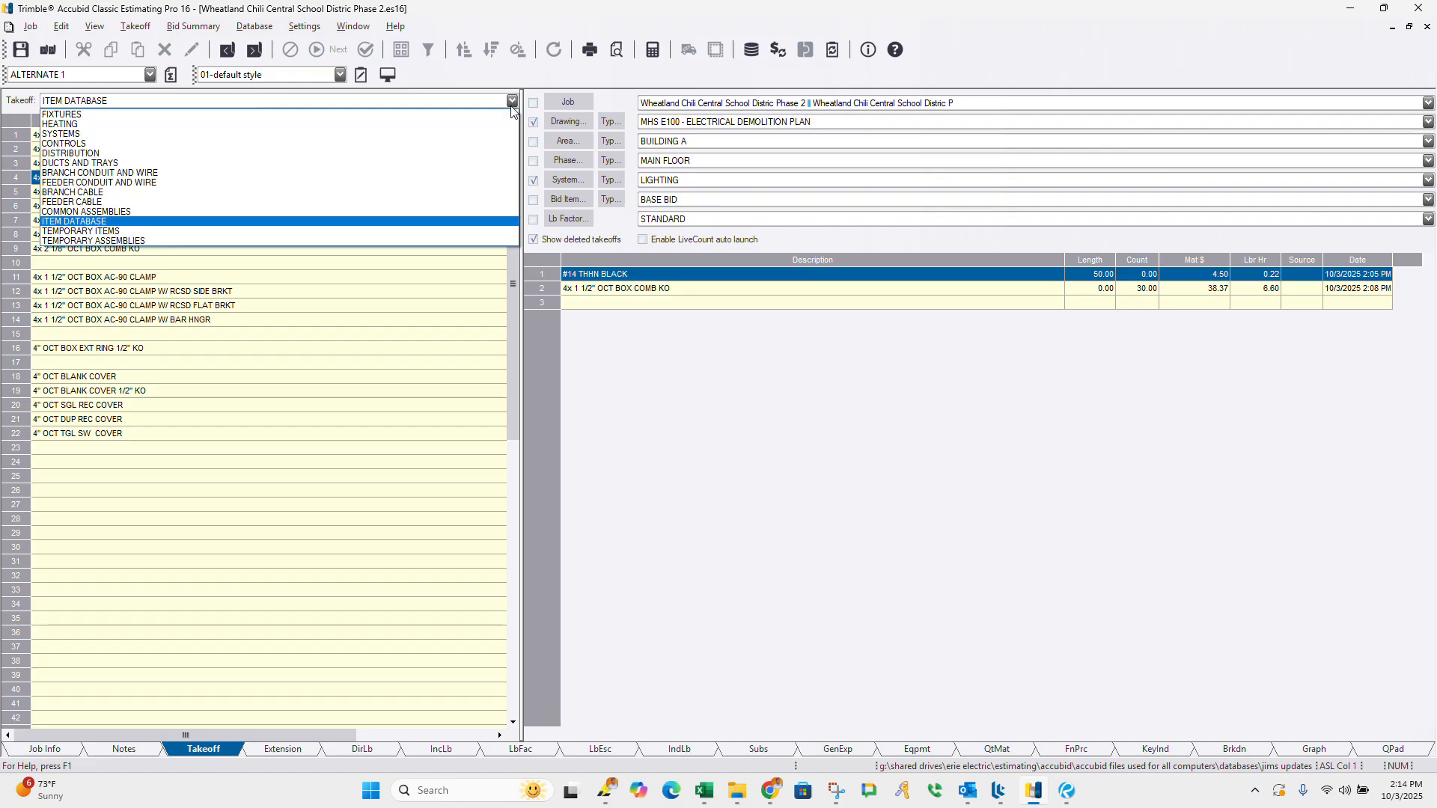
pyautogui.click(212, 116)
# Step: Look through the HEATING, SYSTEMS, CONTROLS, DISTRIBUTION and DUCTS AND TRAYS takeoff categories
pyautogui.click(209, 105)
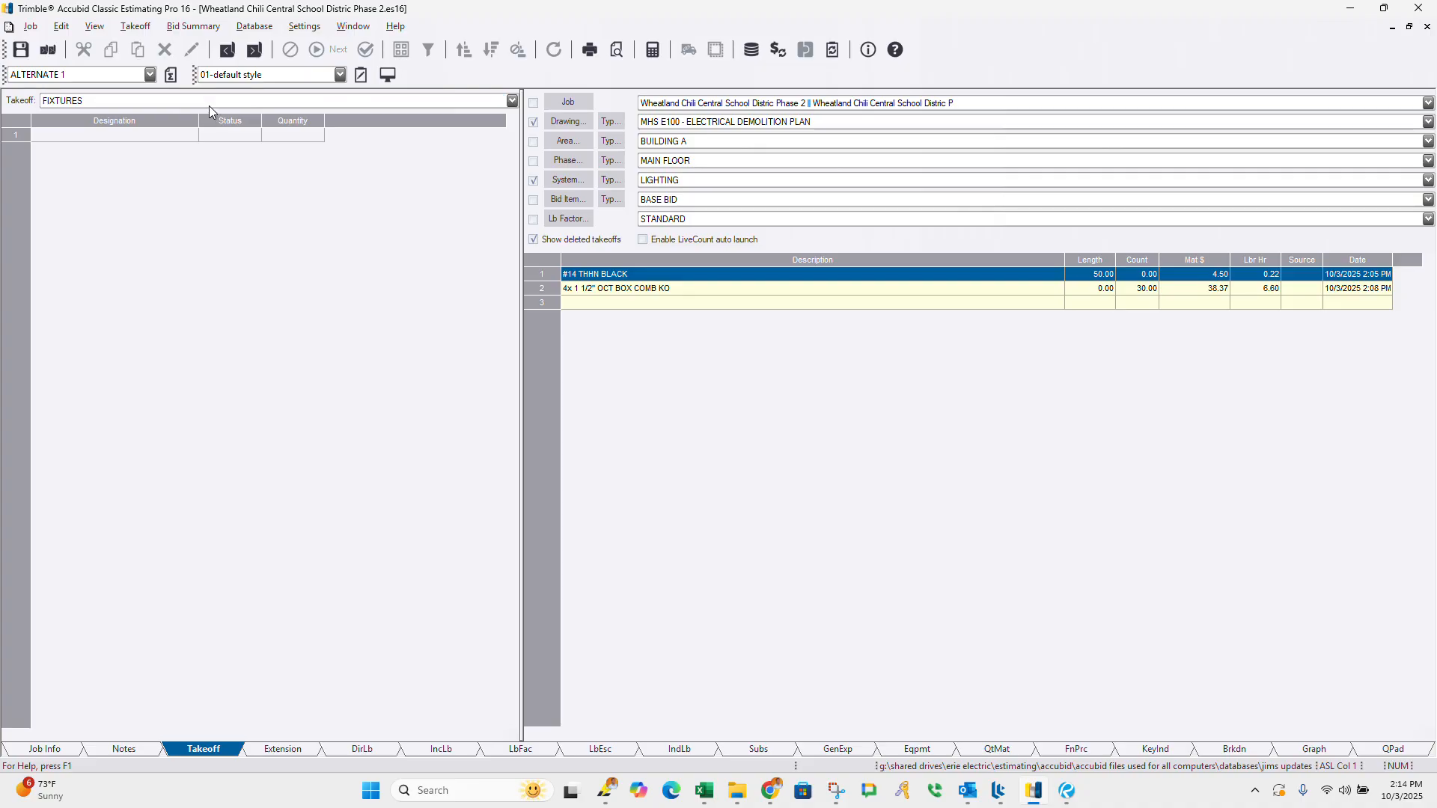
pyautogui.click(175, 125)
pyautogui.click(176, 106)
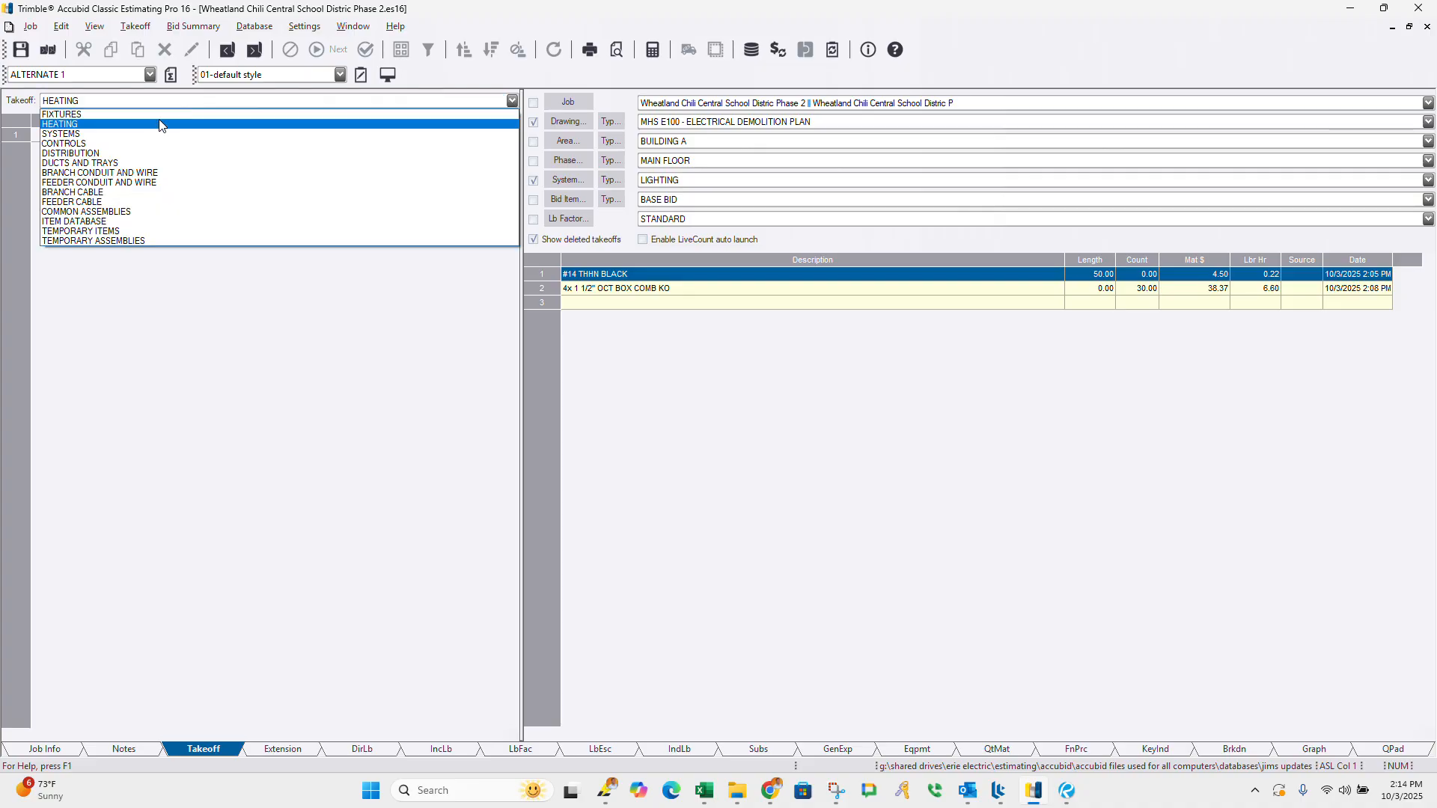
pyautogui.click(155, 132)
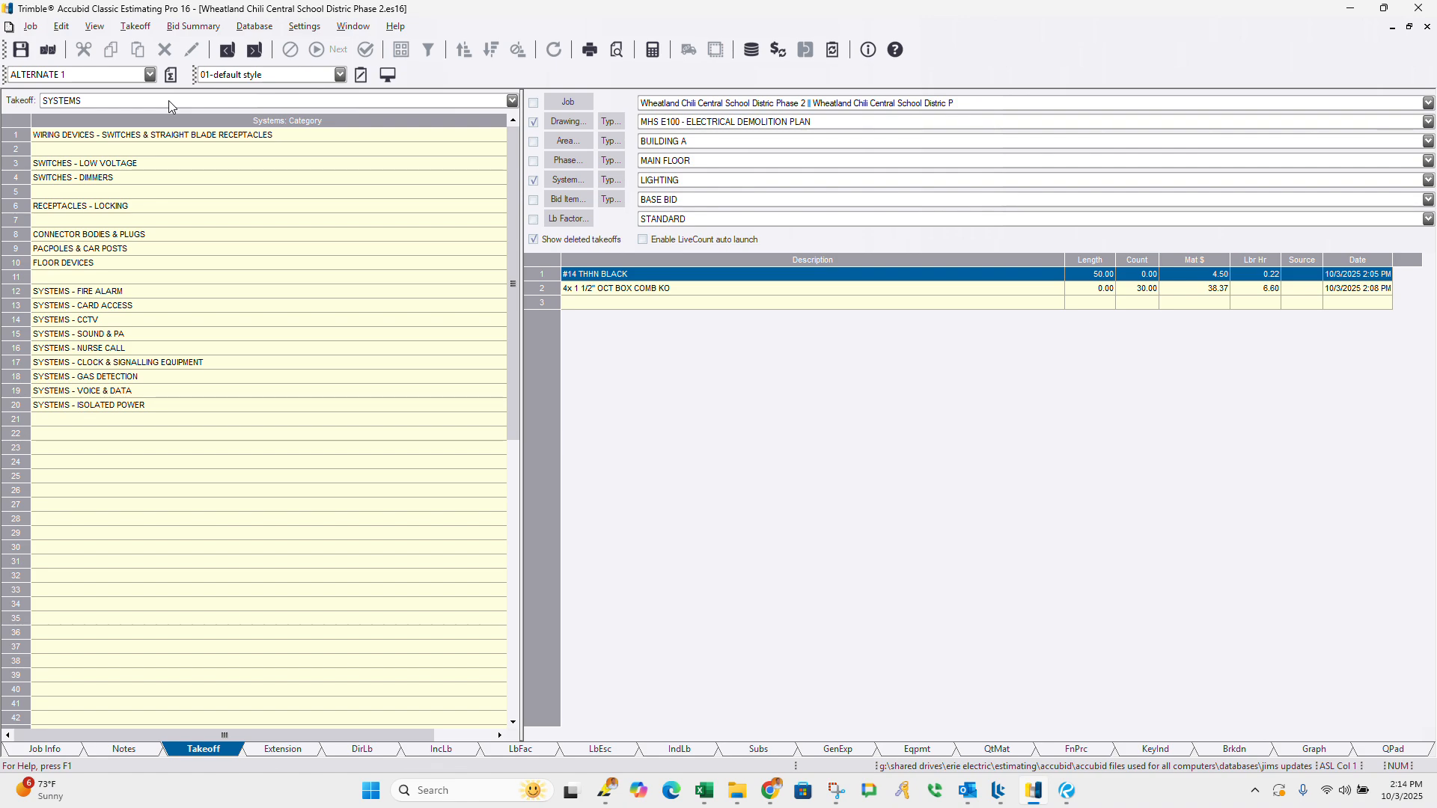
pyautogui.click(168, 100)
pyautogui.click(137, 146)
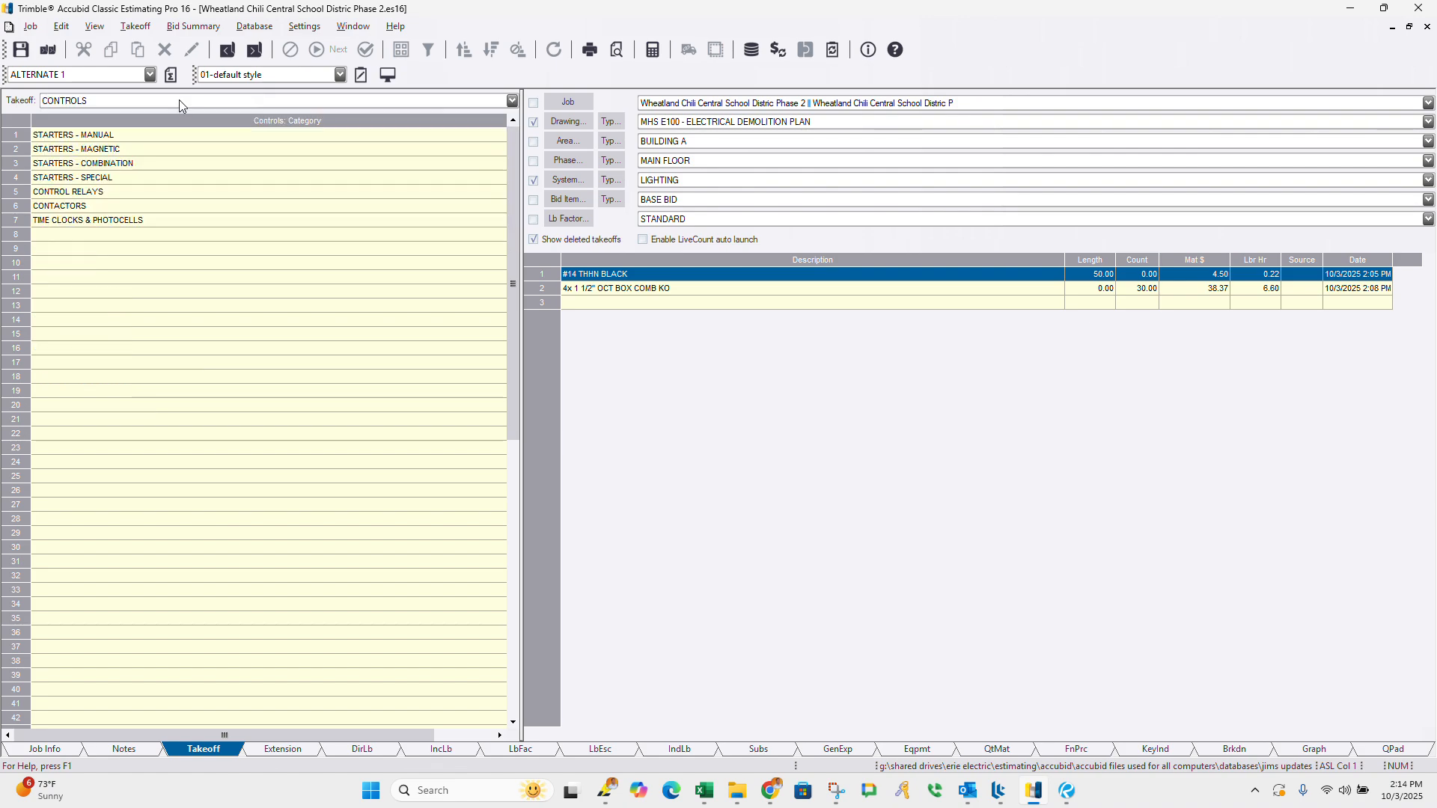
pyautogui.click(178, 100)
pyautogui.click(133, 153)
pyautogui.click(160, 102)
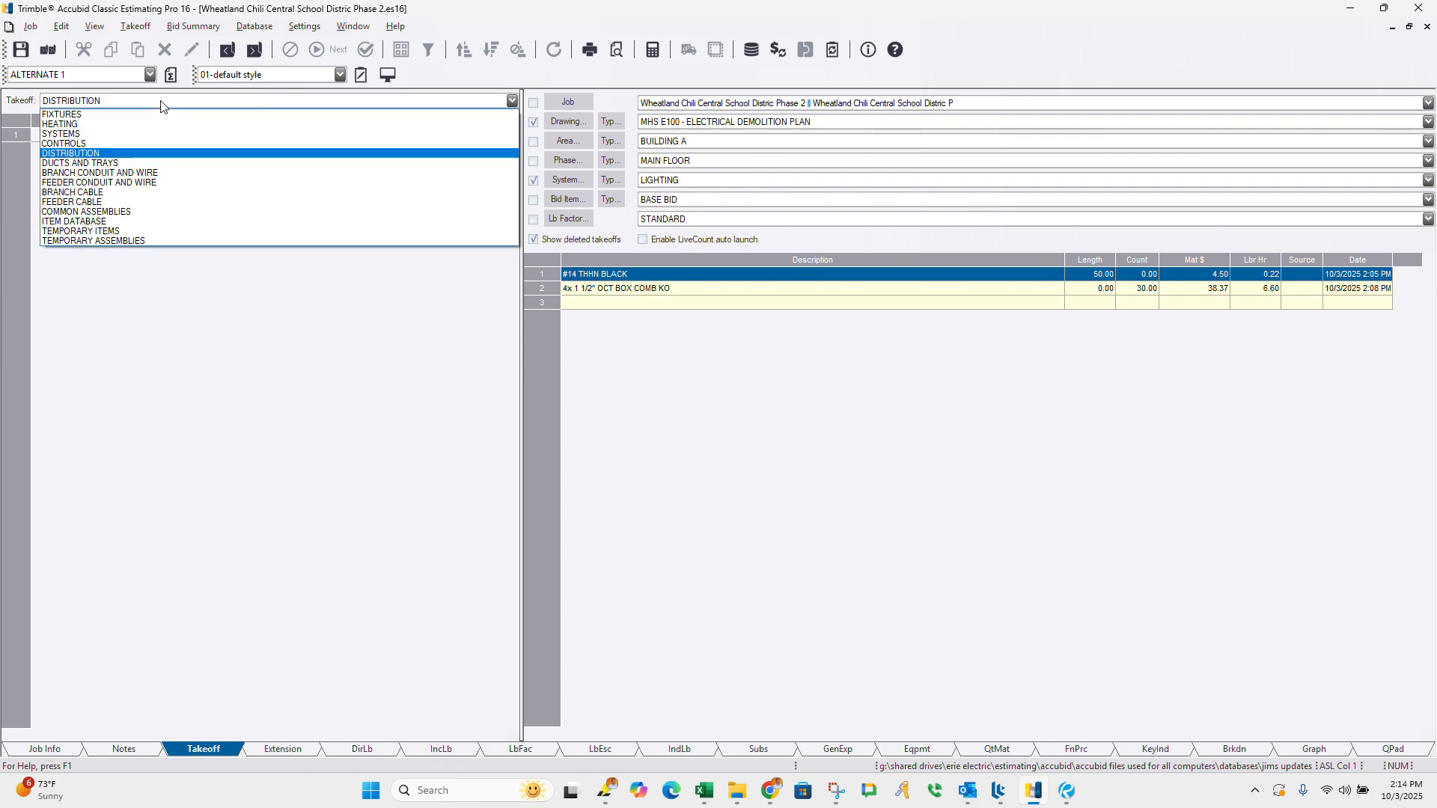
pyautogui.click(104, 168)
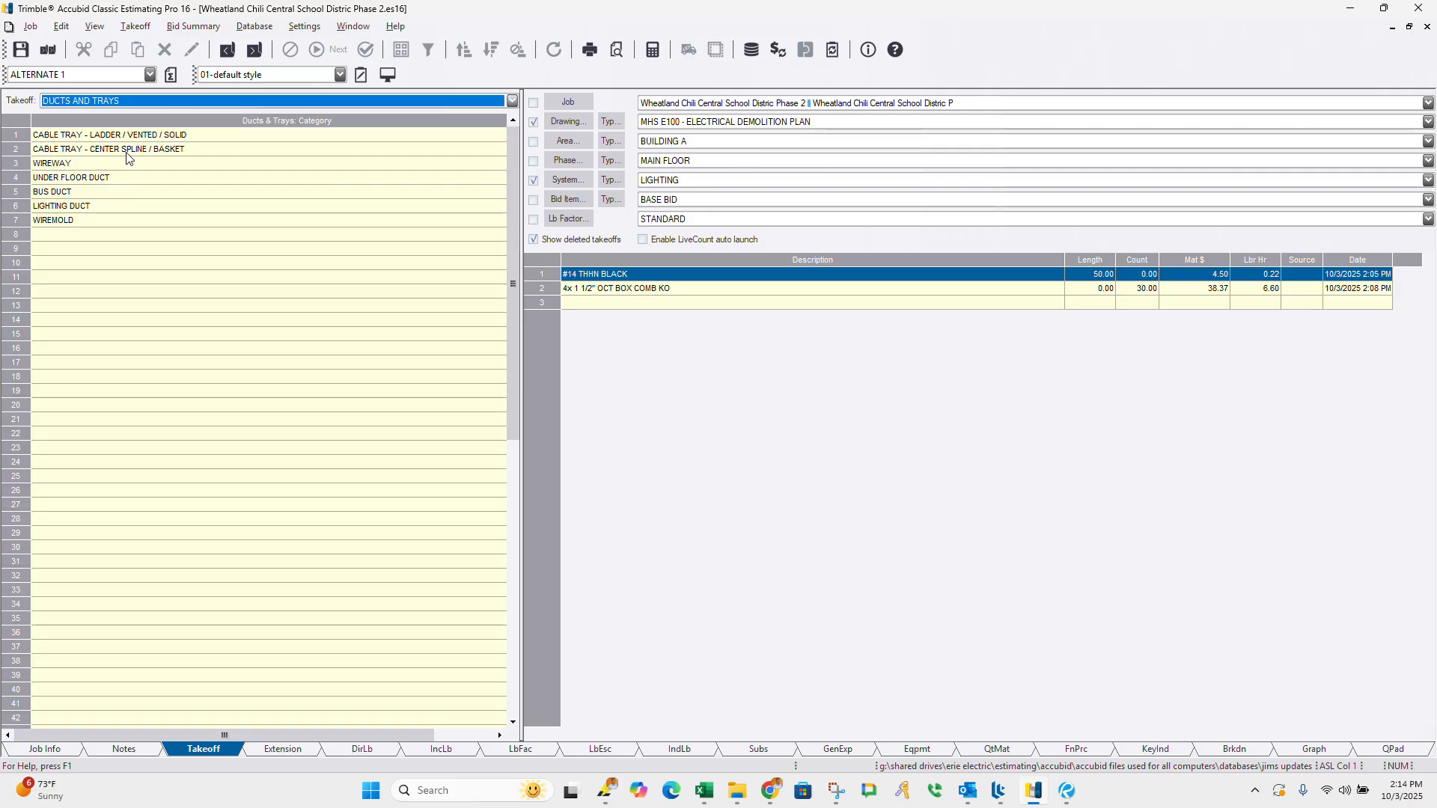
# Step: Drill into the ladder cable trays to the 6" W x 3" D, 6" spacing galvanized steel tray and dismiss its takeoff description
pyautogui.doubleClick(109, 136)
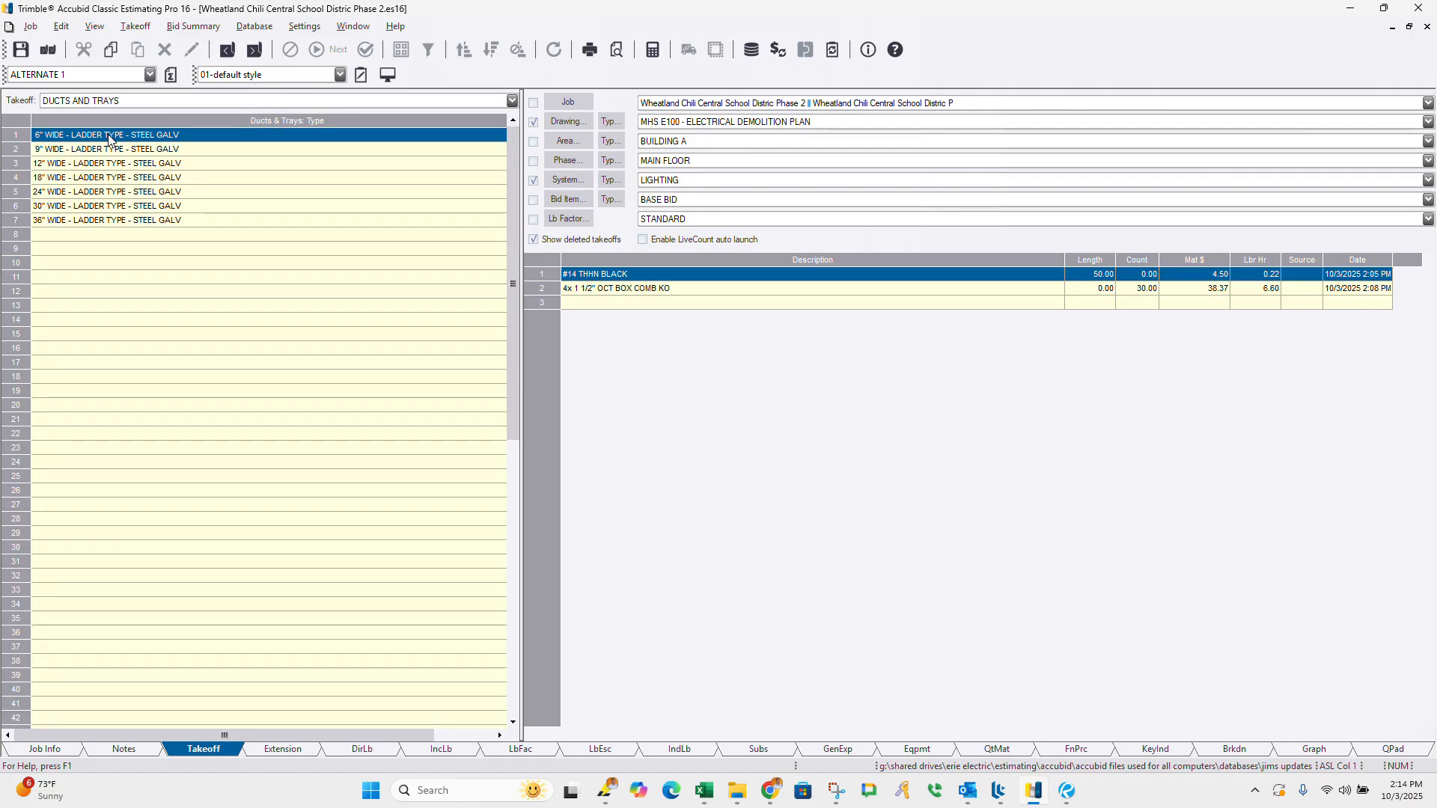
pyautogui.doubleClick(109, 137)
pyautogui.doubleClick(128, 138)
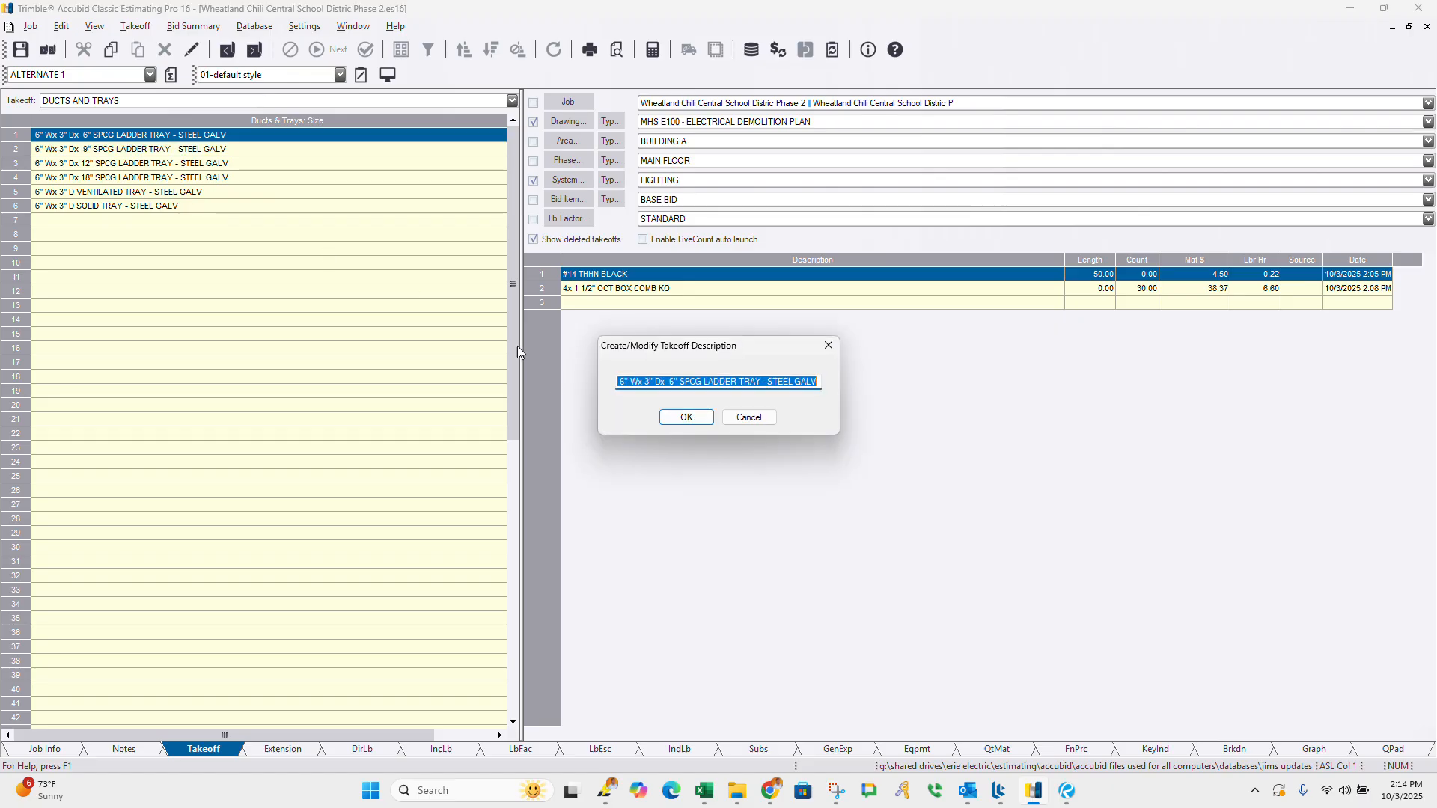
pyautogui.click(737, 419)
# Step: Examine the components of the 1/2" EMT ON CONC steel set screw assembly under BRANCH CONDUIT AND WIRE without adding it
pyautogui.click(246, 106)
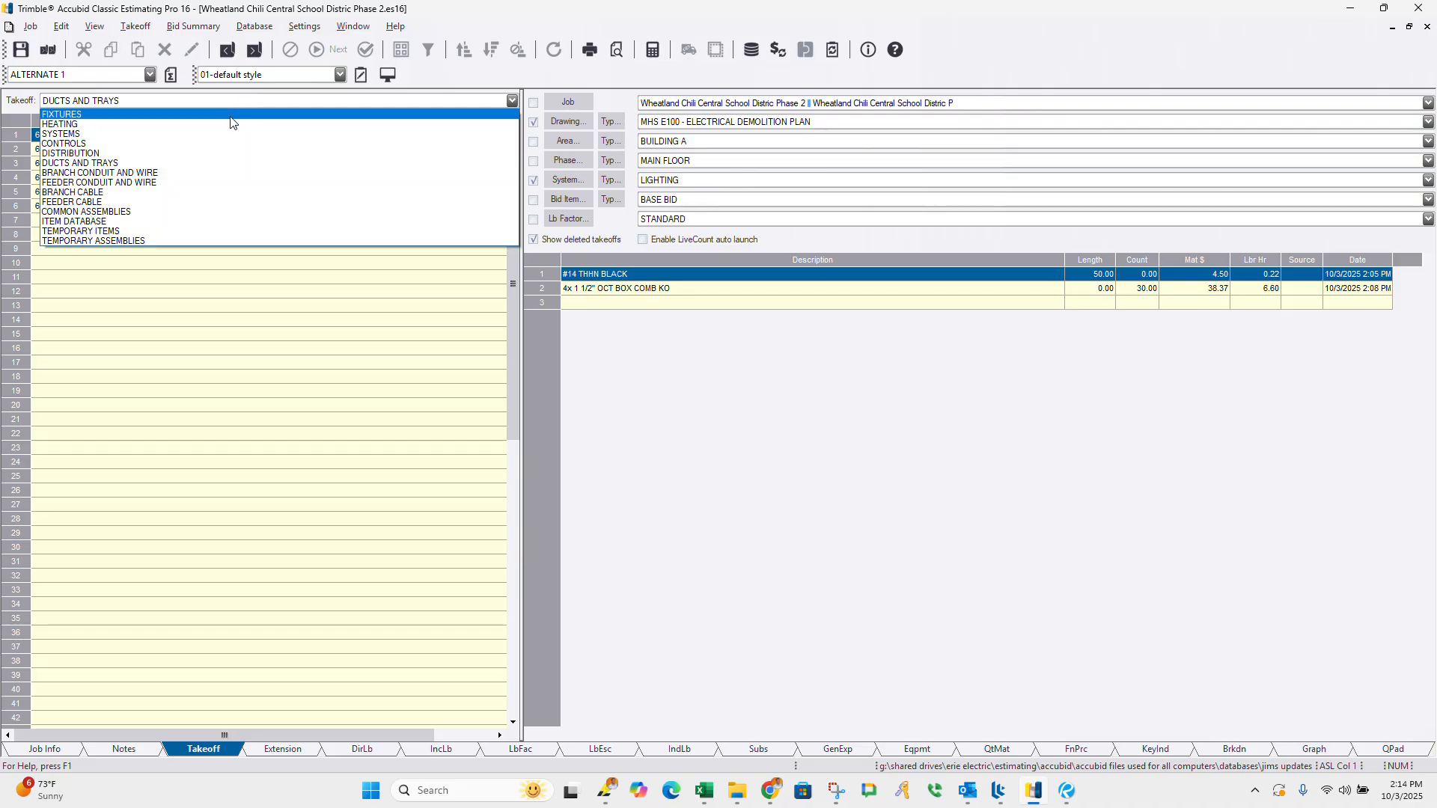
pyautogui.click(180, 175)
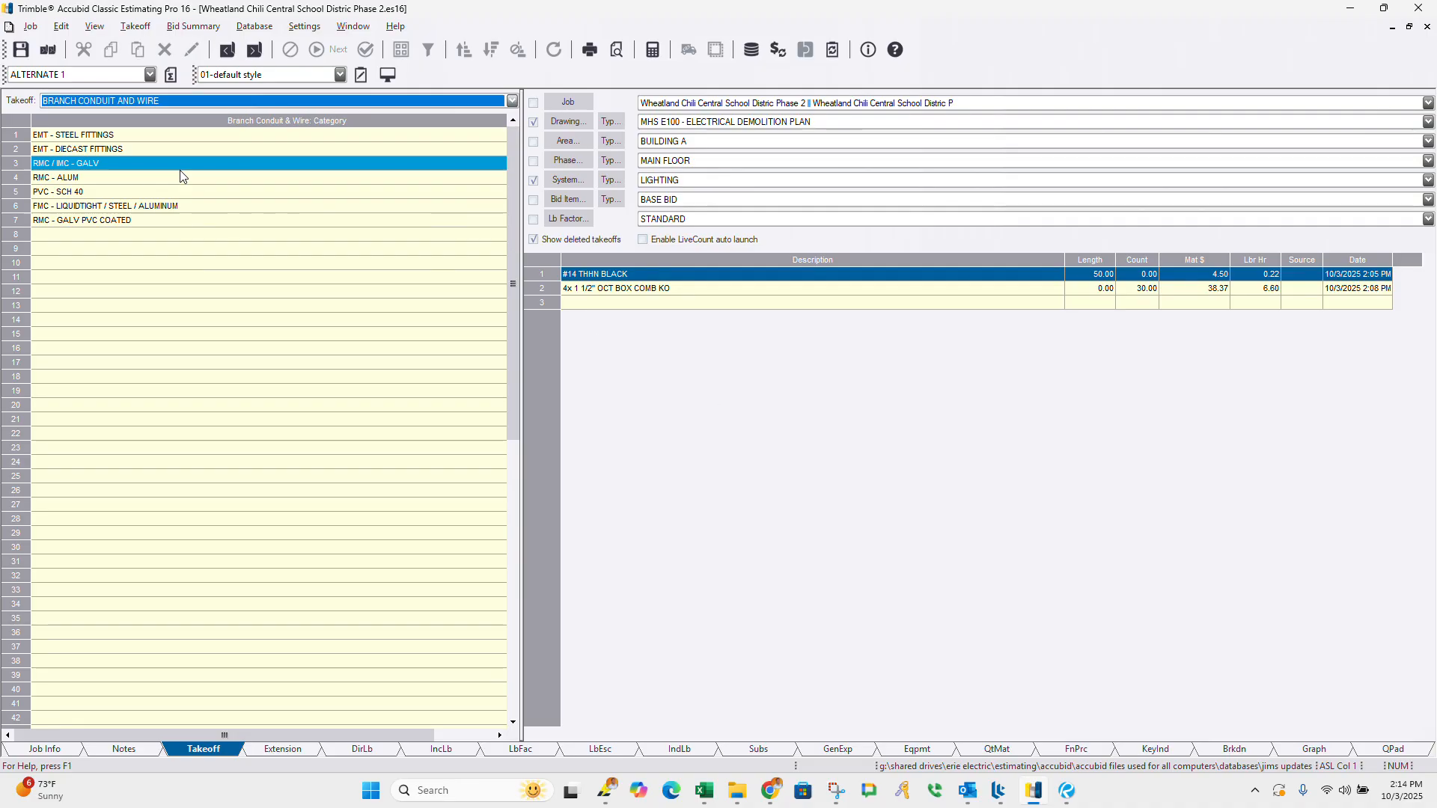
pyautogui.doubleClick(99, 136)
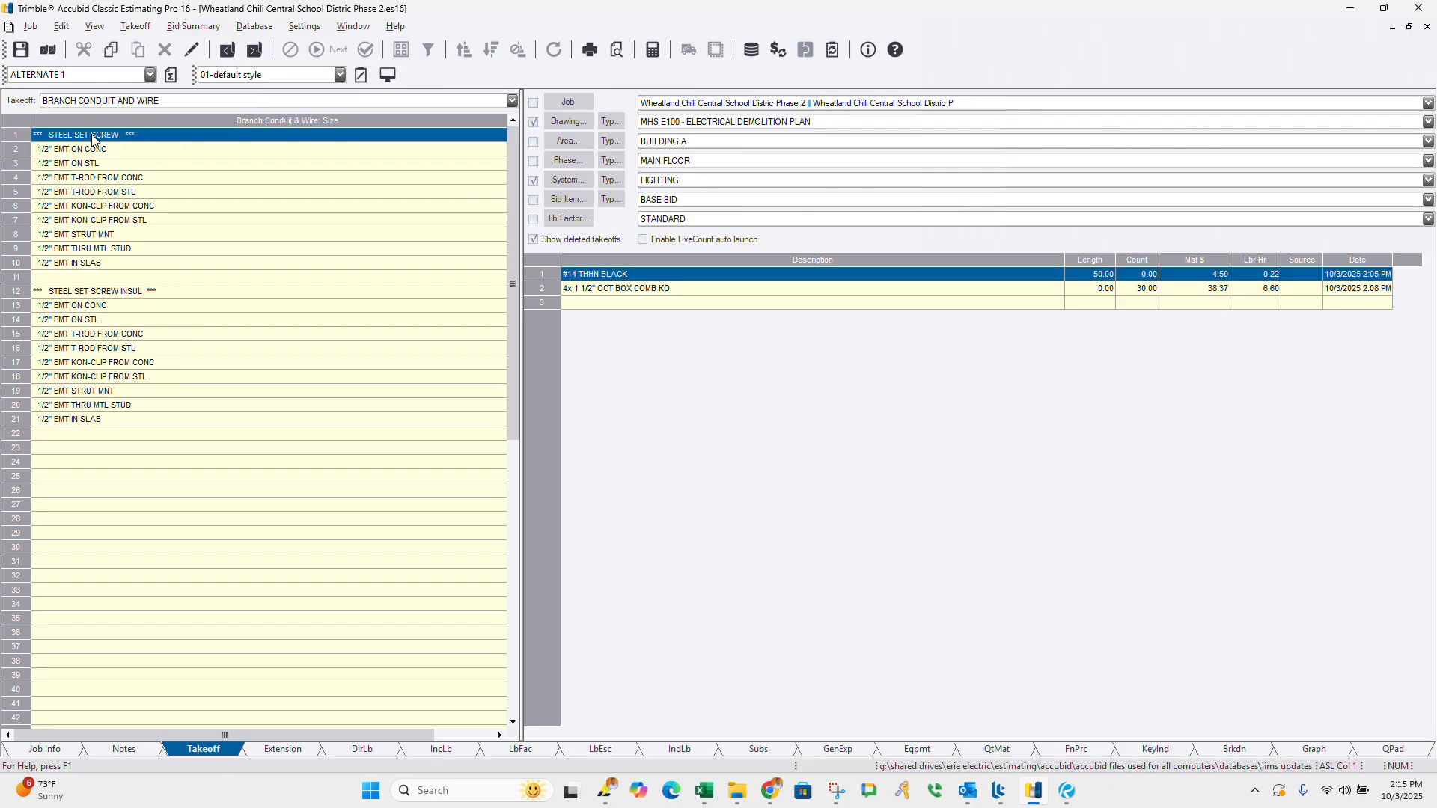
pyautogui.doubleClick(96, 149)
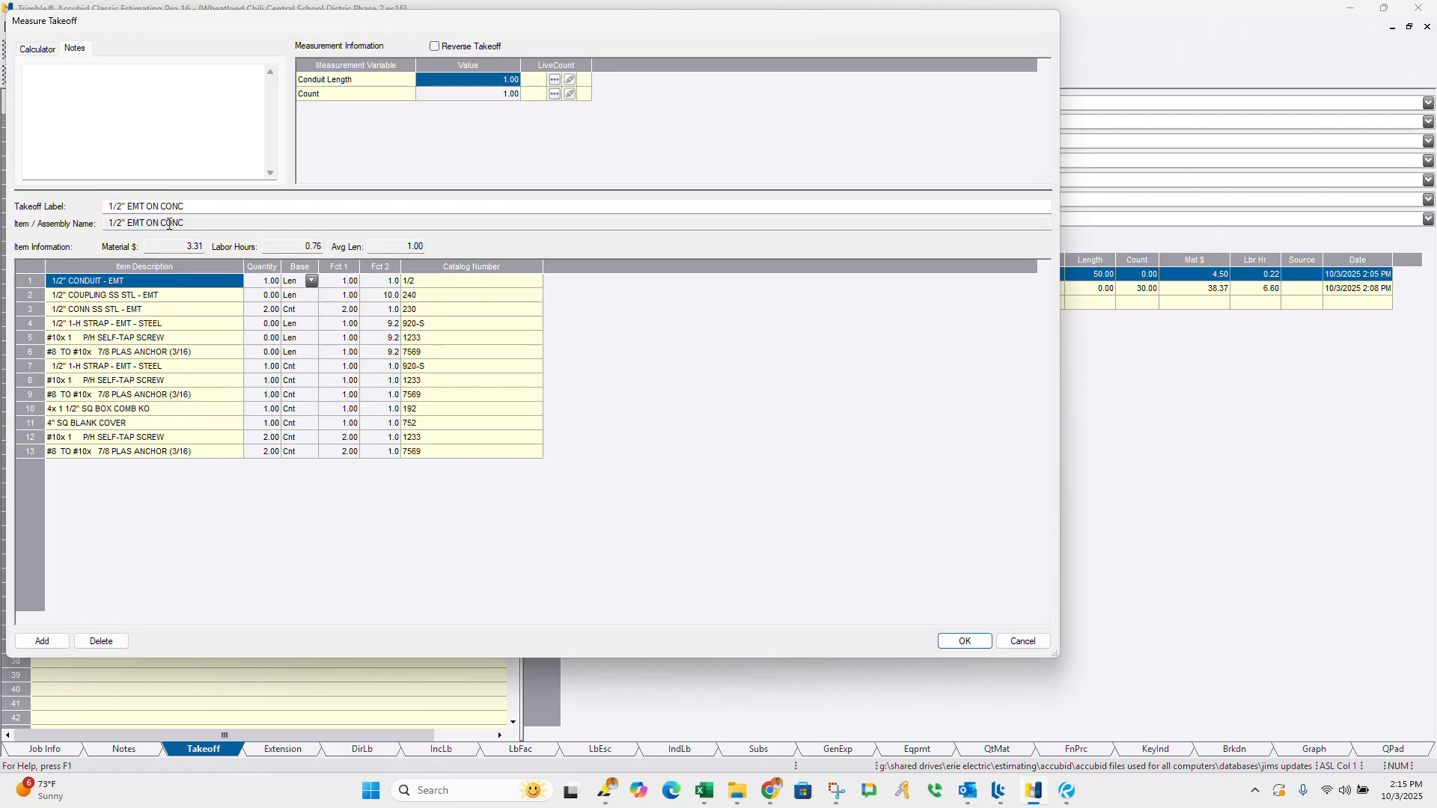
pyautogui.click(1016, 648)
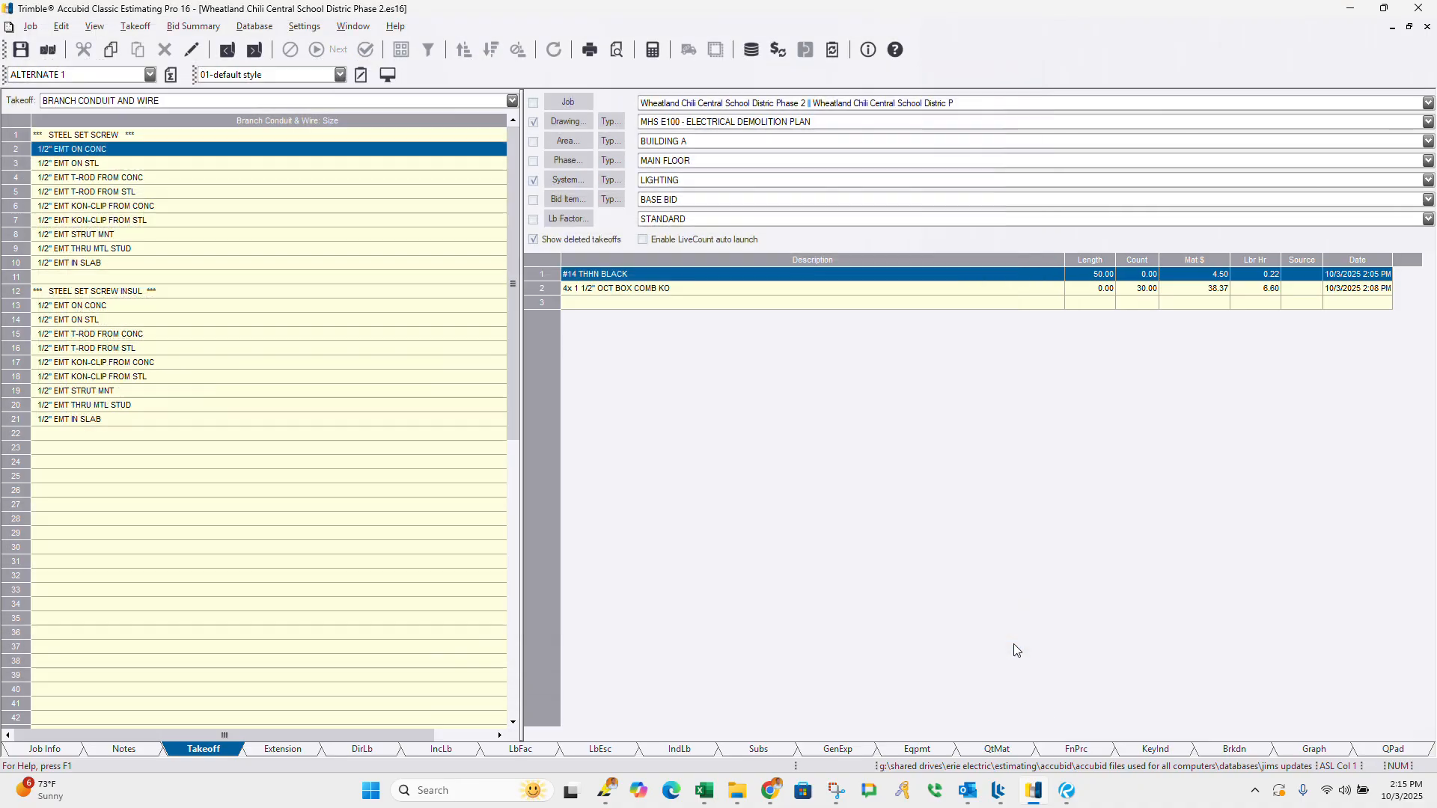
# Step: Bring up the TEMPORARY ASSEMBLIES takeoff category and switch the active final pricing to Default
pyautogui.click(497, 103)
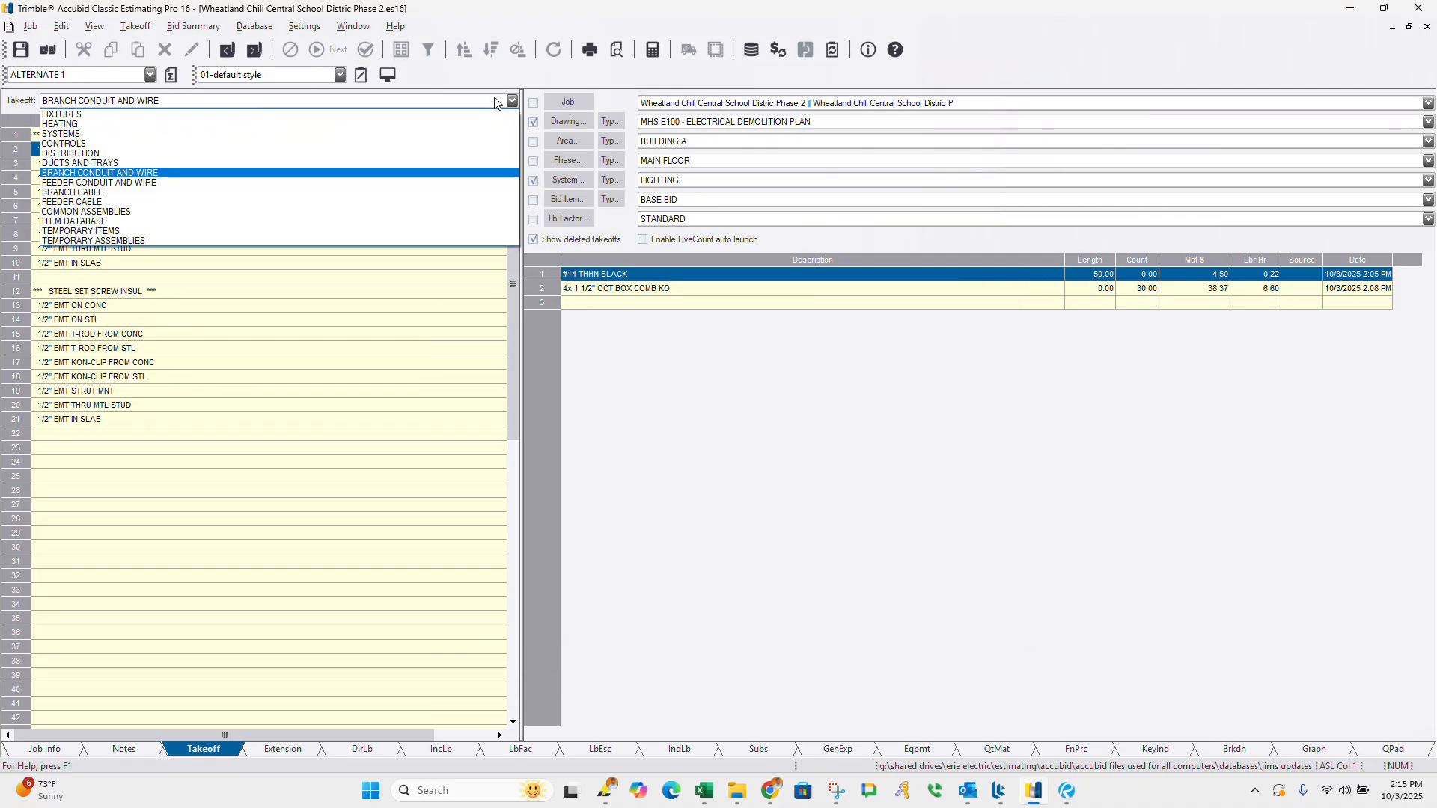
pyautogui.click(352, 240)
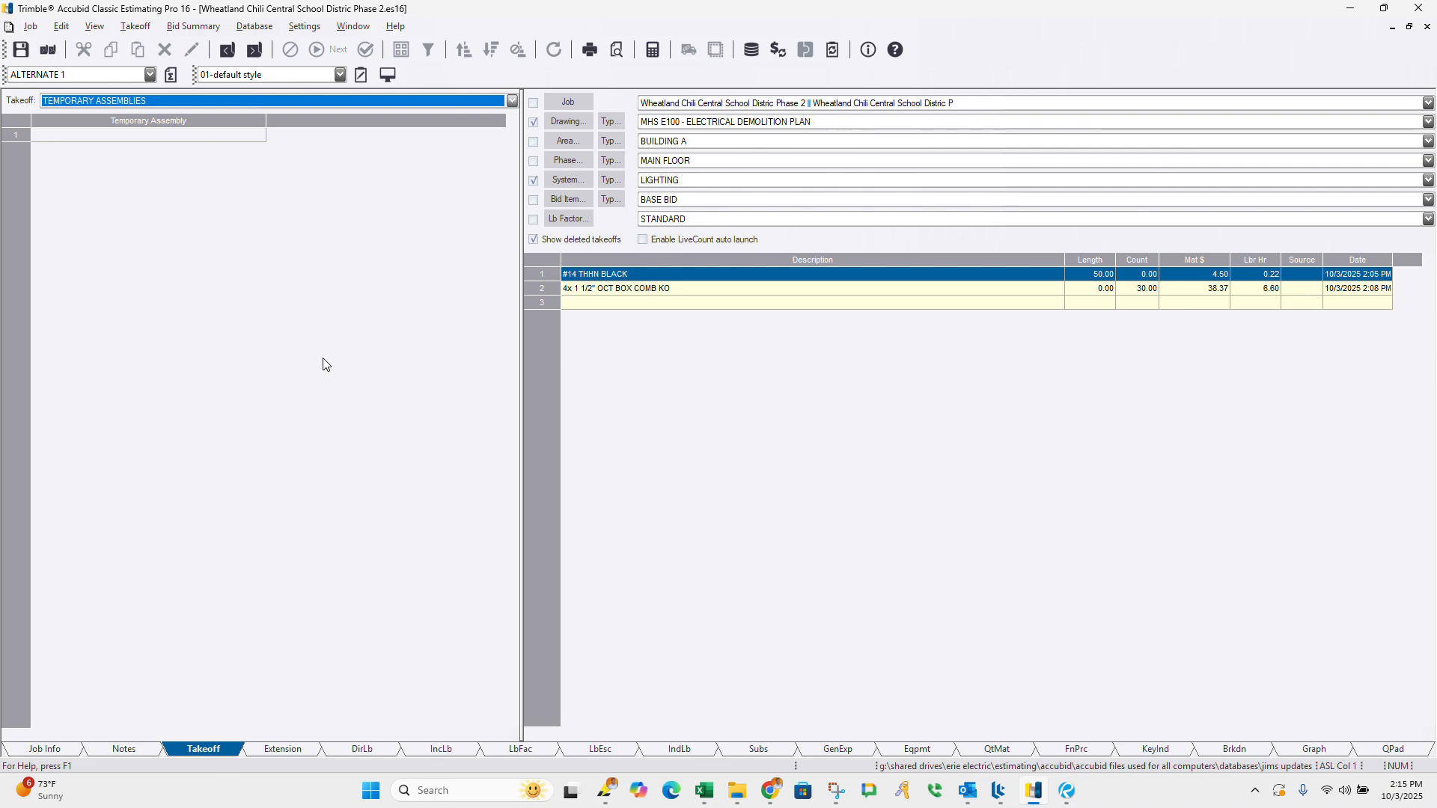
pyautogui.rightClick(322, 360)
pyautogui.click(147, 75)
pyautogui.click(111, 93)
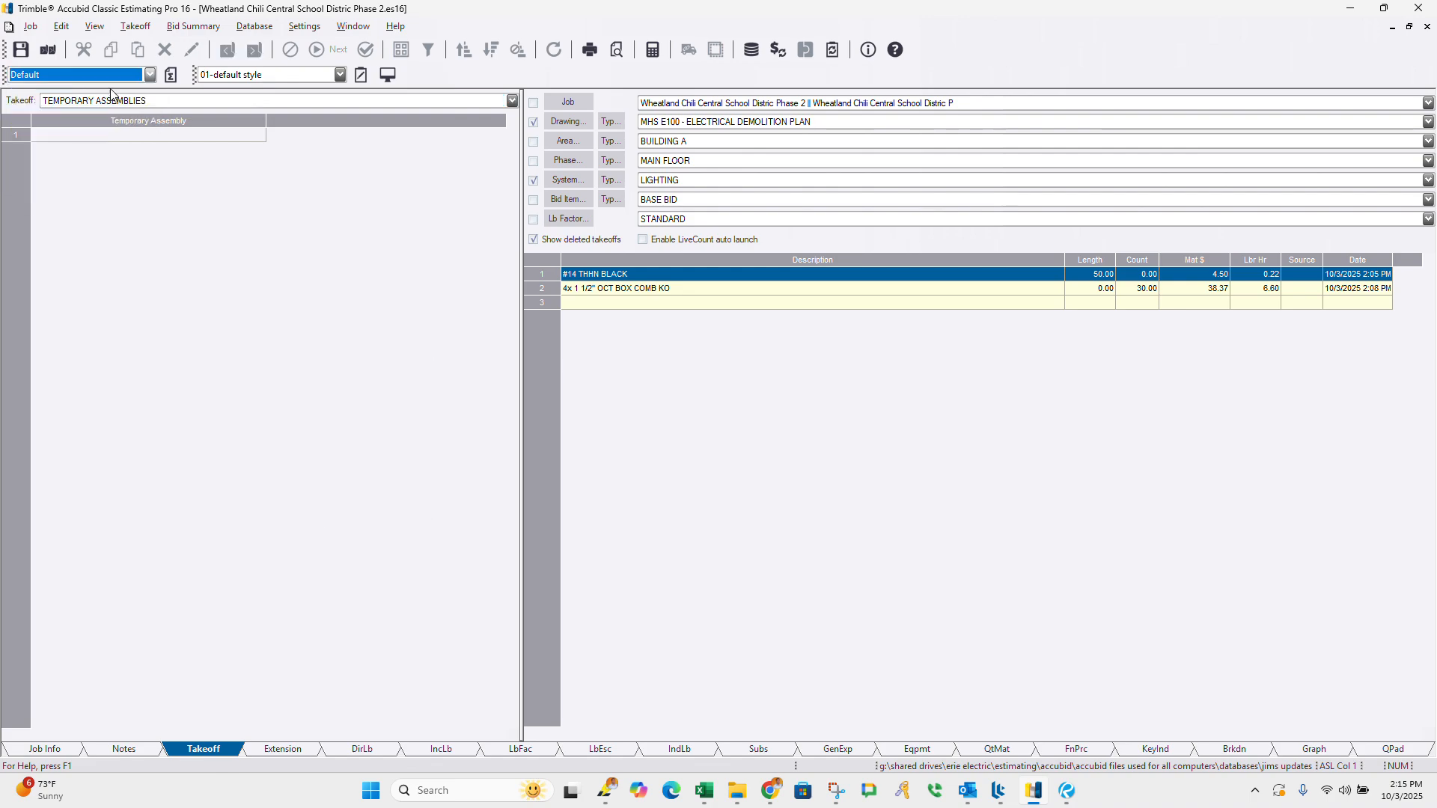
# Step: Look over the COMMON ASSEMBLIES categories and examine the 1/2" CONDUIT - EMT item in the ITEM DATABASE without adding it
pyautogui.click(167, 101)
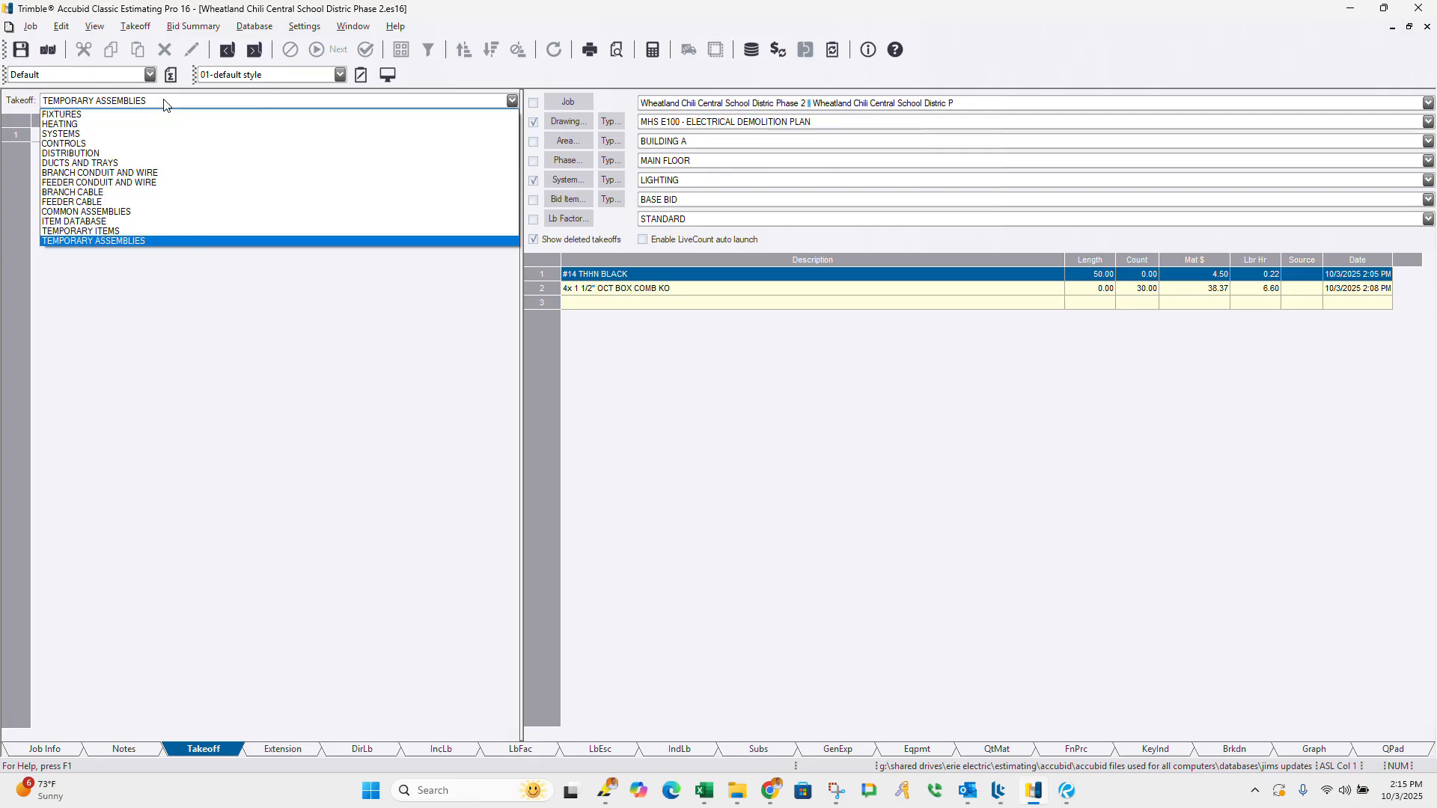
pyautogui.click(113, 212)
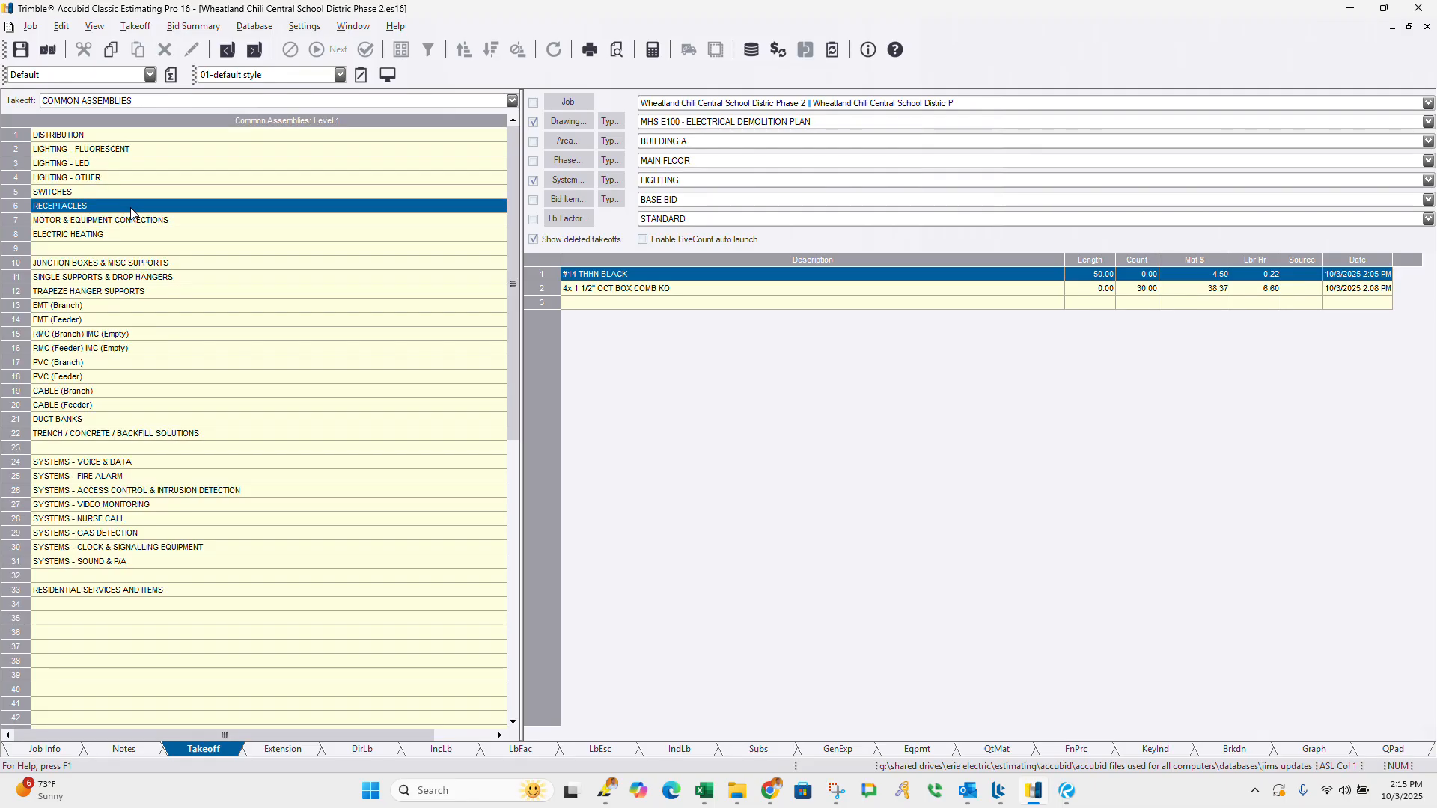
pyautogui.click(125, 102)
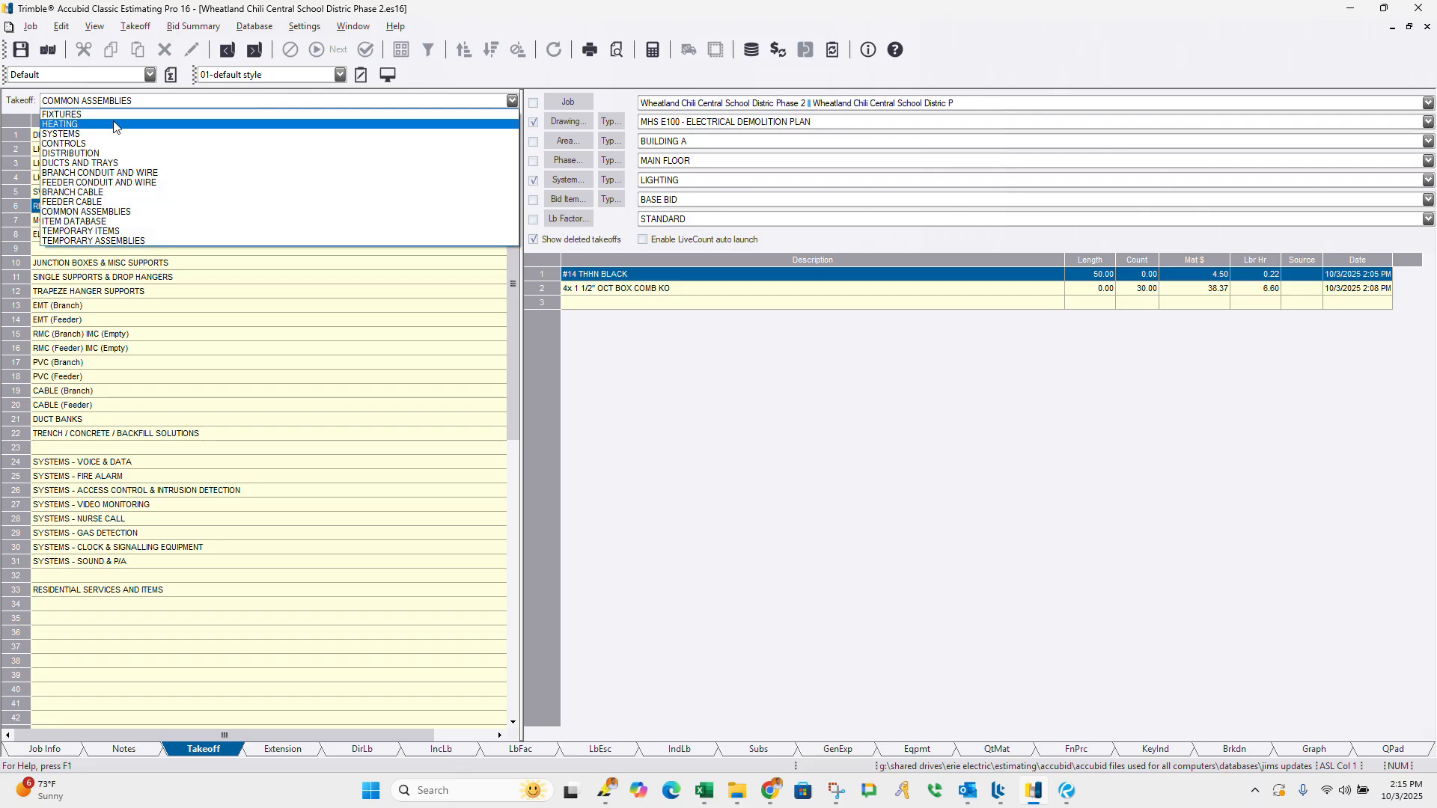
pyautogui.click(84, 221)
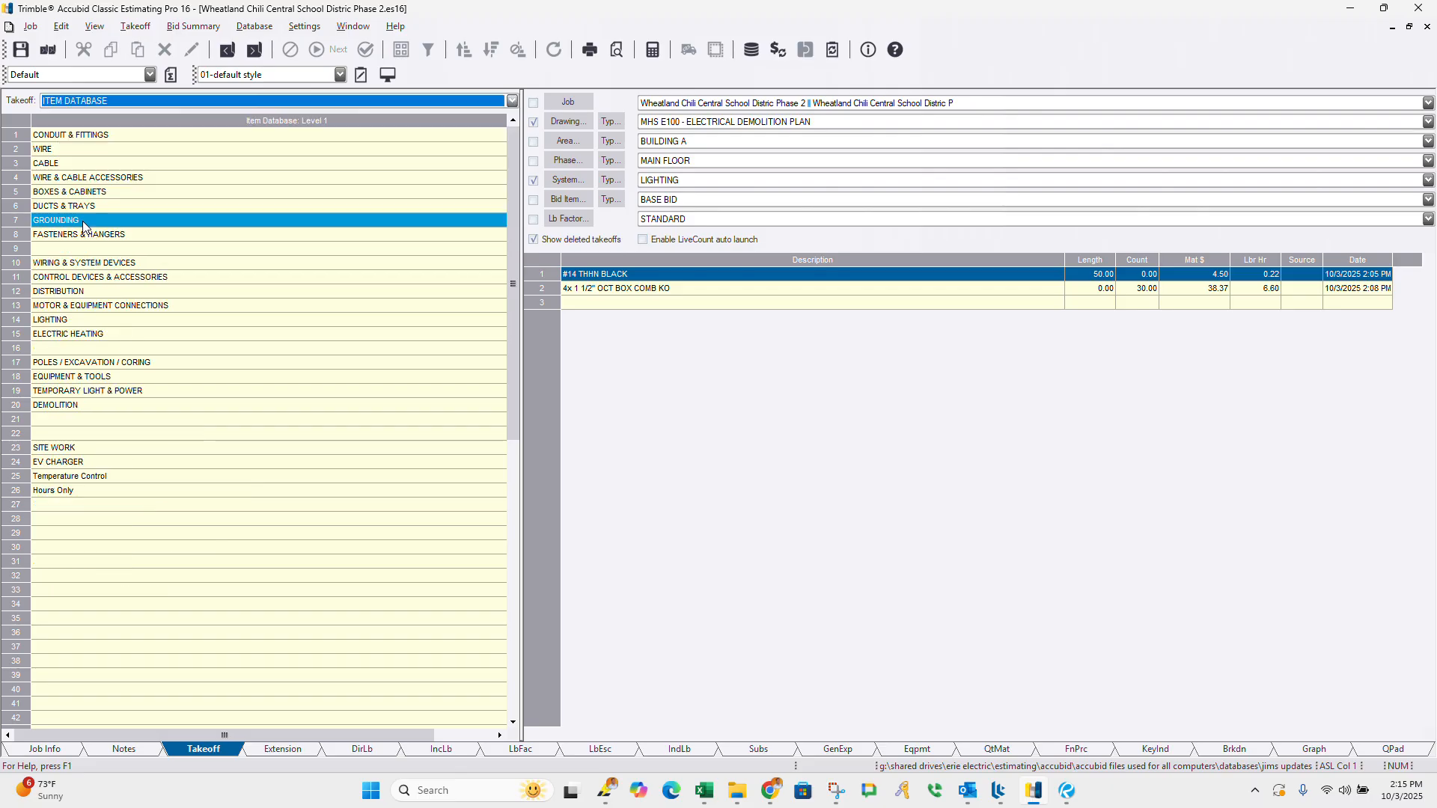
pyautogui.click(87, 136)
pyautogui.click(87, 139)
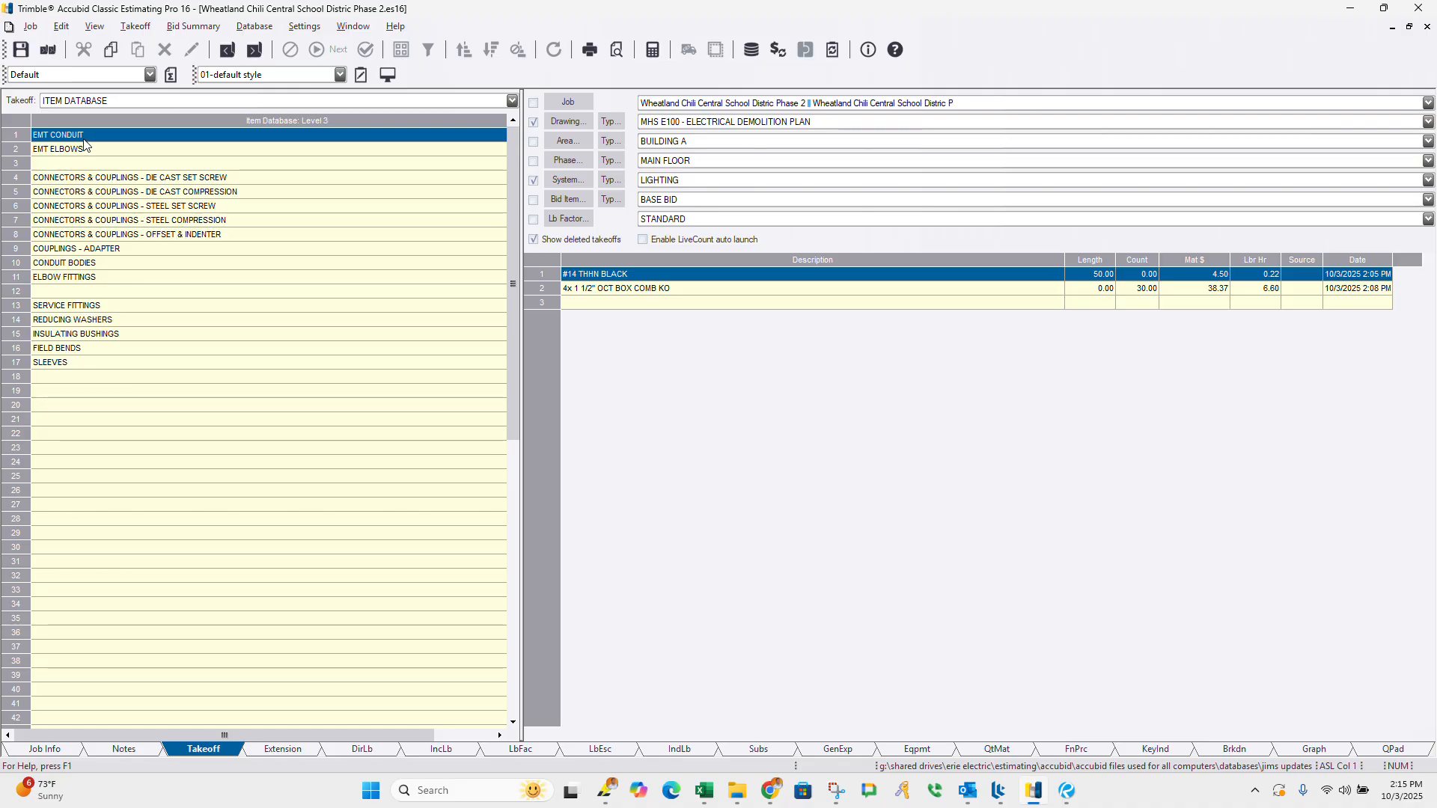
pyautogui.click(84, 139)
pyautogui.click(84, 138)
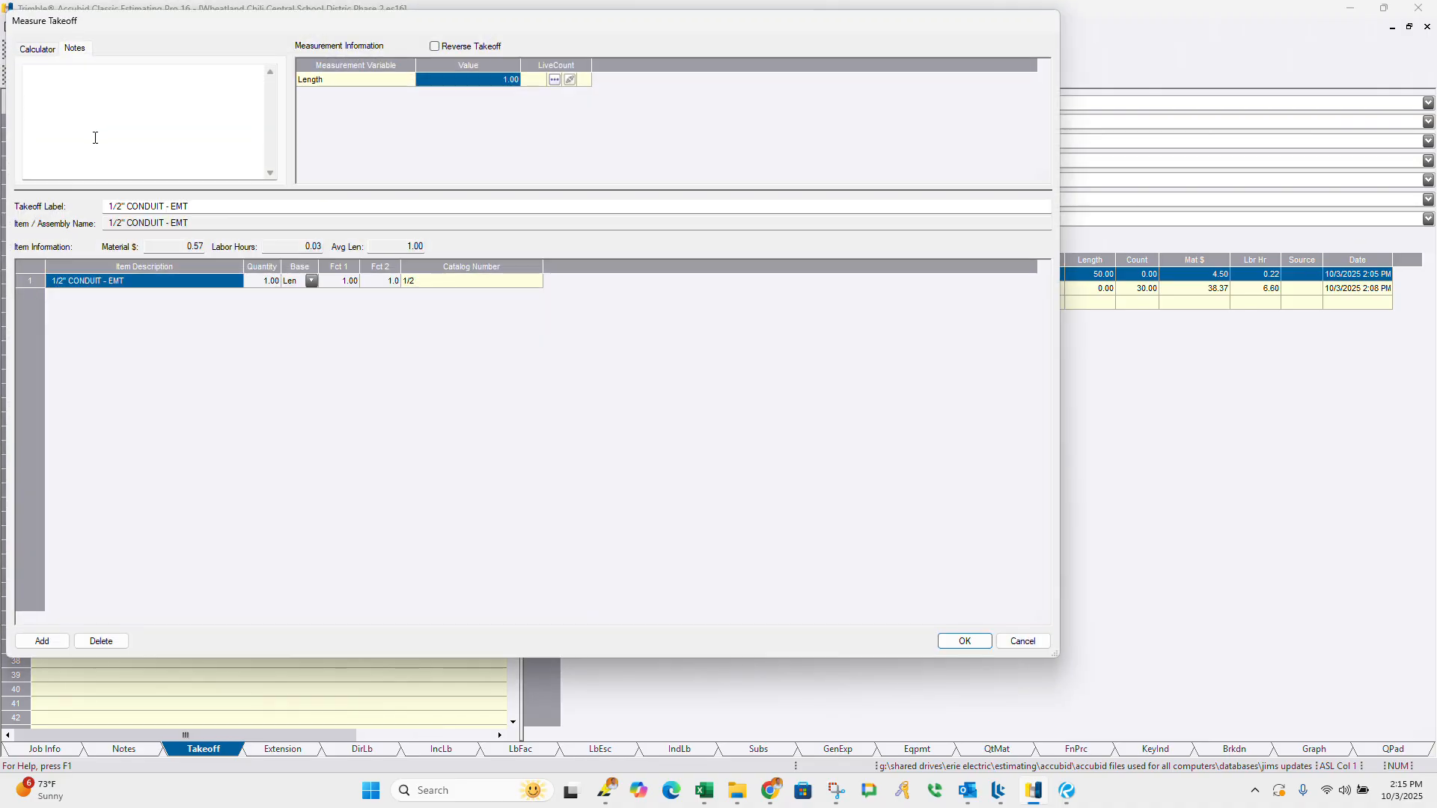
pyautogui.click(1010, 643)
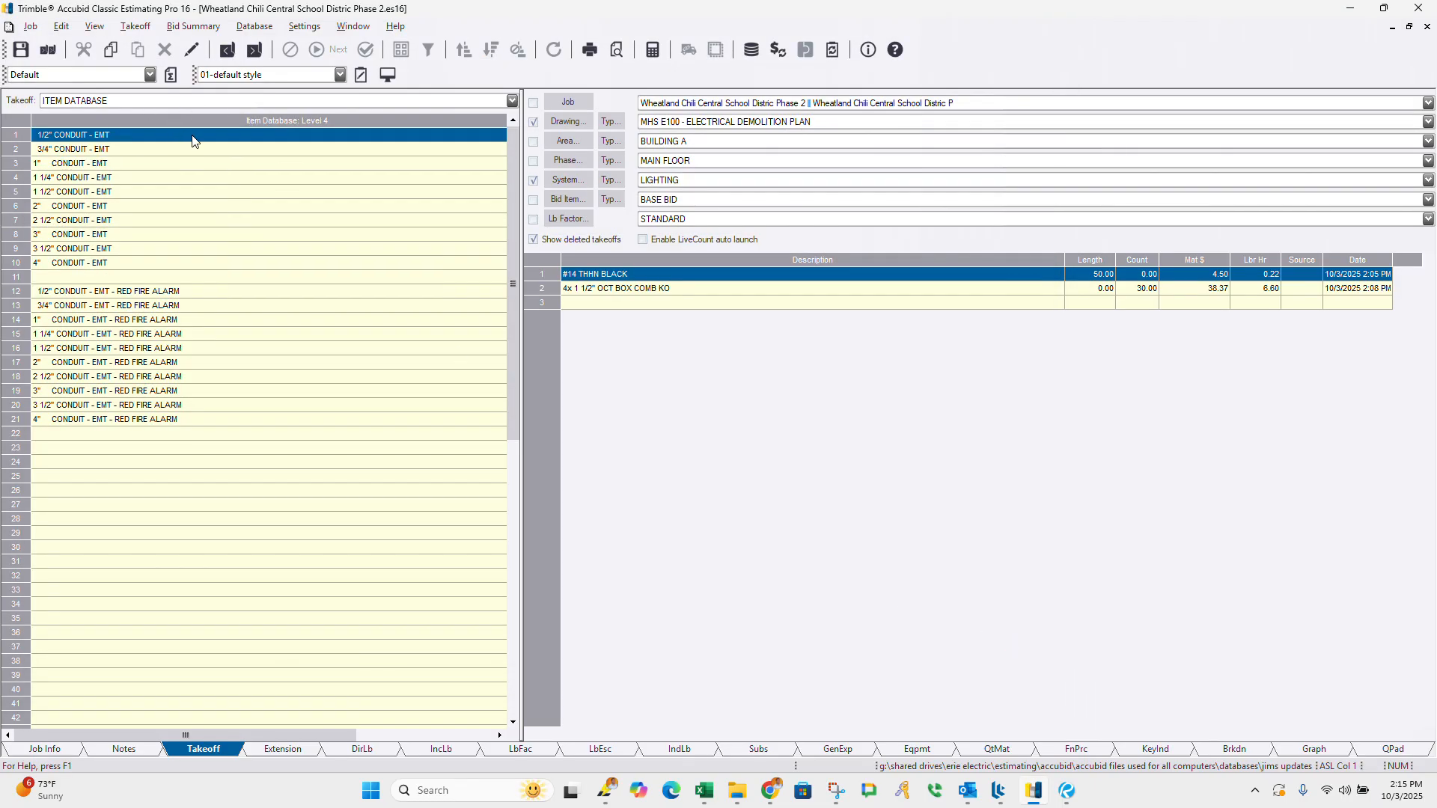
# Step: Examine the takeoff details of the 1 1/4" CONDUIT - EMT item in the ITEM DATABASE without adding it
pyautogui.click(128, 105)
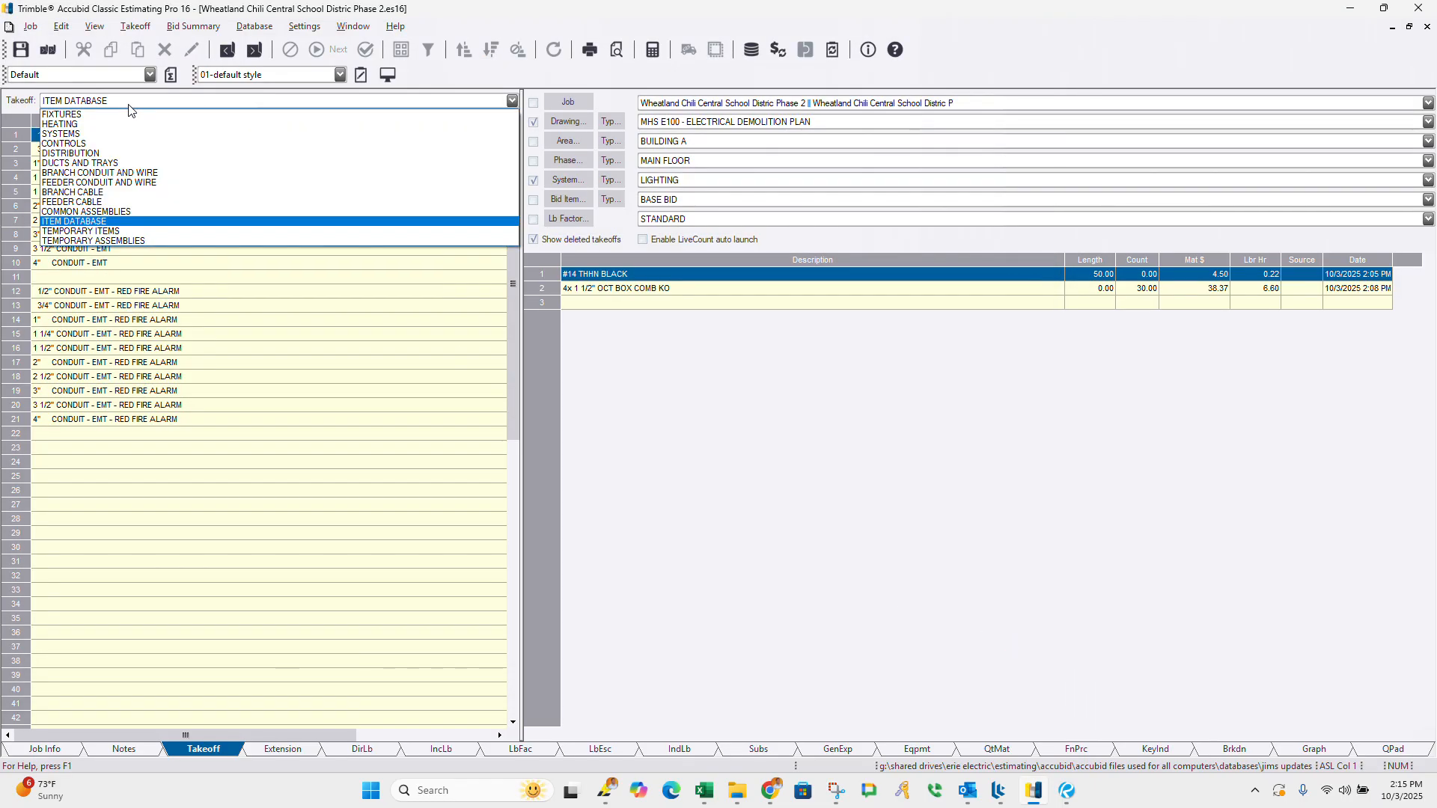
pyautogui.click(83, 227)
pyautogui.doubleClick(100, 180)
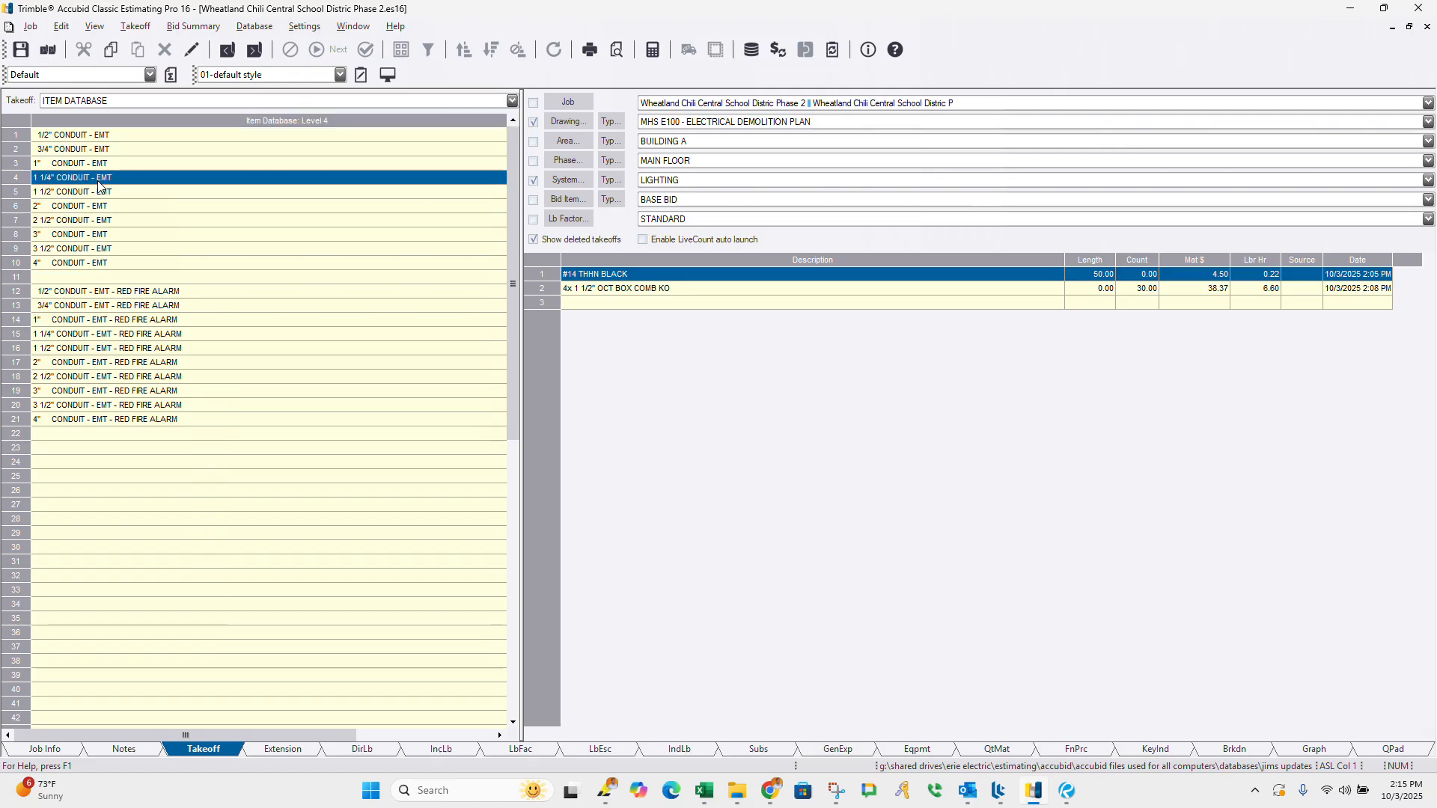
pyautogui.click(1022, 641)
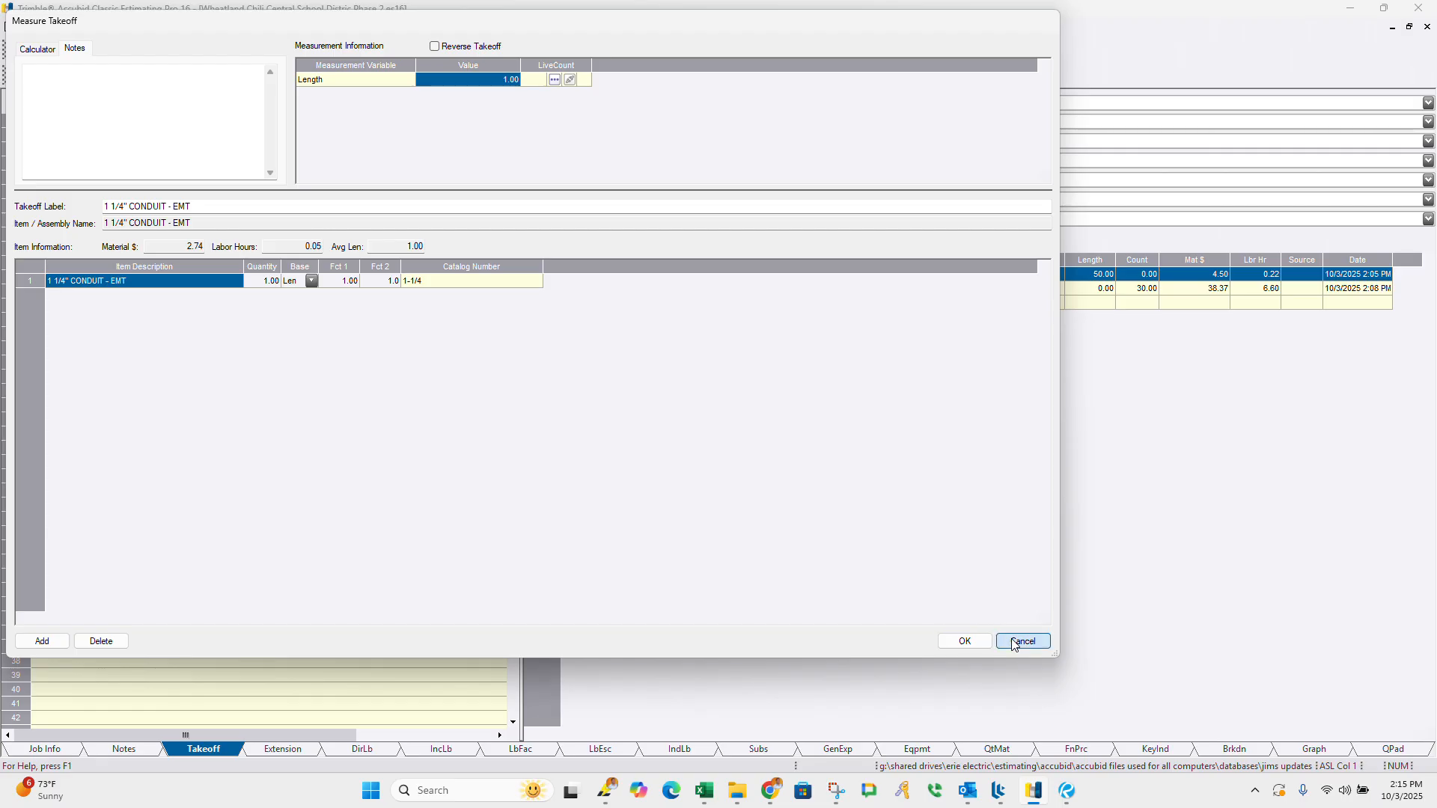
# Step: Go to the EMT elbows and examine the 1/2" ELBOW 90 DEG - EMT takeoff details without adding it
pyautogui.click(110, 136)
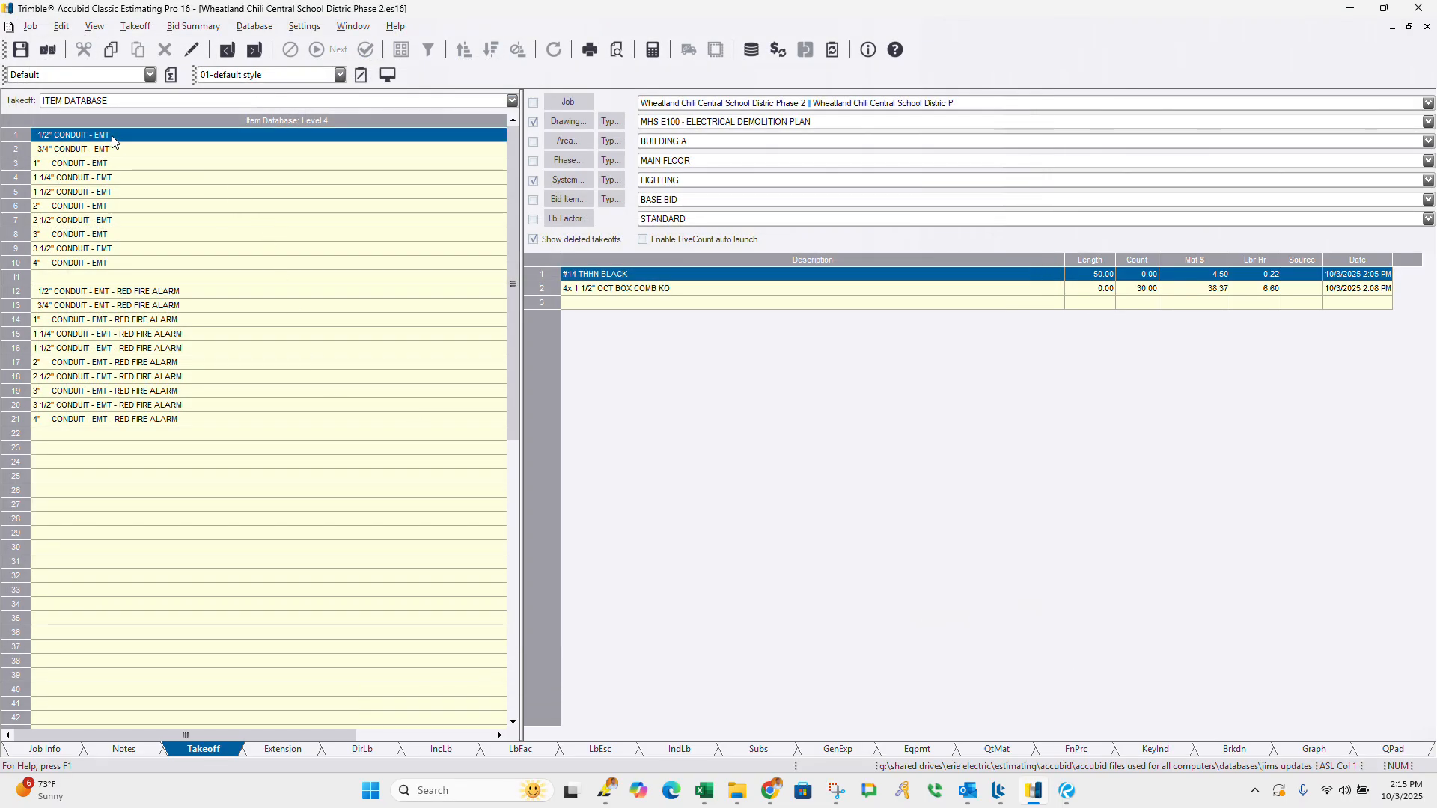
pyautogui.rightClick(115, 163)
pyautogui.doubleClick(96, 152)
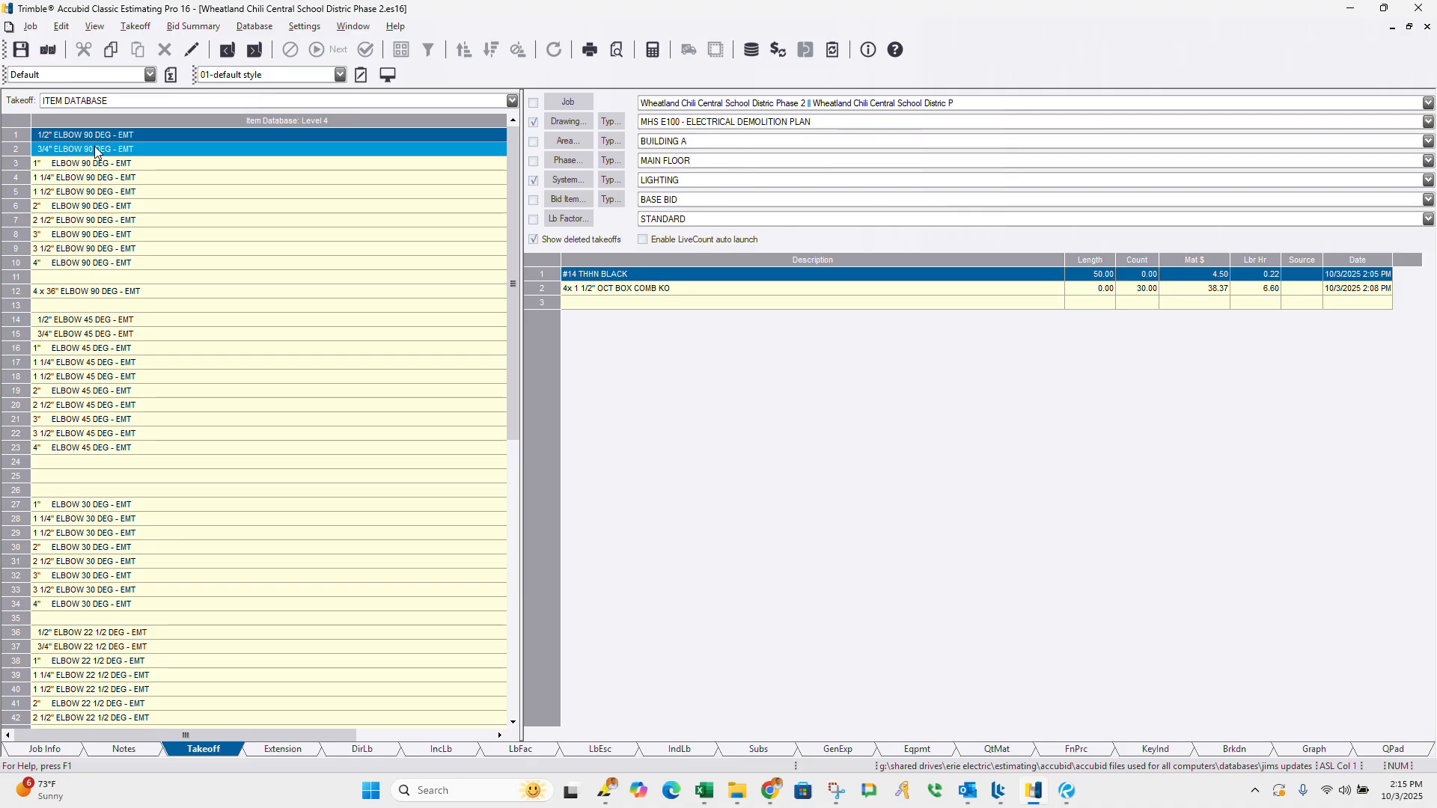
pyautogui.doubleClick(95, 137)
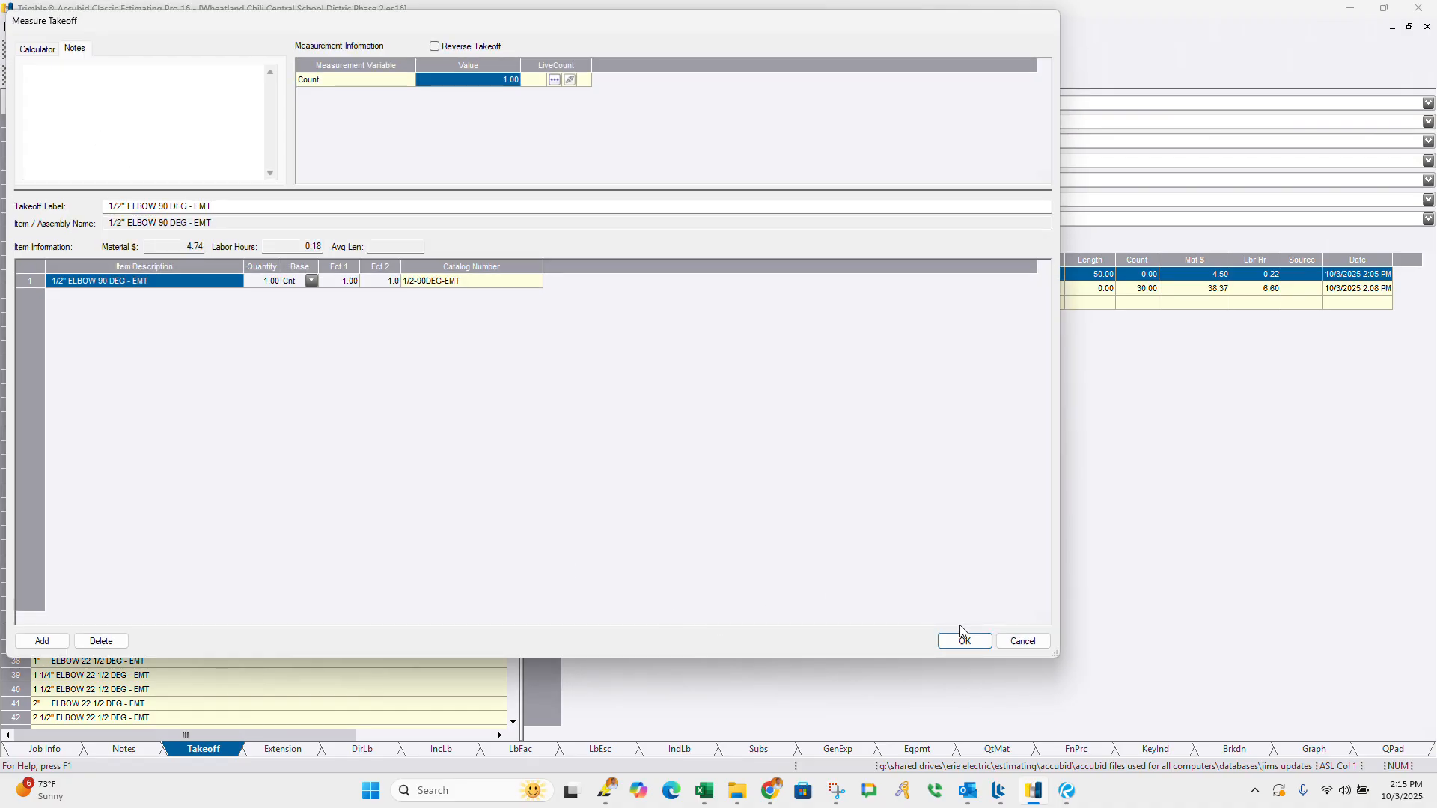
pyautogui.click(1022, 642)
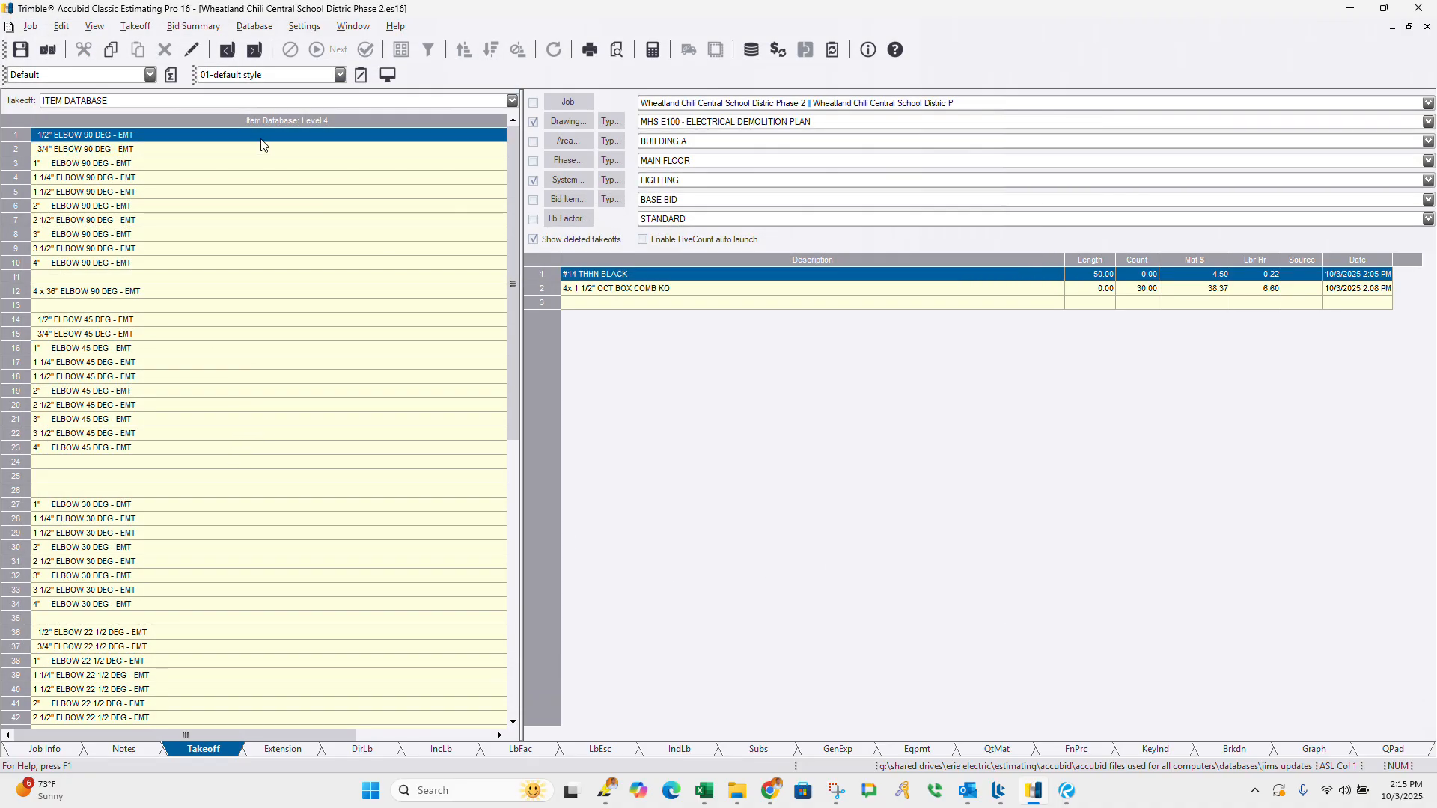
# Step: Examine the takeoff details of the 1/2" EMT ON CONC assembly in the BRANCH CONDUIT AND WIRE category without adding it
pyautogui.click(230, 104)
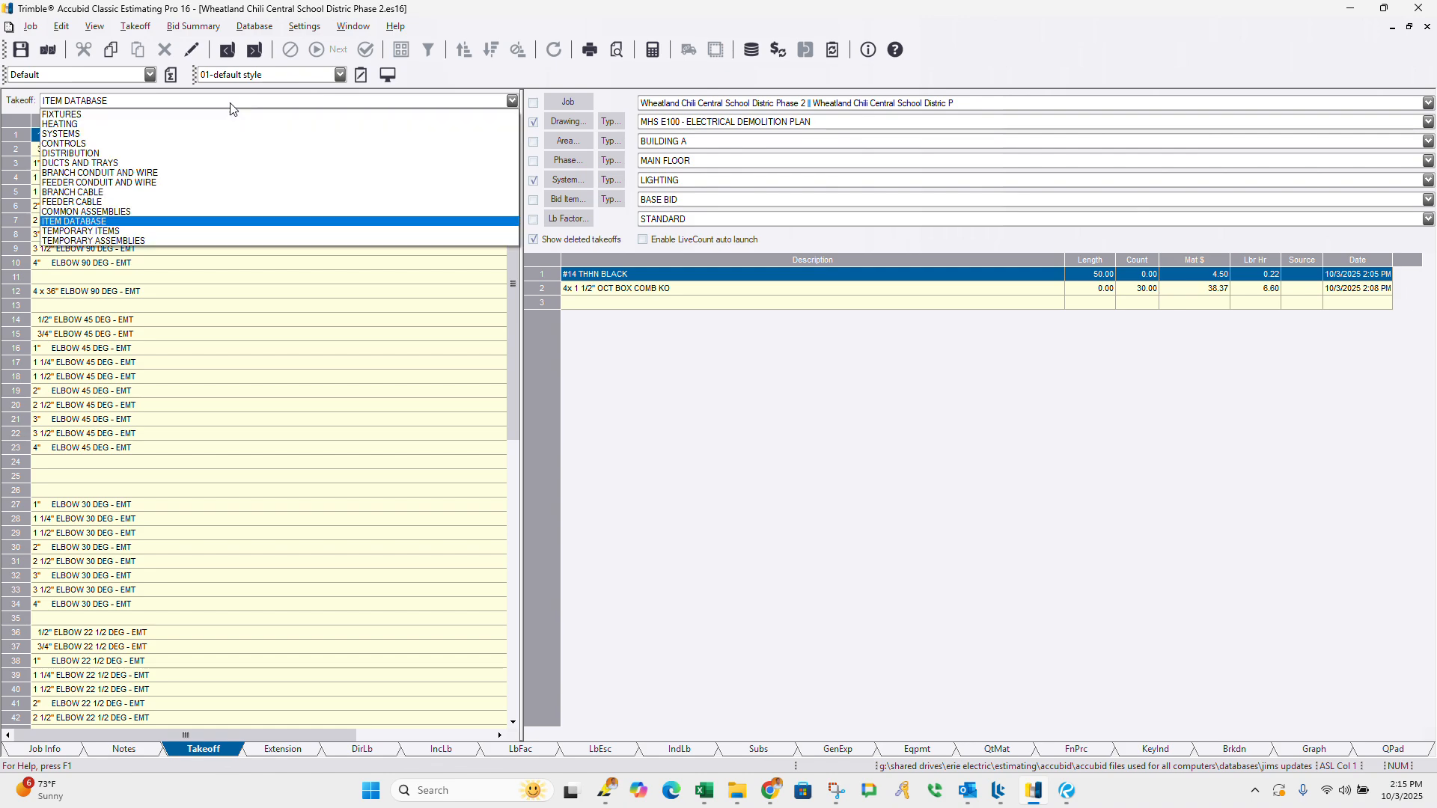
pyautogui.click(100, 173)
pyautogui.click(92, 138)
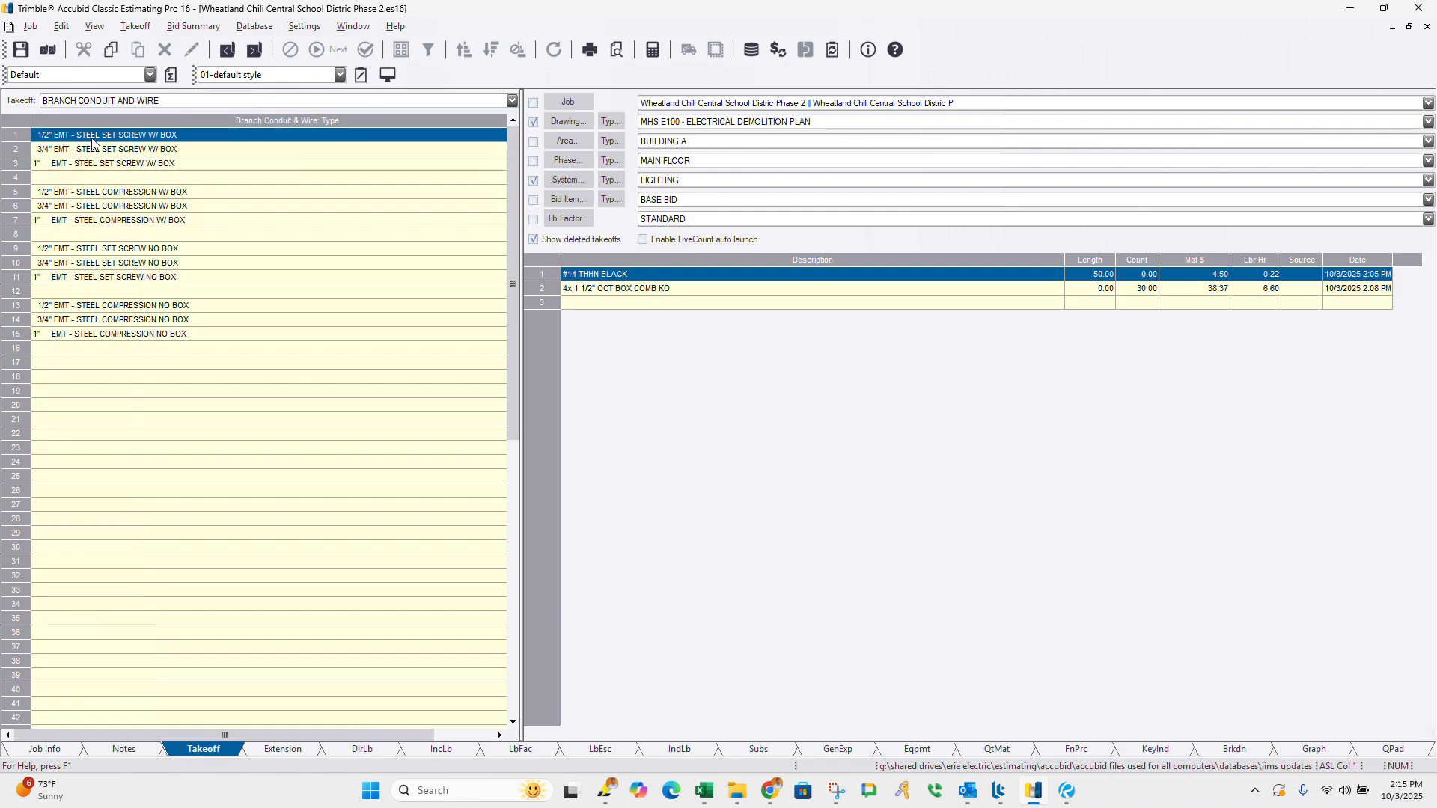
pyautogui.click(91, 142)
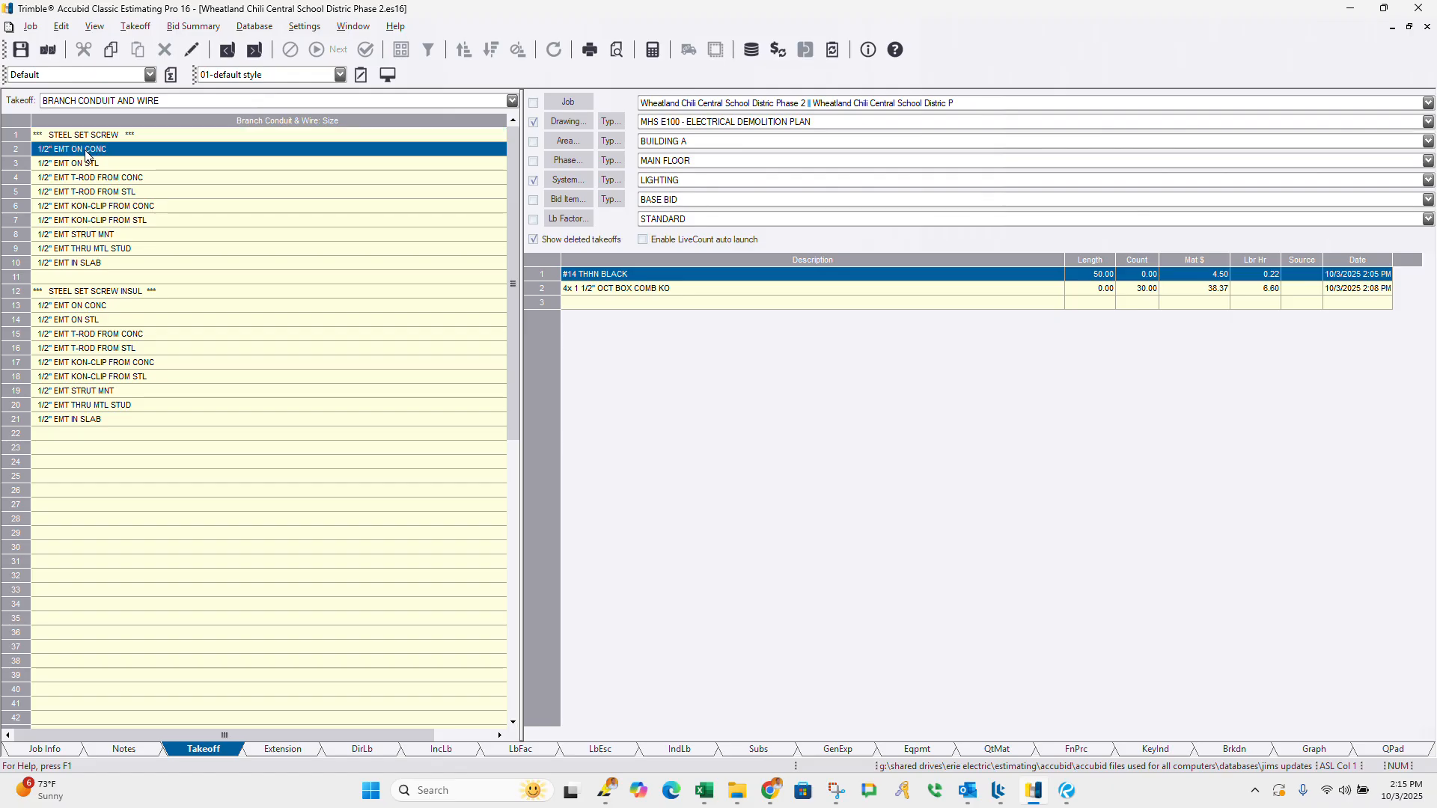
pyautogui.doubleClick(86, 154)
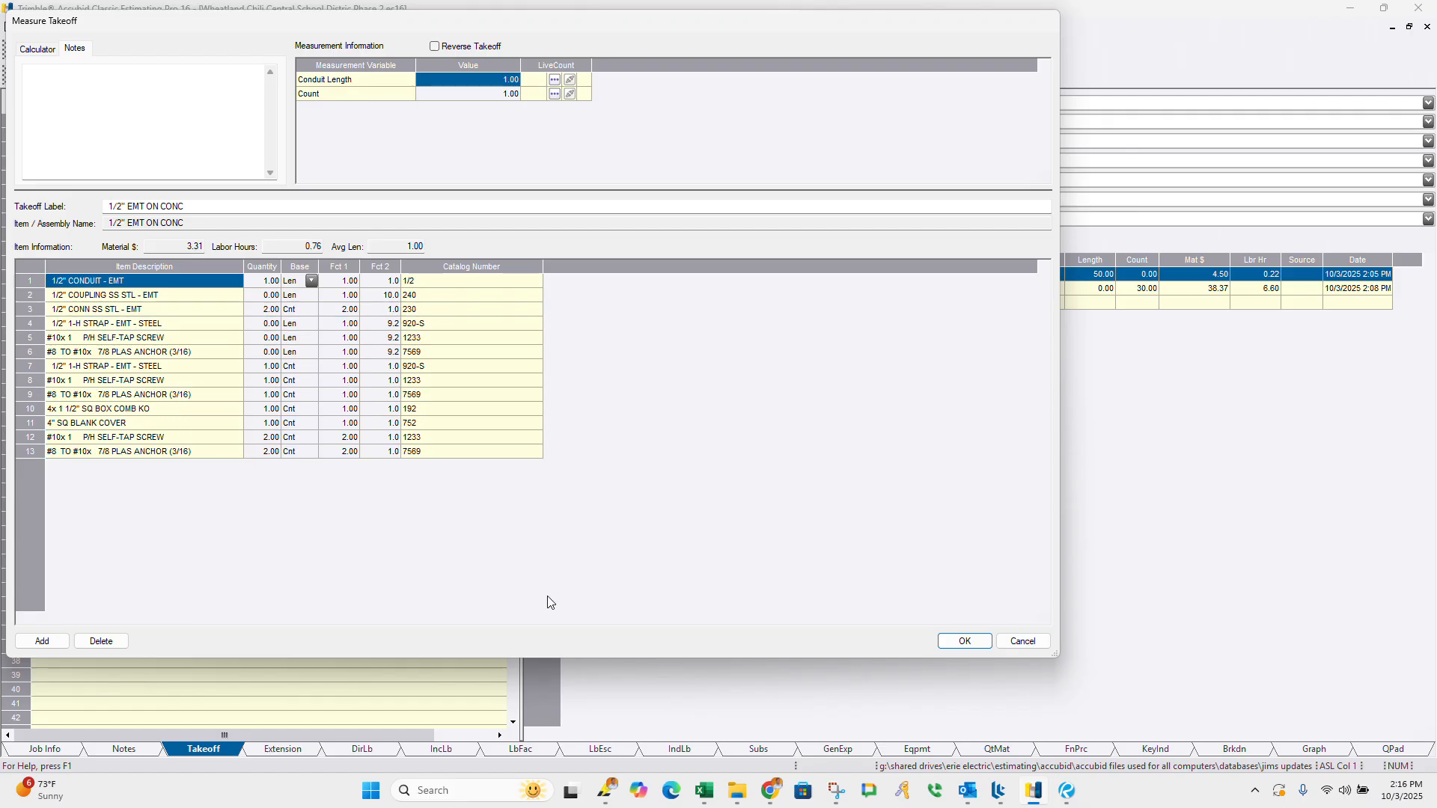
pyautogui.click(1023, 641)
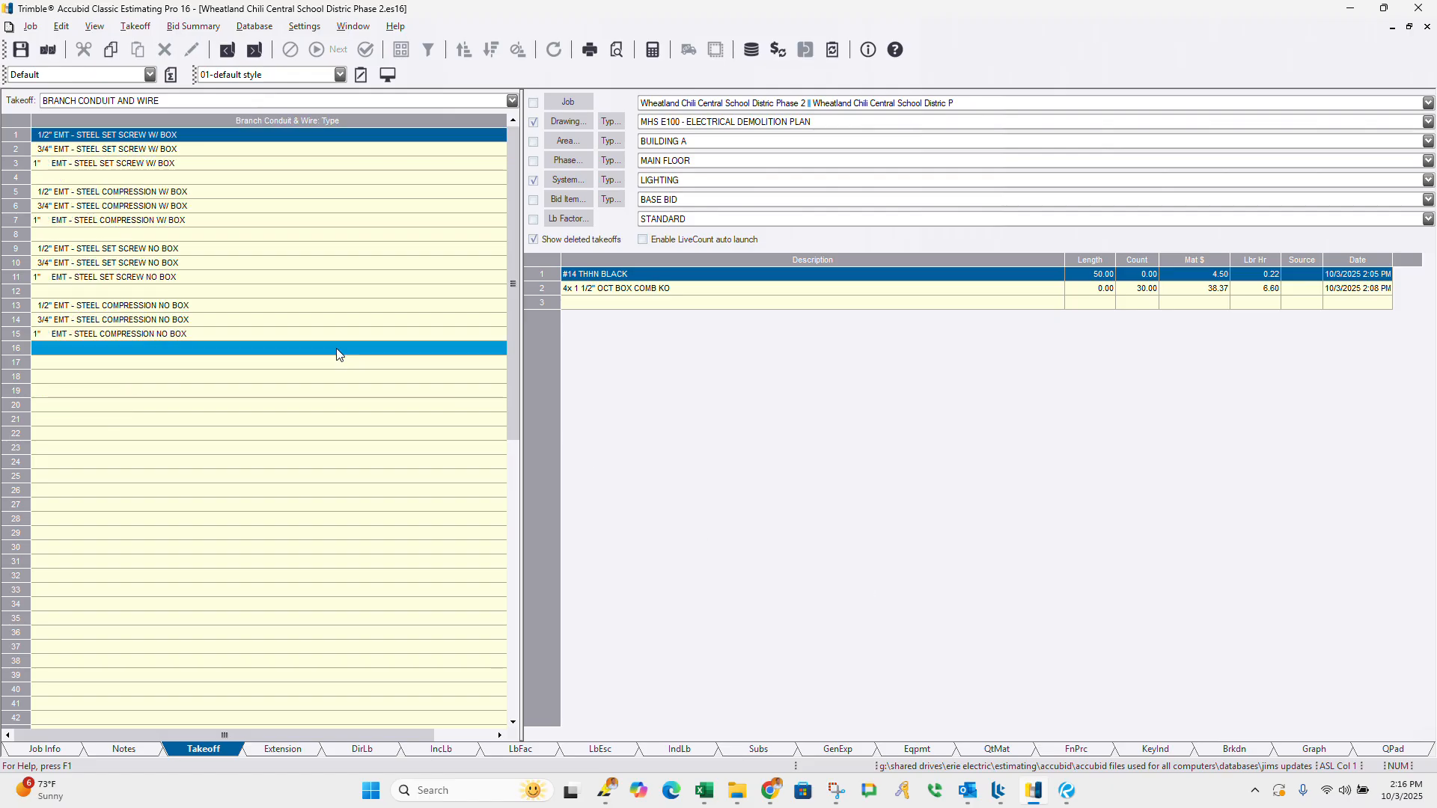
# Step: Back out to the main BRANCH CONDUIT AND WIRE categories and look at the DISTRIBUTION takeoff category
pyautogui.rightClick(336, 349)
pyautogui.rightClick(320, 323)
pyautogui.rightClick(312, 301)
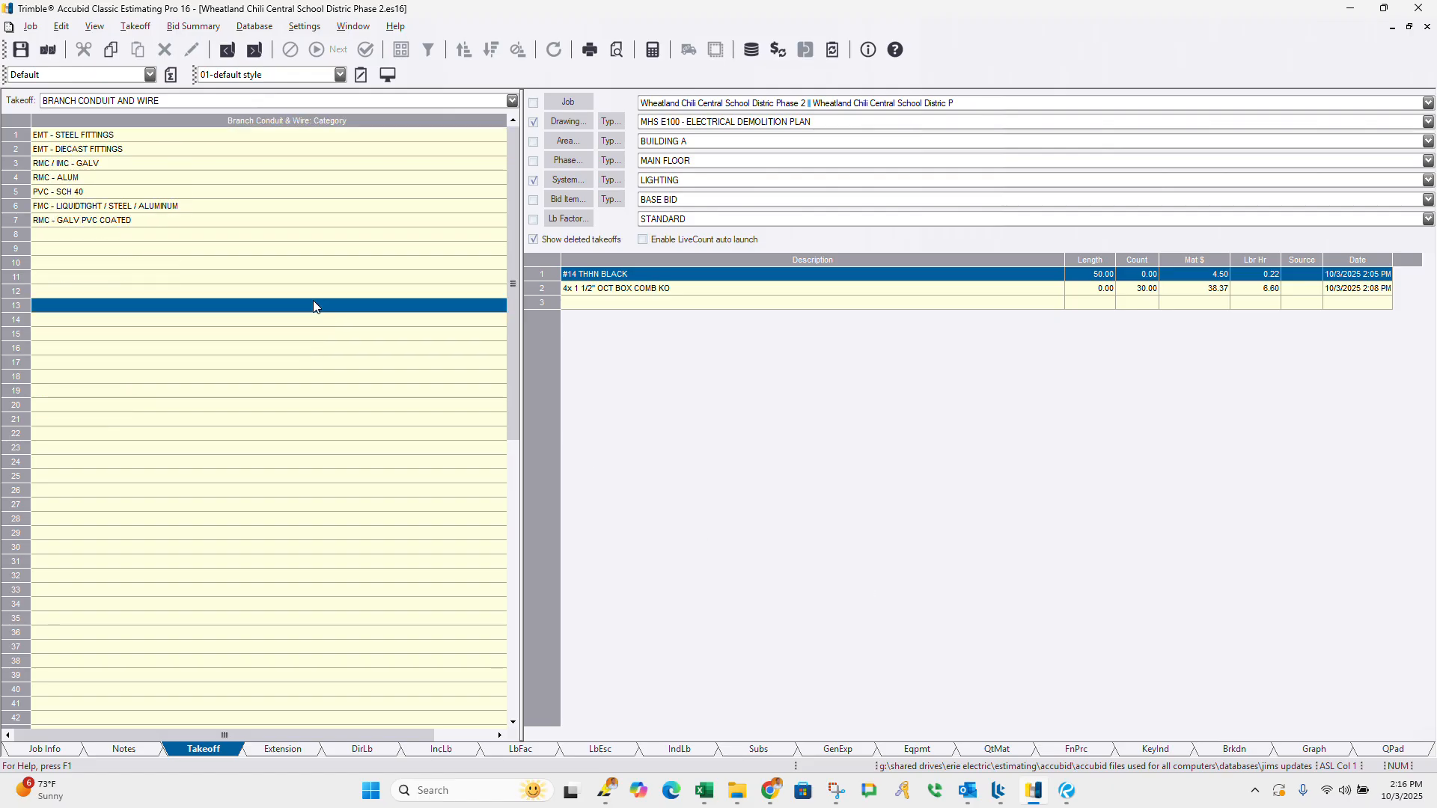
pyautogui.click(269, 102)
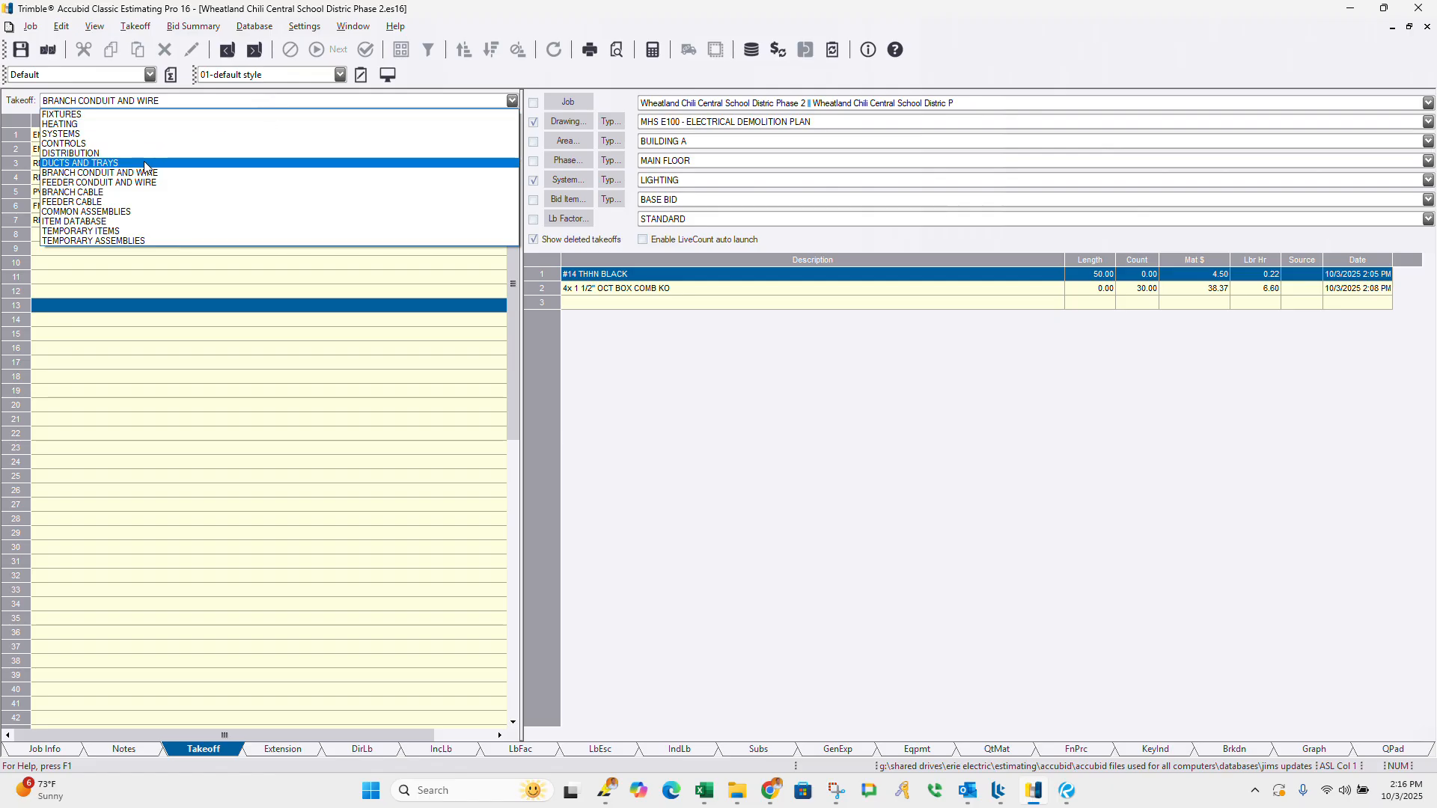
pyautogui.click(130, 154)
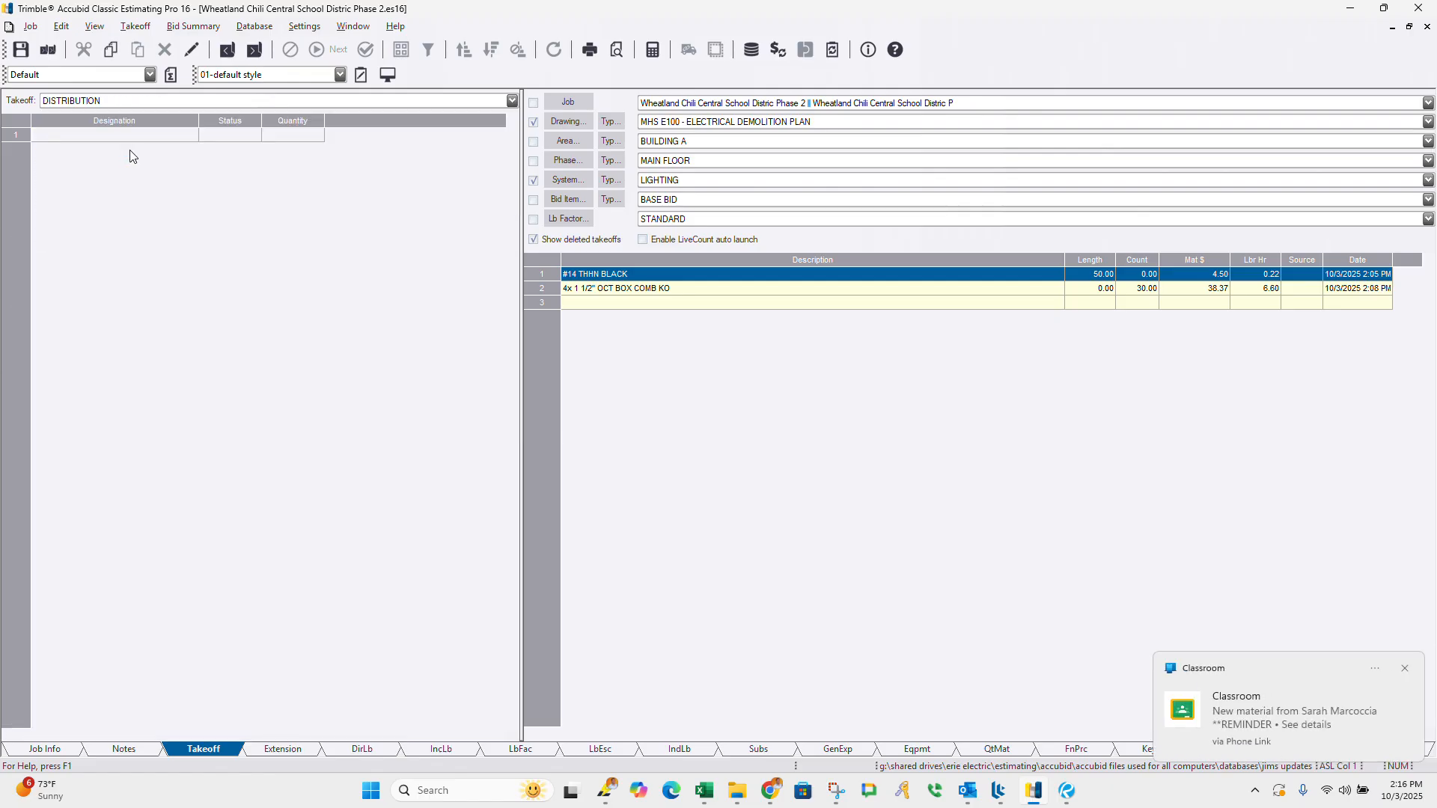
pyautogui.rightClick(195, 169)
# Step: Open the 3/4" EMT ON CONC 2 #12 takeoff from COMMON ASSEMBLIES, EMT (Branch), EMT STL SS ON CONCRETE - THHN
pyautogui.click(195, 103)
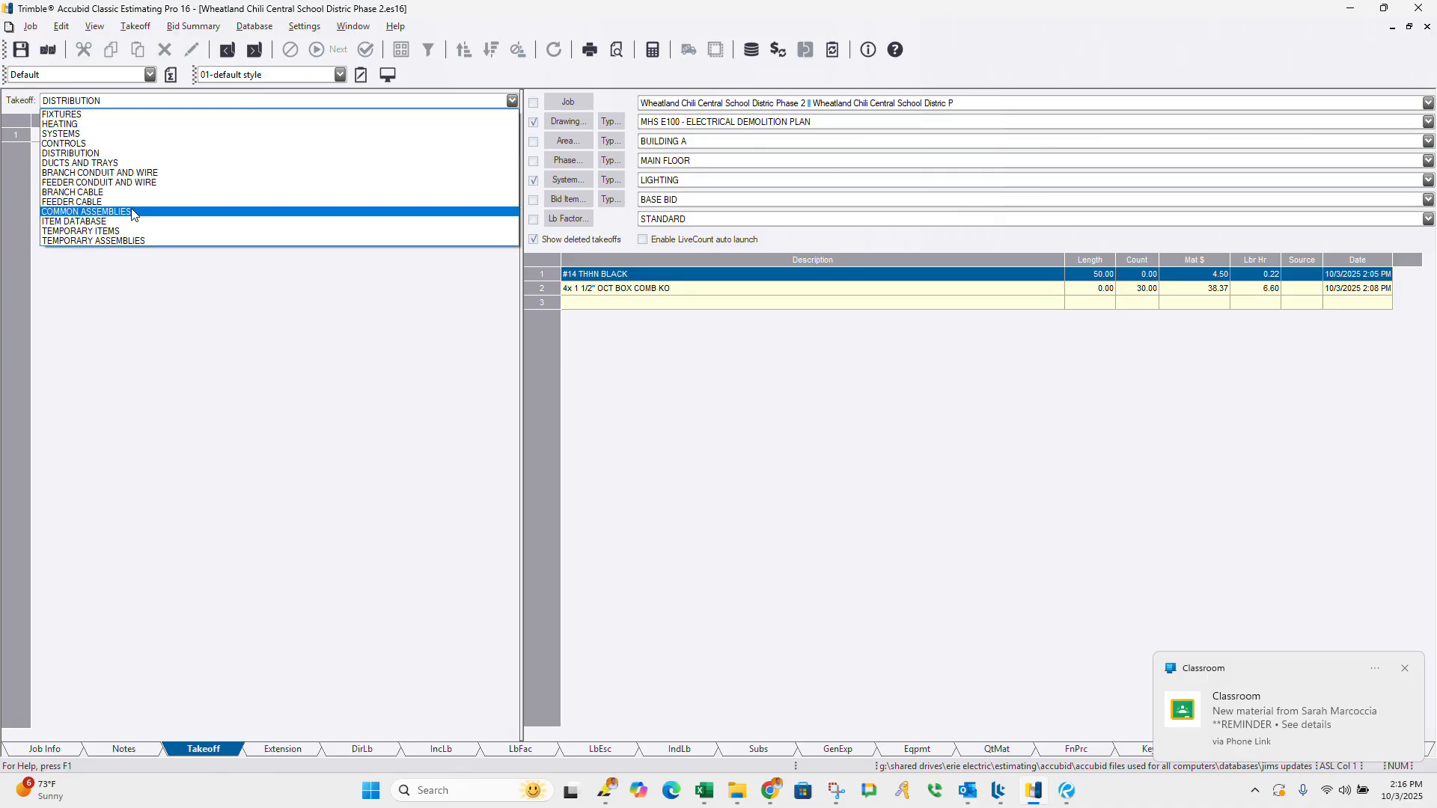
pyautogui.click(85, 211)
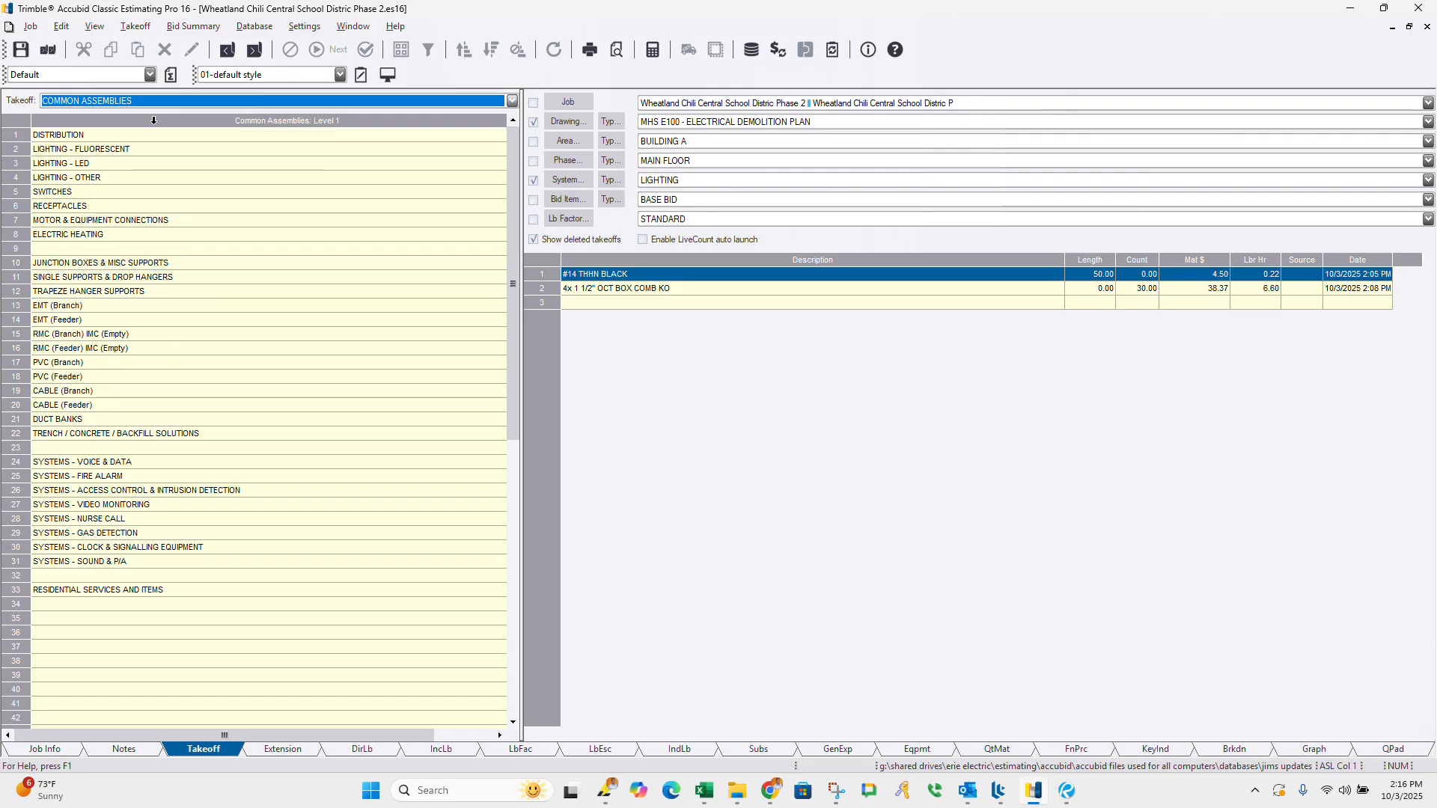
pyautogui.click(104, 101)
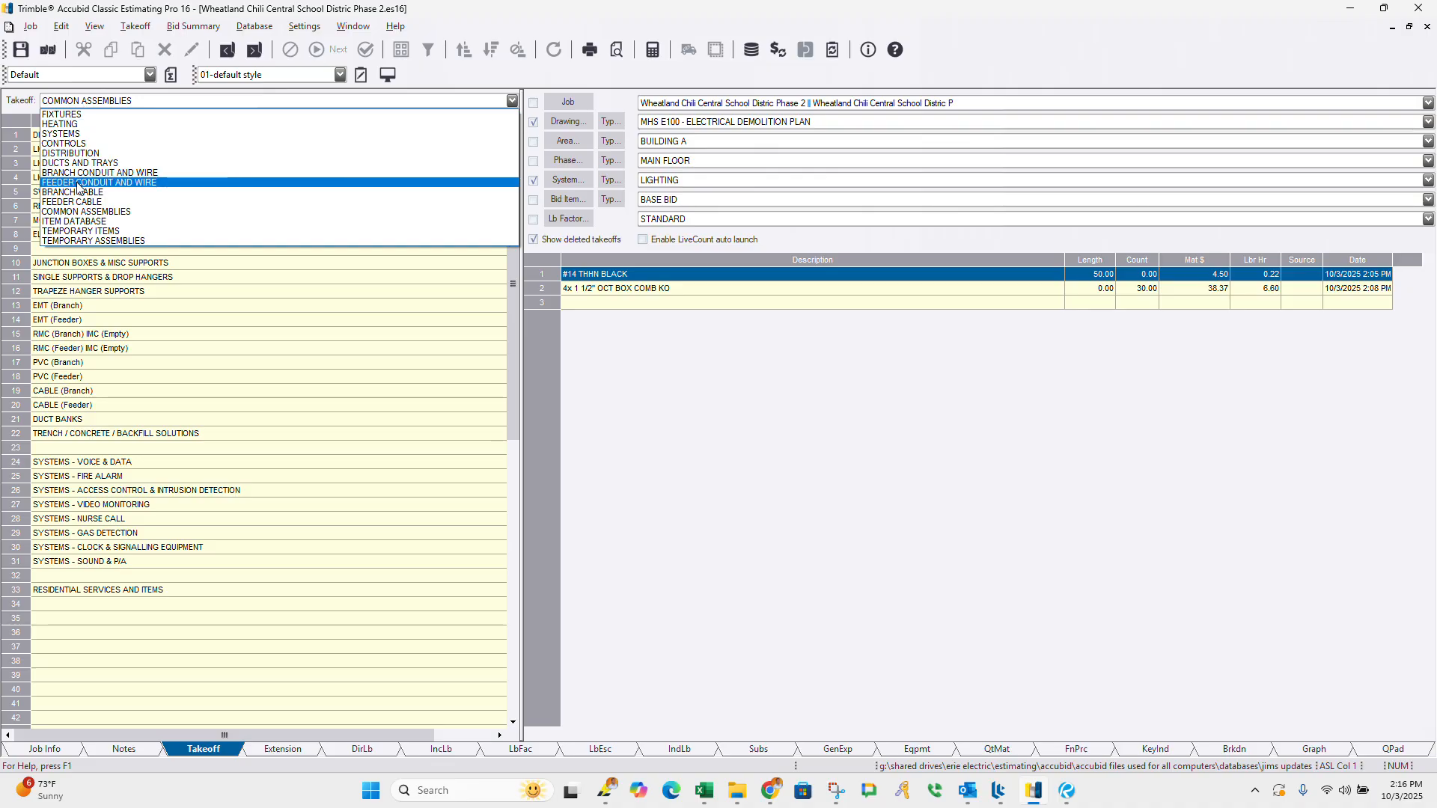
pyautogui.click(84, 212)
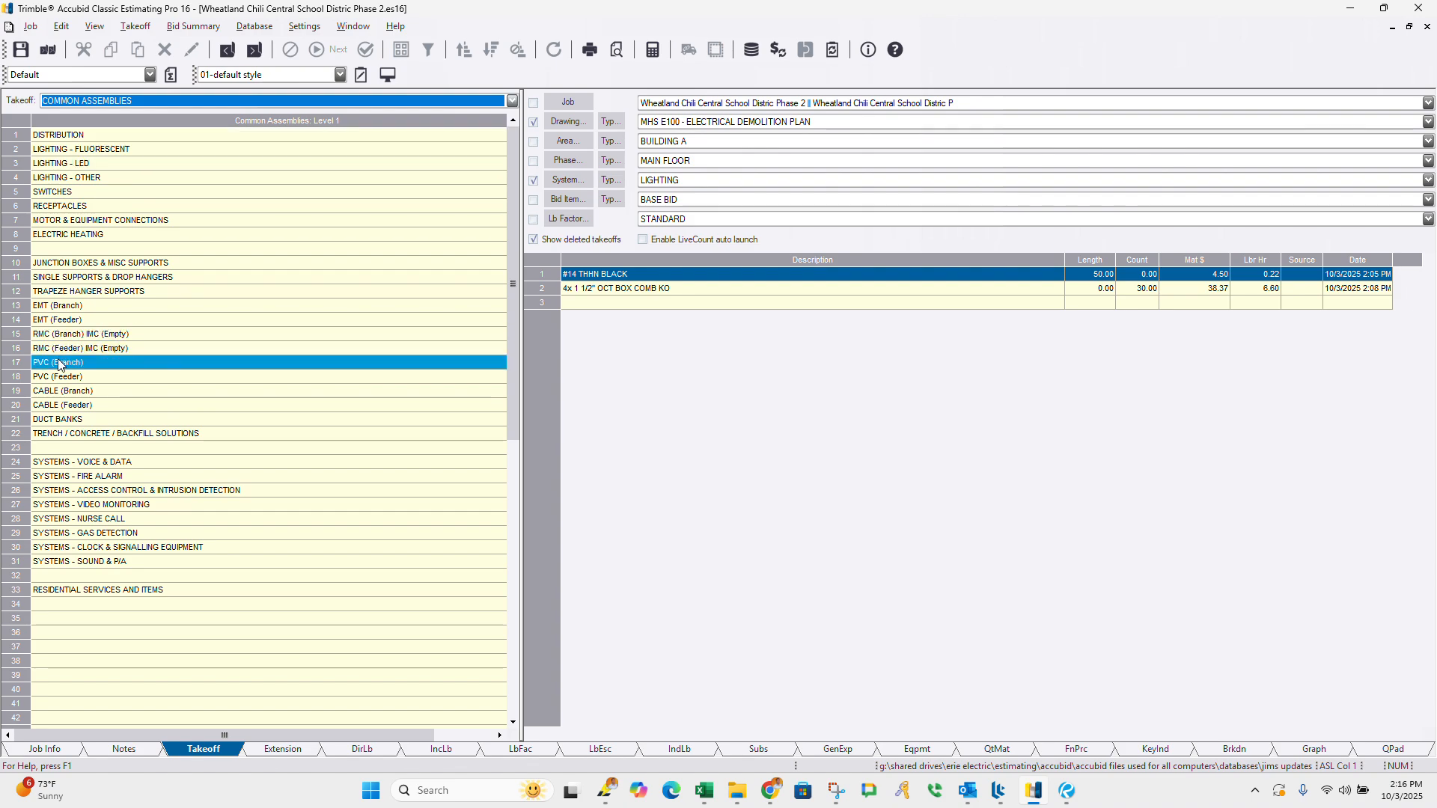
pyautogui.click(54, 309)
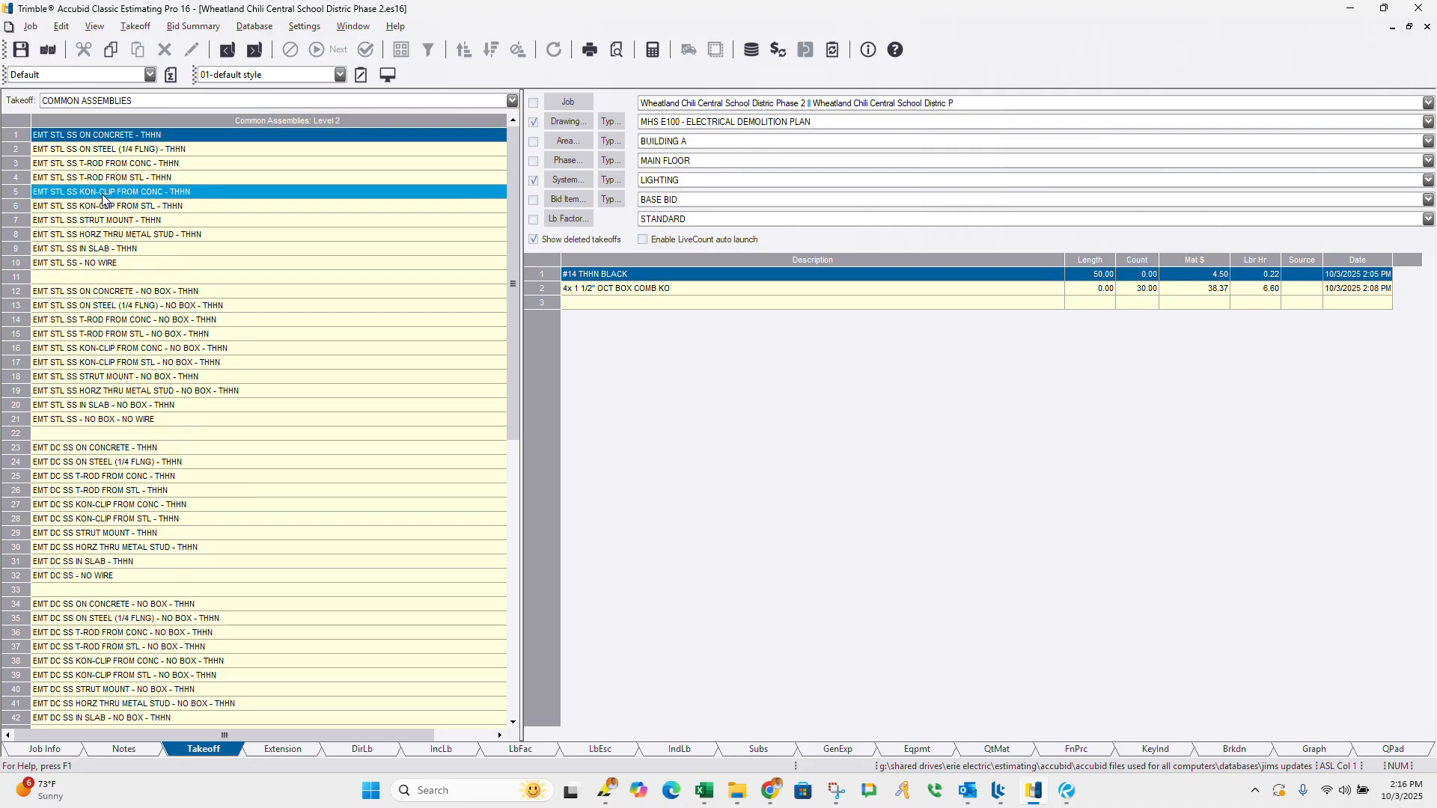
pyautogui.click(115, 139)
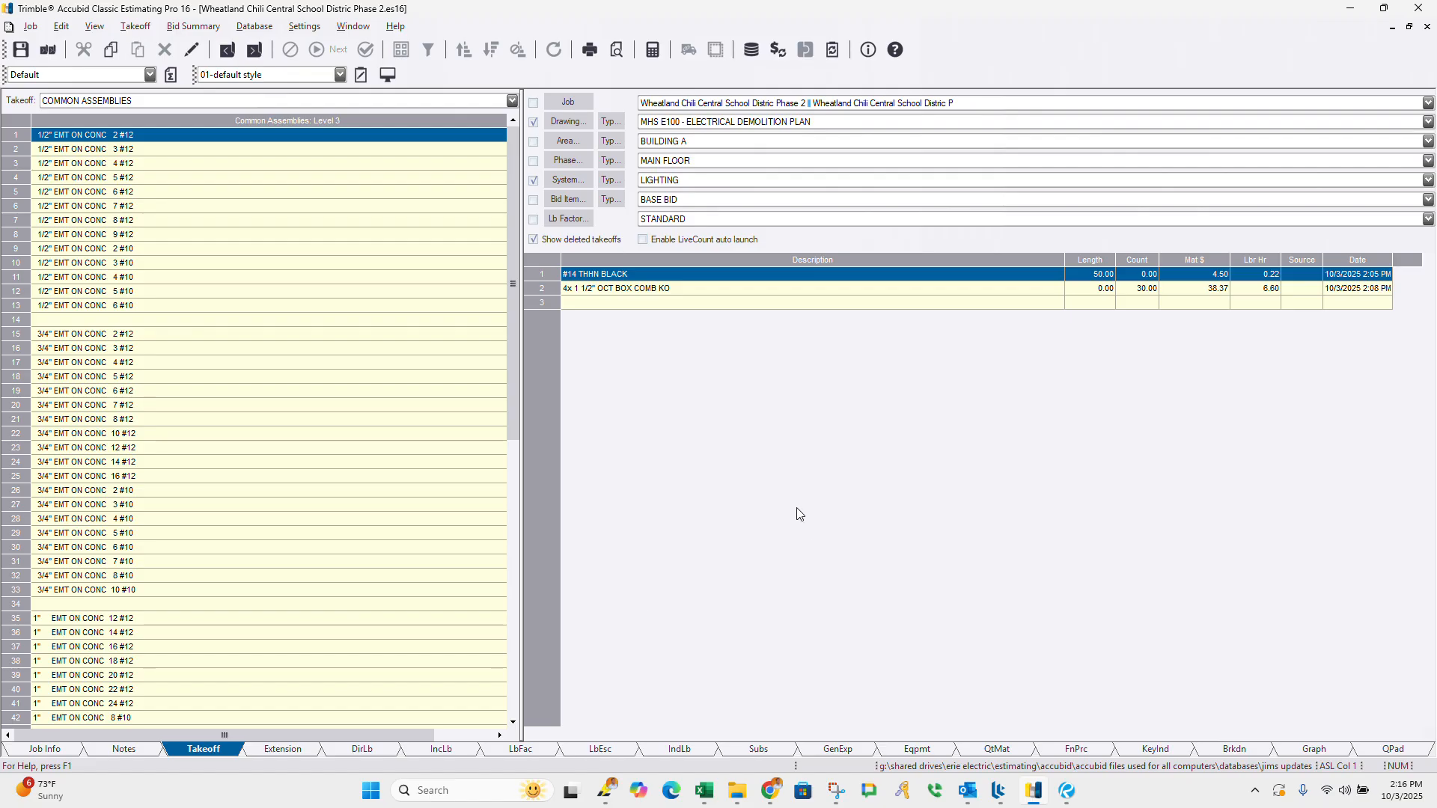
pyautogui.doubleClick(106, 334)
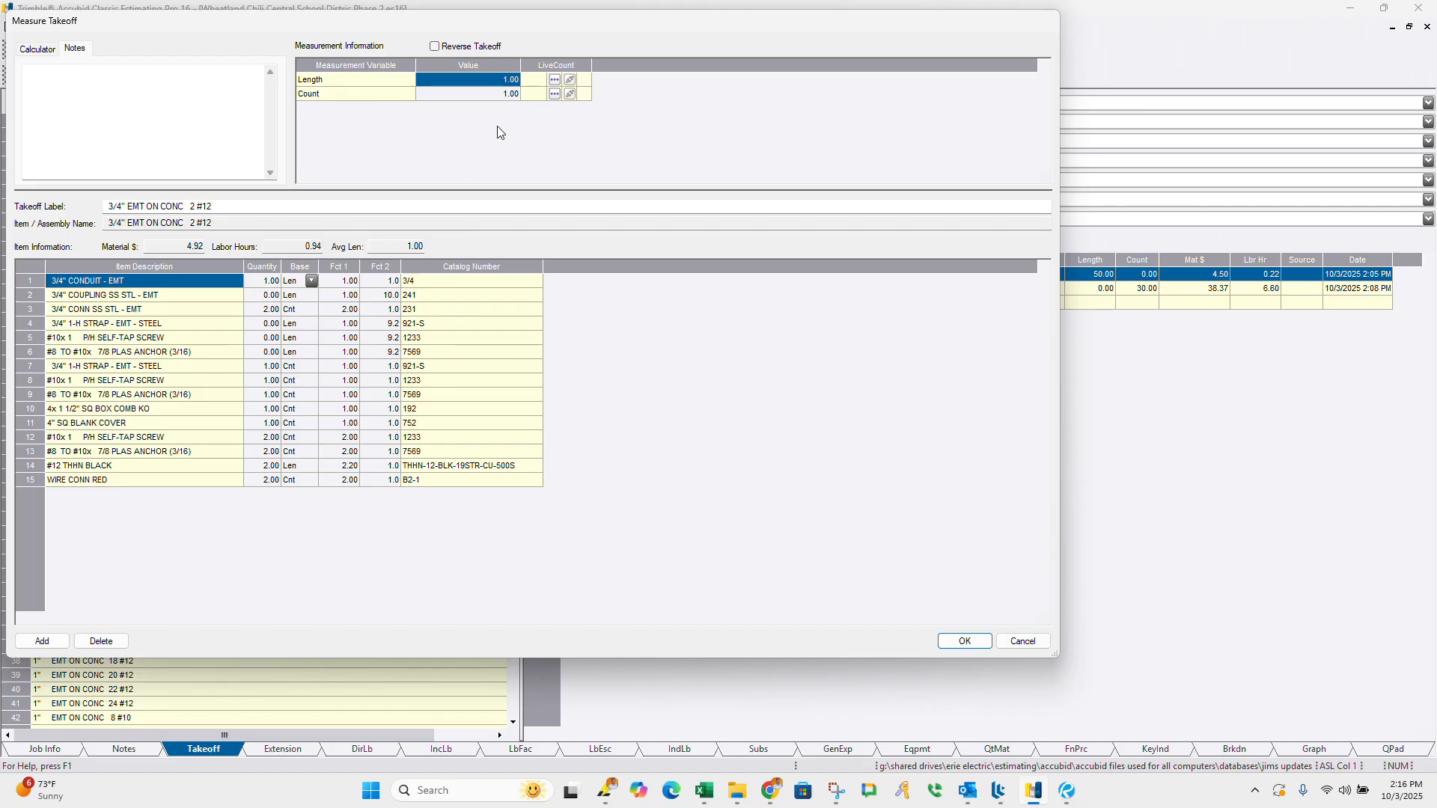
# Step: Try a Length of 10 for the 3/4" EMT assembly, and set its Length to 100
pyautogui.click(471, 79)
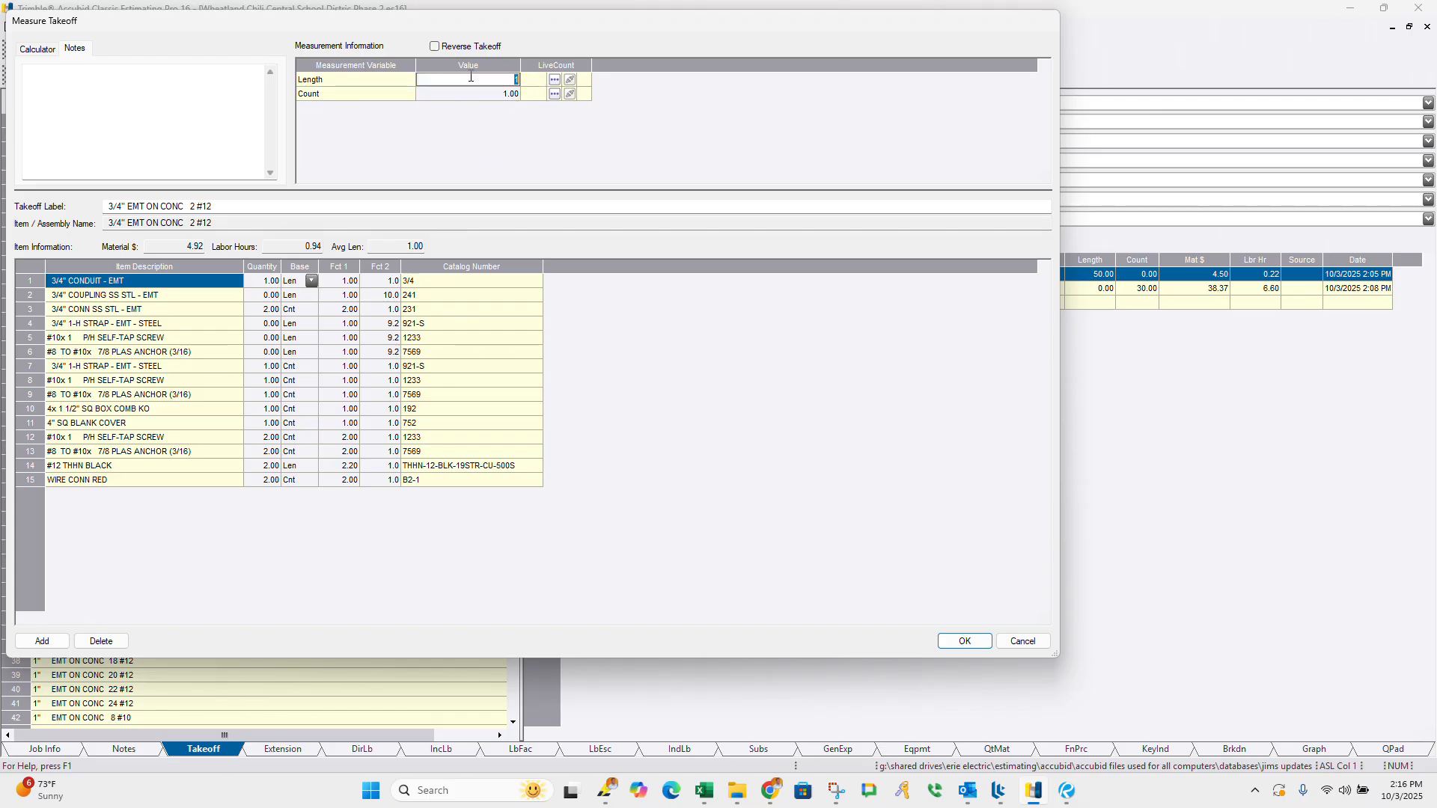
pyautogui.press('Return')
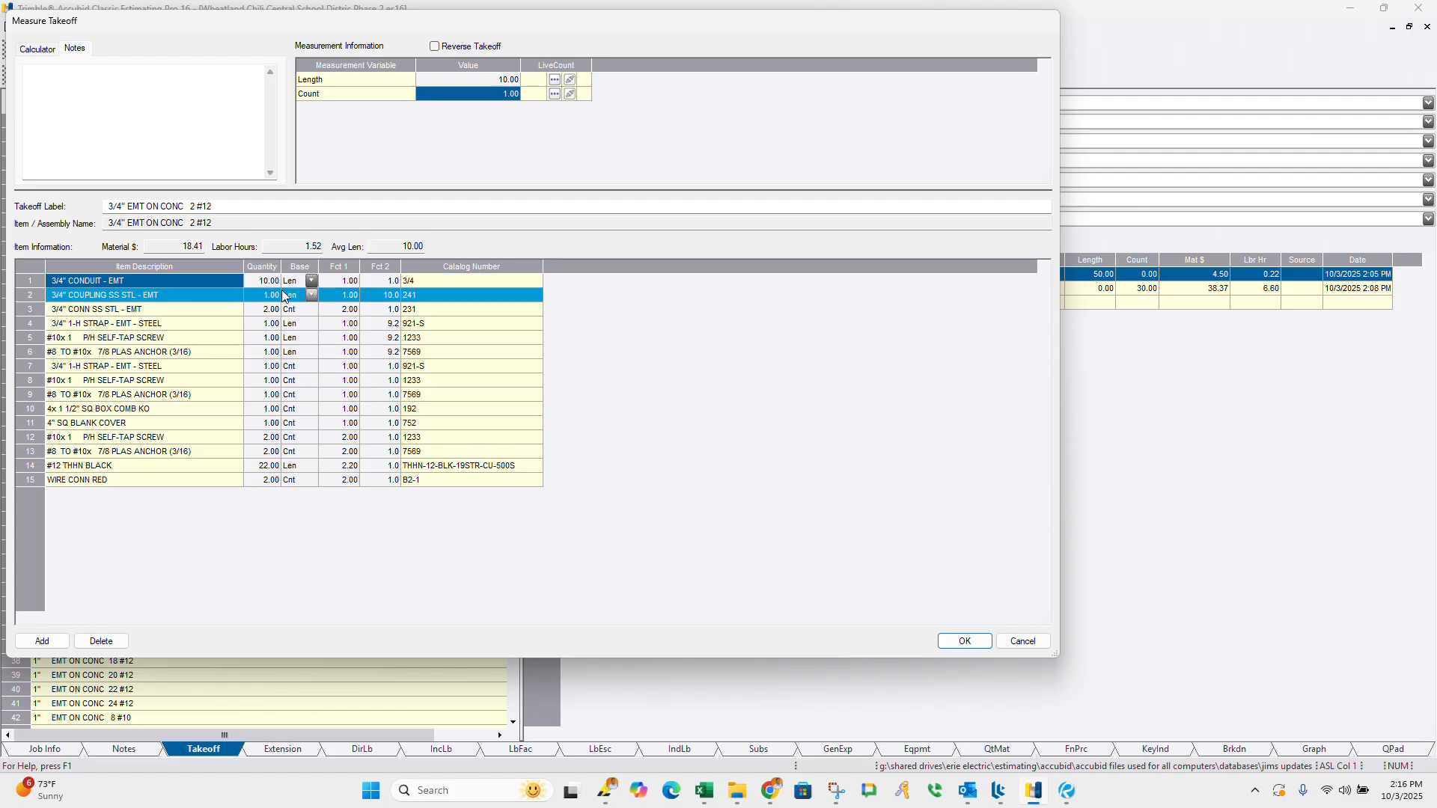
pyautogui.click(483, 85)
pyautogui.press('Return')
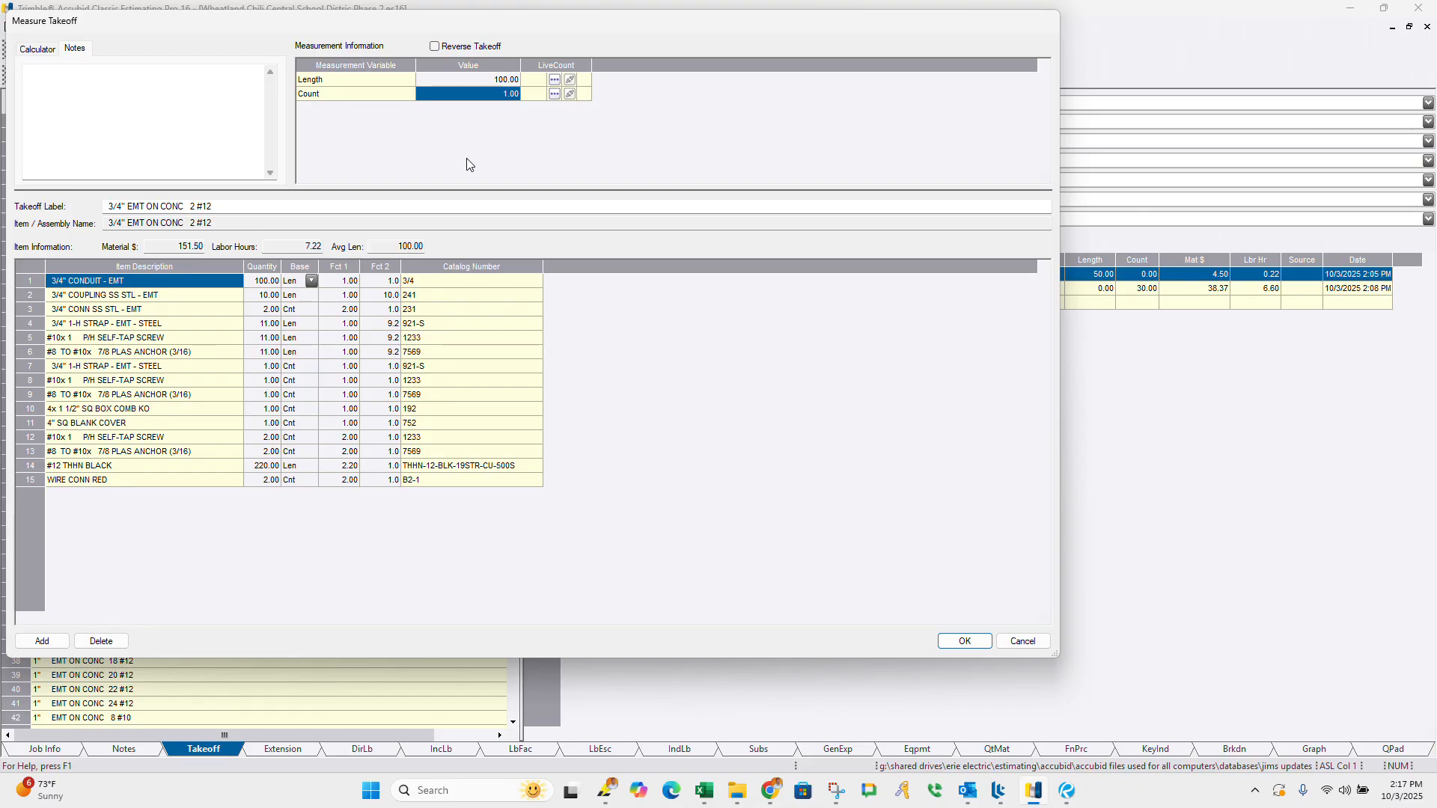
# Step: Set the 3/4" EMT assembly's Count to 10 and add it to the takeoff list
pyautogui.click(487, 94)
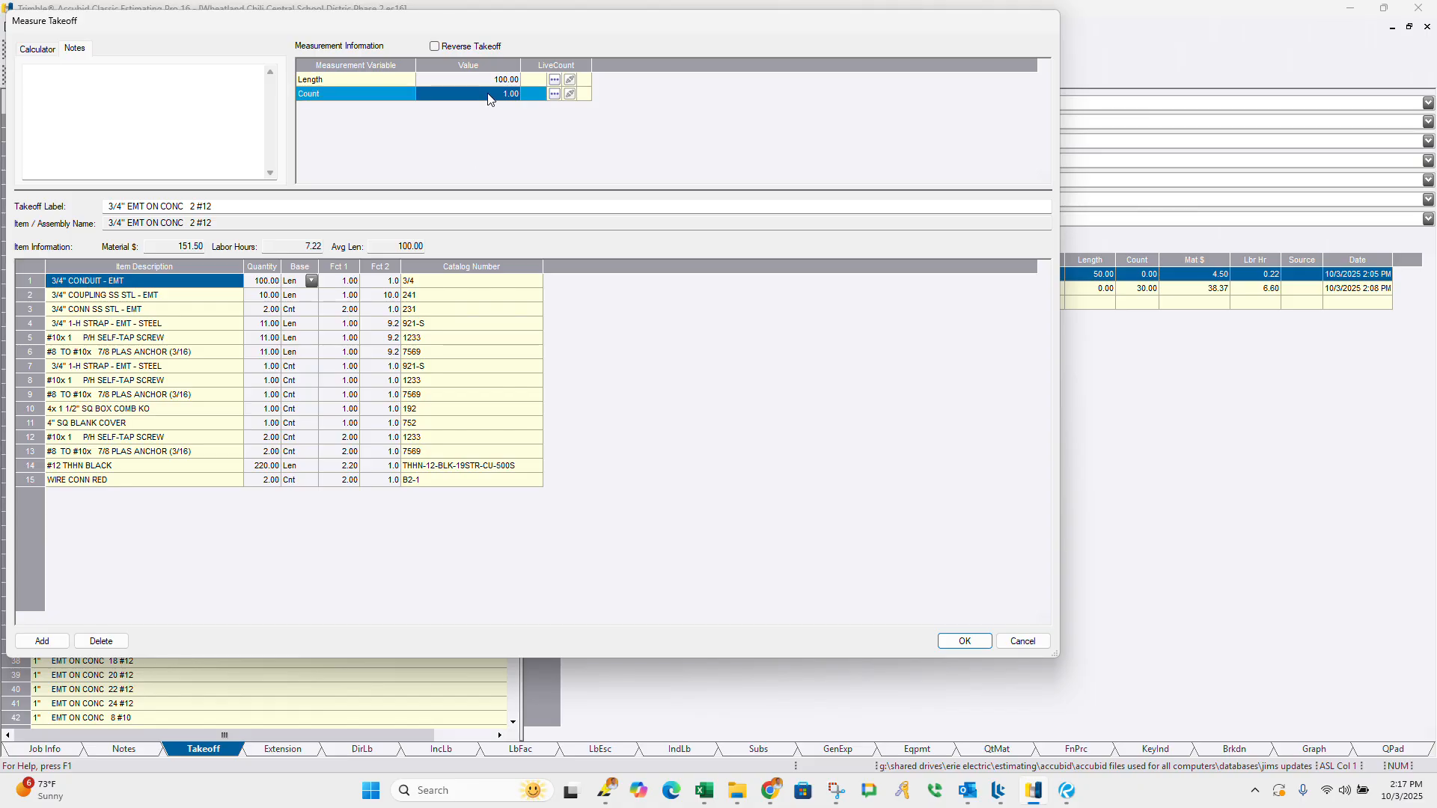
pyautogui.click(488, 94)
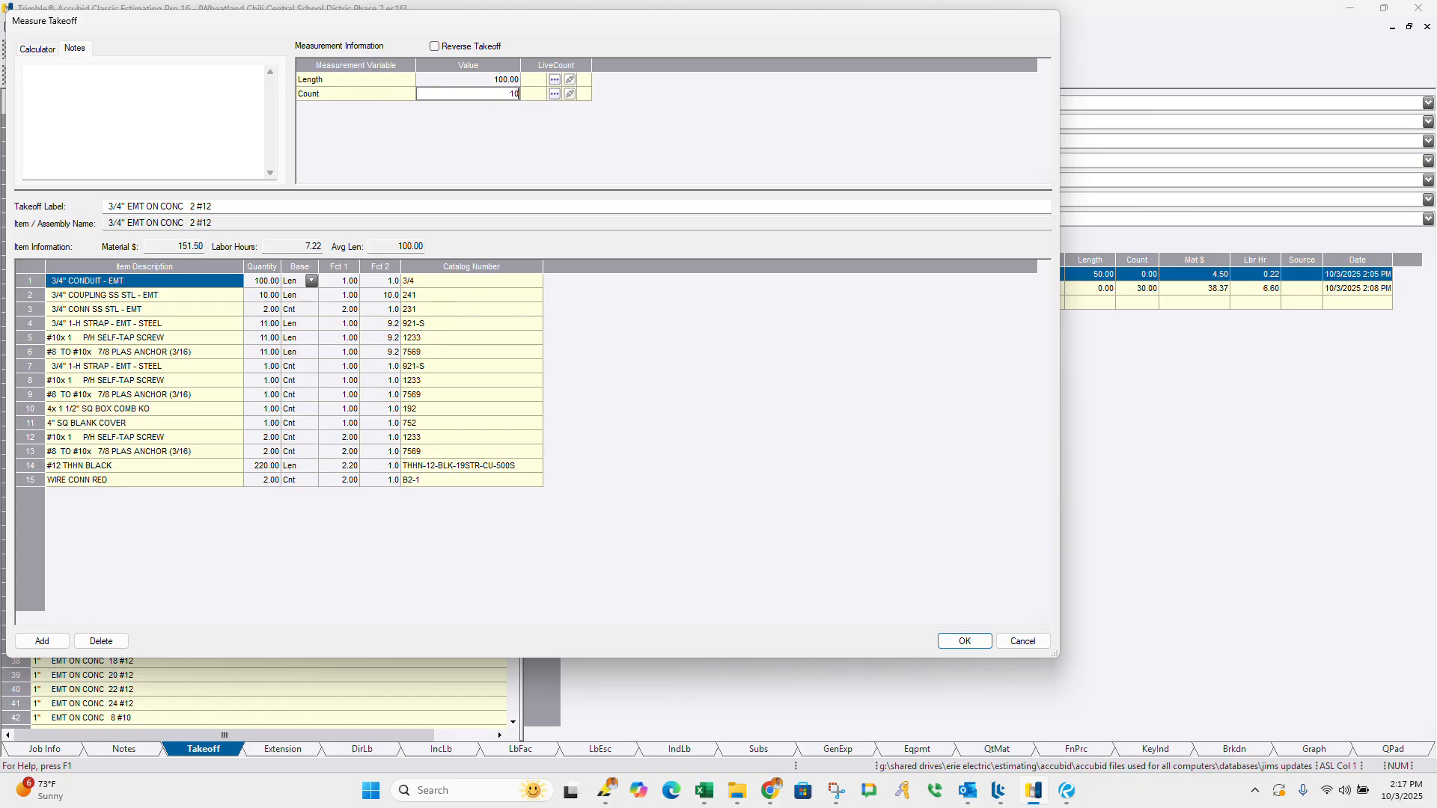
pyautogui.press('Return')
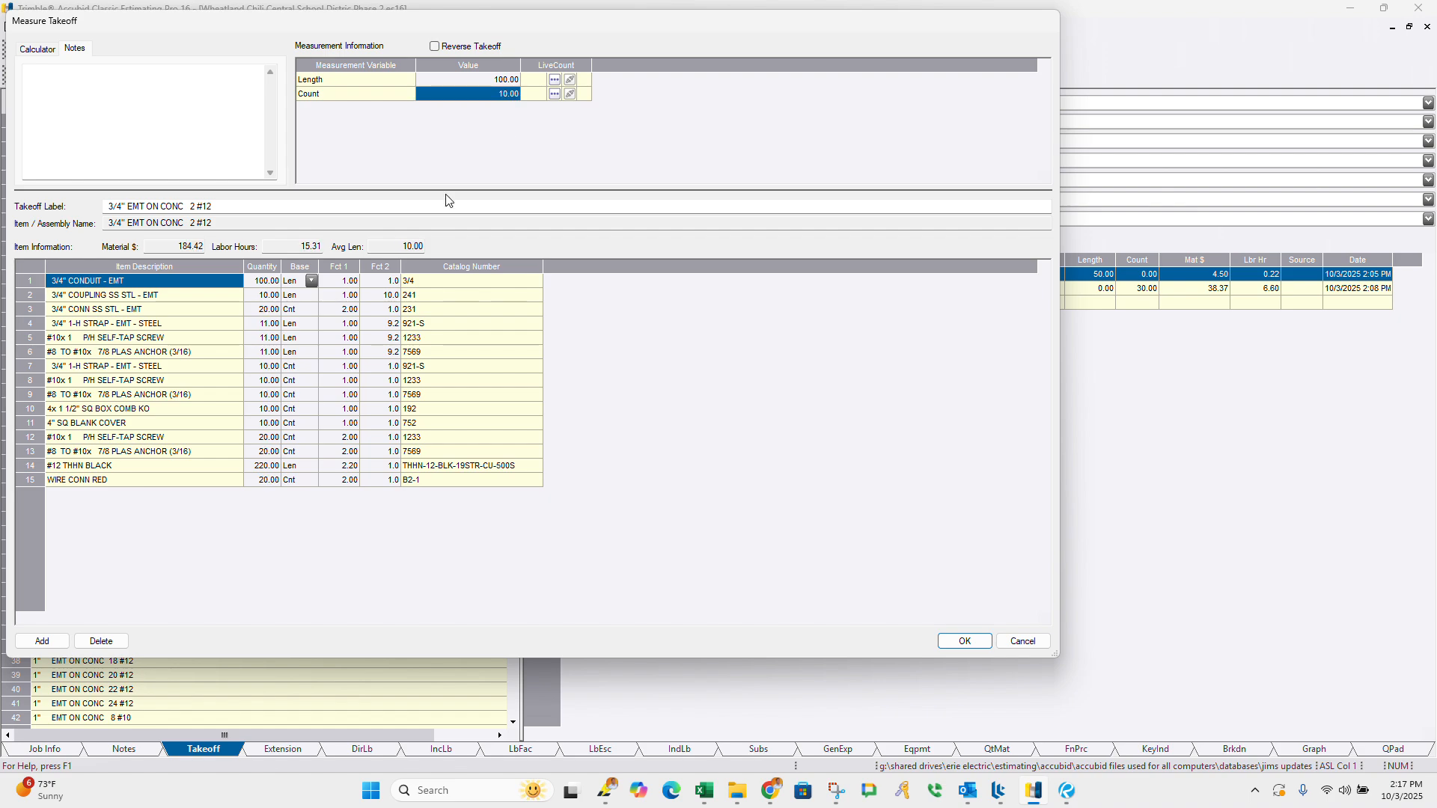
pyautogui.click(963, 642)
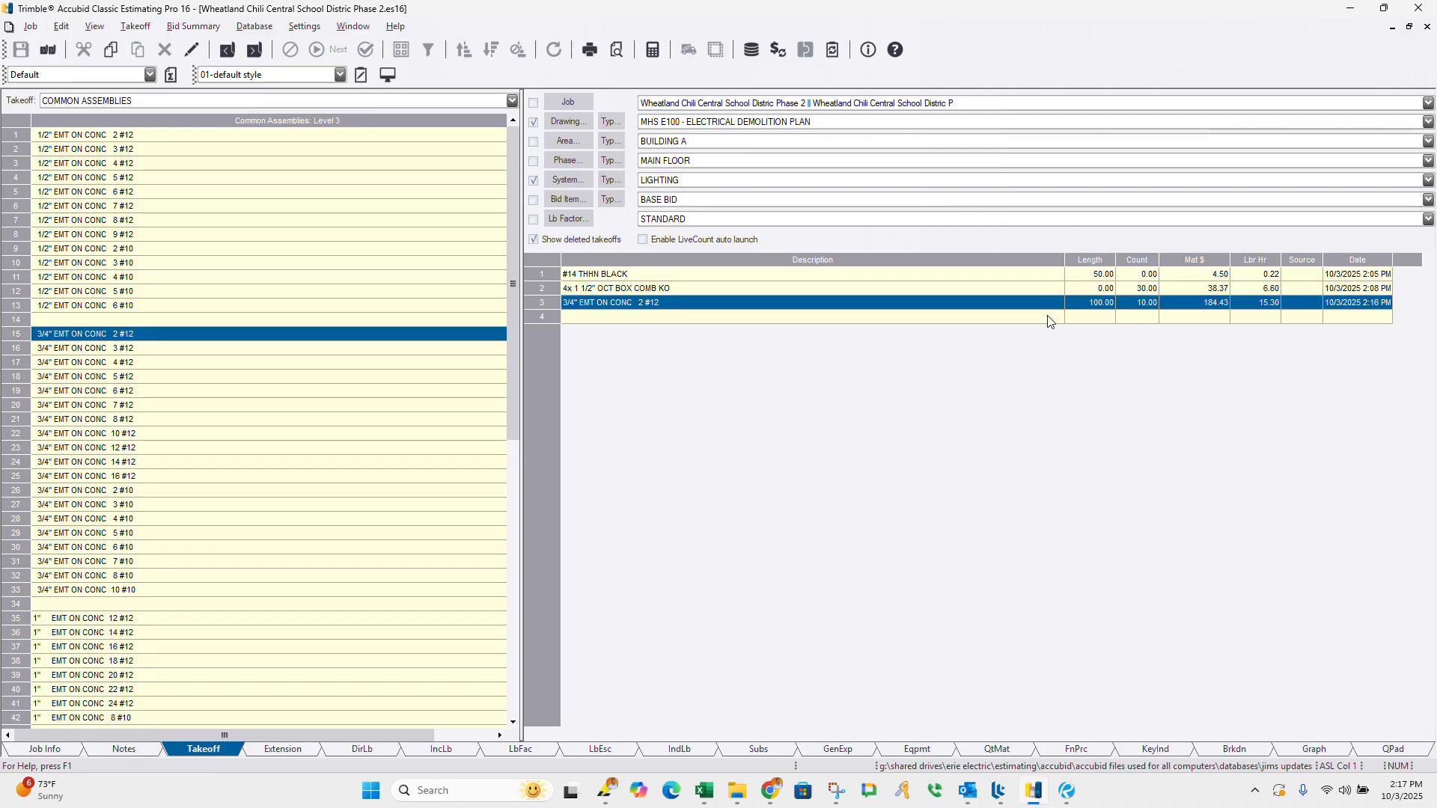
# Step: Return to the main COMMON ASSEMBLIES categories and look over the assembly types under EMT (Branch)
pyautogui.rightClick(422, 179)
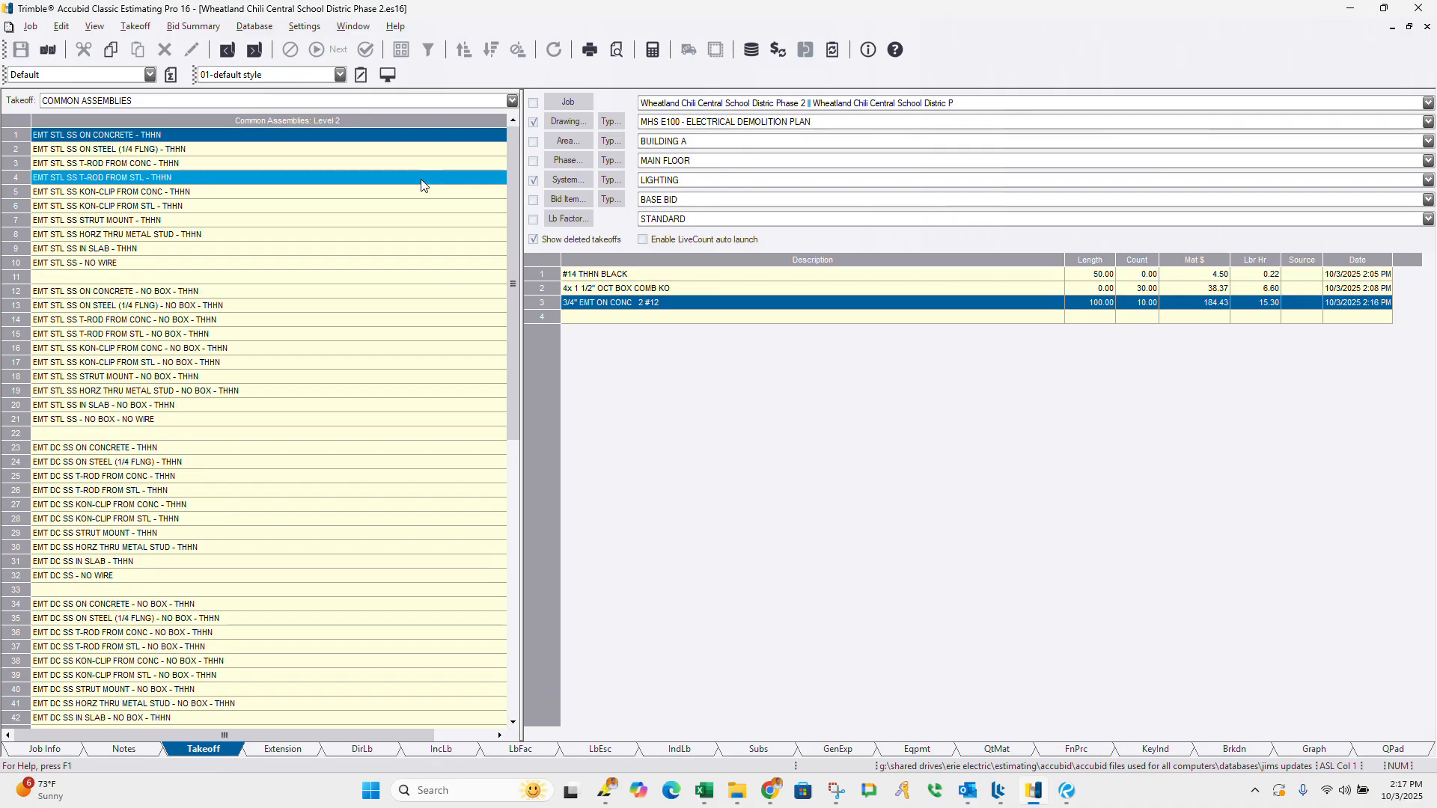
pyautogui.click(137, 564)
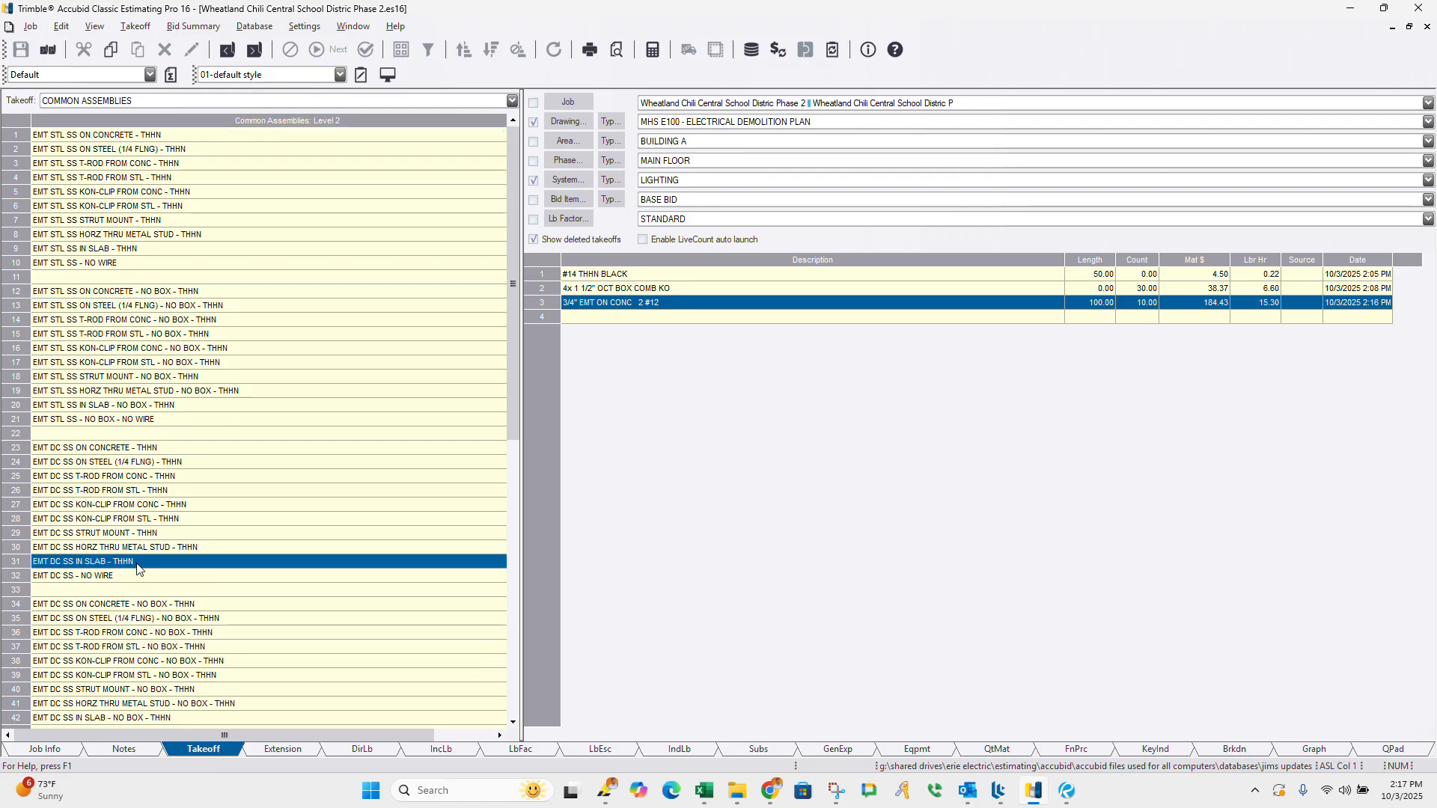
pyautogui.rightClick(137, 569)
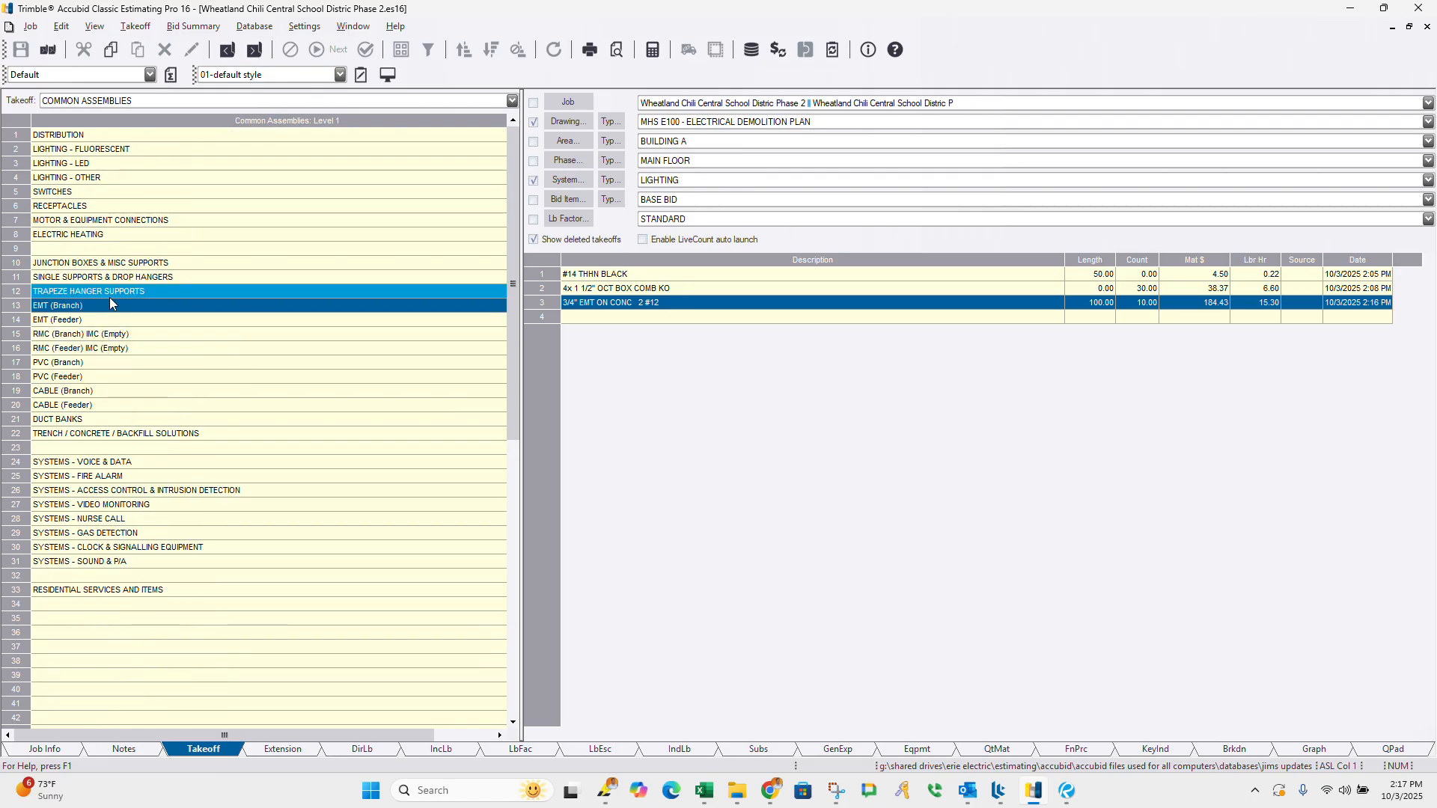
pyautogui.doubleClick(94, 307)
pyautogui.click(177, 280)
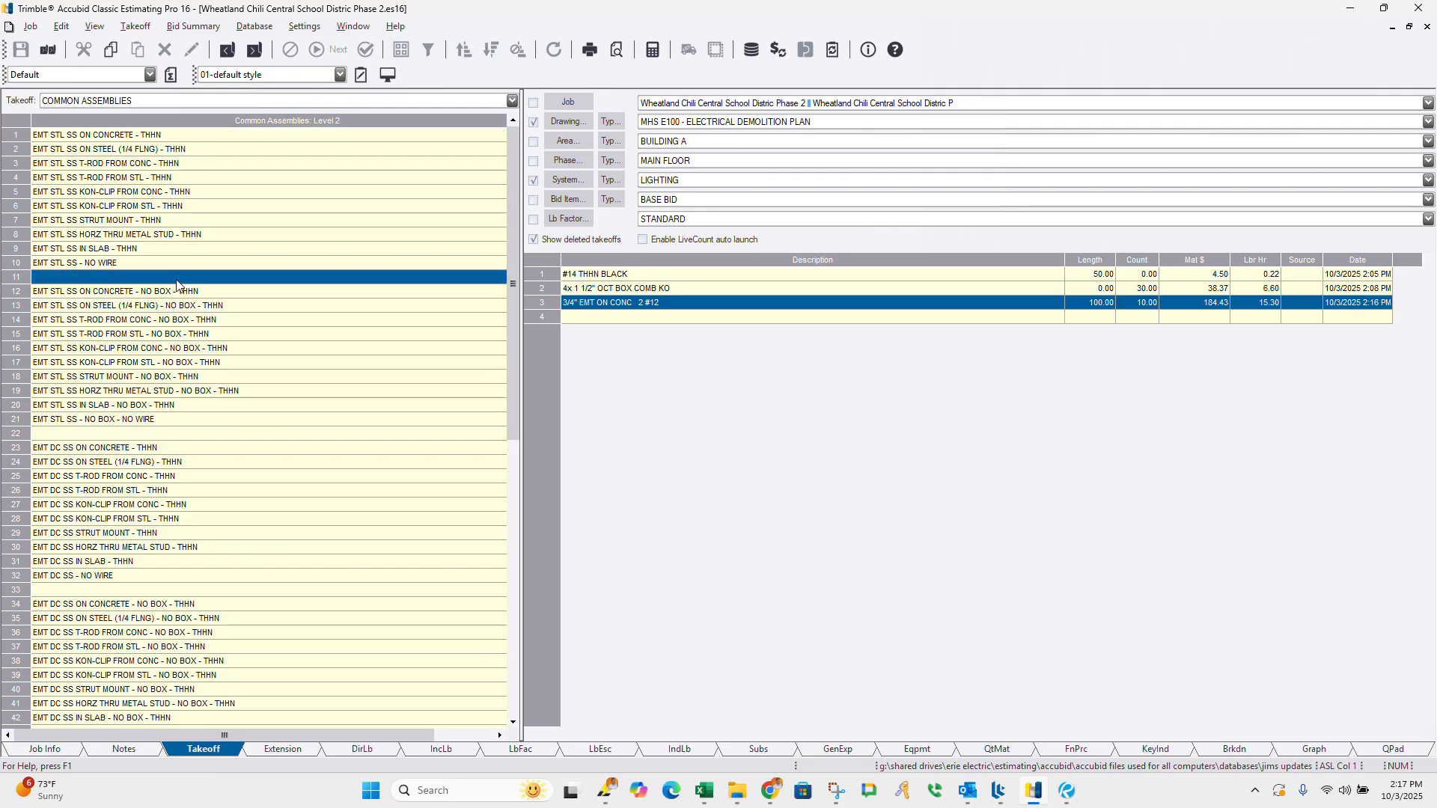
pyautogui.rightClick(177, 284)
pyautogui.doubleClick(72, 308)
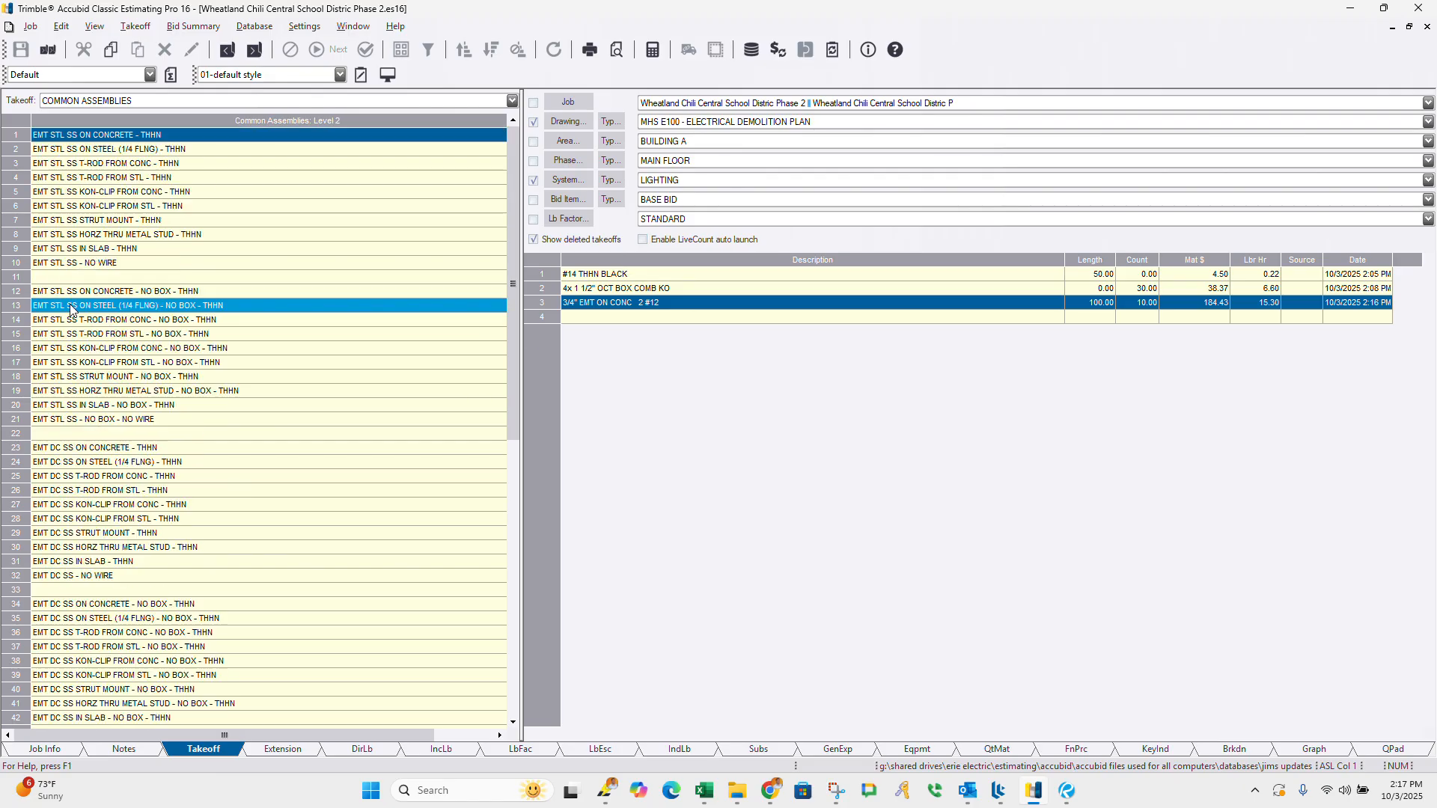
# Step: Examine the 1/2" EMT ON CONC 5 #10 assembly under EMT STL SS ON CONCRETE - NO BOX - THHN without adding it
pyautogui.doubleClick(88, 292)
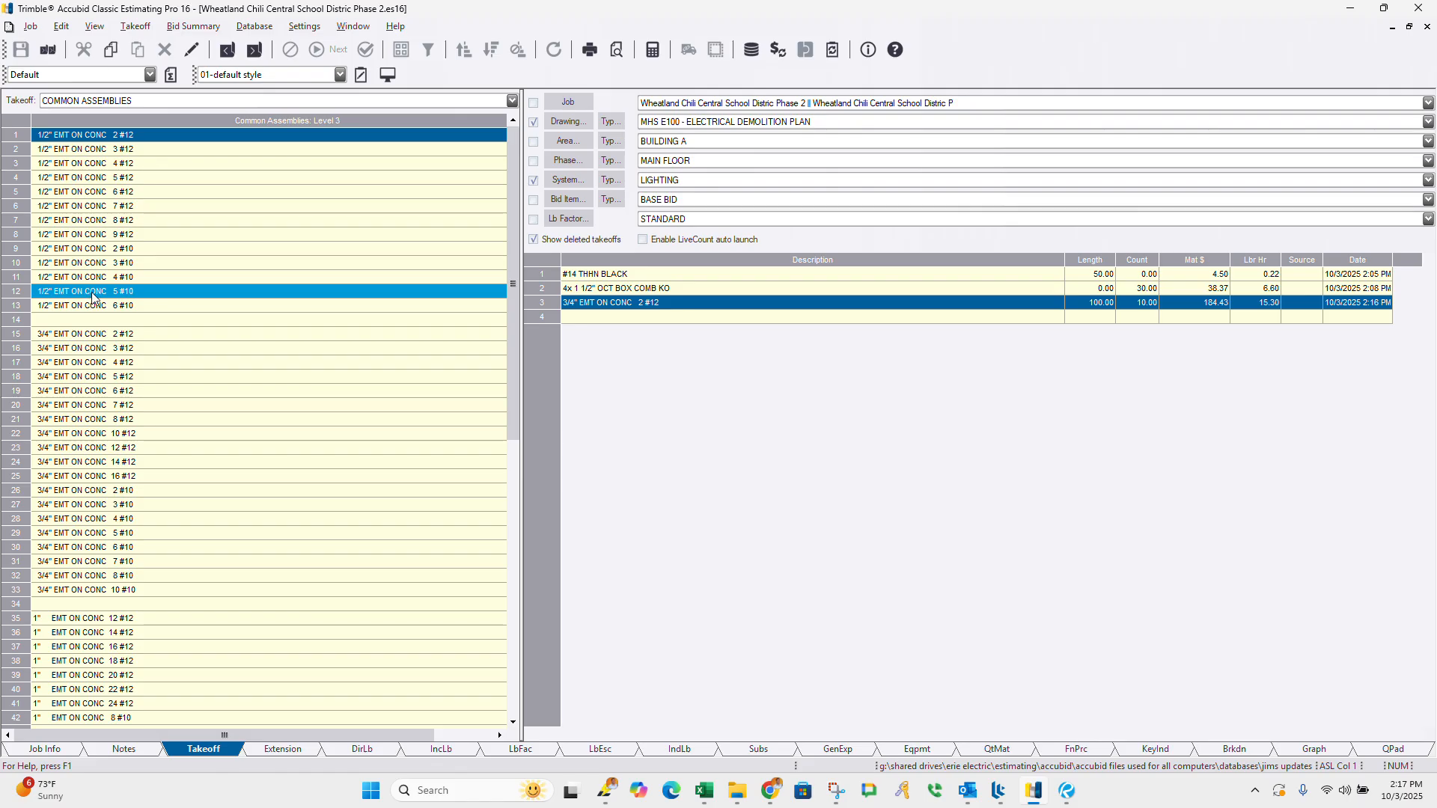
pyautogui.click(90, 297)
pyautogui.doubleClick(90, 297)
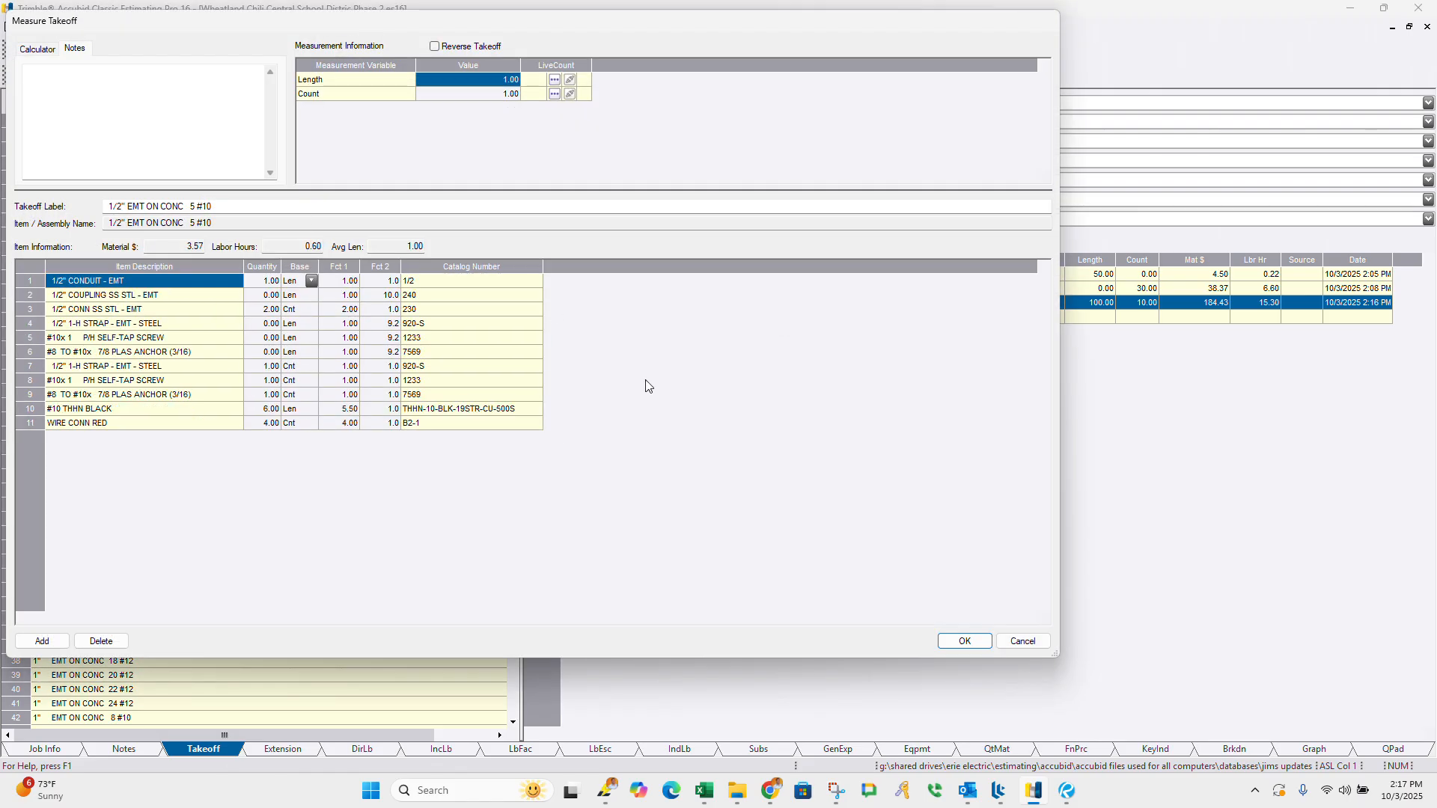
pyautogui.rightClick(332, 538)
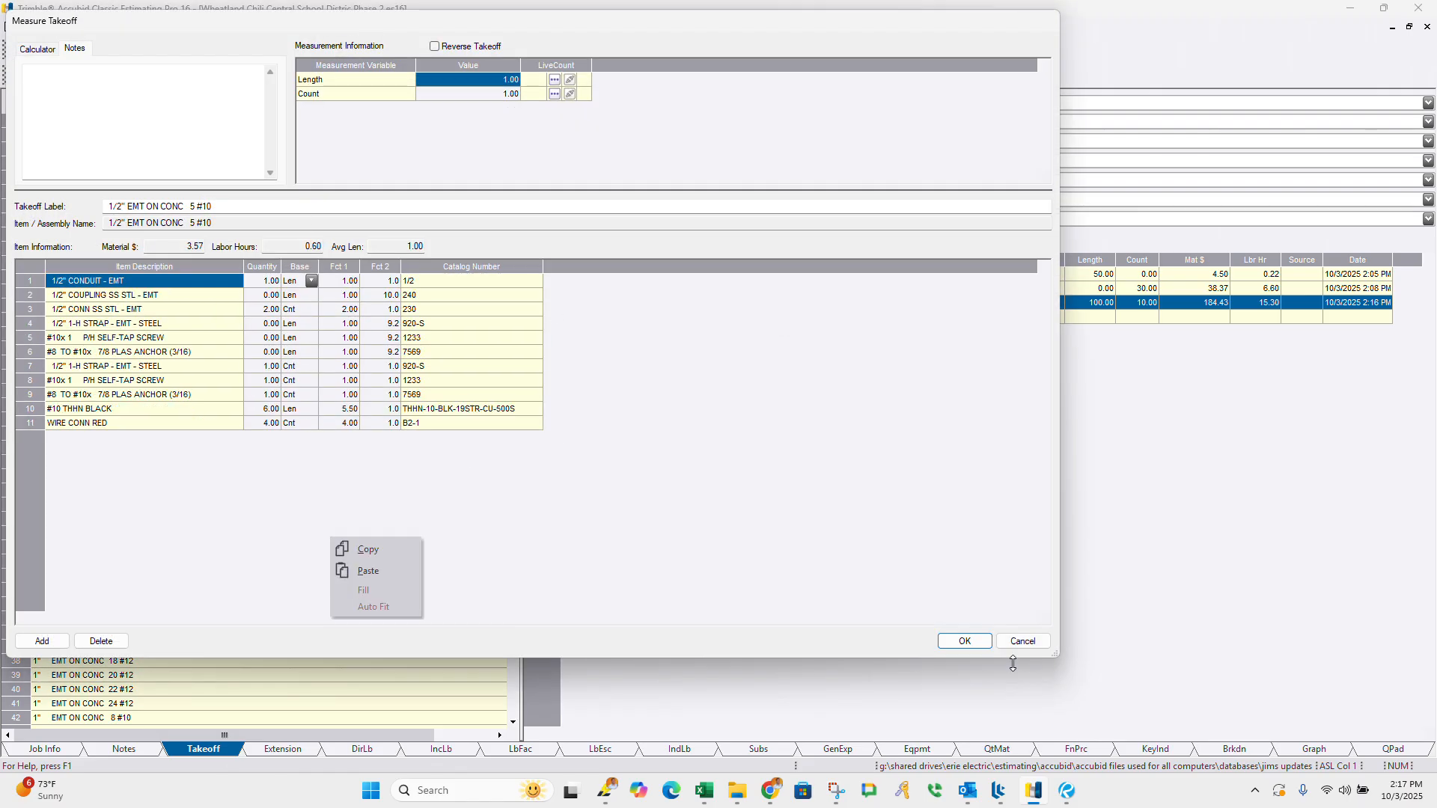
pyautogui.click(908, 584)
pyautogui.click(1011, 641)
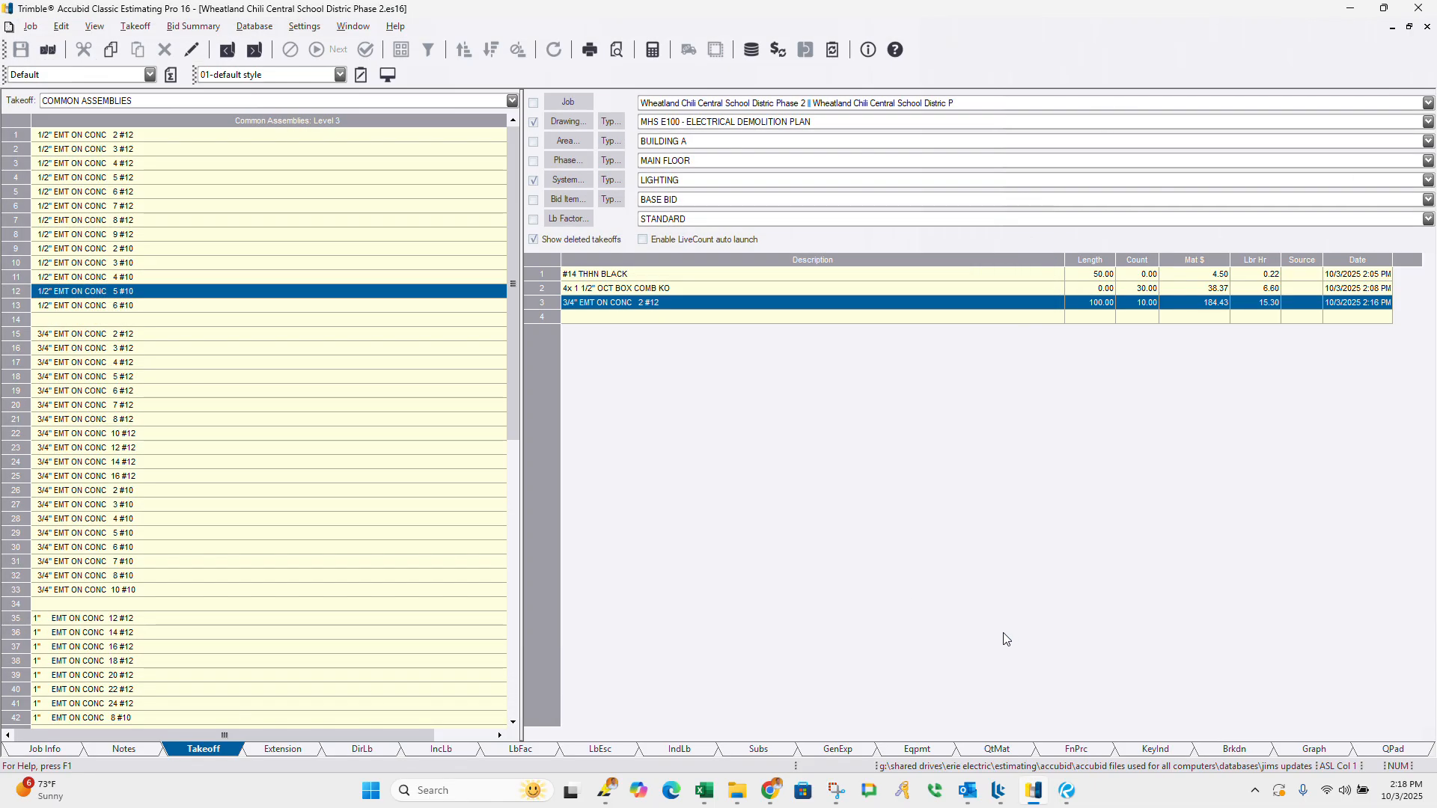
# Step: Look over the assembly types under EMT (Branch) and TRAPEZE HANGER SUPPORTS in the common assemblies
pyautogui.rightClick(335, 230)
pyautogui.rightClick(334, 229)
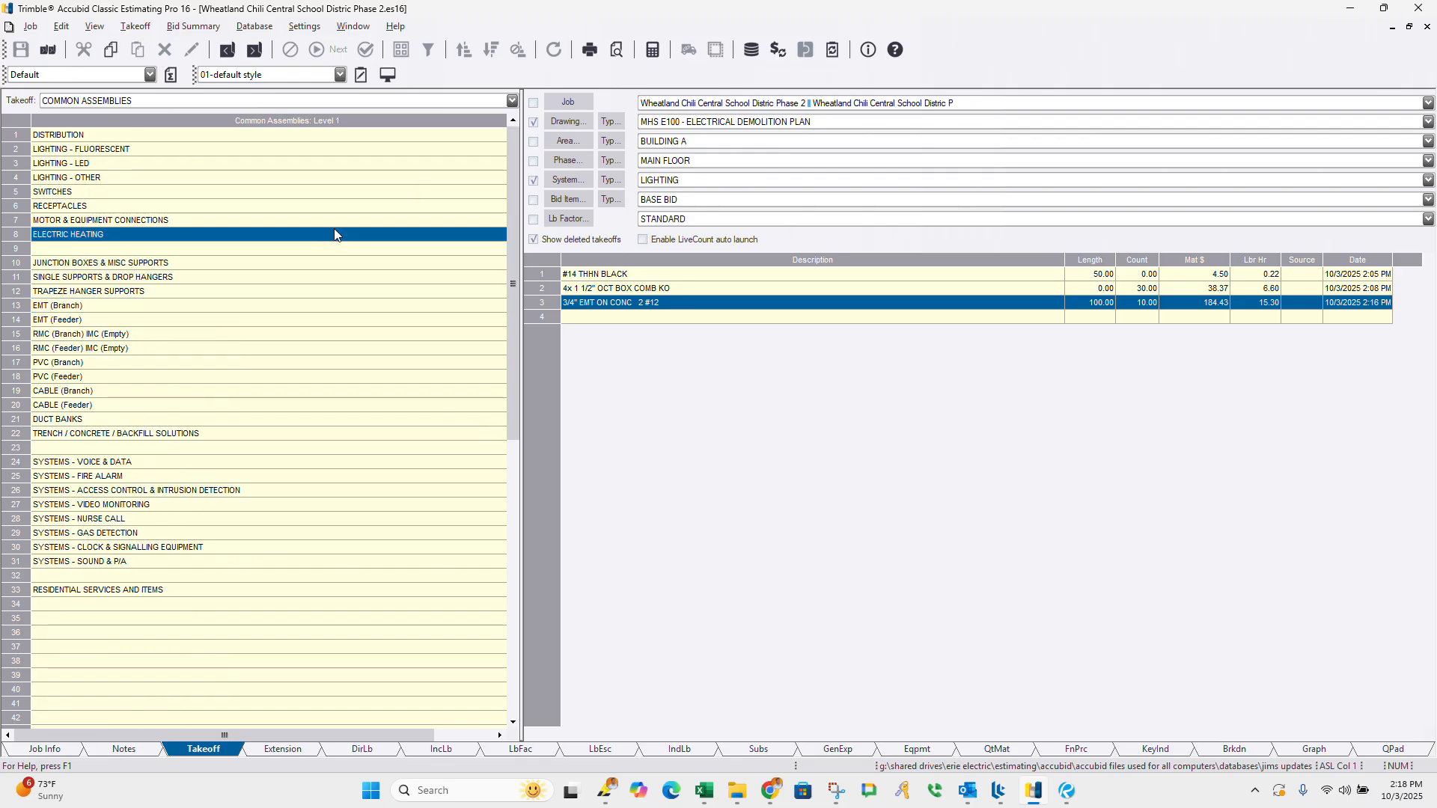
pyautogui.click(197, 307)
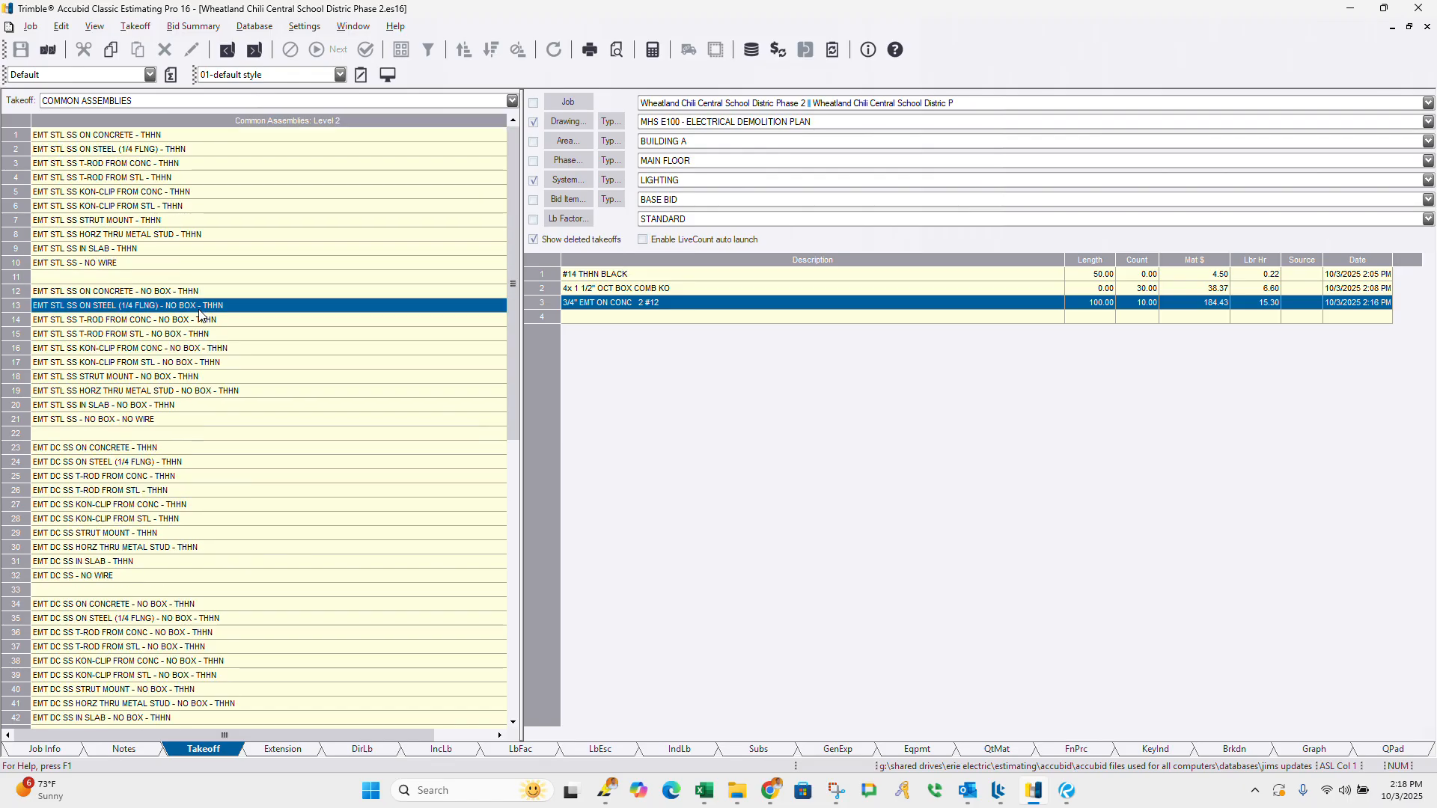
pyautogui.rightClick(197, 309)
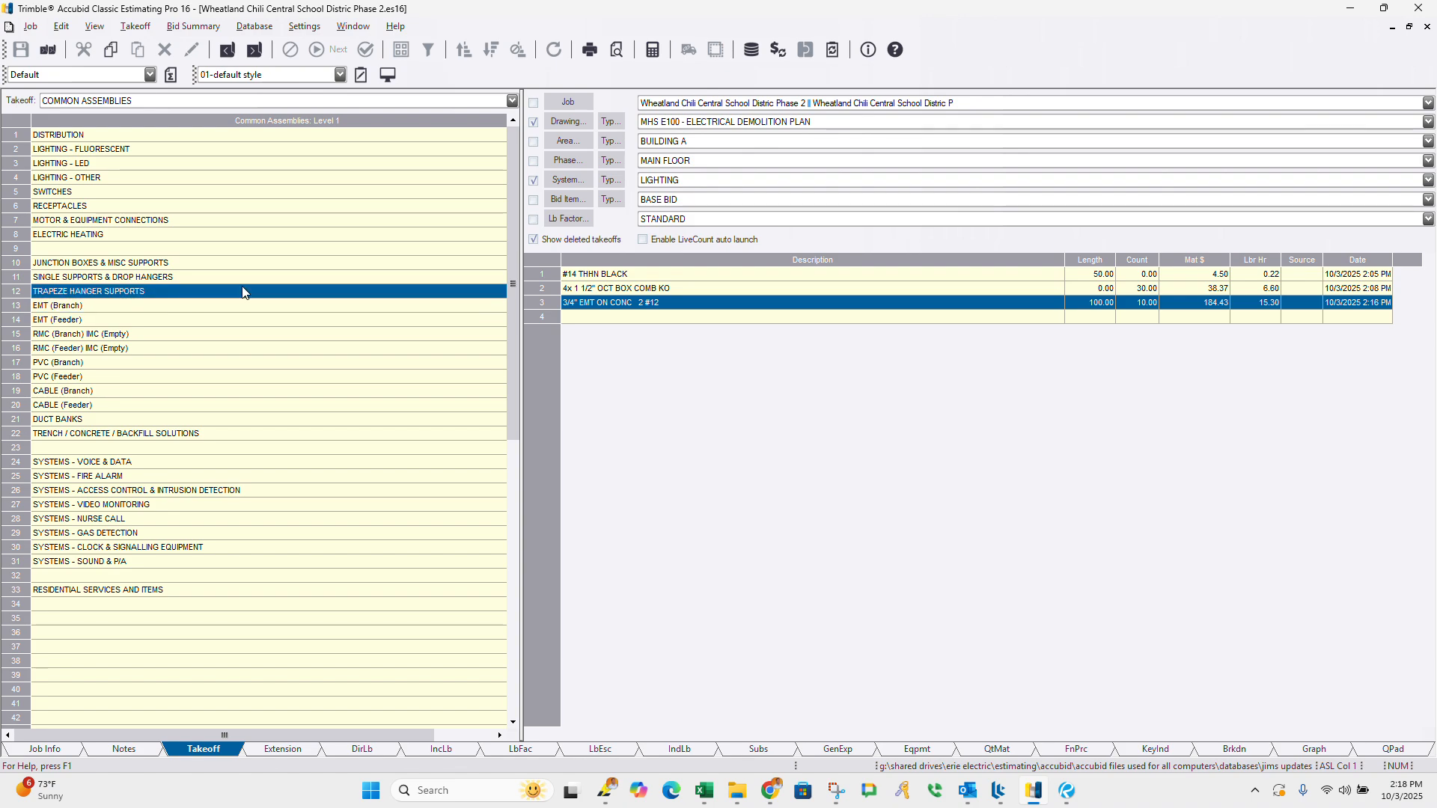
pyautogui.click(229, 100)
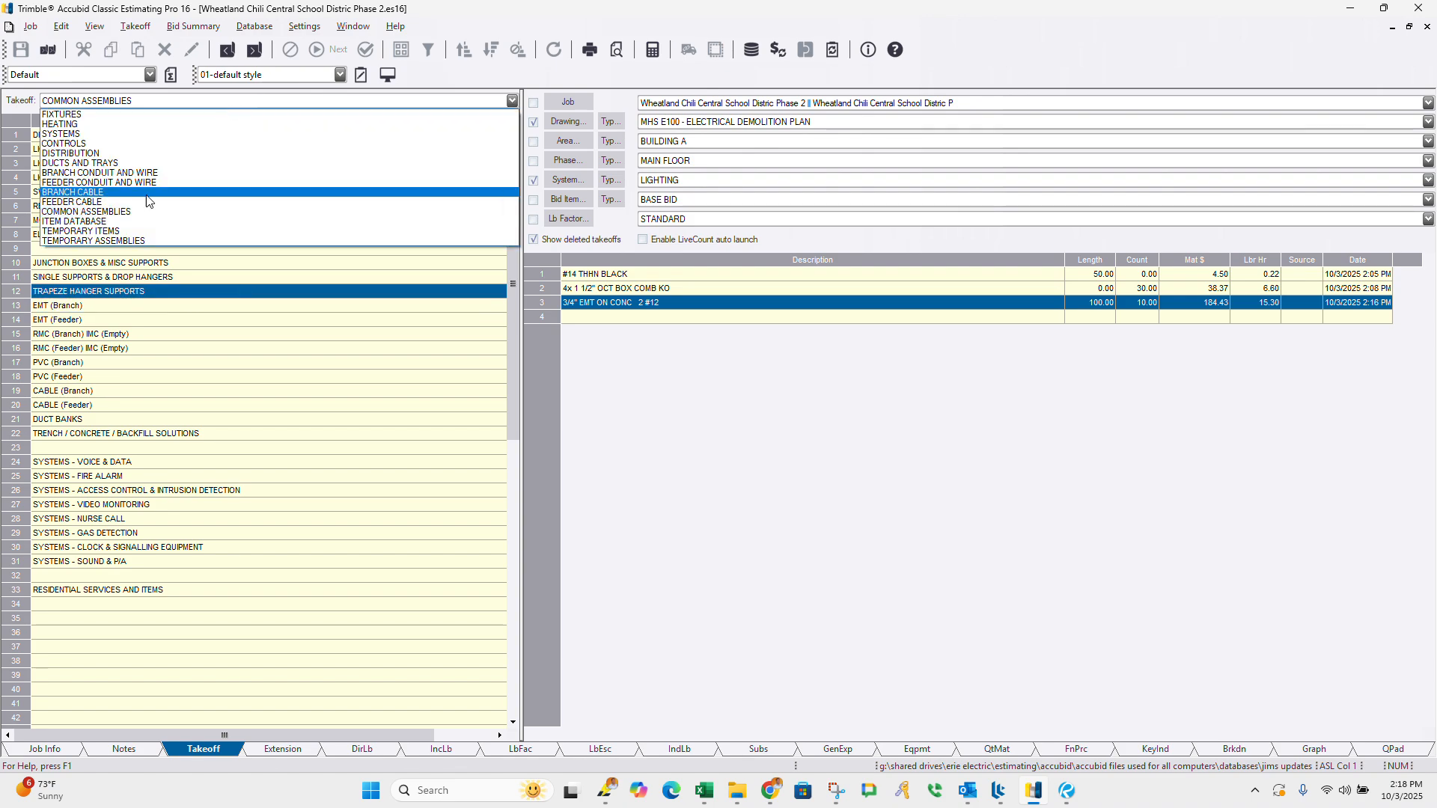
pyautogui.click(138, 213)
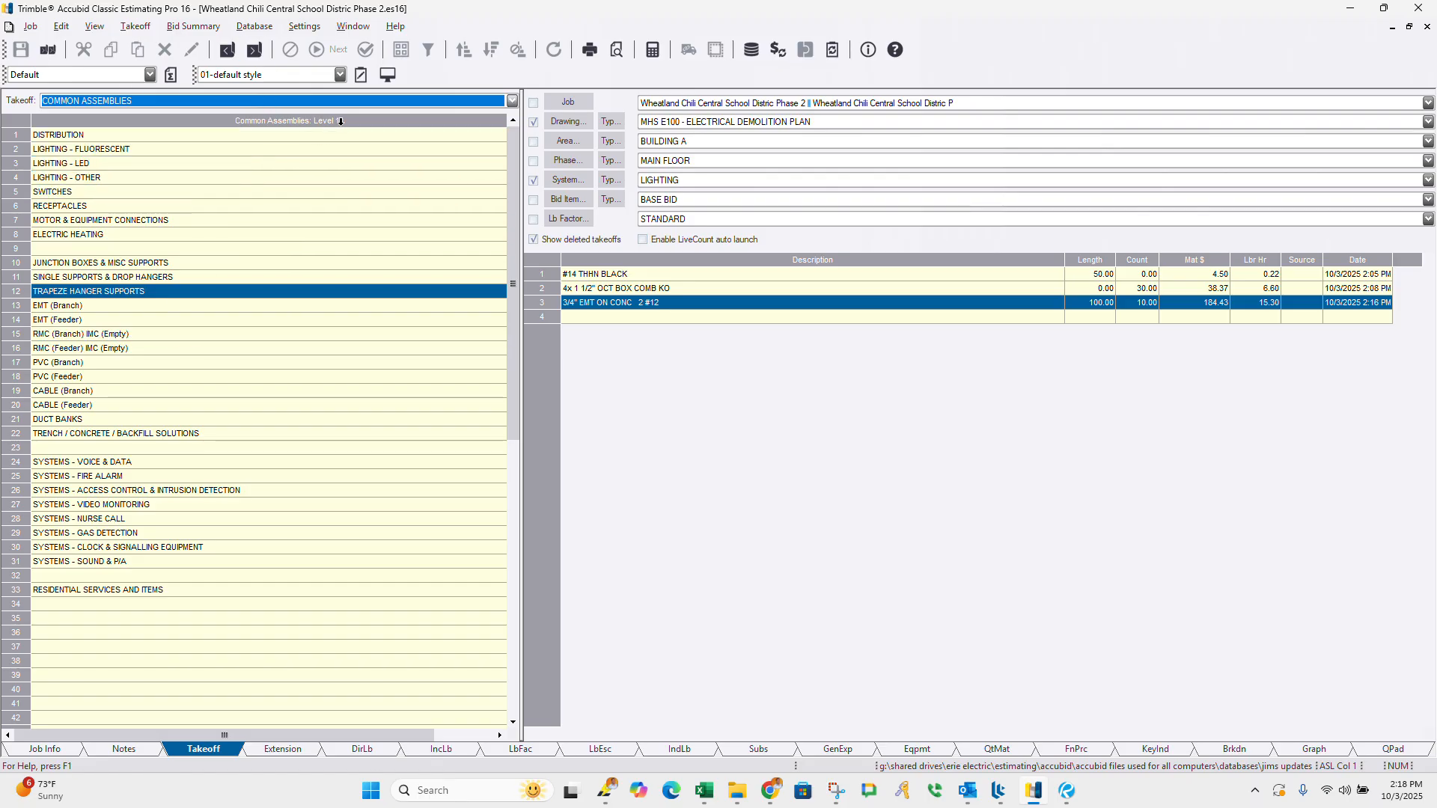
pyautogui.doubleClick(89, 292)
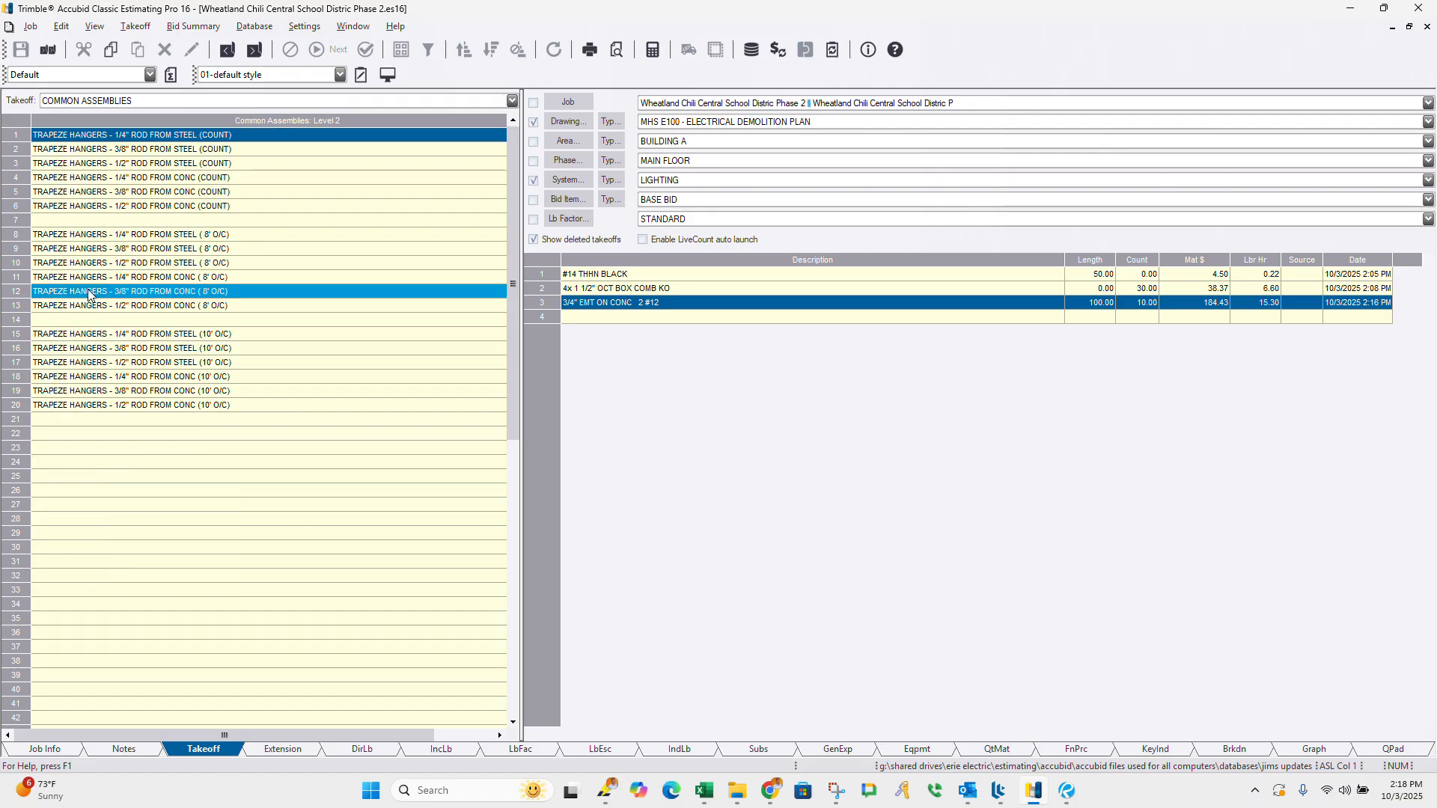
pyautogui.rightClick(170, 223)
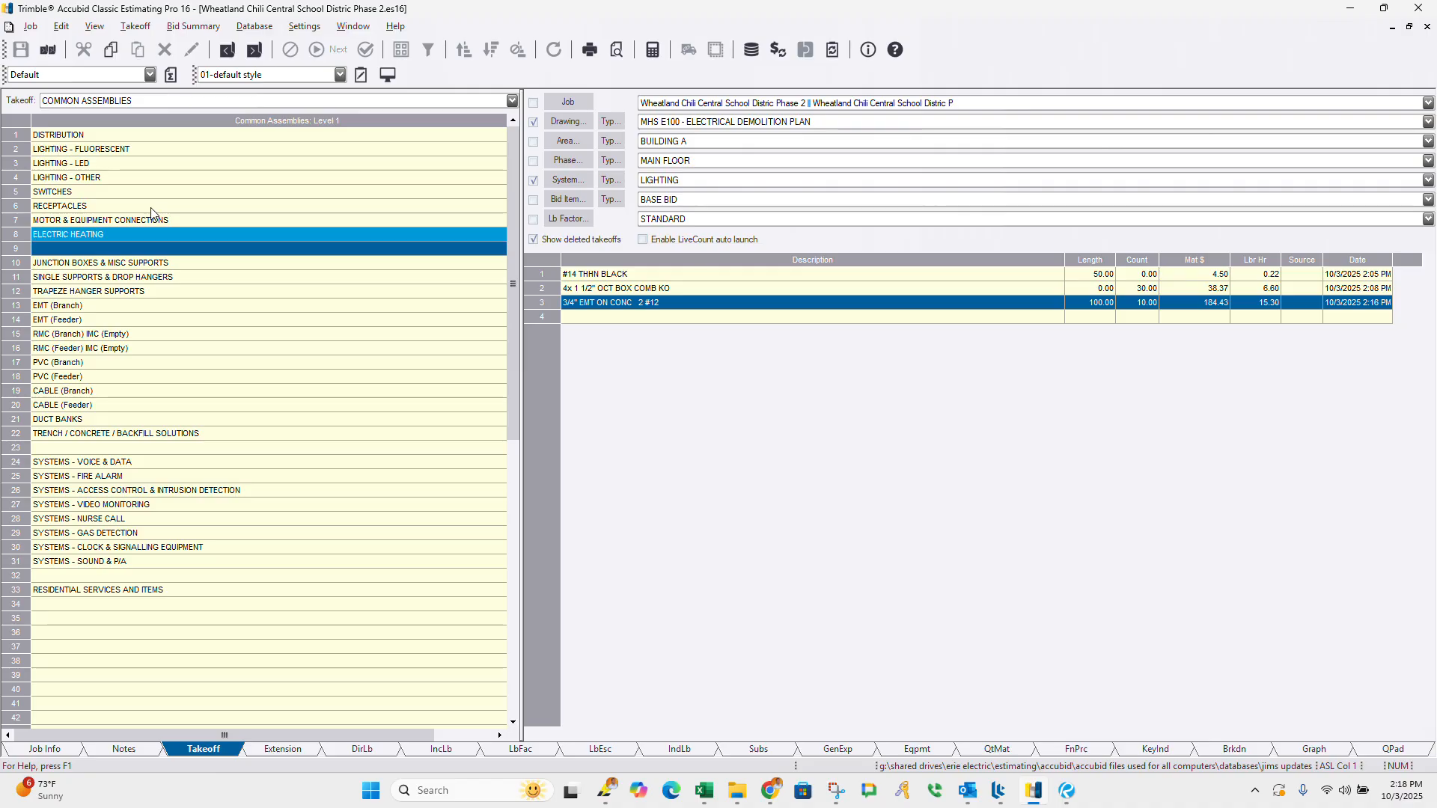
# Step: Switch the takeoff category to TEMPORARY ITEMS and start a new temporary item with the description "Demo Hours Room 104"
pyautogui.click(139, 107)
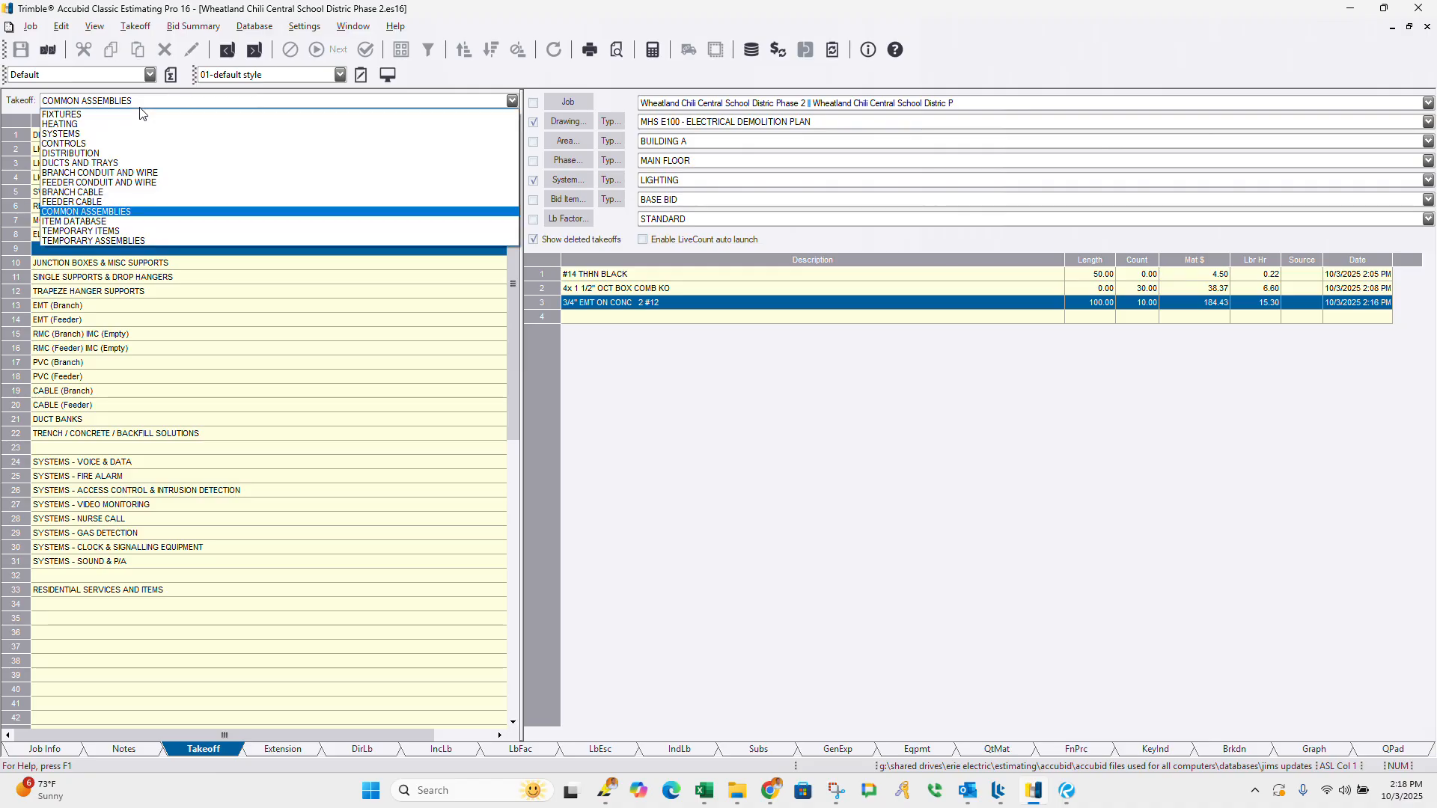
pyautogui.click(101, 230)
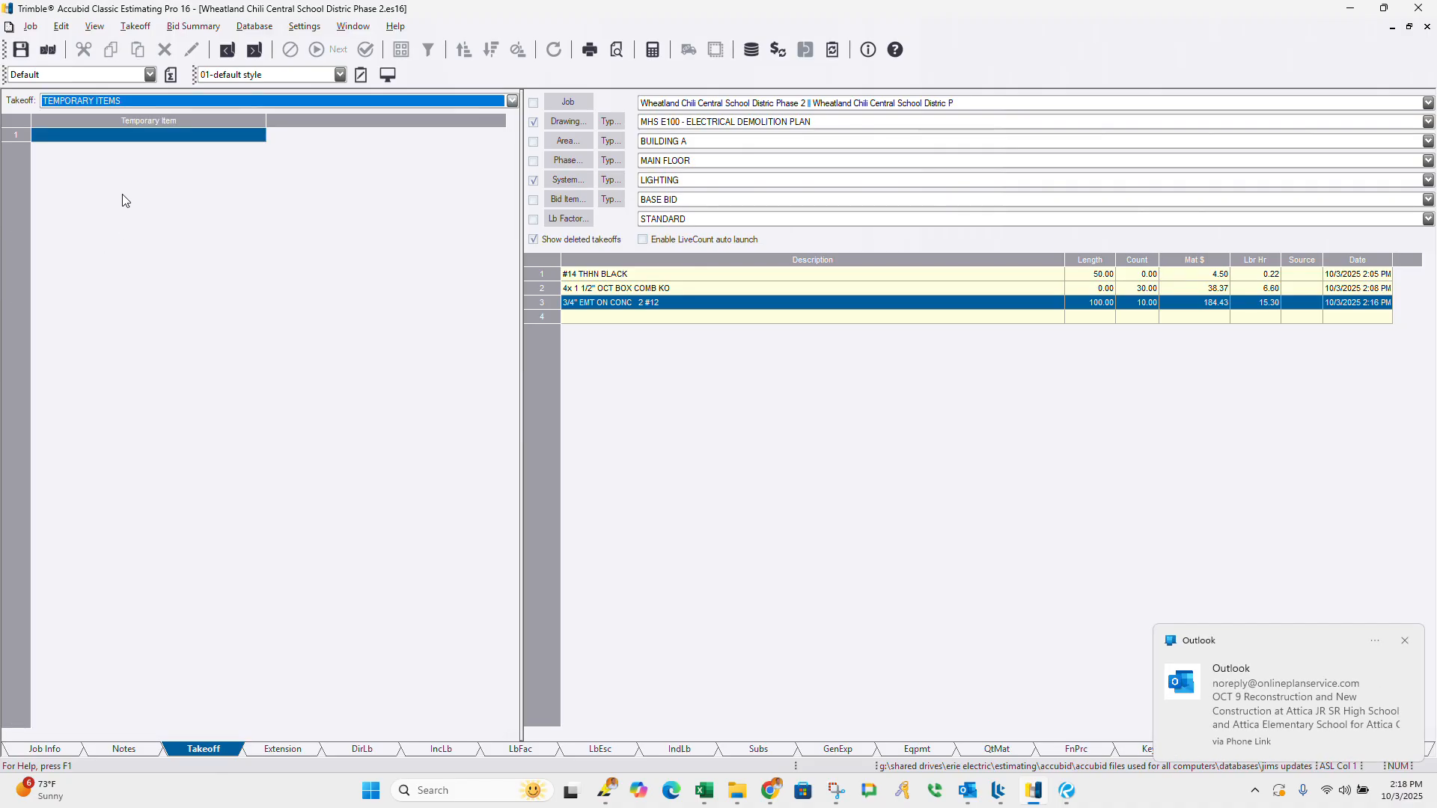
pyautogui.doubleClick(119, 138)
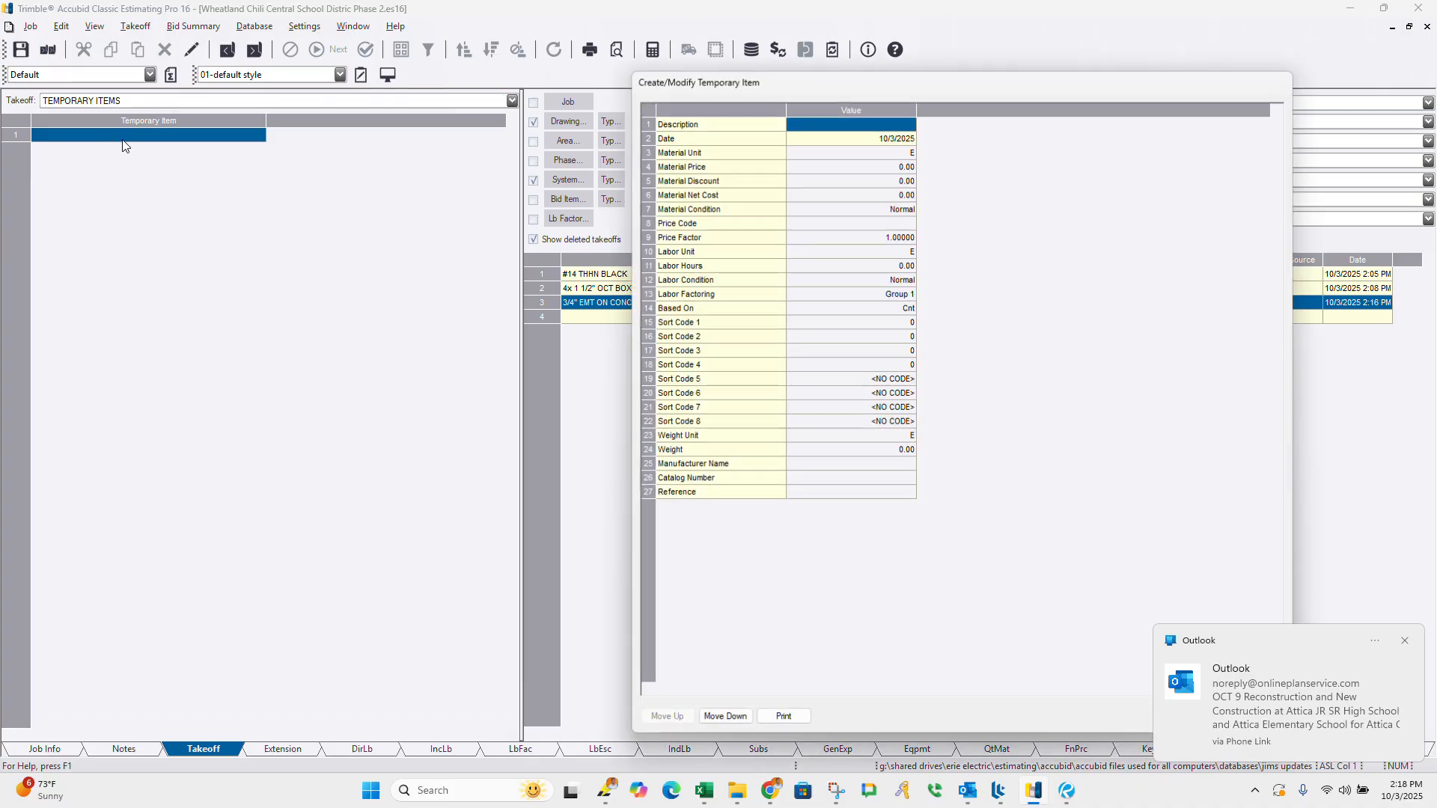
pyautogui.click(863, 123)
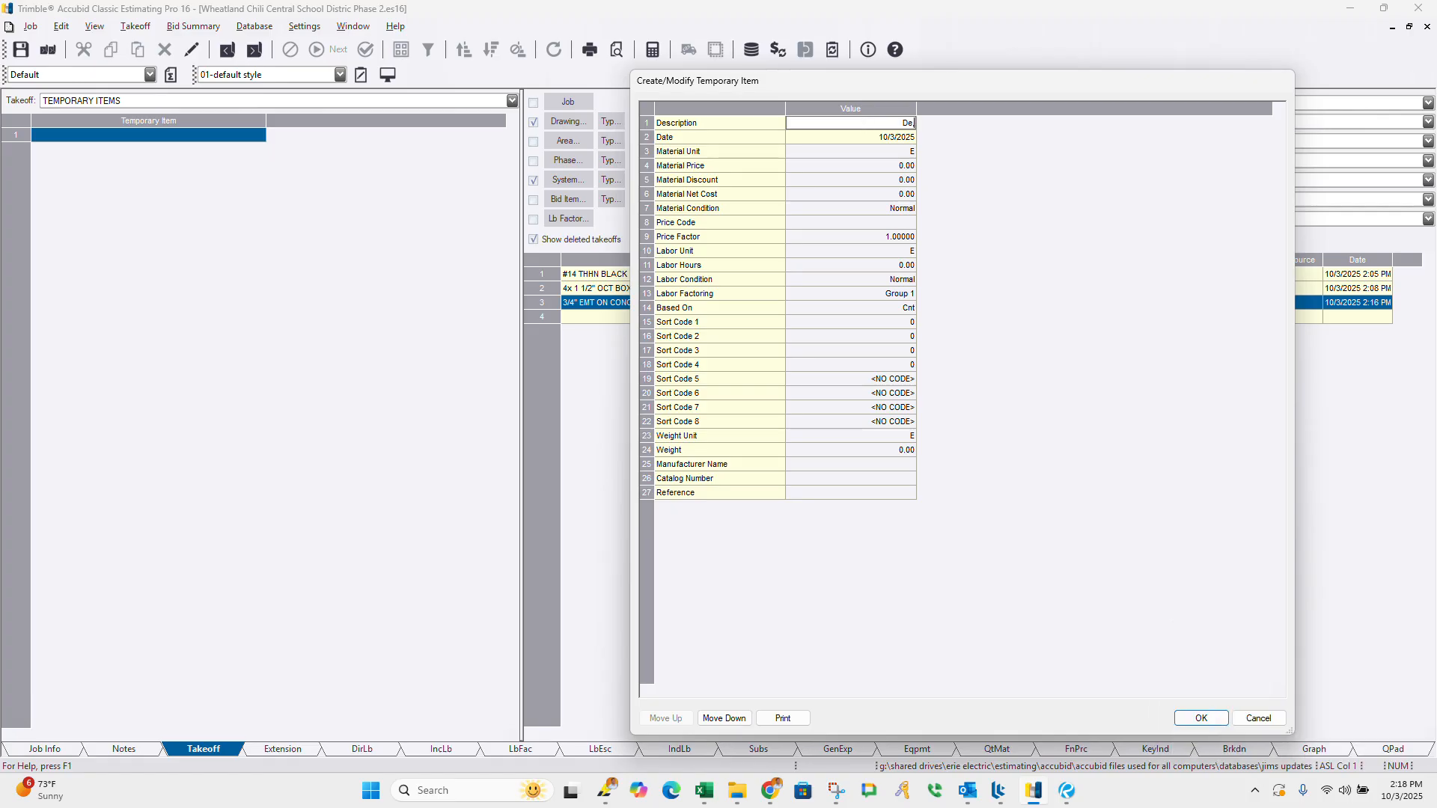
pyautogui.write('Demo Hours Rod')
pyautogui.press('BackSpace')
pyautogui.write('om 104')
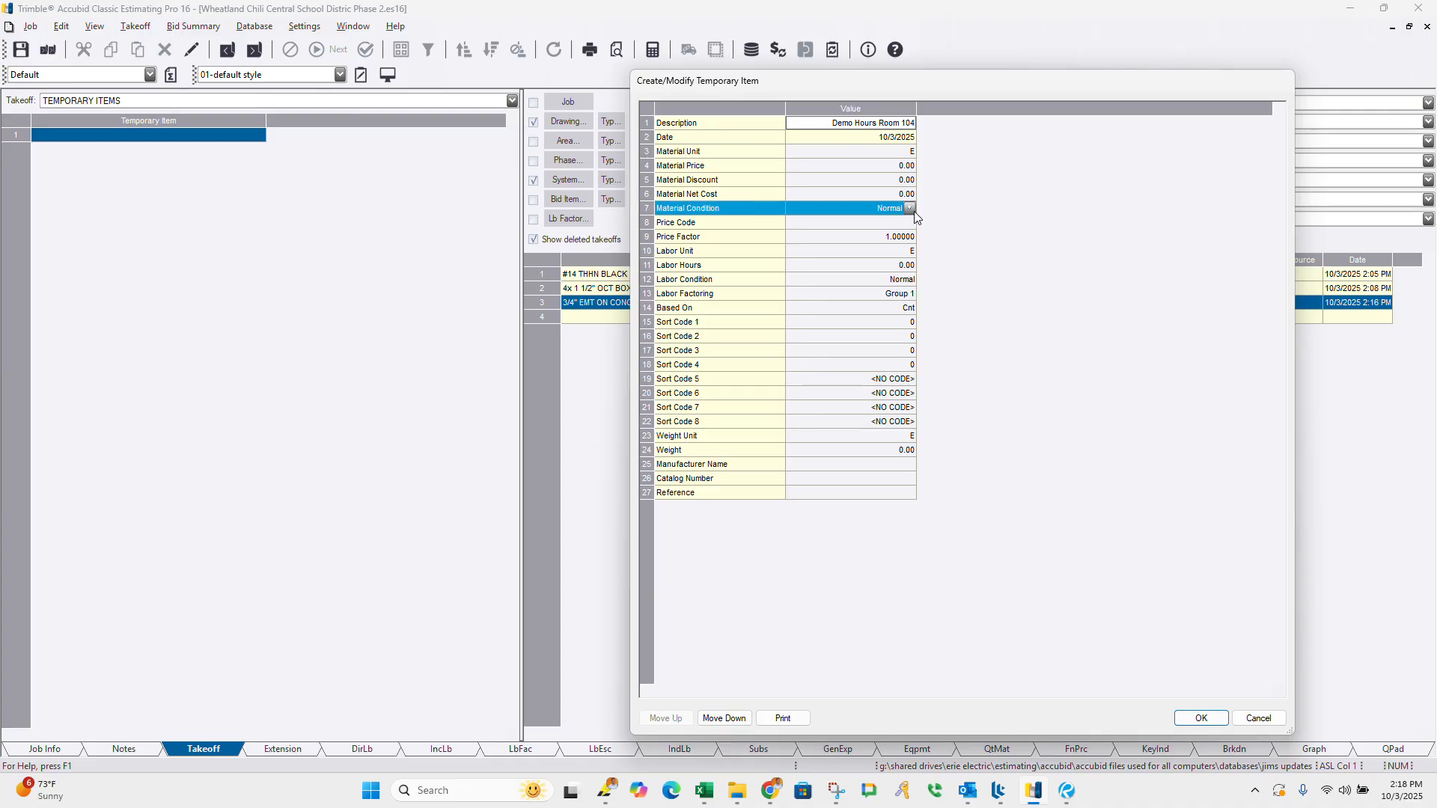
# Step: Give the Demo Hours Room 104 item 40 labor hours and add it to the takeoff list with a Count of 1
pyautogui.click(880, 266)
pyautogui.write('40')
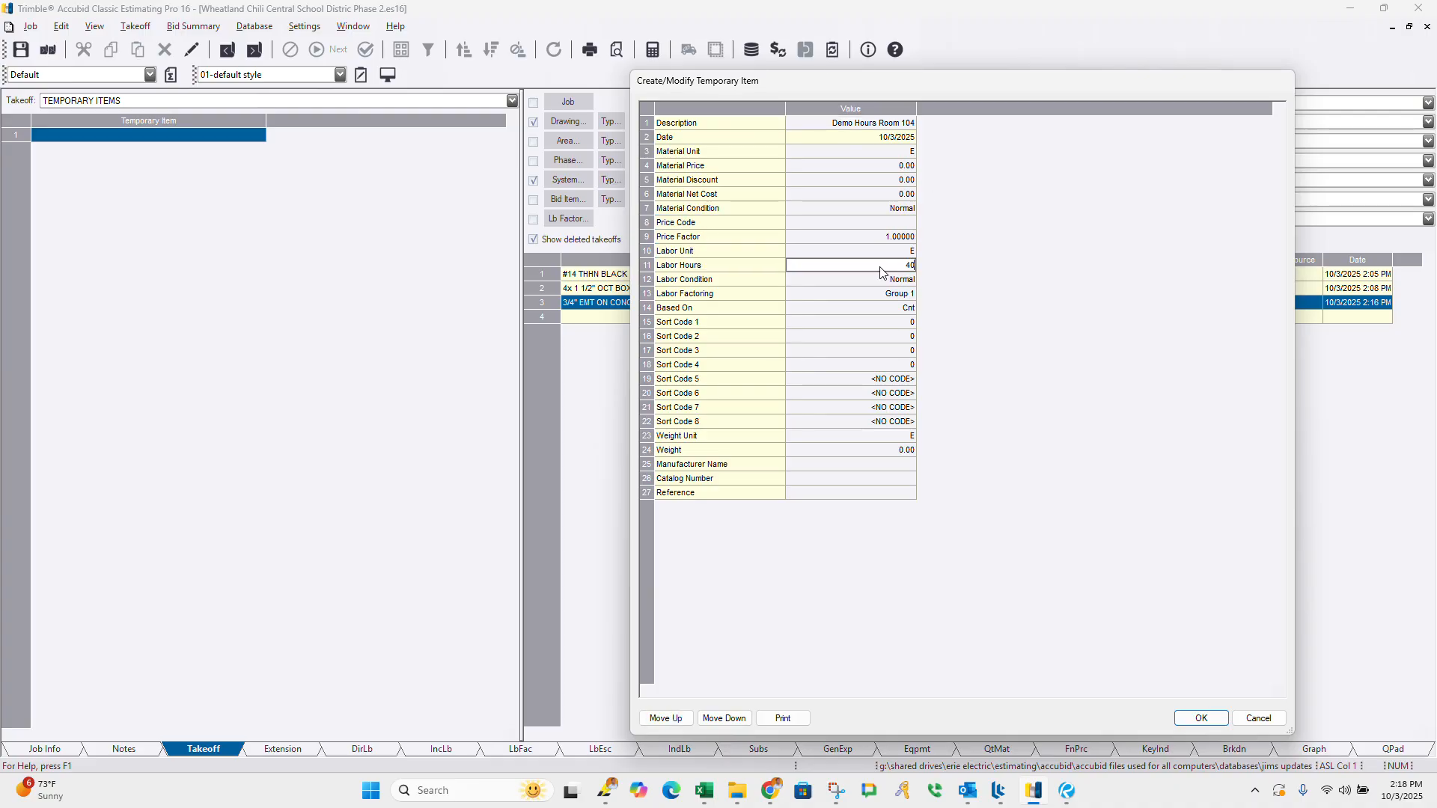
pyautogui.press('Return')
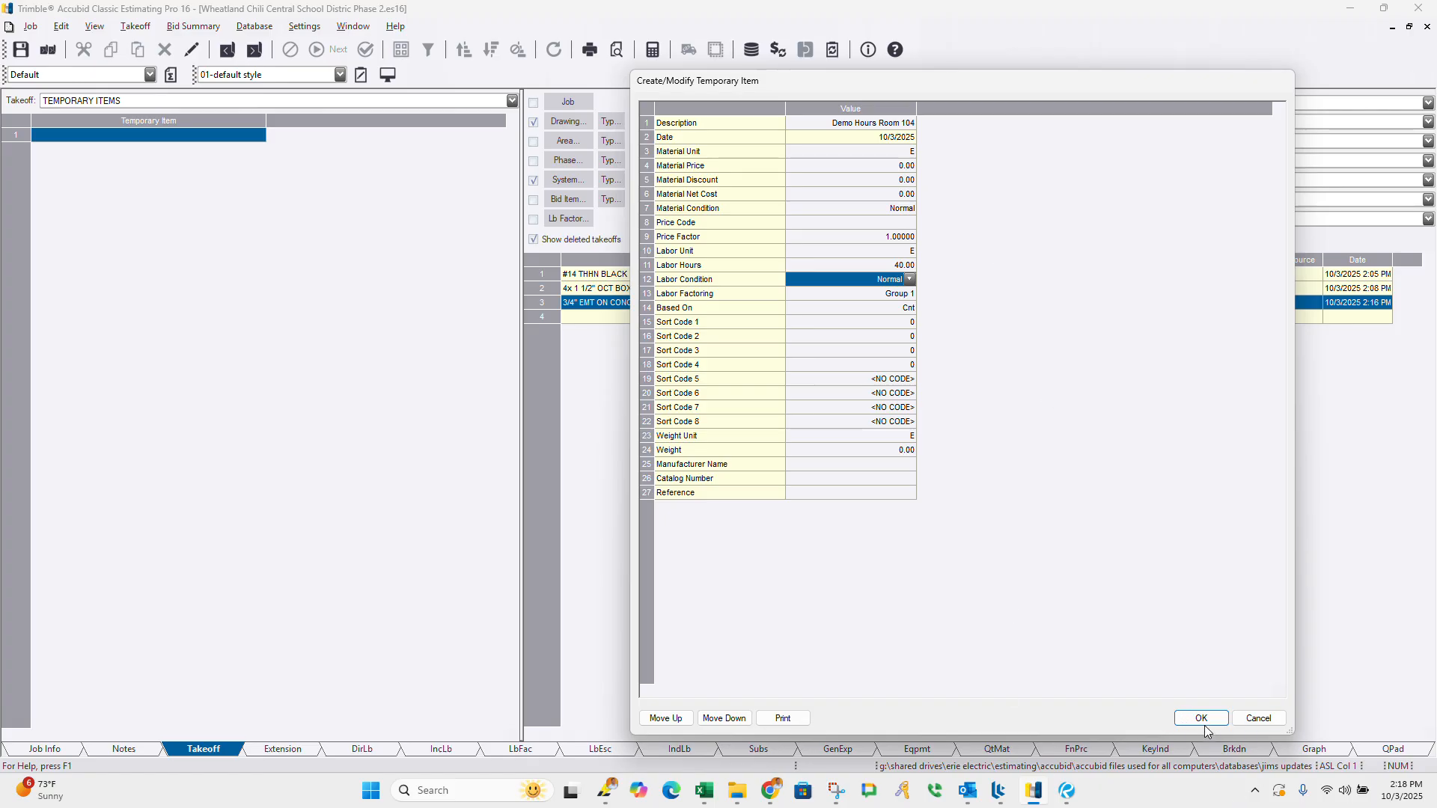
pyautogui.click(1201, 719)
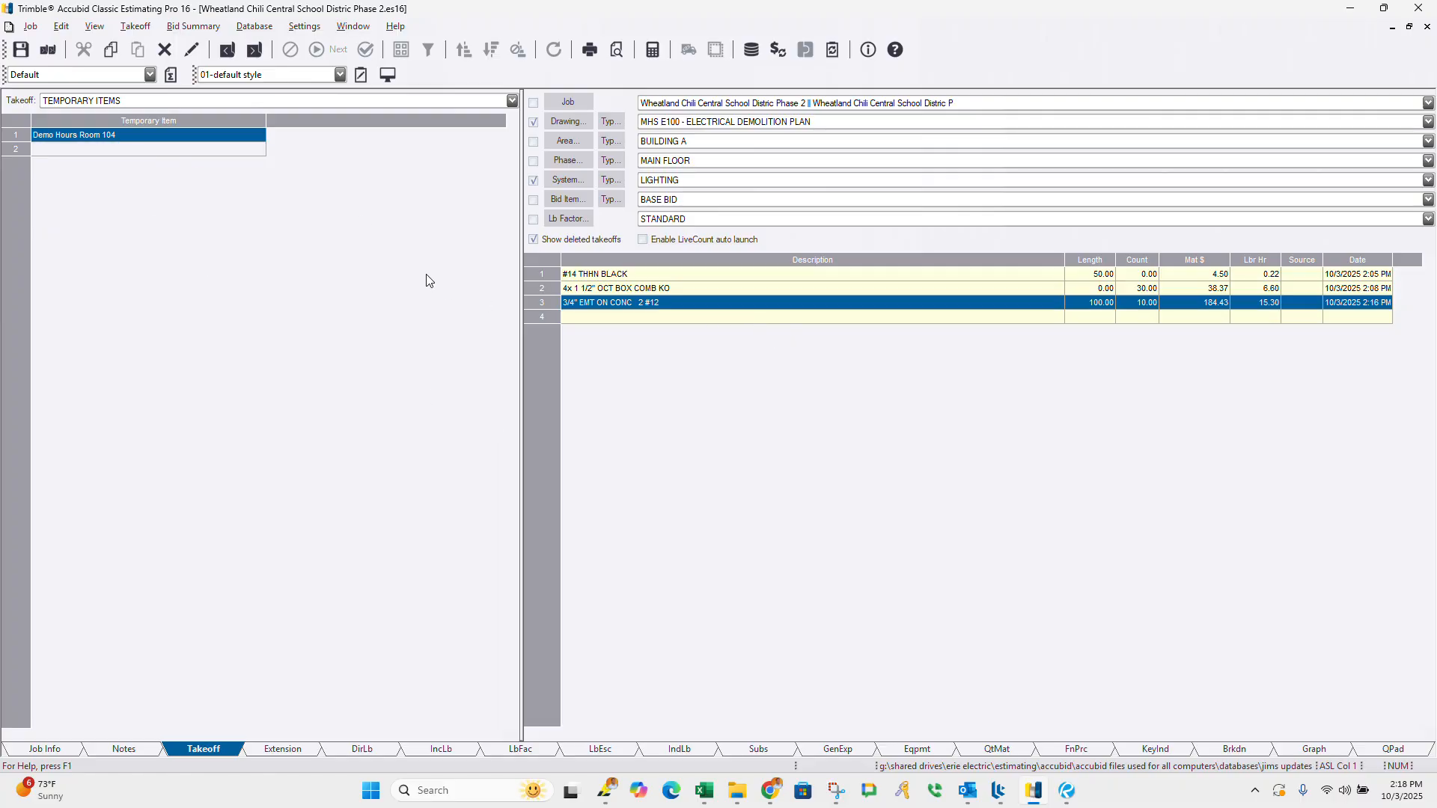
pyautogui.doubleClick(177, 137)
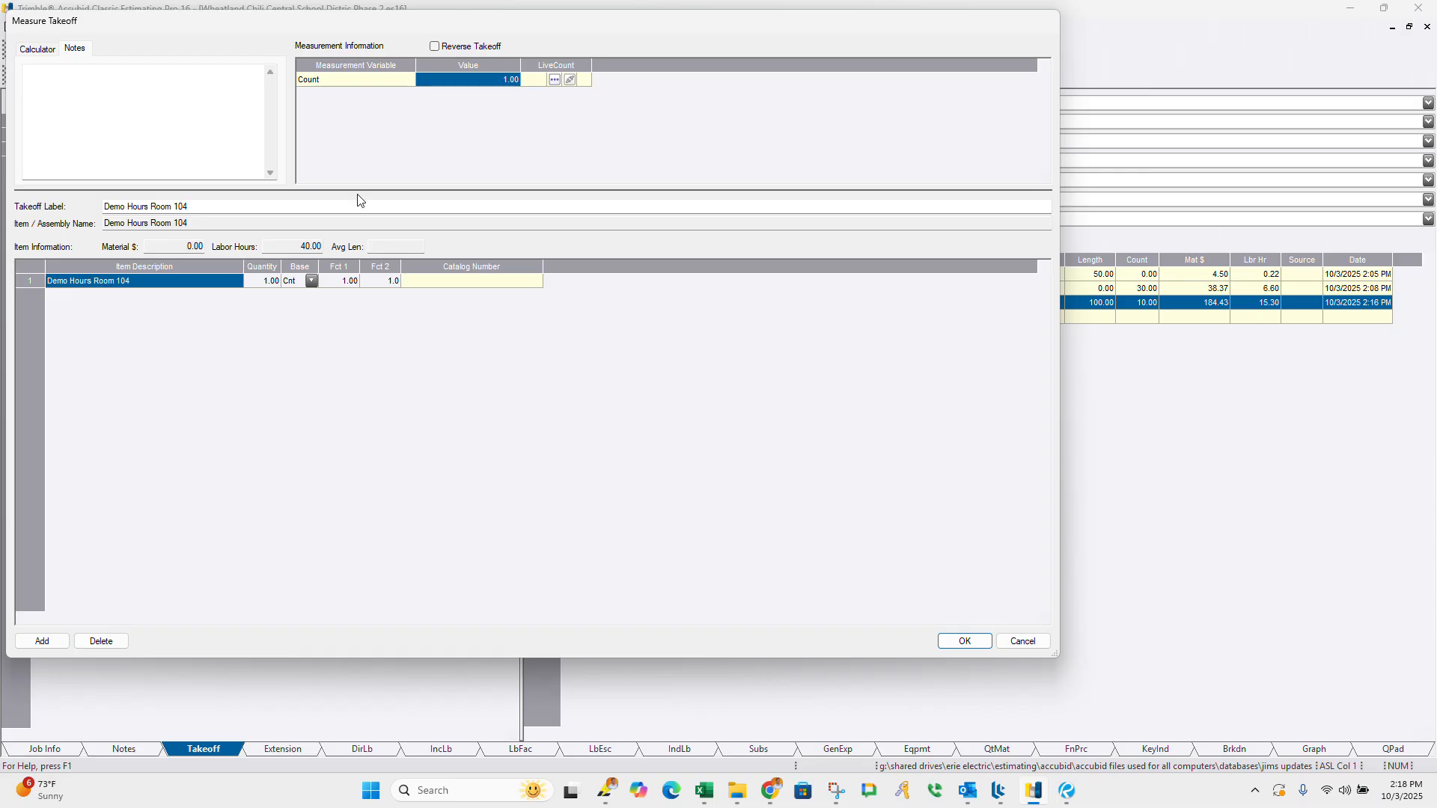
pyautogui.click(958, 641)
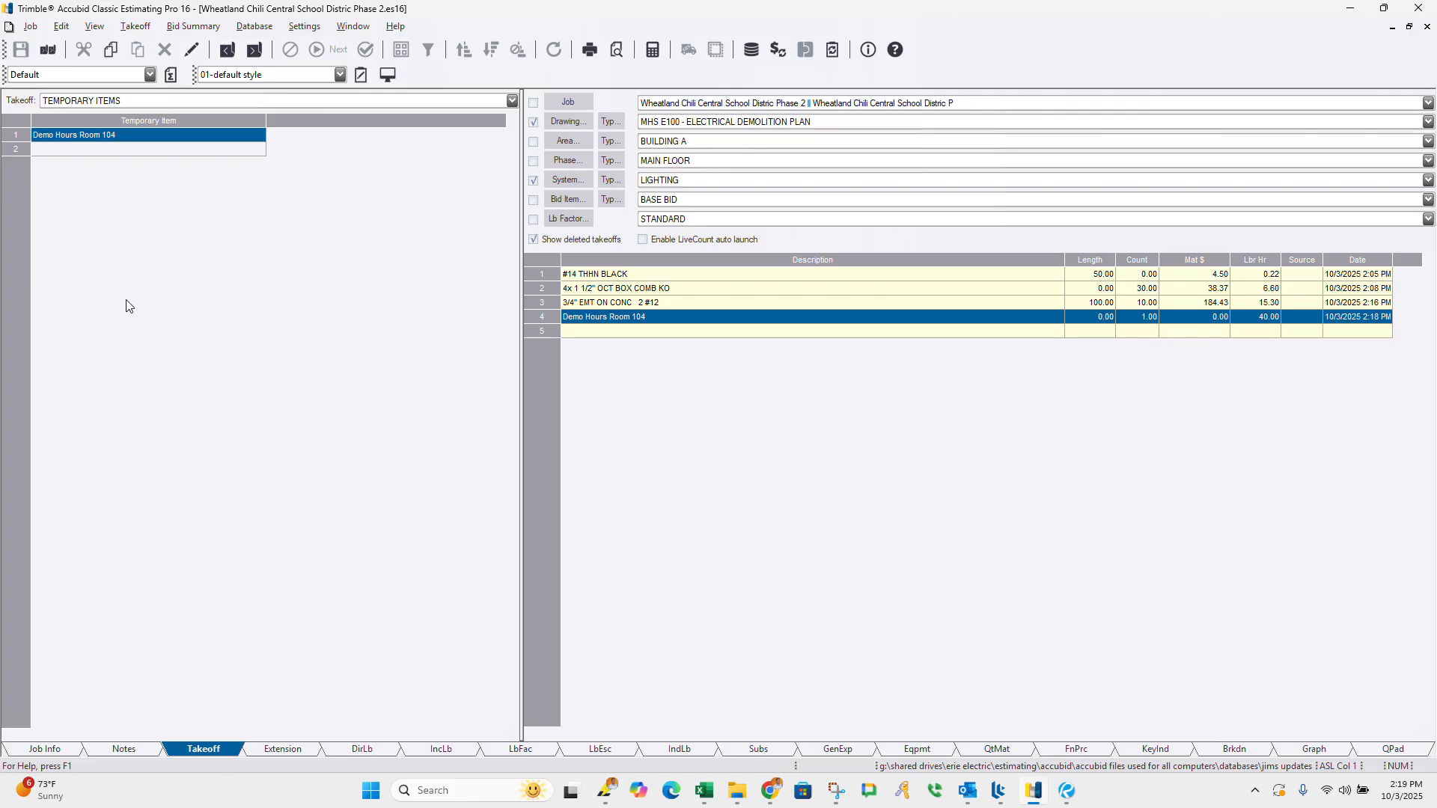
# Step: Start a second temporary item with the description "1 Labor Hour"
pyautogui.doubleClick(125, 150)
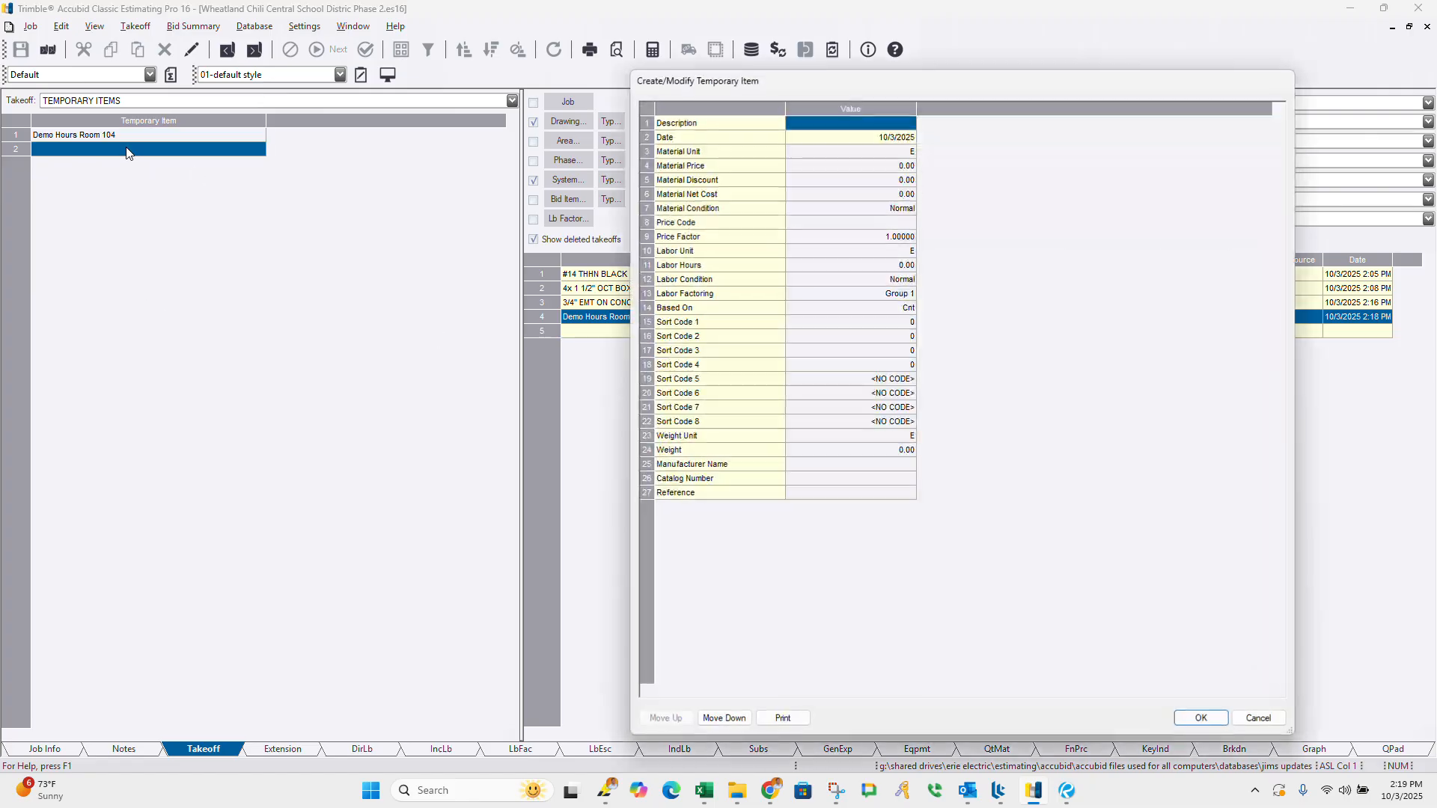
pyautogui.click(860, 124)
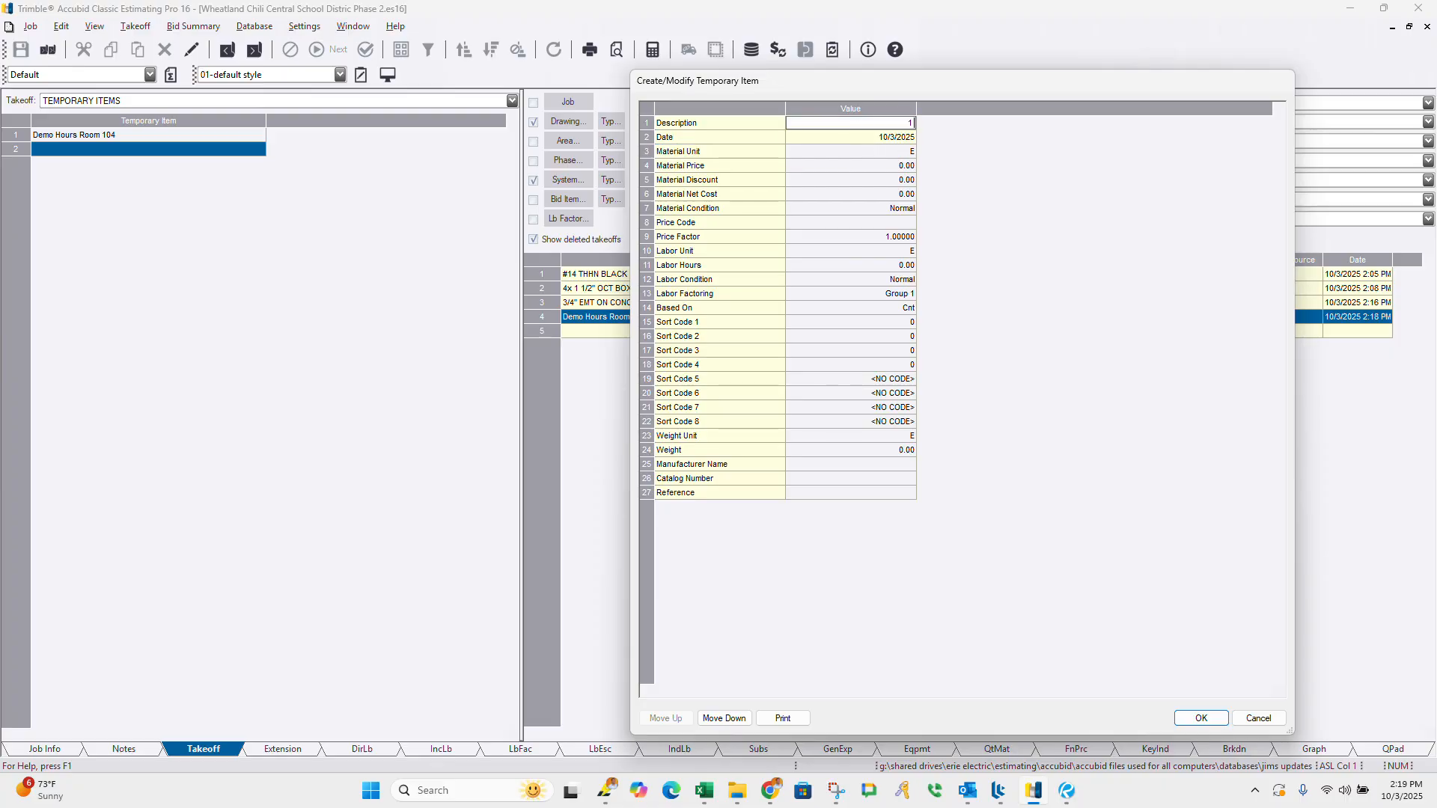
pyautogui.write('1 L:abor Hour=')
pyautogui.press('BackSpace')
pyautogui.press('BackSpace')
pyautogui.press('BackSpace')
pyautogui.press('BackSpace')
pyautogui.press('BackSpace')
pyautogui.press('BackSpace')
pyautogui.write('Hour')
# Step: Set the 1 Labor Hour item's Labor Hours to 1, keep it based on Cnt, and save the item
pyautogui.click(841, 266)
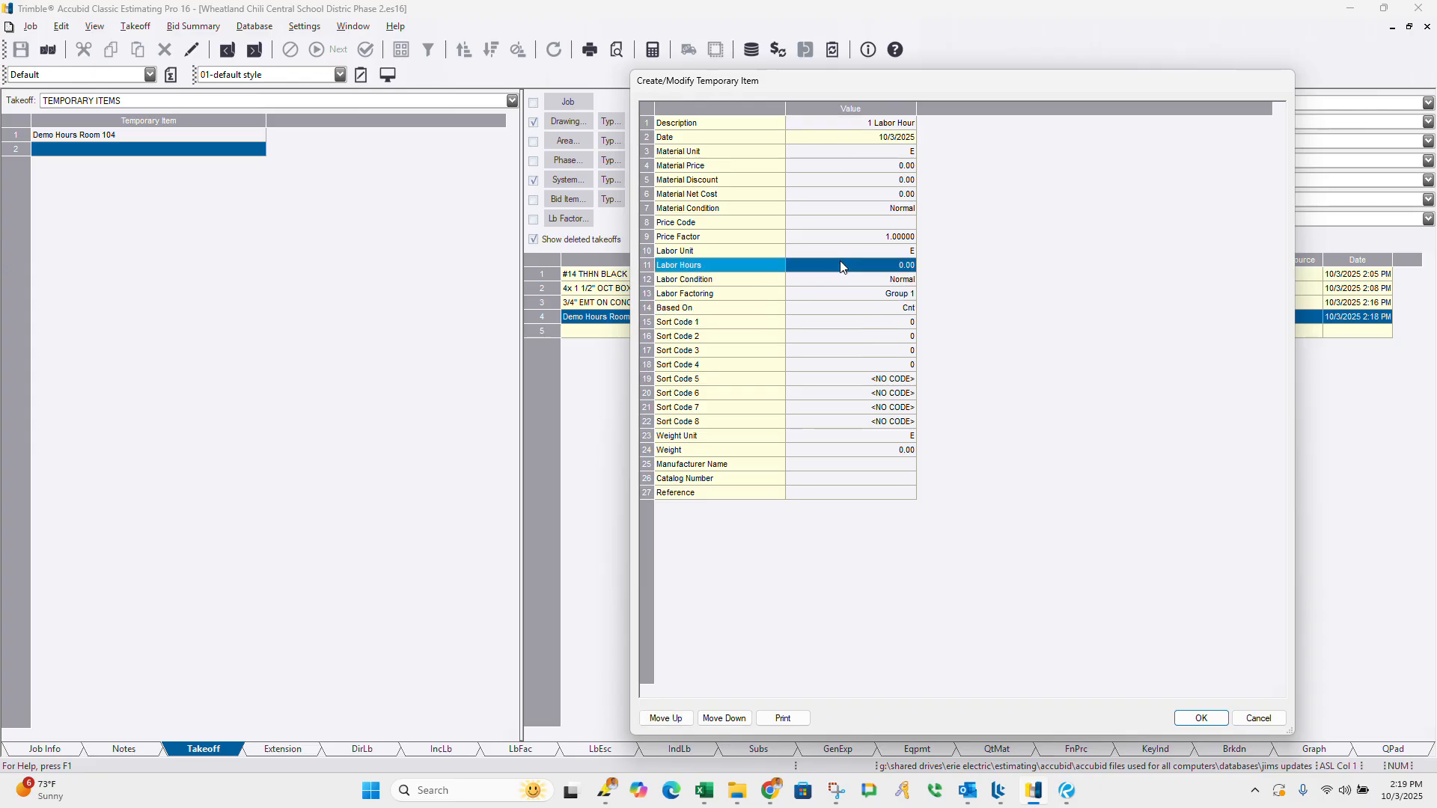
pyautogui.click(841, 261)
pyautogui.write('1')
pyautogui.press('Return')
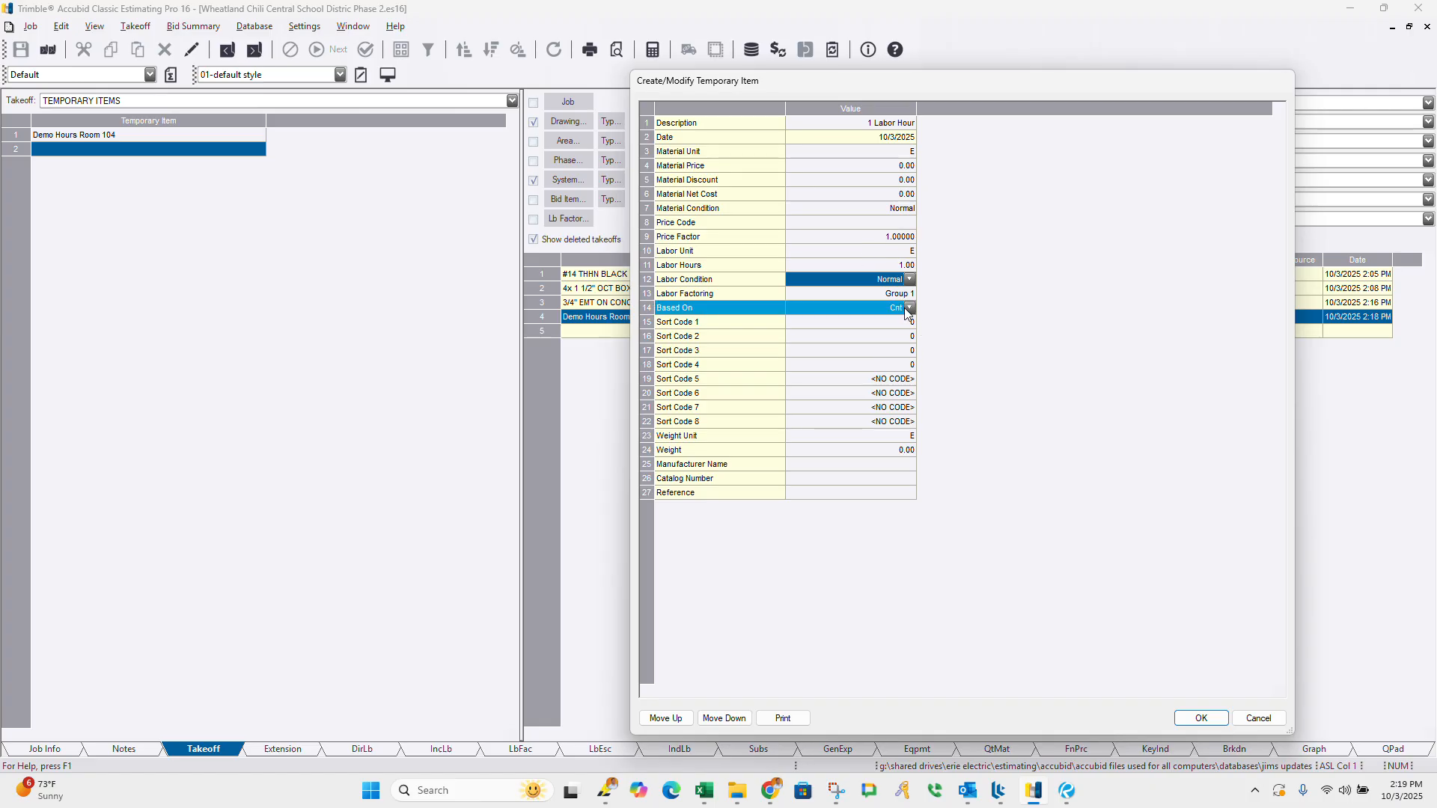
pyautogui.click(905, 310)
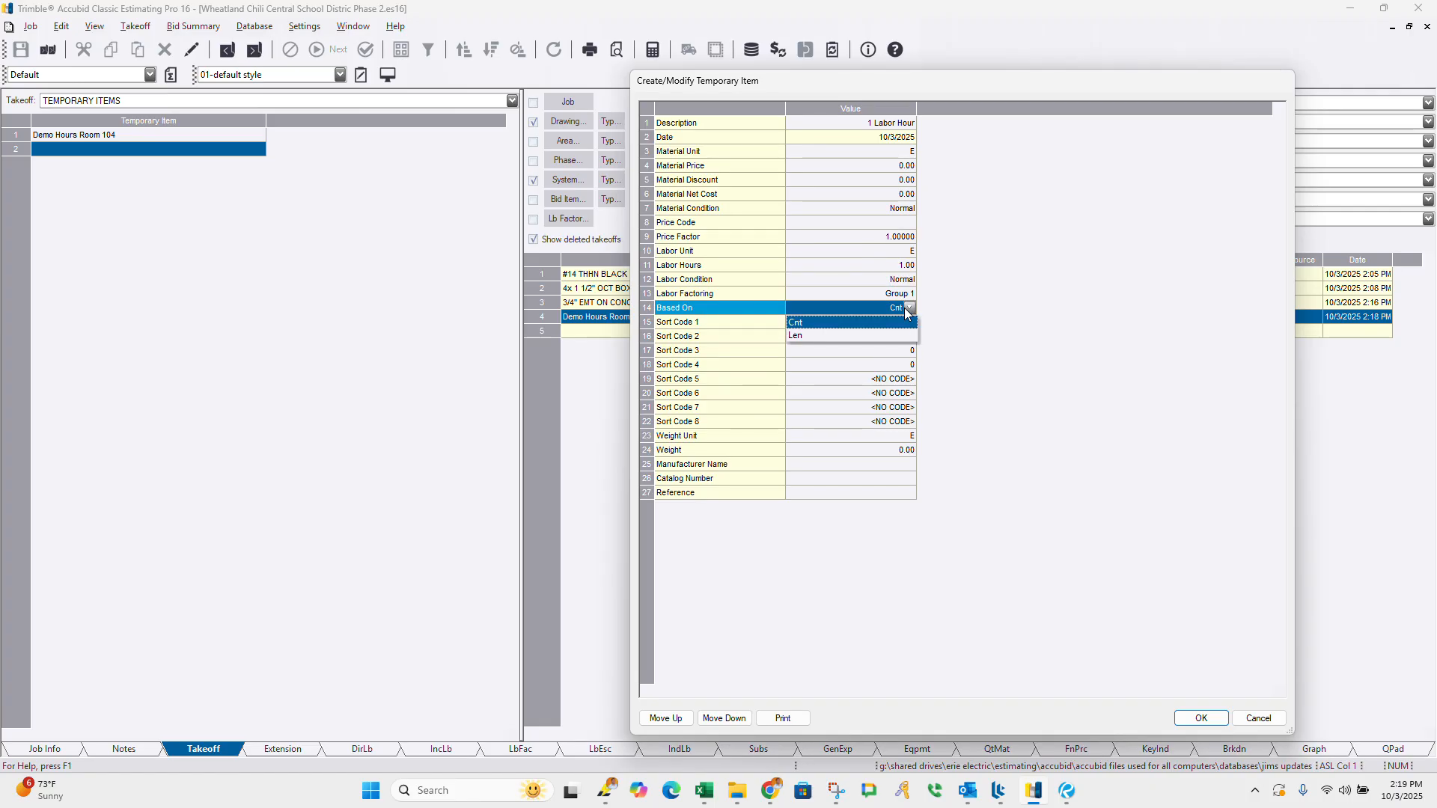
pyautogui.click(850, 322)
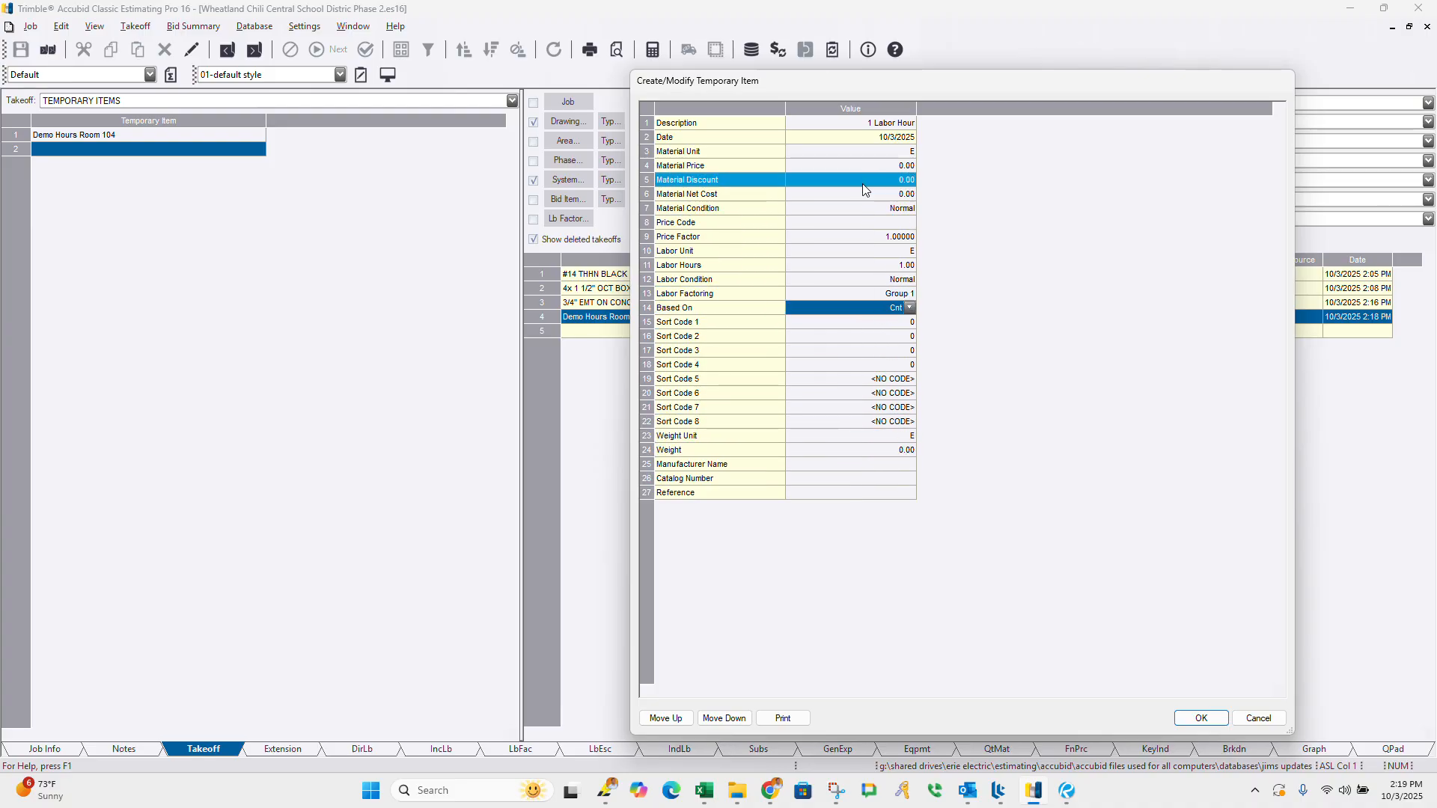
pyautogui.click(1201, 718)
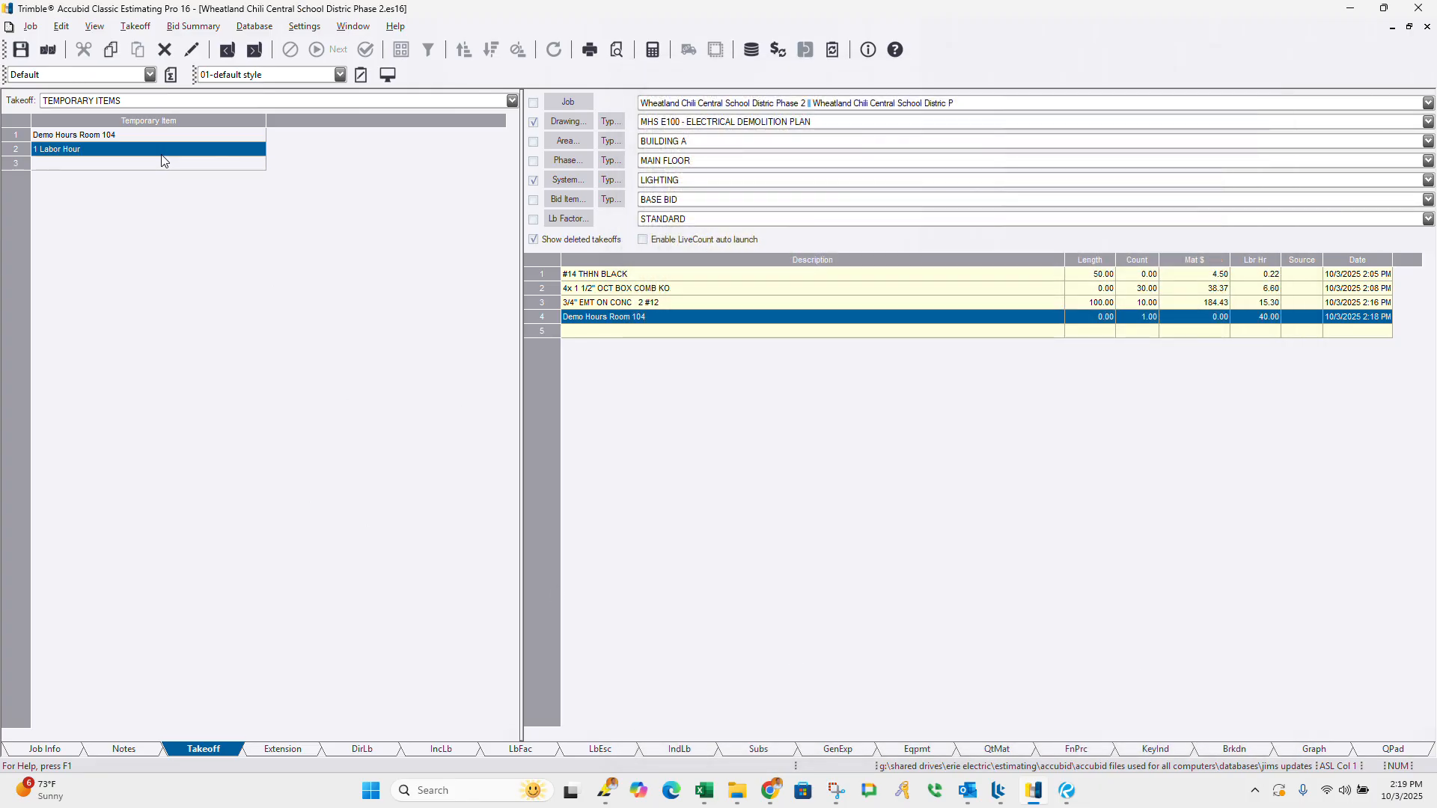
# Step: Add the 1 Labor Hour temporary item to the takeoff list with a Count of 30
pyautogui.doubleClick(158, 150)
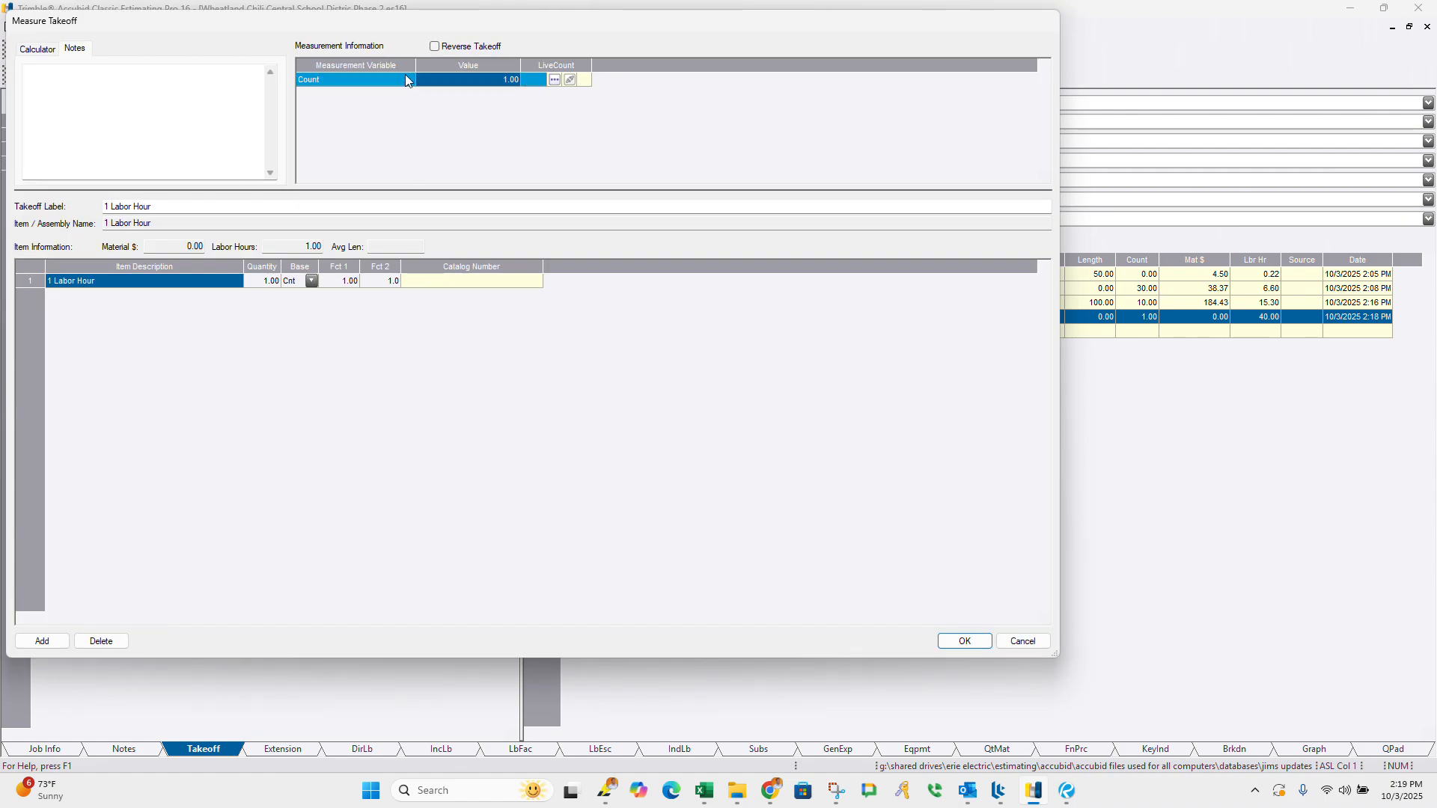
pyautogui.moveTo(415, 26); pyautogui.dragTo(826, 370)
pyautogui.click(863, 420)
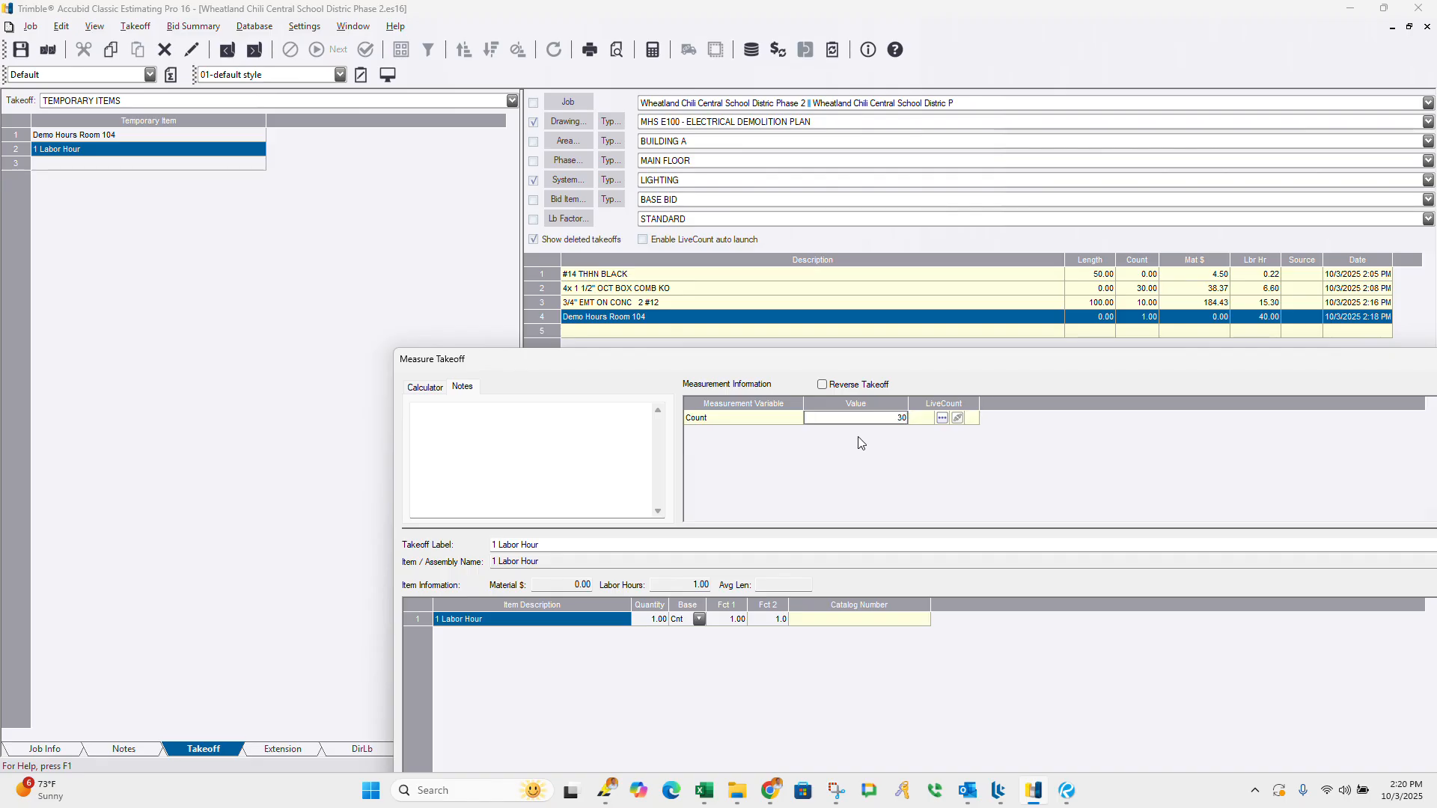
pyautogui.press('Return')
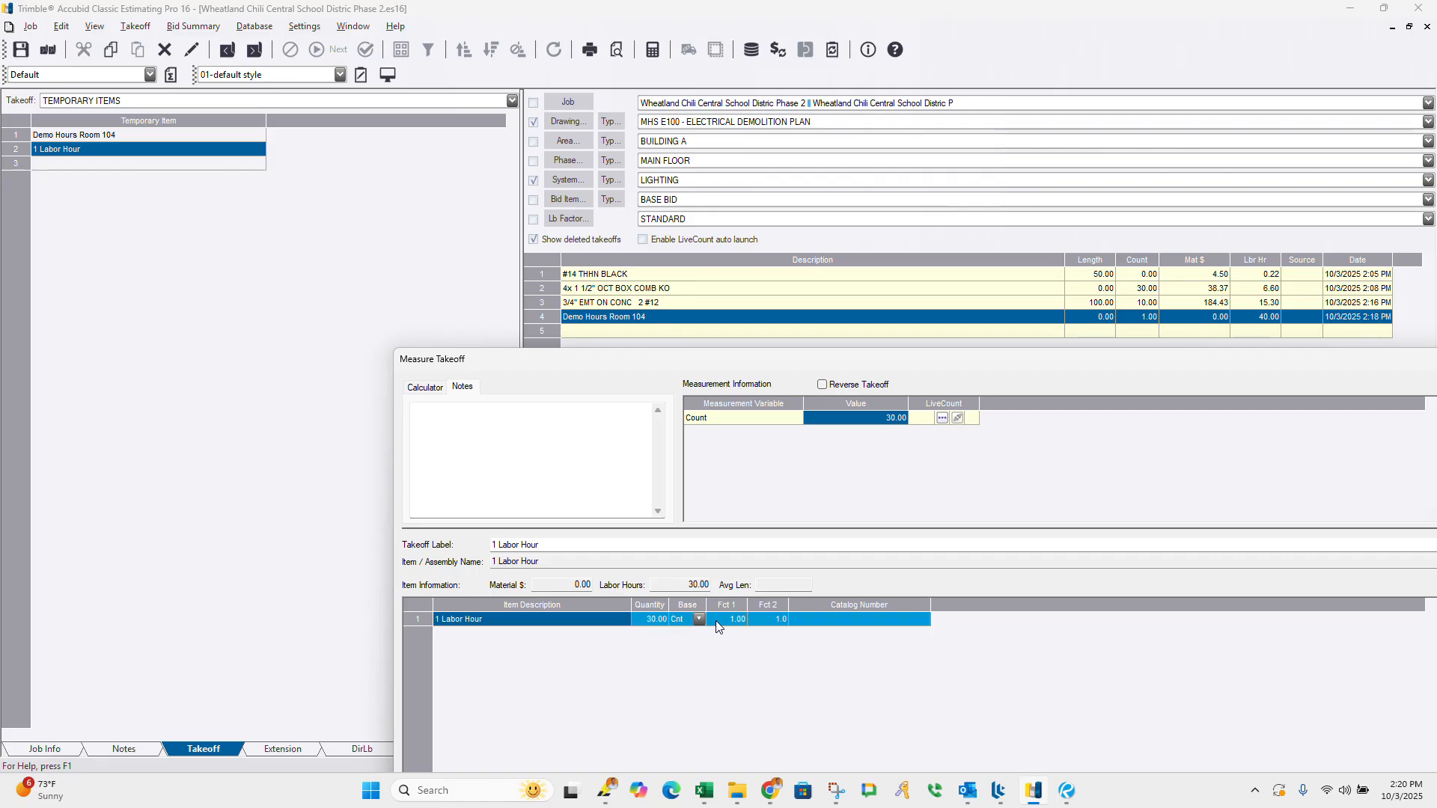
pyautogui.moveTo(869, 361); pyautogui.dragTo(400, 139)
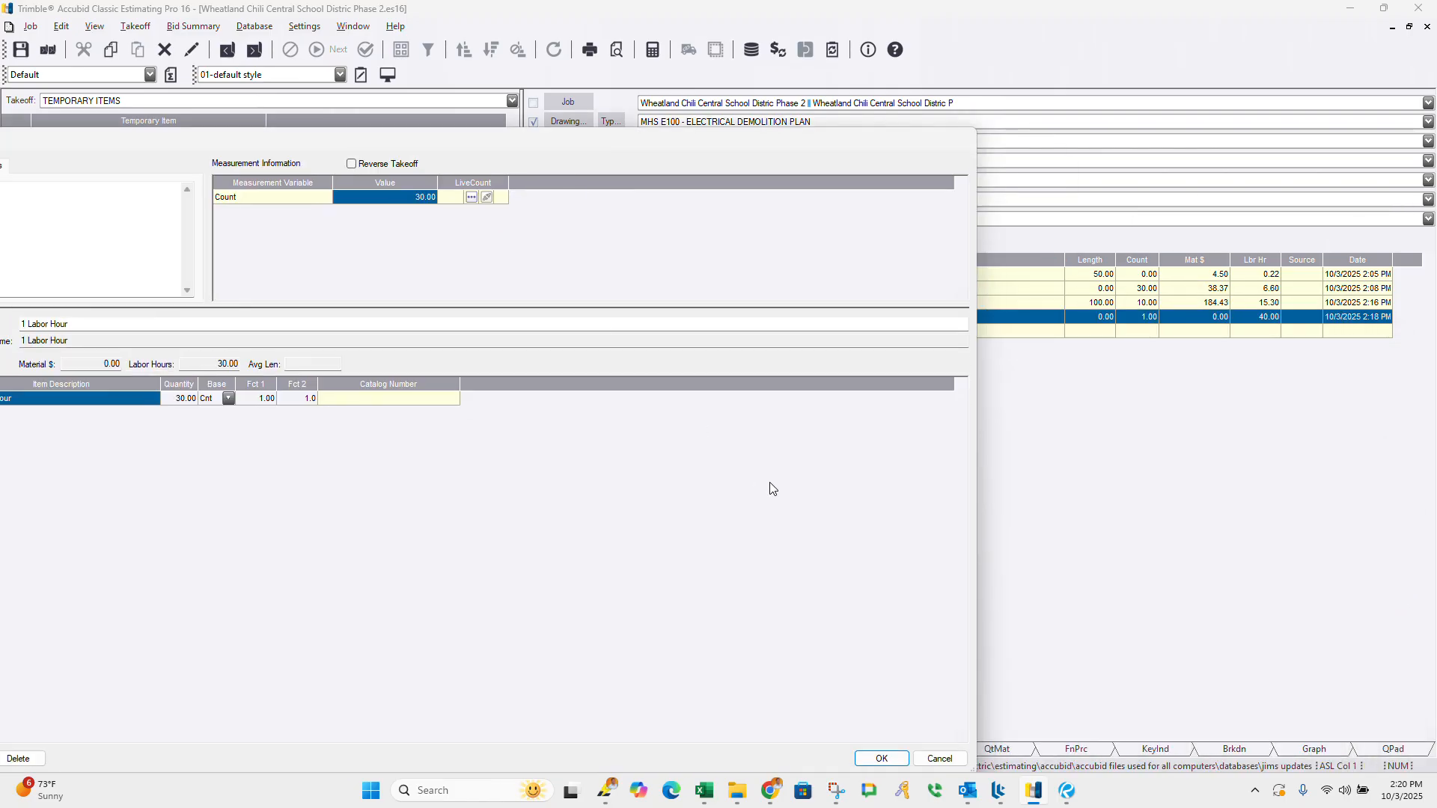
pyautogui.click(883, 758)
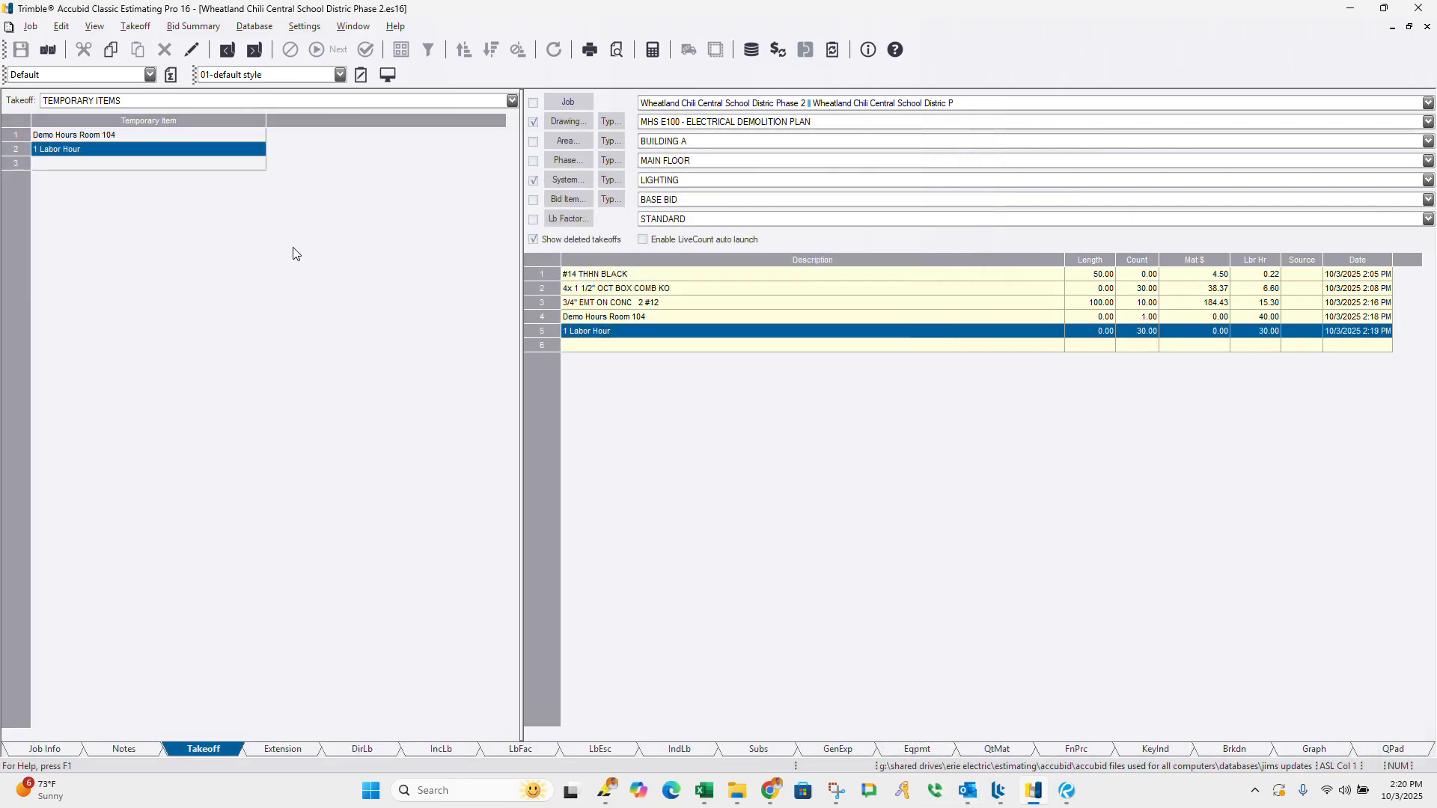
# Step: Review the Demo Hours Room 104 takeoff entry and the settings of its temporary item
pyautogui.doubleClick(746, 320)
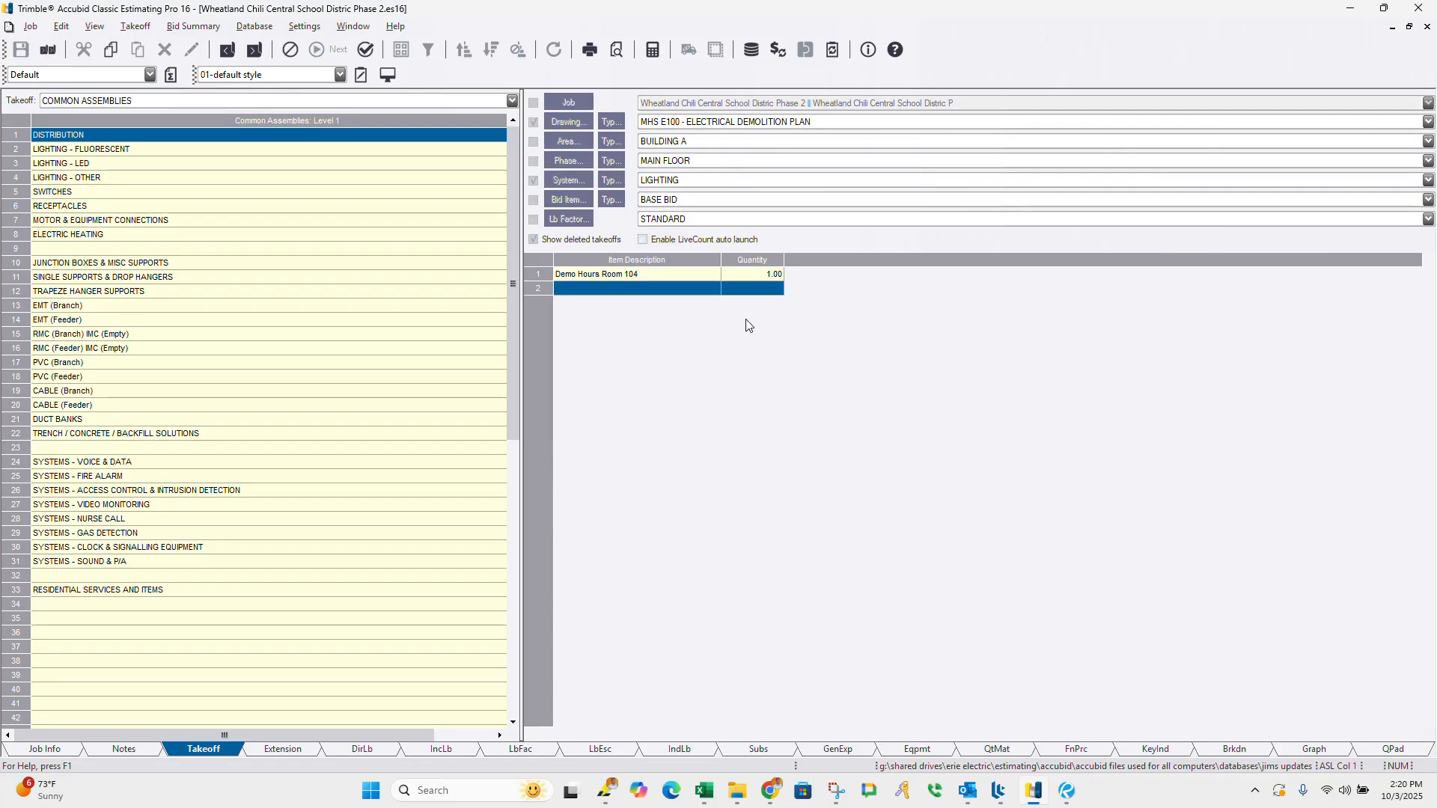
pyautogui.rightClick(748, 325)
pyautogui.click(779, 378)
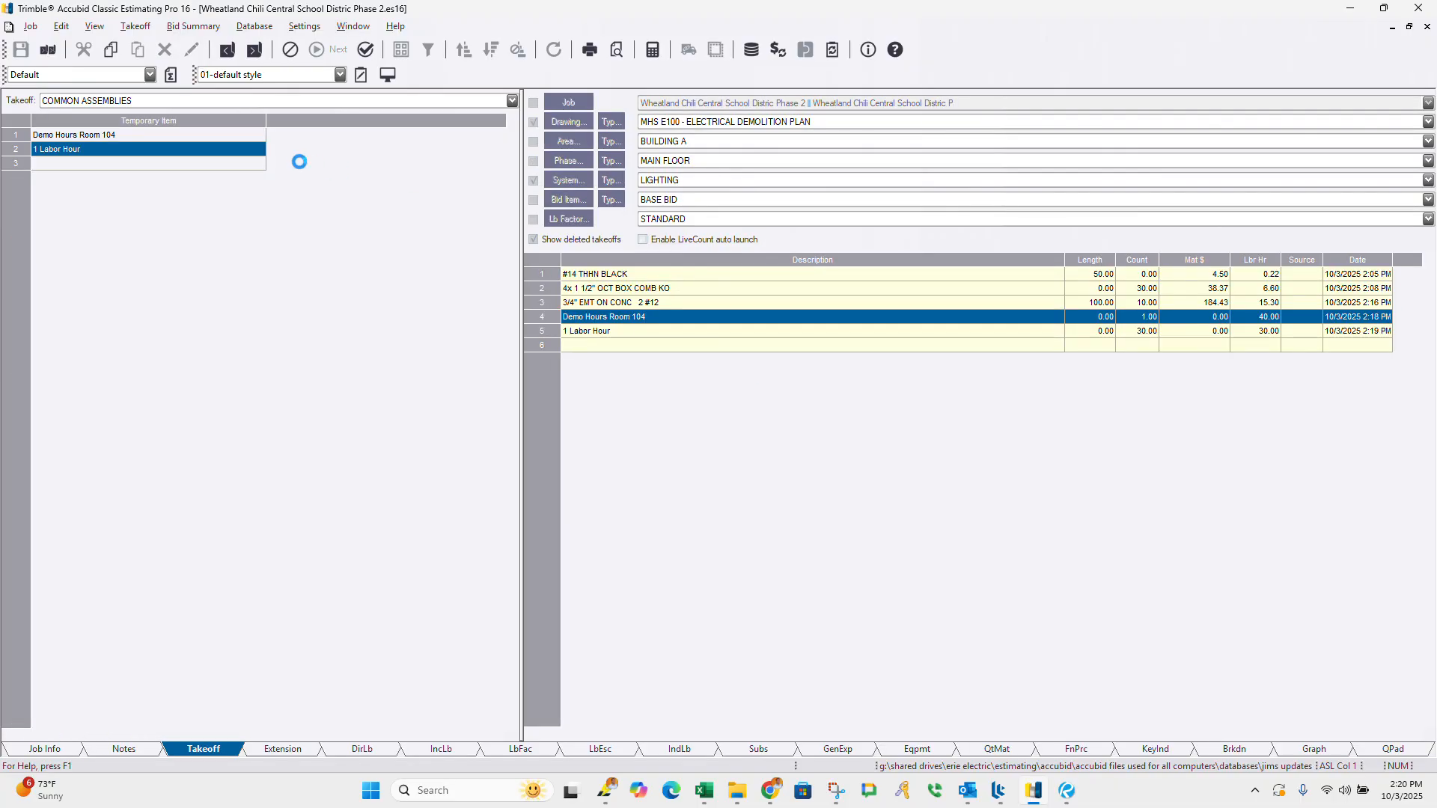
pyautogui.click(161, 141)
pyautogui.rightClick(161, 136)
pyautogui.click(179, 145)
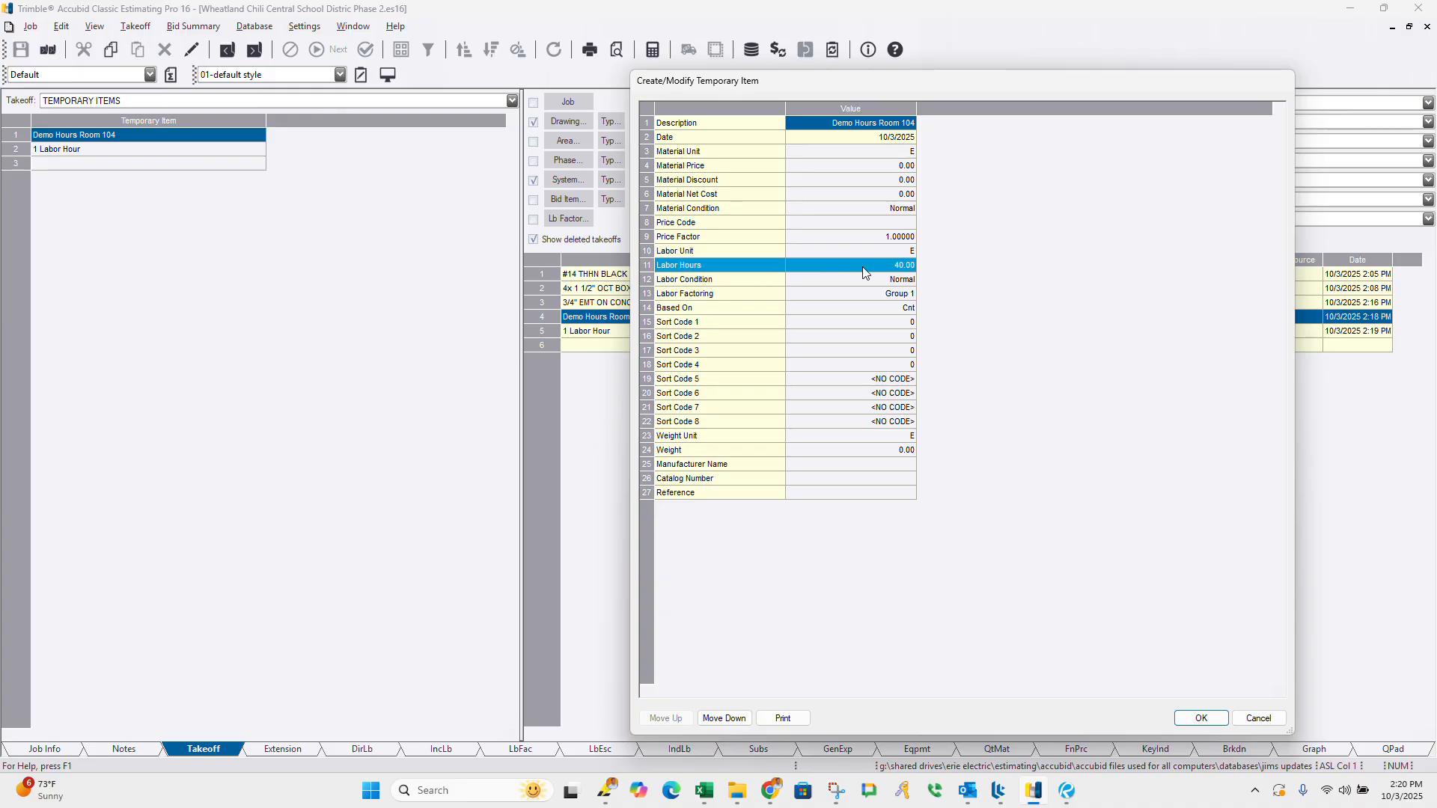
pyautogui.click(1200, 718)
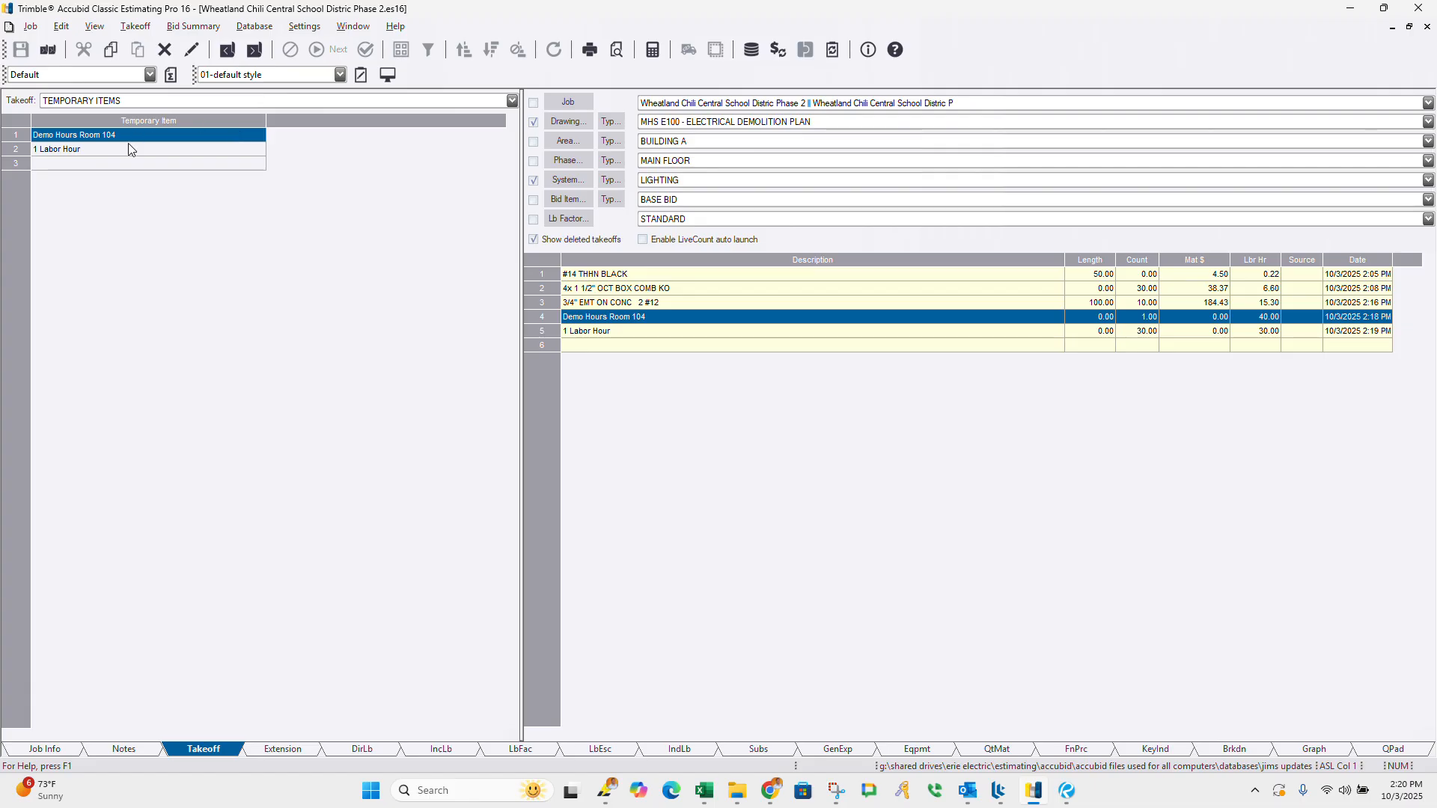
pyautogui.click(123, 164)
pyautogui.click(110, 147)
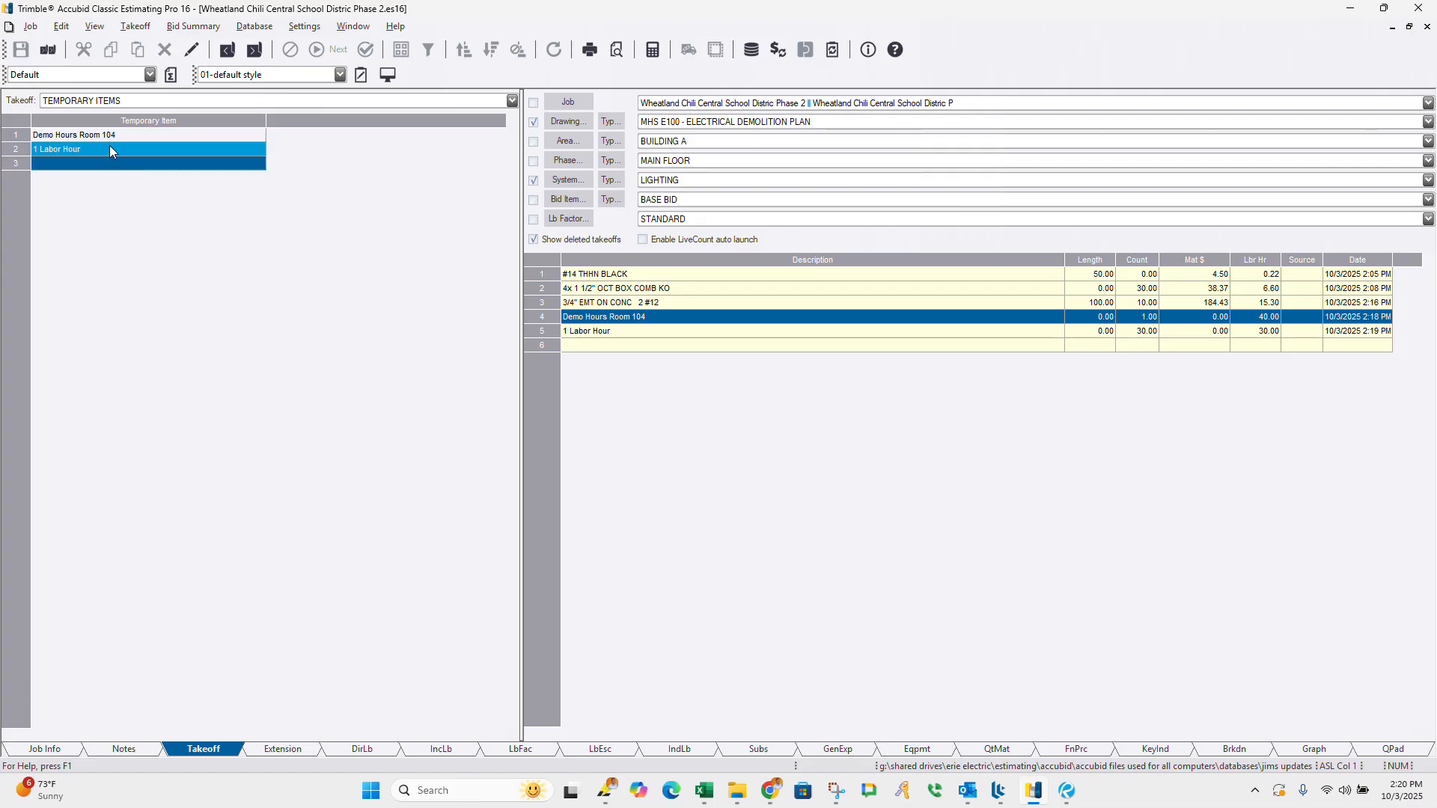
pyautogui.rightClick(106, 150)
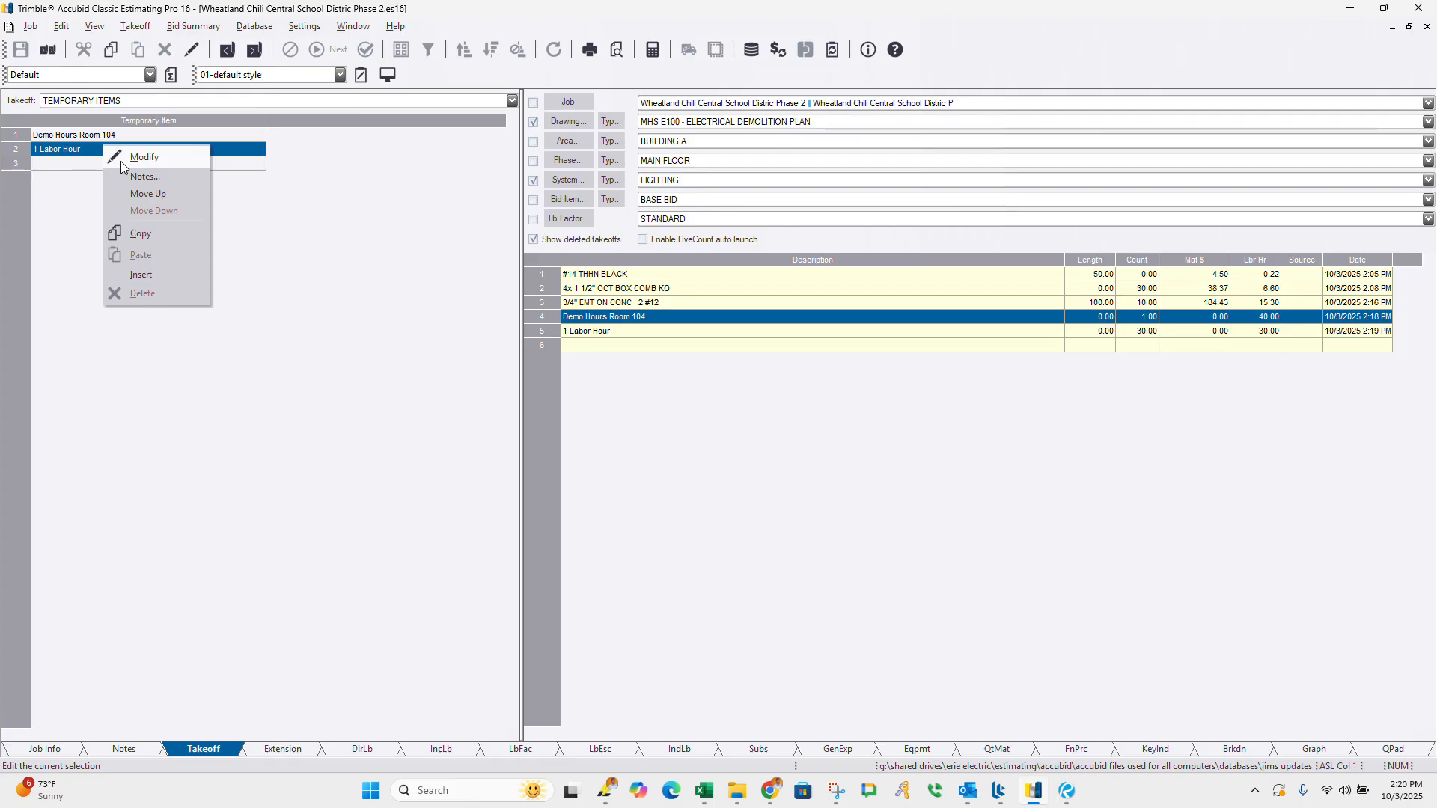
pyautogui.click(489, 328)
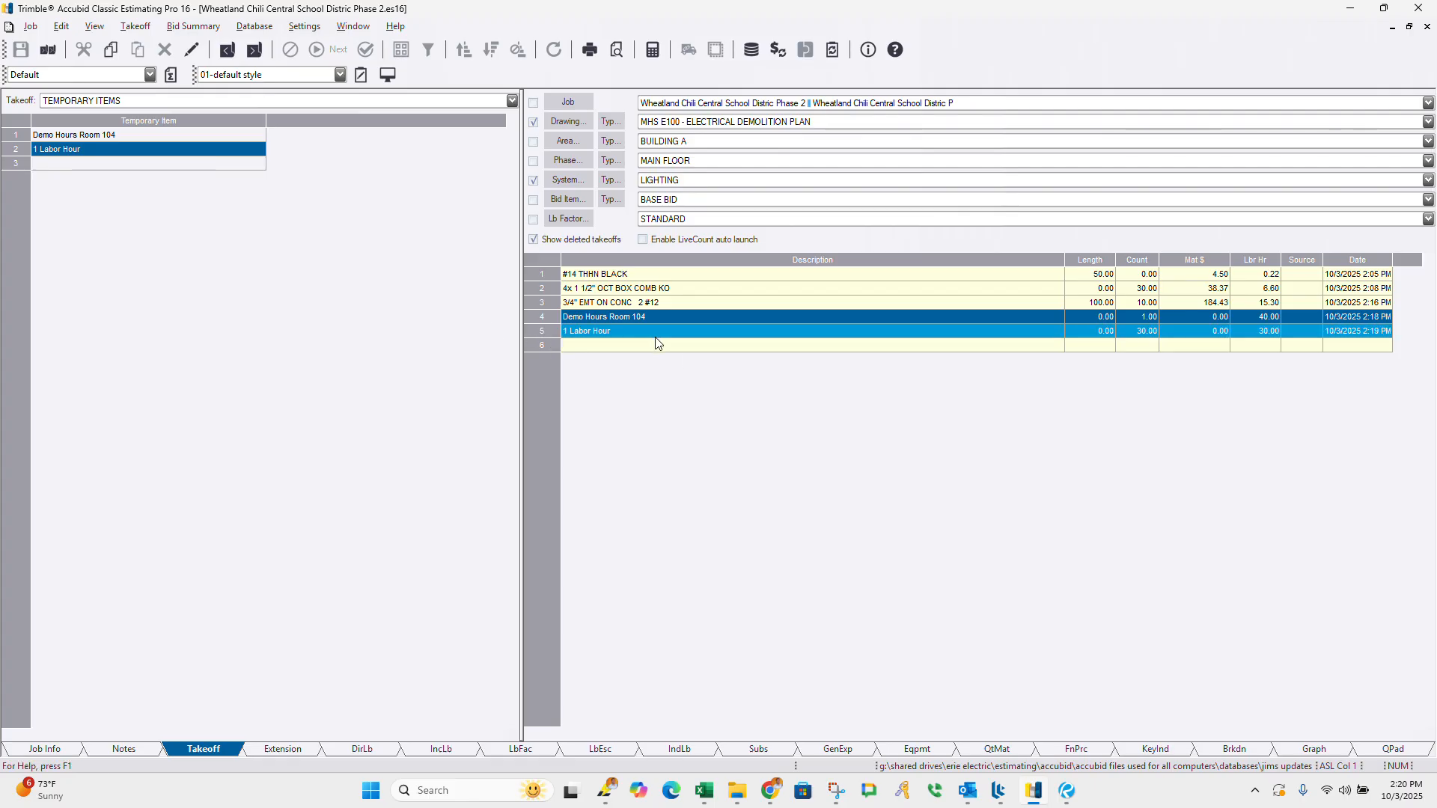
pyautogui.click(623, 330)
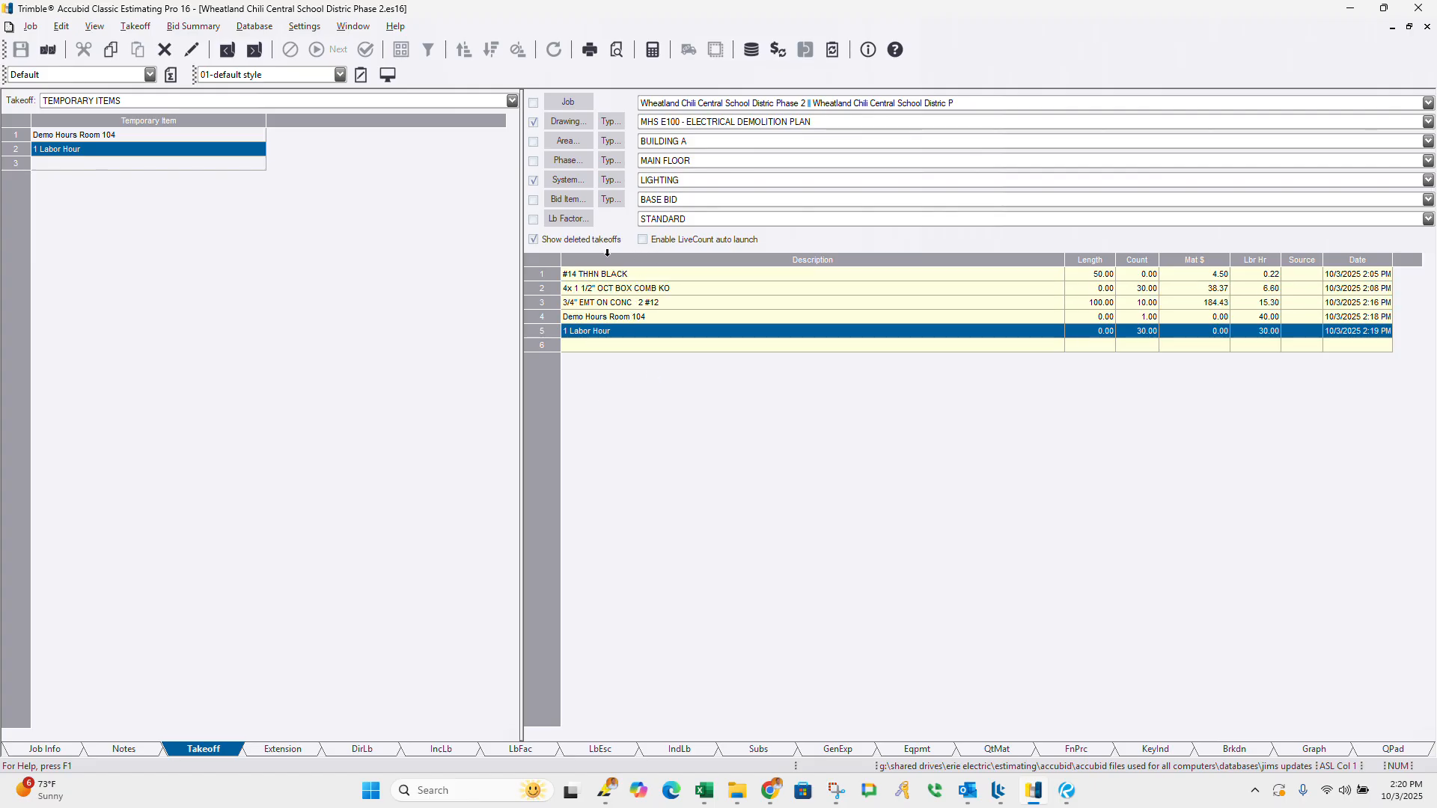
pyautogui.rightClick(274, 302)
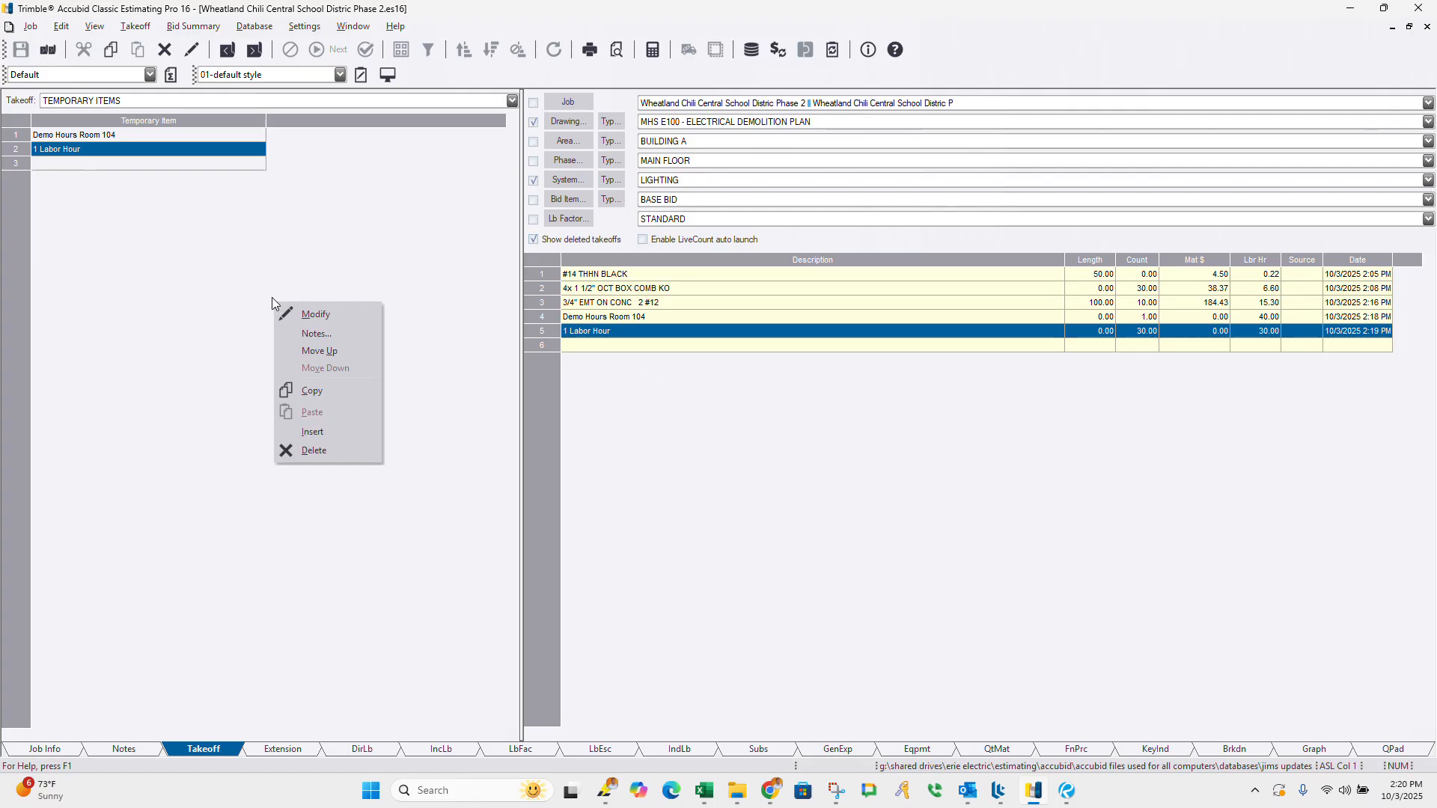
pyautogui.click(238, 352)
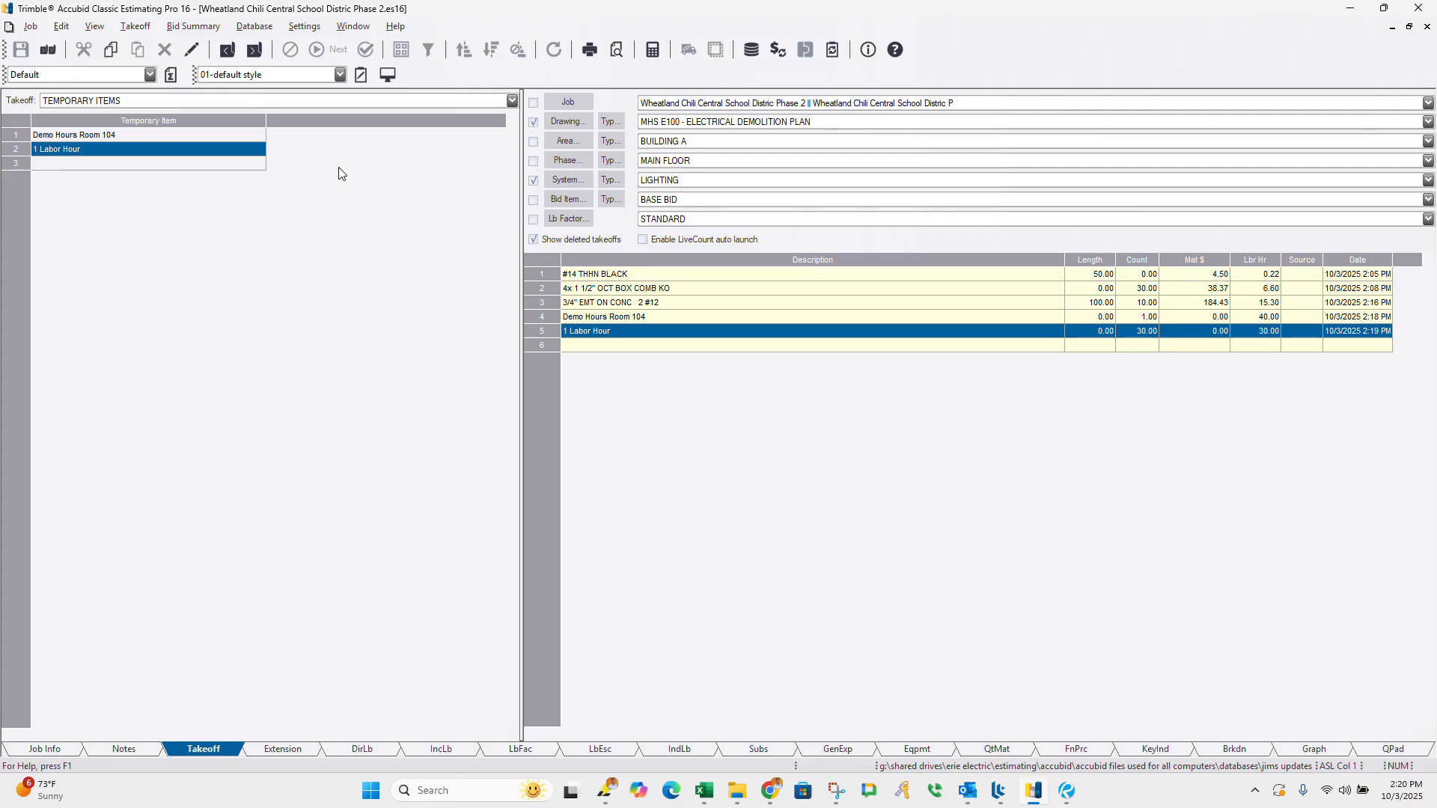
# Step: Switch the takeoff source from temporary items to COMMON ASSEMBLIES
pyautogui.click(349, 105)
pyautogui.click(228, 212)
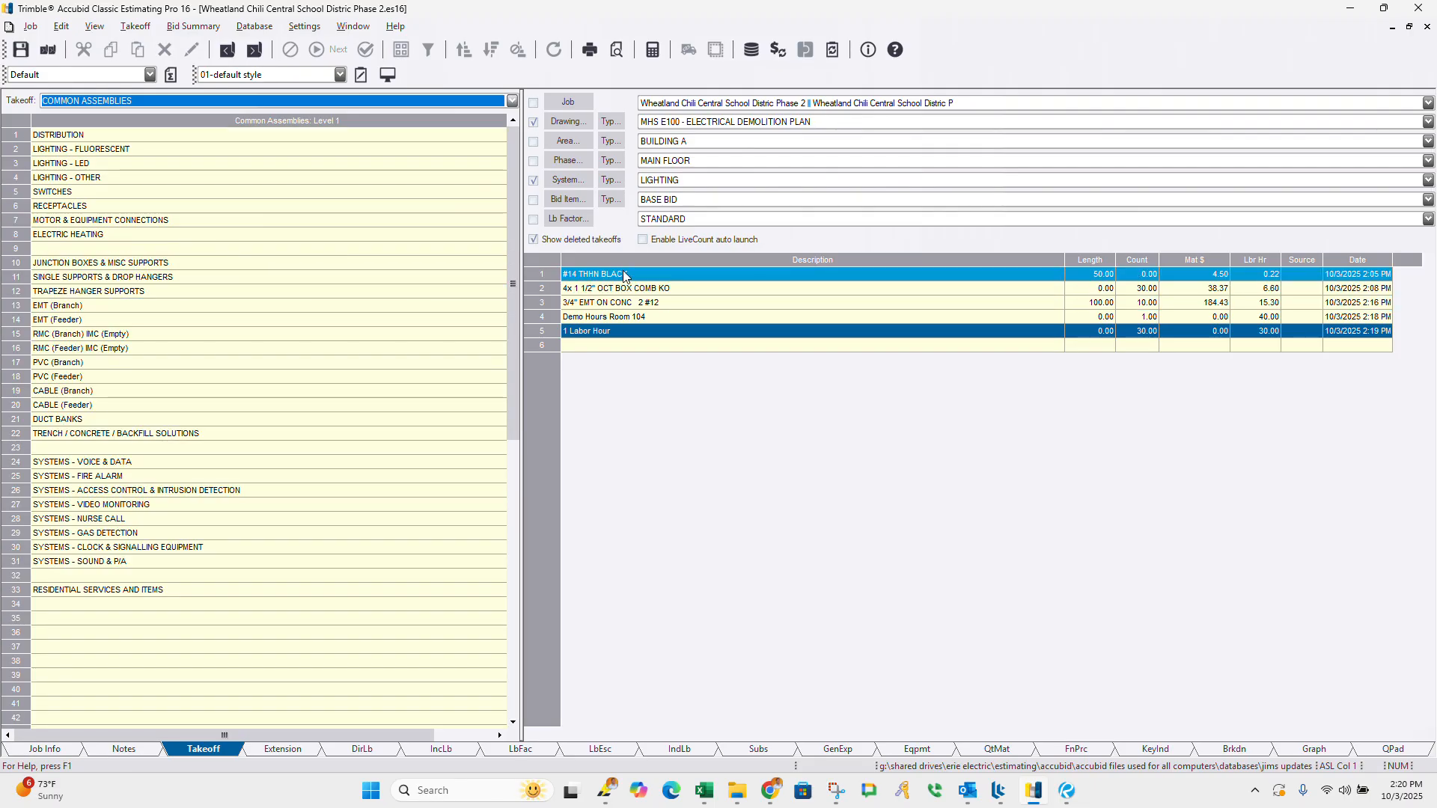
# Step: Review the #14 THHN BLACK takeoff's item breakdown and measurement details, then finish the entry
pyautogui.click(598, 292)
pyautogui.doubleClick(590, 276)
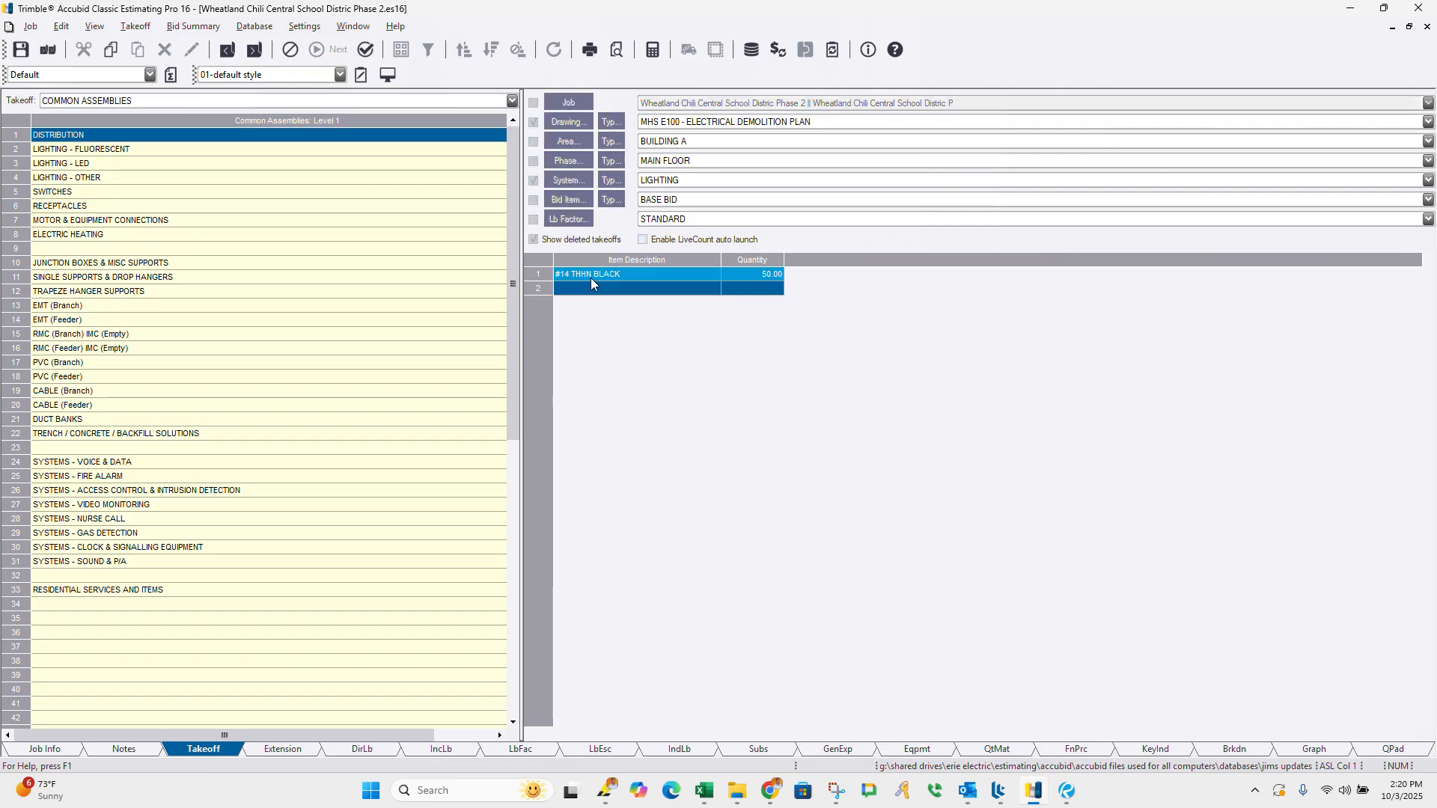
pyautogui.doubleClick(591, 278)
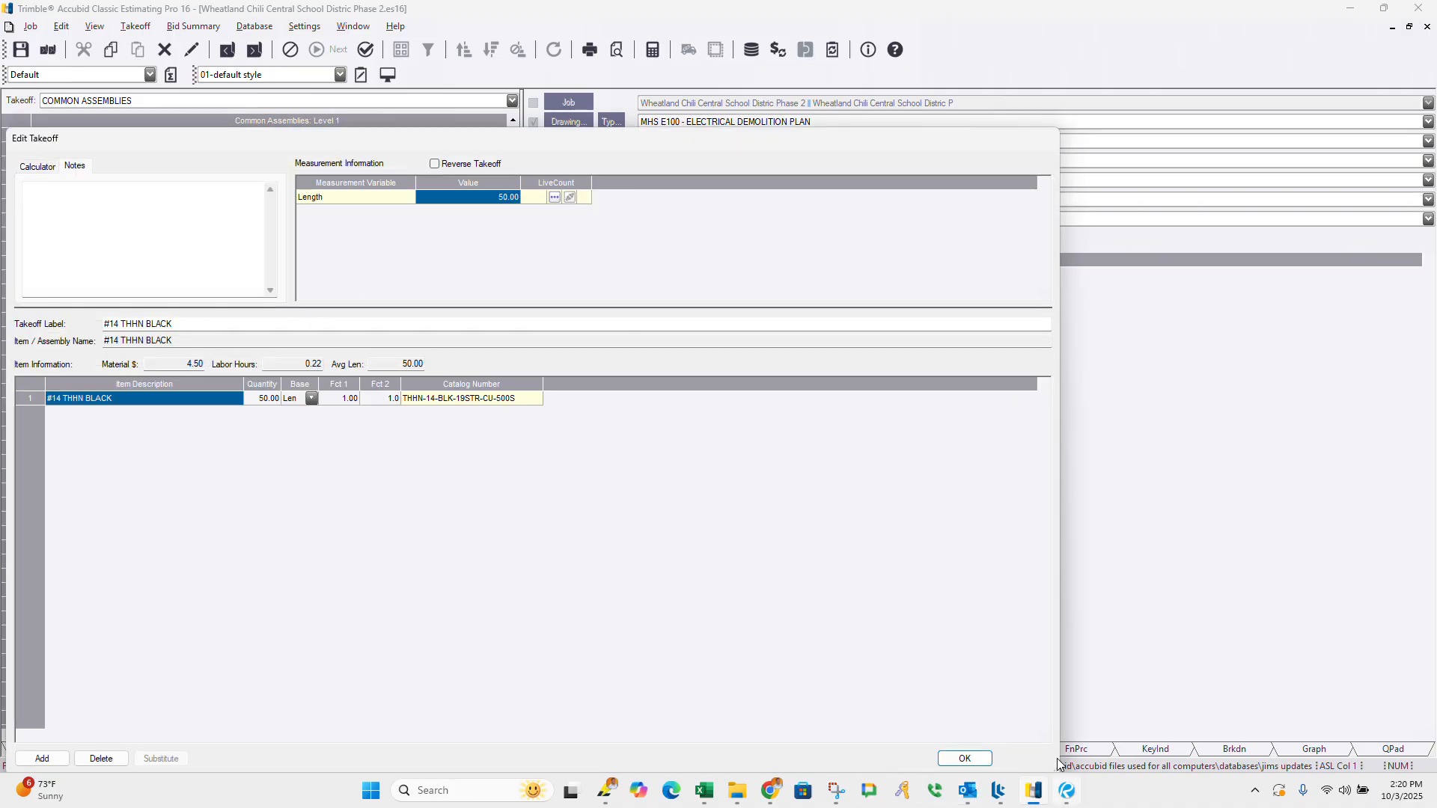
pyautogui.click(985, 758)
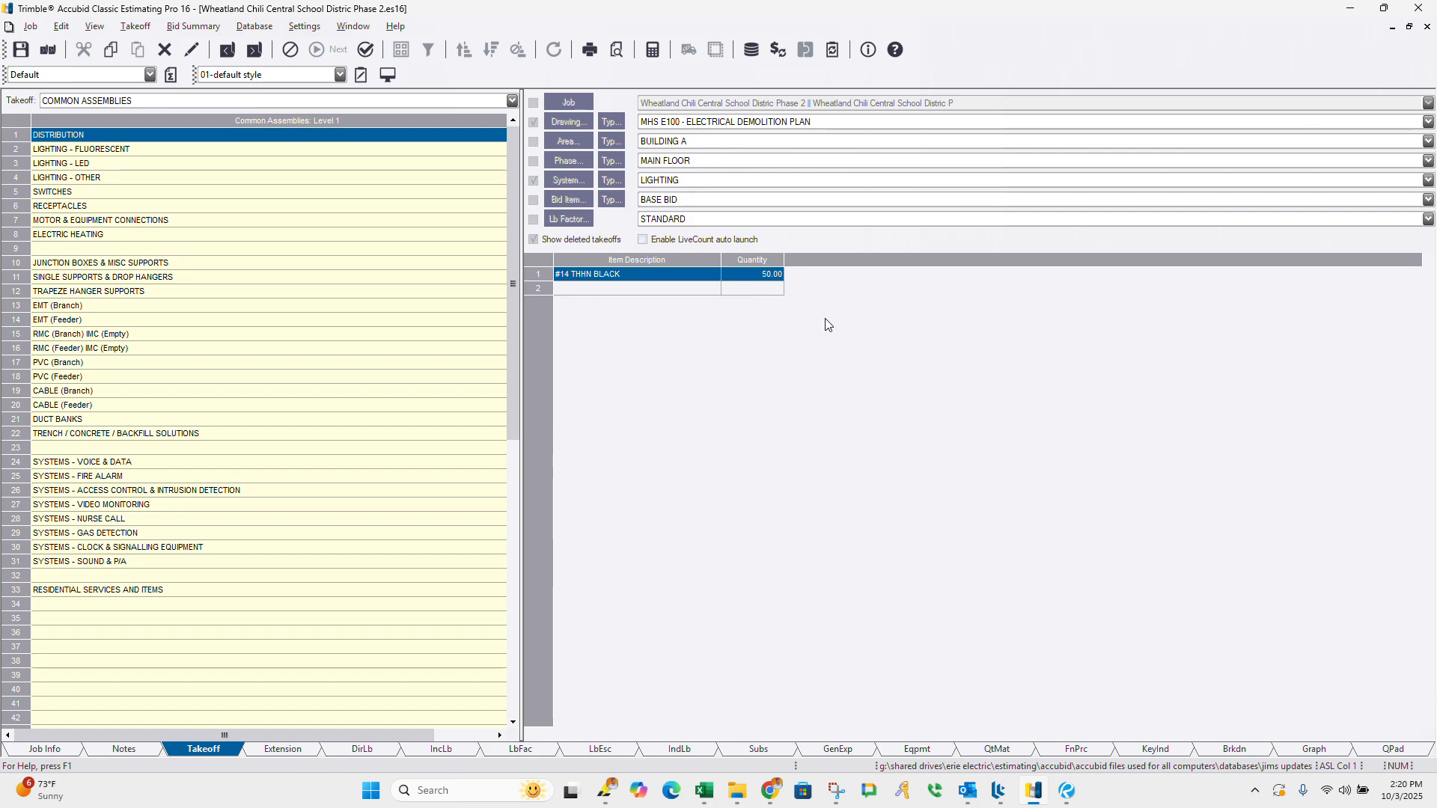
pyautogui.rightClick(775, 370)
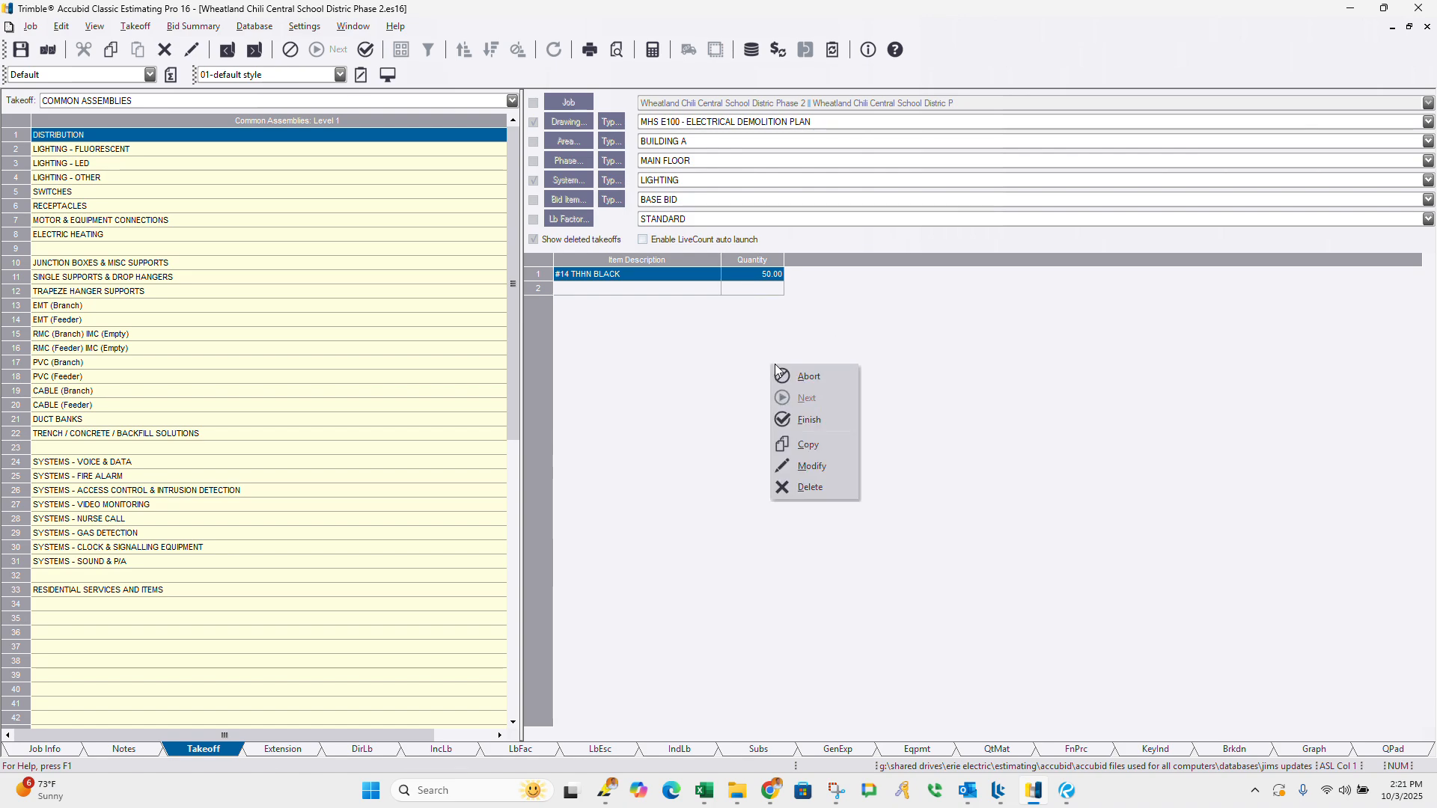
pyautogui.click(816, 432)
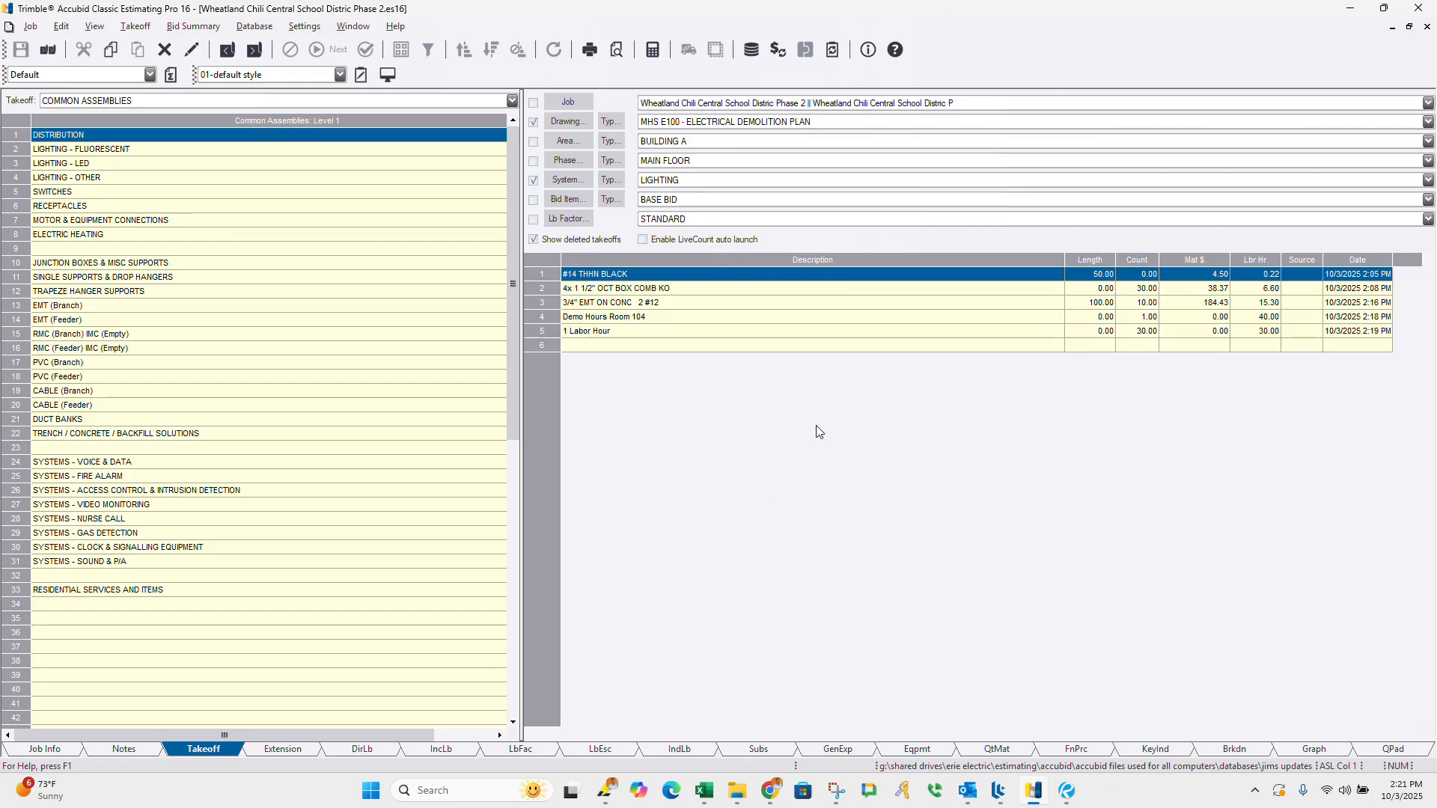
# Step: Review the 4x 1 1/2" OCT BOX COMB KO takeoff's item breakdown and measurement details, then finish the entry
pyautogui.click(627, 292)
pyautogui.doubleClick(627, 293)
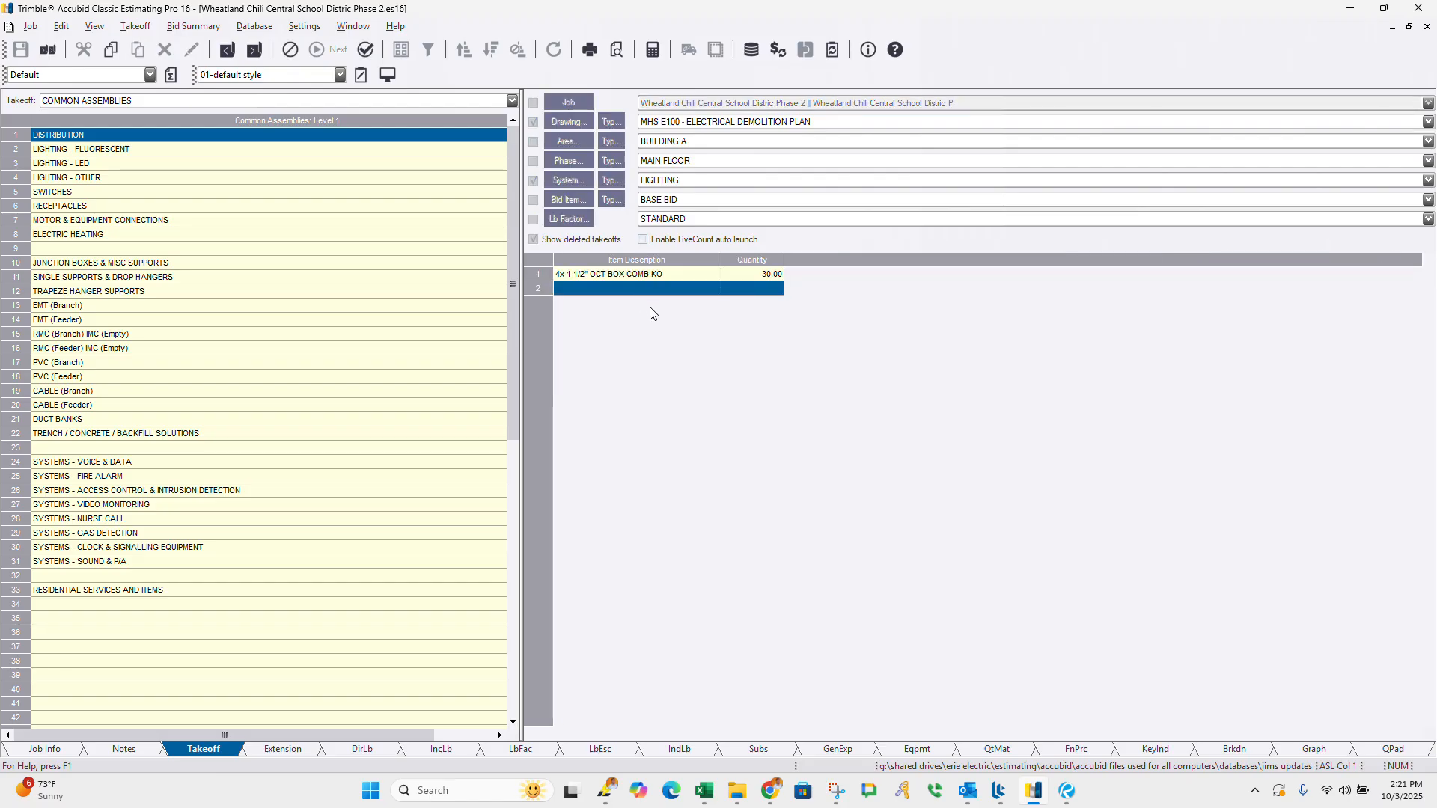
pyautogui.rightClick(651, 306)
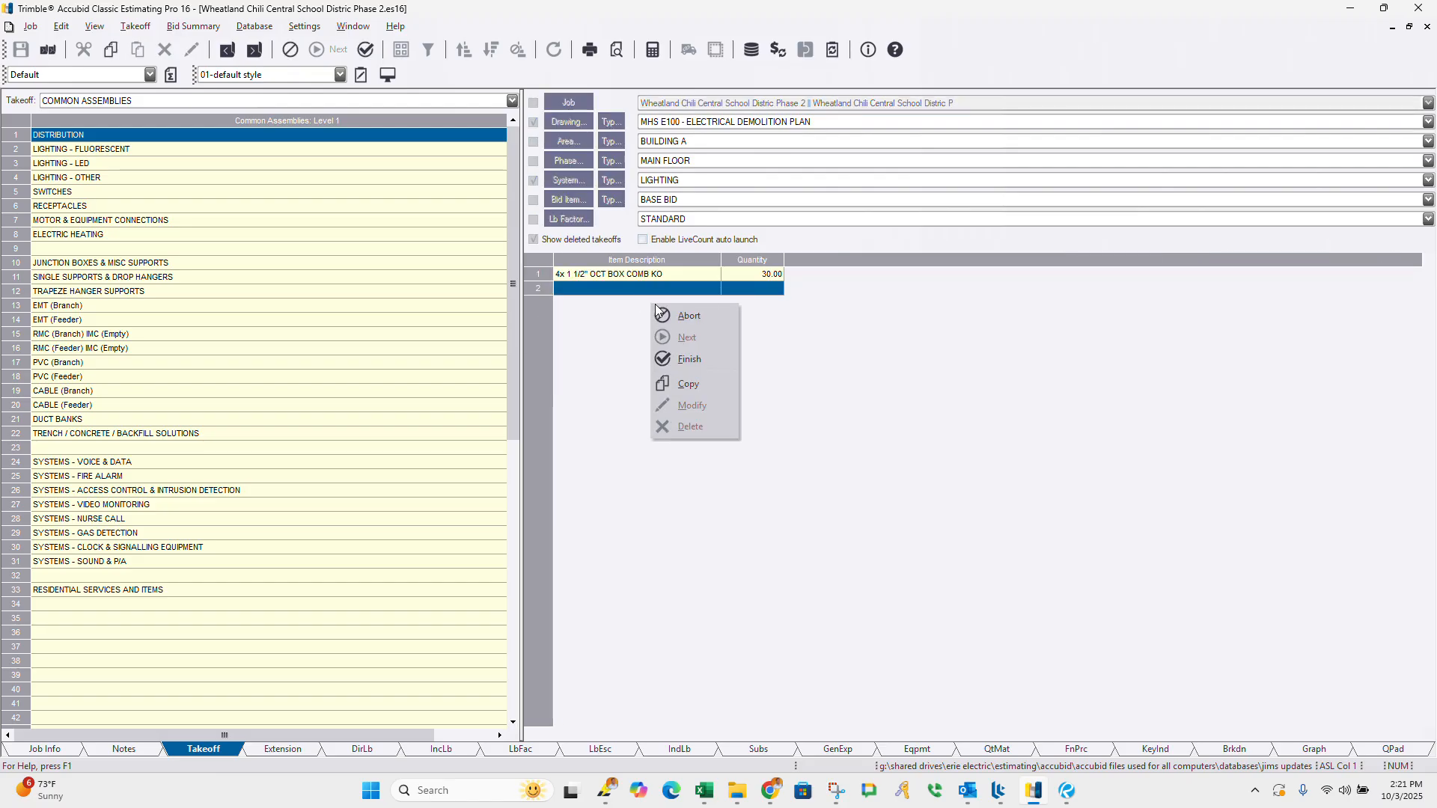
pyautogui.click(687, 359)
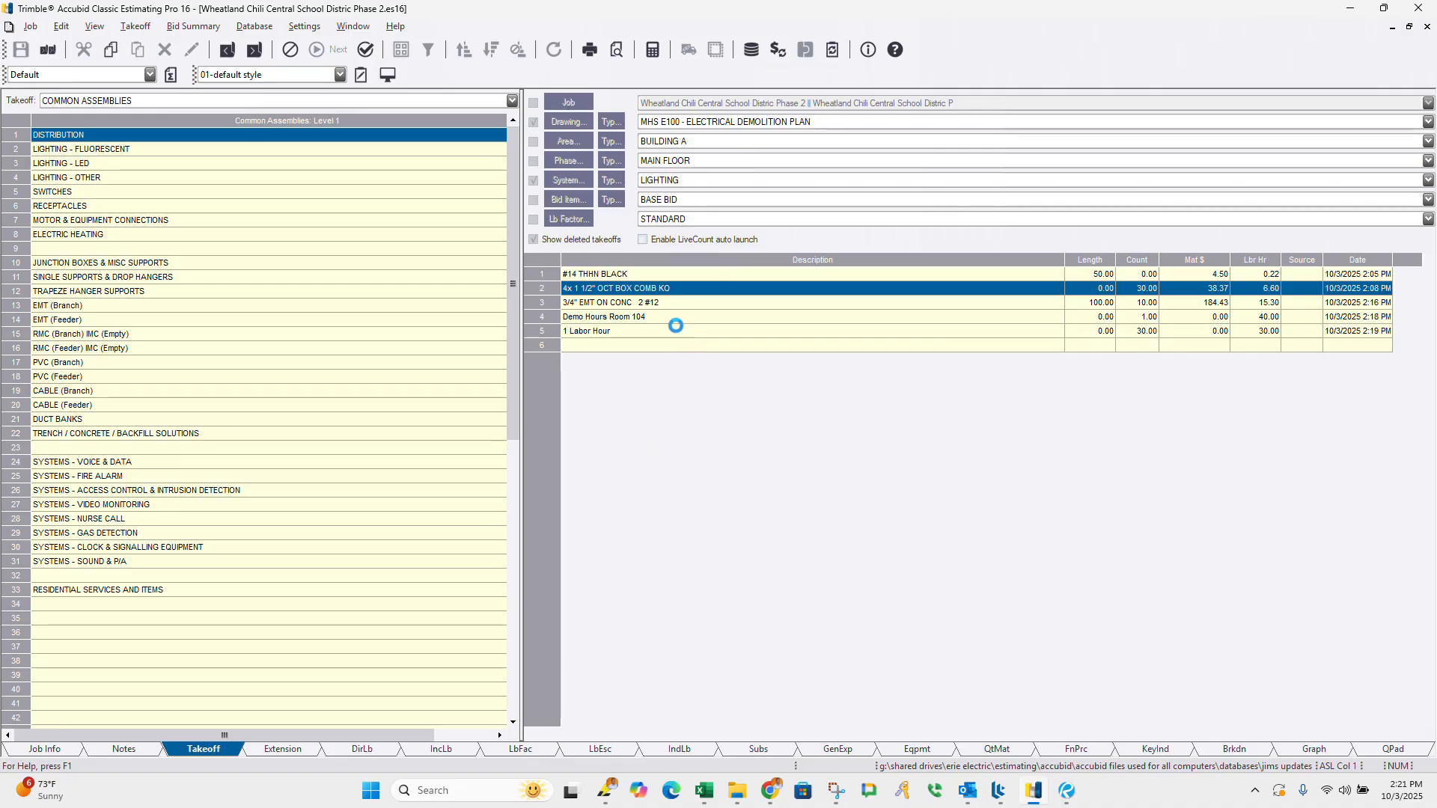
pyautogui.doubleClick(648, 290)
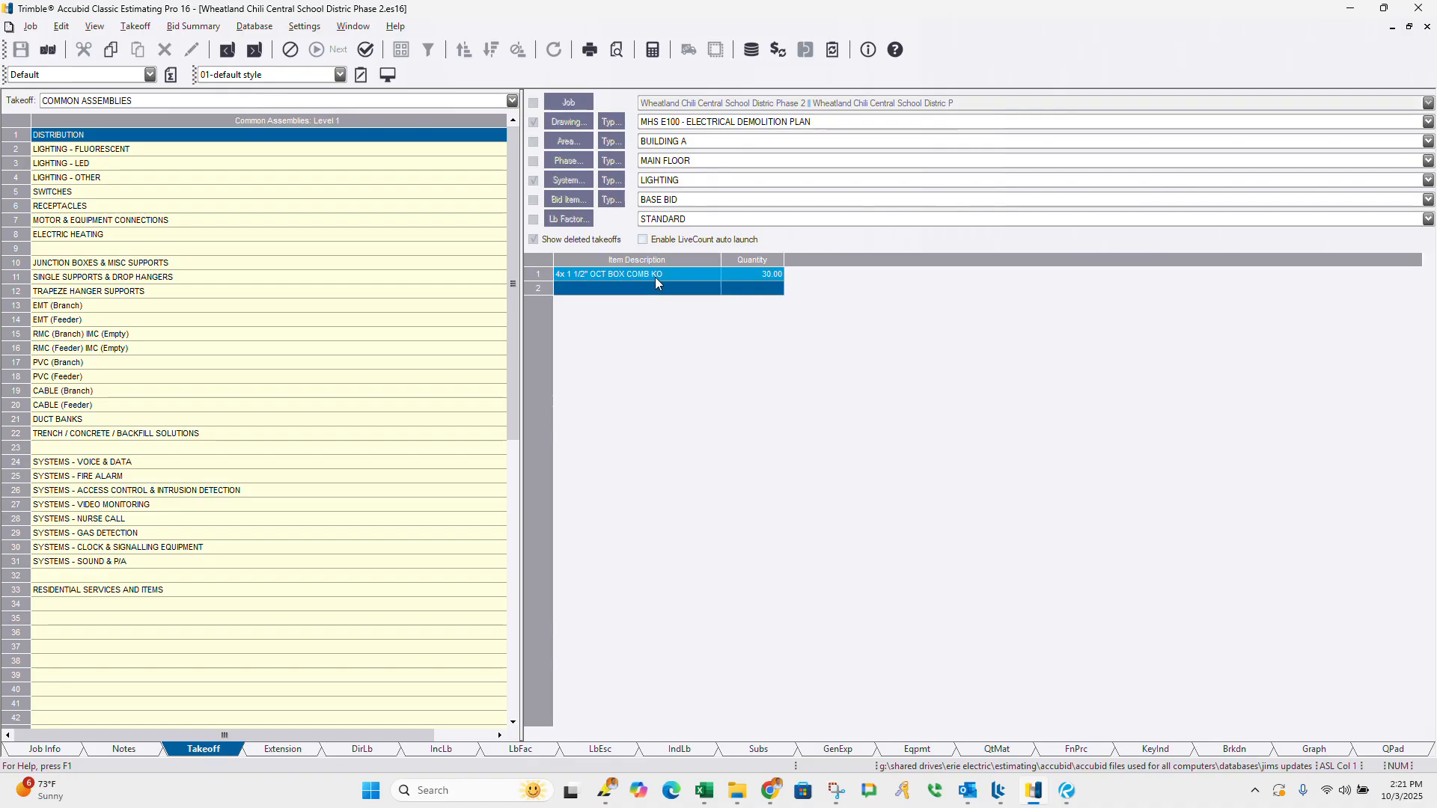
pyautogui.doubleClick(656, 275)
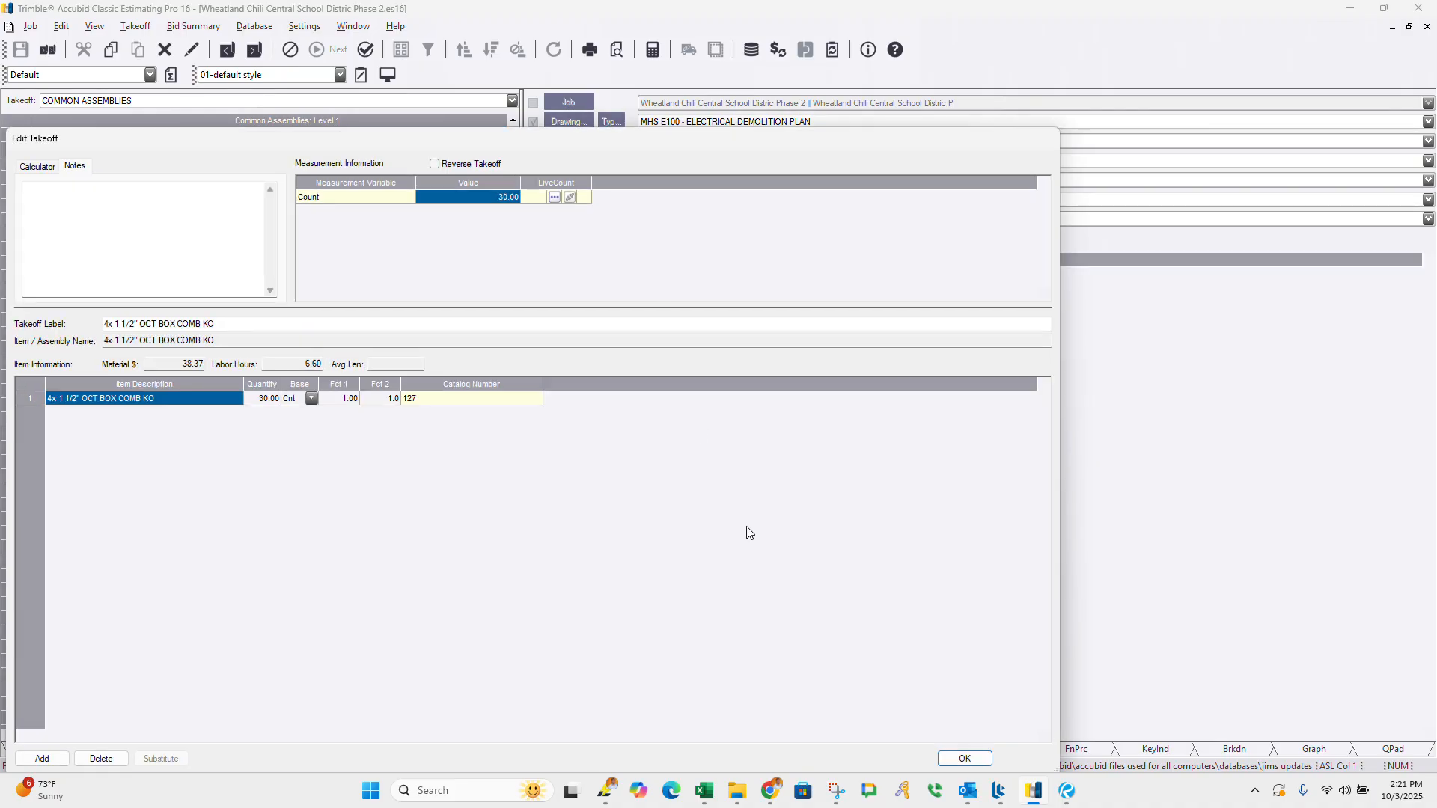
pyautogui.click(958, 758)
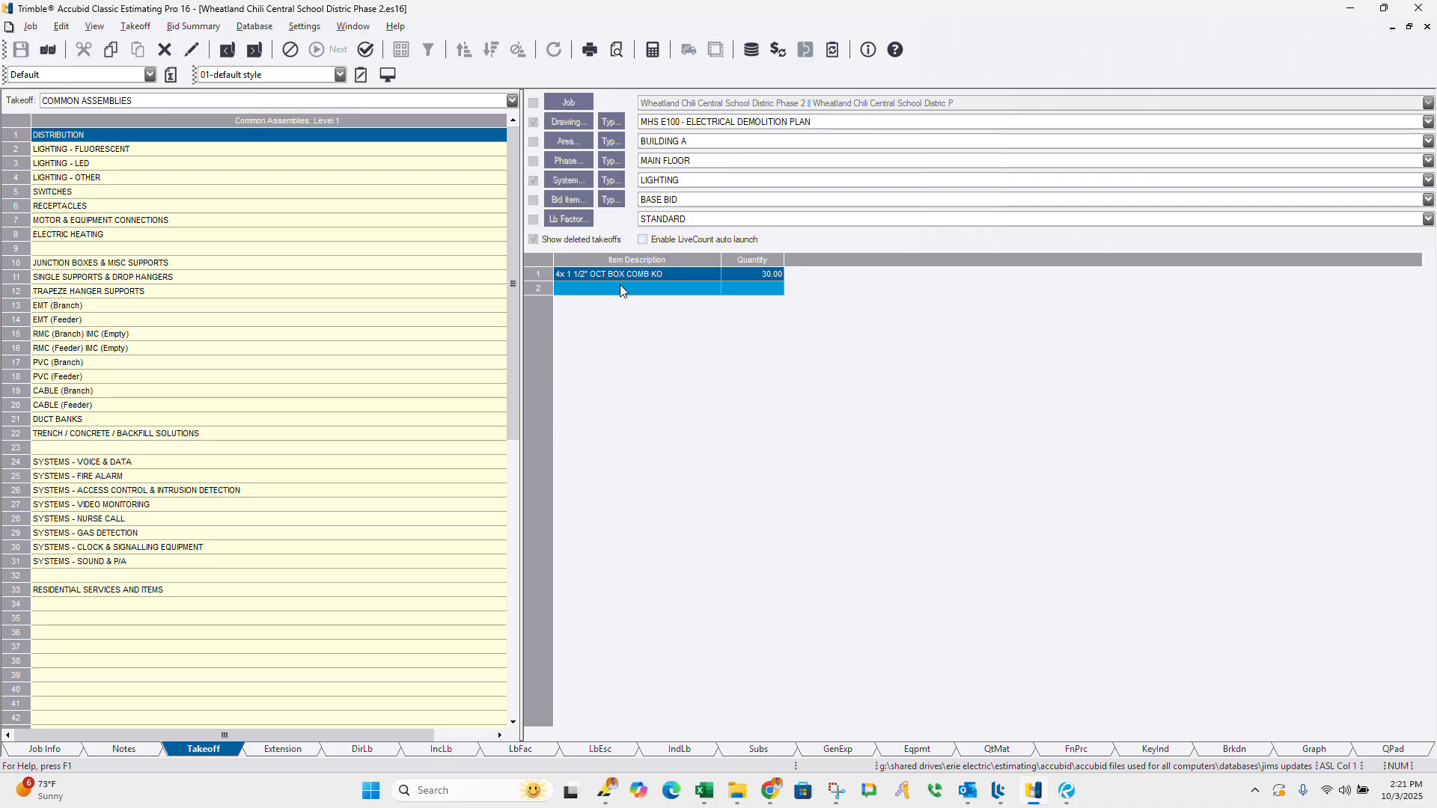
pyautogui.rightClick(650, 333)
pyautogui.click(690, 388)
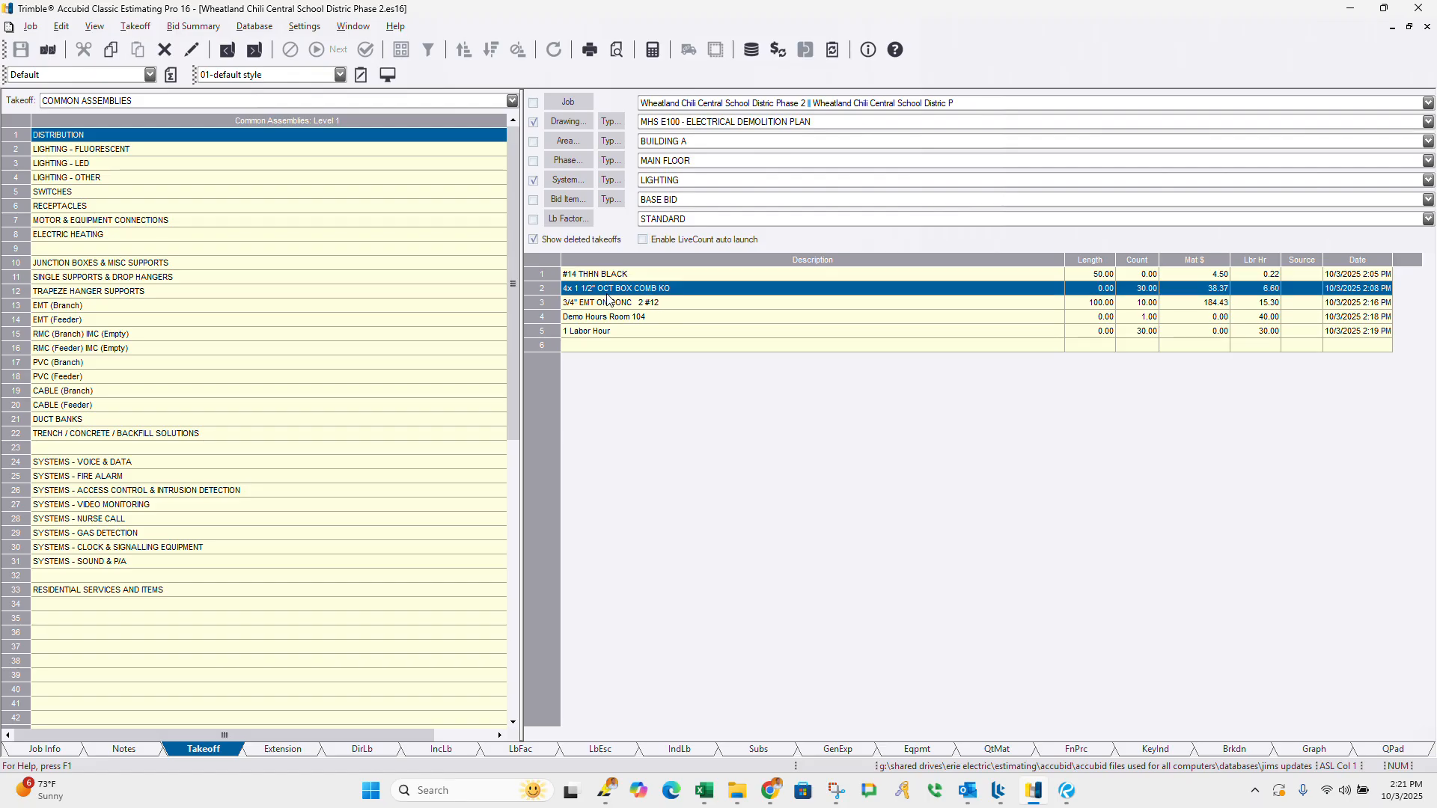
# Step: Add the 2" LT STRAIN RELIEF CONN FOR 1.125-1.375 CORD 90 DEG to the 4x 1 1/2" OCT BOX COMB KO takeoff and finish it
pyautogui.doubleClick(606, 297)
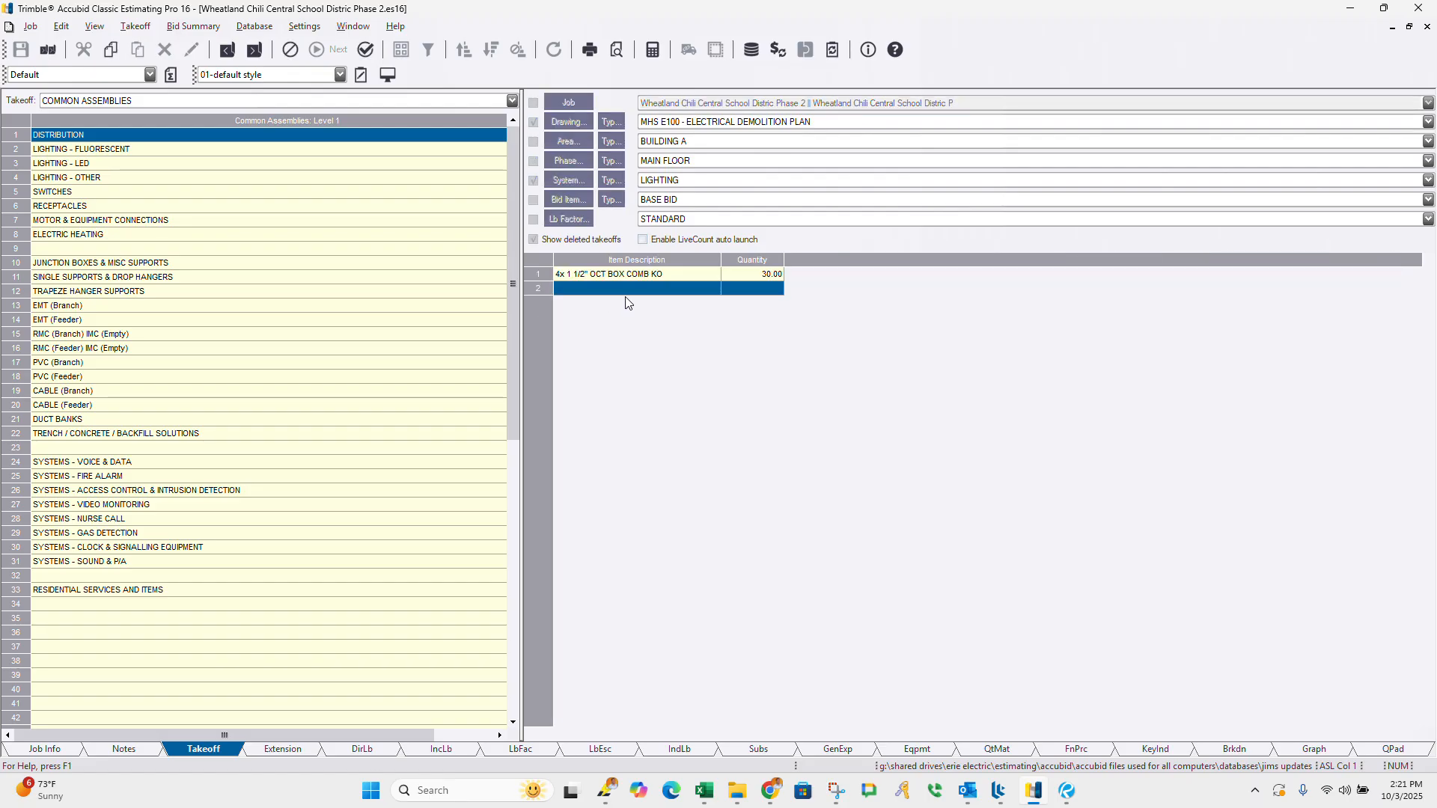
pyautogui.doubleClick(572, 274)
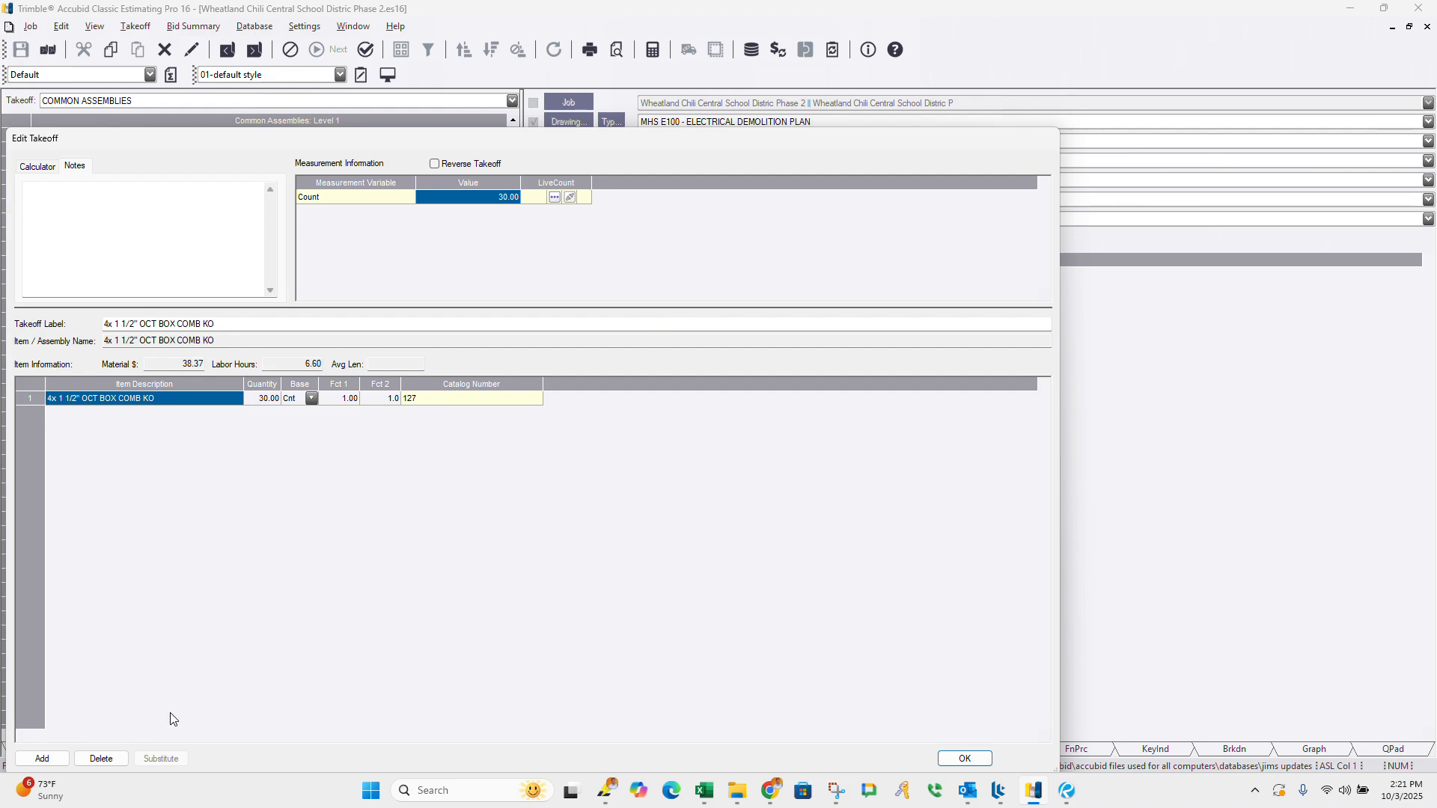
pyautogui.click(51, 763)
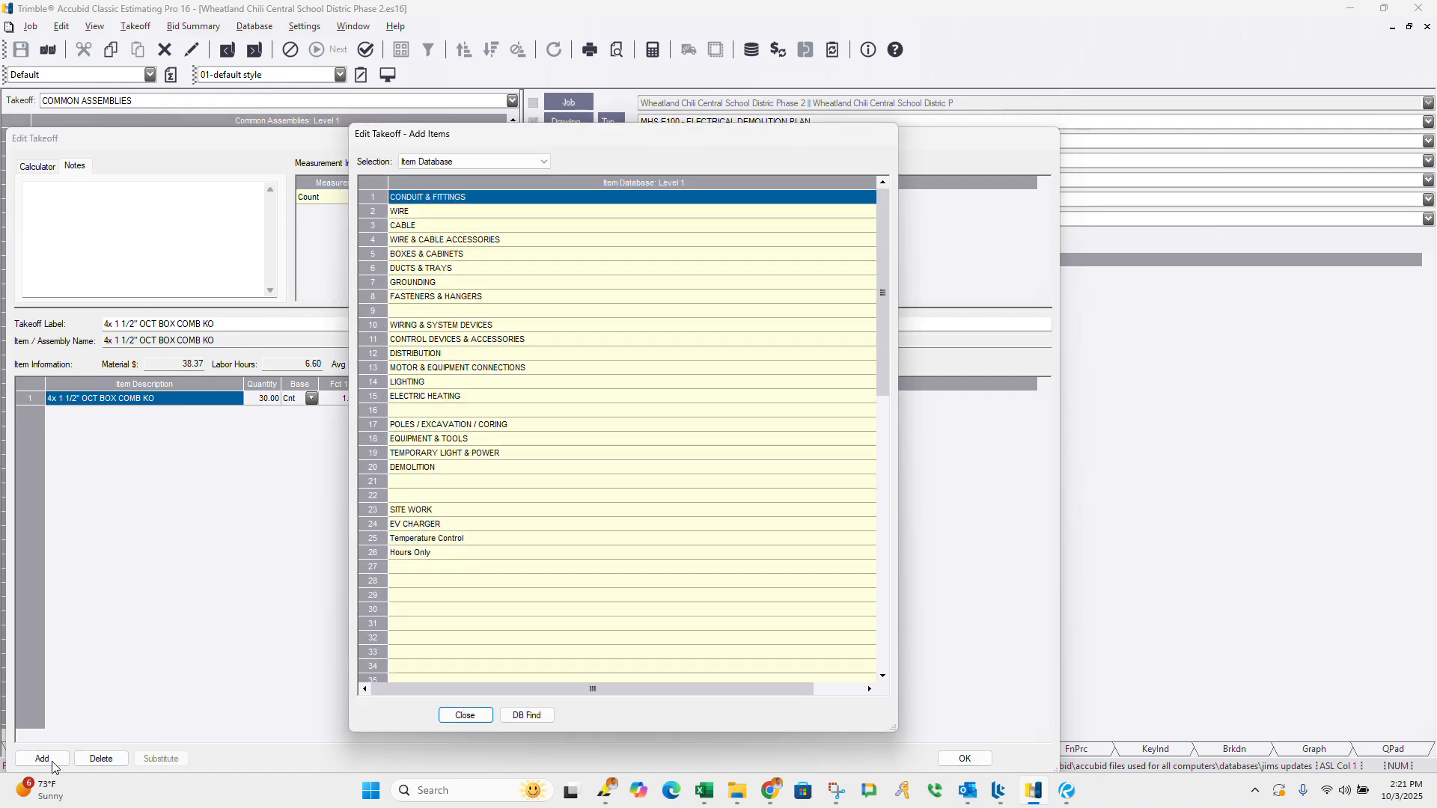
pyautogui.doubleClick(438, 239)
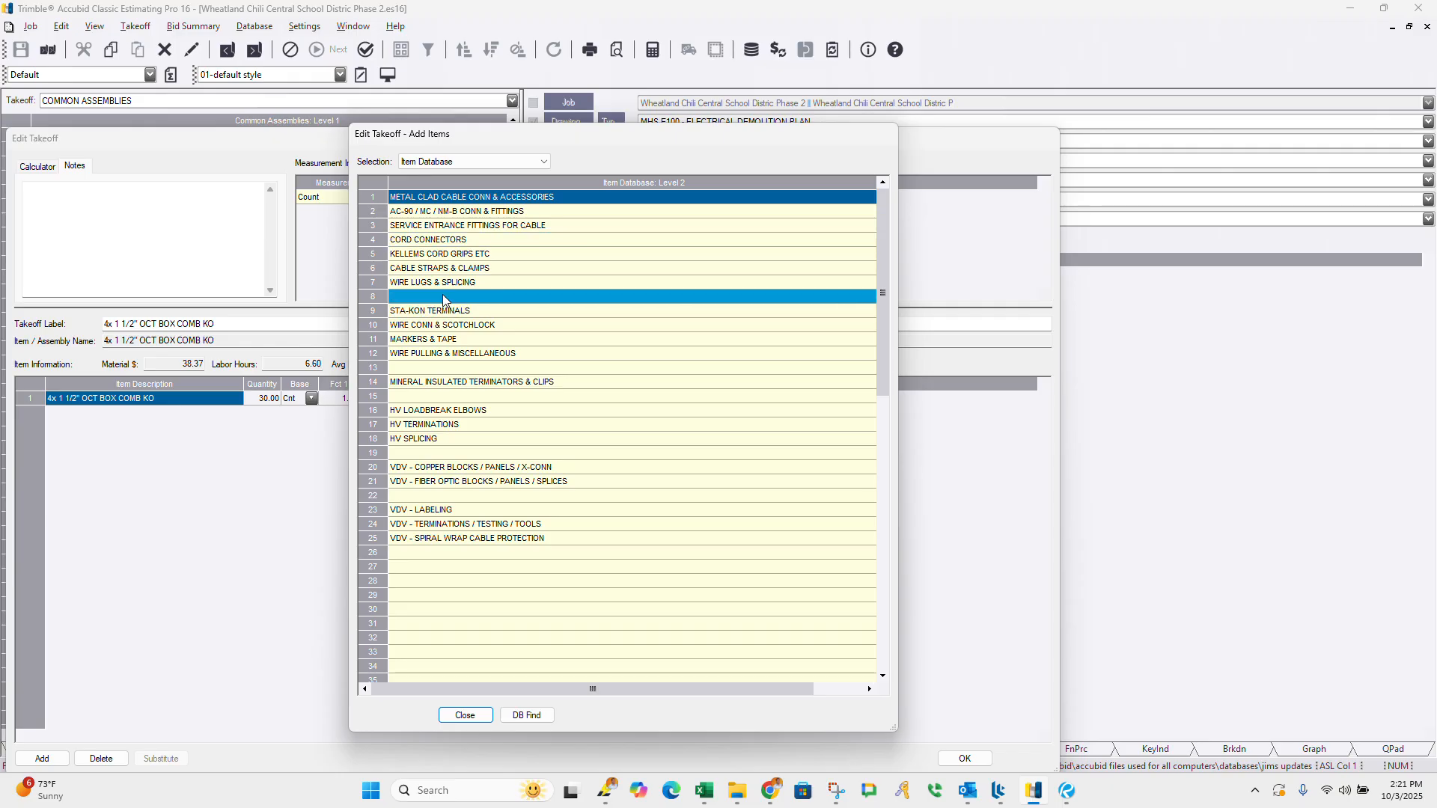
pyautogui.doubleClick(440, 239)
pyautogui.doubleClick(440, 241)
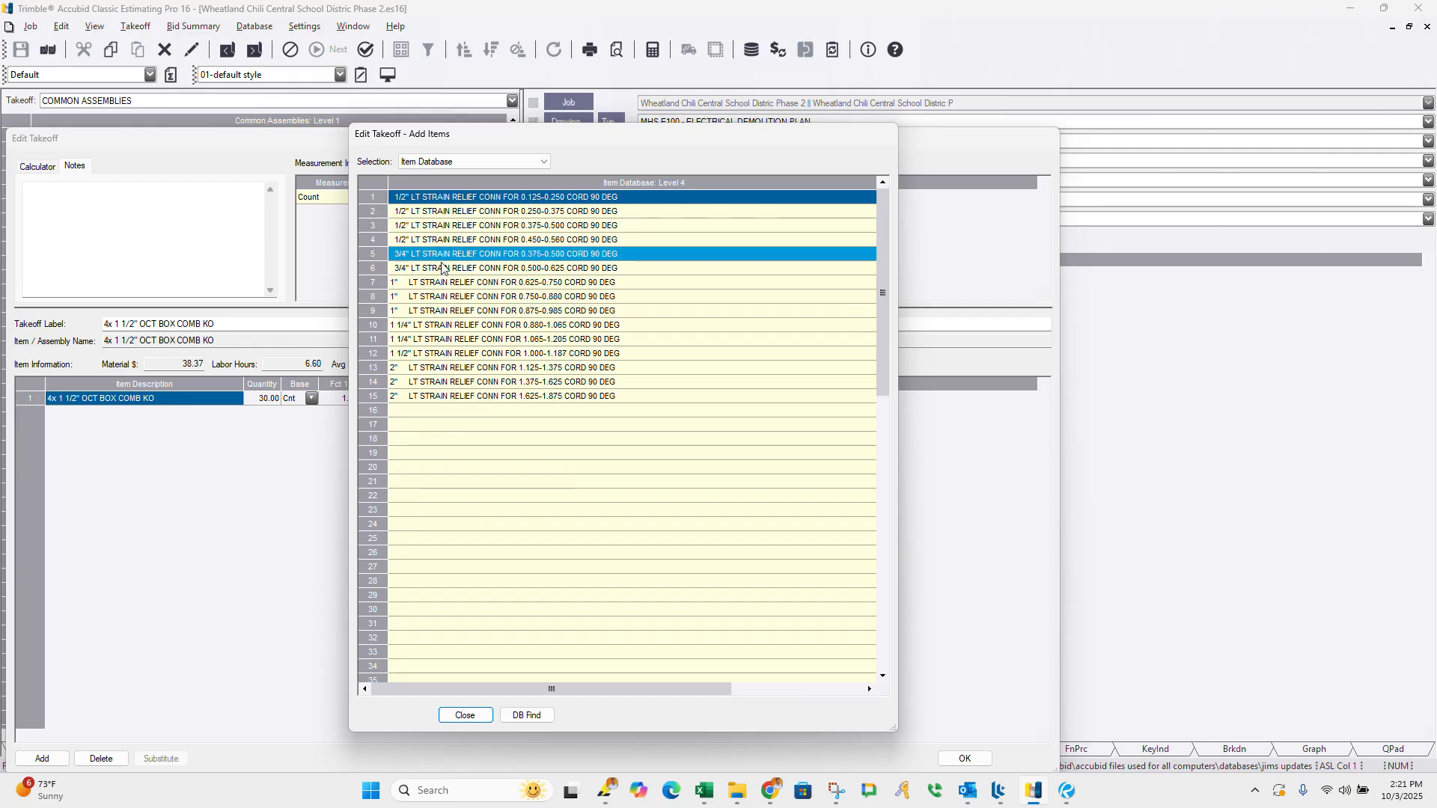
pyautogui.doubleClick(557, 367)
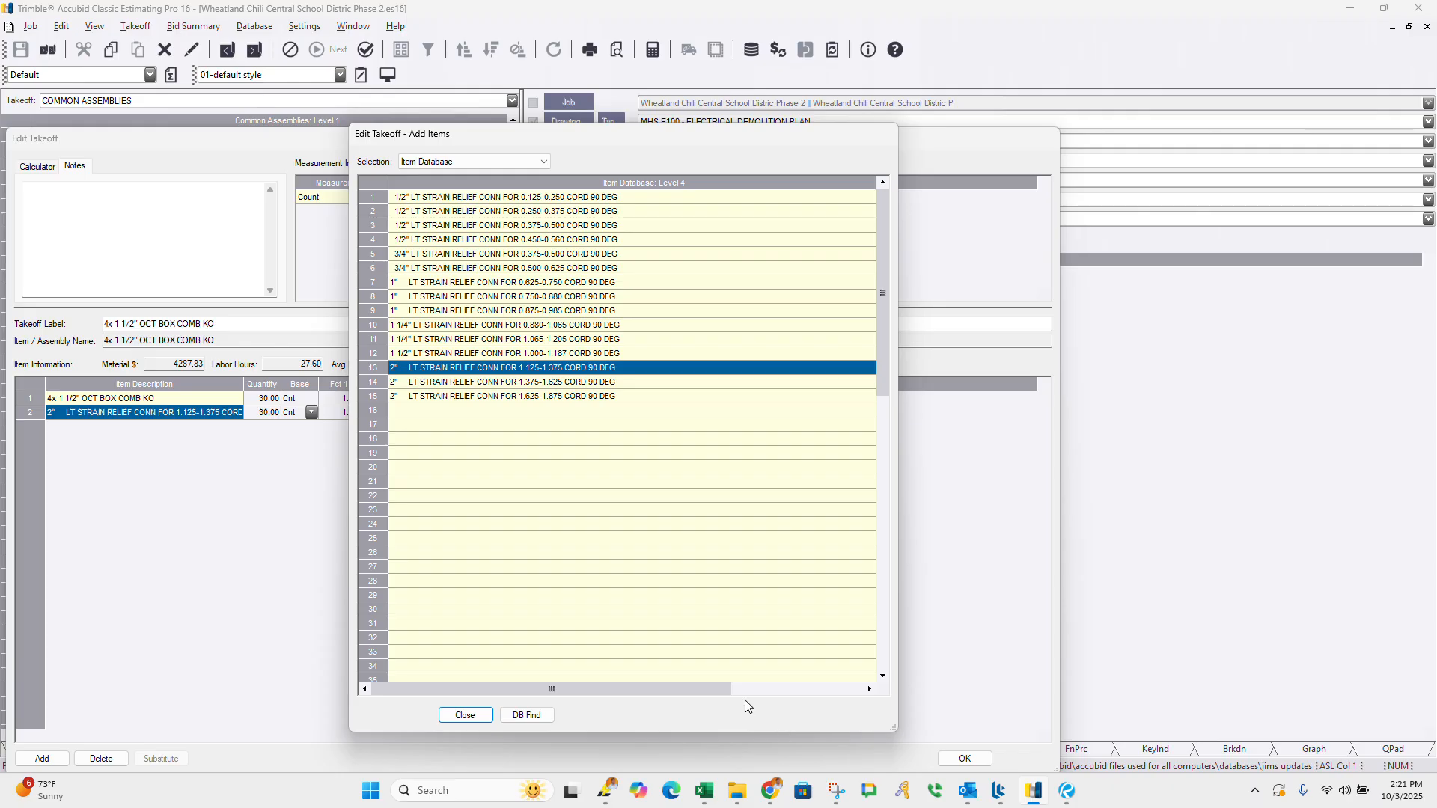
pyautogui.click(483, 715)
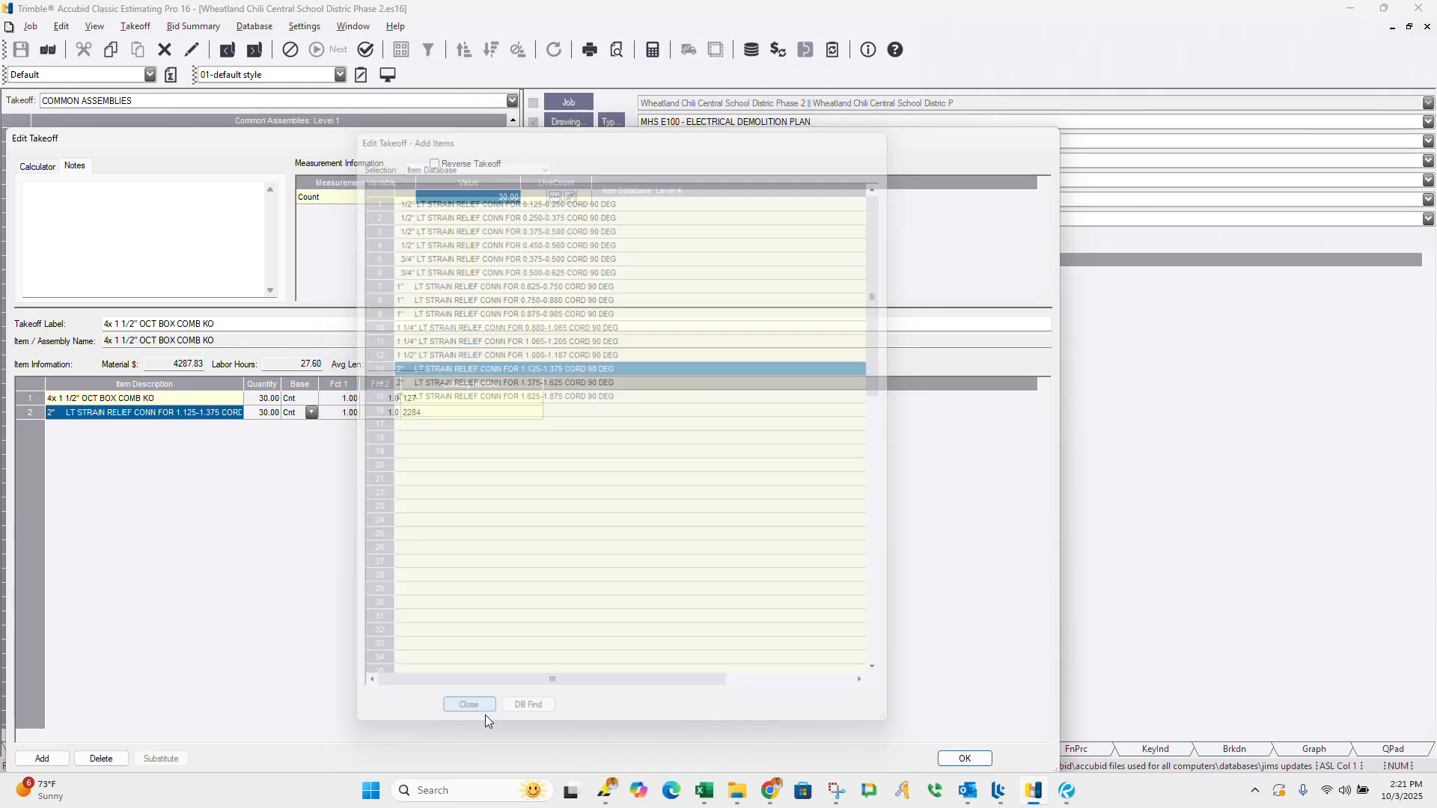
pyautogui.click(963, 758)
pyautogui.rightClick(648, 353)
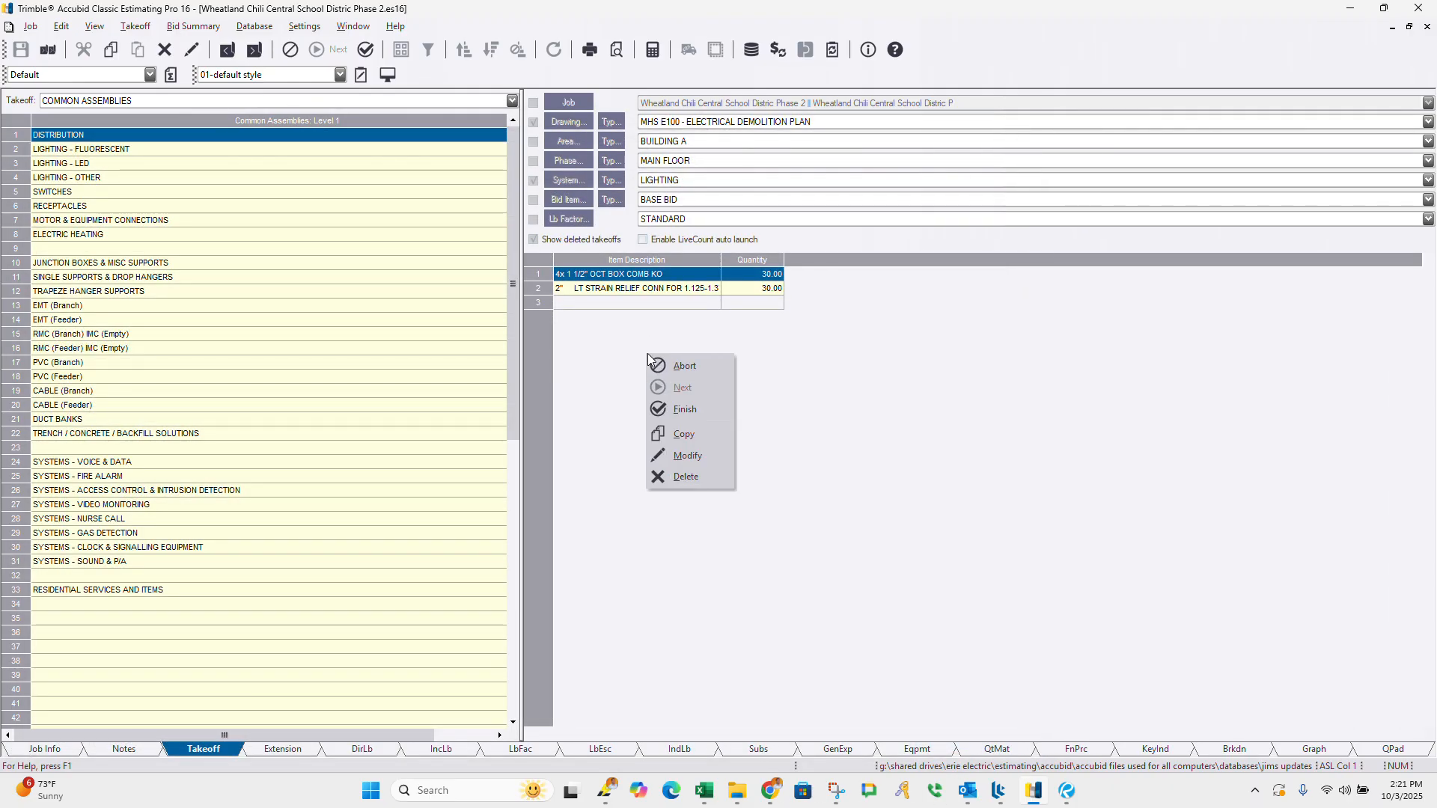
pyautogui.click(682, 409)
# Step: Check the items now included in the octagon box takeoff and finish the entry
pyautogui.click(633, 292)
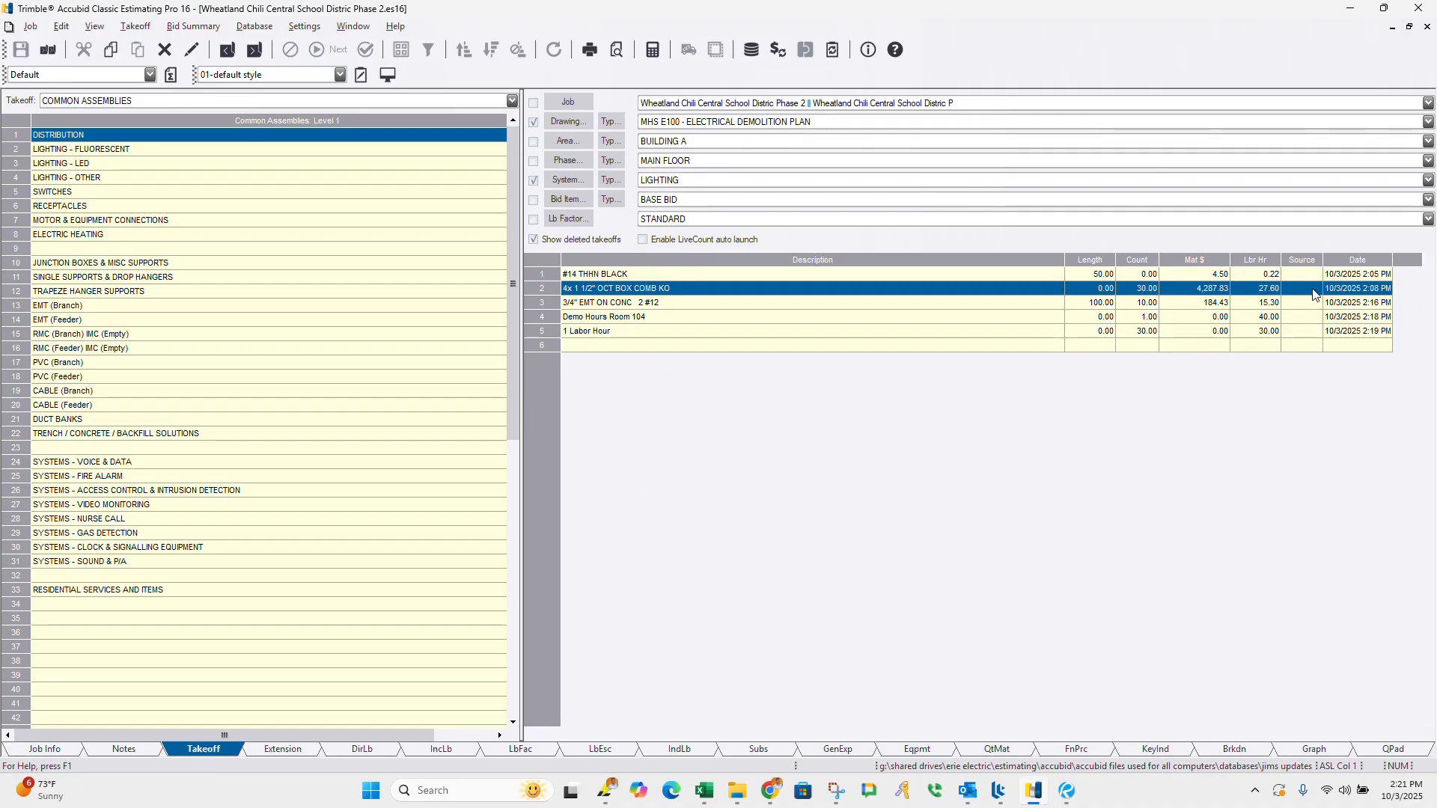
pyautogui.doubleClick(661, 292)
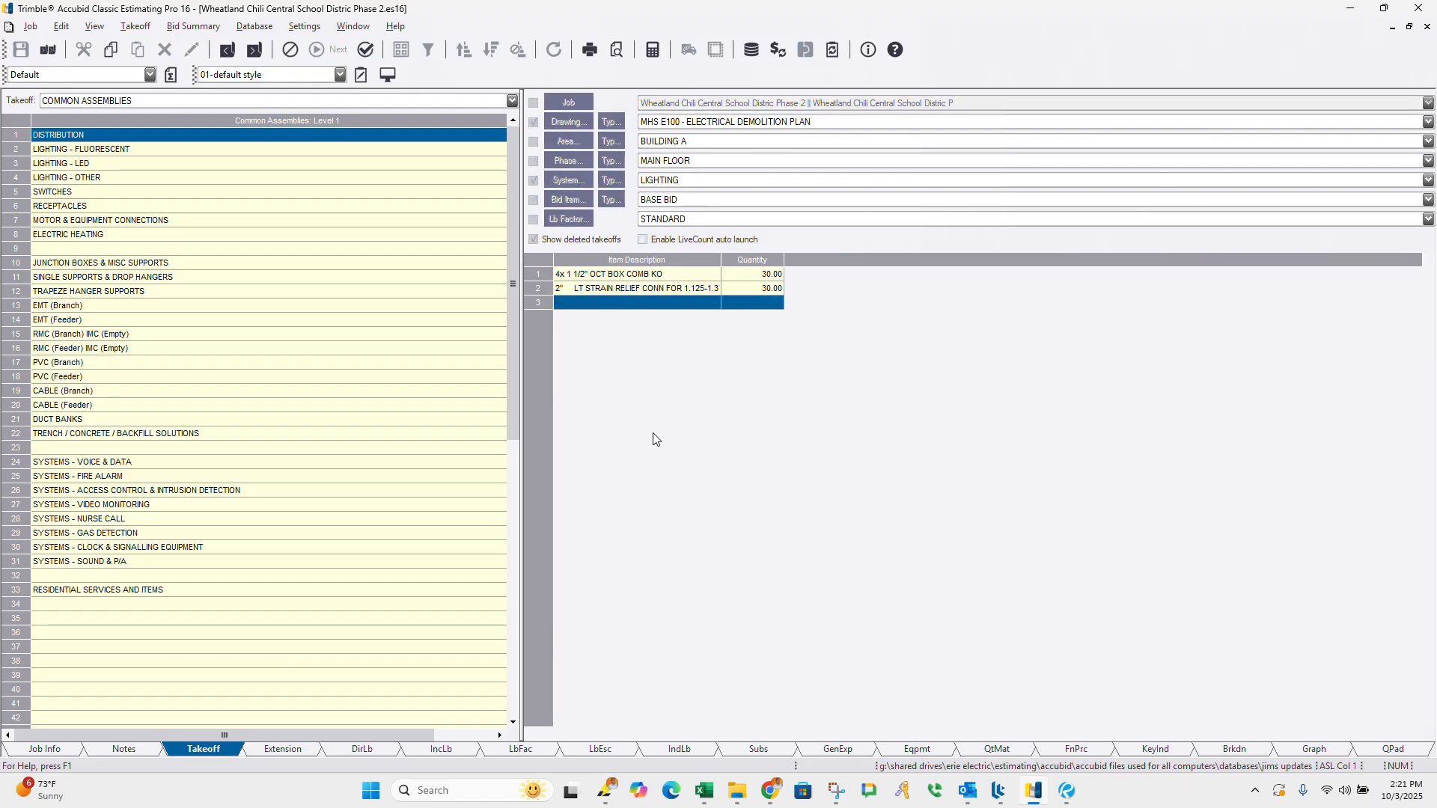
pyautogui.rightClick(681, 394)
pyautogui.click(717, 453)
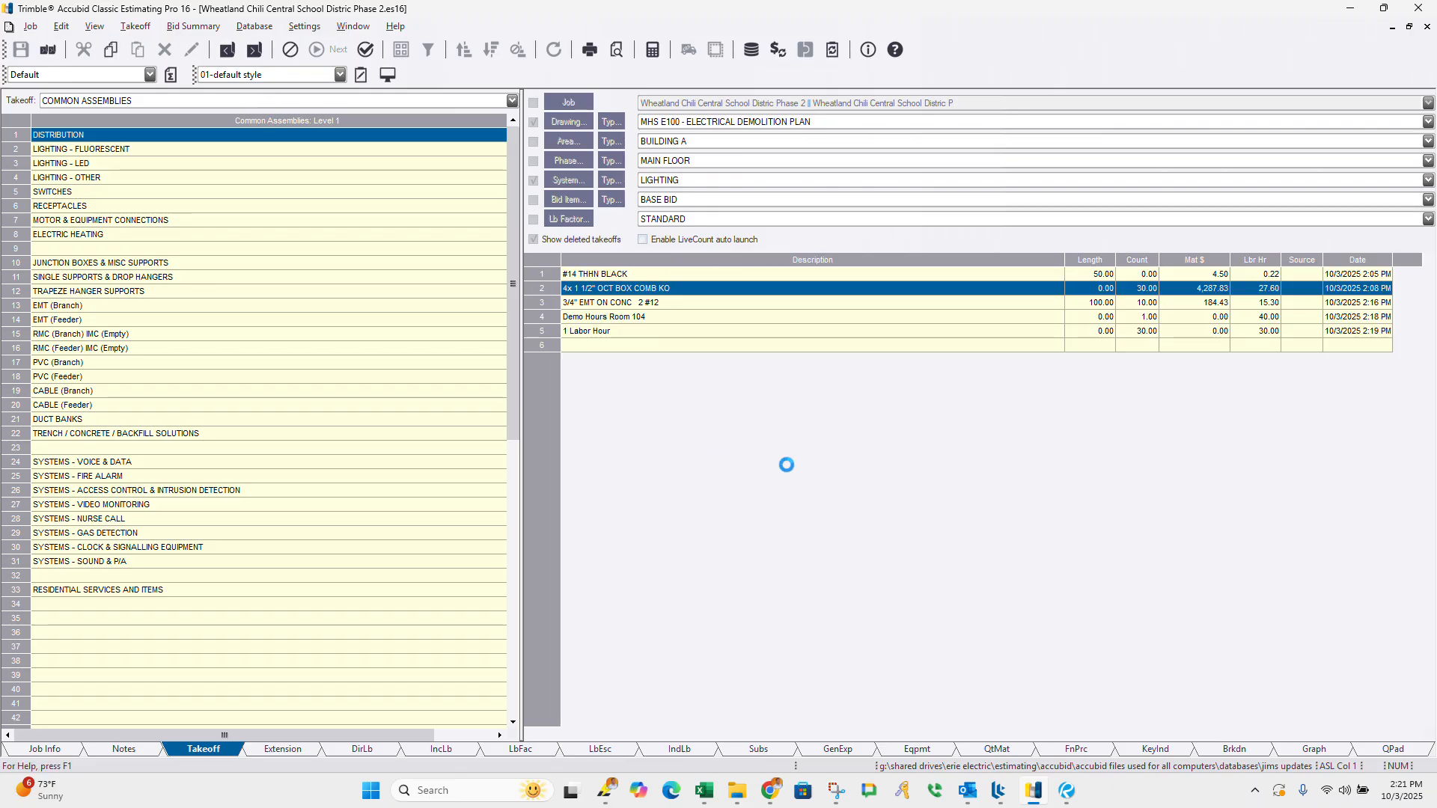
# Step: Delete the #12 THHN BLACK wire from the item list of the 3/4" EMT ON CONC 2 #12 takeoff
pyautogui.doubleClick(599, 303)
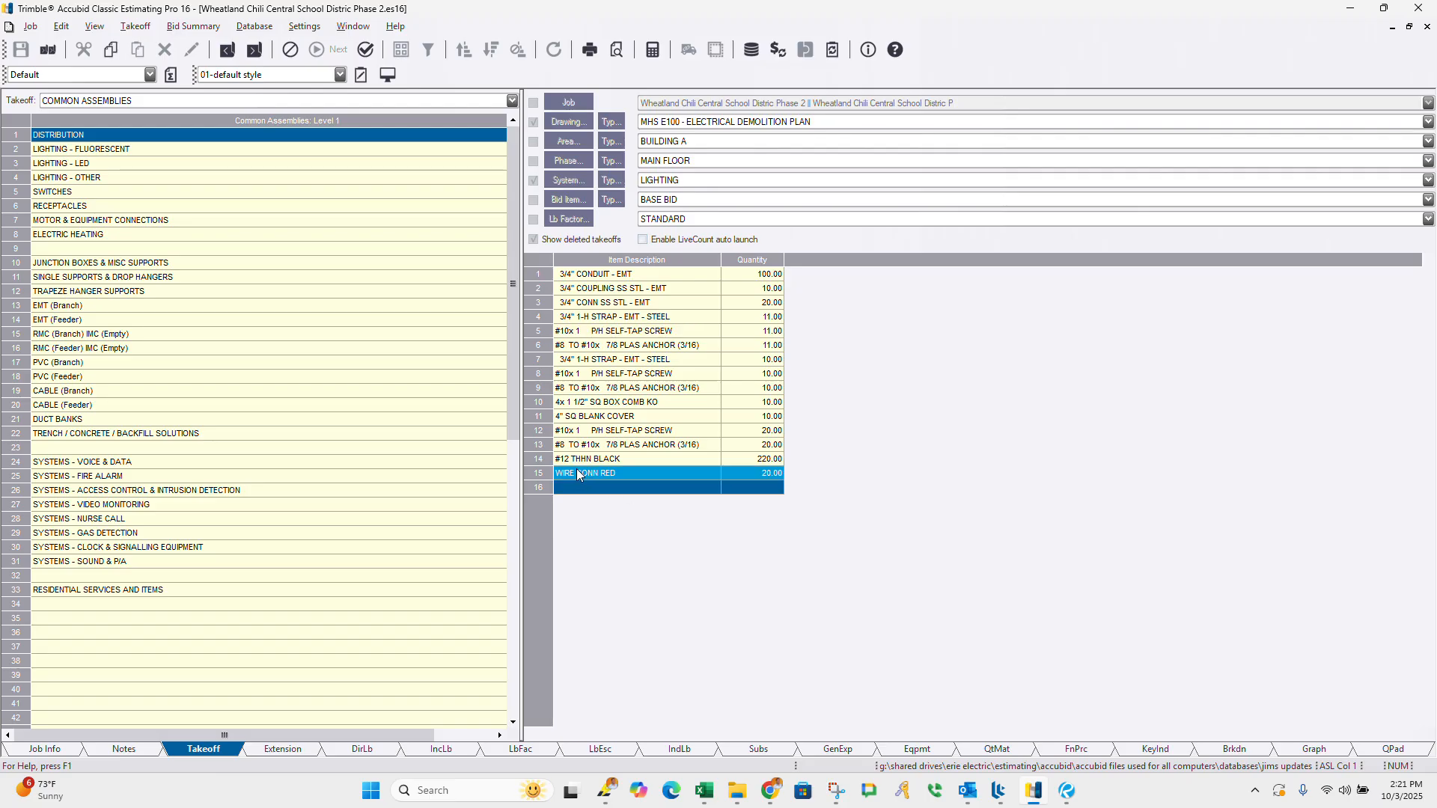
pyautogui.doubleClick(618, 289)
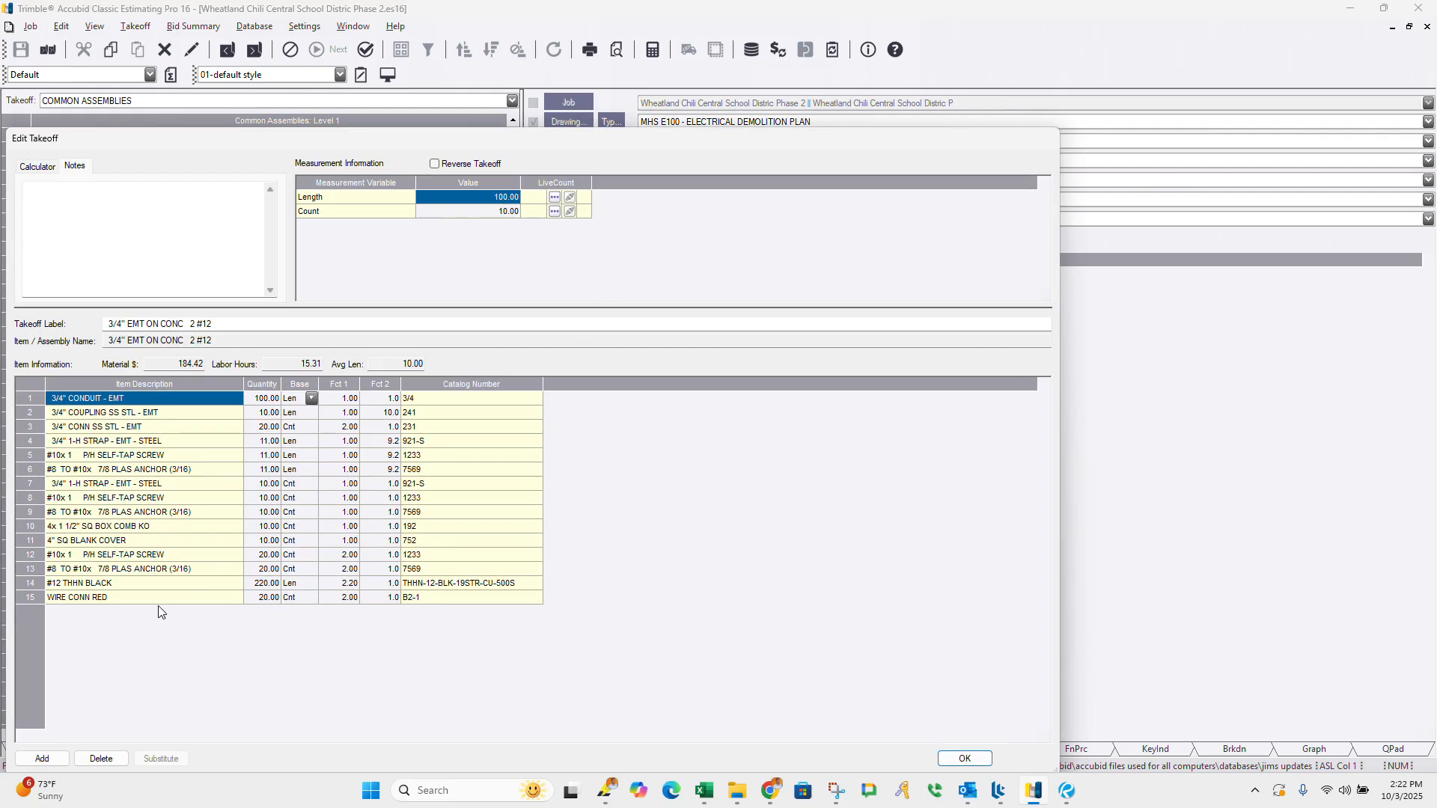
pyautogui.click(98, 595)
pyautogui.click(94, 586)
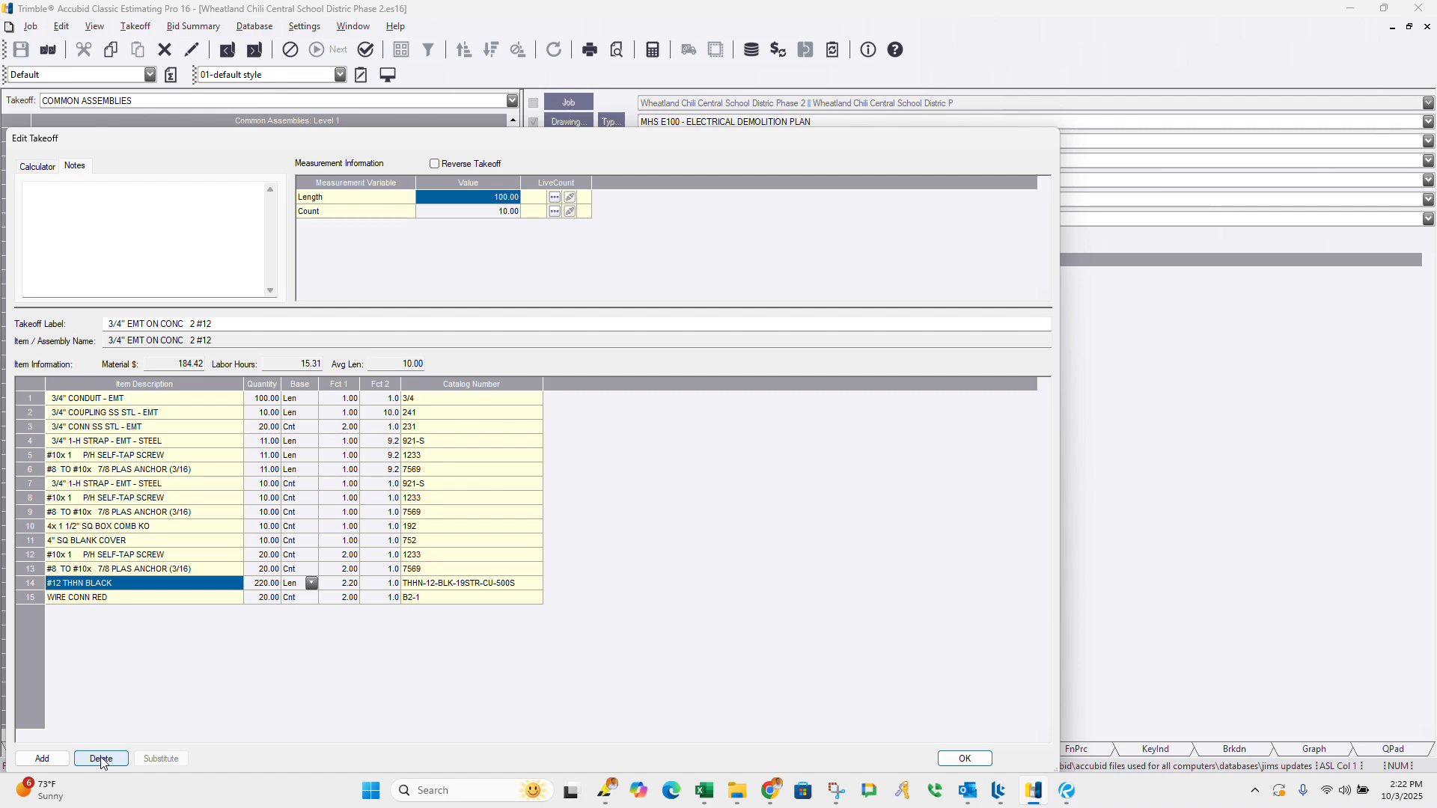
pyautogui.click(97, 759)
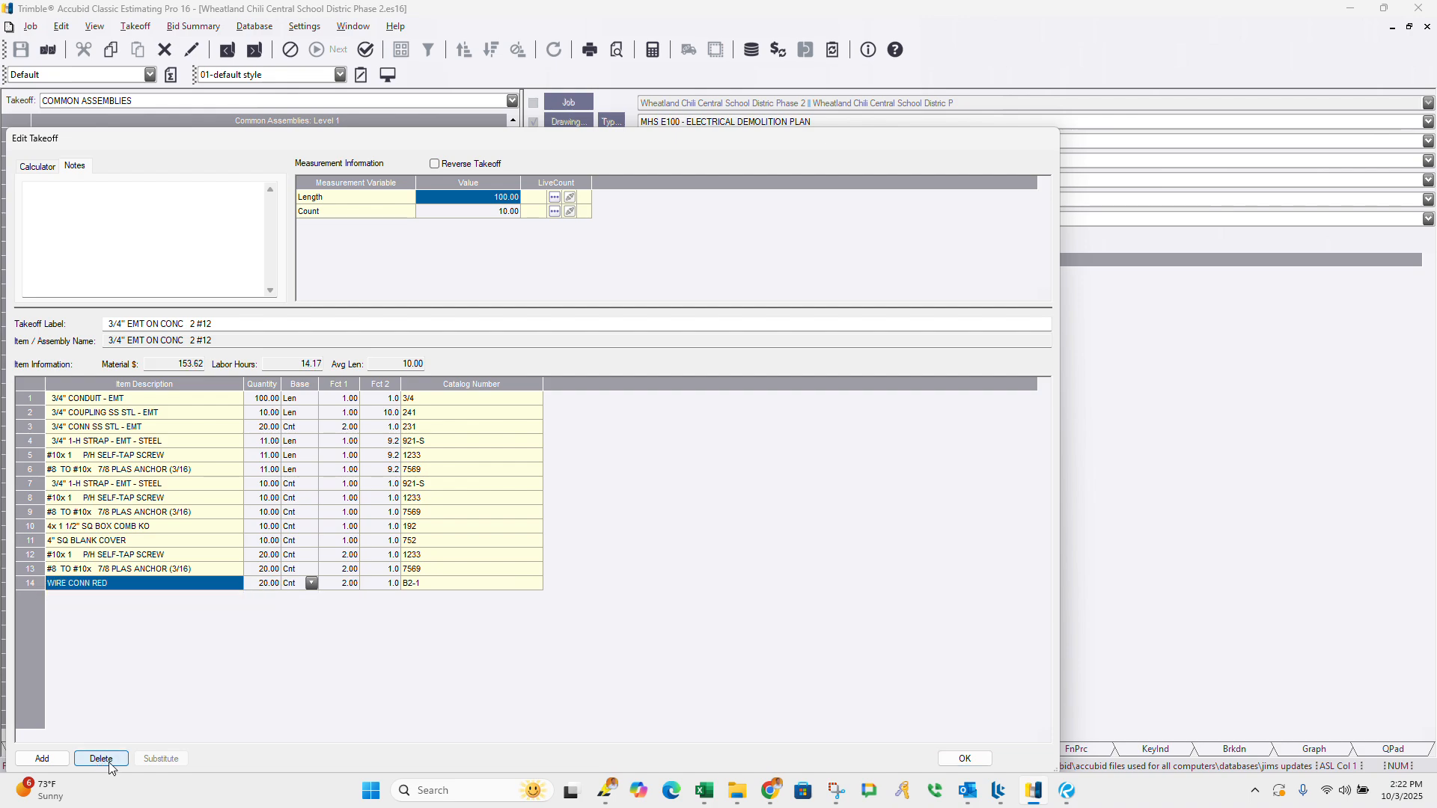
# Step: Add #12 THHN BLACK wire from the item database to the 3/4" EMT ON CONC 2 #12 takeoff and finish the takeoff
pyautogui.click(42, 759)
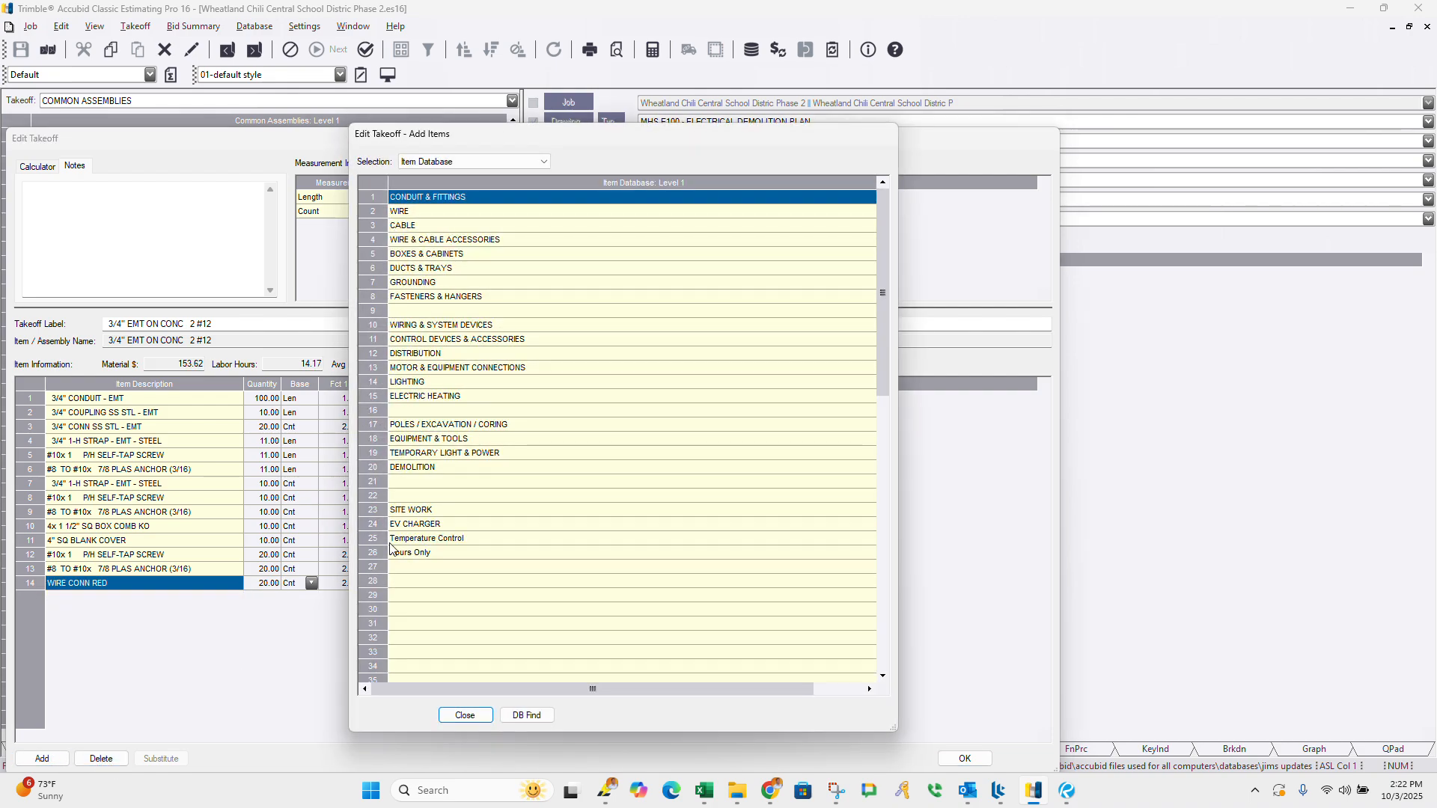
pyautogui.doubleClick(424, 214)
pyautogui.doubleClick(419, 202)
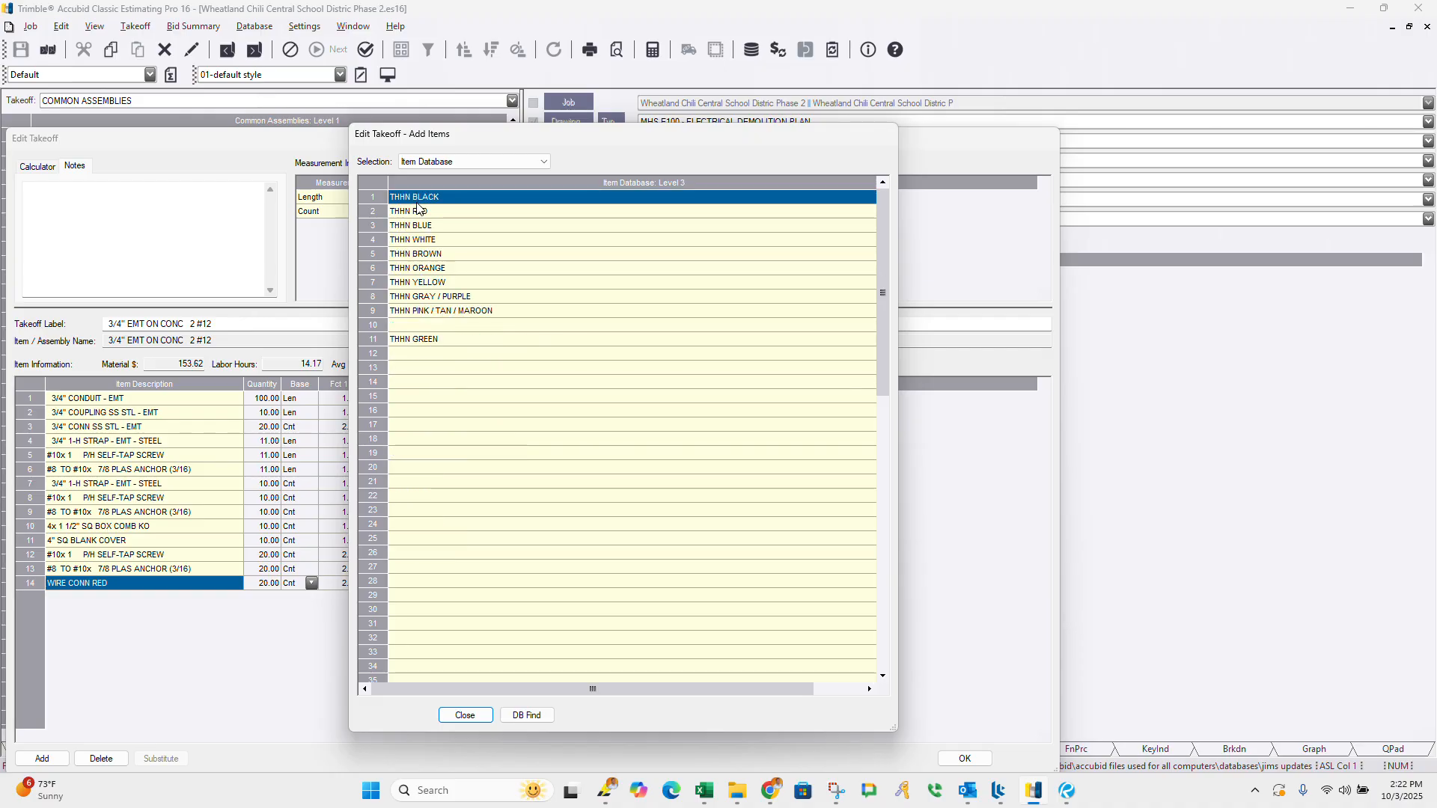
pyautogui.doubleClick(417, 199)
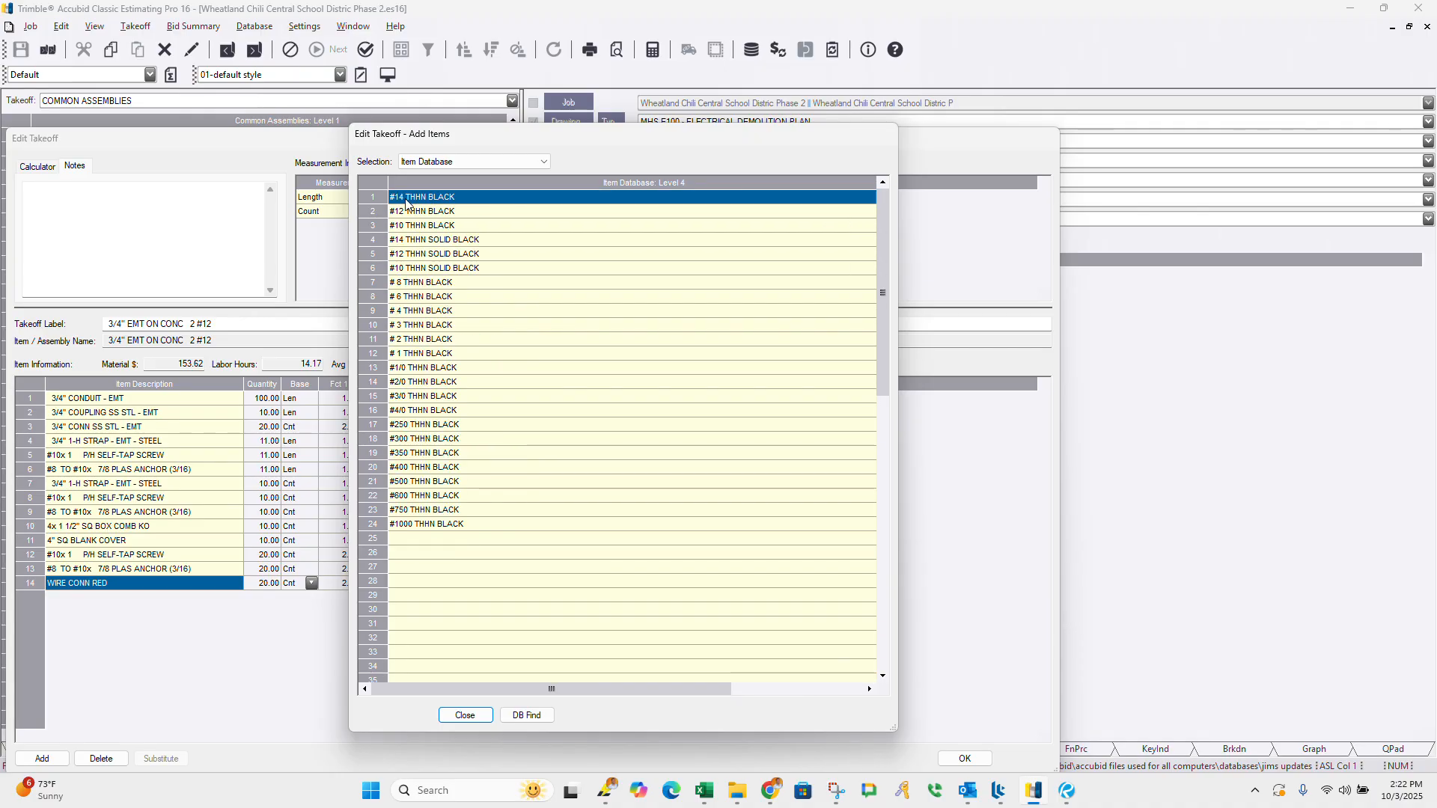
pyautogui.keyDown('shift'); pyautogui.click(419, 212); pyautogui.keyUp('shift')
pyautogui.doubleClick(424, 214)
pyautogui.click(465, 715)
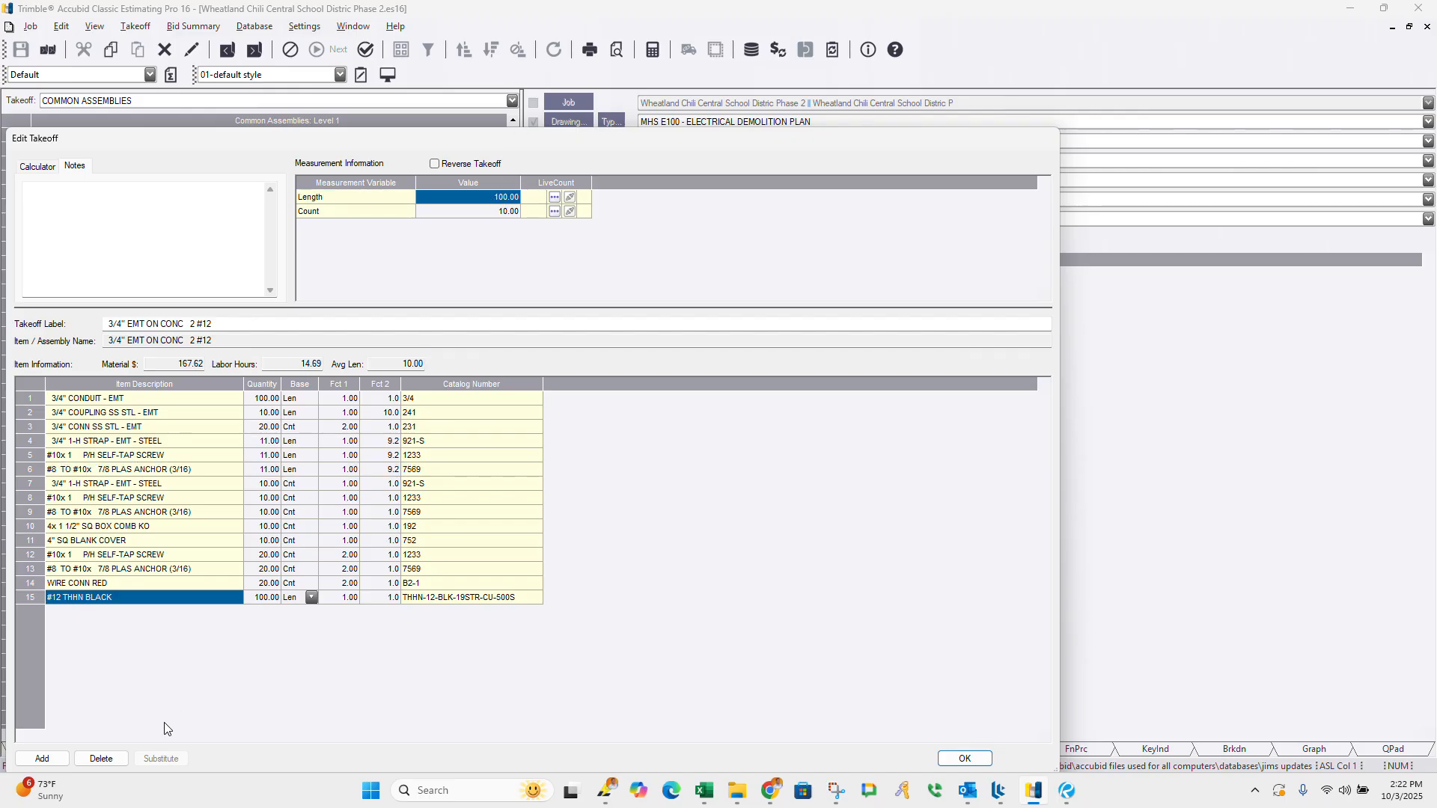
pyautogui.click(965, 759)
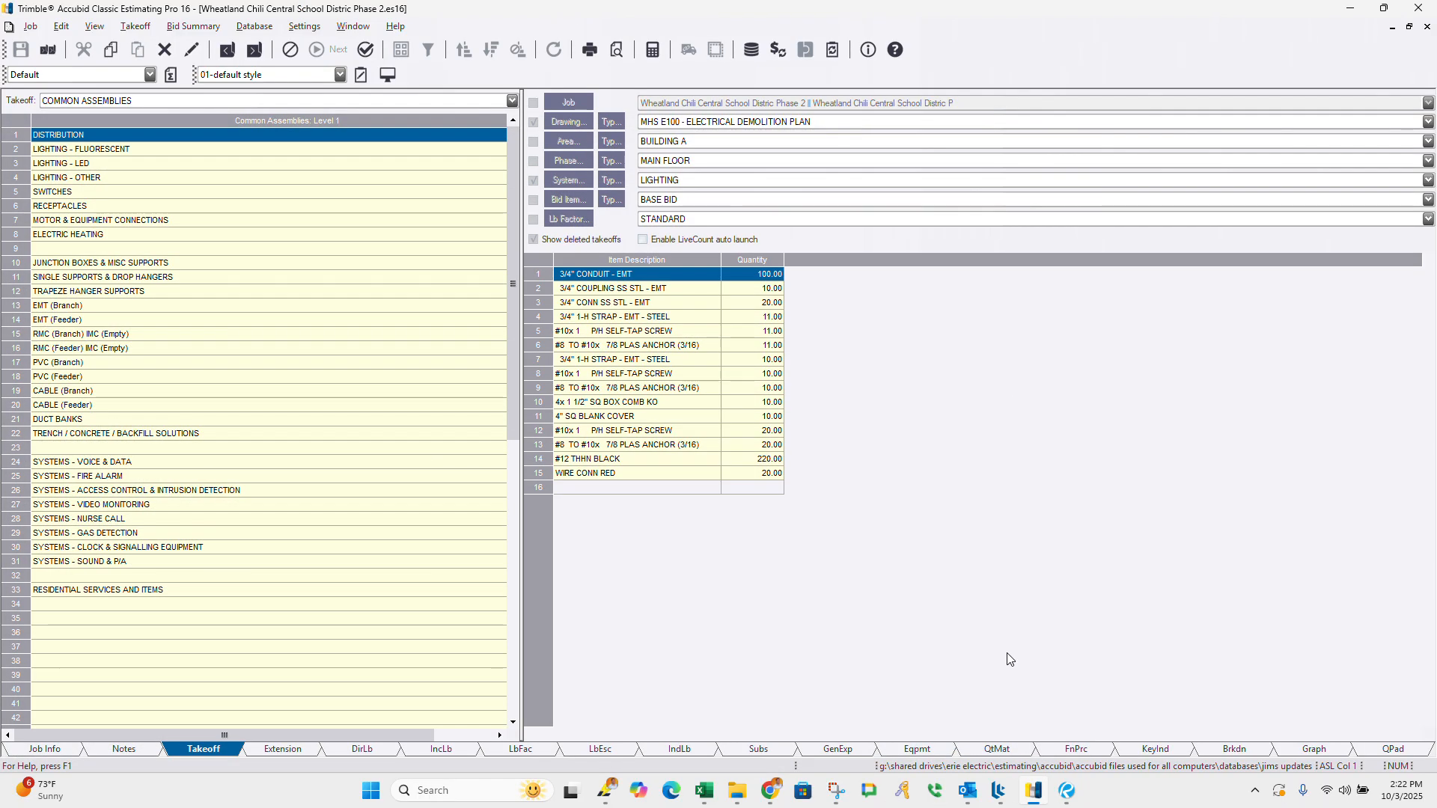
pyautogui.rightClick(771, 591)
pyautogui.click(808, 721)
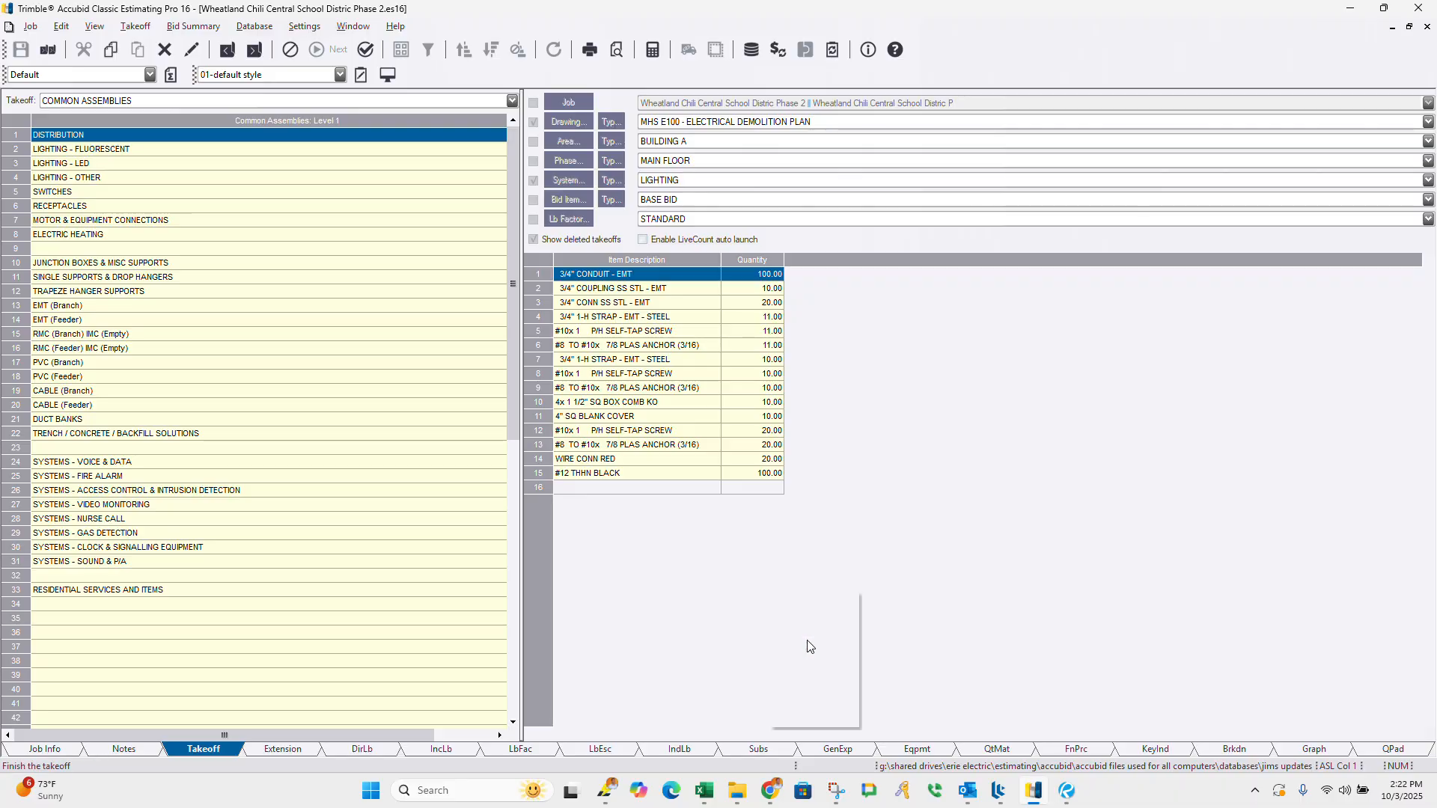
# Step: Delete all the takeoffs listed for the MHS E100 - ELECTRICAL DEMOLITION PLAN drawing, from #14 THHN BLACK through 1 Labor Hour
pyautogui.moveTo(577, 274); pyautogui.dragTo(606, 349)
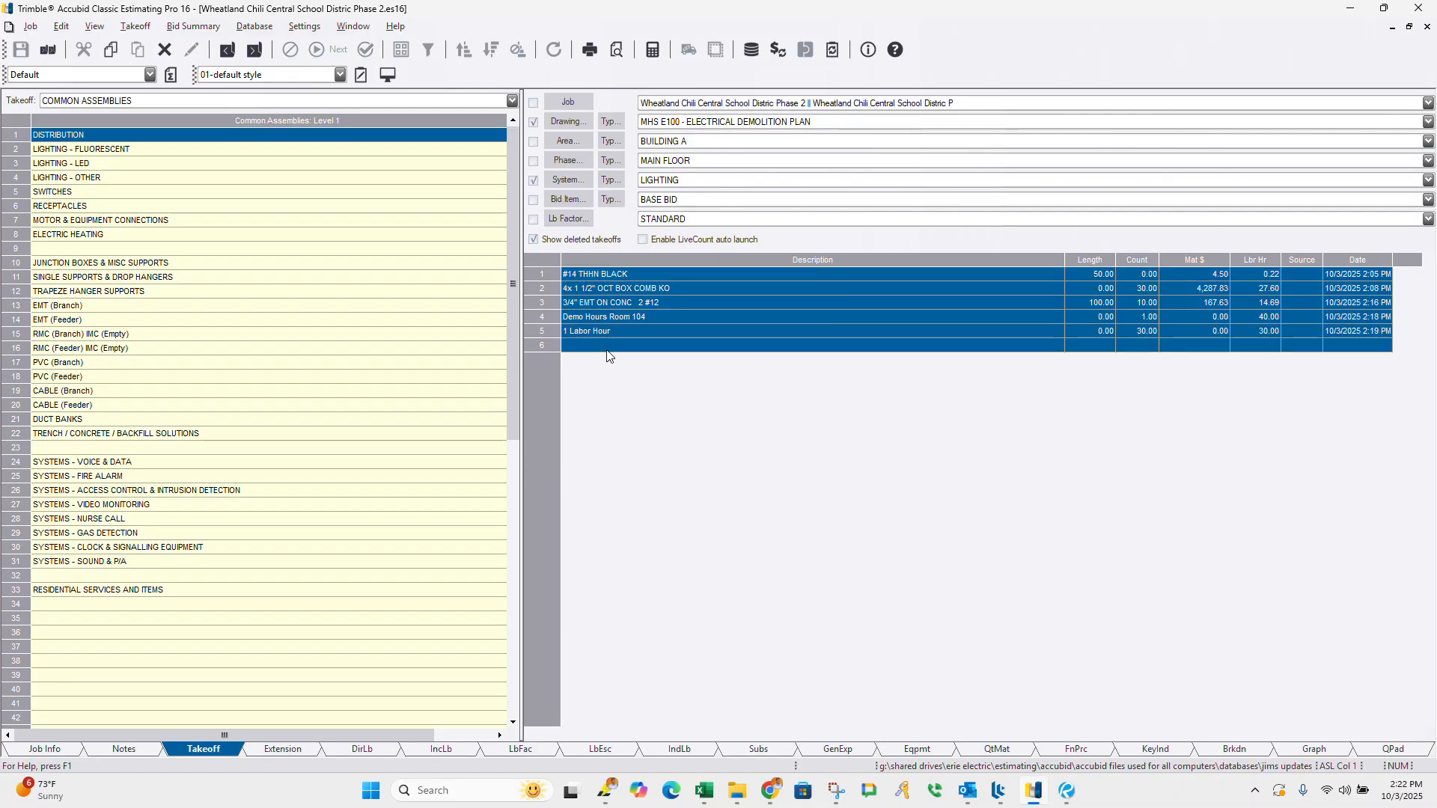
pyautogui.press('Delete')
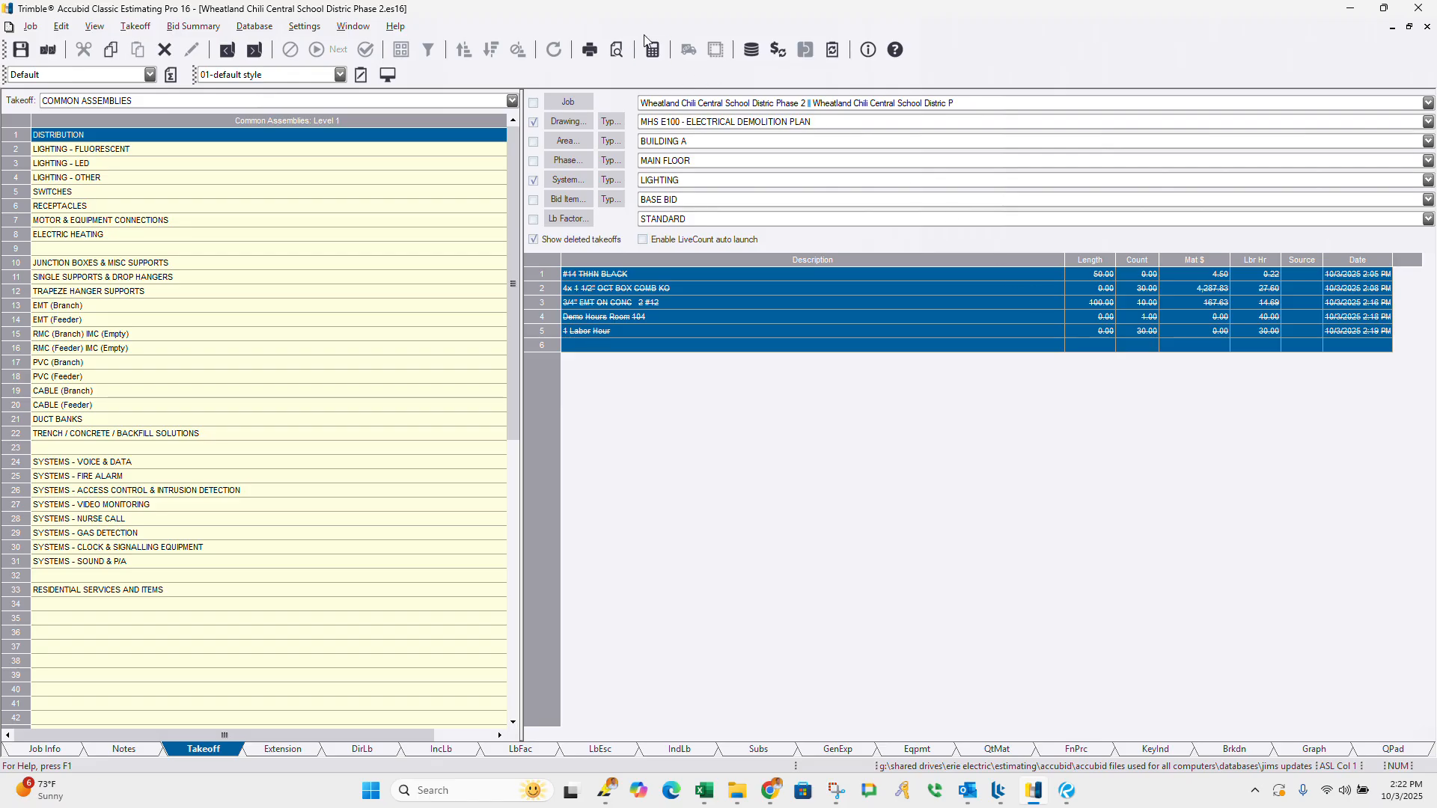
pyautogui.click(666, 21)
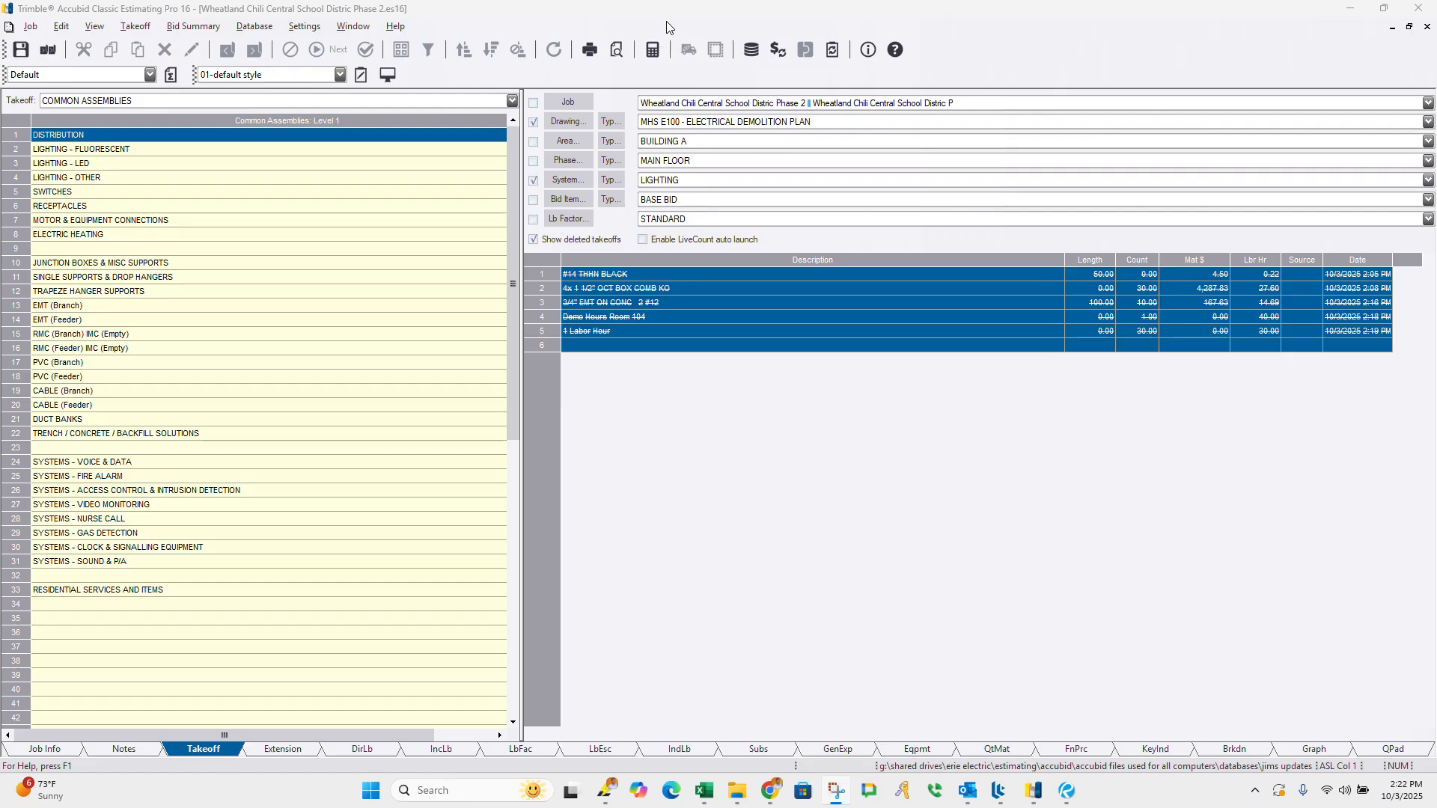